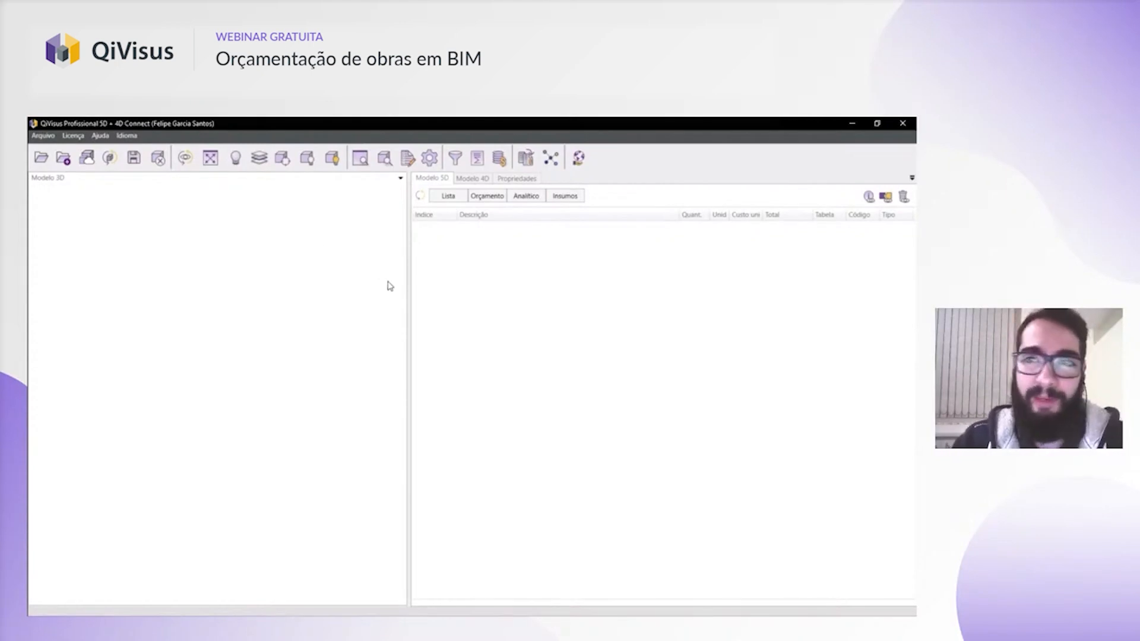
- Open the architectural model IFC_PE_ARQ_R00.ifc from Apresentação QiVisus Web > Modelos IFC > Orçamento 5D
{"action": "left_click", "coordinate": [41, 157]}
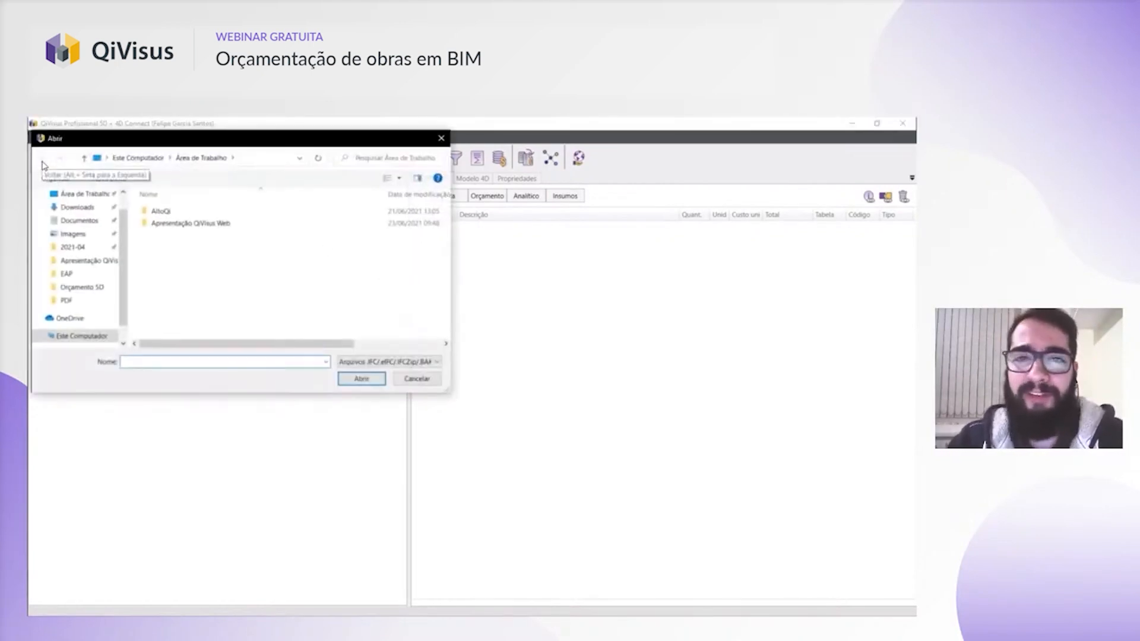
{"action": "double_click", "coordinate": [205, 224]}
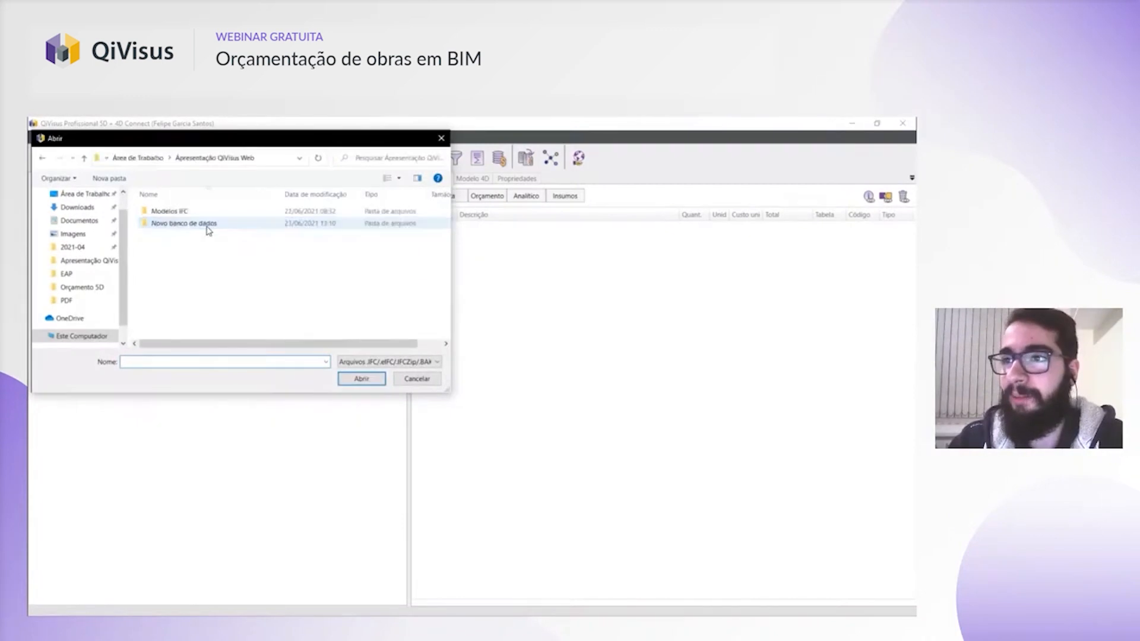
{"action": "double_click", "coordinate": [197, 214]}
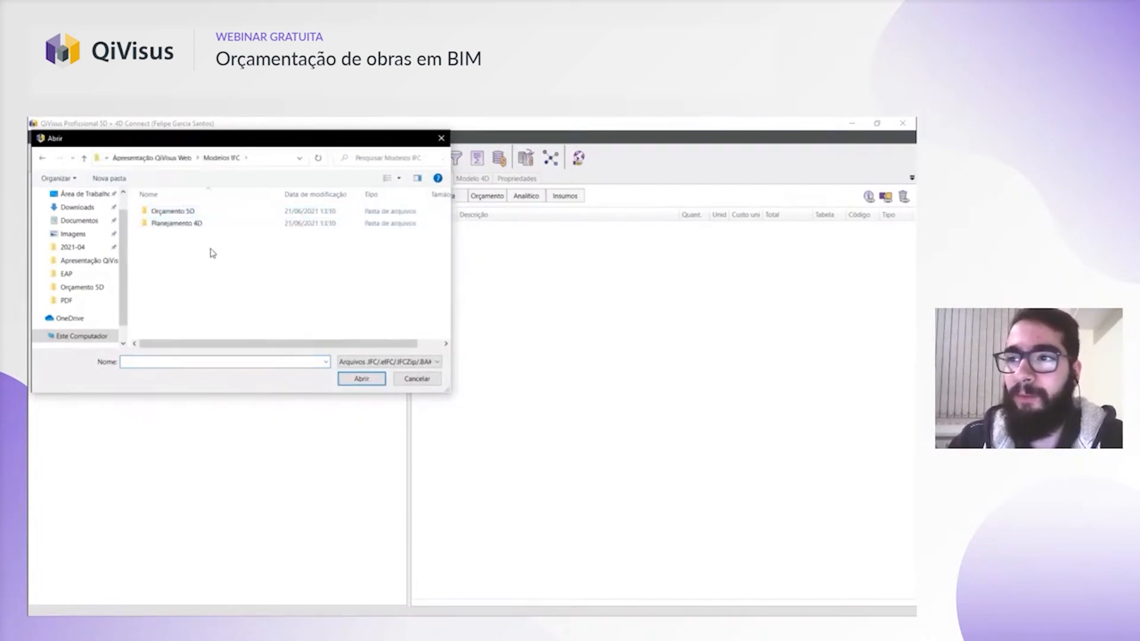
{"action": "double_click", "coordinate": [204, 212]}
{"action": "double_click", "coordinate": [178, 212]}
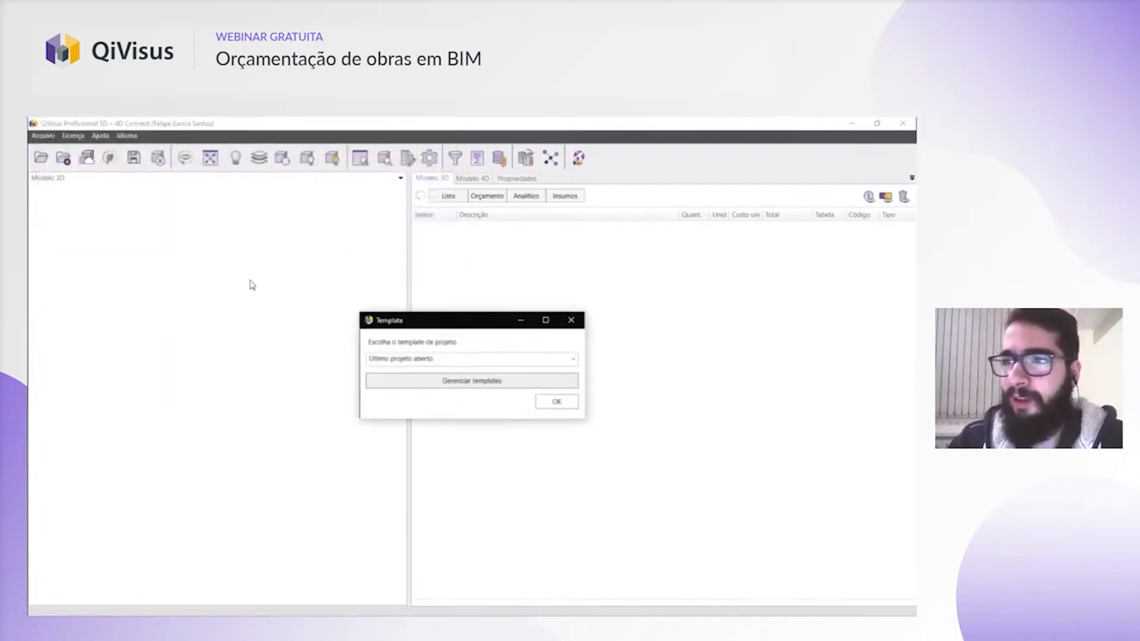
- Choose "Orçamento (propriedades personalizadas).TEC" as the project template and confirm it
{"action": "left_click", "coordinate": [507, 359]}
{"action": "left_click", "coordinate": [481, 373]}
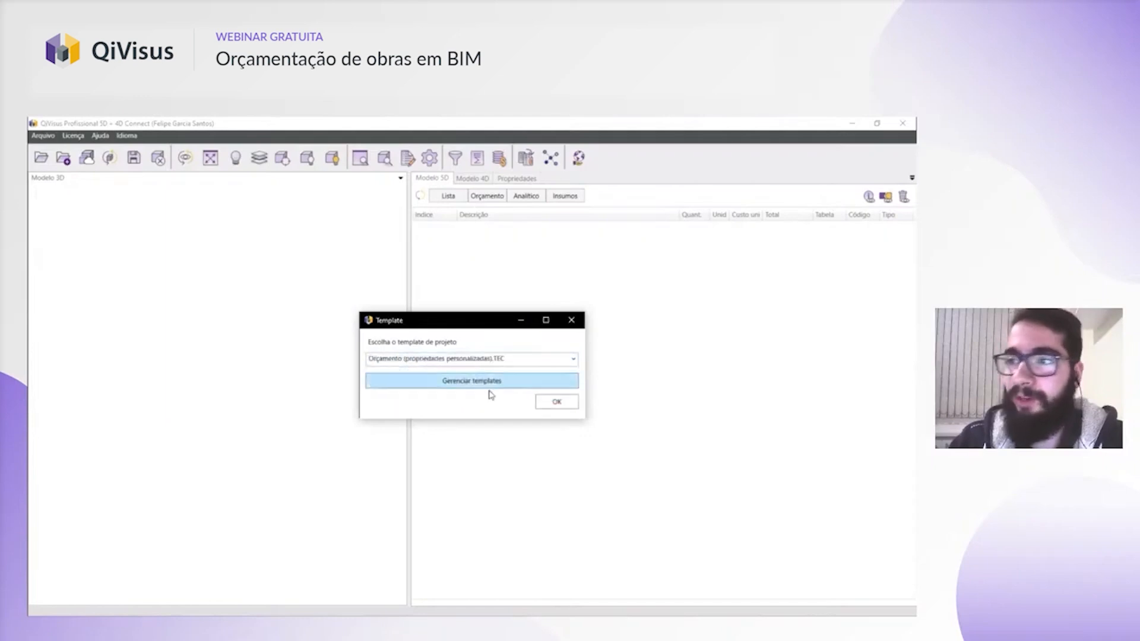
{"action": "left_click", "coordinate": [556, 402]}
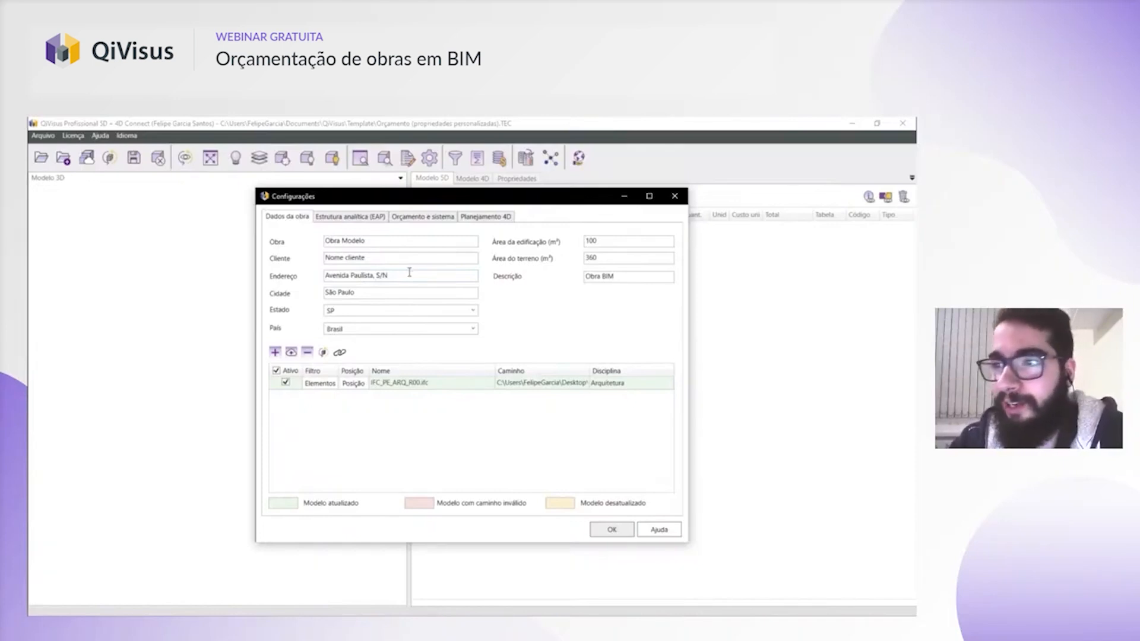
- Add the models IFC_PE_EST_R00.ifc and IFC_PE_MEP_R00.ifc to the project's model list
{"action": "left_click", "coordinate": [275, 352]}
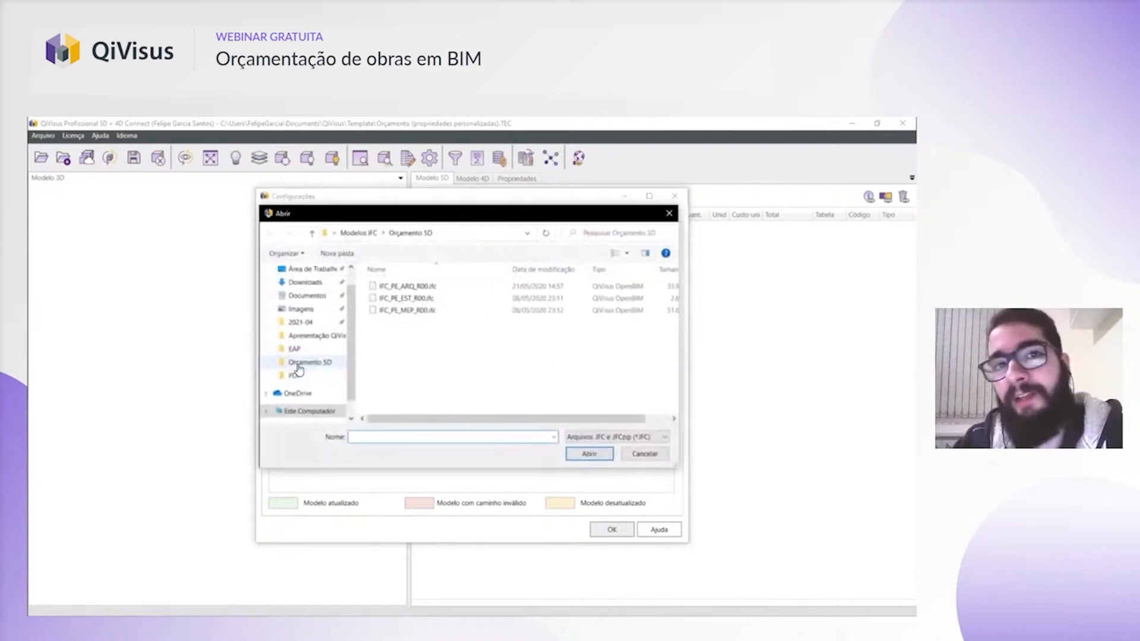
{"action": "left_click", "coordinate": [396, 299]}
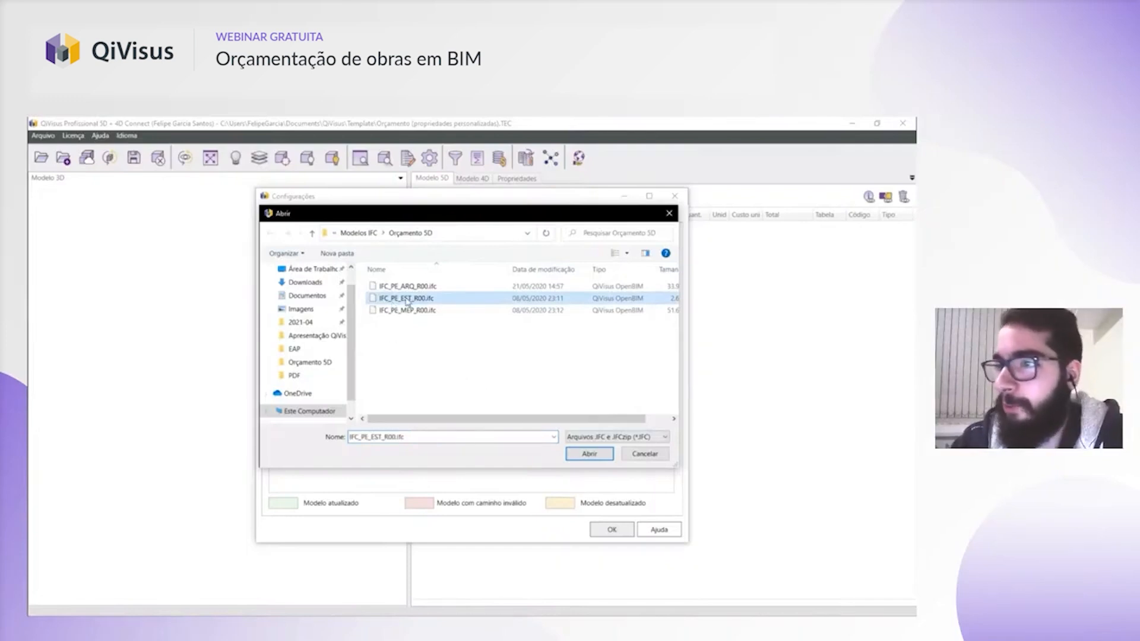
{"action": "left_click", "coordinate": [575, 454]}
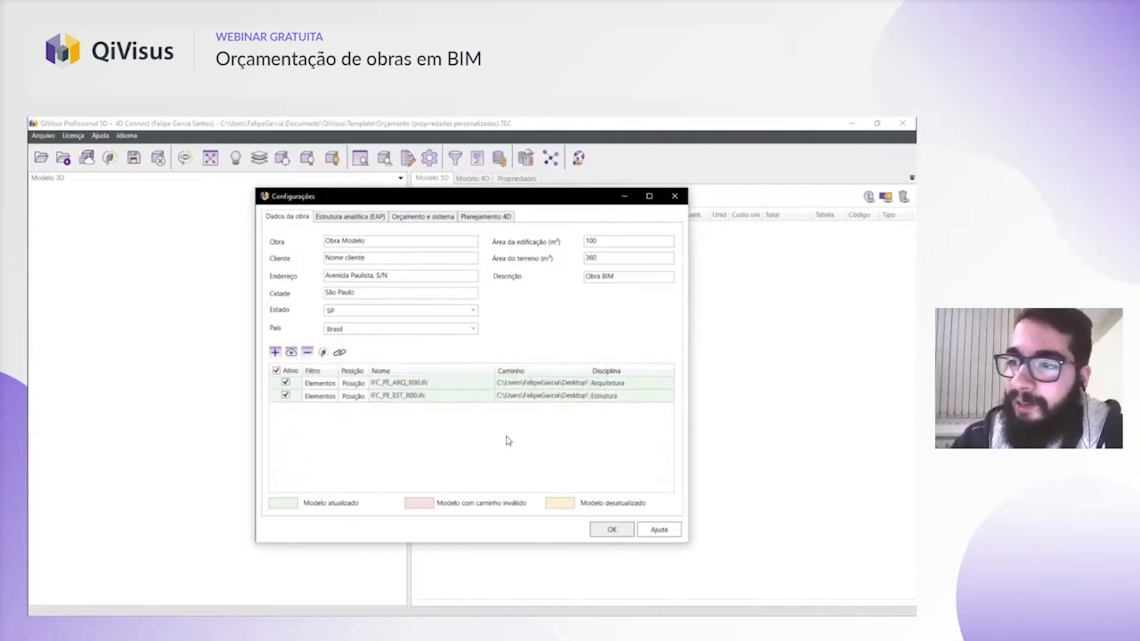
{"action": "left_click", "coordinate": [275, 353]}
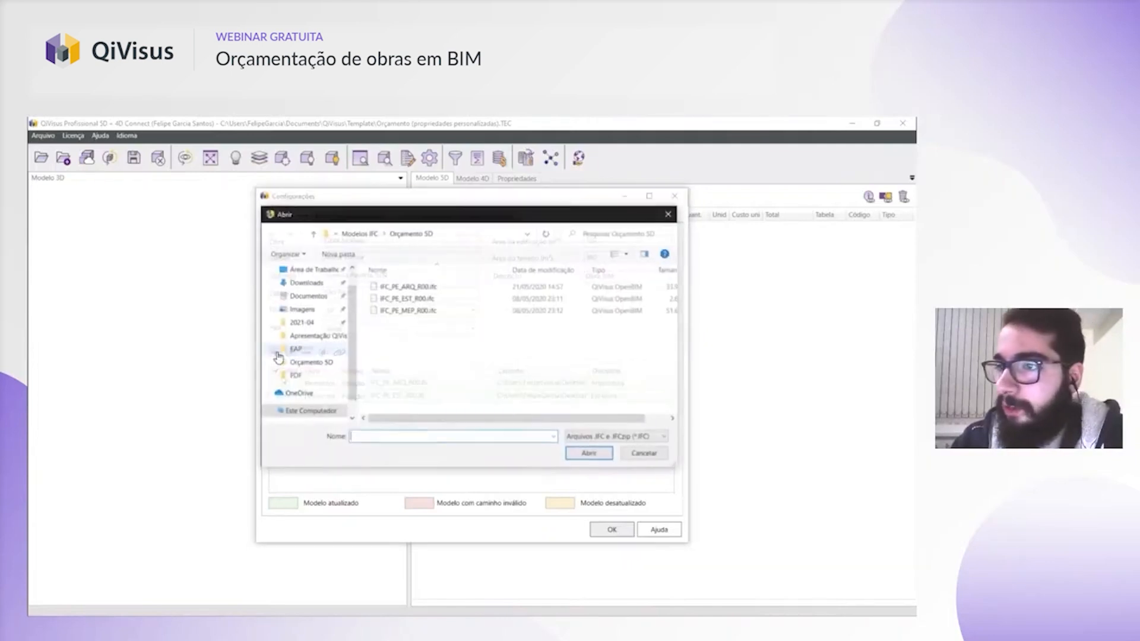
{"action": "left_click", "coordinate": [404, 311]}
{"action": "left_click", "coordinate": [587, 454]}
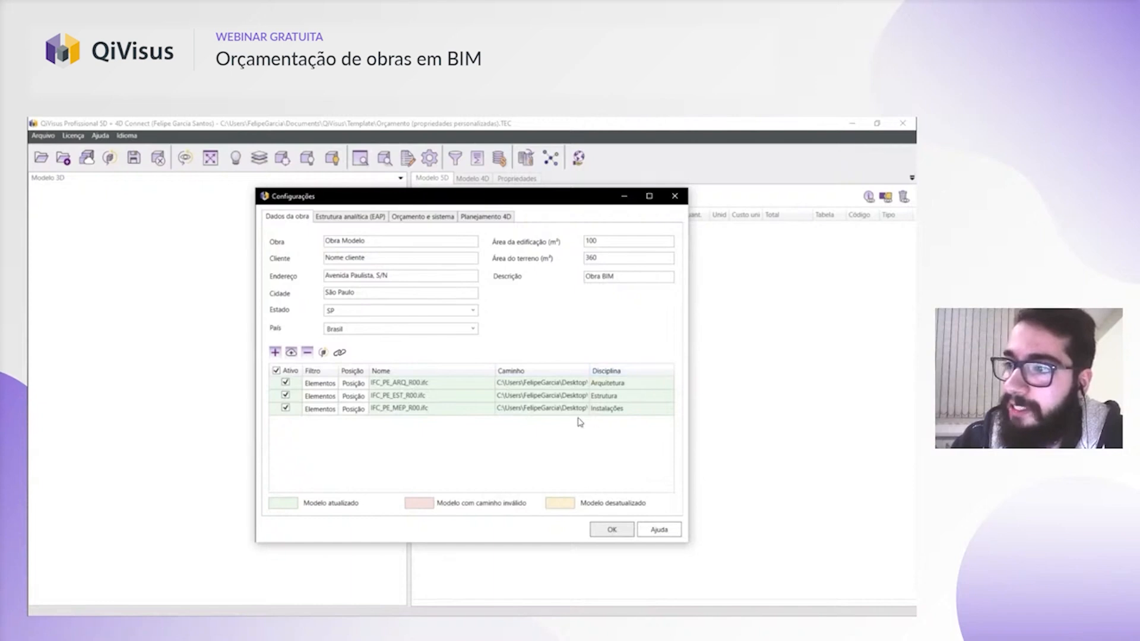
- Check the discipline assigned to each of the three IFC models, and confirm the project settings to load them
{"action": "left_click", "coordinate": [617, 389]}
{"action": "left_click", "coordinate": [617, 397]}
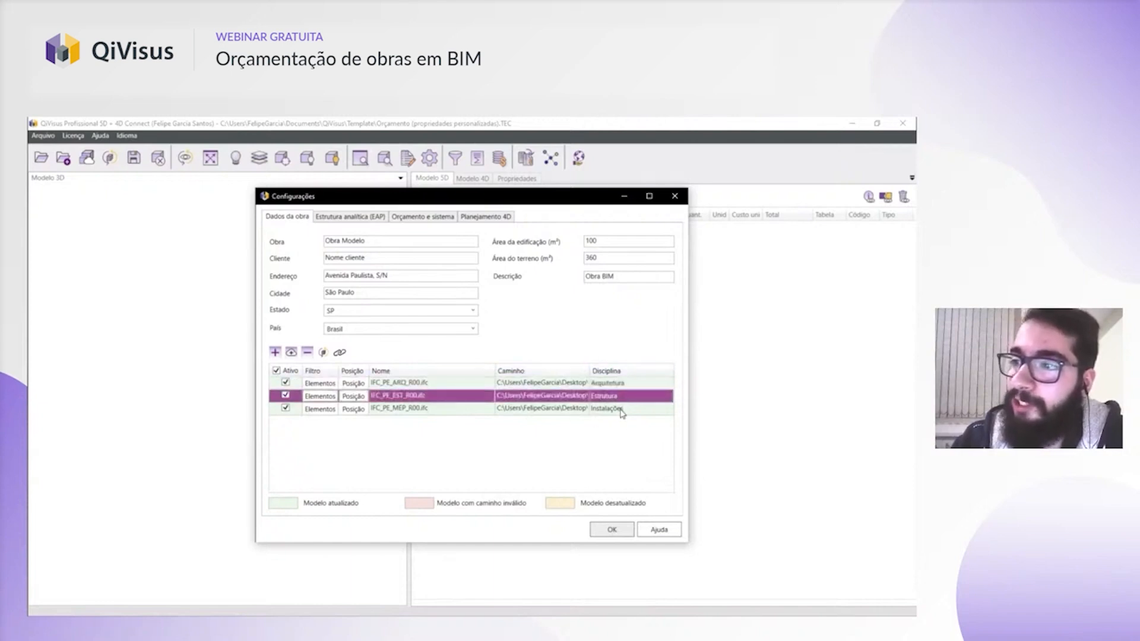
{"action": "left_click", "coordinate": [619, 410]}
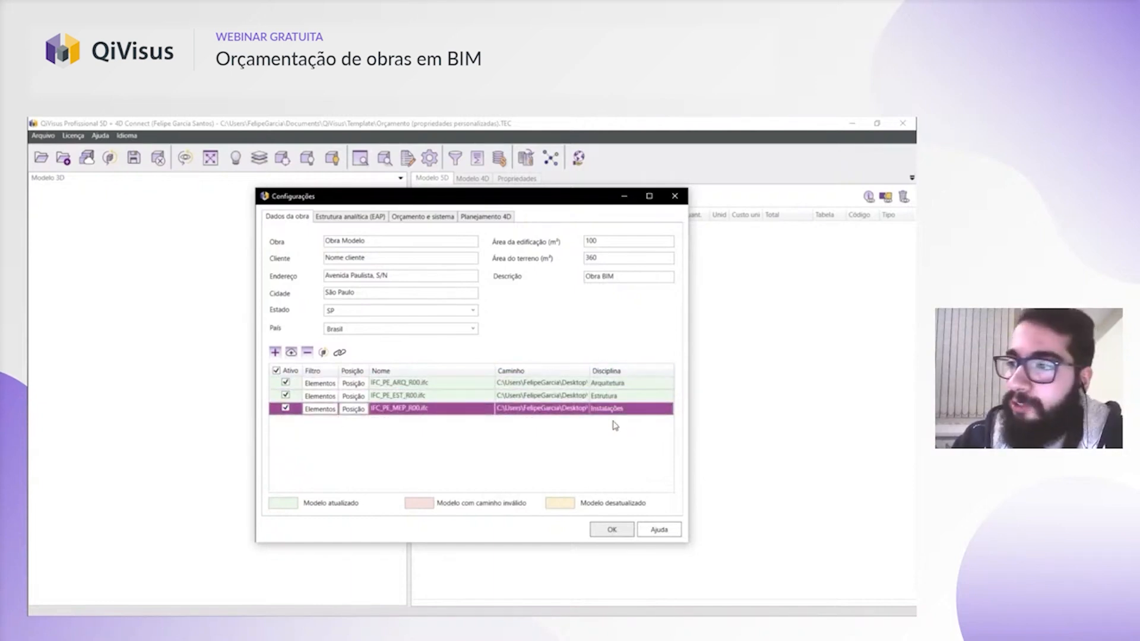
{"action": "left_click", "coordinate": [618, 386]}
{"action": "left_click", "coordinate": [619, 397]}
{"action": "left_click", "coordinate": [620, 409]}
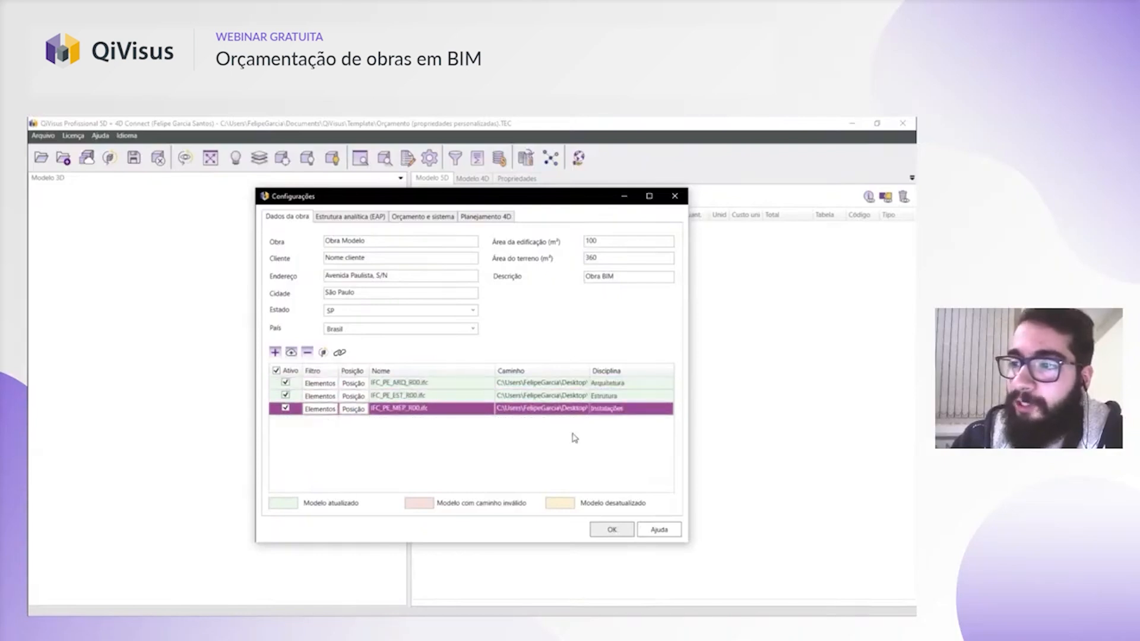
{"action": "left_click", "coordinate": [610, 529]}
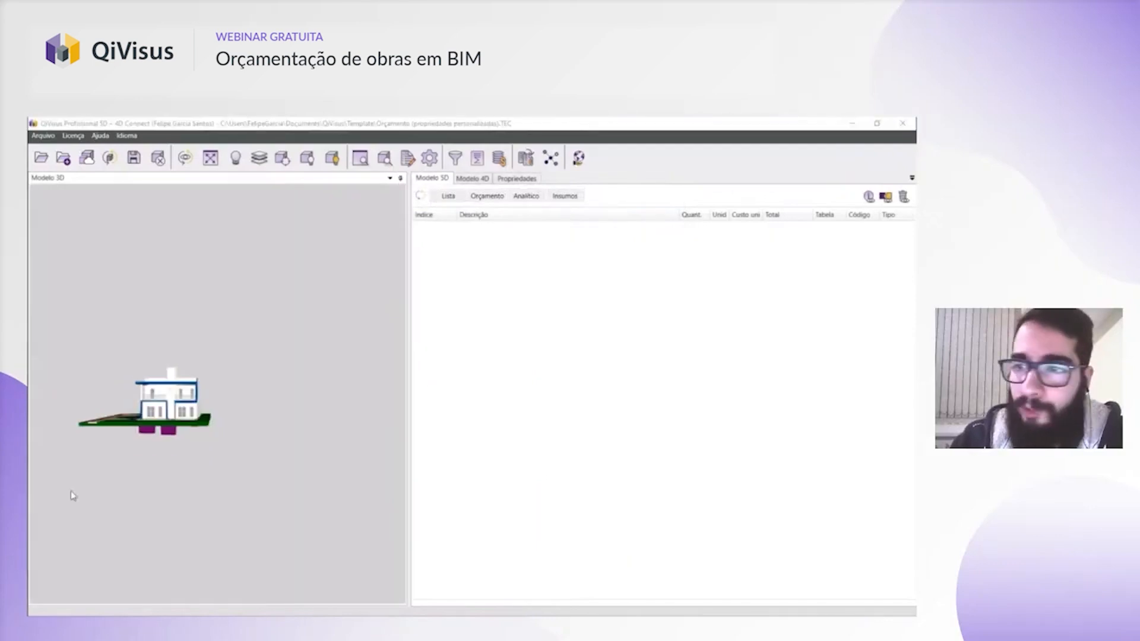
- Examine the federated house model in 3D, briefly selecting the green terrain and clearing the selection
{"action": "left_click_drag", "start_coordinate": [164, 411], "coordinate": [198, 430]}
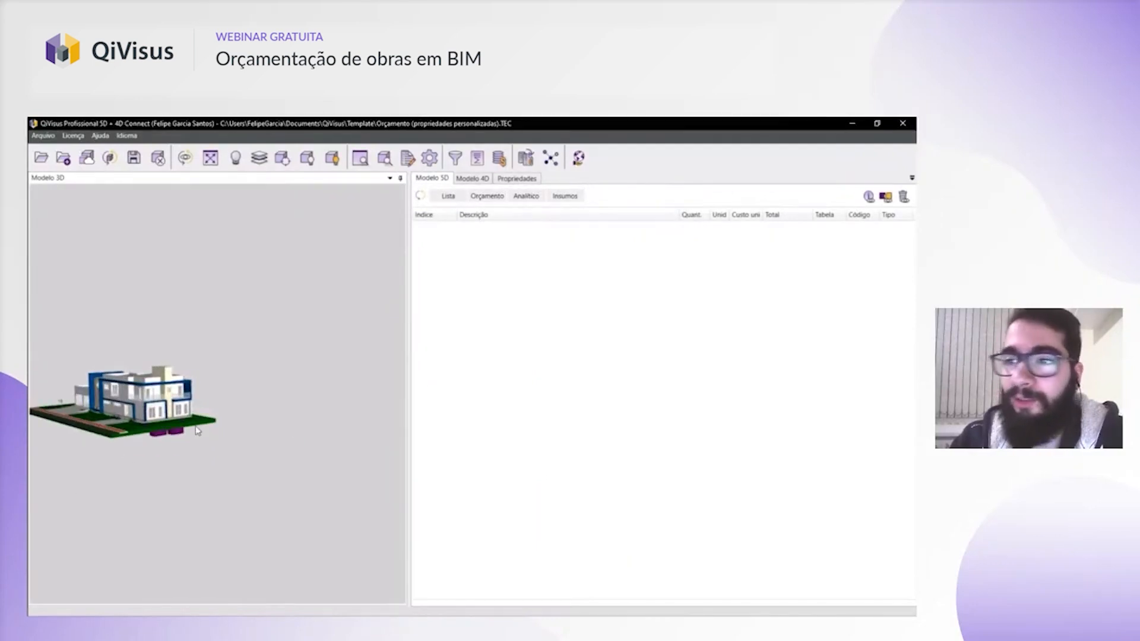
{"action": "middle_click_drag", "start_coordinate": [196, 428], "coordinate": [249, 450]}
{"action": "scroll", "coordinate": [168, 438], "scroll_direction": "up", "scroll_amount": 2}
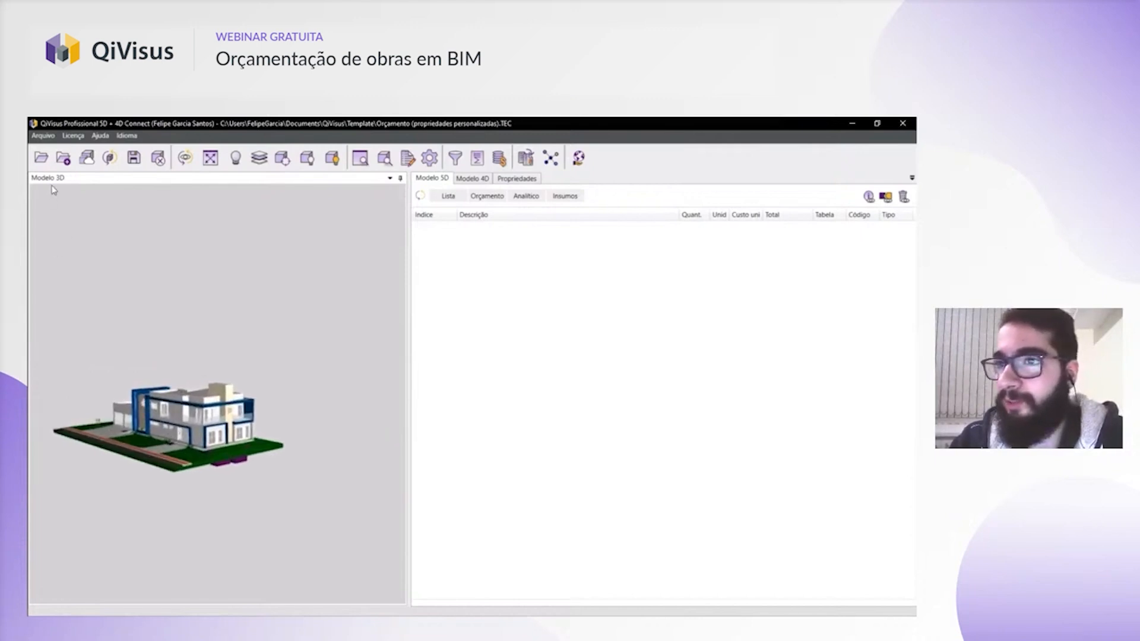
{"action": "scroll", "coordinate": [140, 440], "scroll_direction": "up", "scroll_amount": 5}
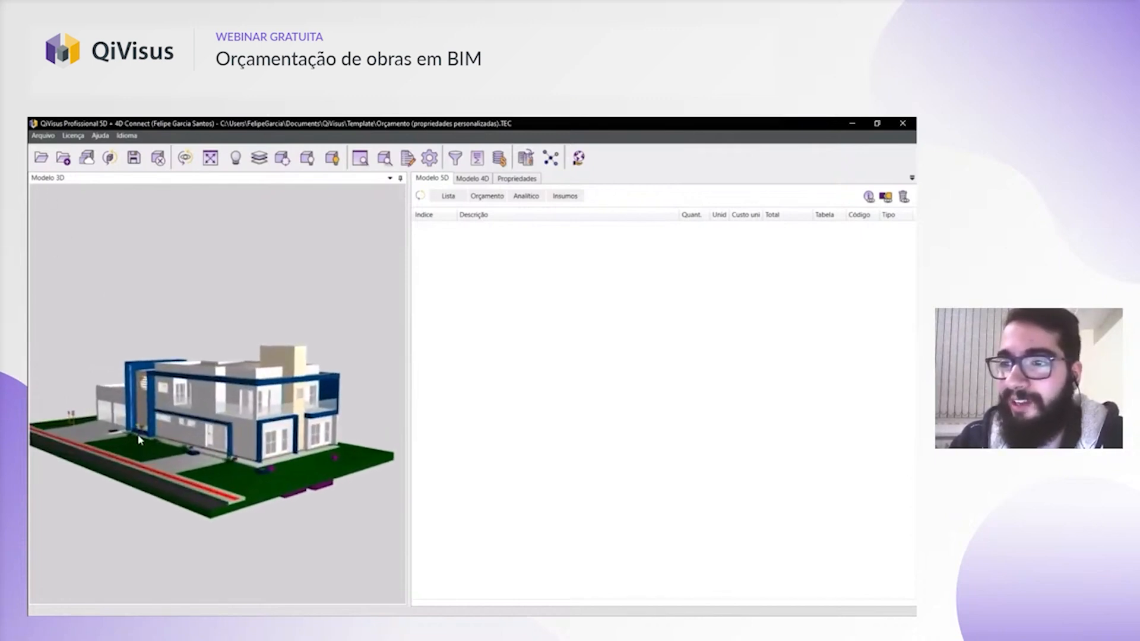
{"action": "mouse_move", "coordinate": [154, 454]}
{"action": "left_mouse_down"}
{"action": "mouse_move", "coordinate": [185, 450]}
{"action": "mouse_move", "coordinate": [158, 456]}
{"action": "left_mouse_up"}
{"action": "left_click", "coordinate": [157, 456]}
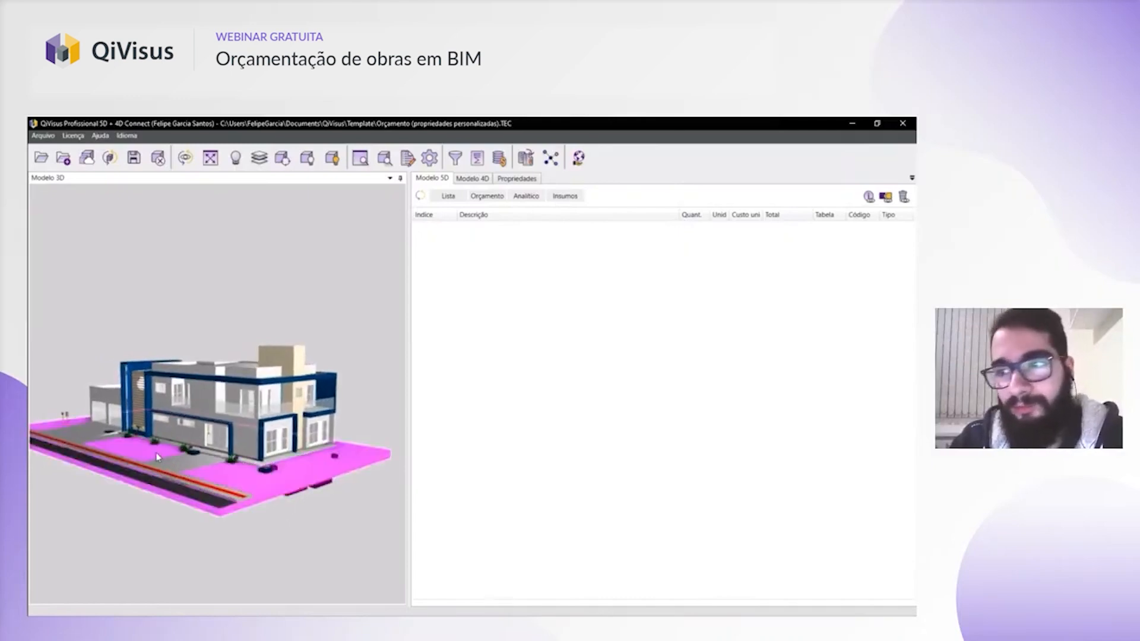
{"action": "left_click", "coordinate": [269, 538]}
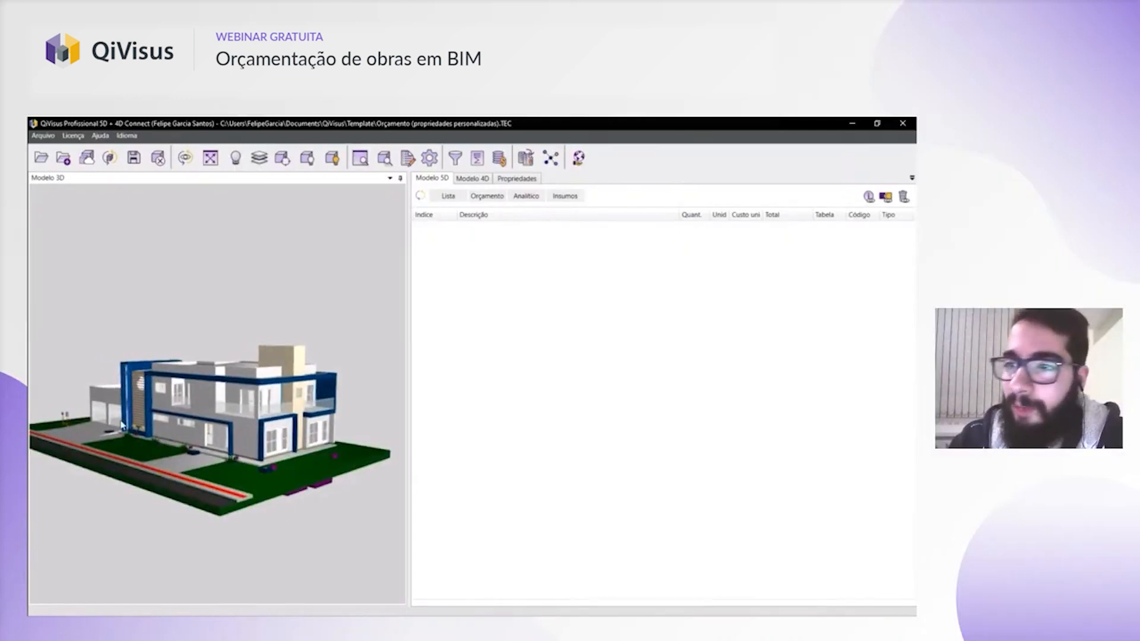
- Select the garage door farthest from the blue portal on the facade and display its properties
{"action": "scroll", "coordinate": [95, 437], "scroll_direction": "up", "scroll_amount": 5}
{"action": "left_click_drag", "start_coordinate": [95, 436], "coordinate": [150, 408]}
{"action": "scroll", "coordinate": [119, 401], "scroll_direction": "up", "scroll_amount": 2}
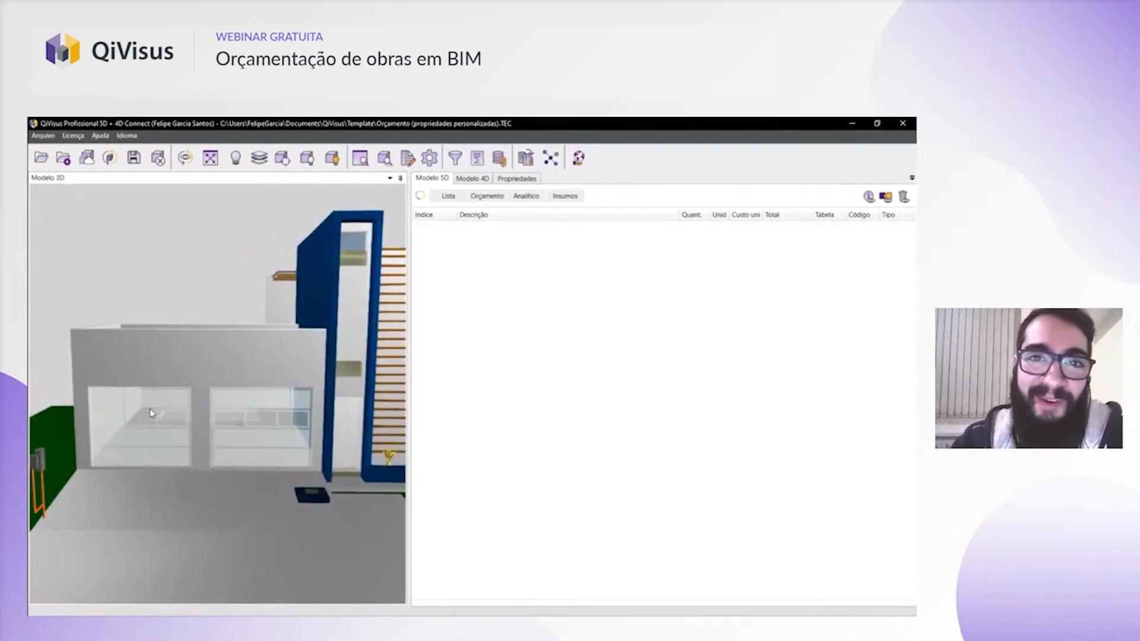
{"action": "left_click", "coordinate": [155, 421]}
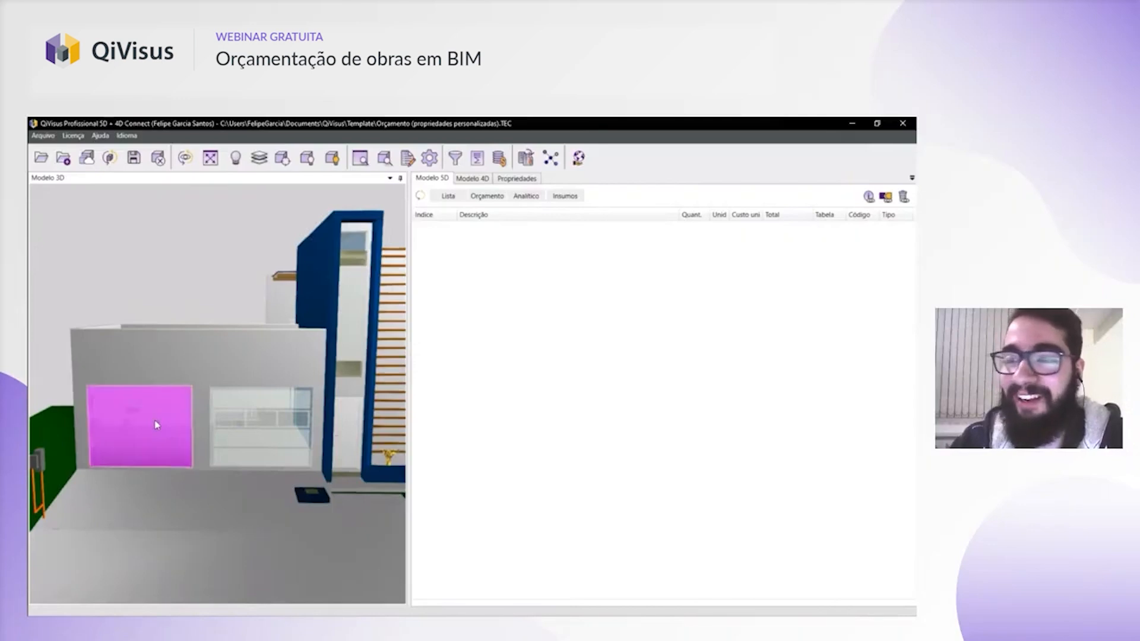
{"action": "left_click", "coordinate": [518, 179]}
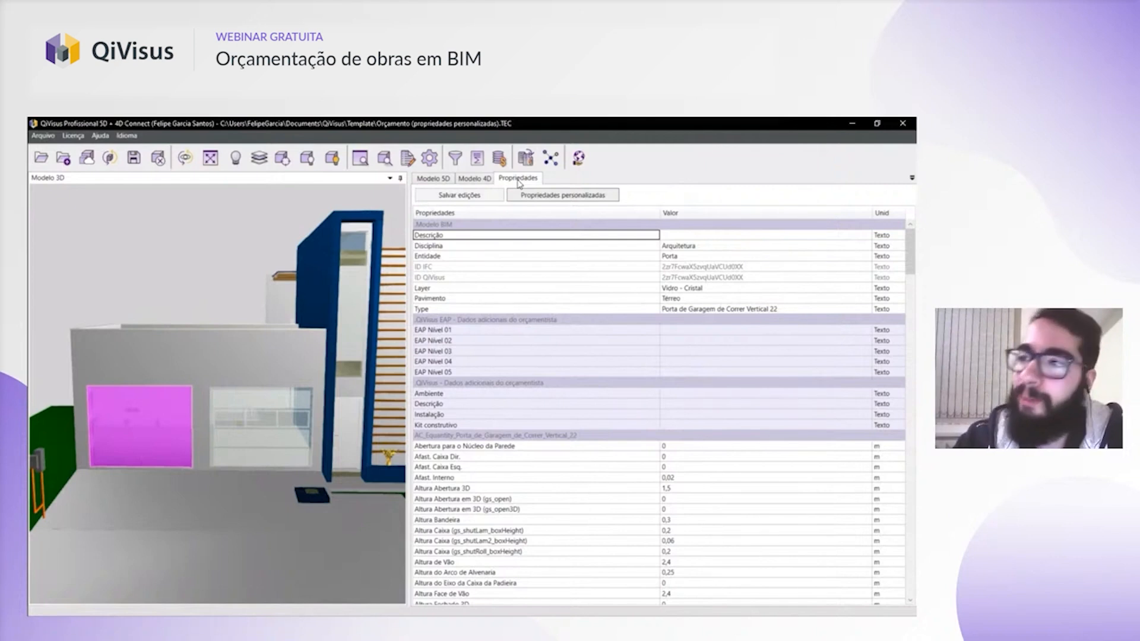
- Review the garage door's Disciplina, Entidade, Layer, Pavimento and Type properties
{"action": "left_click", "coordinate": [683, 247]}
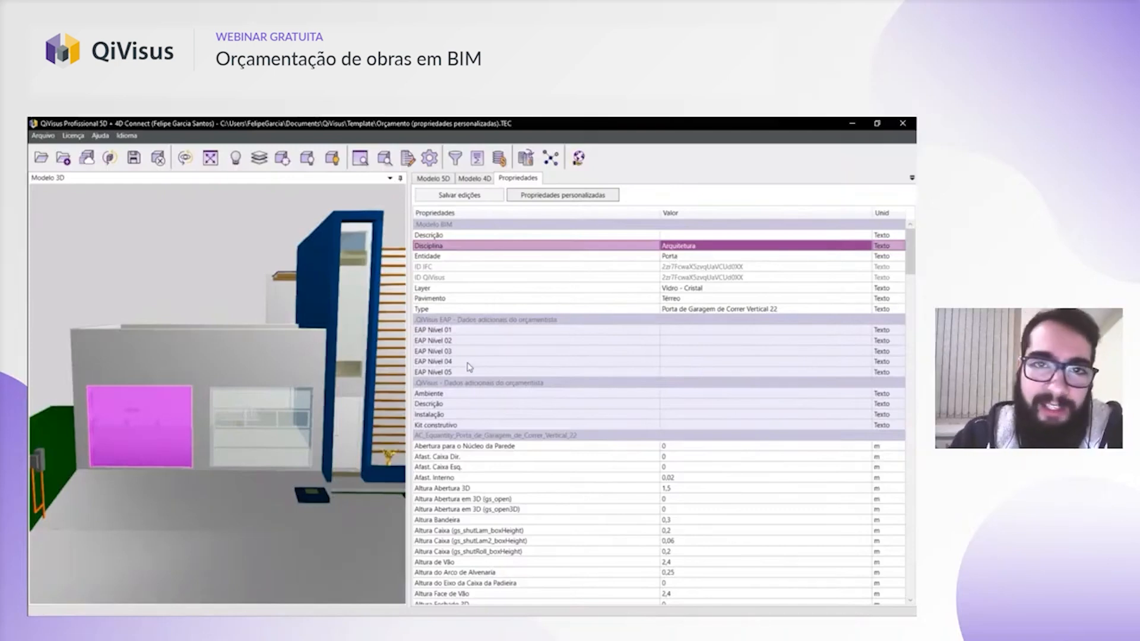
{"action": "left_click", "coordinate": [665, 258]}
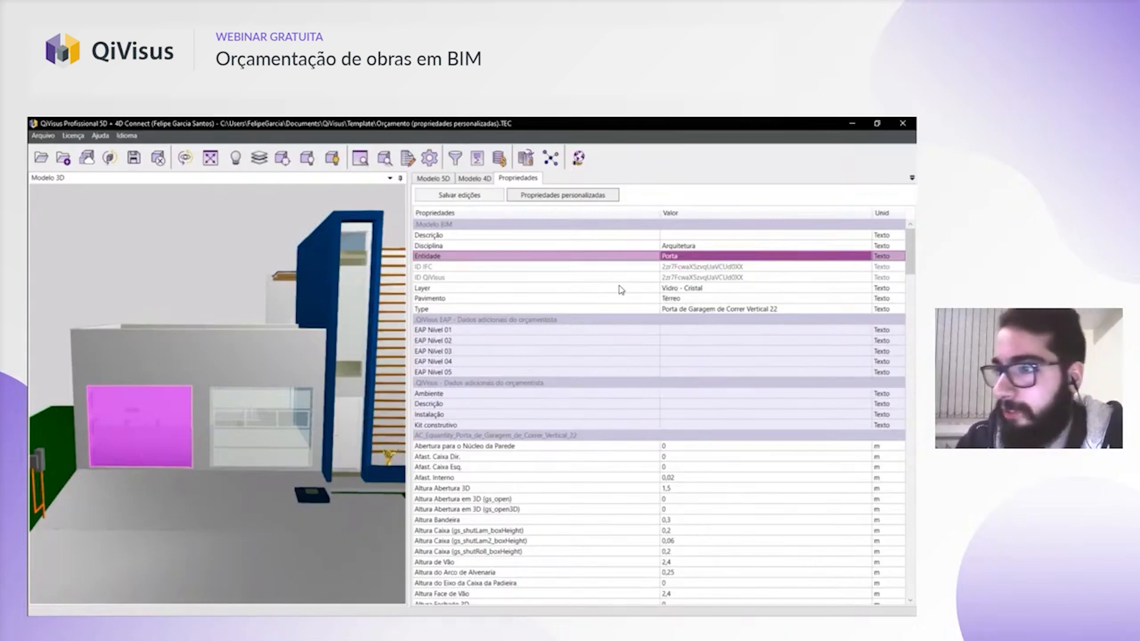
{"action": "left_click", "coordinate": [674, 289]}
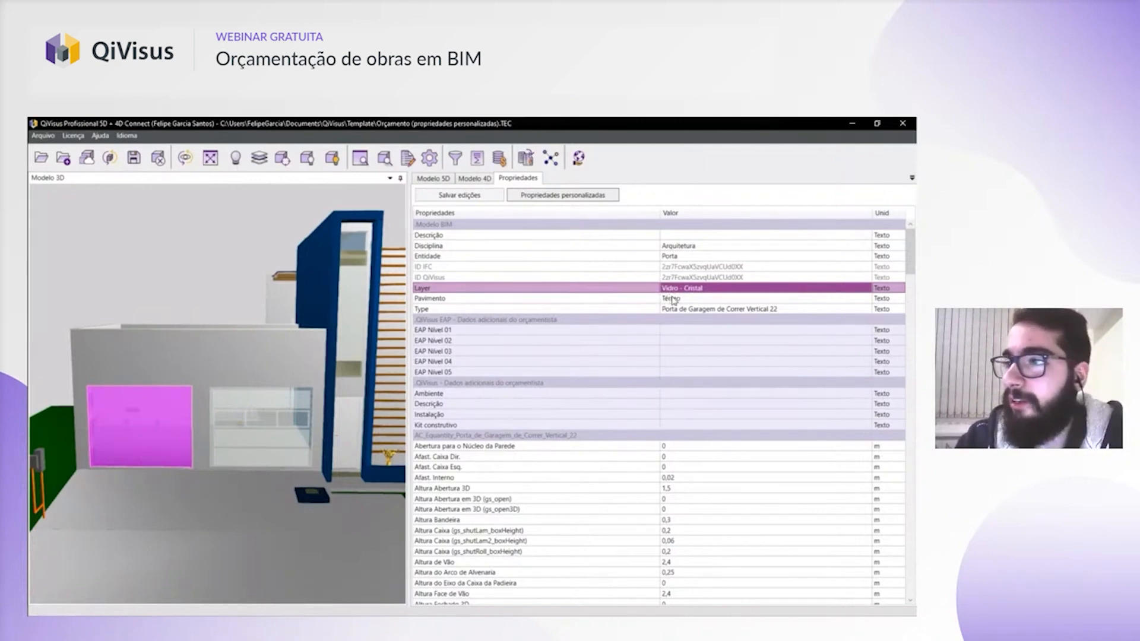
{"action": "left_click", "coordinate": [672, 298]}
{"action": "left_click", "coordinate": [663, 310]}
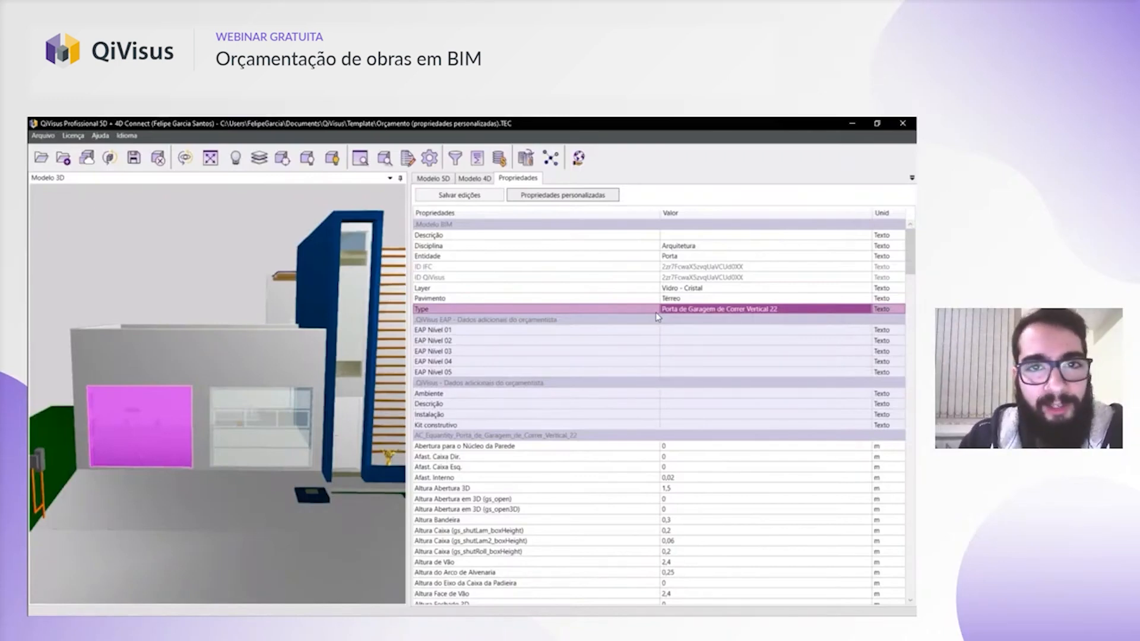
- Examine the garage door's detailed dimension properties through to the ArchiCADQuantities group
{"action": "scroll", "coordinate": [677, 353], "scroll_direction": "down", "scroll_amount": 2}
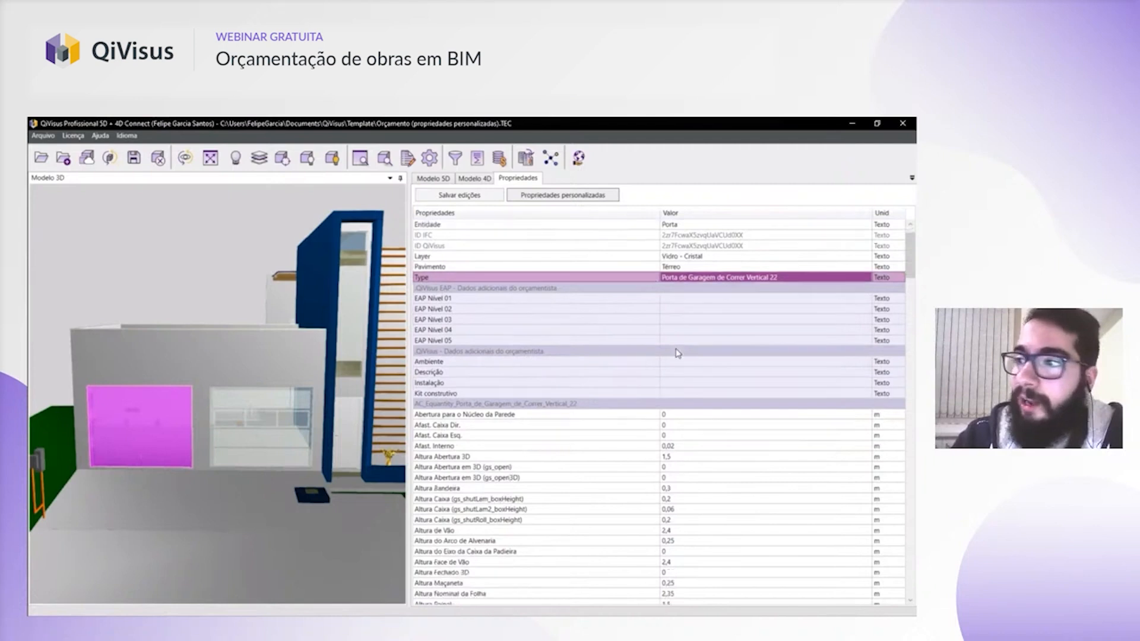
{"action": "scroll", "coordinate": [677, 353], "scroll_direction": "down", "scroll_amount": 4}
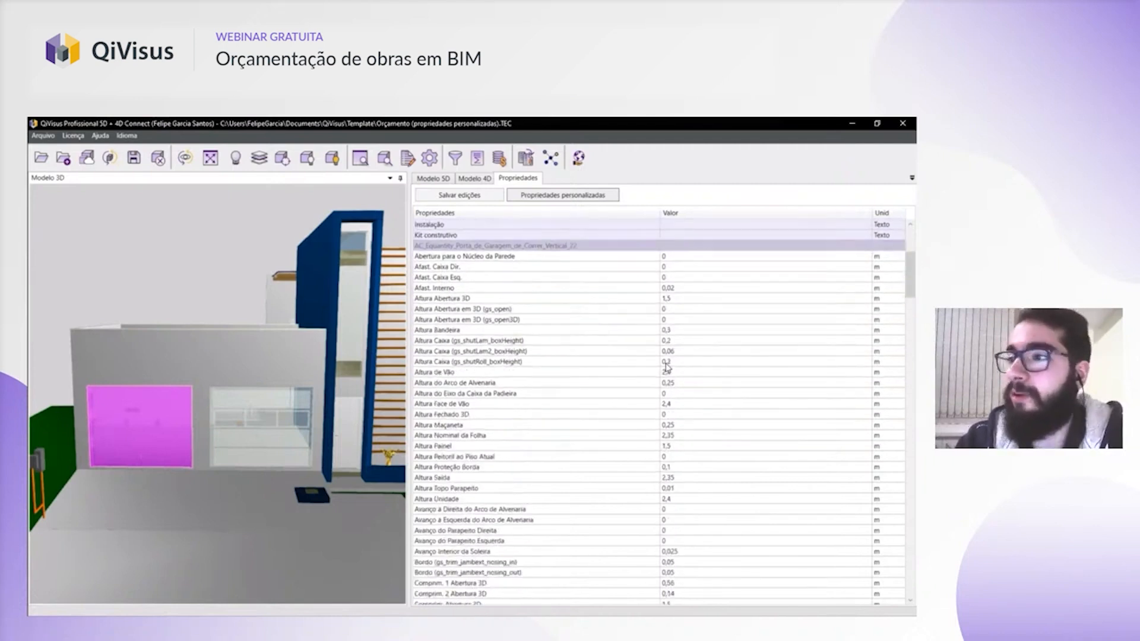
{"action": "scroll", "coordinate": [648, 306], "scroll_direction": "down", "scroll_amount": 7}
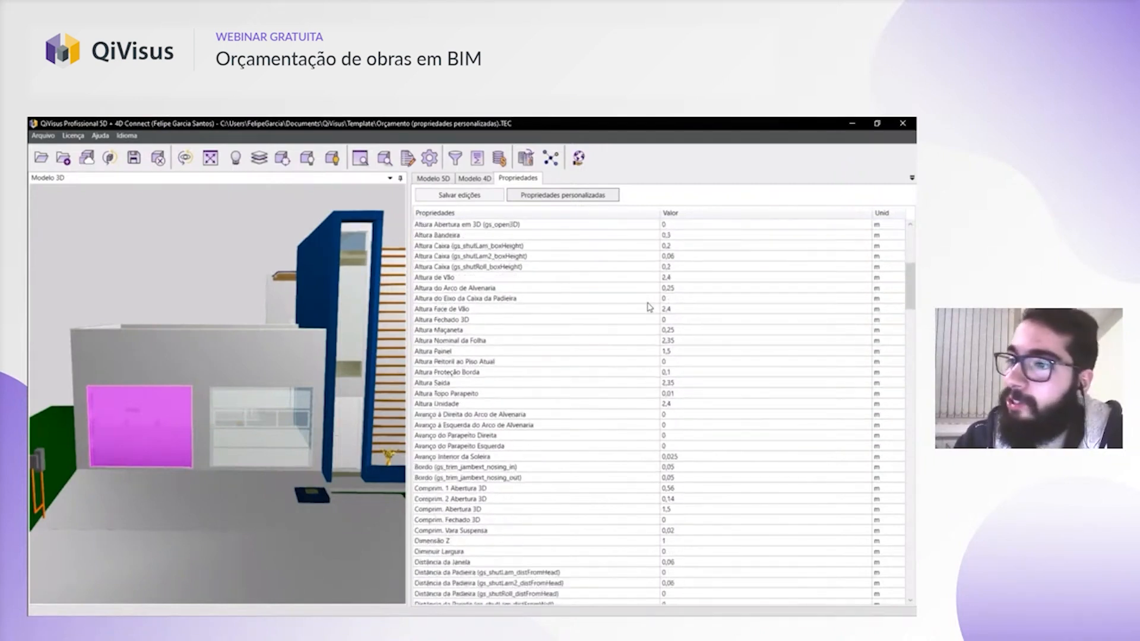
{"action": "scroll", "coordinate": [648, 307], "scroll_direction": "down", "scroll_amount": 9}
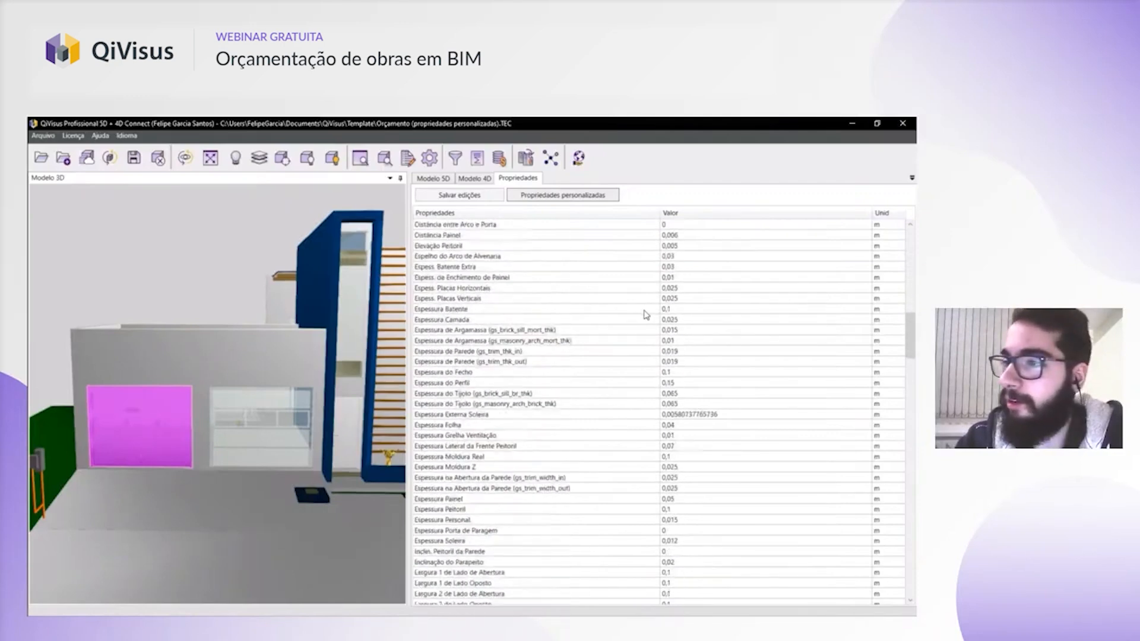
{"action": "scroll", "coordinate": [674, 383], "scroll_direction": "down", "scroll_amount": 16}
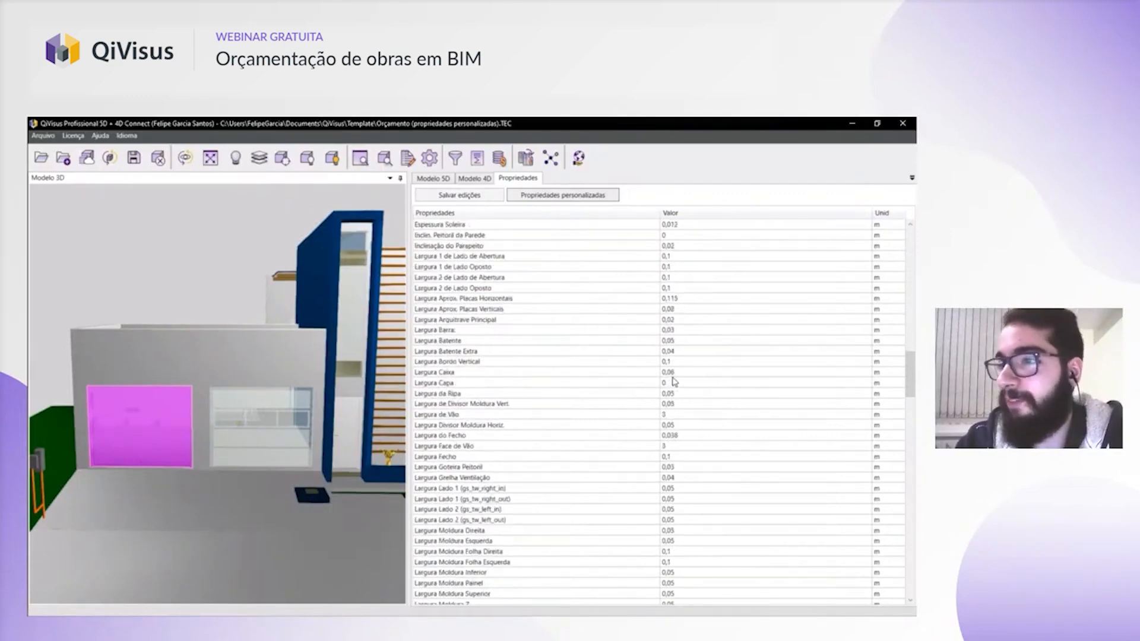
{"action": "scroll", "coordinate": [675, 380], "scroll_direction": "down", "scroll_amount": 20}
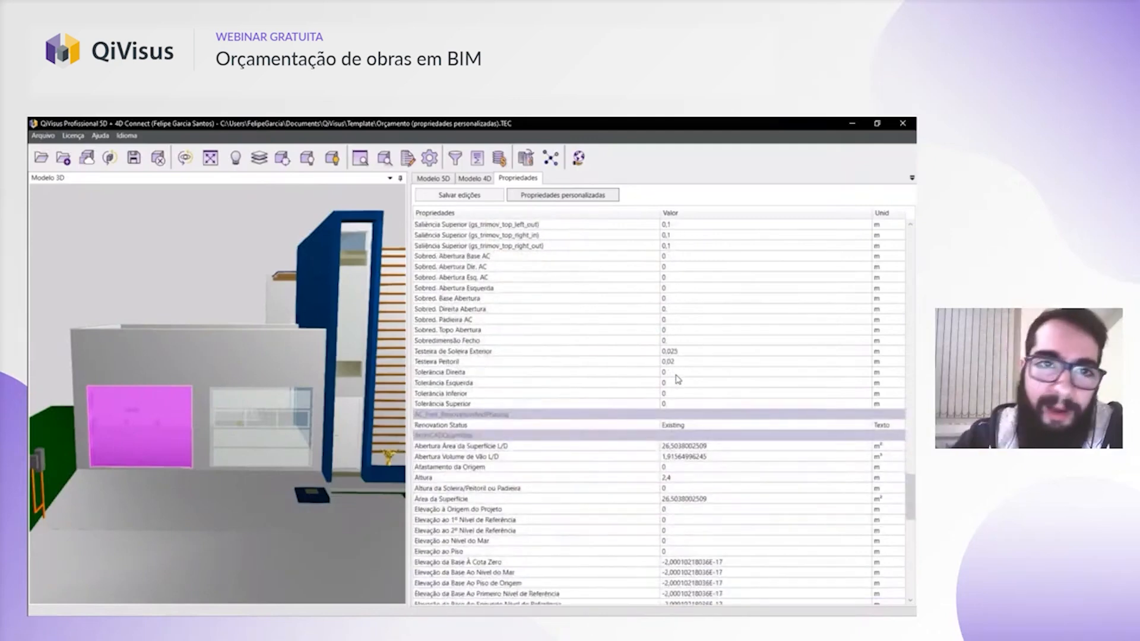
{"action": "scroll", "coordinate": [677, 380], "scroll_direction": "down", "scroll_amount": 5}
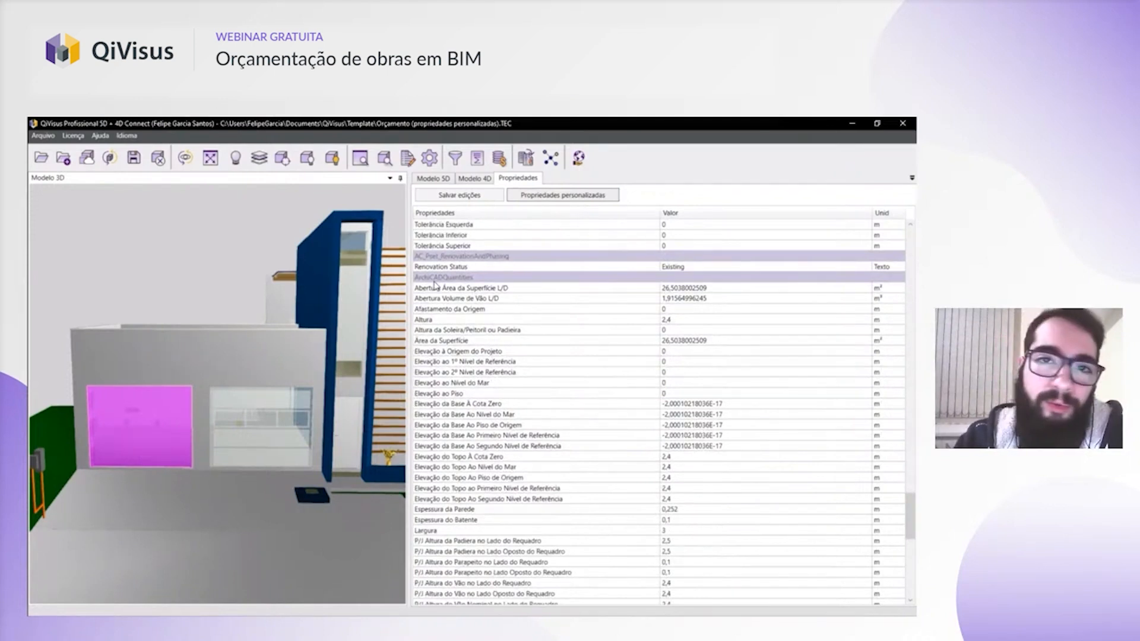
{"action": "scroll", "coordinate": [534, 321], "scroll_direction": "down", "scroll_amount": 1}
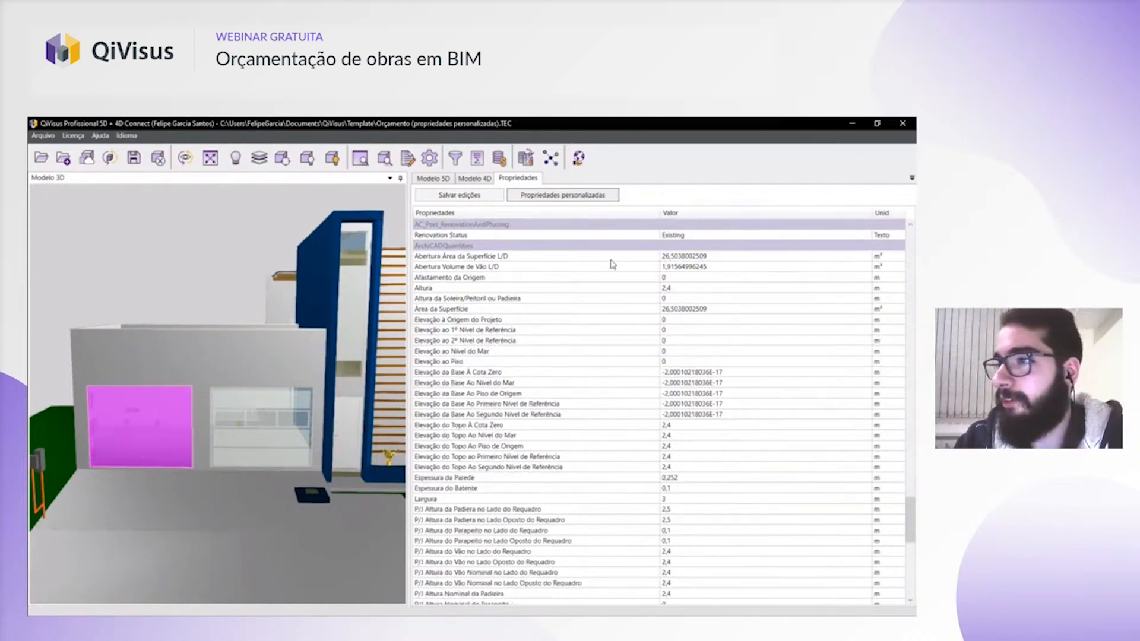
- Review the garage door's remaining ArchiCADQuantities, BaseQuantities and QiVisus-calculated geometry properties
{"action": "scroll", "coordinate": [651, 415], "scroll_direction": "down", "scroll_amount": 11}
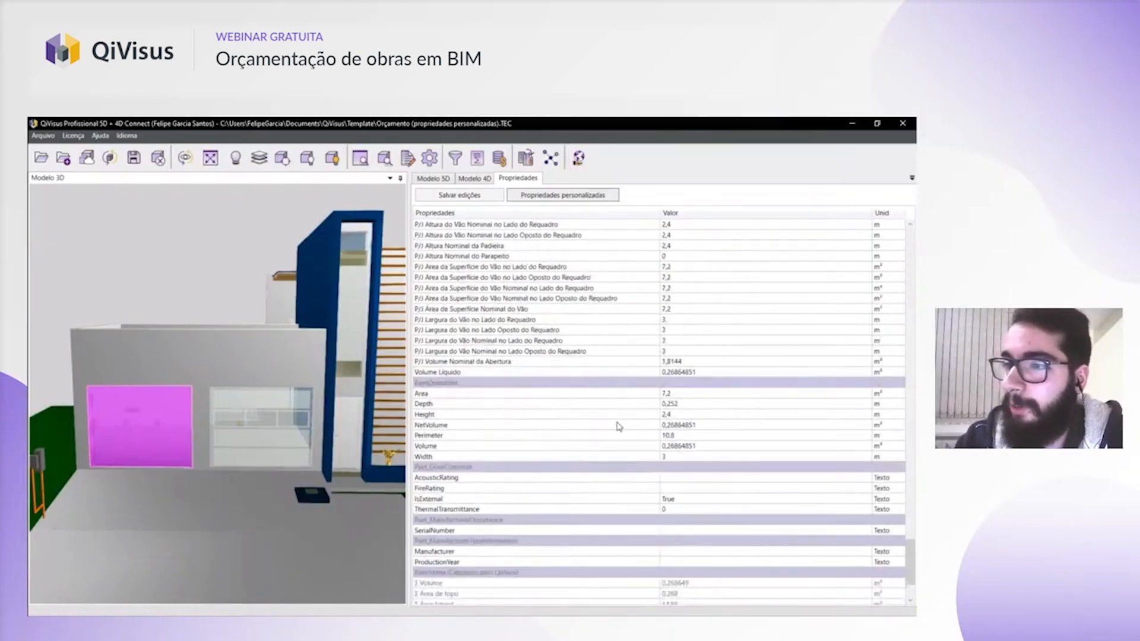
{"action": "scroll", "coordinate": [618, 425], "scroll_direction": "down", "scroll_amount": 1}
{"action": "scroll", "coordinate": [609, 438], "scroll_direction": "down", "scroll_amount": 2}
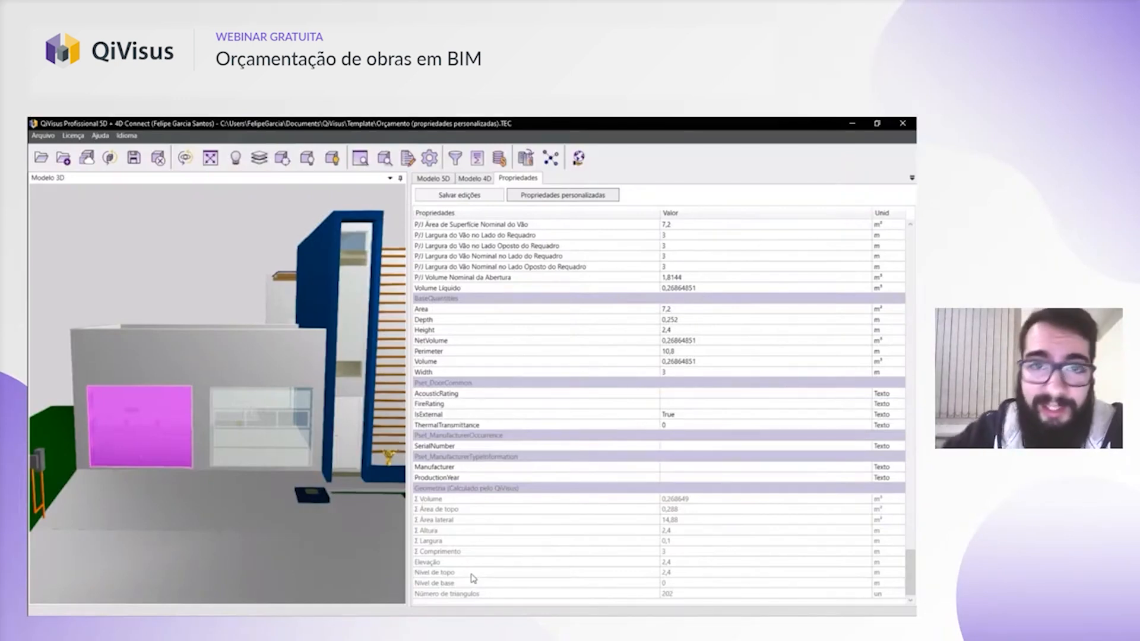
{"action": "scroll", "coordinate": [580, 461], "scroll_direction": "up", "scroll_amount": 10}
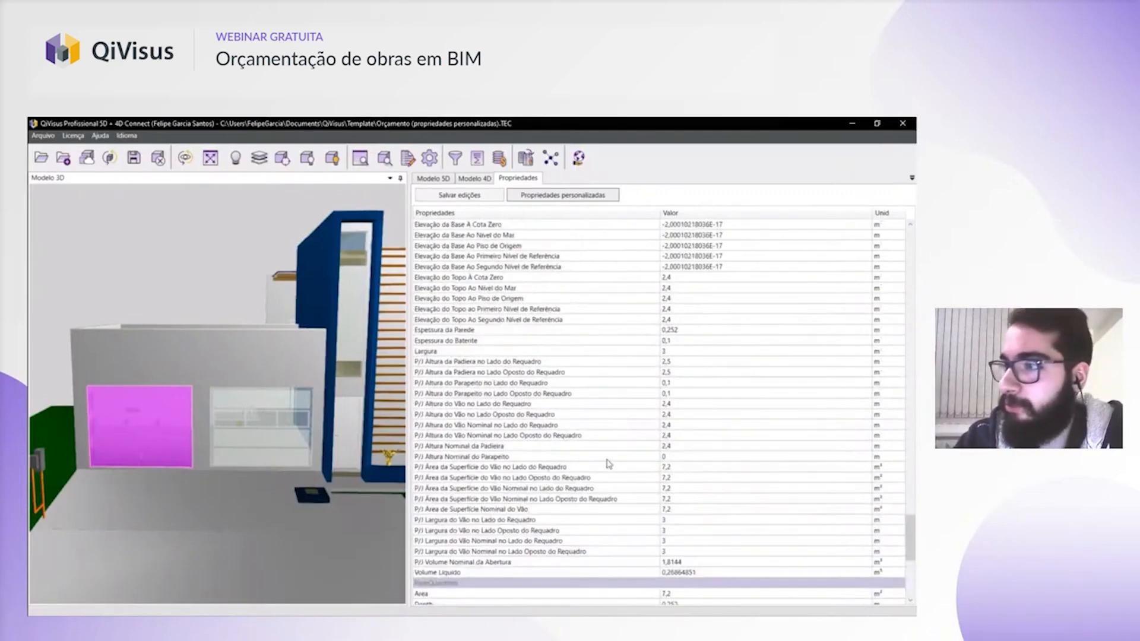
{"action": "scroll", "coordinate": [915, 259], "scroll_direction": "up", "scroll_amount": 10}
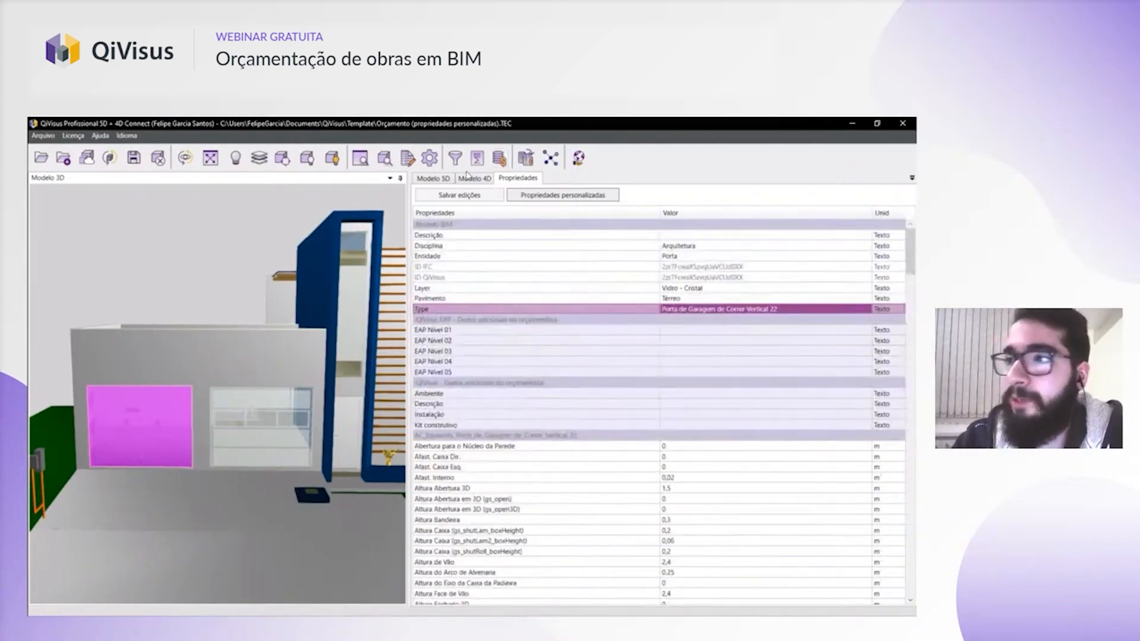
- Show the whole house with nothing selected and generate the 5D model's quantity list
{"action": "left_click", "coordinate": [445, 179]}
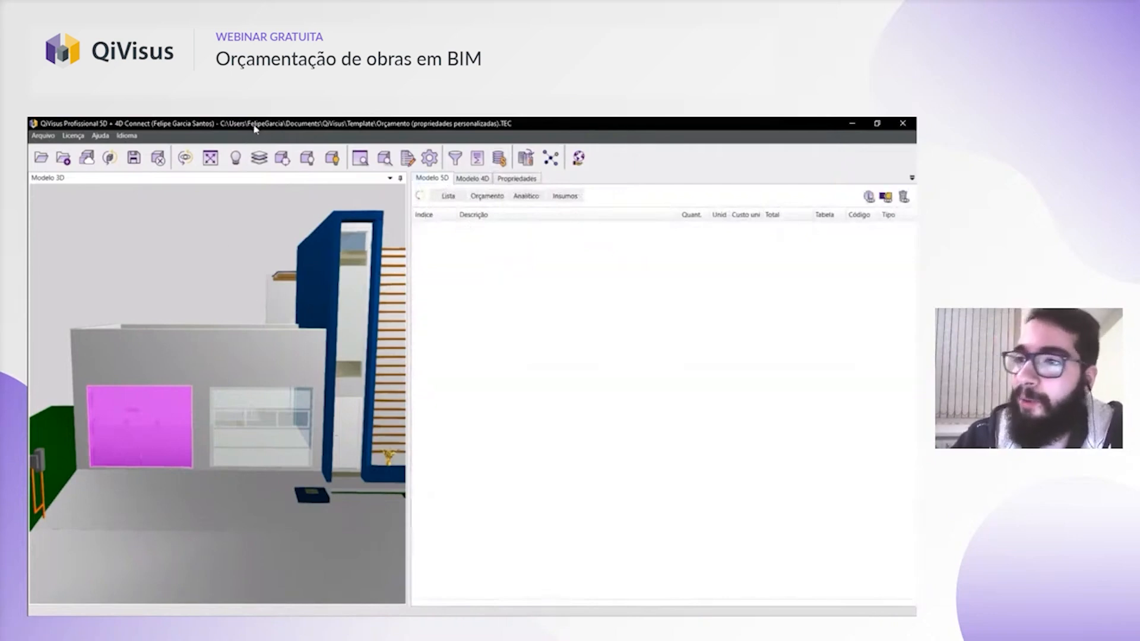
{"action": "left_click", "coordinate": [210, 157]}
{"action": "middle_click_drag", "start_coordinate": [267, 376], "coordinate": [210, 373]}
{"action": "left_click", "coordinate": [288, 270]}
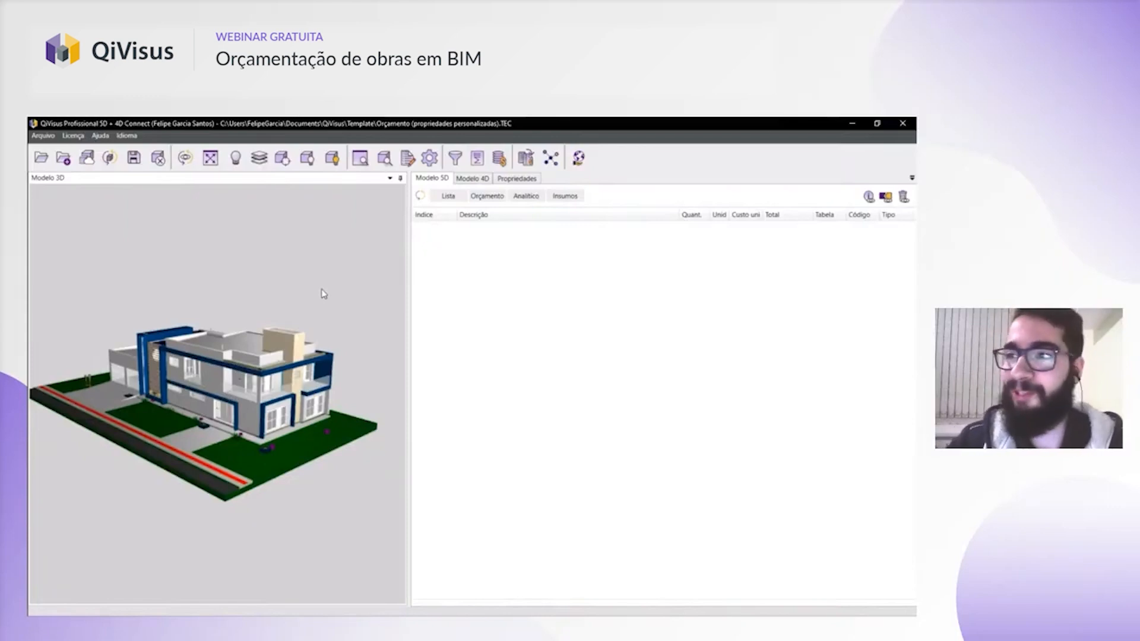
{"action": "left_click", "coordinate": [420, 197]}
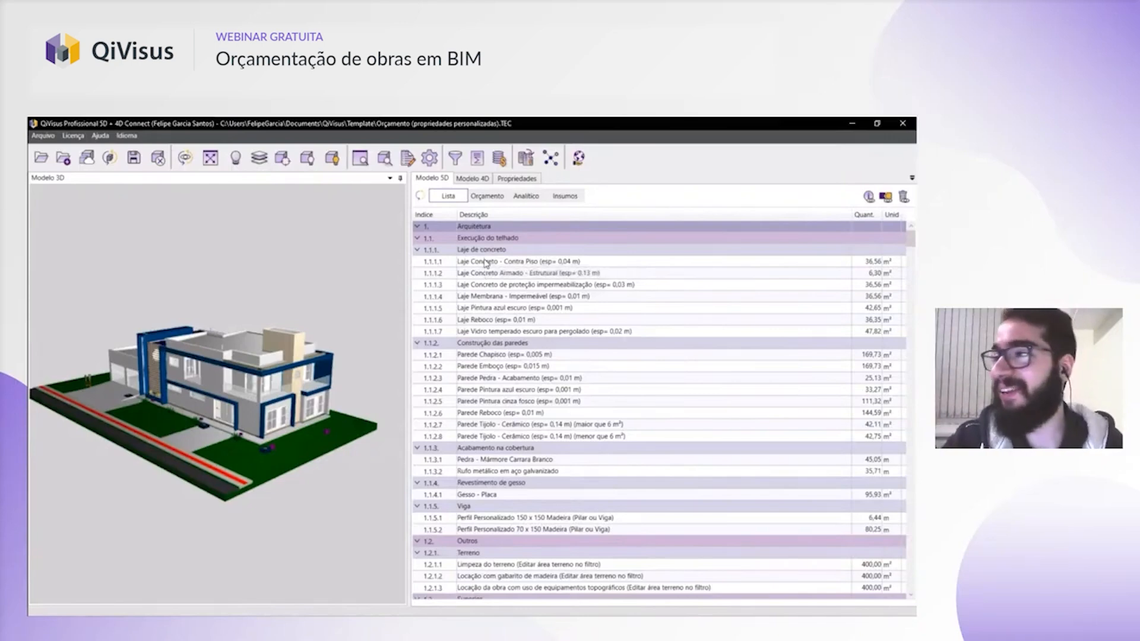
- Review the Arquitetura items in the quantity list and highlight the Térreo group in the 3D model
{"action": "left_click_drag", "start_coordinate": [267, 415], "coordinate": [240, 421]}
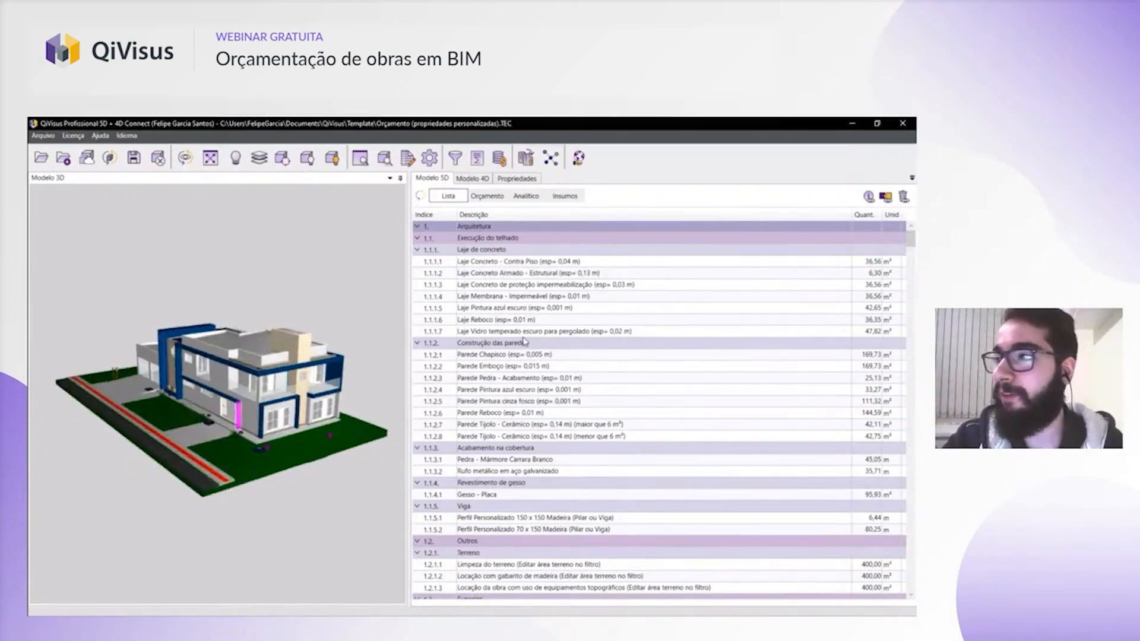
{"action": "scroll", "coordinate": [542, 347], "scroll_direction": "down", "scroll_amount": 20}
{"action": "scroll", "coordinate": [543, 347], "scroll_direction": "up", "scroll_amount": 15}
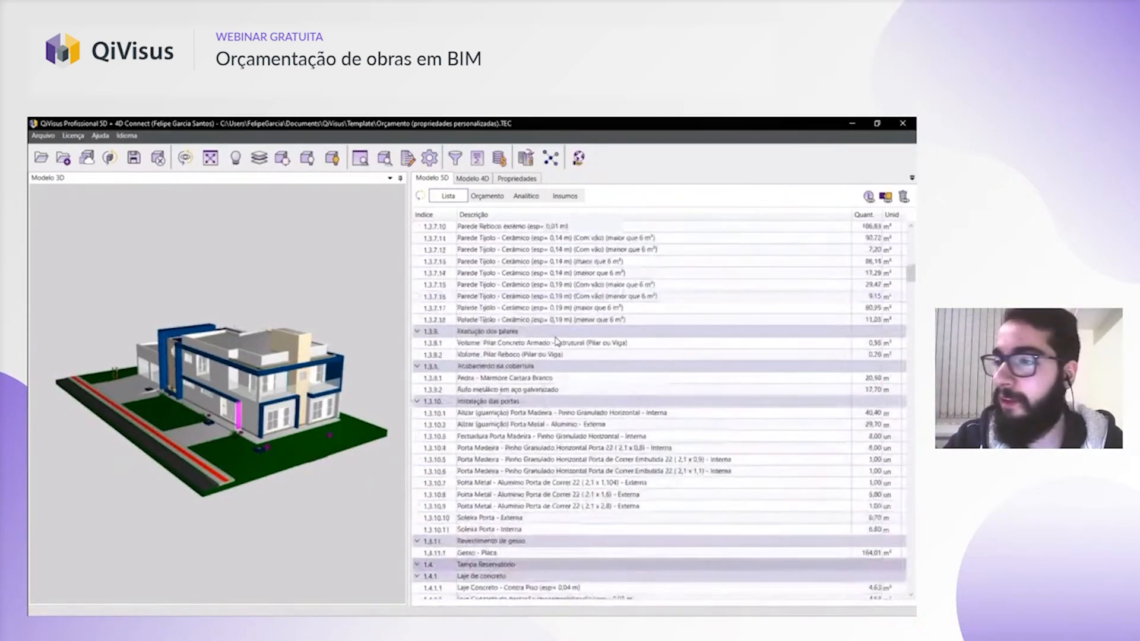
{"action": "scroll", "coordinate": [552, 338], "scroll_direction": "up", "scroll_amount": 5}
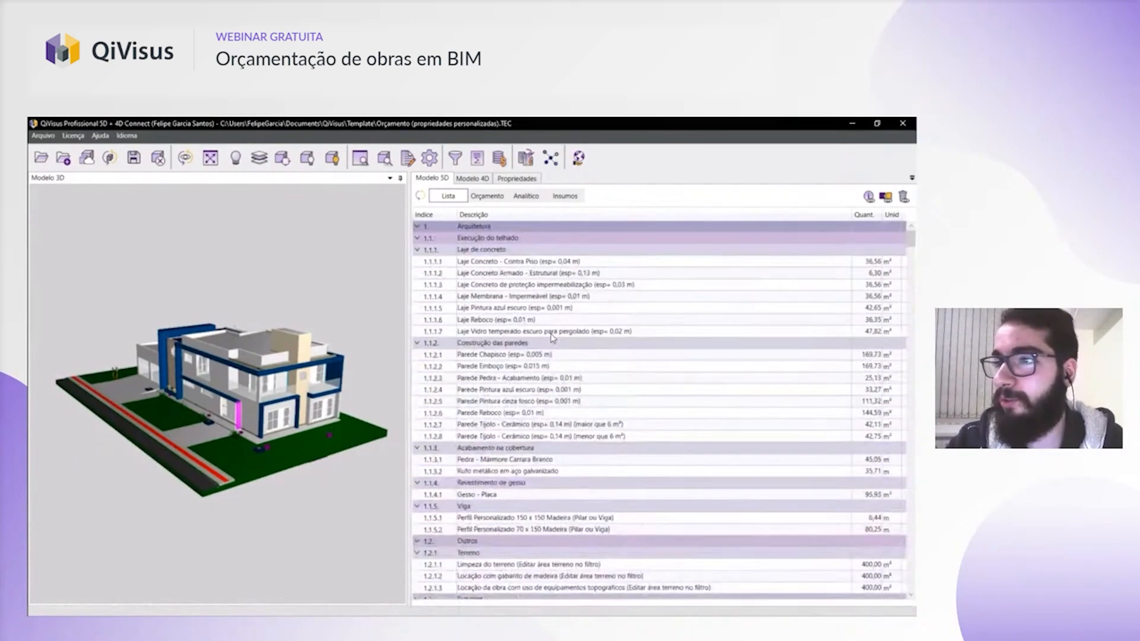
{"action": "scroll", "coordinate": [511, 342], "scroll_direction": "down", "scroll_amount": 20}
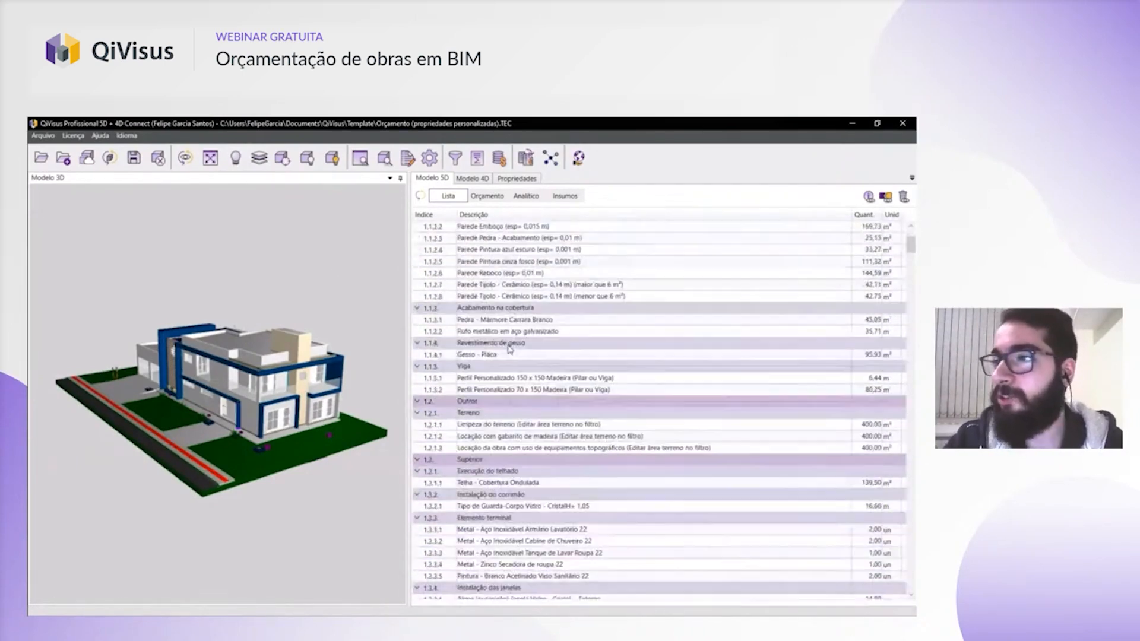
{"action": "scroll", "coordinate": [508, 342], "scroll_direction": "down", "scroll_amount": 10}
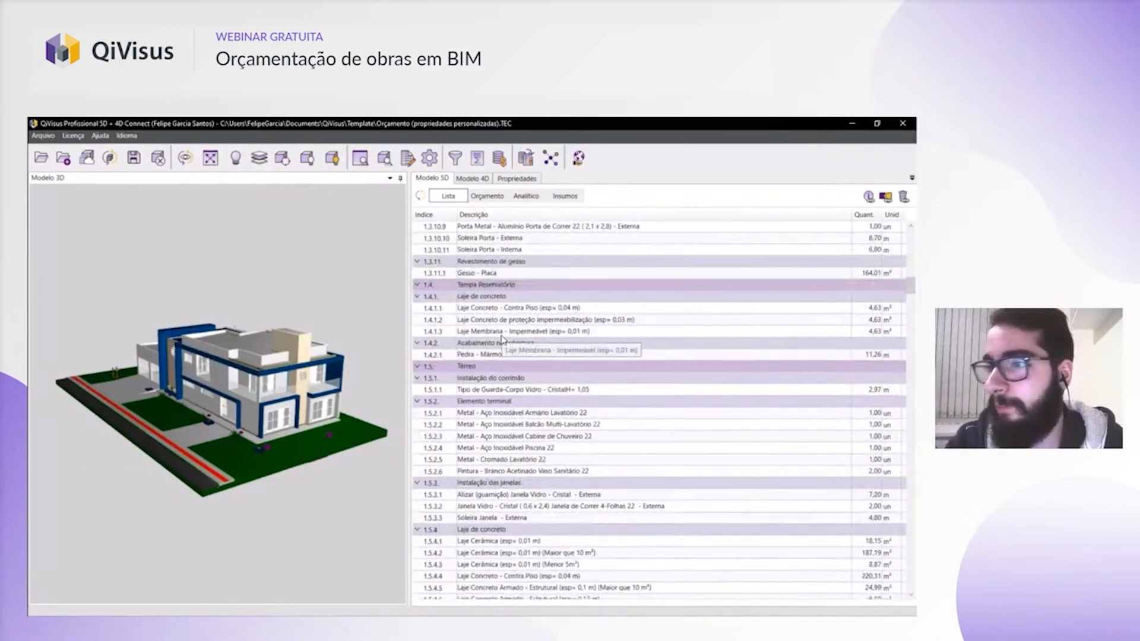
{"action": "double_click", "coordinate": [486, 367]}
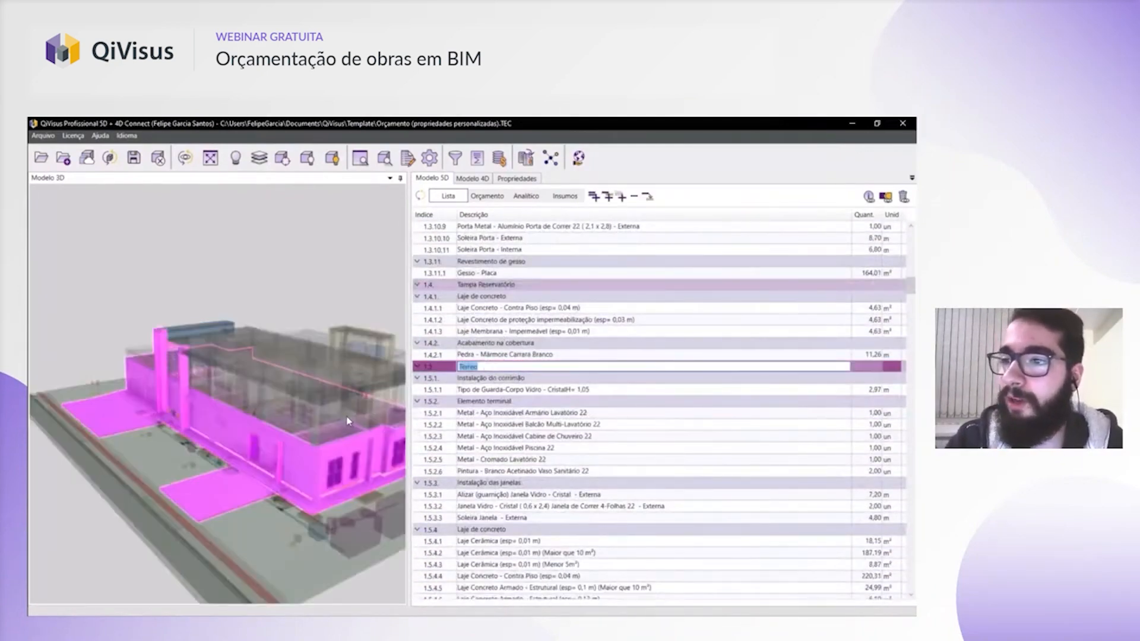
{"action": "middle_click_drag", "start_coordinate": [341, 429], "coordinate": [243, 441]}
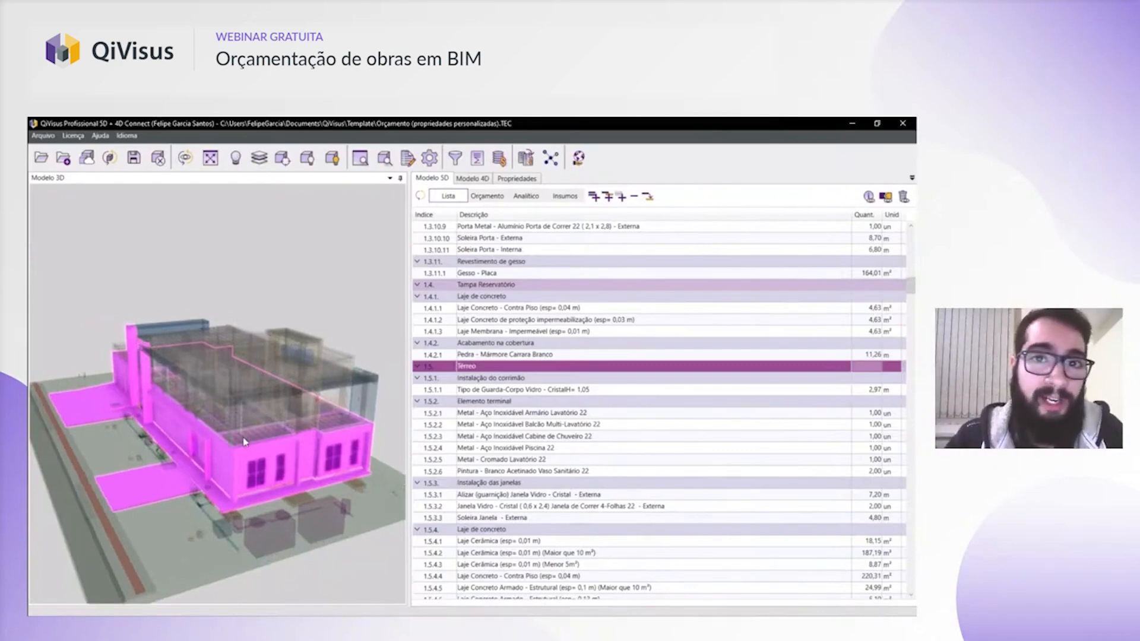
- Highlight the Térreo level's Instalação das janelas group in the 3D model and inspect its windows
{"action": "scroll", "coordinate": [481, 427], "scroll_direction": "down", "scroll_amount": 1}
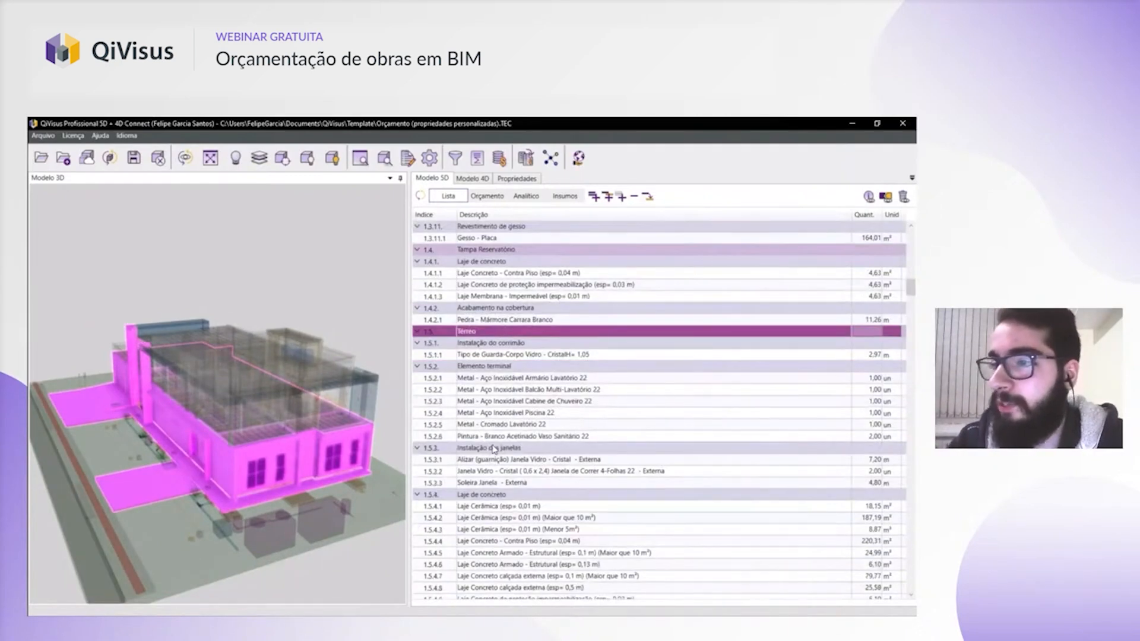
{"action": "double_click", "coordinate": [495, 448]}
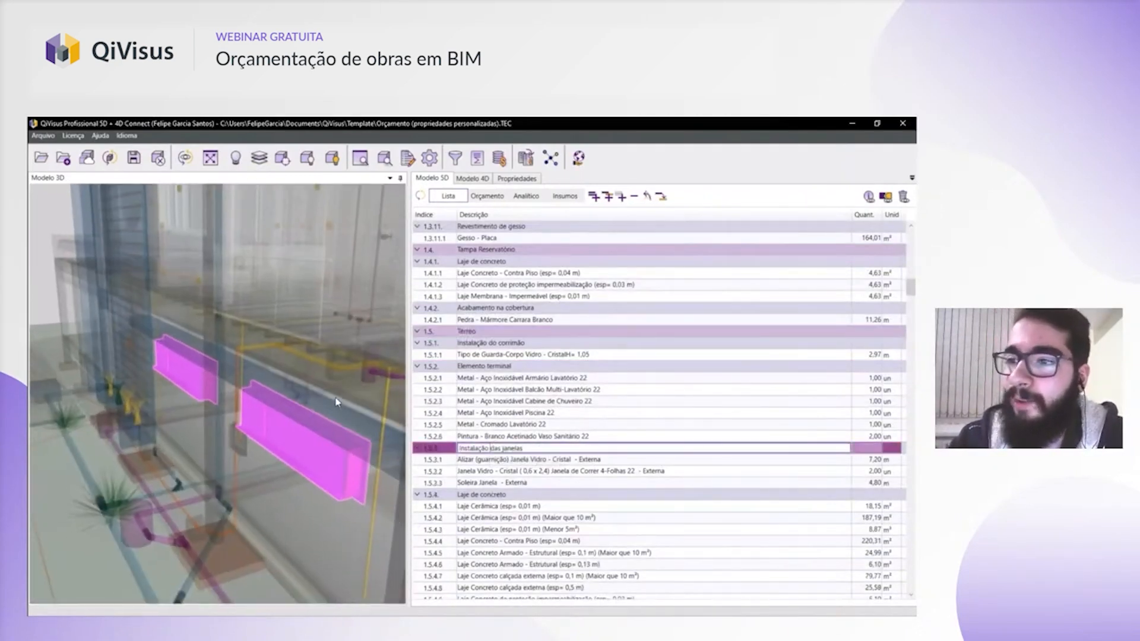
{"action": "middle_click_drag", "start_coordinate": [345, 401], "coordinate": [262, 386]}
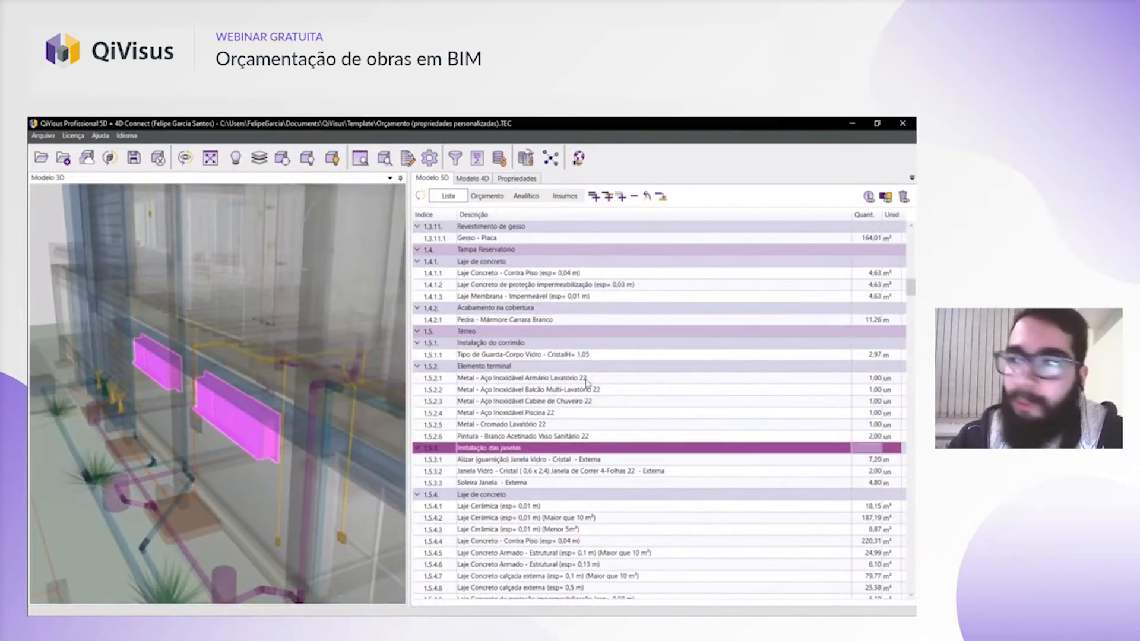
- Highlight the Térreo level's Construção das paredes group and inspect its walls in the 3D model
{"action": "scroll", "coordinate": [582, 402], "scroll_direction": "down", "scroll_amount": 7}
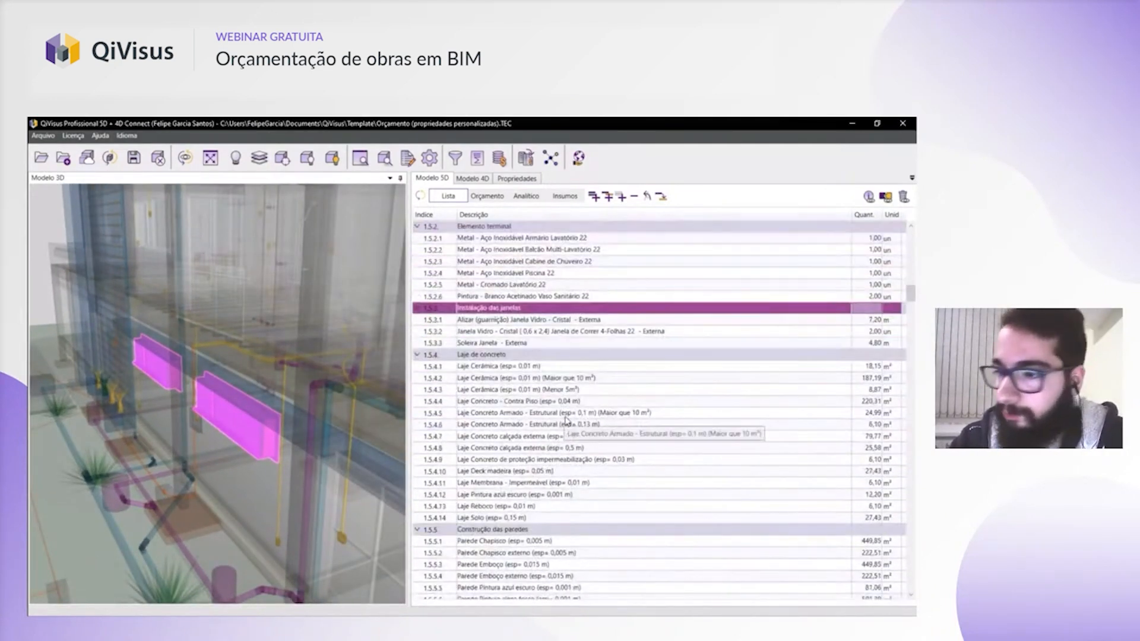
{"action": "left_click", "coordinate": [530, 425]}
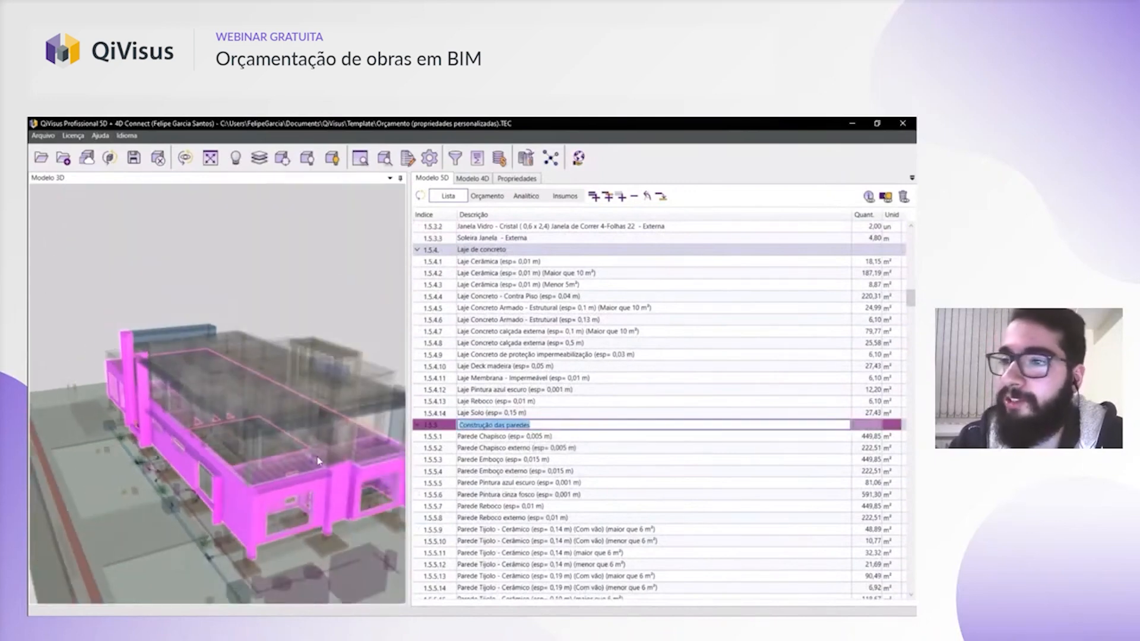
{"action": "mouse_move", "coordinate": [296, 431]}
{"action": "middle_mouse_down"}
{"action": "mouse_move", "coordinate": [255, 411]}
{"action": "mouse_move", "coordinate": [291, 417]}
{"action": "middle_mouse_up"}
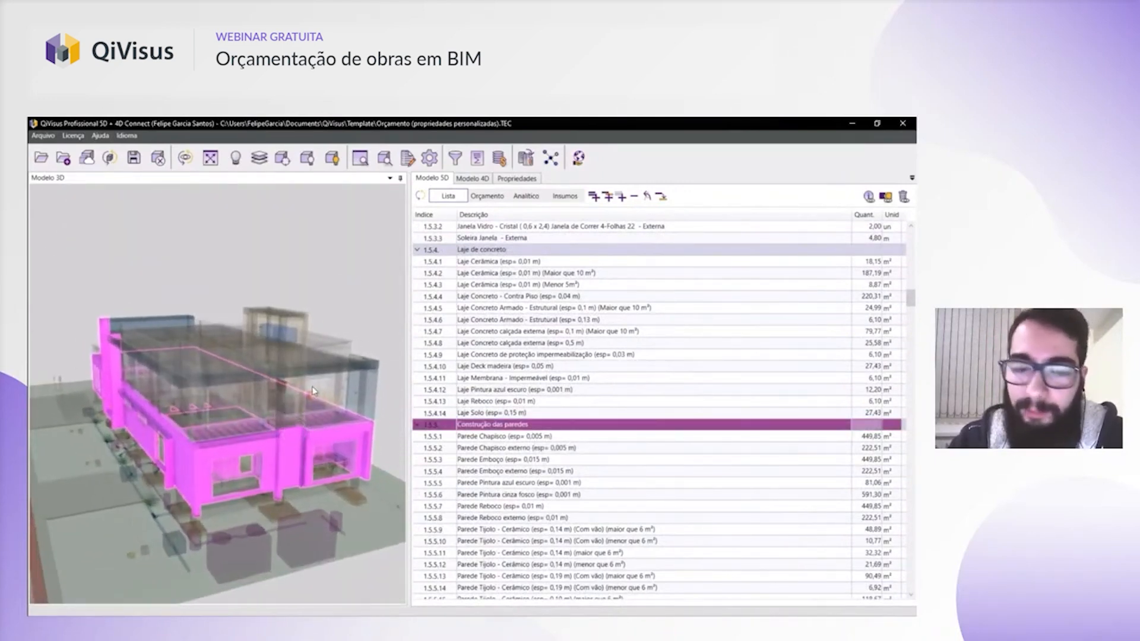
- Highlight the Térreo level's Instalação das portas group and inspect its doors in the 3D model
{"action": "left_click", "coordinate": [518, 402]}
{"action": "scroll", "coordinate": [508, 418], "scroll_direction": "down", "scroll_amount": 1}
{"action": "scroll", "coordinate": [507, 418], "scroll_direction": "down", "scroll_amount": 5}
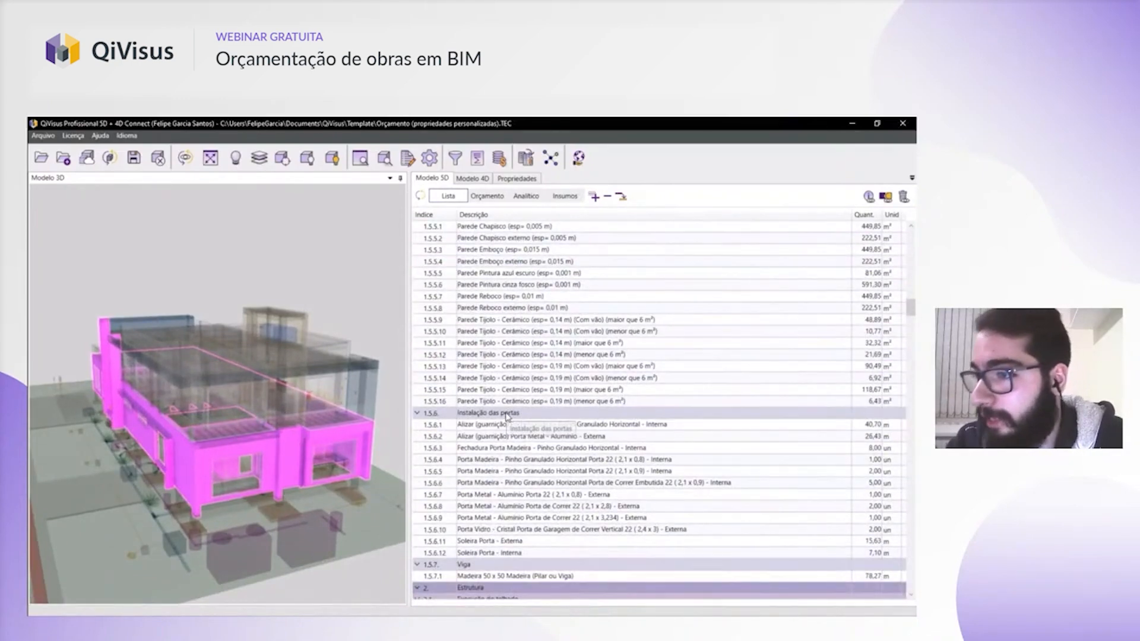
{"action": "left_click", "coordinate": [505, 414]}
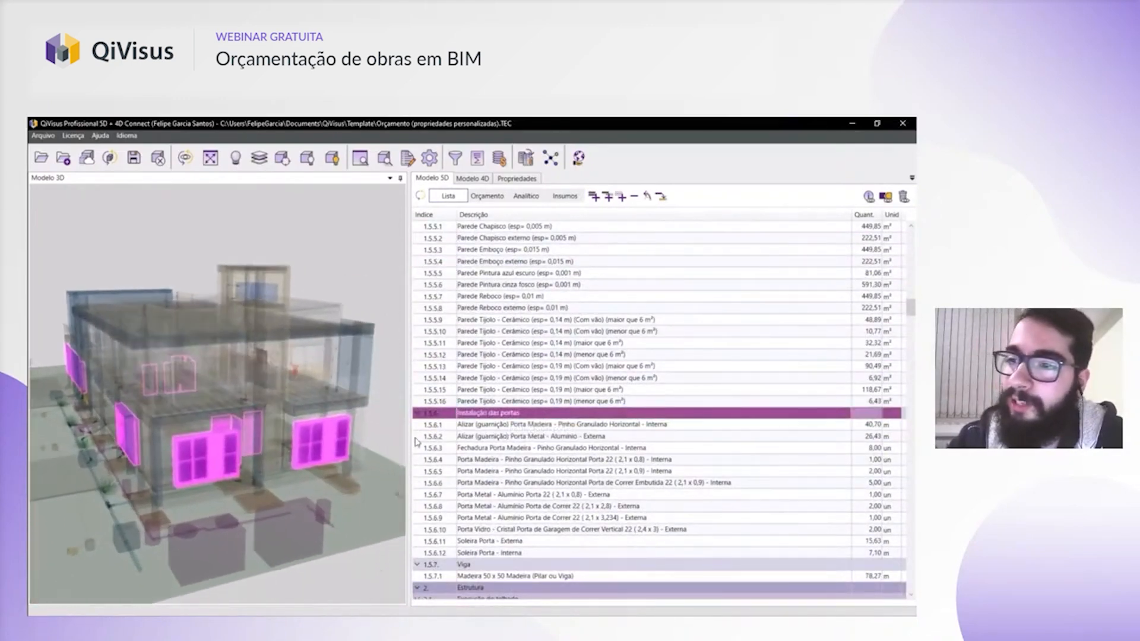
{"action": "scroll", "coordinate": [476, 459], "scroll_direction": "down", "scroll_amount": 2}
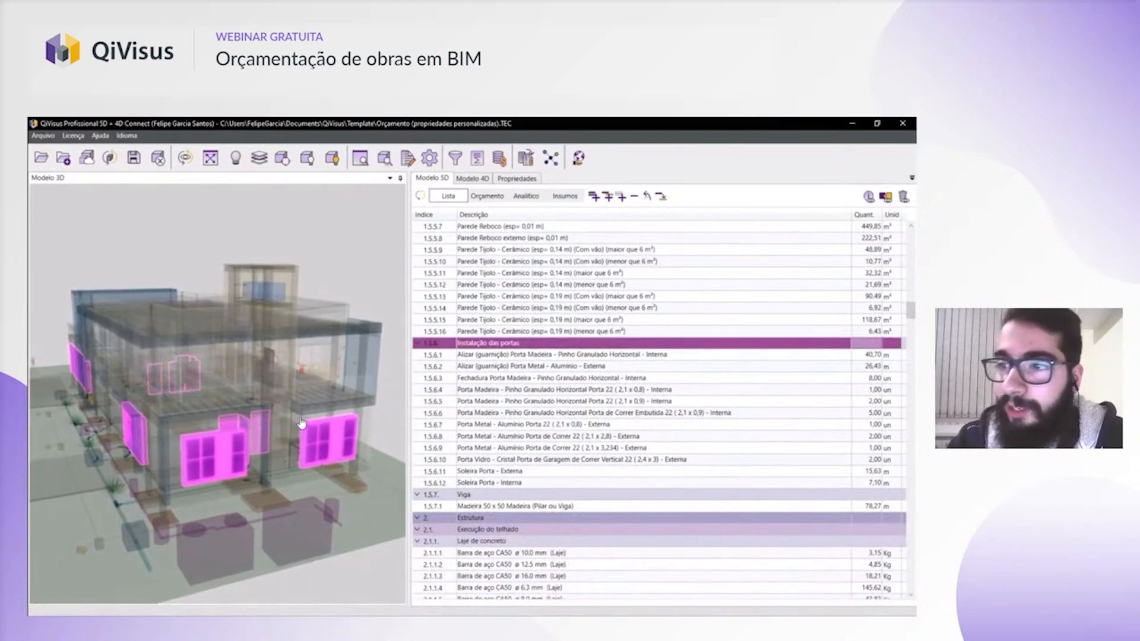
{"action": "middle_click_drag", "start_coordinate": [305, 405], "coordinate": [278, 401]}
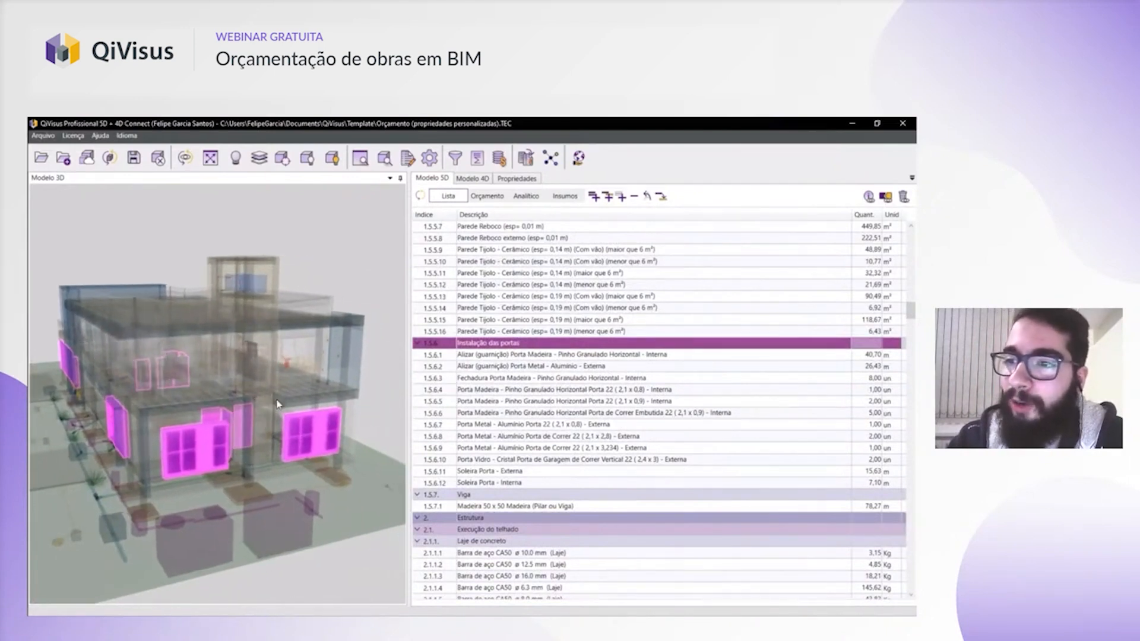
- Isolate the Térreo doors in the 3D model and regenerate the quantity list for only those elements
{"action": "left_click", "coordinate": [236, 159]}
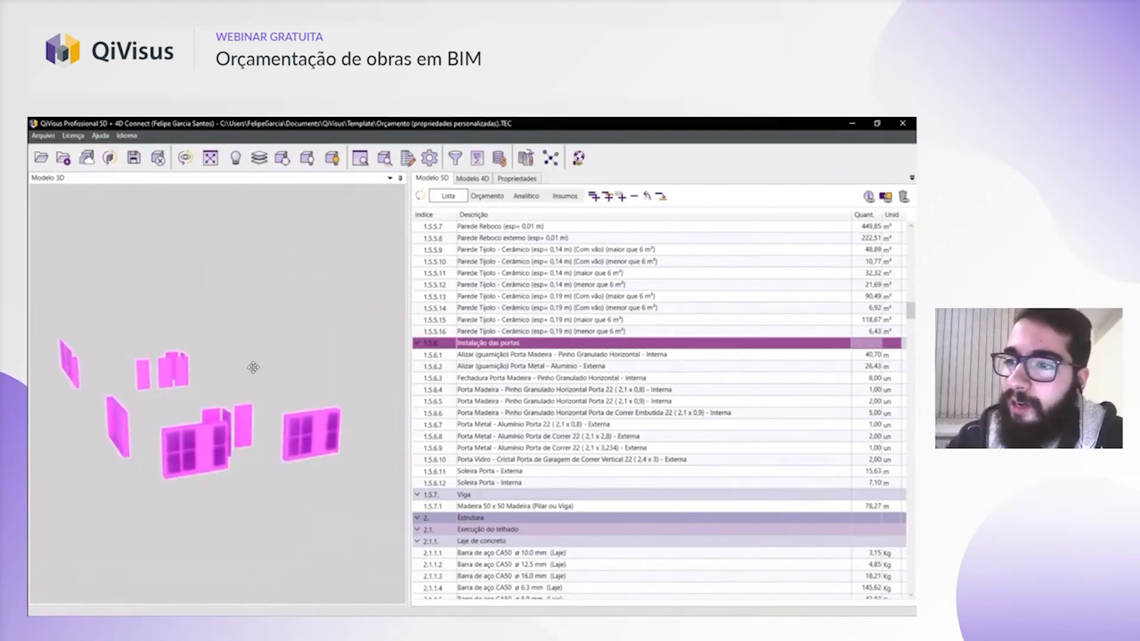
{"action": "left_click_drag", "start_coordinate": [250, 367], "coordinate": [272, 363]}
{"action": "middle_click_drag", "start_coordinate": [272, 364], "coordinate": [282, 360]}
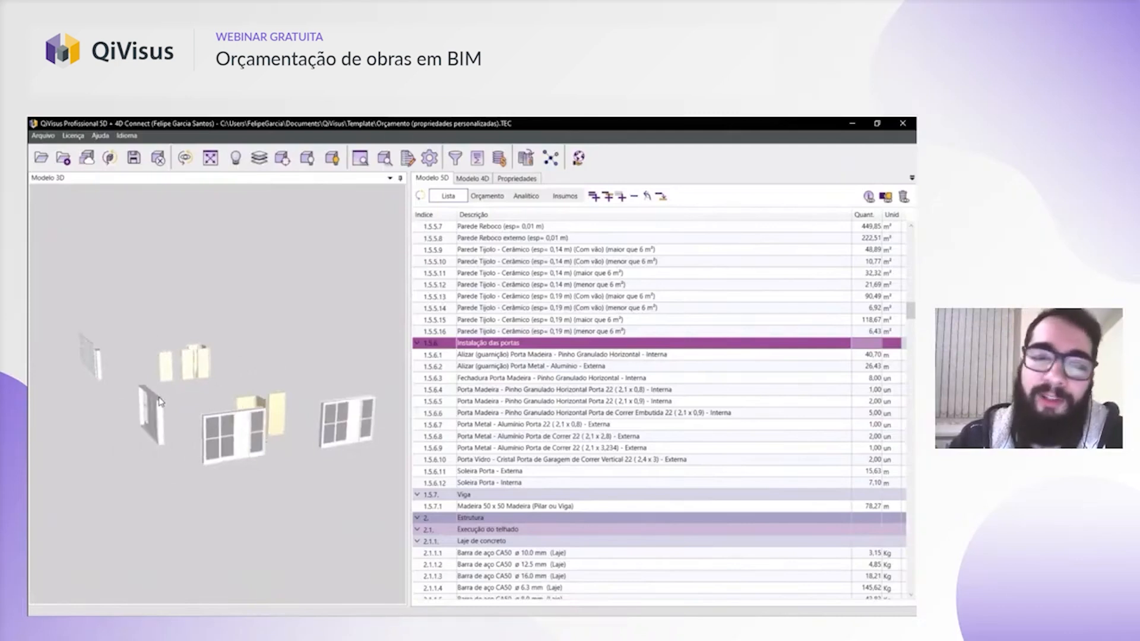
{"action": "left_click", "coordinate": [432, 200]}
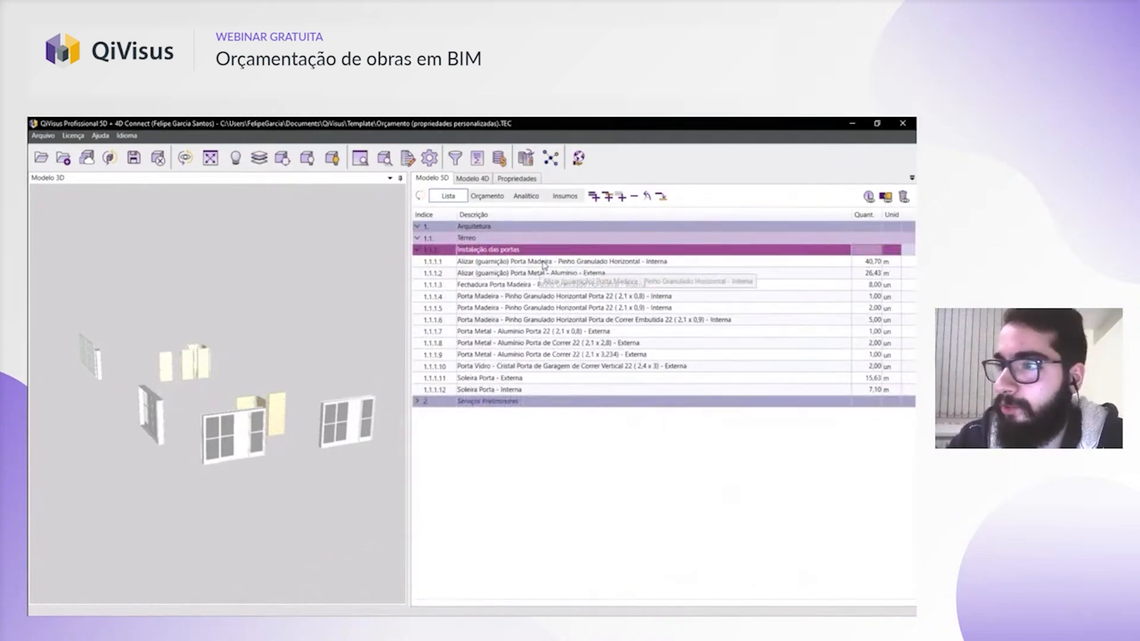
- Select the Porta de Correr 22 (2,1 x 3,234) item in the list and the foreground paned sliding door in the 3D model
{"action": "left_click_drag", "start_coordinate": [538, 262], "coordinate": [526, 391]}
{"action": "left_click", "coordinate": [526, 357]}
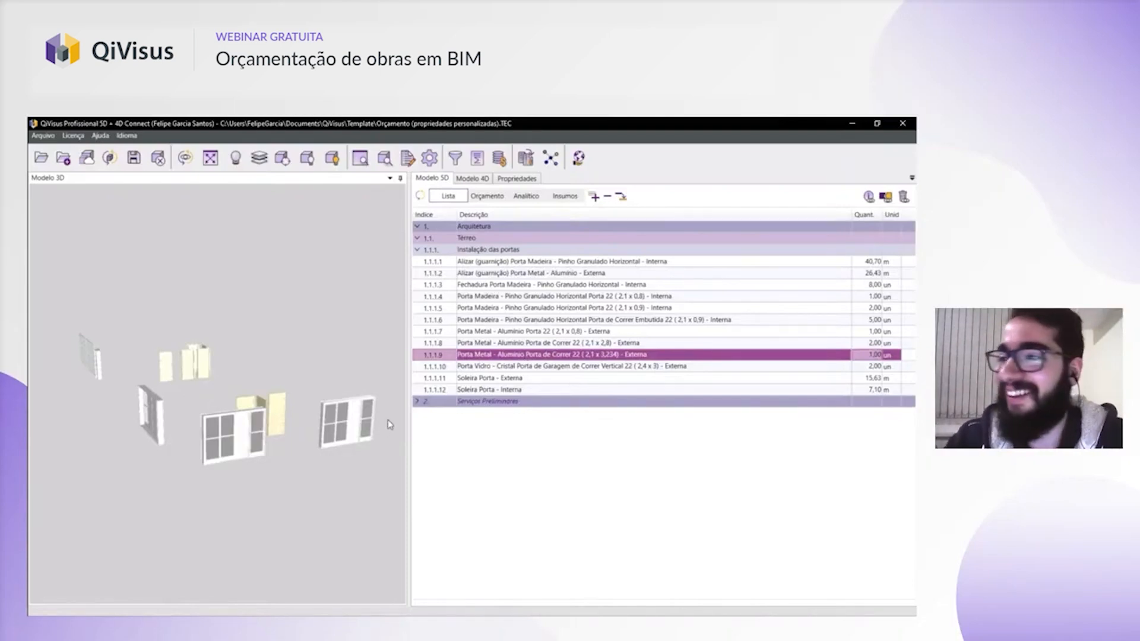
{"action": "scroll", "coordinate": [268, 446], "scroll_direction": "up", "scroll_amount": 3}
{"action": "scroll", "coordinate": [284, 432], "scroll_direction": "up", "scroll_amount": 5}
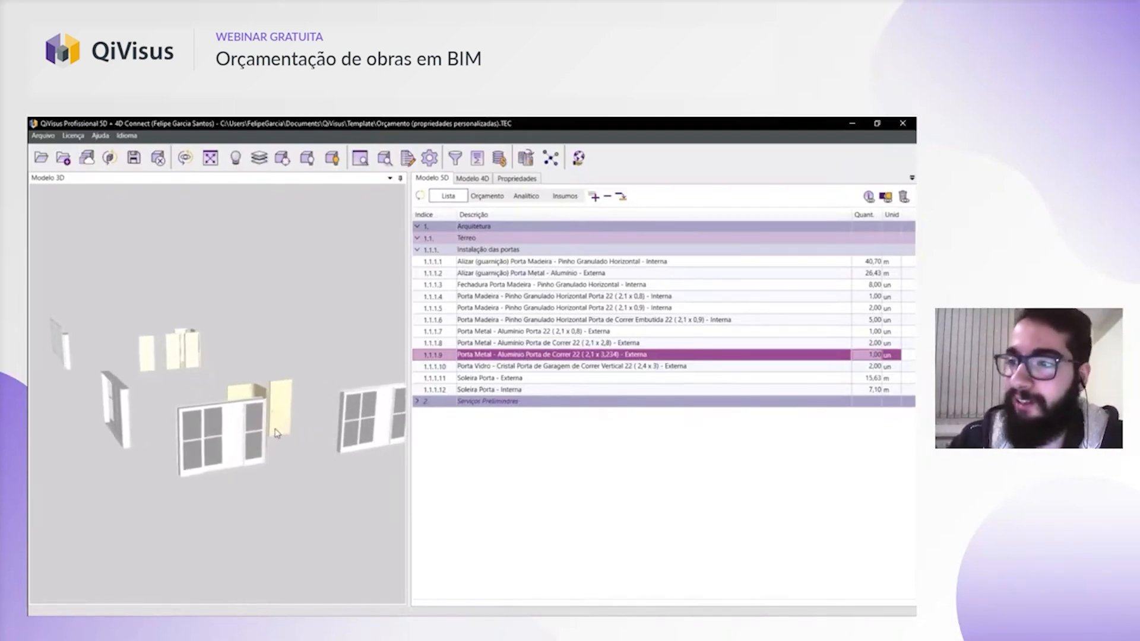
{"action": "left_click", "coordinate": [202, 452]}
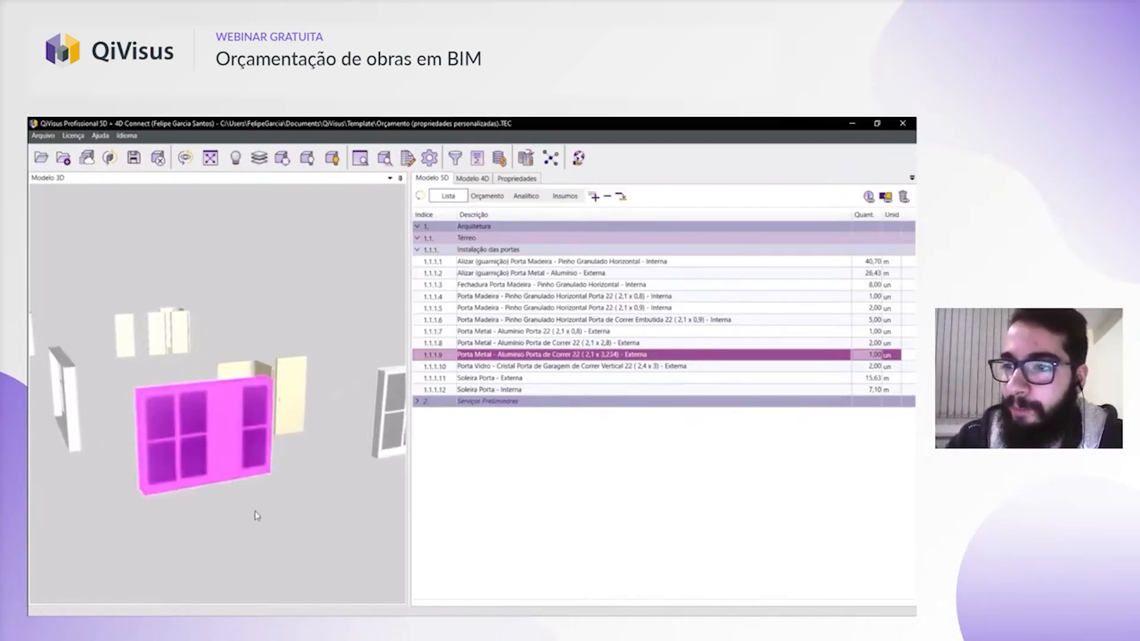
{"action": "mouse_move", "coordinate": [219, 506]}
{"action": "middle_mouse_down"}
{"action": "mouse_move", "coordinate": [280, 505]}
{"action": "mouse_move", "coordinate": [251, 502]}
{"action": "mouse_move", "coordinate": [334, 467]}
{"action": "mouse_move", "coordinate": [455, 479]}
{"action": "mouse_move", "coordinate": [339, 491]}
{"action": "mouse_move", "coordinate": [230, 473]}
{"action": "mouse_move", "coordinate": [252, 379]}
{"action": "middle_mouse_up"}
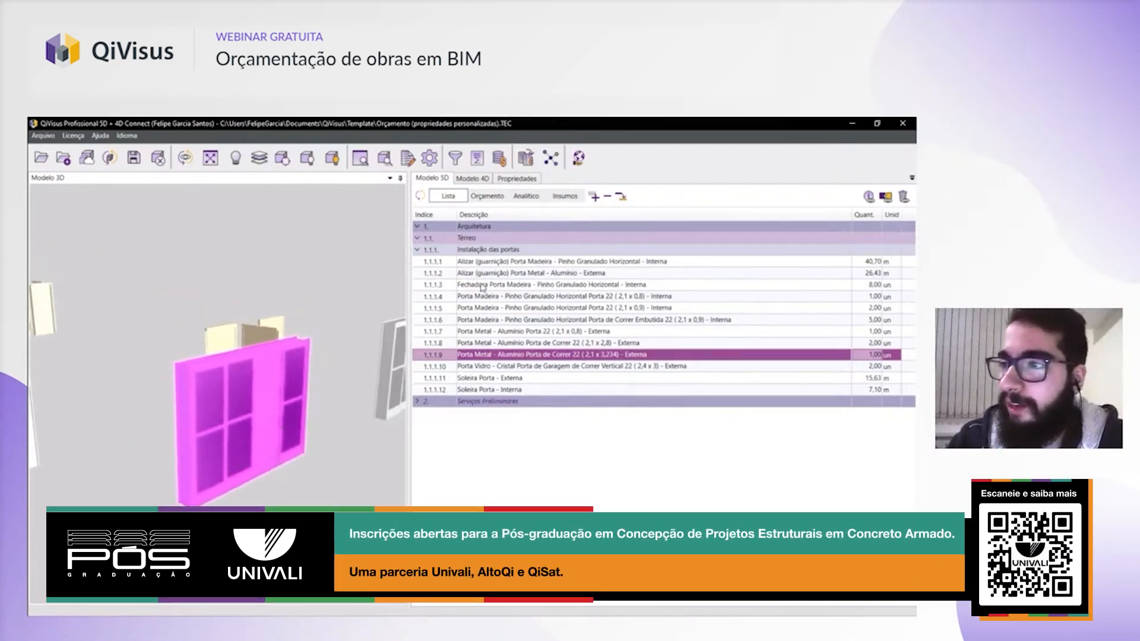
- Go through the door trim, lock and threshold items, then the external sliding door items sized 2,1 x 3,234 and 2,1 x 2,8
{"action": "left_click_drag", "start_coordinate": [491, 262], "coordinate": [489, 276]}
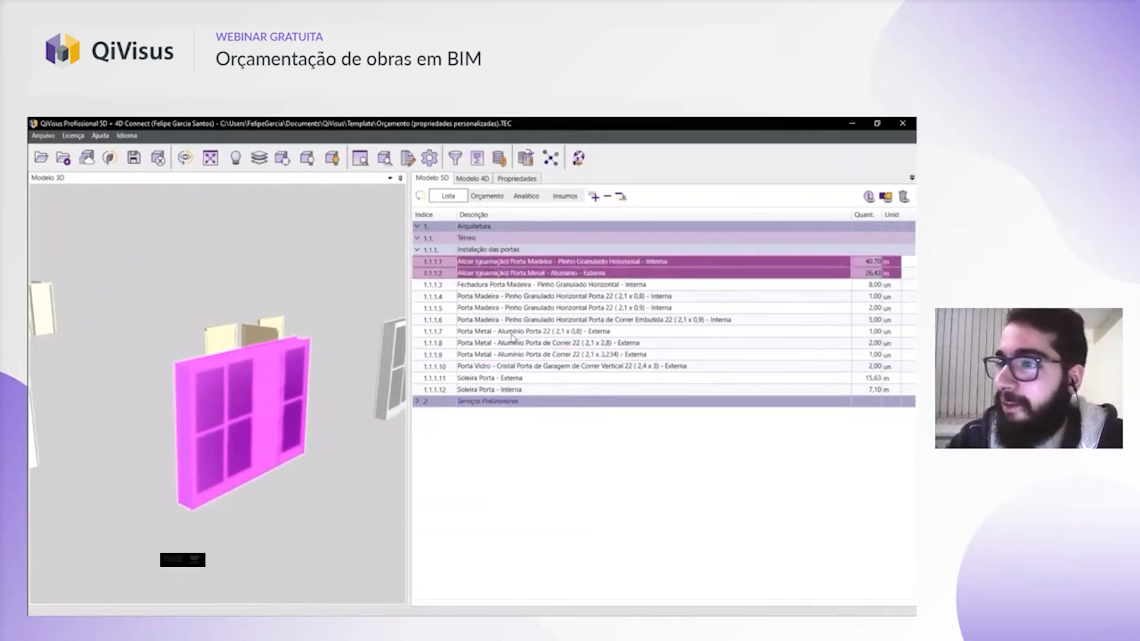
{"action": "left_click", "coordinate": [505, 285]}
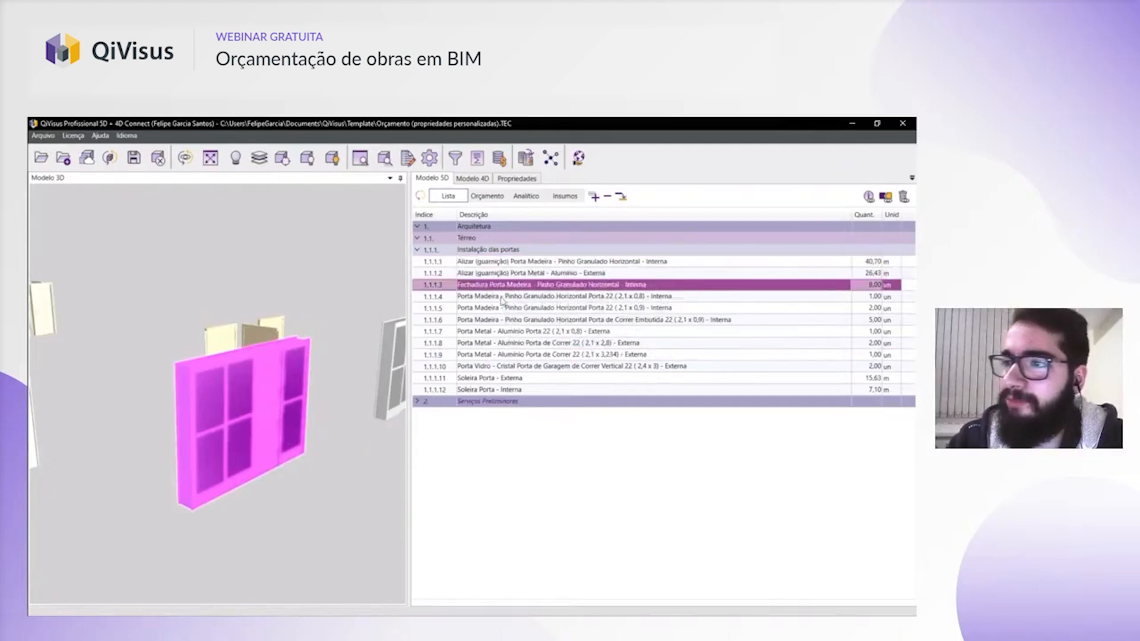
{"action": "left_click", "coordinate": [493, 378]}
{"action": "left_click", "coordinate": [490, 390], "text": "shift"}
{"action": "left_click", "coordinate": [505, 355]}
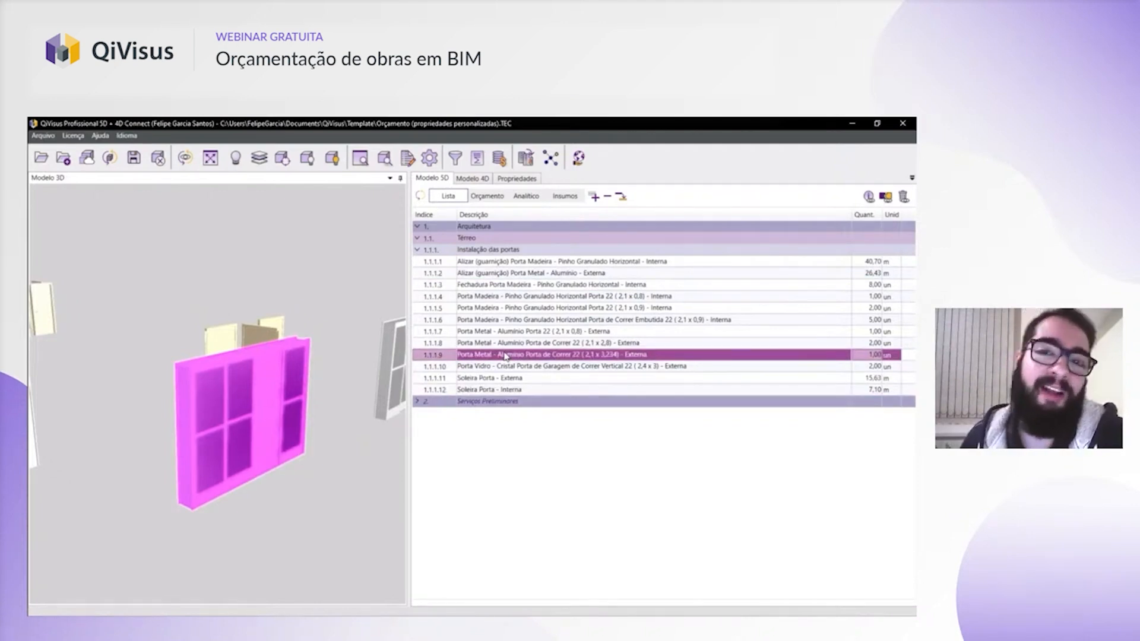
{"action": "left_click", "coordinate": [506, 344]}
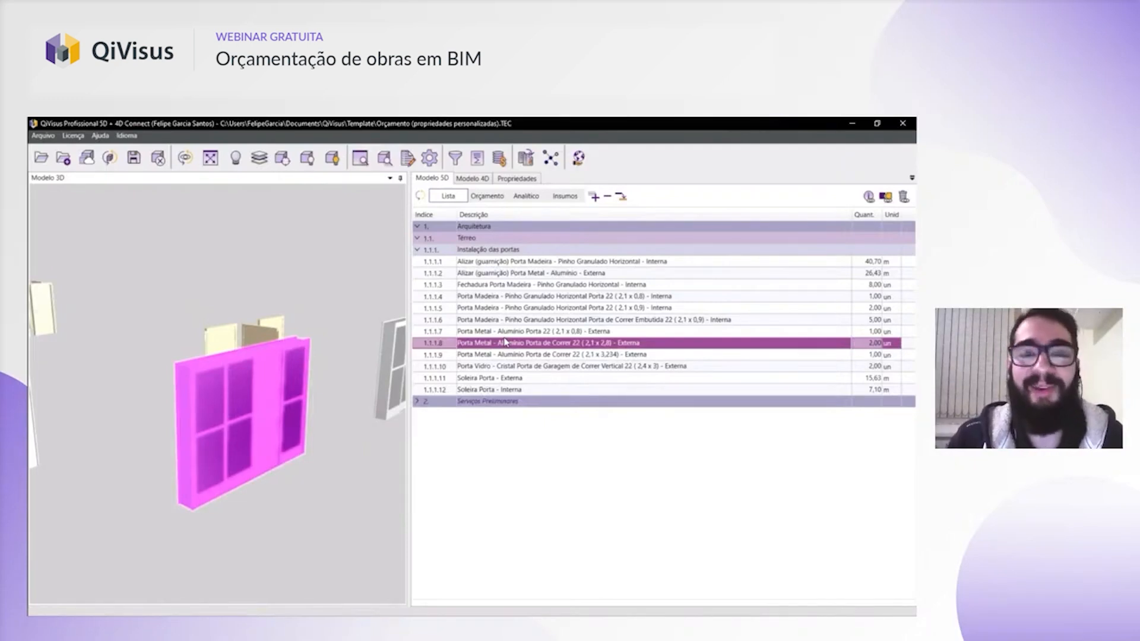
- Open the data extraction filter and review the description and measurement rules for the Porta element
{"action": "left_click", "coordinate": [454, 159]}
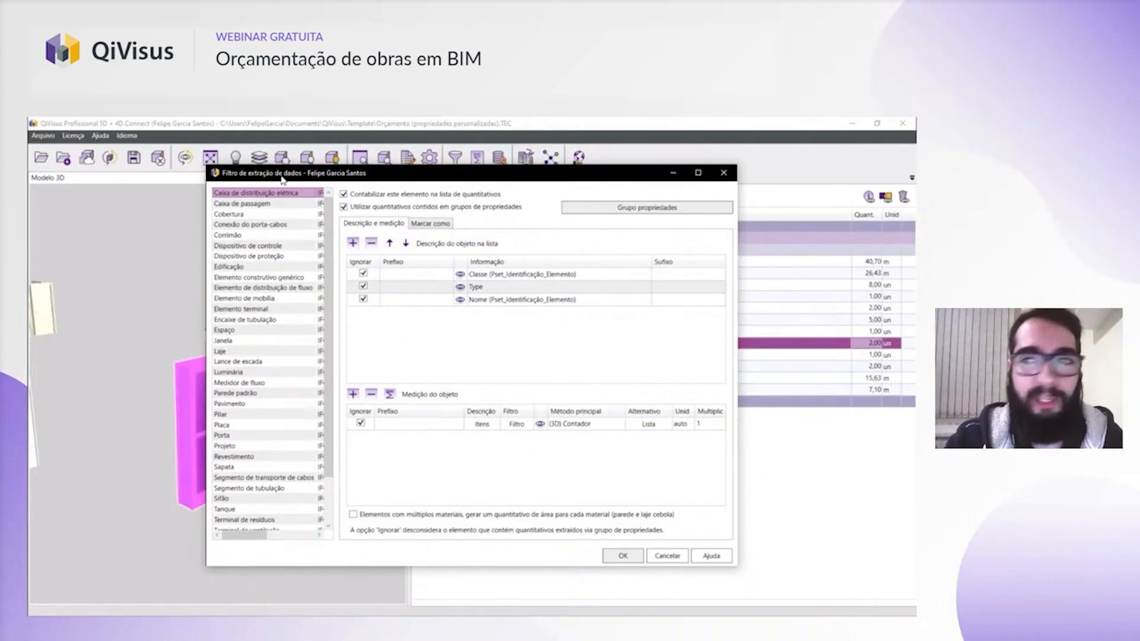
{"action": "left_click", "coordinate": [243, 438]}
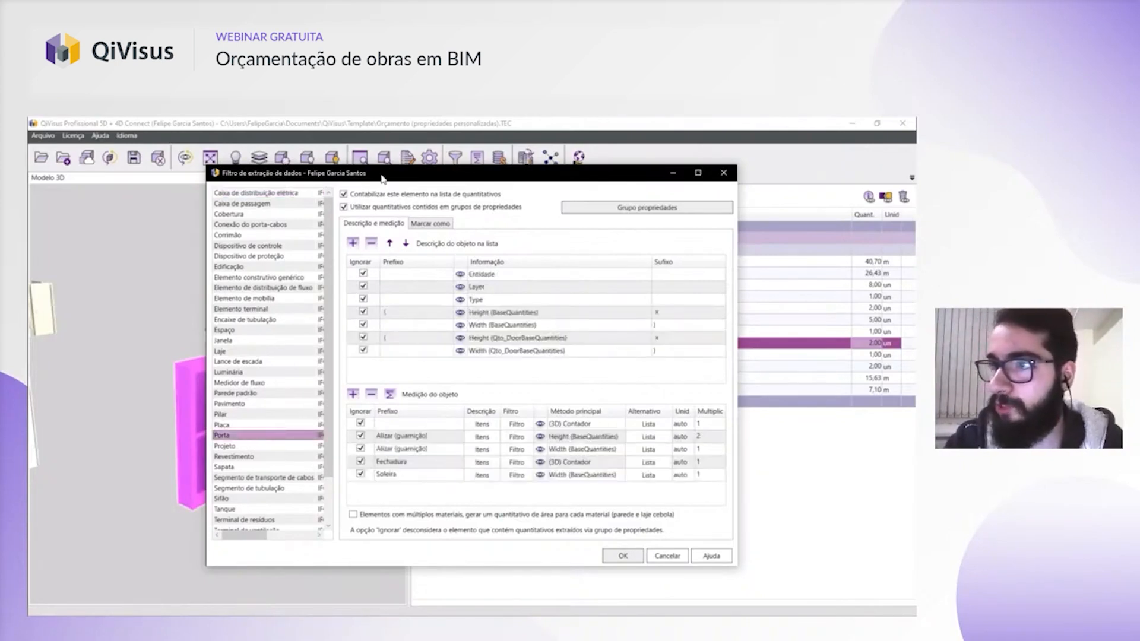
{"action": "left_click_drag", "start_coordinate": [383, 179], "coordinate": [174, 163]}
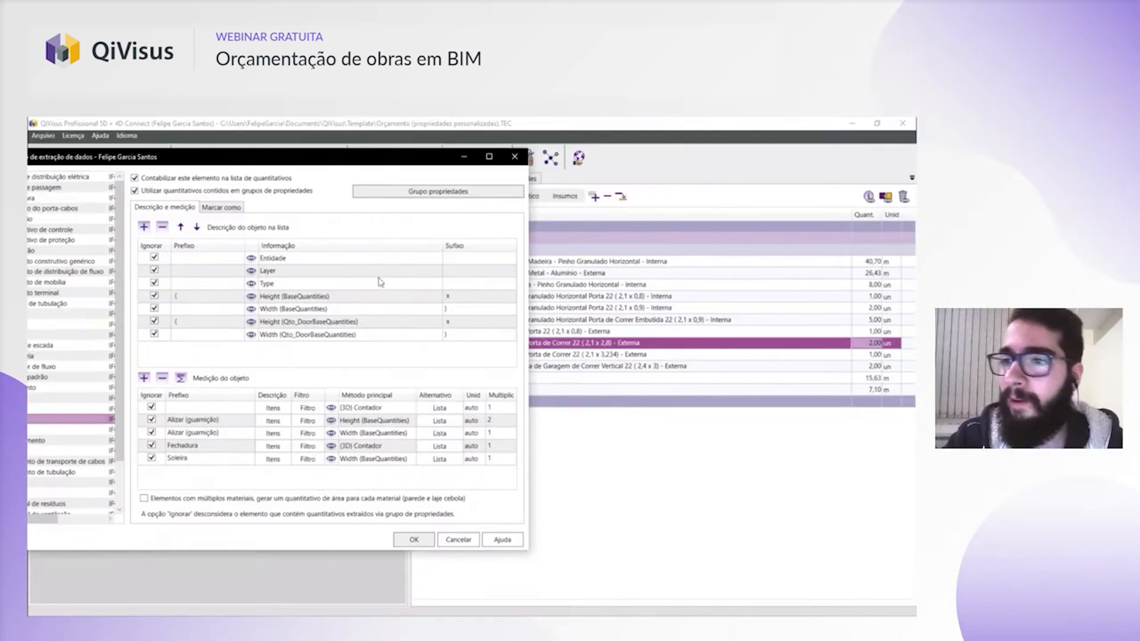
{"action": "left_click_drag", "start_coordinate": [337, 158], "coordinate": [477, 151]}
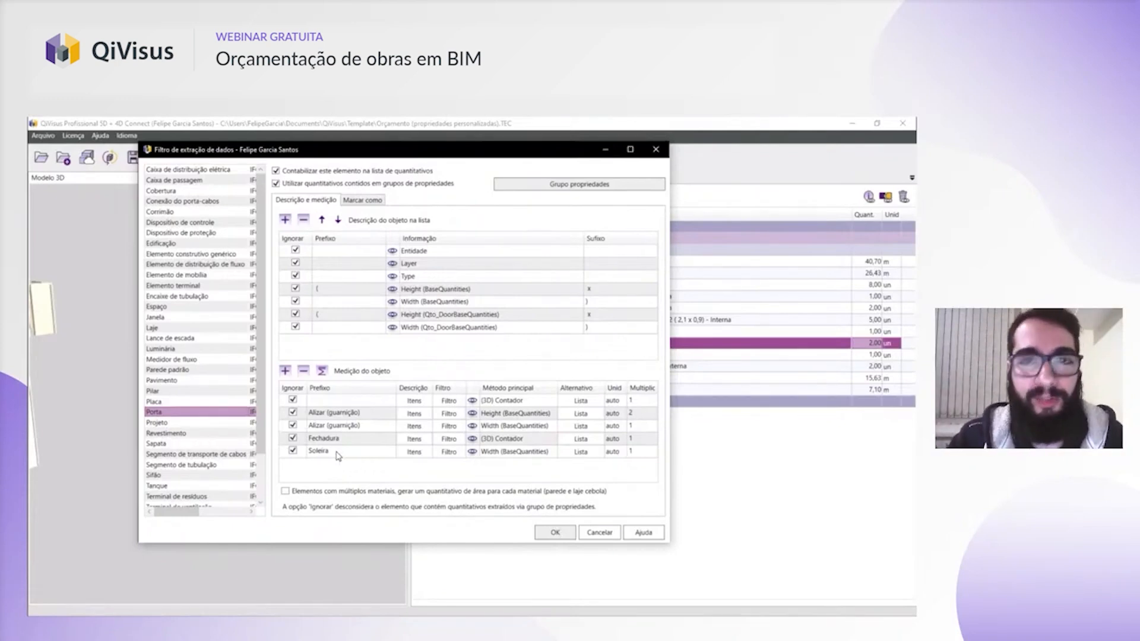
- Review the level, discipline, layer and type filter of the Fechadura measurement, and accept the extraction filter
{"action": "left_click", "coordinate": [449, 440]}
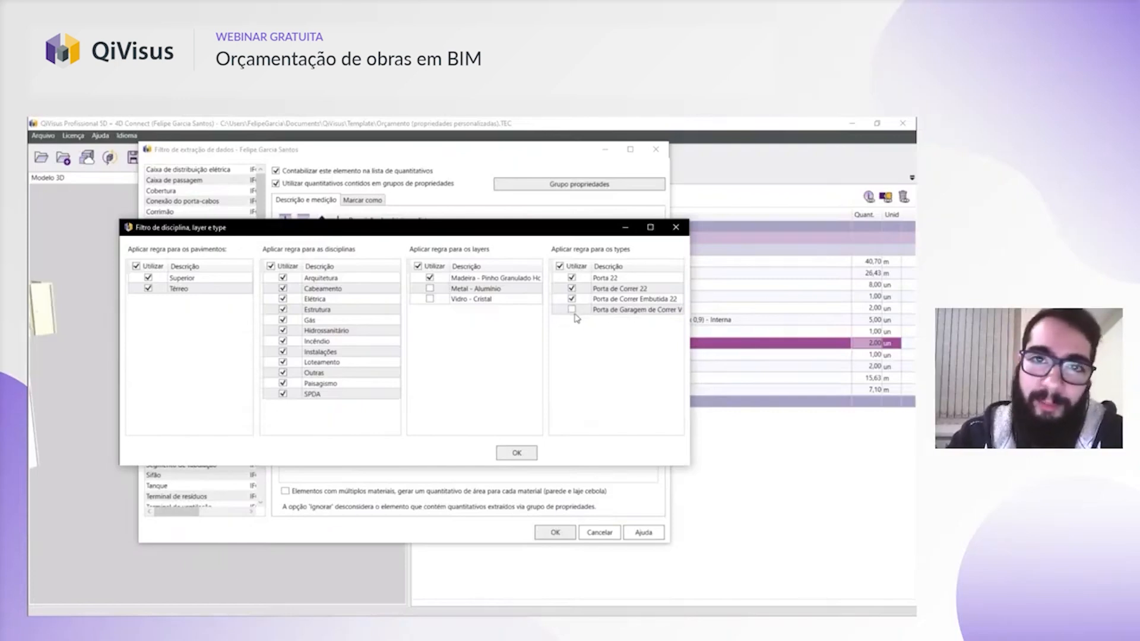
{"action": "left_click", "coordinate": [528, 457]}
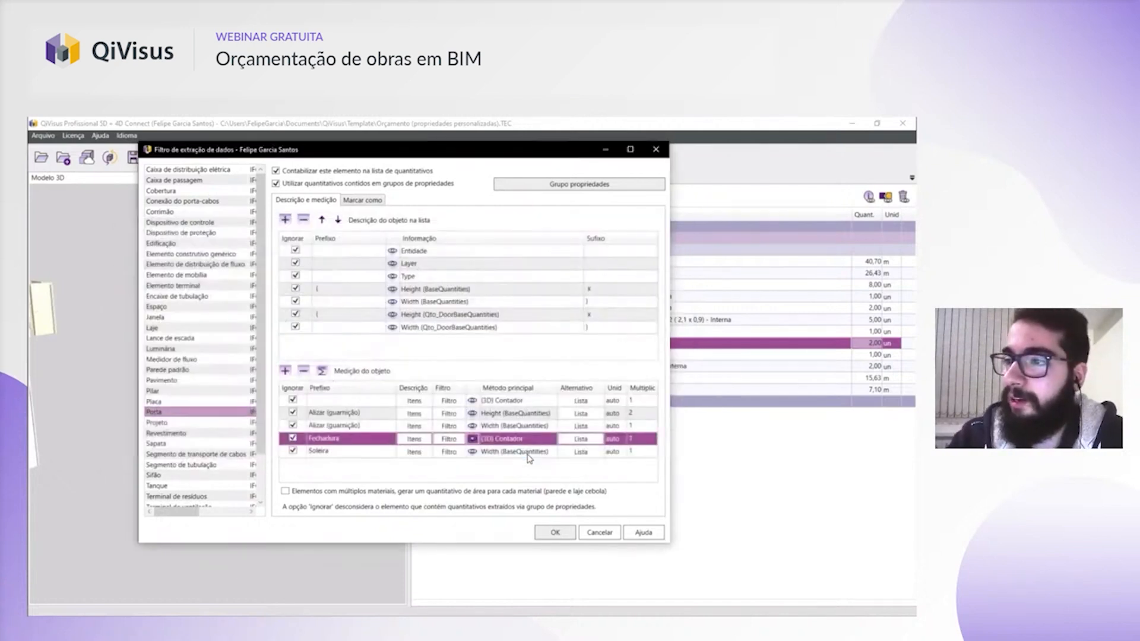
{"action": "left_click", "coordinate": [561, 534]}
- Show the complete house model again and regenerate the quantity list for all its elements
{"action": "left_click", "coordinate": [531, 379]}
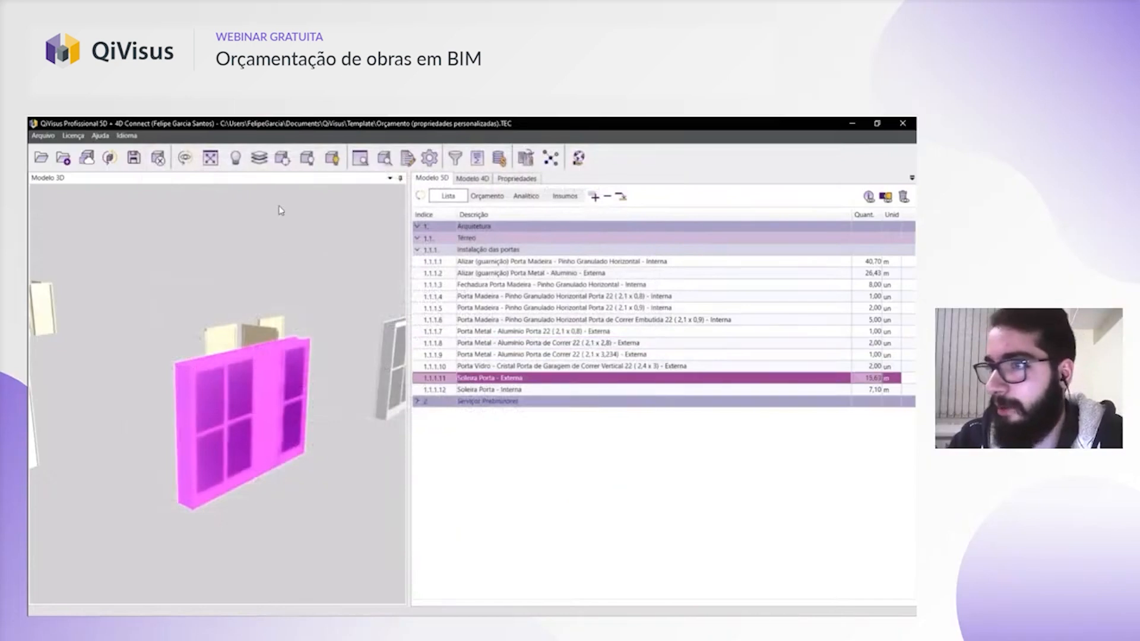
{"action": "left_click", "coordinate": [210, 158]}
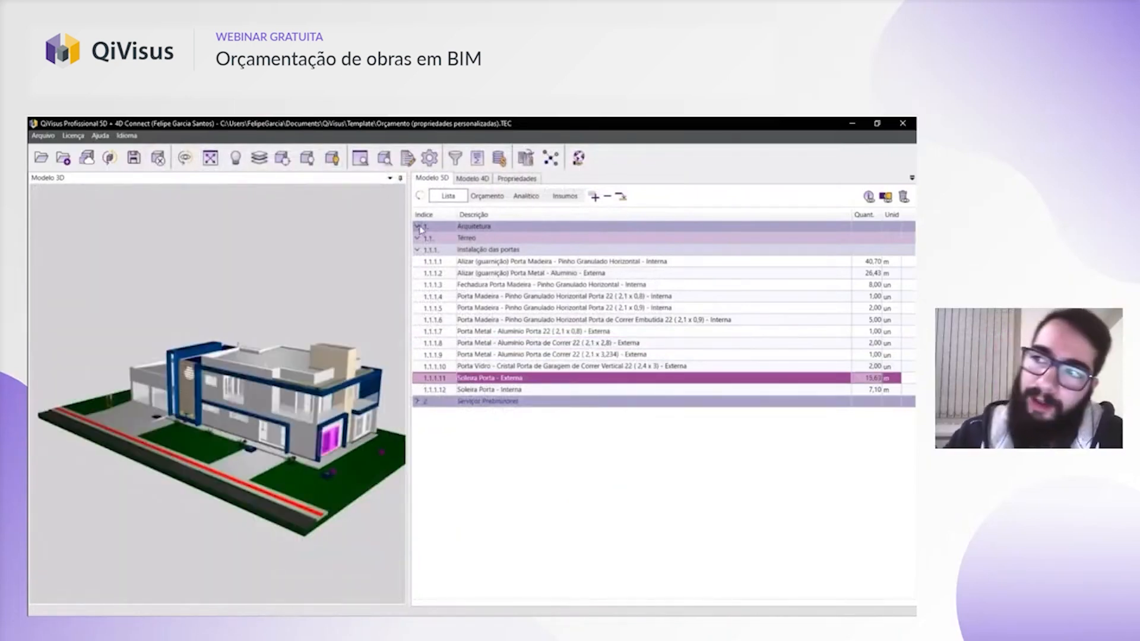
{"action": "left_click", "coordinate": [419, 196]}
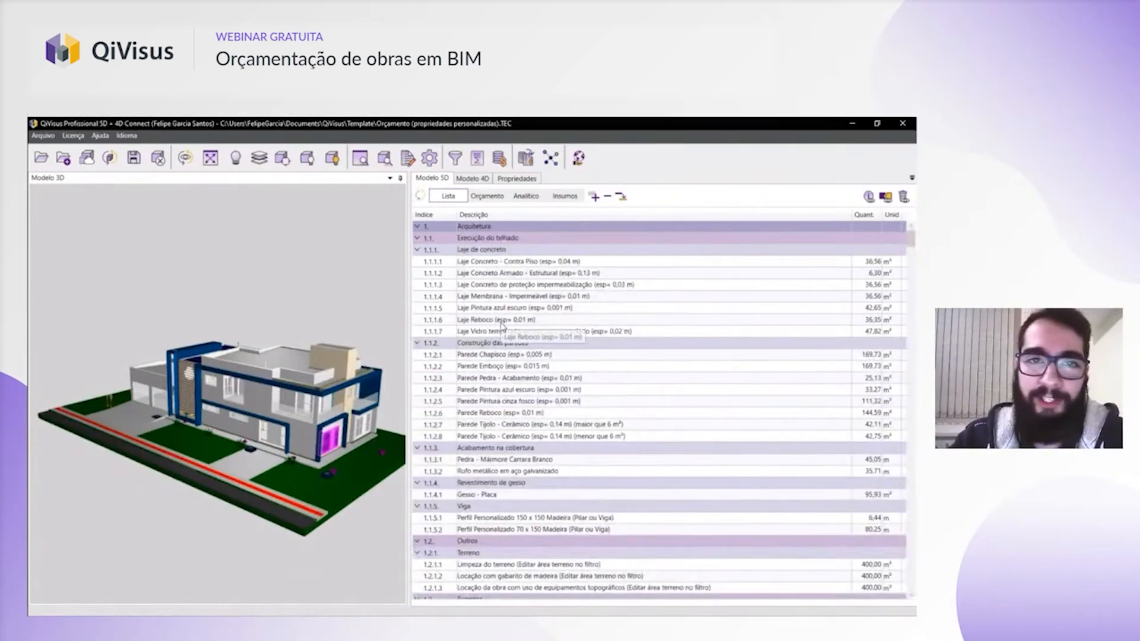
- Examine the full quantity list from the architecture roof items through Superior and Térreo to the structural steel and concrete items
{"action": "scroll", "coordinate": [501, 325], "scroll_direction": "down", "scroll_amount": 5}
{"action": "left_click_drag", "start_coordinate": [307, 416], "coordinate": [258, 407]}
{"action": "middle_click_drag", "start_coordinate": [359, 421], "coordinate": [282, 418]}
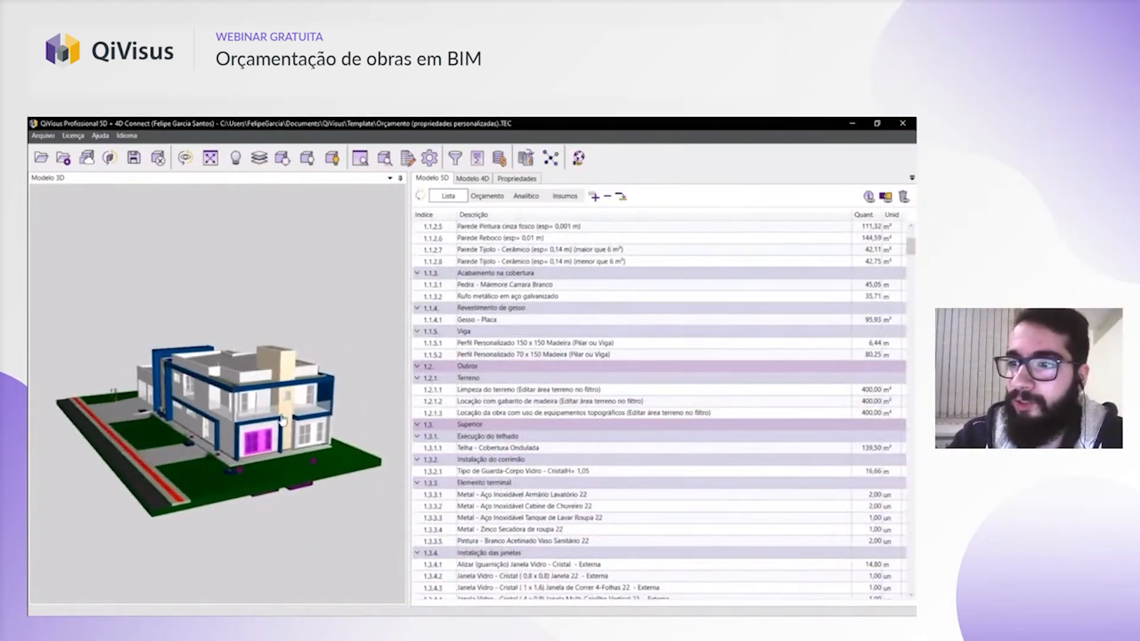
{"action": "scroll", "coordinate": [515, 424], "scroll_direction": "down", "scroll_amount": 8}
{"action": "scroll", "coordinate": [515, 423], "scroll_direction": "down", "scroll_amount": 10}
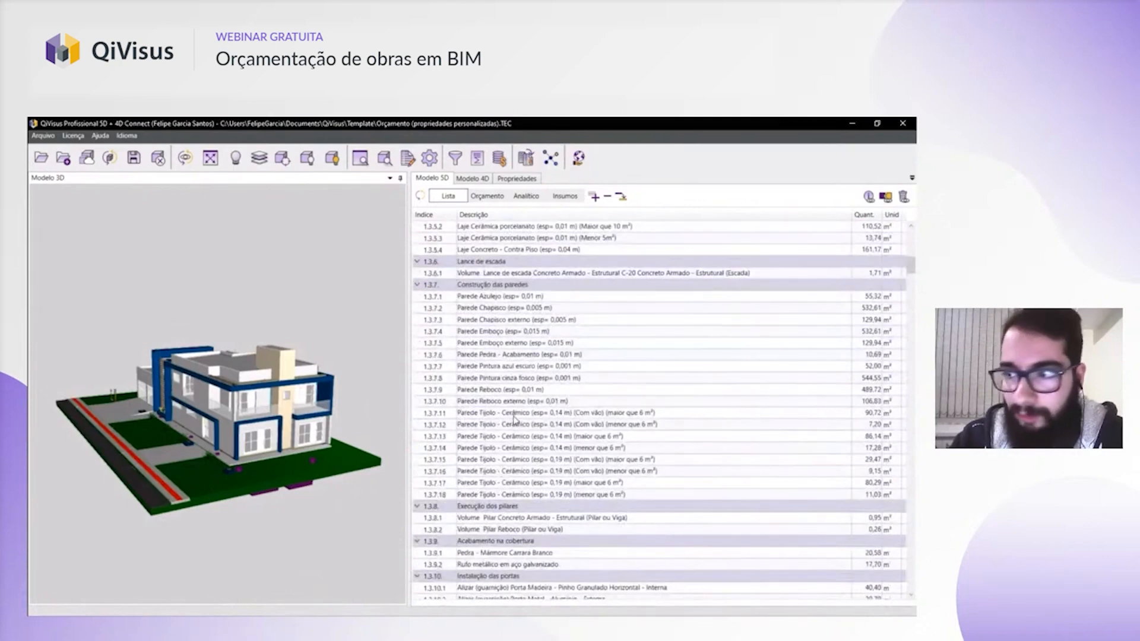
{"action": "scroll", "coordinate": [515, 420], "scroll_direction": "down", "scroll_amount": 4}
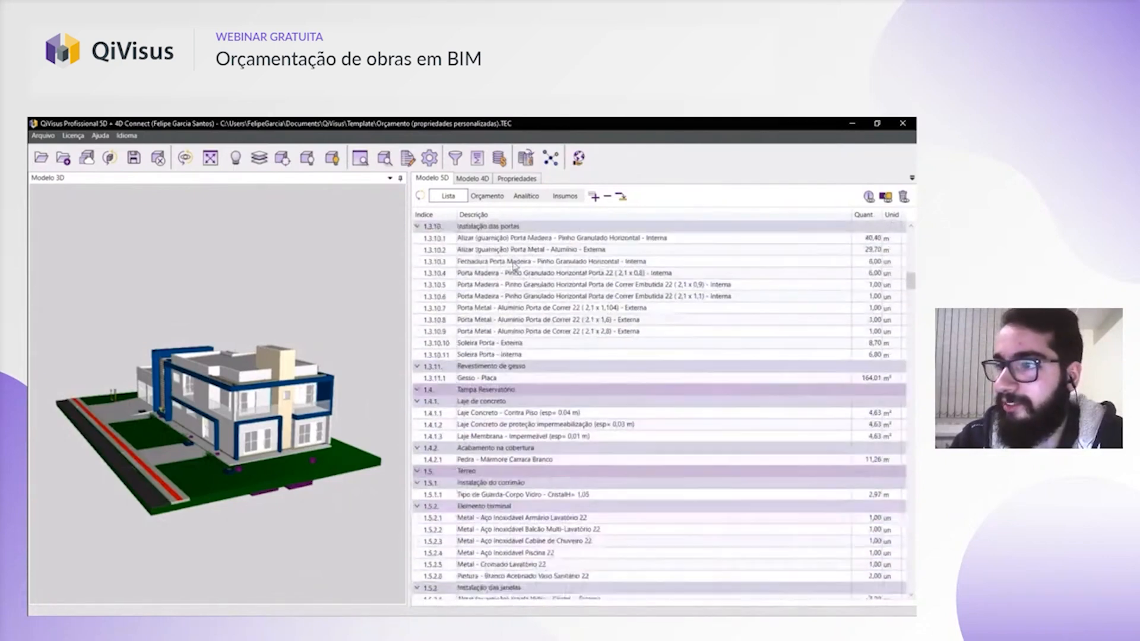
{"action": "scroll", "coordinate": [532, 371], "scroll_direction": "down", "scroll_amount": 2}
{"action": "scroll", "coordinate": [532, 372], "scroll_direction": "down", "scroll_amount": 2}
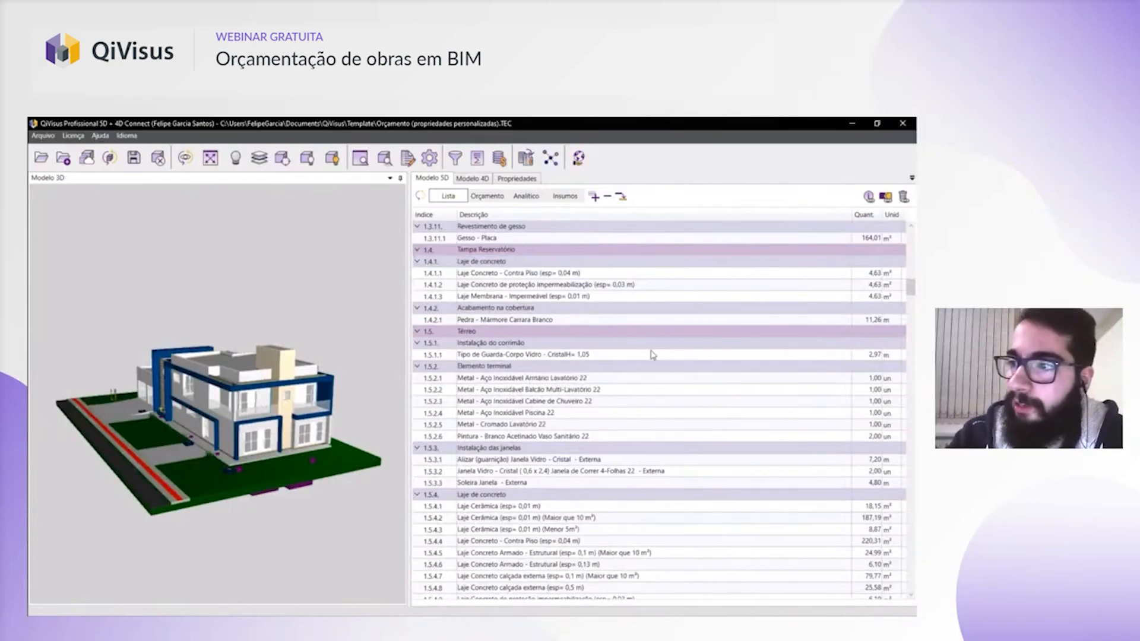
{"action": "scroll", "coordinate": [531, 371], "scroll_direction": "down", "scroll_amount": 3}
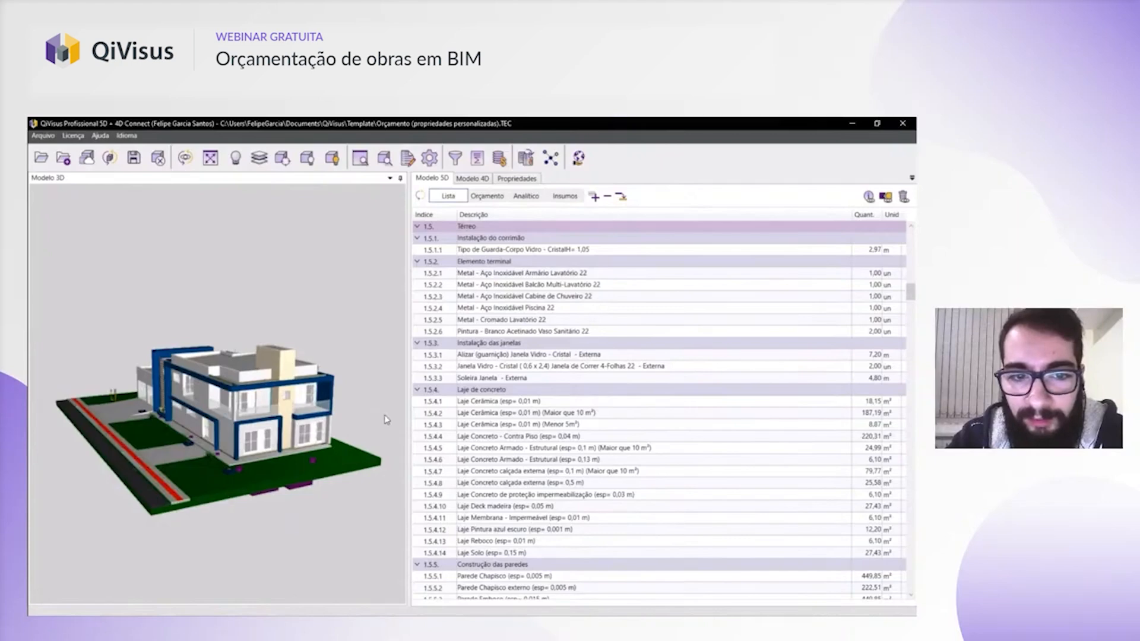
{"action": "scroll", "coordinate": [495, 394], "scroll_direction": "down", "scroll_amount": 3}
{"action": "scroll", "coordinate": [495, 394], "scroll_direction": "down", "scroll_amount": 11}
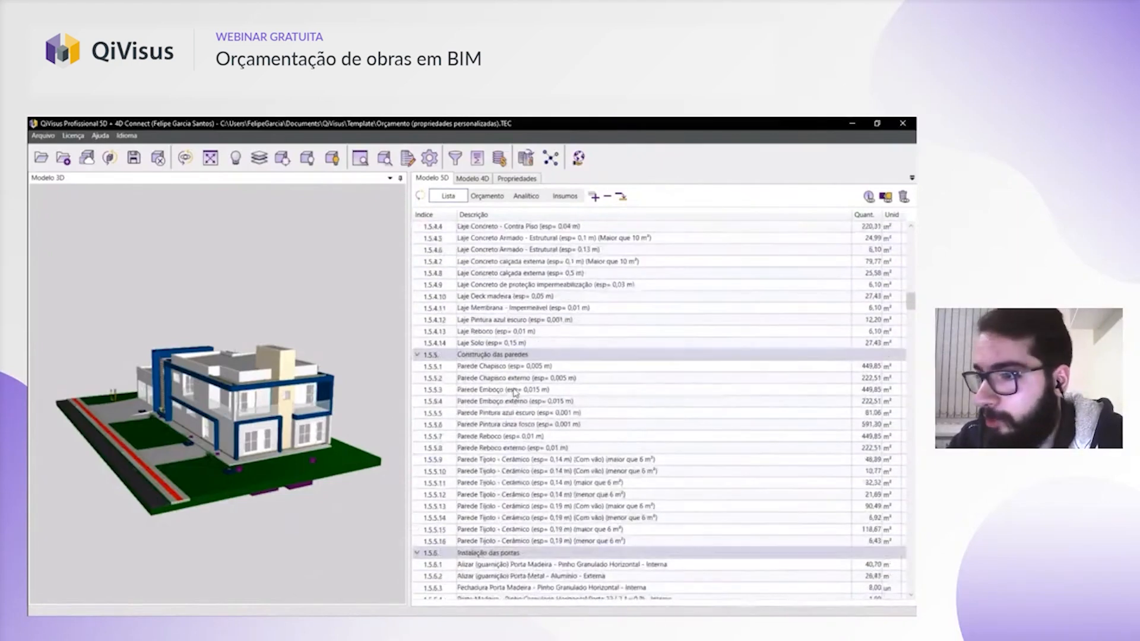
{"action": "scroll", "coordinate": [514, 390], "scroll_direction": "down", "scroll_amount": 3}
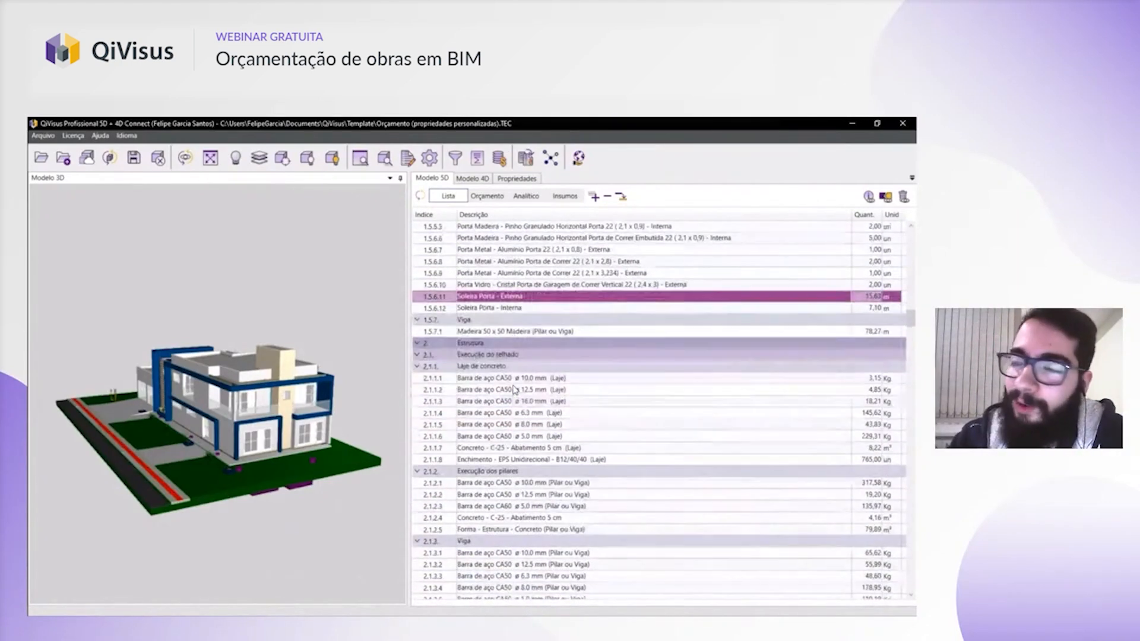
{"action": "scroll", "coordinate": [515, 389], "scroll_direction": "down", "scroll_amount": 1}
{"action": "scroll", "coordinate": [514, 390], "scroll_direction": "up", "scroll_amount": 10}
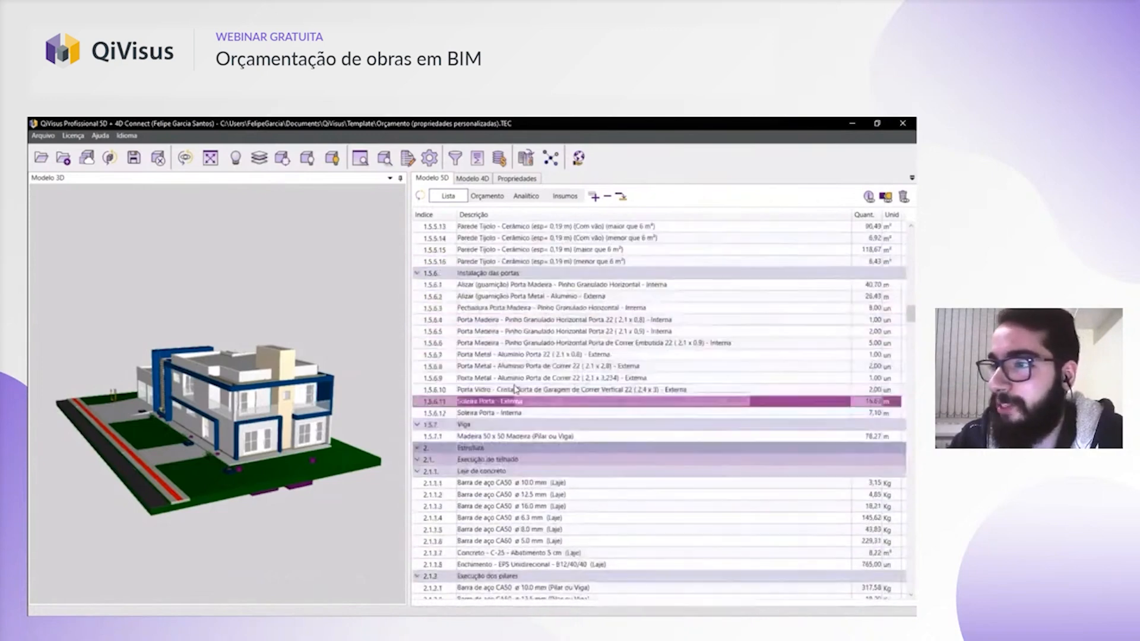
- Isolate the walls of the Térreo level's Construção das paredes group in the 3D model and regenerate the quantity list for only those elements
{"action": "left_click", "coordinate": [517, 284]}
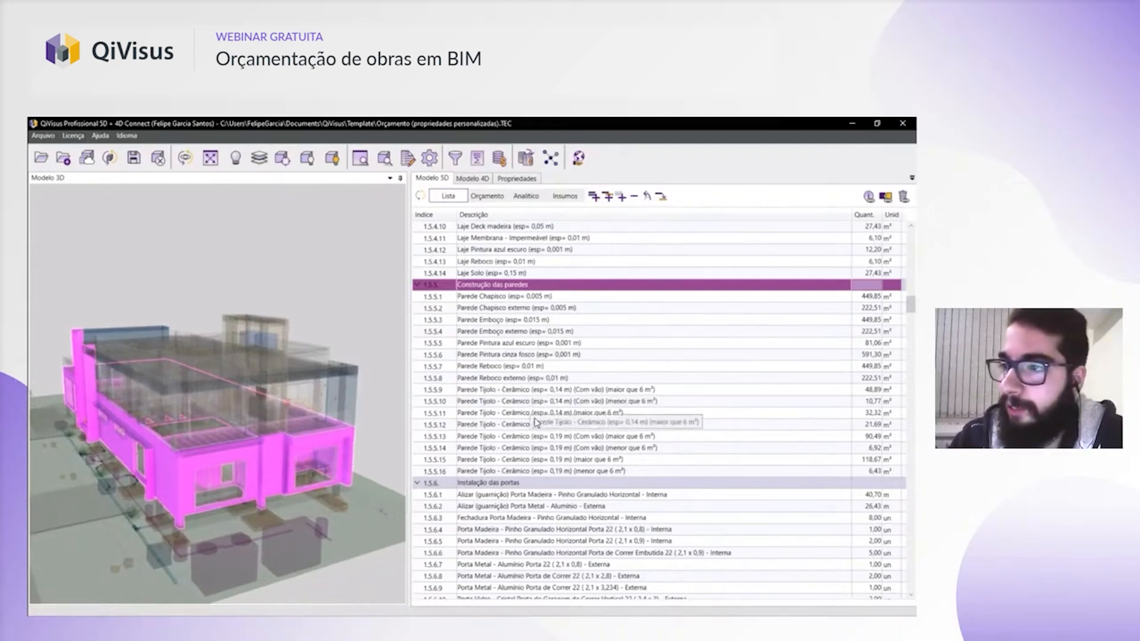
{"action": "left_click", "coordinate": [542, 401]}
{"action": "left_click", "coordinate": [539, 379]}
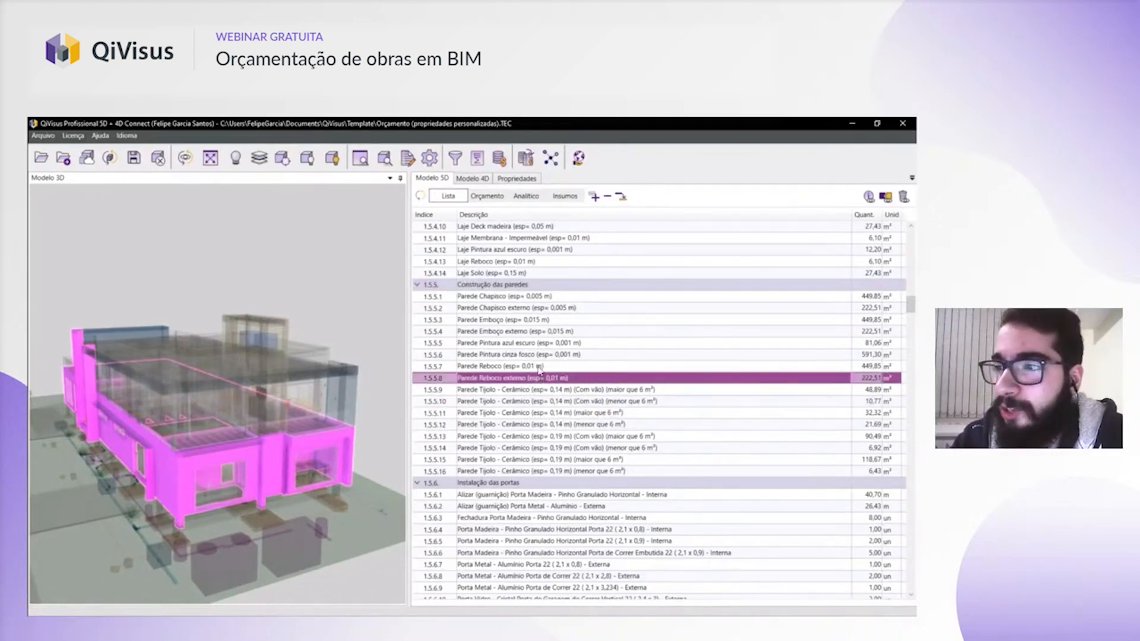
{"action": "left_click", "coordinate": [540, 366]}
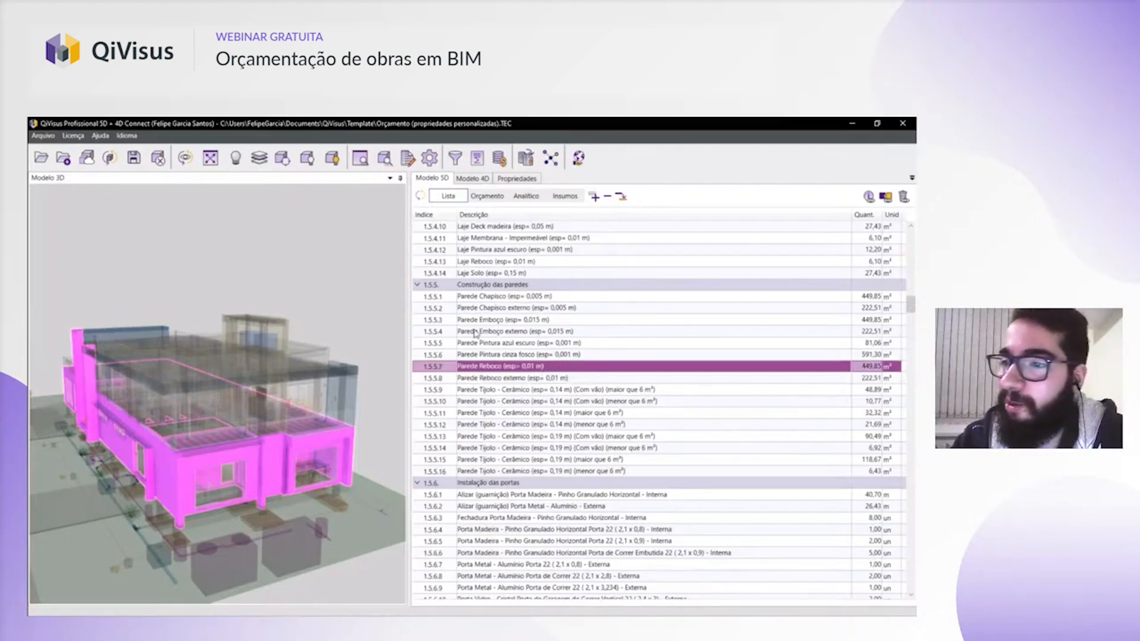
{"action": "left_click", "coordinate": [237, 161]}
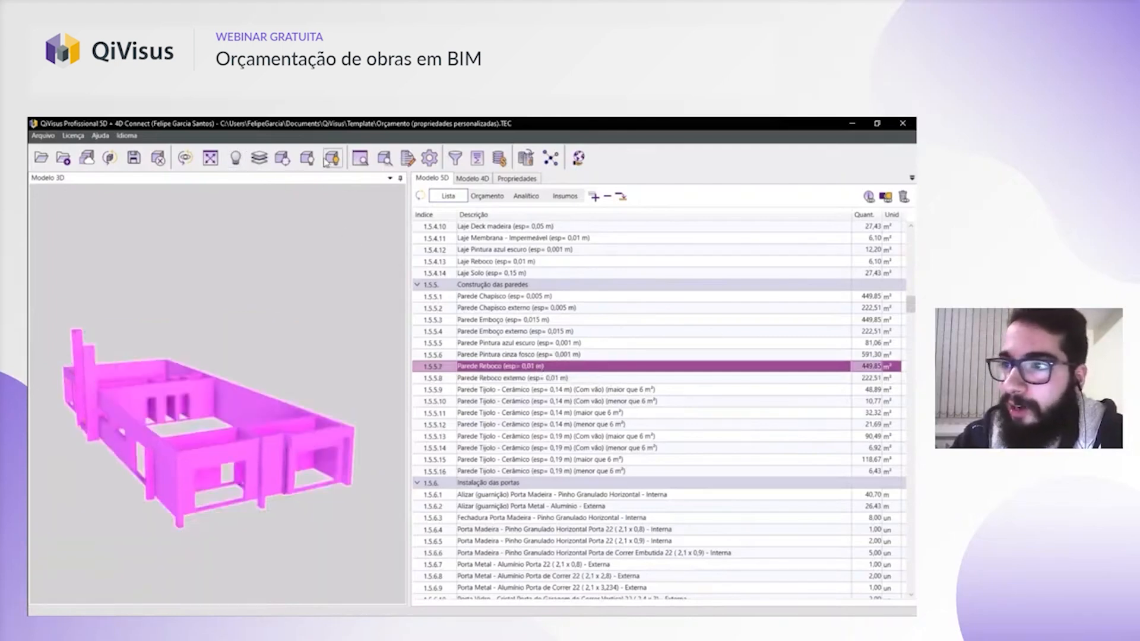
{"action": "left_click", "coordinate": [421, 197]}
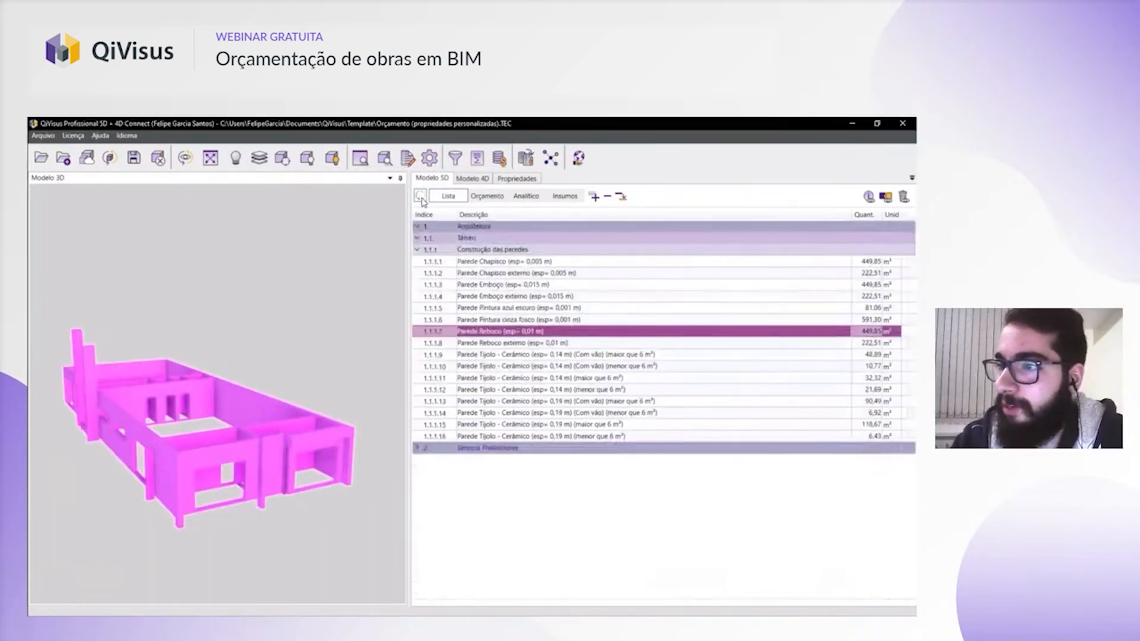
- Highlight the Construção das paredes group in the 3D model, and clear the highlight to inspect the isolated walls' finishes
{"action": "left_click", "coordinate": [487, 321]}
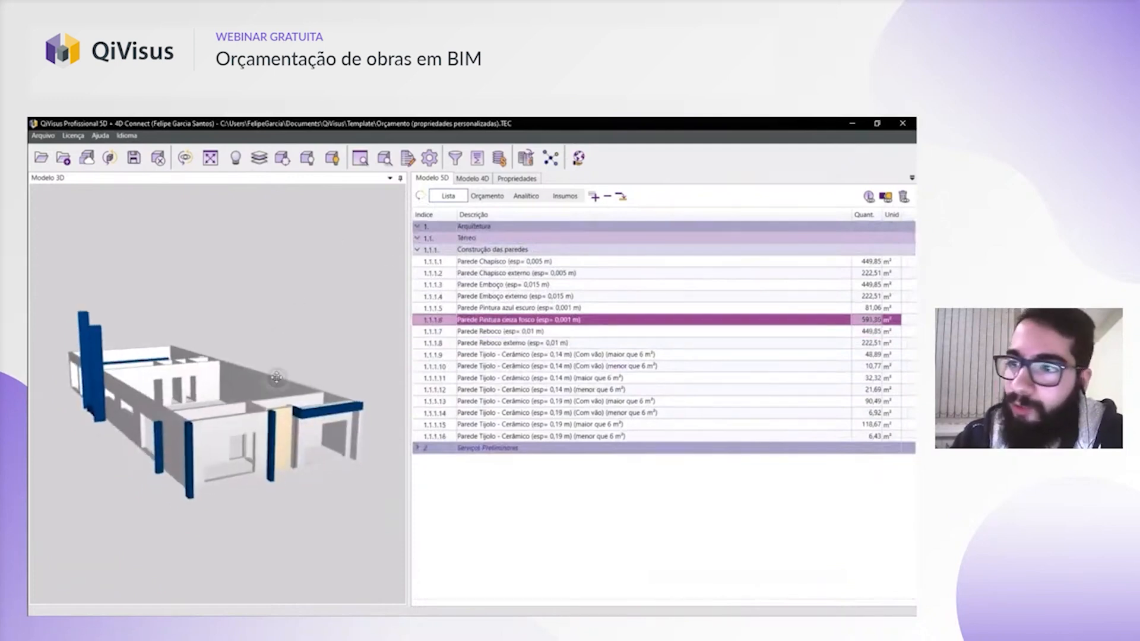
{"action": "middle_click_drag", "start_coordinate": [277, 376], "coordinate": [334, 346]}
{"action": "double_click", "coordinate": [487, 251]}
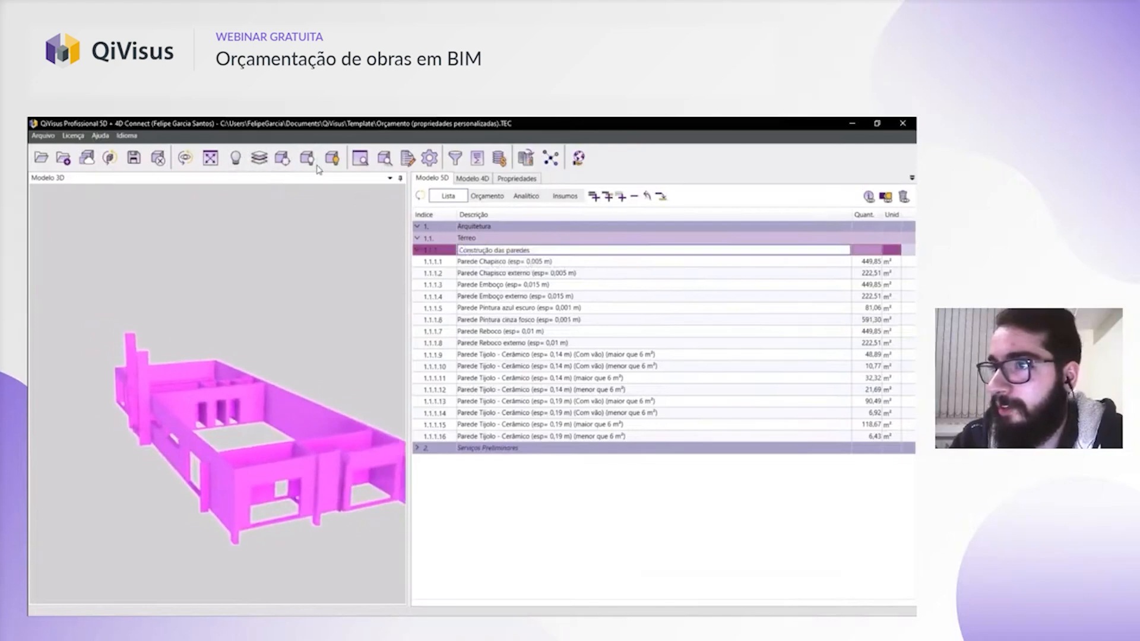
{"action": "left_click", "coordinate": [237, 166]}
{"action": "middle_click_drag", "start_coordinate": [290, 300], "coordinate": [269, 300]}
{"action": "left_click", "coordinate": [270, 300]}
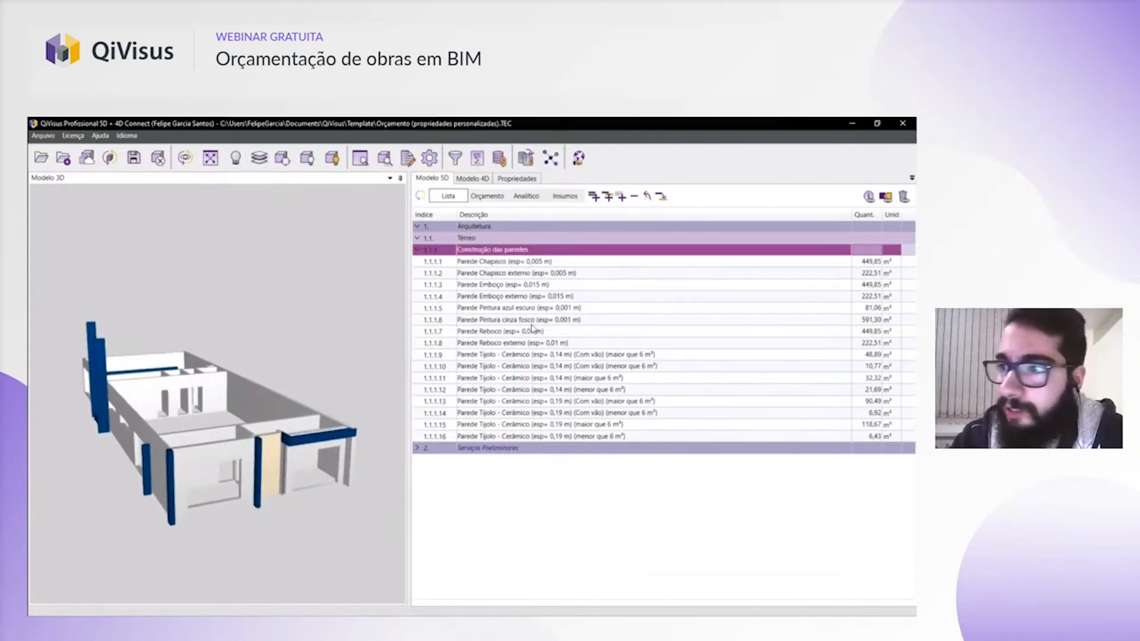
- Go through the Parede Chapisco items and compare the 0,14 m Parede Tijolo (Com vão) items above and below 6 m²
{"action": "left_click", "coordinate": [537, 261]}
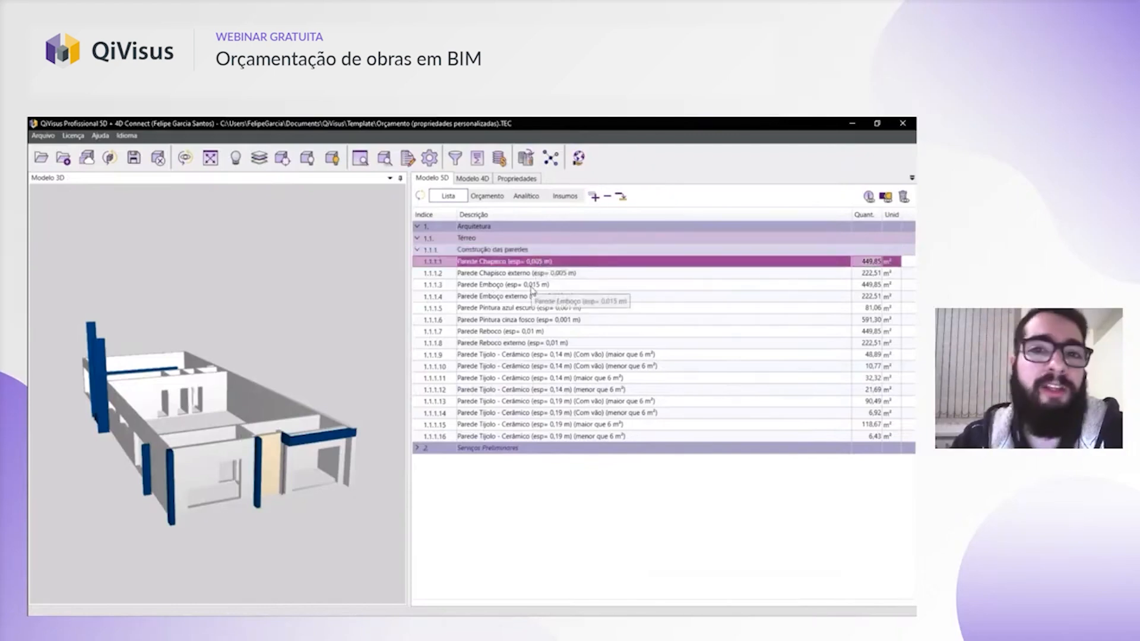
{"action": "left_click", "coordinate": [564, 278]}
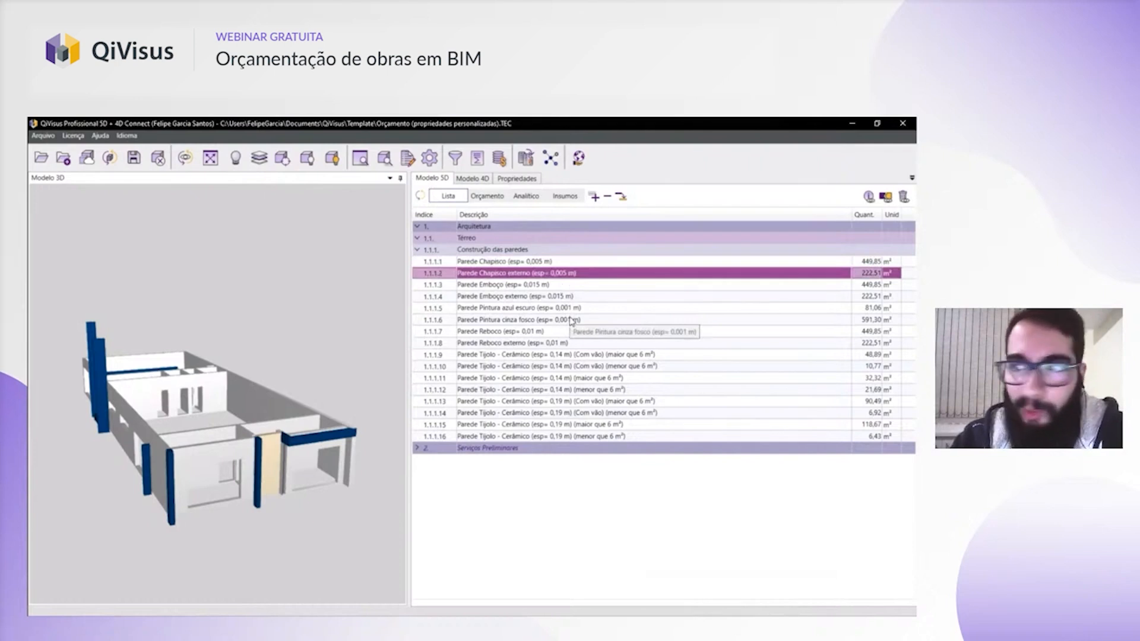
{"action": "left_click", "coordinate": [601, 355]}
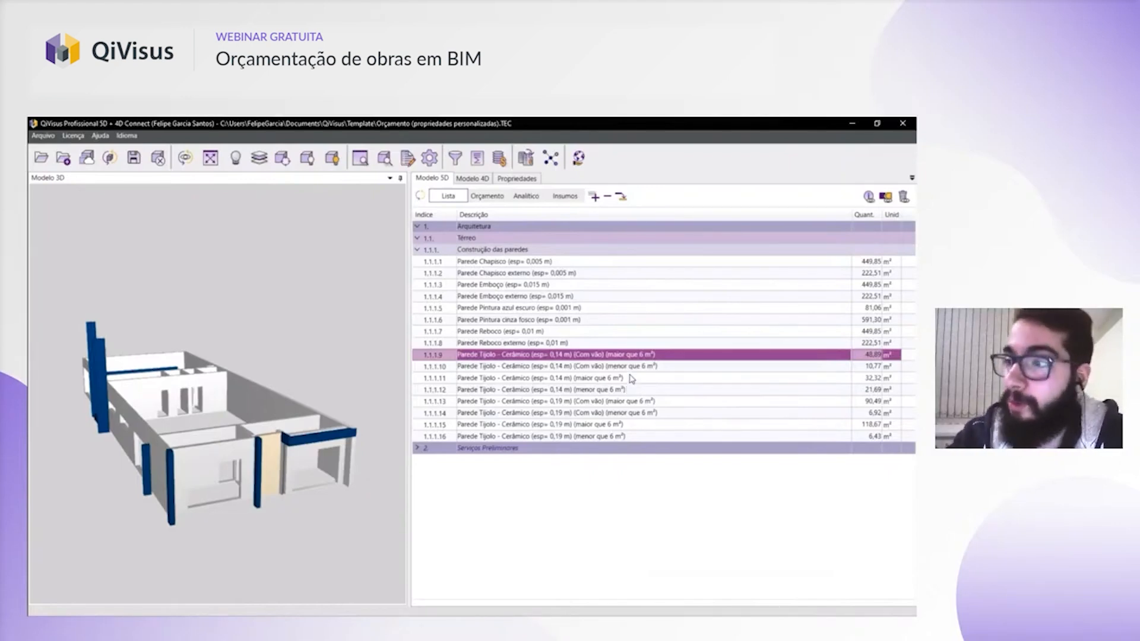
{"action": "left_click", "coordinate": [631, 367]}
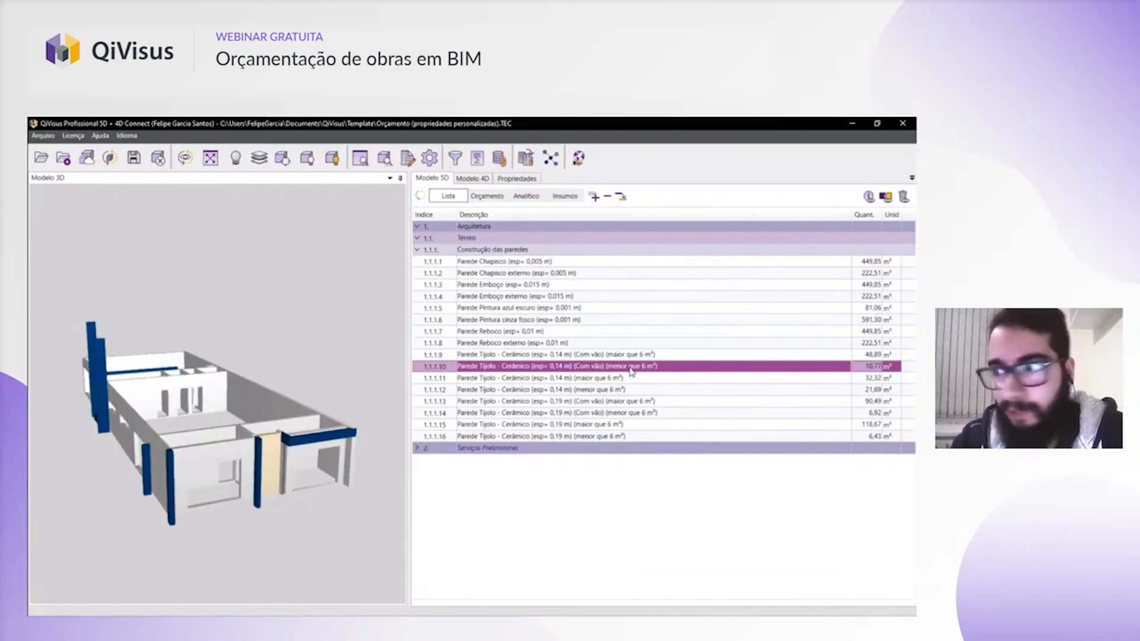
{"action": "left_click", "coordinate": [630, 358], "text": "ctrl"}
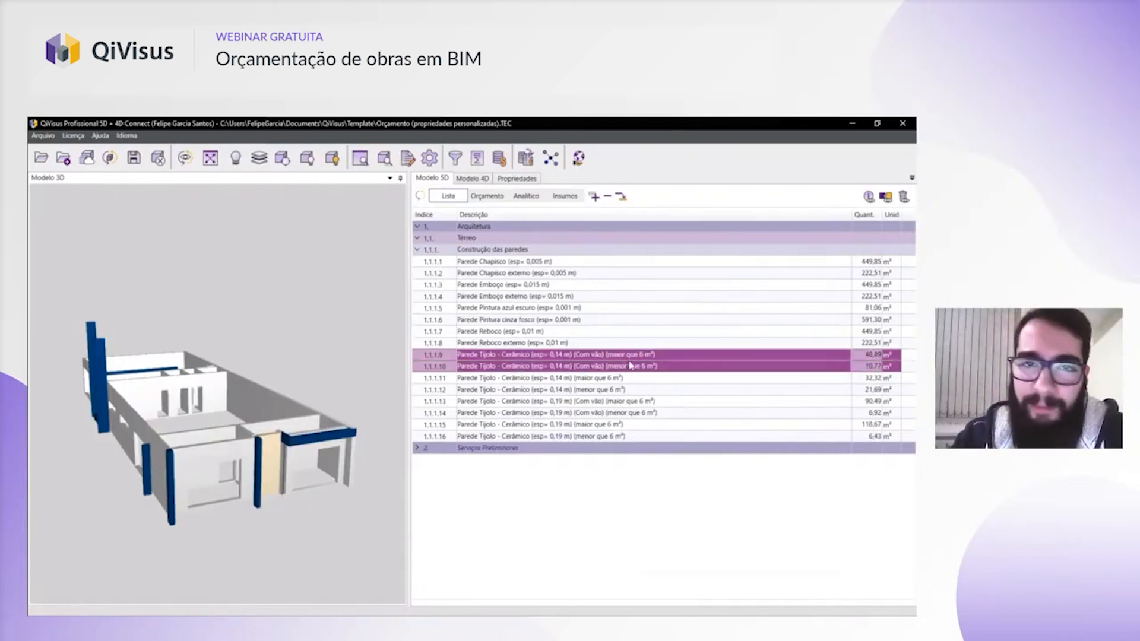
{"action": "left_click", "coordinate": [628, 356]}
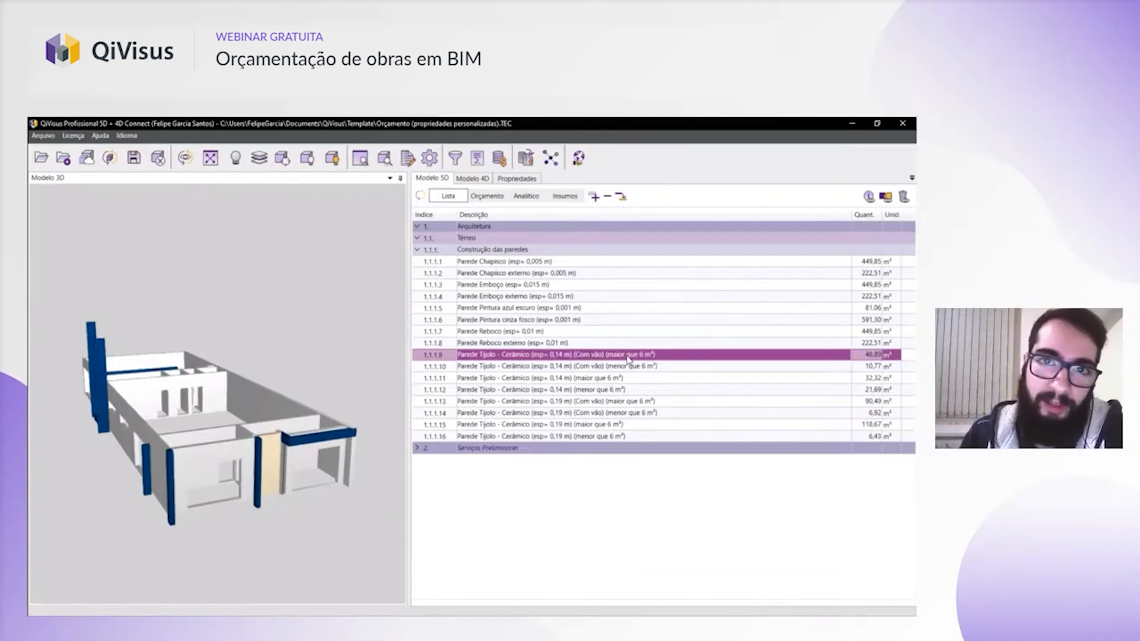
{"action": "left_click", "coordinate": [632, 367]}
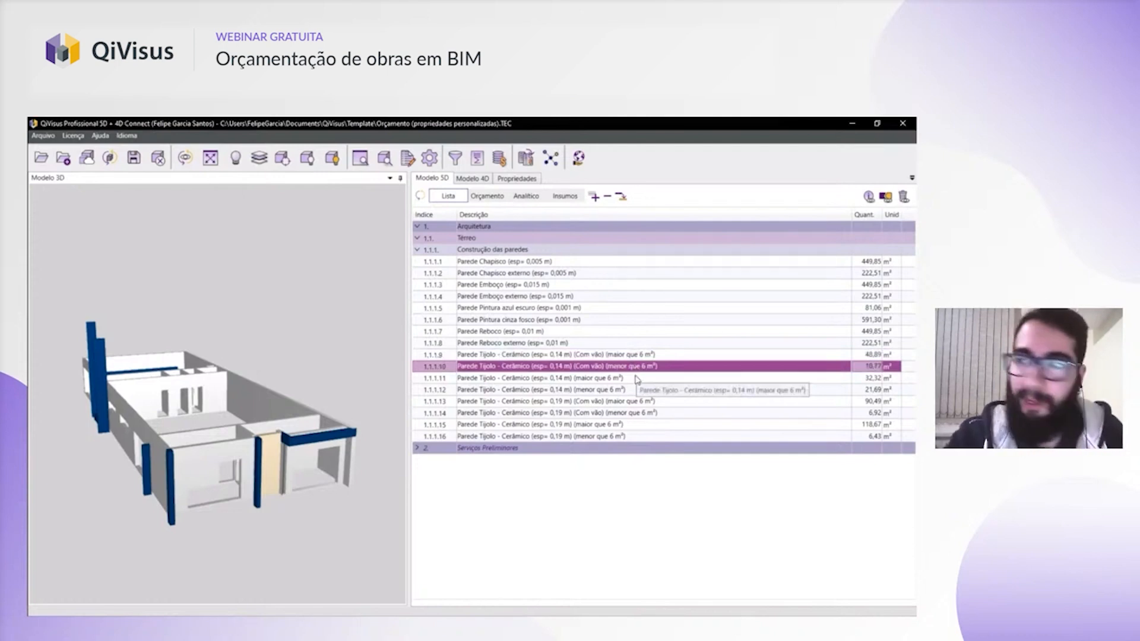
{"action": "left_click", "coordinate": [623, 355]}
{"action": "left_click", "coordinate": [615, 369]}
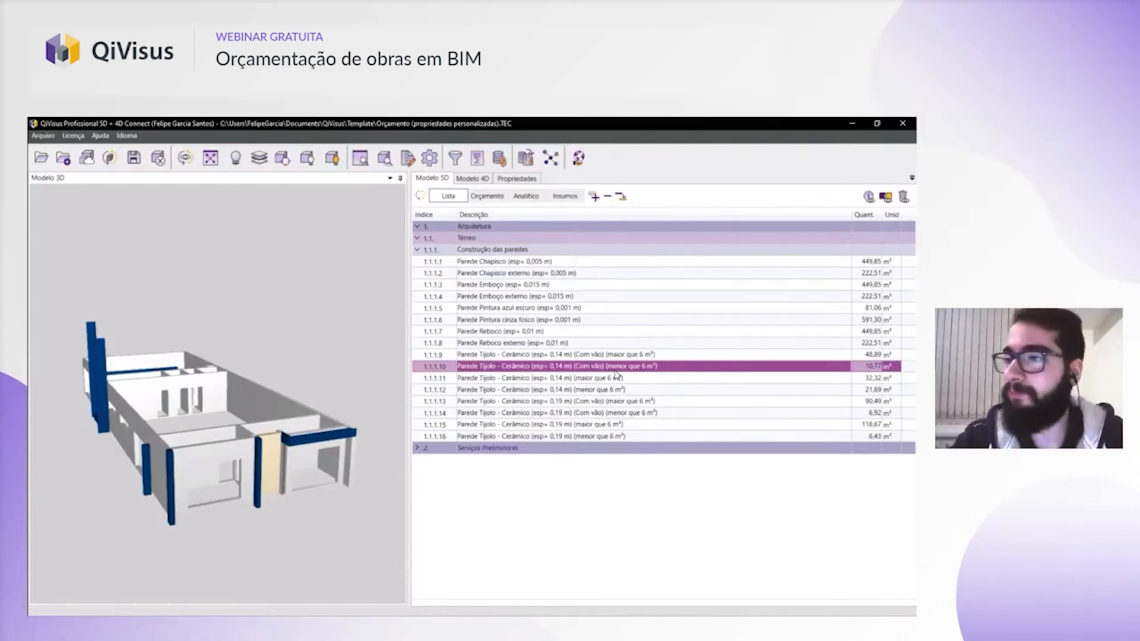
- Highlight in the 3D model the 0,14 m Parede Tijolo (Com vão) items and the 0,19 m (Com vão) item above 6 m²
{"action": "double_click", "coordinate": [599, 367]}
{"action": "left_click", "coordinate": [586, 355]}
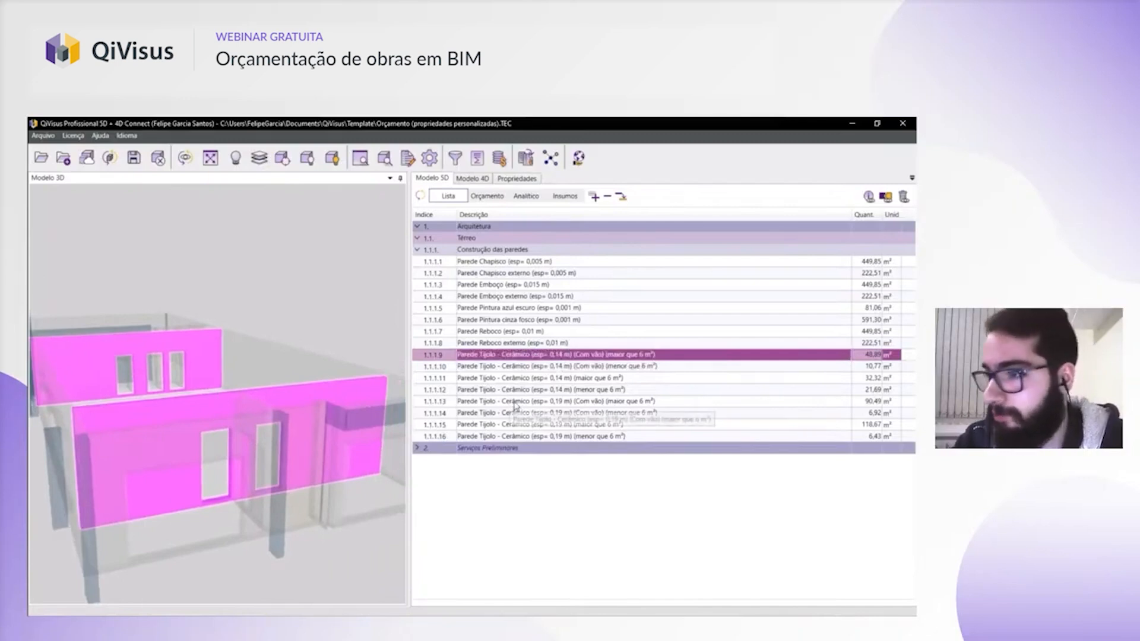
{"action": "left_click", "coordinate": [479, 402]}
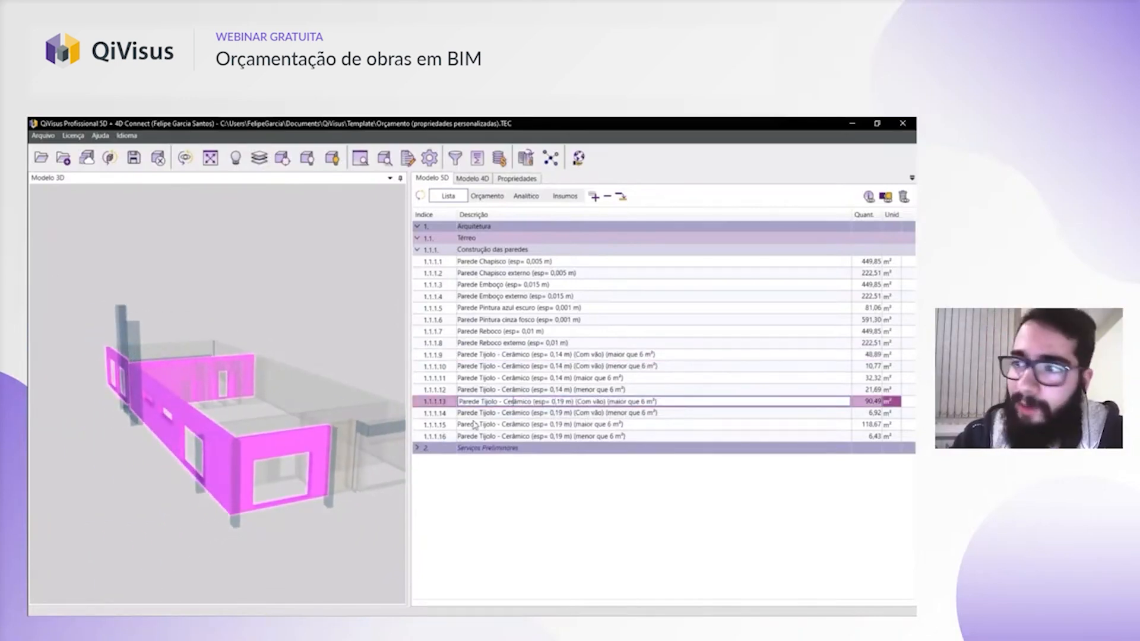
- Highlight in the 3D model the 0,19 m and 0,14 m (Com vão) items below 6 m², and redisplay the whole house
{"action": "left_click", "coordinate": [520, 413]}
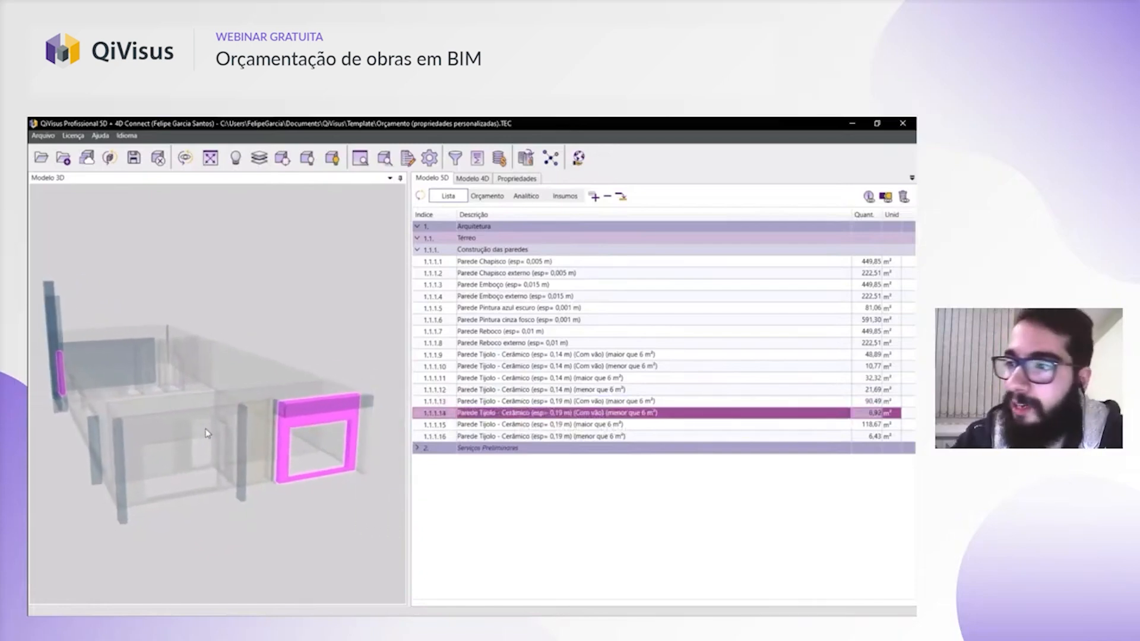
{"action": "left_click", "coordinate": [491, 366]}
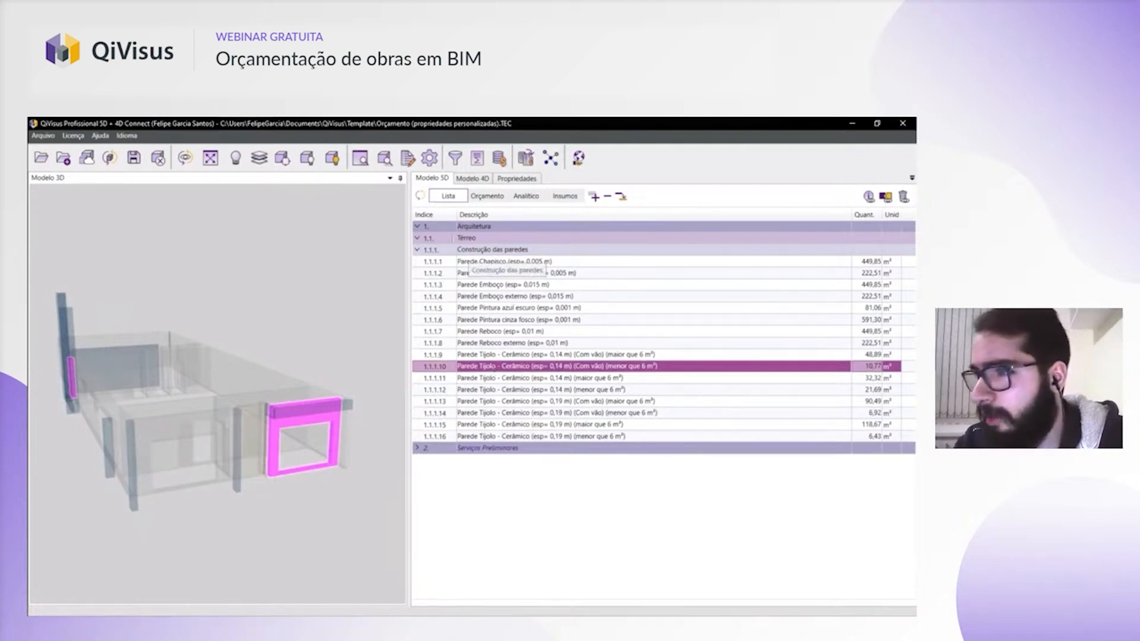
{"action": "left_click", "coordinate": [309, 162]}
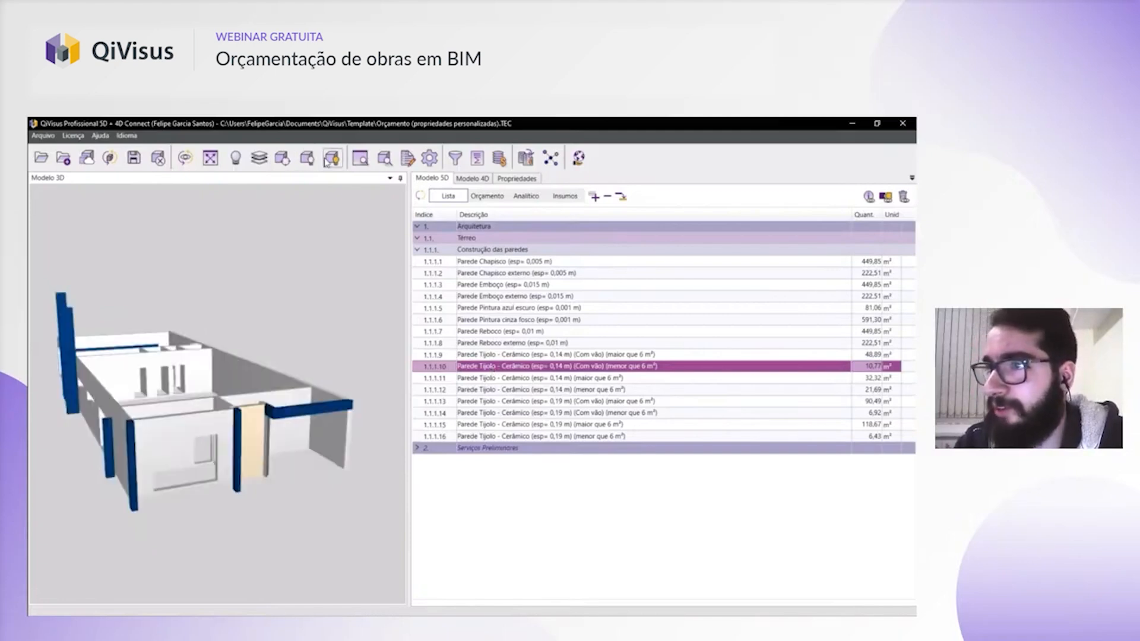
{"action": "left_click", "coordinate": [330, 159]}
{"action": "left_click", "coordinate": [543, 356]}
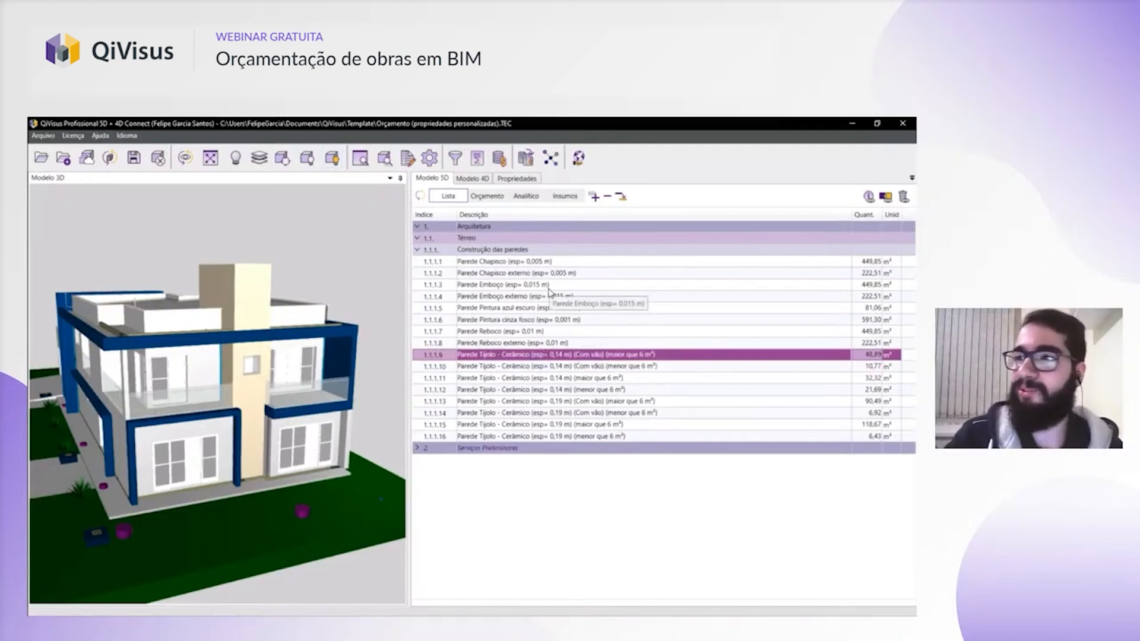
- Review the Parede padrão markers for openings and for areas below or above 6 m² in the data extraction filter
{"action": "left_click", "coordinate": [455, 162]}
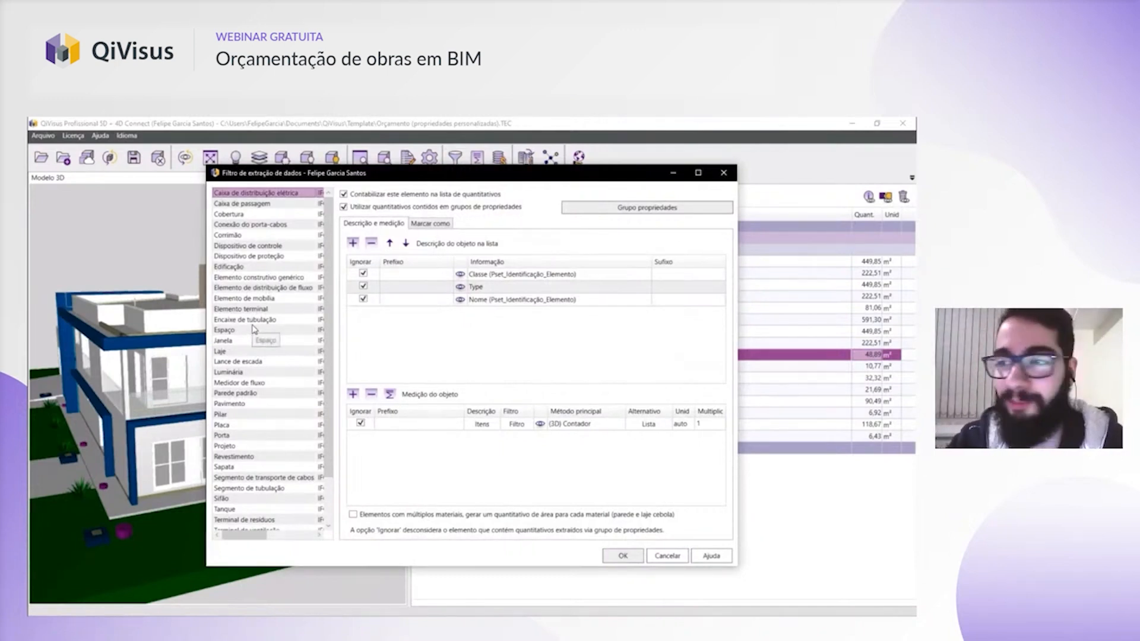
{"action": "scroll", "coordinate": [272, 374], "scroll_direction": "down", "scroll_amount": 1}
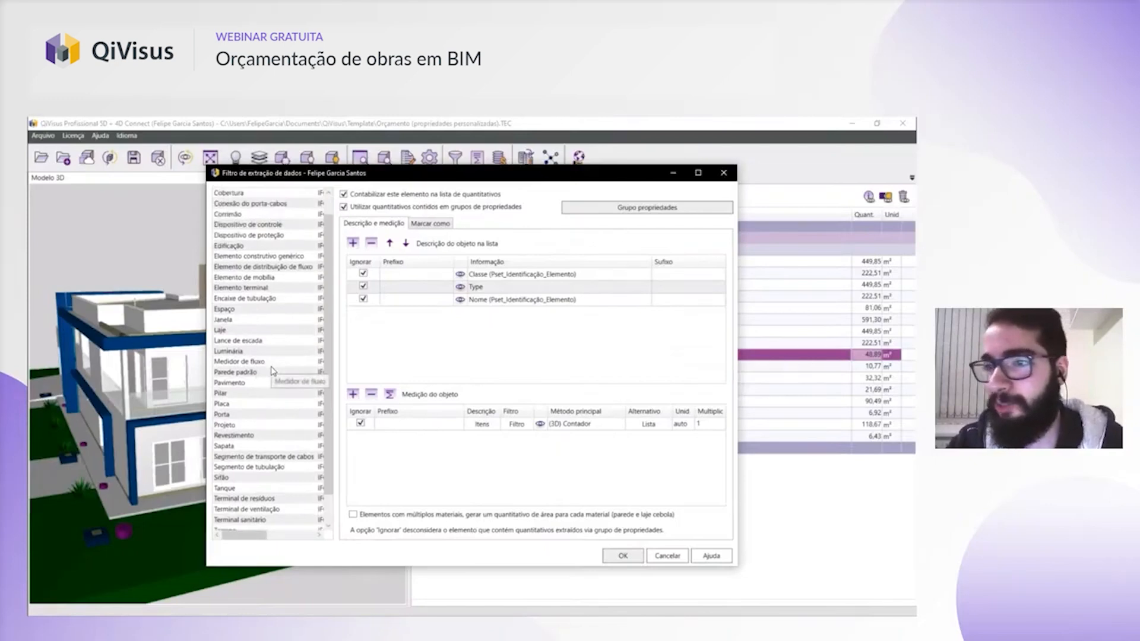
{"action": "left_click", "coordinate": [263, 372]}
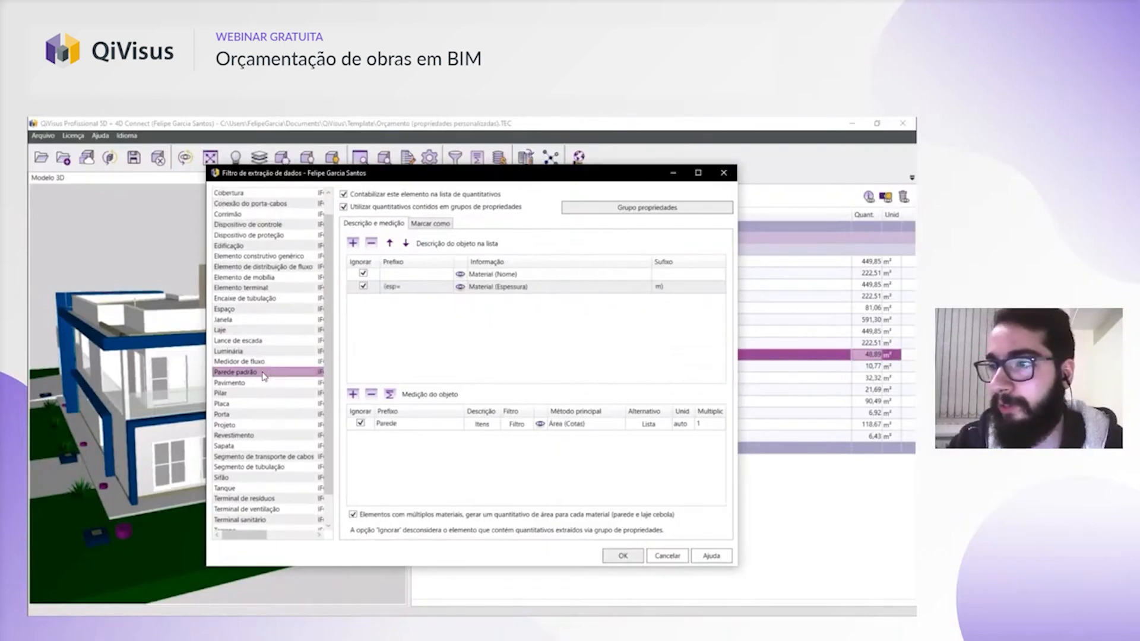
{"action": "left_click", "coordinate": [424, 226]}
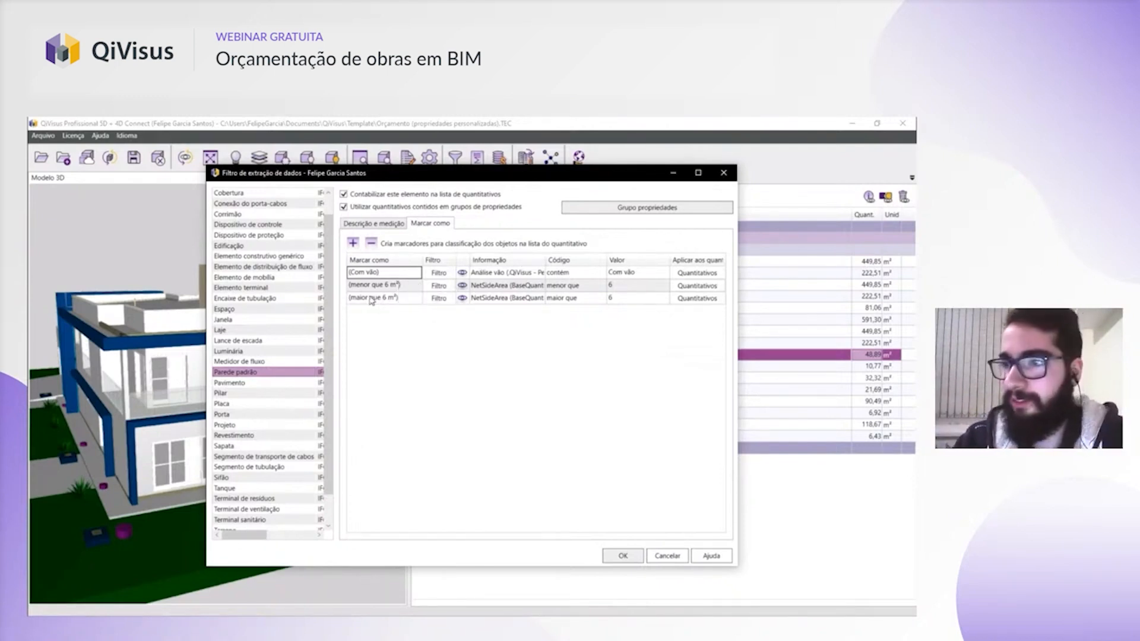
{"action": "left_click", "coordinate": [488, 288]}
{"action": "left_click", "coordinate": [495, 301]}
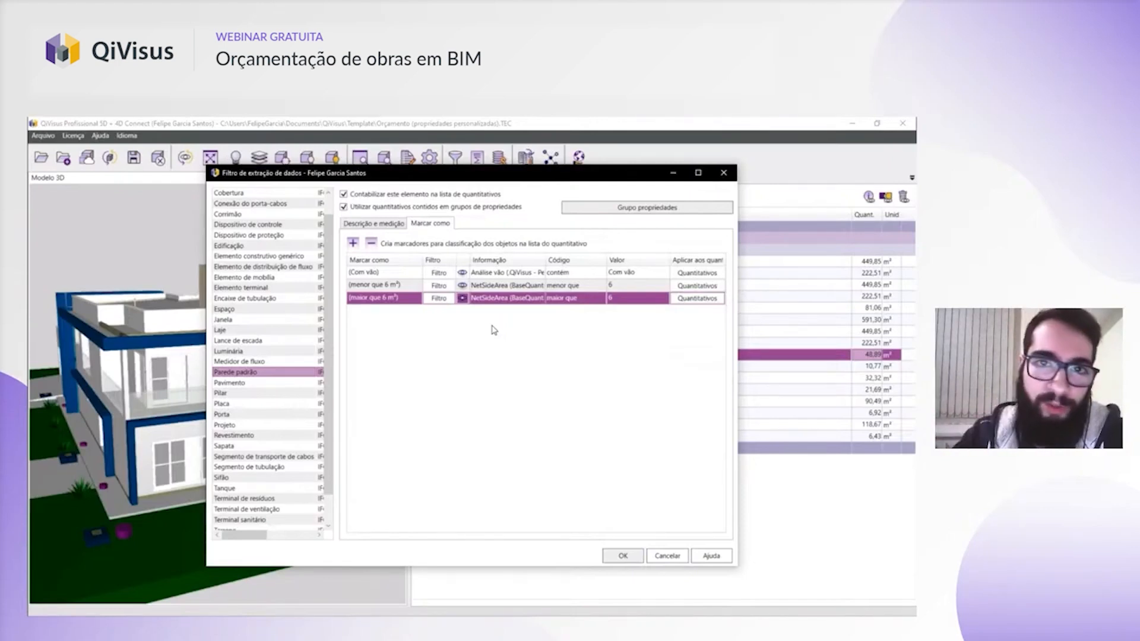
{"action": "left_click", "coordinate": [397, 274]}
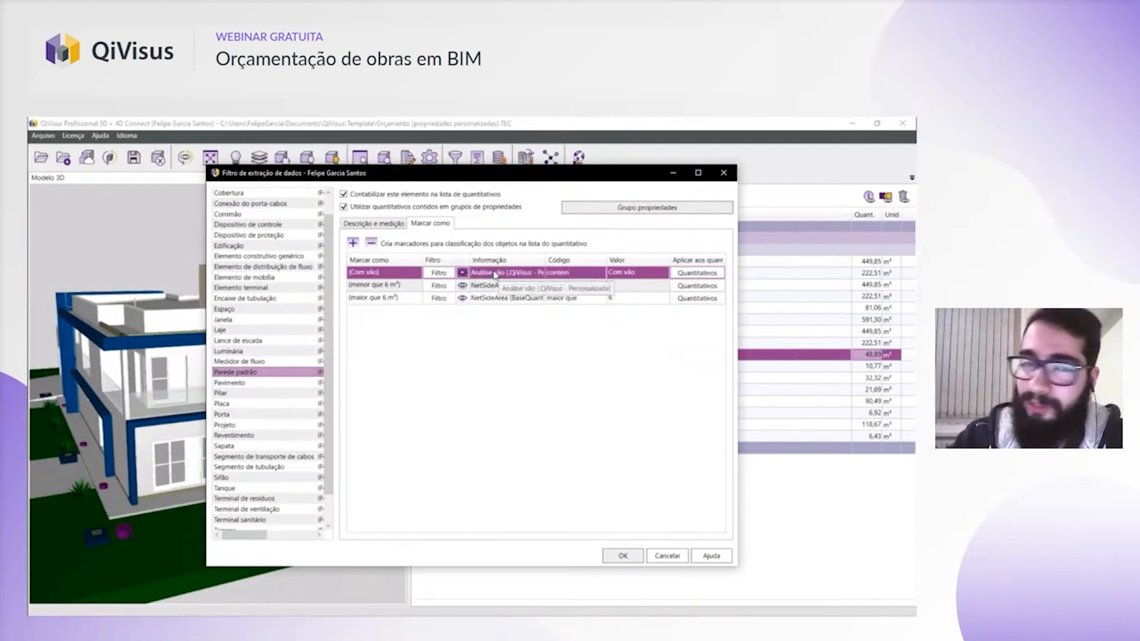
{"action": "left_click", "coordinate": [723, 173]}
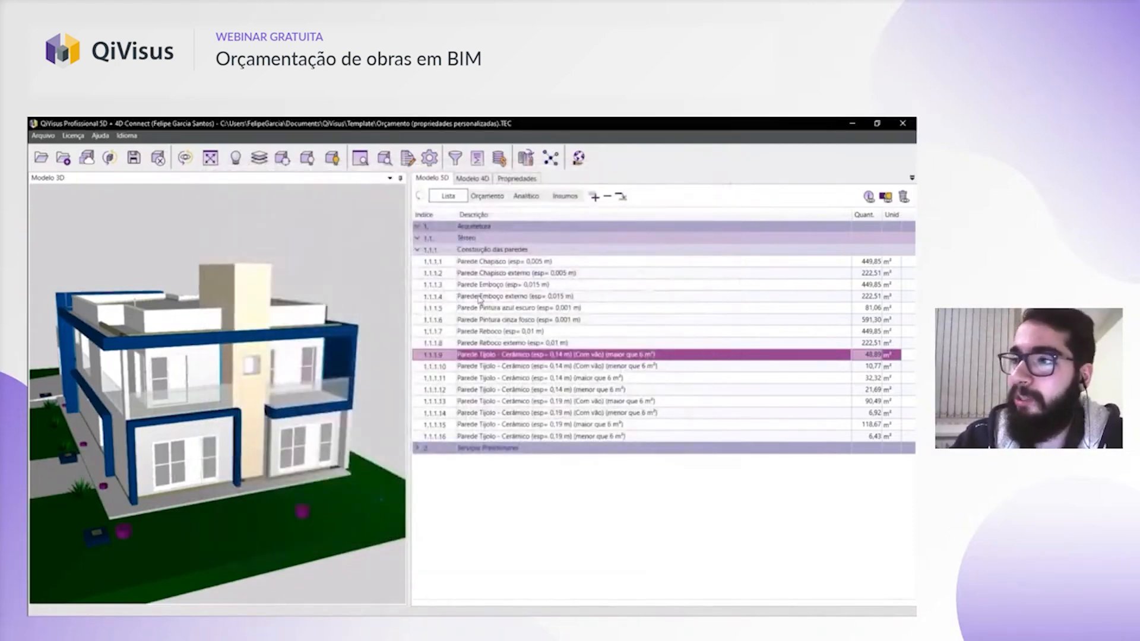
- Regenerate the quantity list for the whole model and highlight the Térreo level's Construção das paredes group
{"action": "left_click", "coordinate": [421, 196]}
{"action": "scroll", "coordinate": [508, 368], "scroll_direction": "down", "scroll_amount": 2}
{"action": "scroll", "coordinate": [509, 368], "scroll_direction": "down", "scroll_amount": 10}
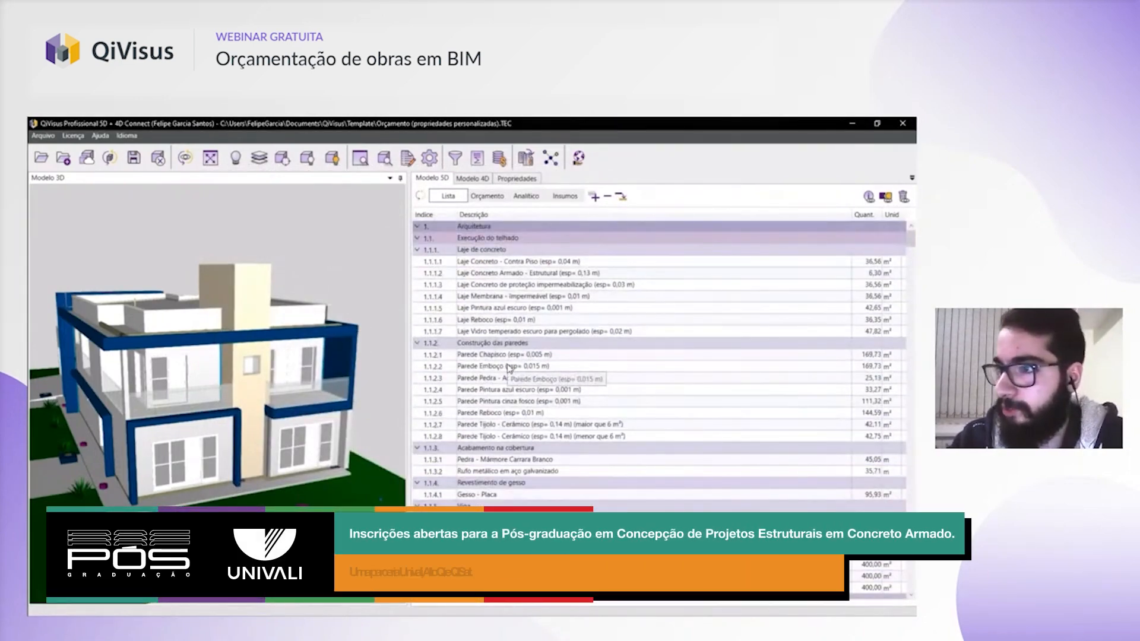
{"action": "scroll", "coordinate": [510, 370], "scroll_direction": "down", "scroll_amount": 10}
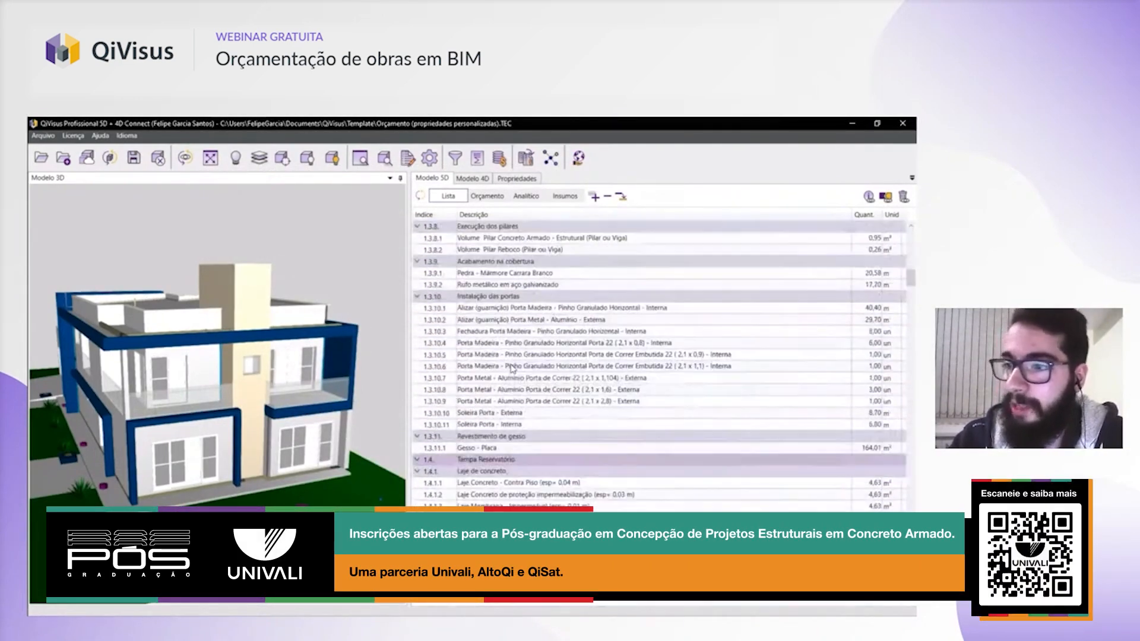
{"action": "scroll", "coordinate": [509, 369], "scroll_direction": "down", "scroll_amount": 9}
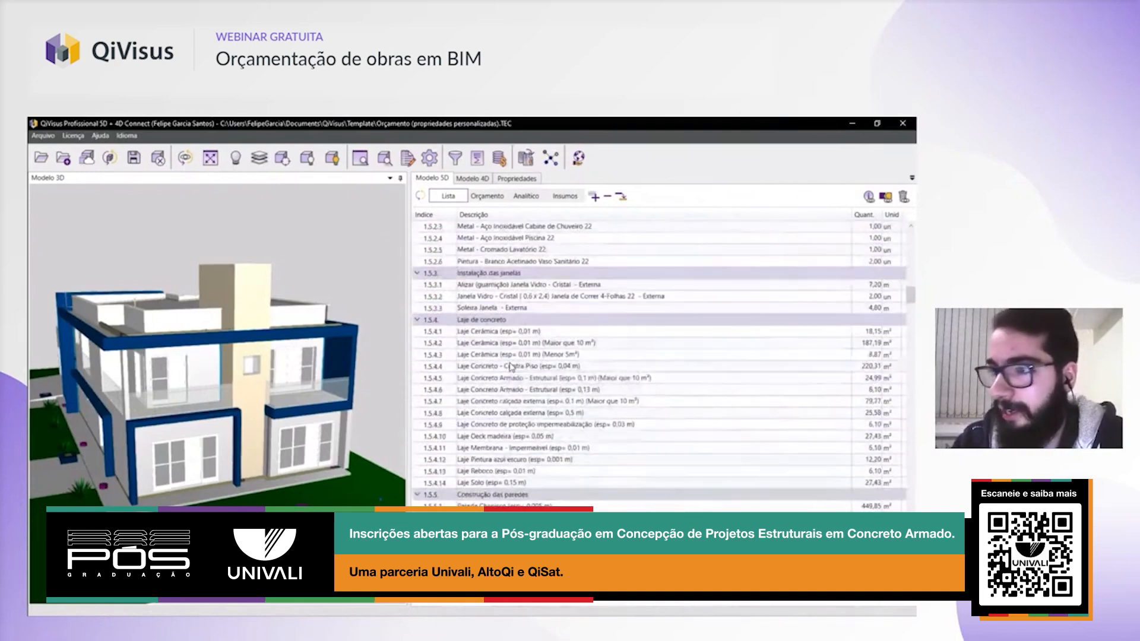
{"action": "left_click", "coordinate": [510, 321]}
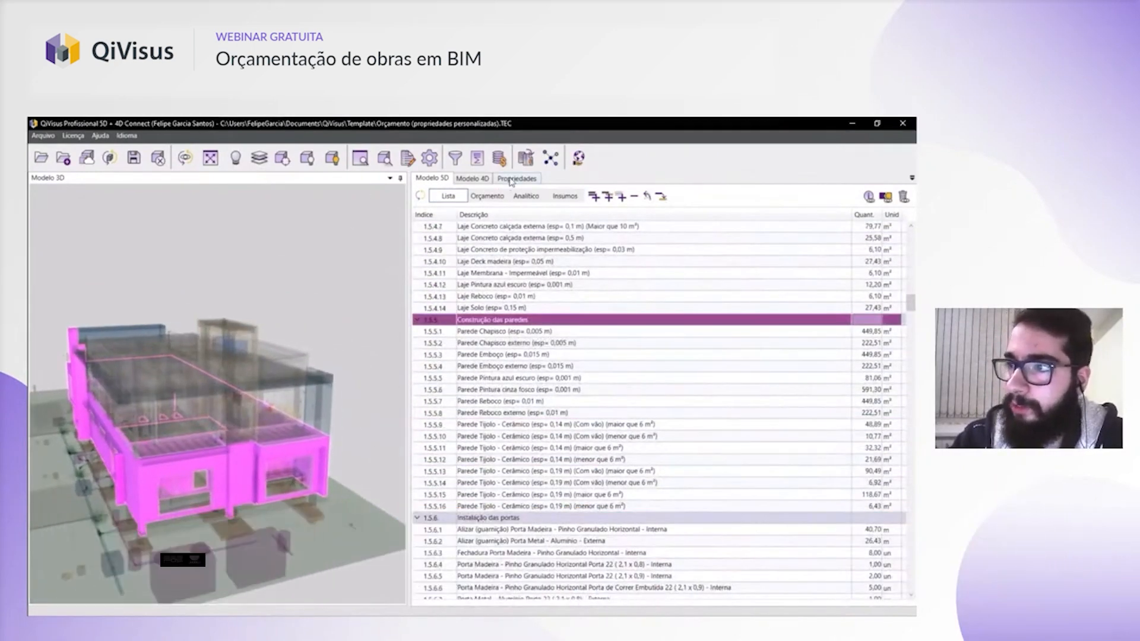
- Select the long ground-floor facade wall with the door and two small windows, and check its Análise vão property
{"action": "left_click", "coordinate": [511, 179]}
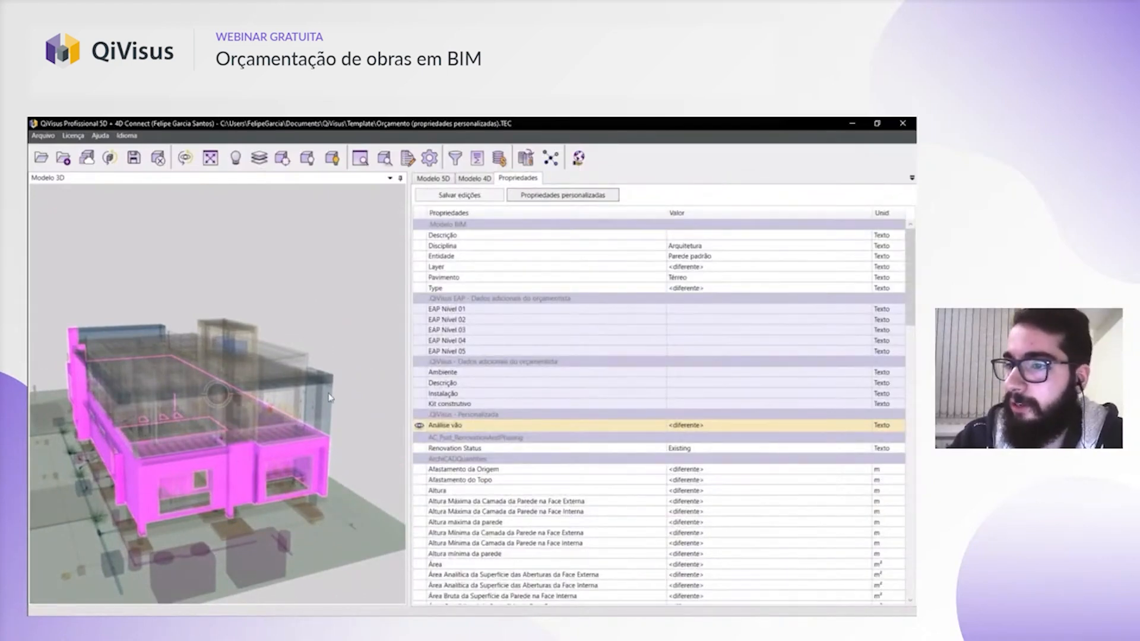
{"action": "left_click", "coordinate": [193, 479]}
{"action": "middle_click_drag", "start_coordinate": [193, 480], "coordinate": [277, 455]}
{"action": "left_click", "coordinate": [171, 470]}
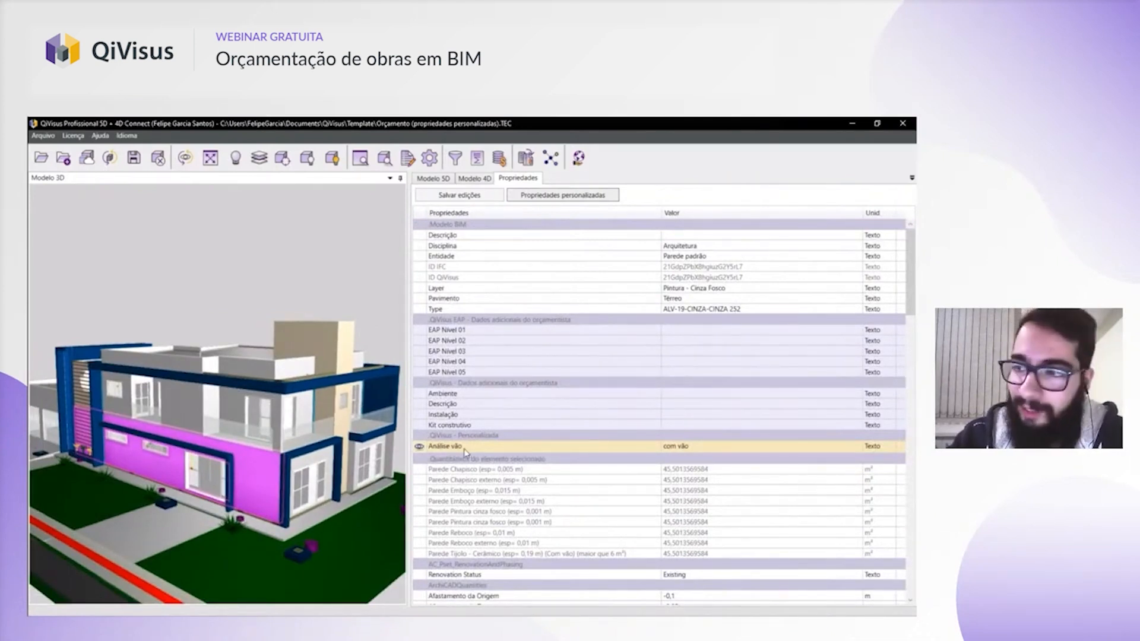
{"action": "left_click", "coordinate": [488, 452]}
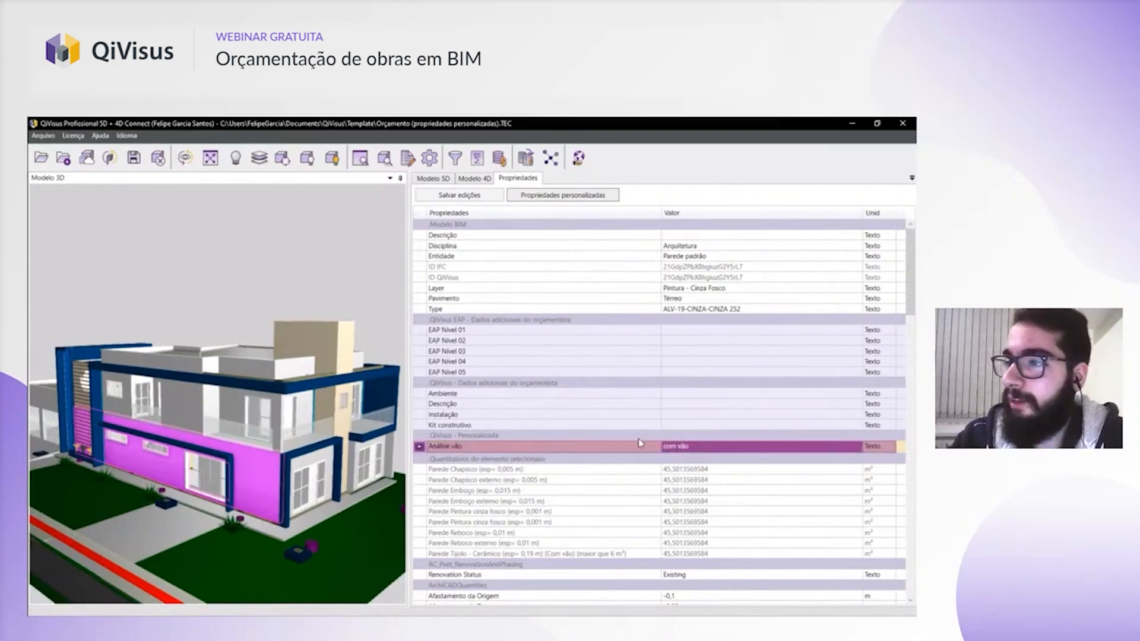
{"action": "scroll", "coordinate": [128, 456], "scroll_direction": "up", "scroll_amount": 3}
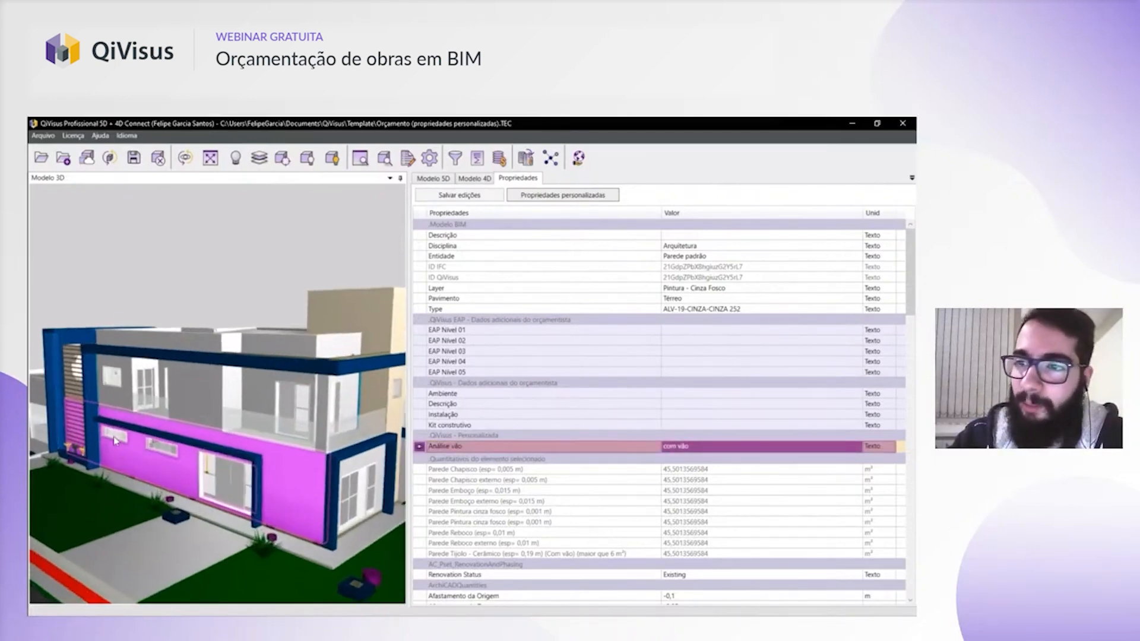
{"action": "left_click", "coordinate": [180, 257]}
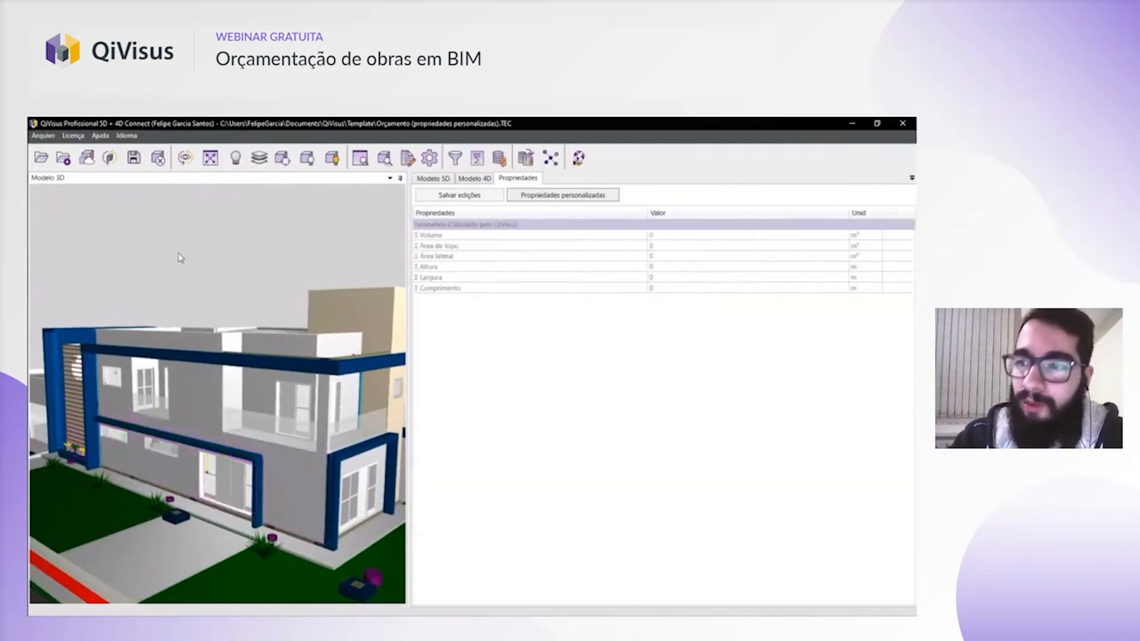
{"action": "left_click", "coordinate": [282, 483]}
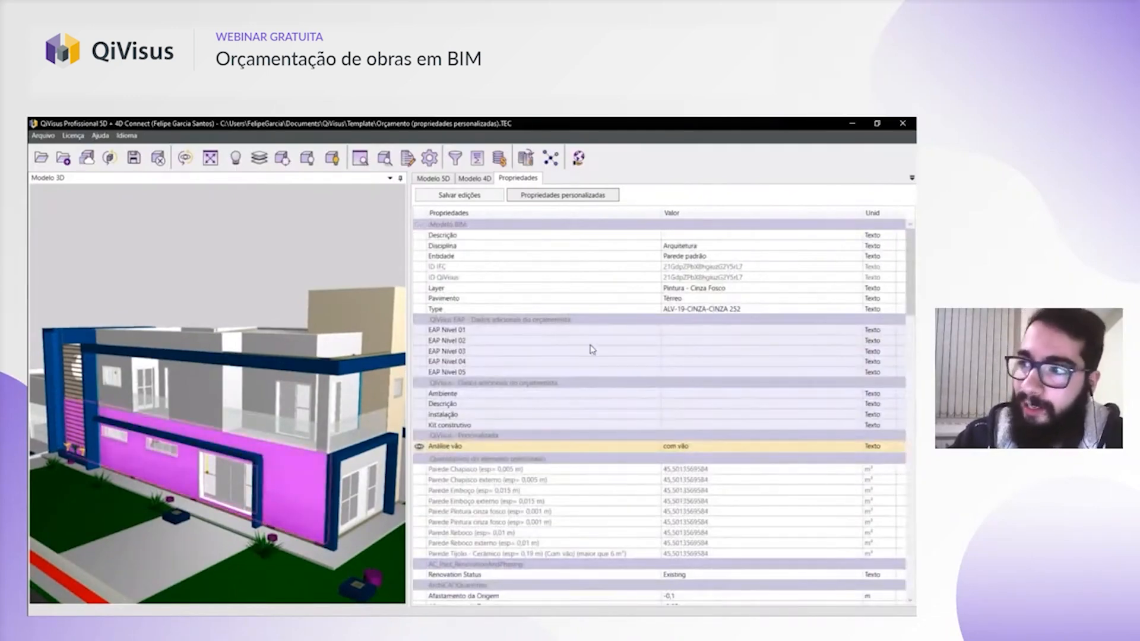
- Go through the selected wall's properties, from the extracted quantities and ArchiCADQuantities to the material layers and calculated geometry
{"action": "scroll", "coordinate": [557, 366], "scroll_direction": "down", "scroll_amount": 5}
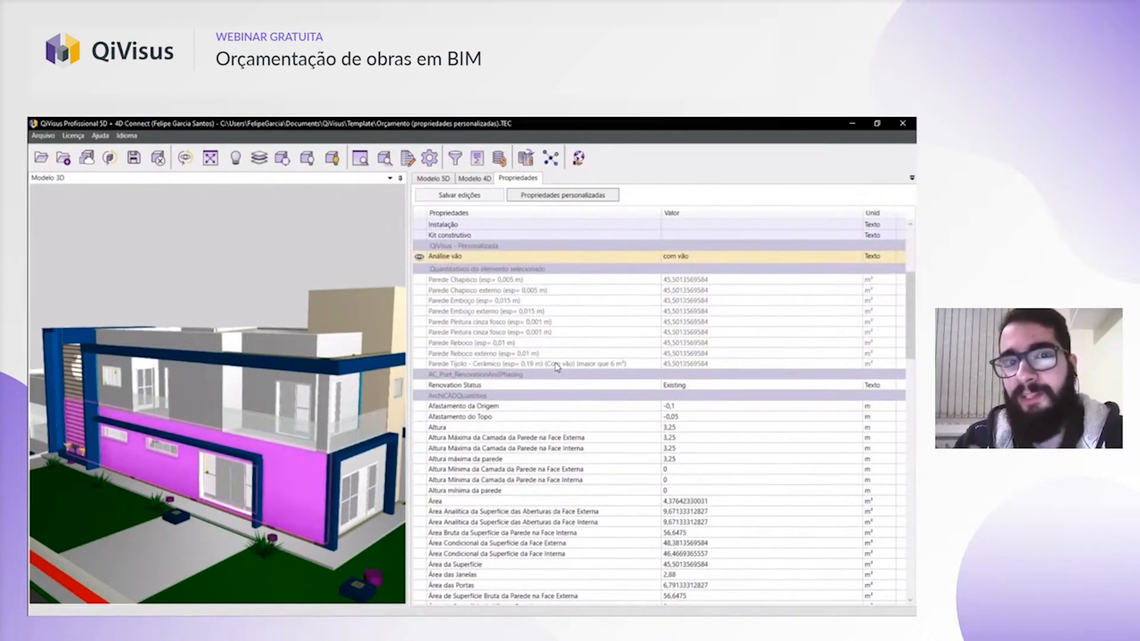
{"action": "scroll", "coordinate": [557, 366], "scroll_direction": "down", "scroll_amount": 3}
{"action": "scroll", "coordinate": [560, 319], "scroll_direction": "down", "scroll_amount": 2}
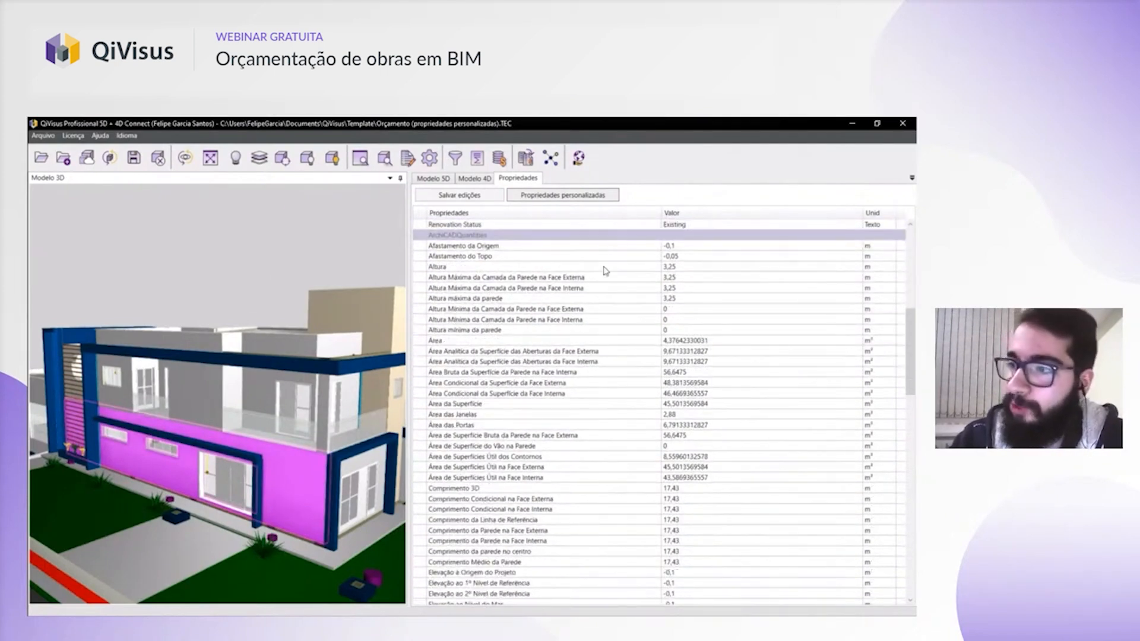
{"action": "scroll", "coordinate": [591, 484], "scroll_direction": "down", "scroll_amount": 7}
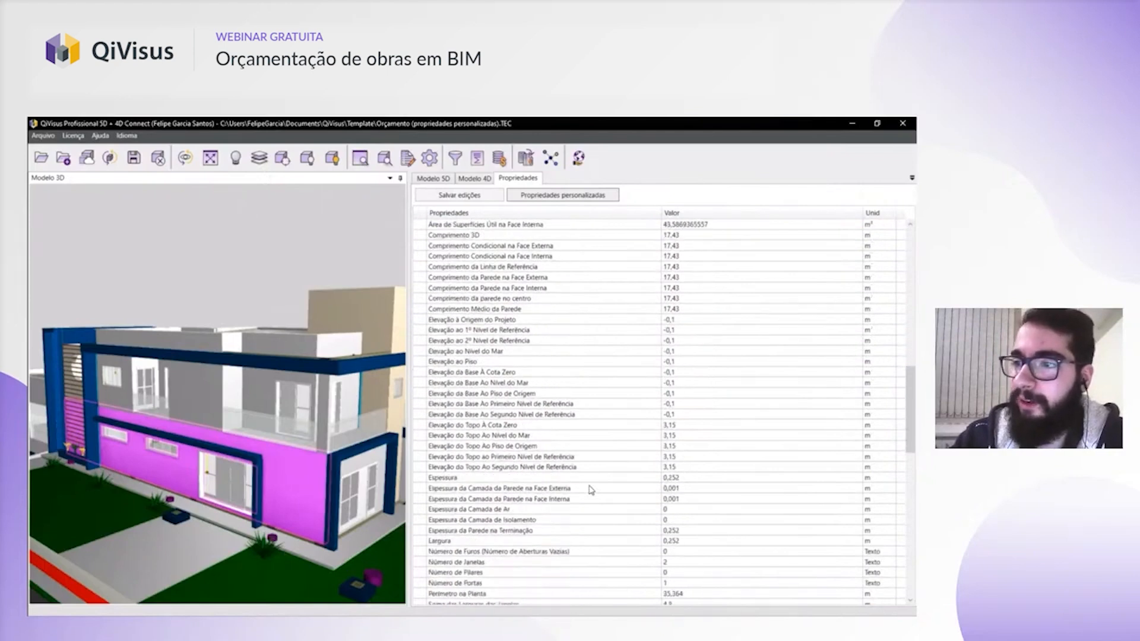
{"action": "scroll", "coordinate": [591, 488], "scroll_direction": "down", "scroll_amount": 2}
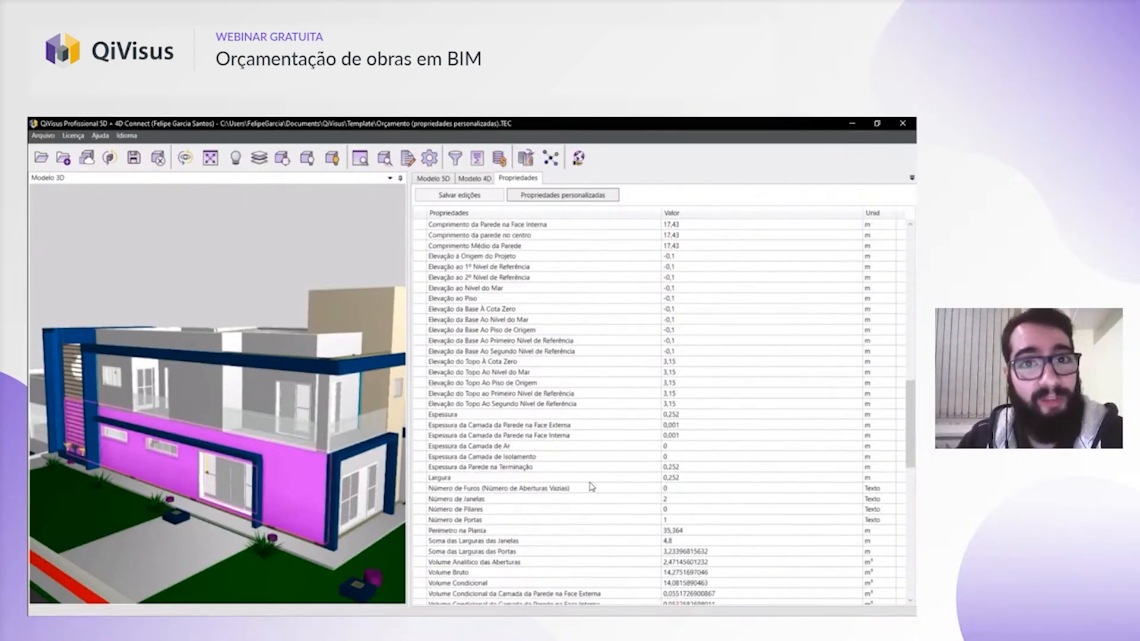
{"action": "left_click_drag", "start_coordinate": [287, 461], "coordinate": [288, 426]}
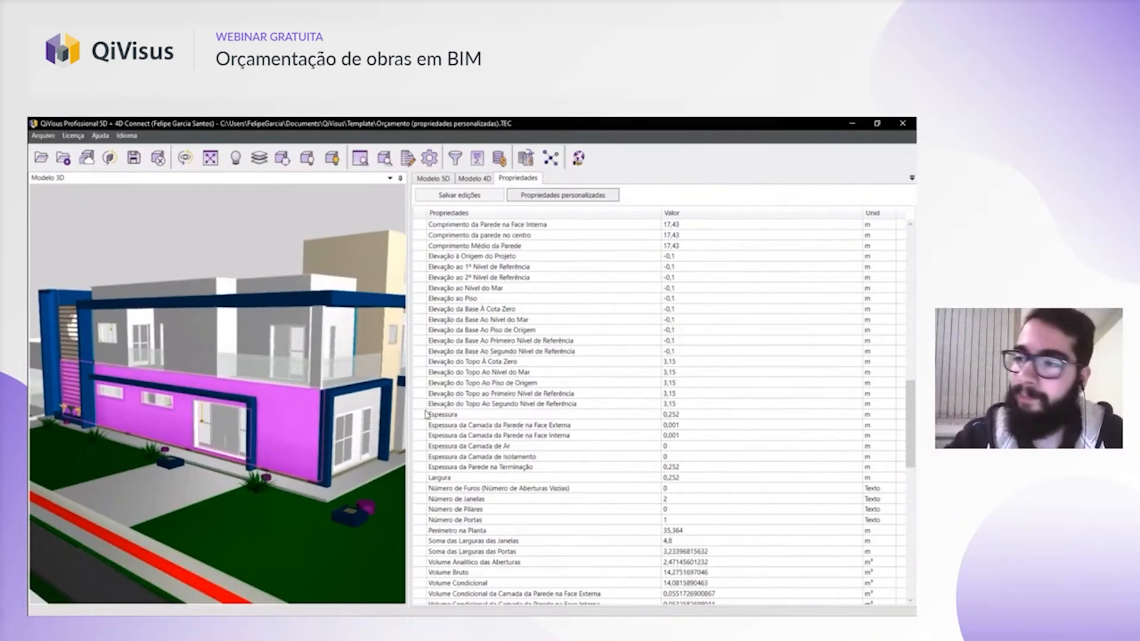
{"action": "scroll", "coordinate": [569, 441], "scroll_direction": "down", "scroll_amount": 7}
{"action": "scroll", "coordinate": [573, 408], "scroll_direction": "down", "scroll_amount": 5}
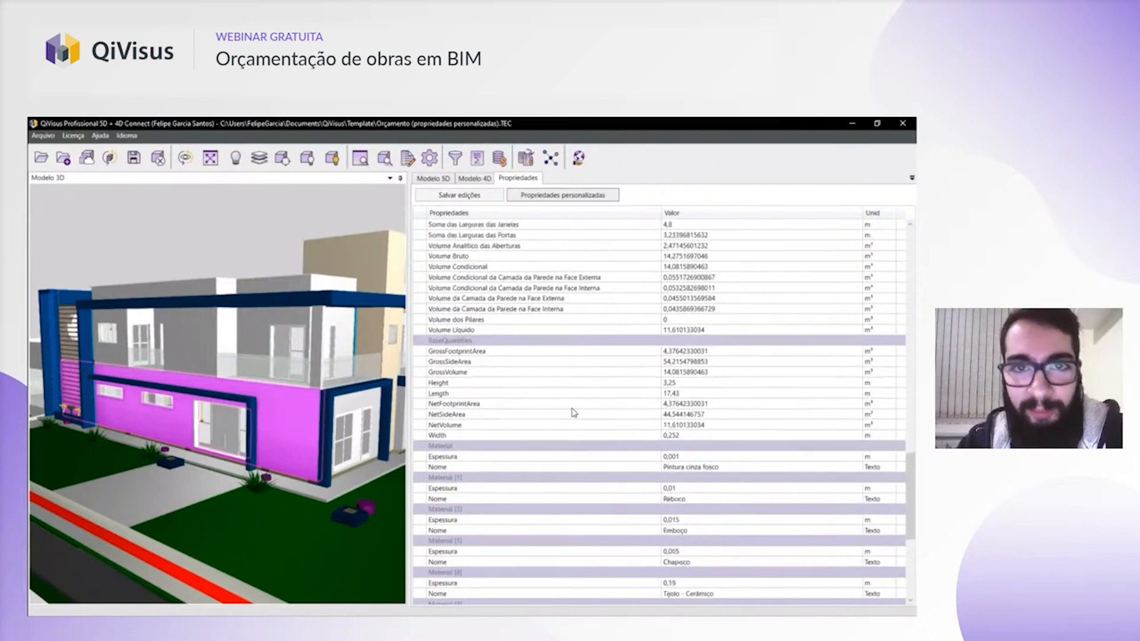
{"action": "scroll", "coordinate": [561, 404], "scroll_direction": "down", "scroll_amount": 3}
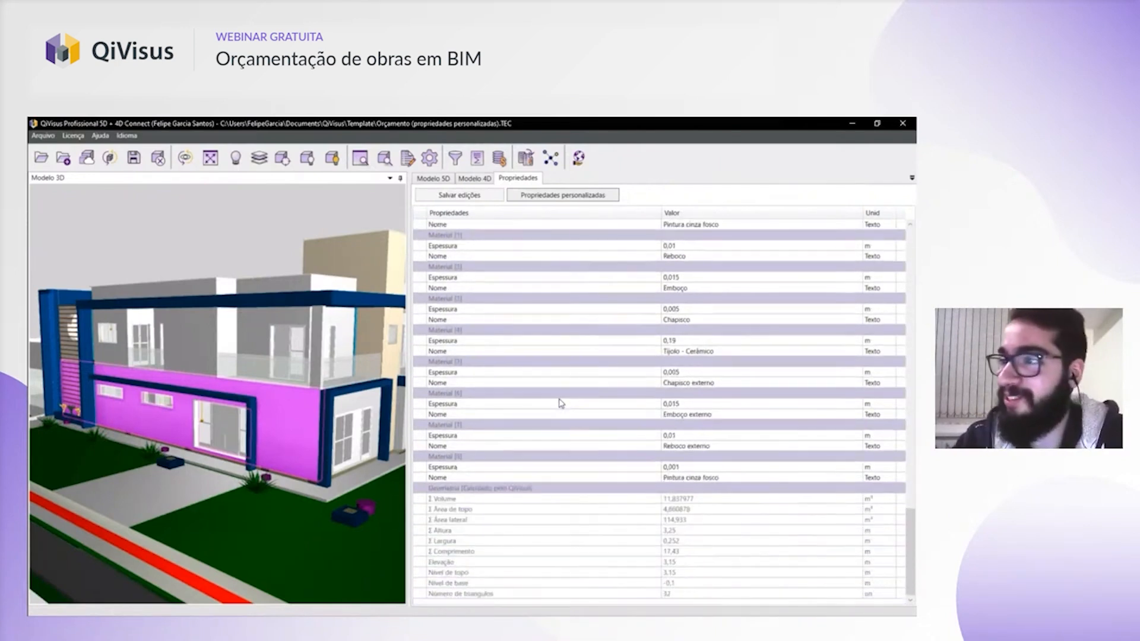
- Examine the selected wall's BaseQuantities properties and compare GrossSideArea with NetSideArea
{"action": "scroll", "coordinate": [561, 403], "scroll_direction": "up", "scroll_amount": 5}
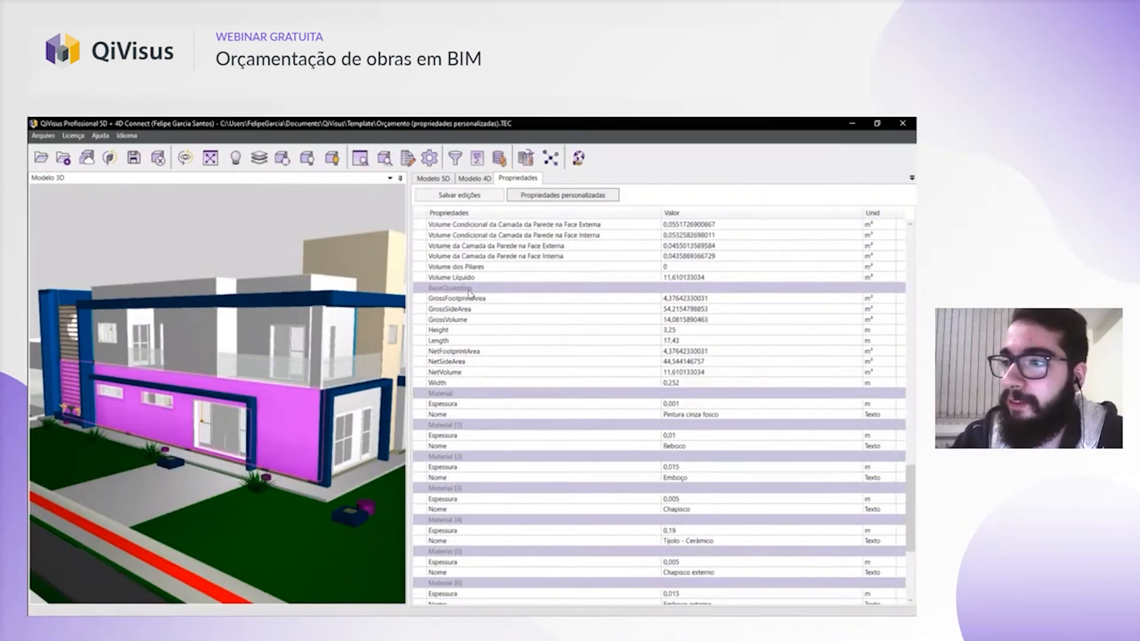
{"action": "scroll", "coordinate": [469, 291], "scroll_direction": "up", "scroll_amount": 1}
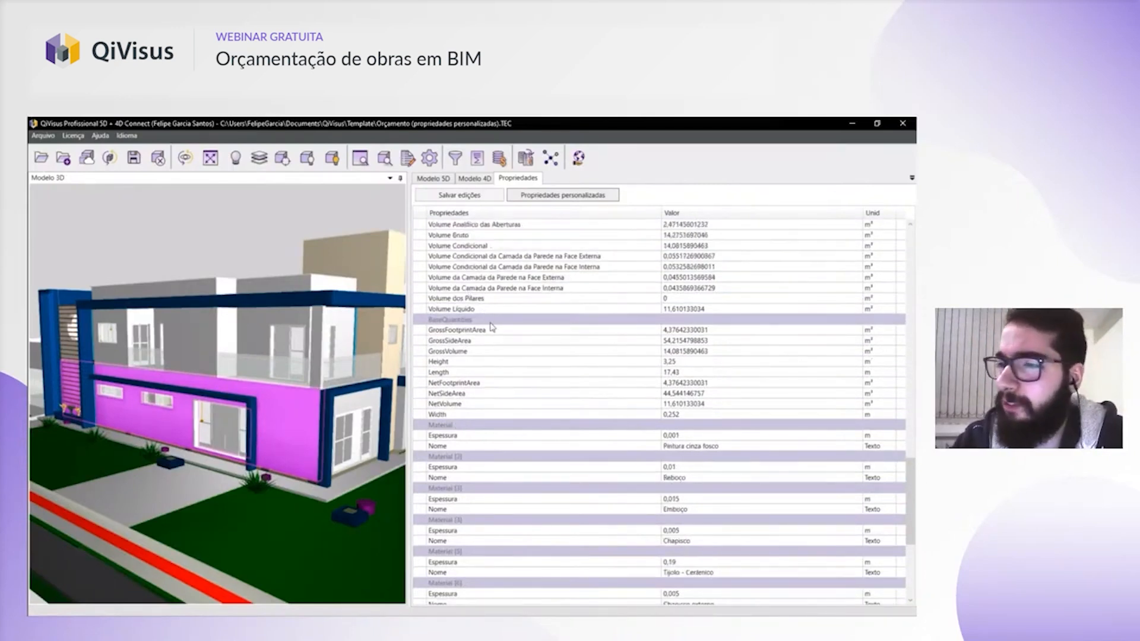
{"action": "left_click_drag", "start_coordinate": [490, 330], "coordinate": [484, 414]}
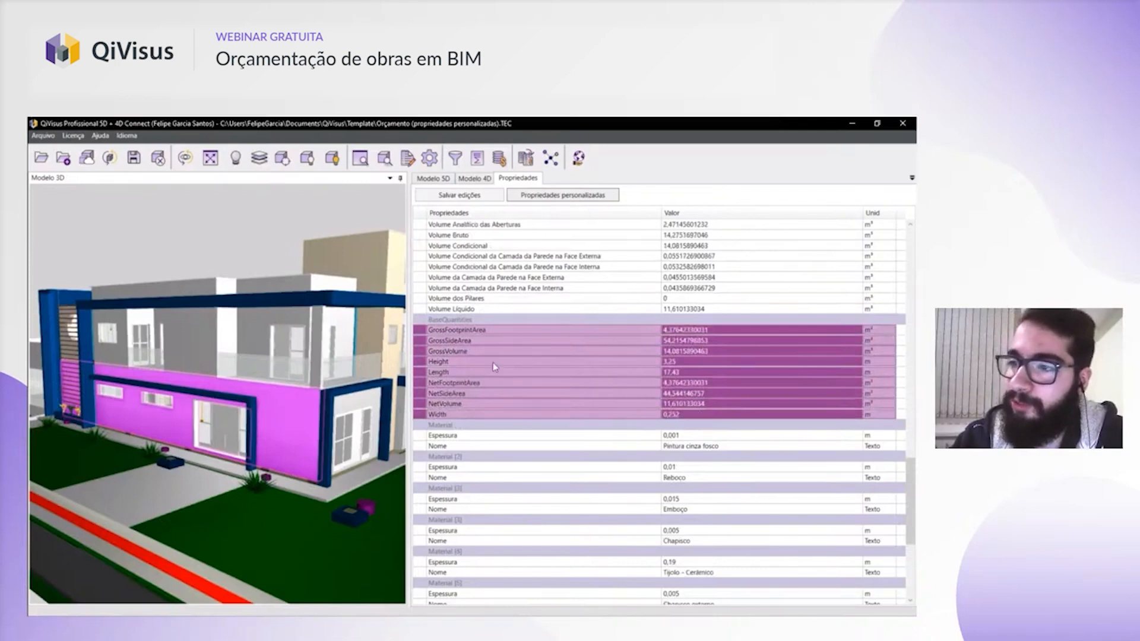
{"action": "left_click", "coordinate": [490, 342]}
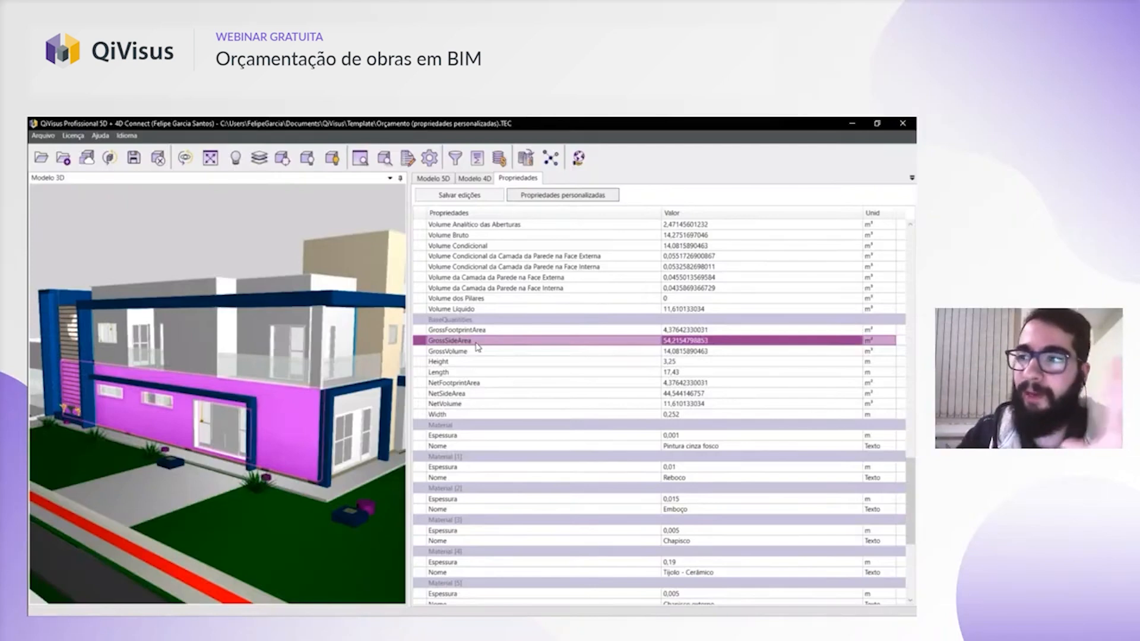
{"action": "left_click", "coordinate": [471, 396]}
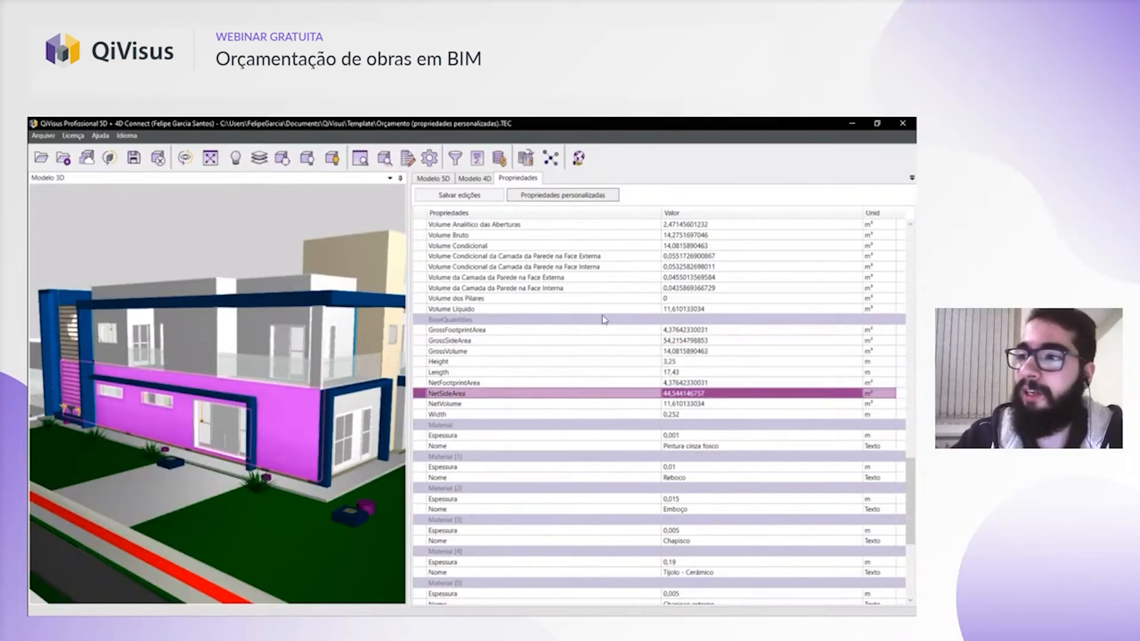
{"action": "left_click", "coordinate": [581, 345]}
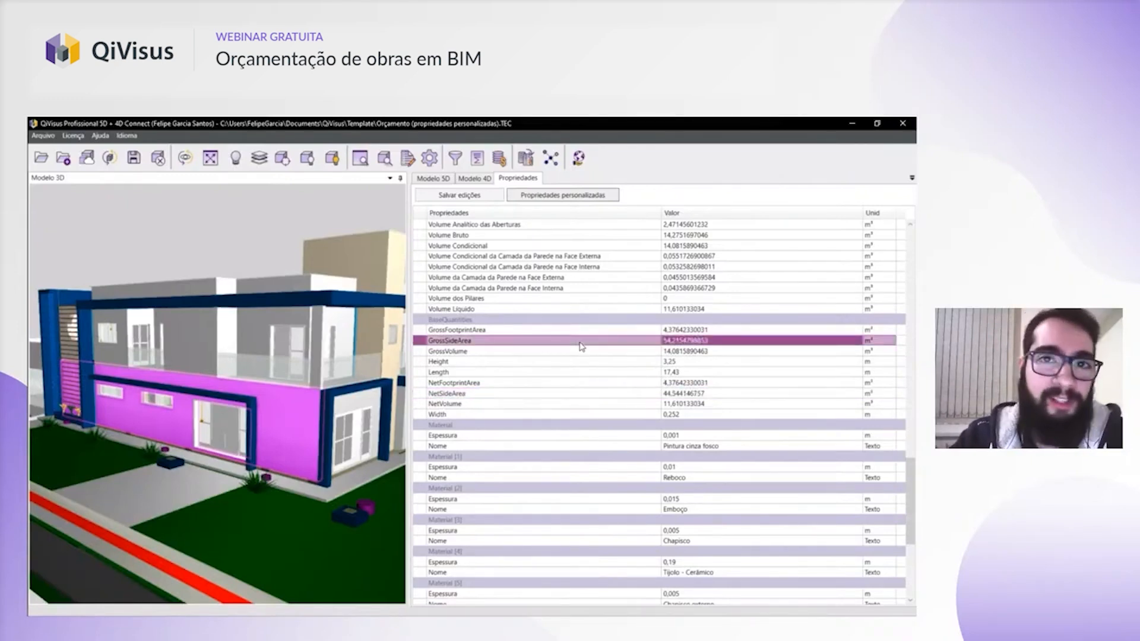
{"action": "left_click", "coordinate": [520, 403]}
{"action": "left_click", "coordinate": [517, 394]}
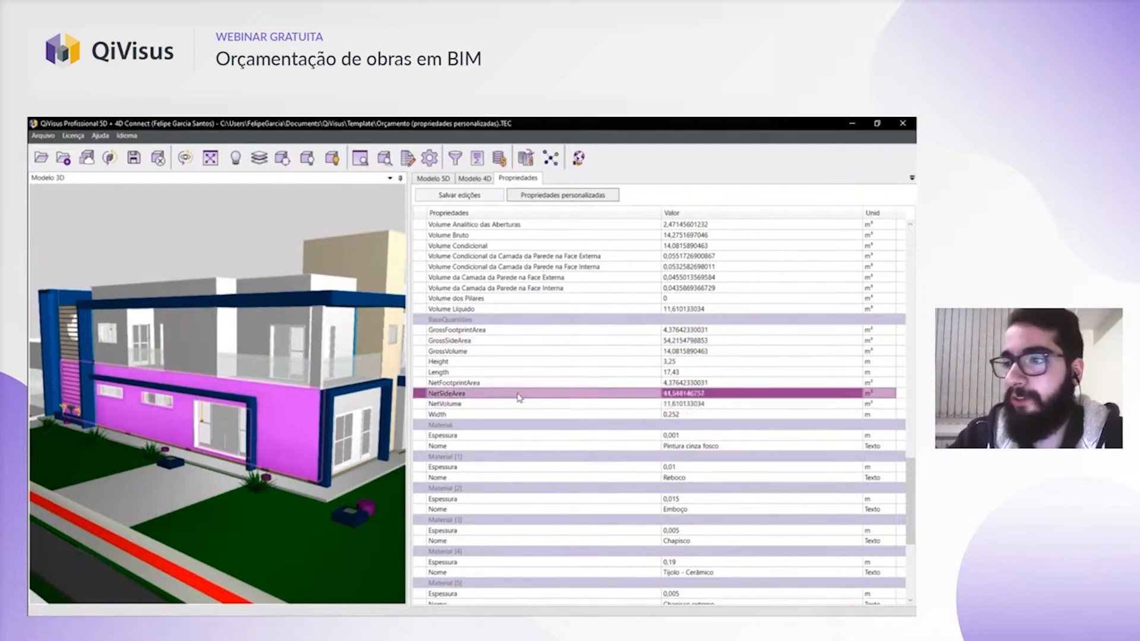
- Compare the selected wall's GrossSideArea and NetSideArea base quantities once more, and return to the start of its property list
{"action": "left_click", "coordinate": [506, 343]}
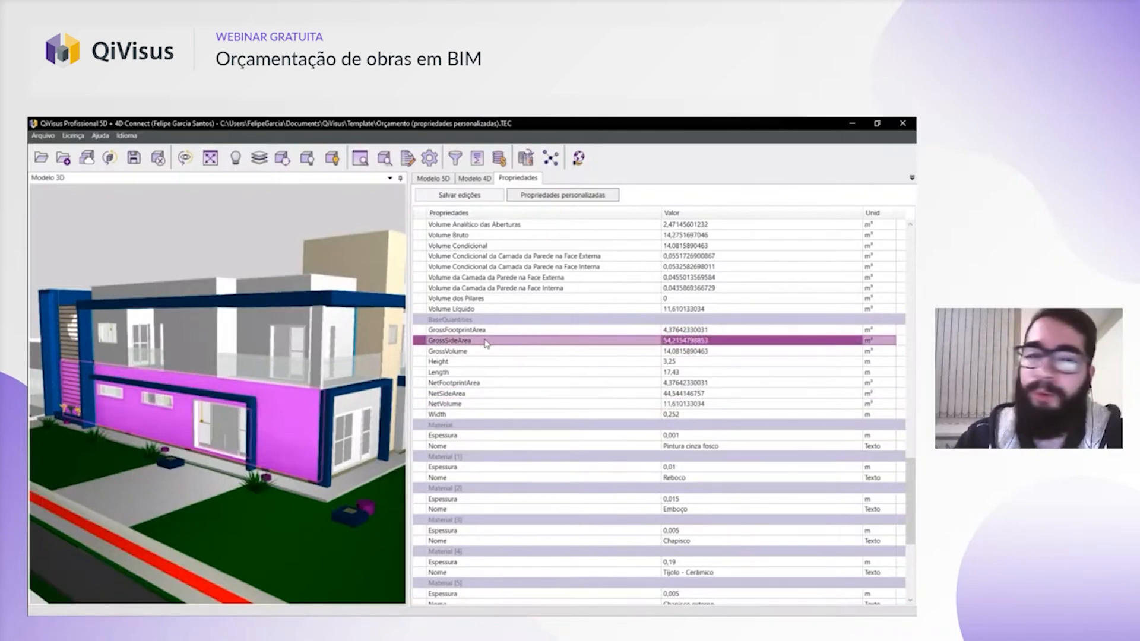
{"action": "left_click", "coordinate": [481, 395]}
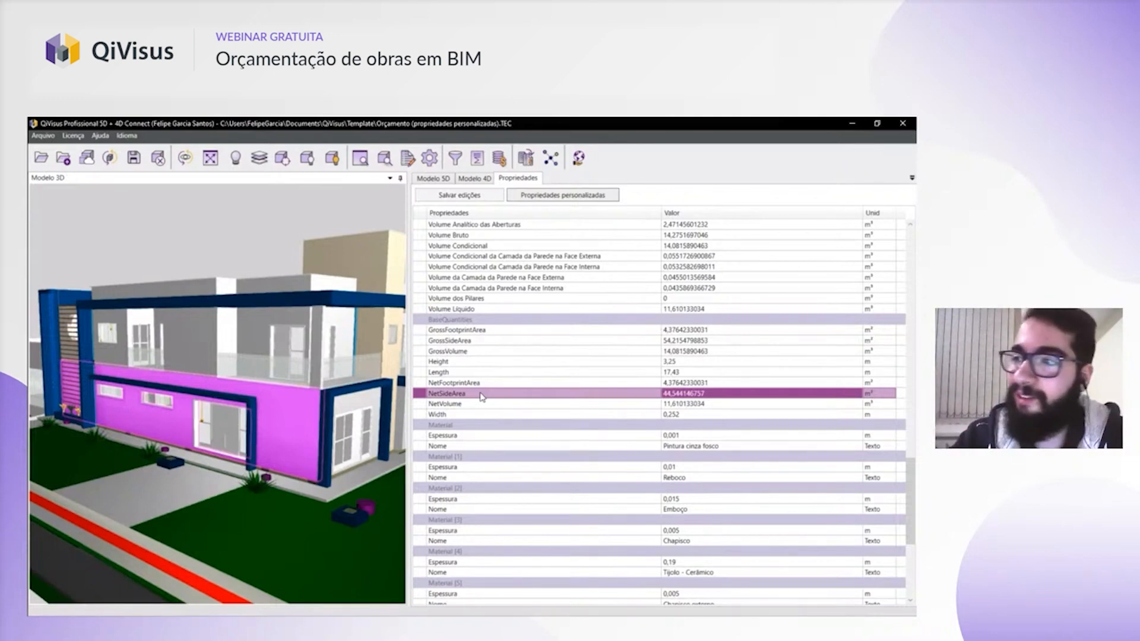
{"action": "scroll", "coordinate": [510, 379], "scroll_direction": "up", "scroll_amount": 2}
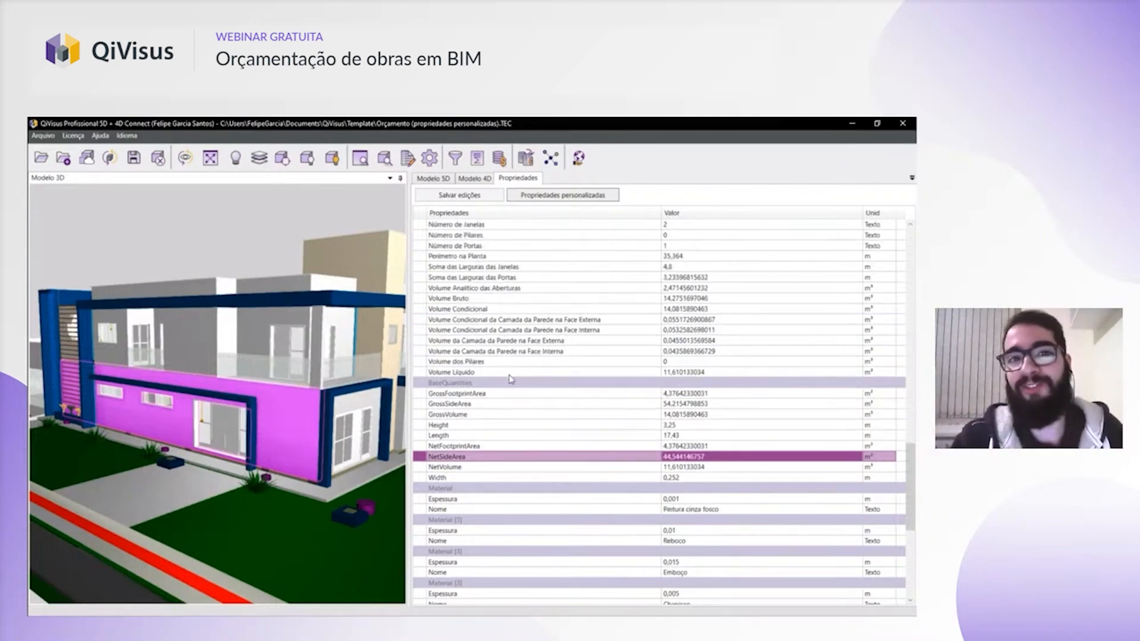
{"action": "scroll", "coordinate": [508, 376], "scroll_direction": "up", "scroll_amount": 6}
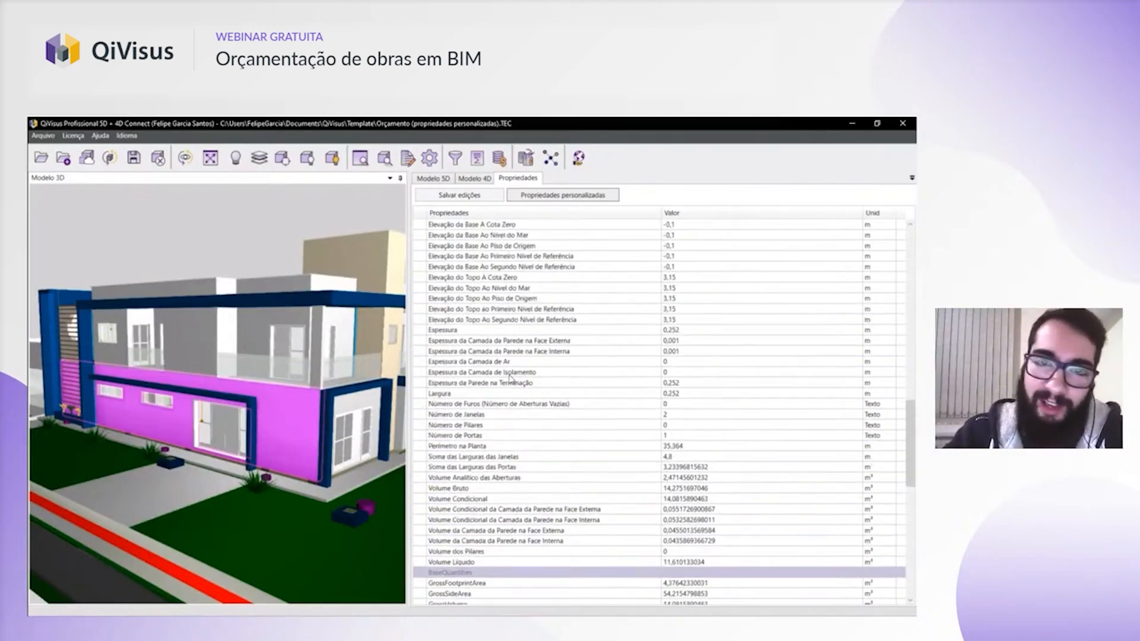
{"action": "scroll", "coordinate": [511, 379], "scroll_direction": "up", "scroll_amount": 15}
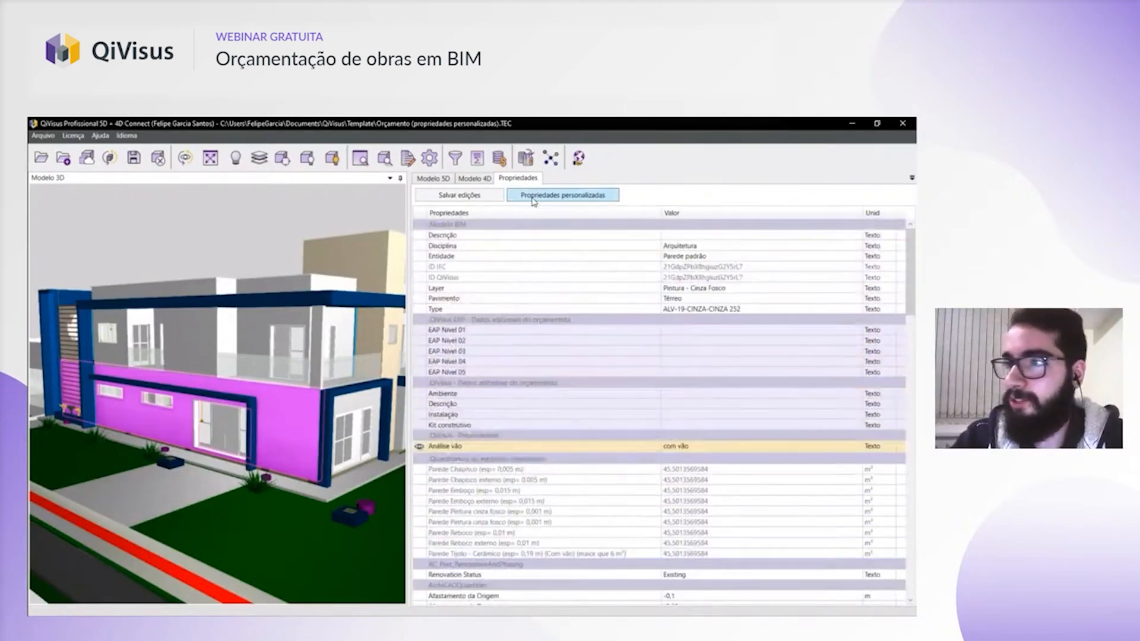
- Open the definition of the Análise vão custom property and review its GrossSideArea and NetSideArea parameters
{"action": "left_click", "coordinate": [534, 201]}
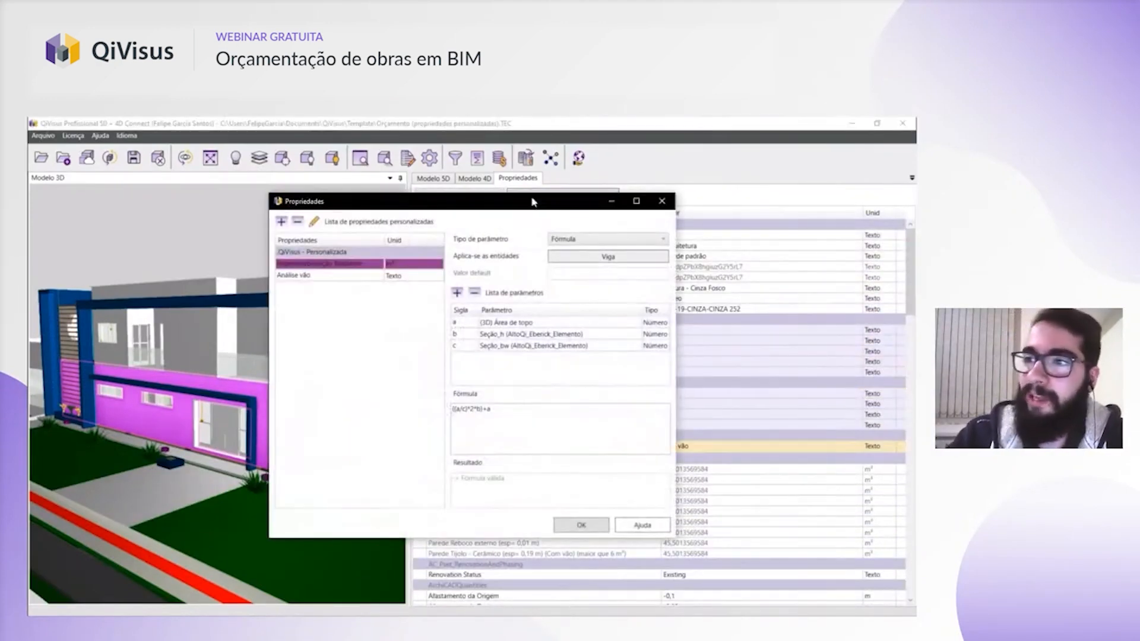
{"action": "left_click", "coordinate": [330, 280]}
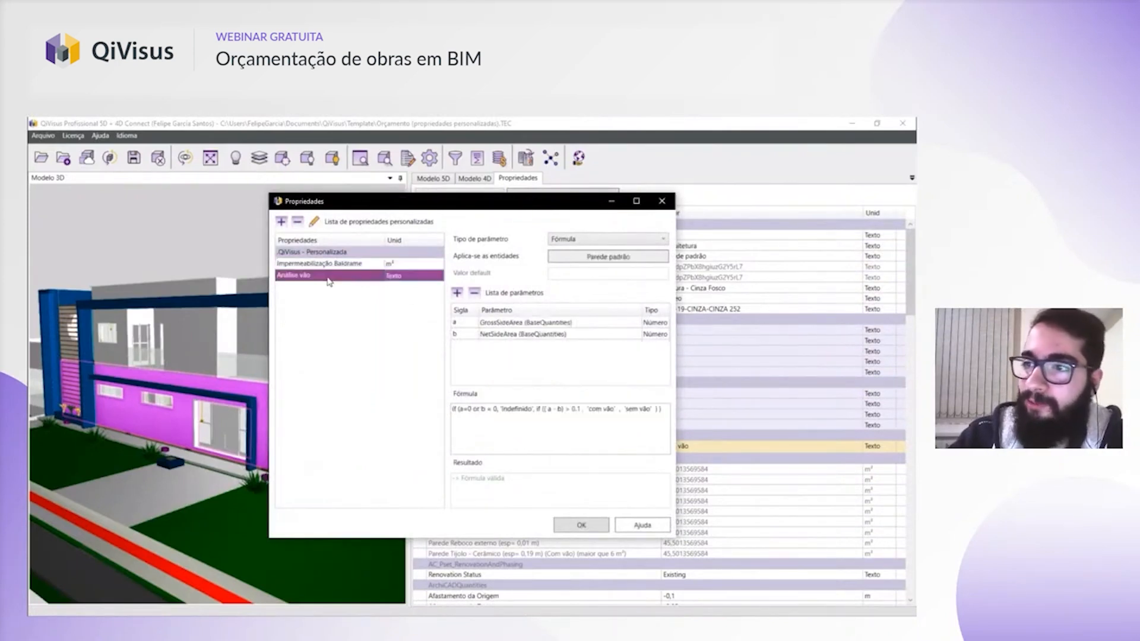
{"action": "left_click", "coordinate": [512, 325]}
{"action": "left_click", "coordinate": [508, 339]}
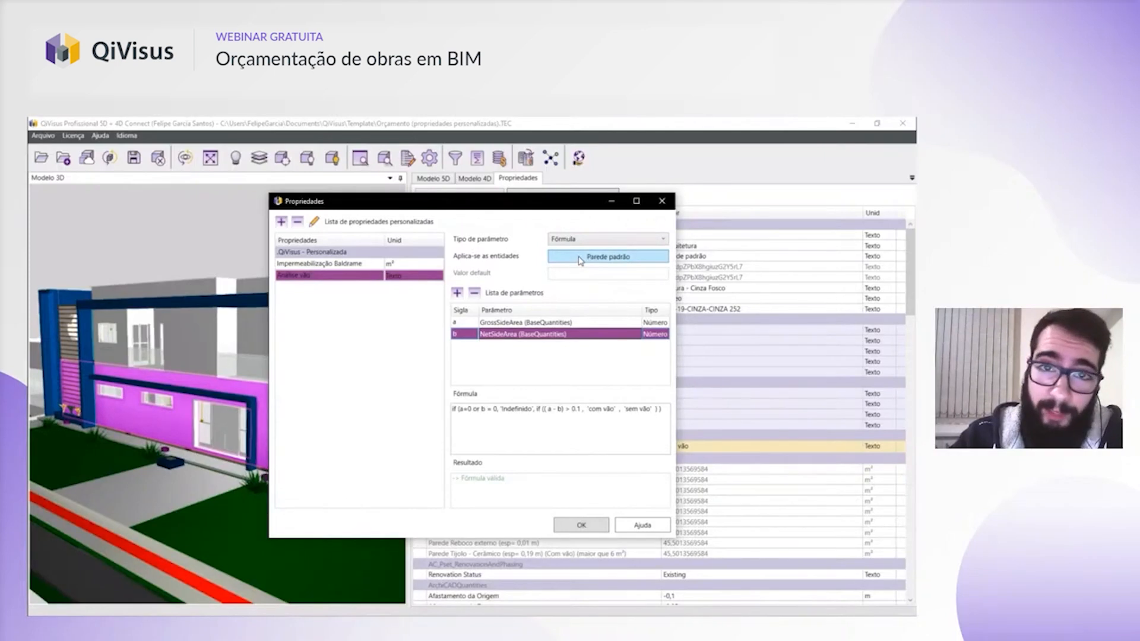
{"action": "left_click", "coordinate": [512, 324]}
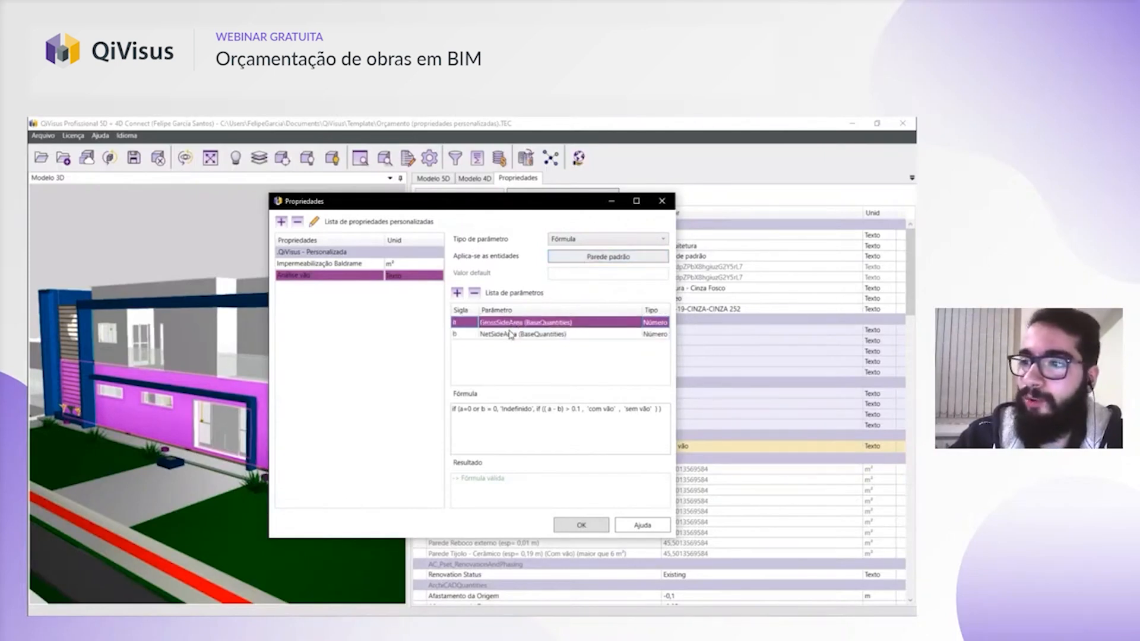
{"action": "left_click", "coordinate": [512, 335]}
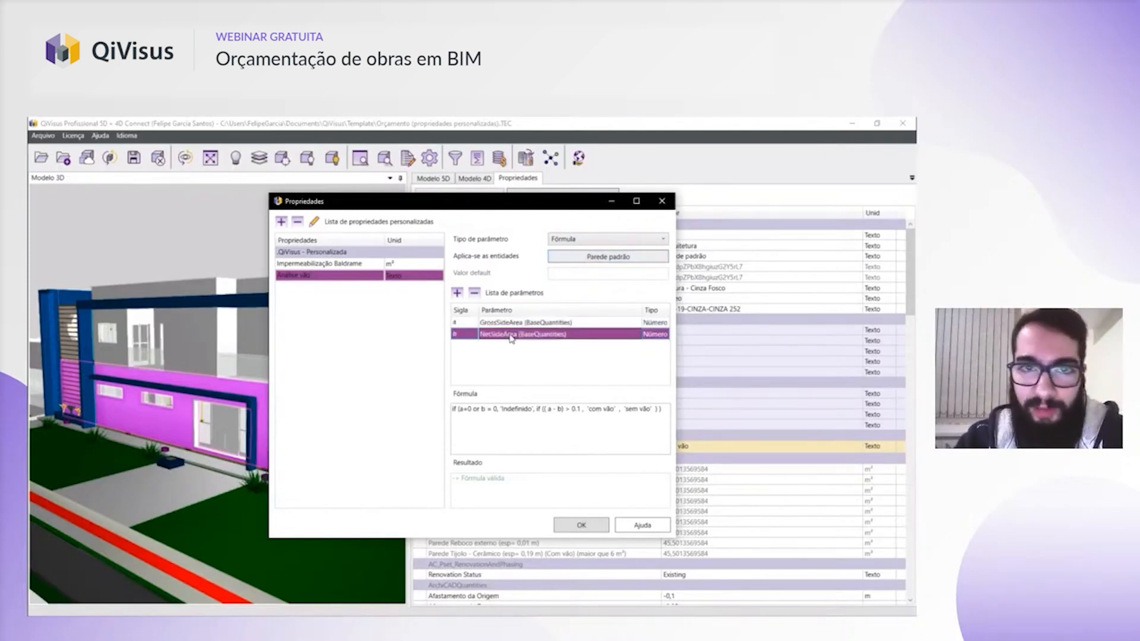
{"action": "left_click", "coordinate": [509, 324]}
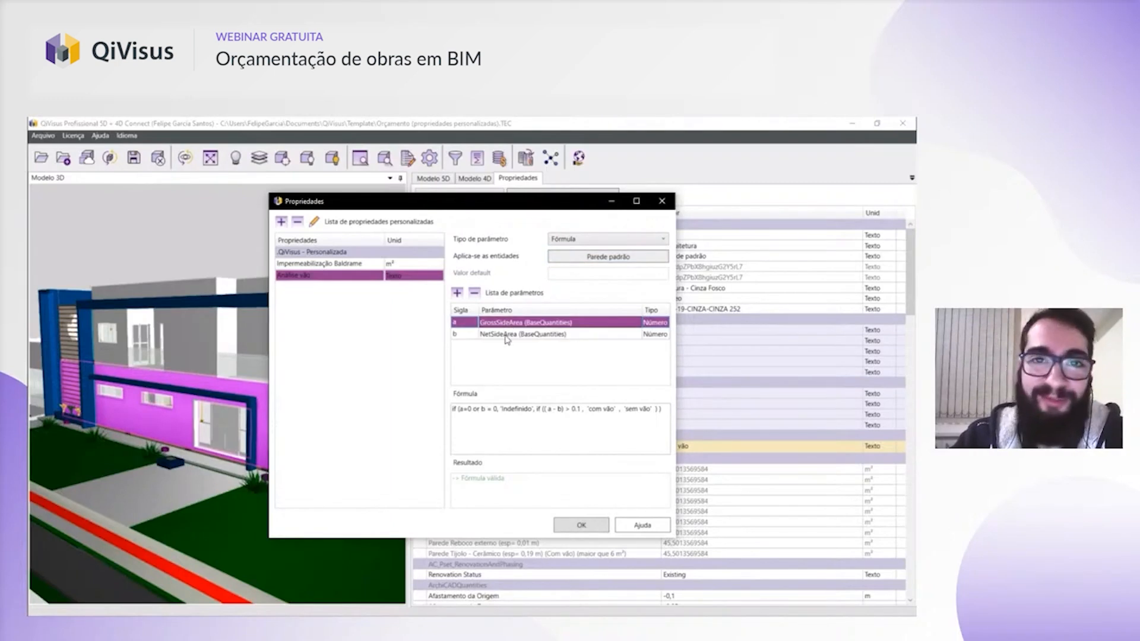
{"action": "left_click", "coordinate": [510, 334]}
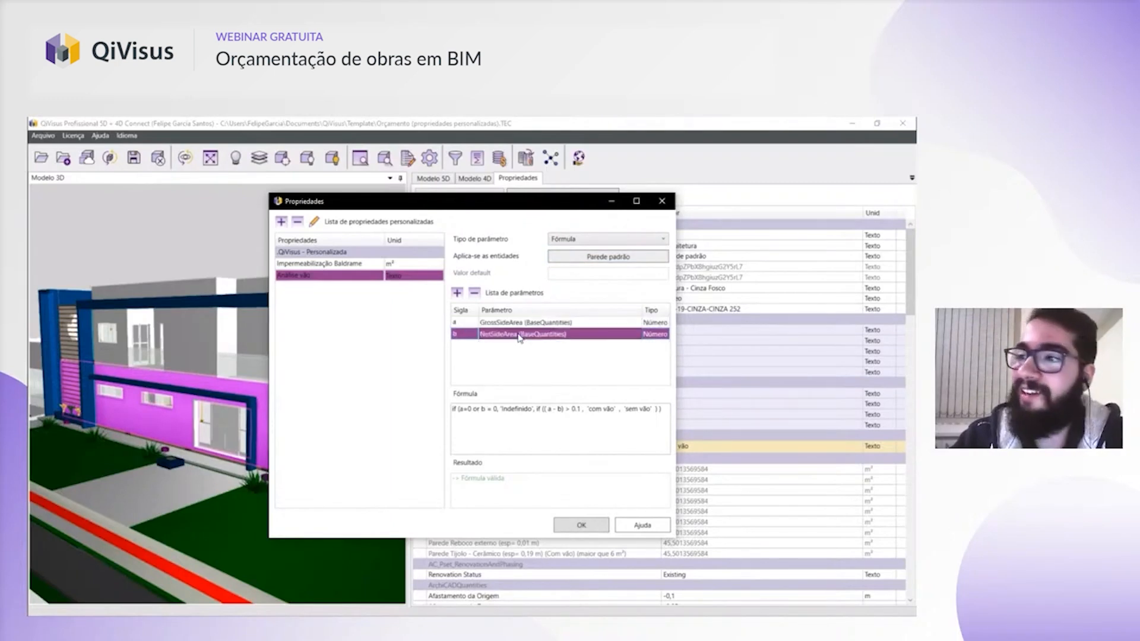
- Examine the Análise vão formula that separates 'com vão' from 'sem vão' walls, and close the custom properties
{"action": "left_click_drag", "start_coordinate": [453, 409], "coordinate": [665, 410]}
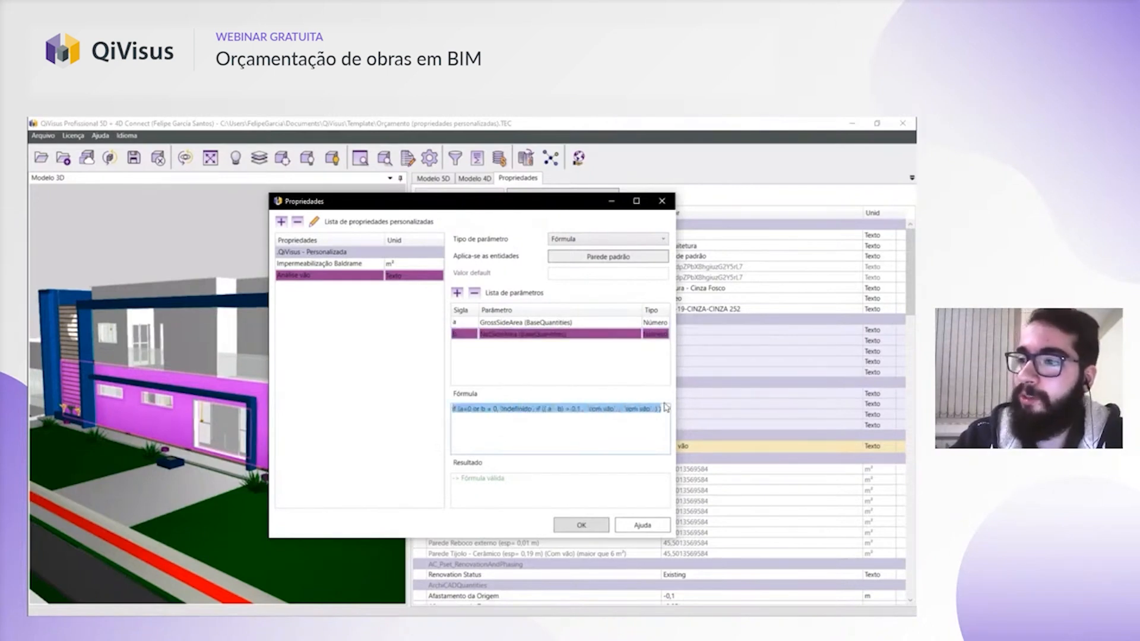
{"action": "left_click", "coordinate": [616, 414]}
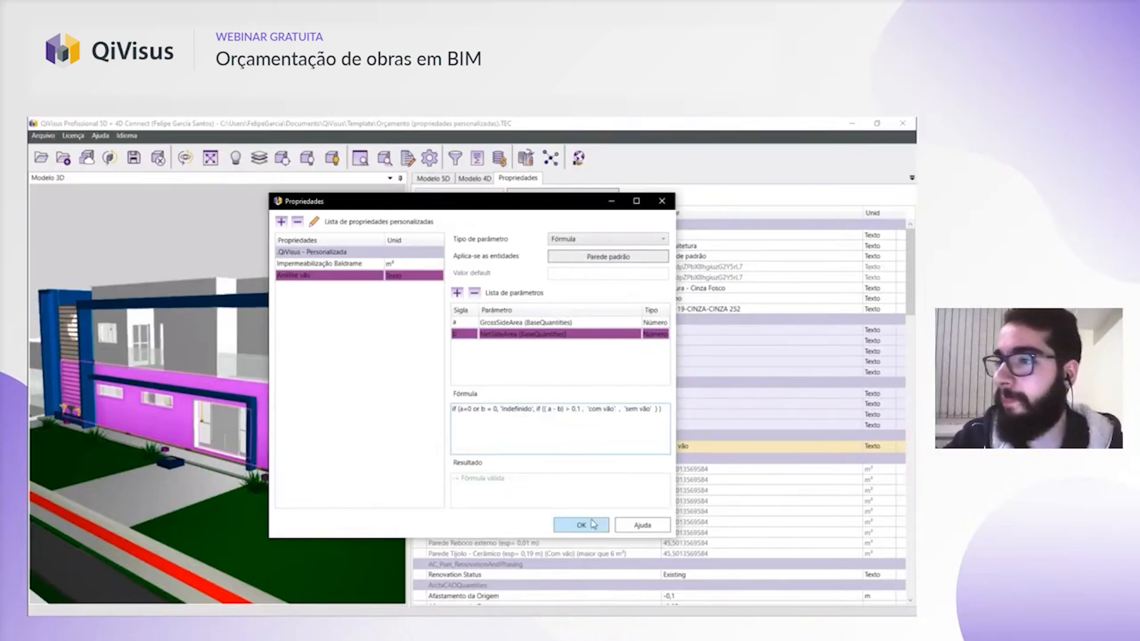
{"action": "left_click", "coordinate": [592, 523]}
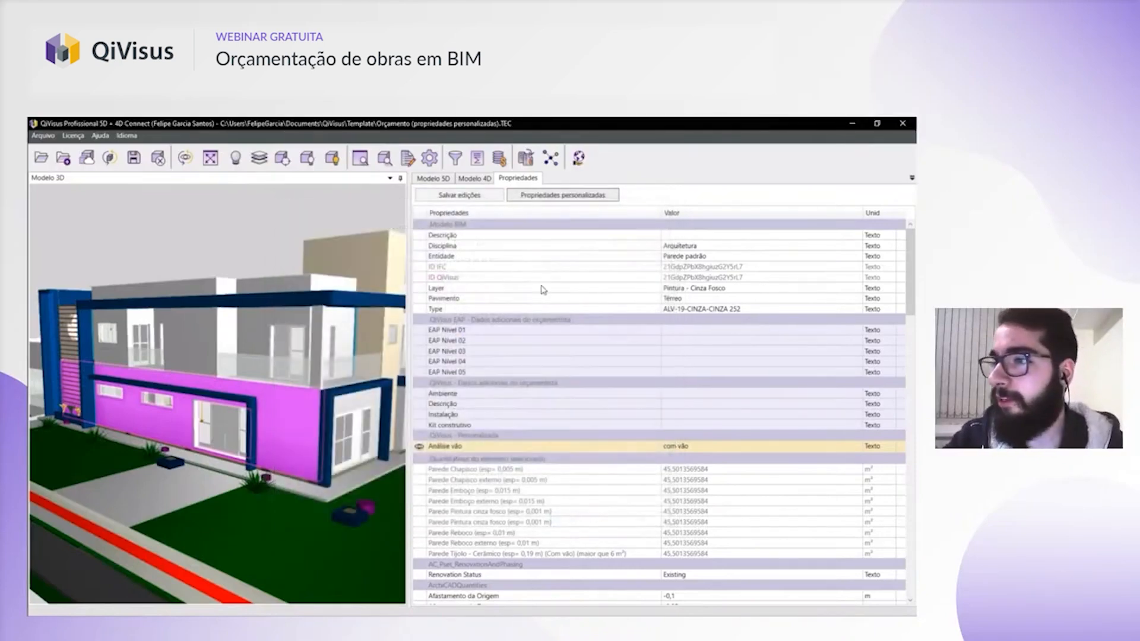
- Highlight the Térreo level's Construção das paredes group from the 5D quantity list and show the properties of its walls
{"action": "left_click", "coordinate": [436, 177]}
{"action": "left_click", "coordinate": [503, 319]}
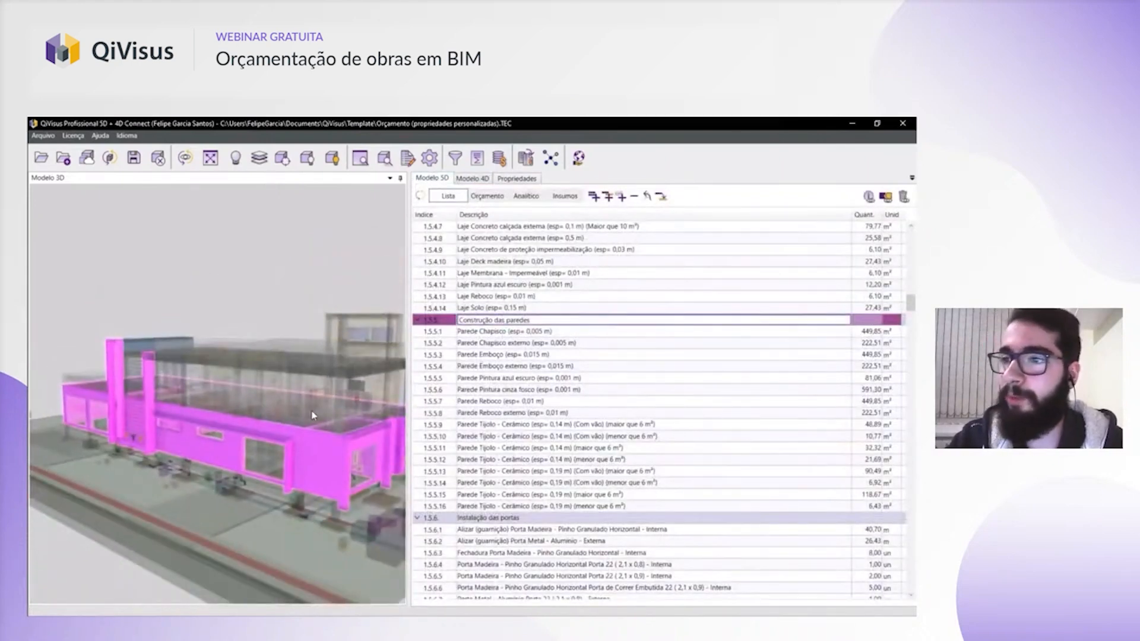
{"action": "middle_click_drag", "start_coordinate": [293, 409], "coordinate": [275, 424]}
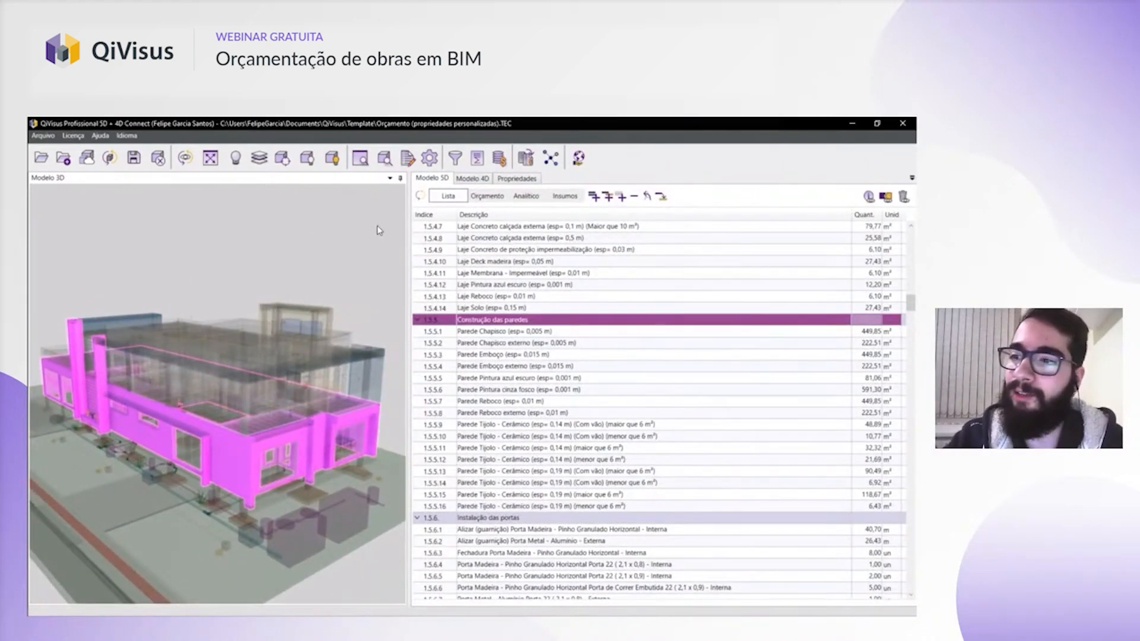
{"action": "left_click", "coordinate": [516, 178]}
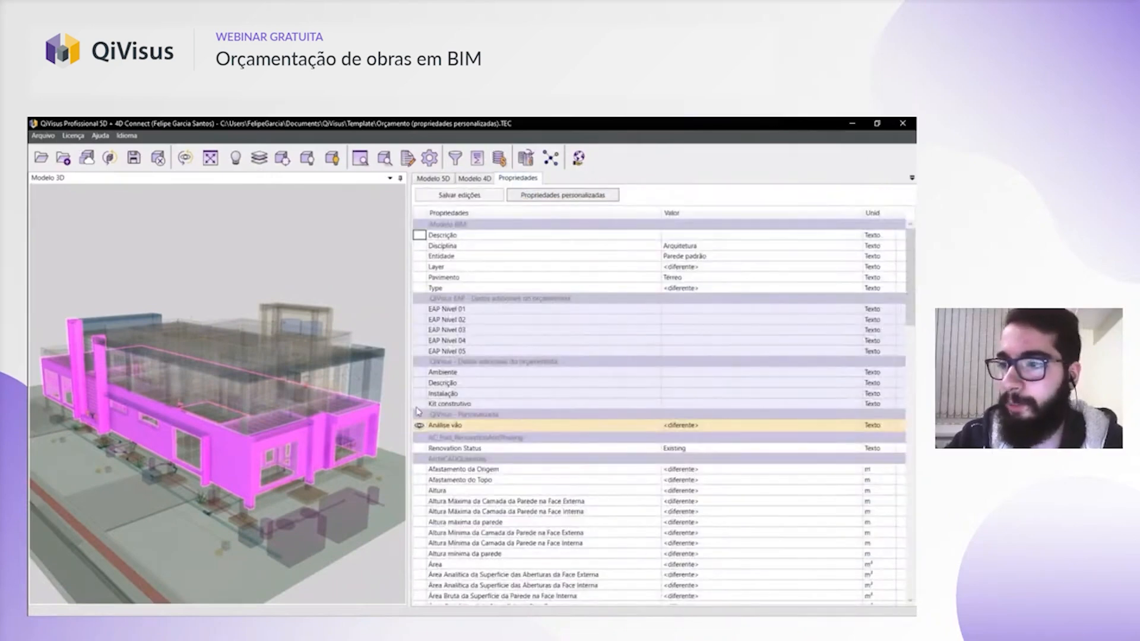
- Review the Análise vão formula results for all the highlighted walls, and close the results list
{"action": "left_click", "coordinate": [419, 425]}
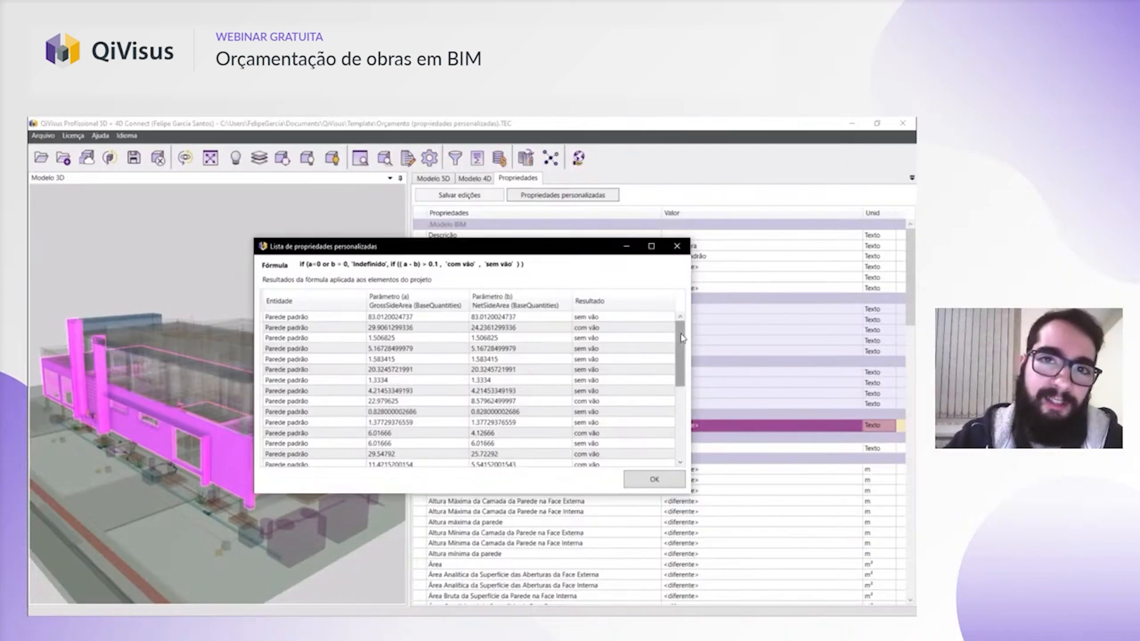
{"action": "left_click_drag", "start_coordinate": [325, 317], "coordinate": [327, 347]}
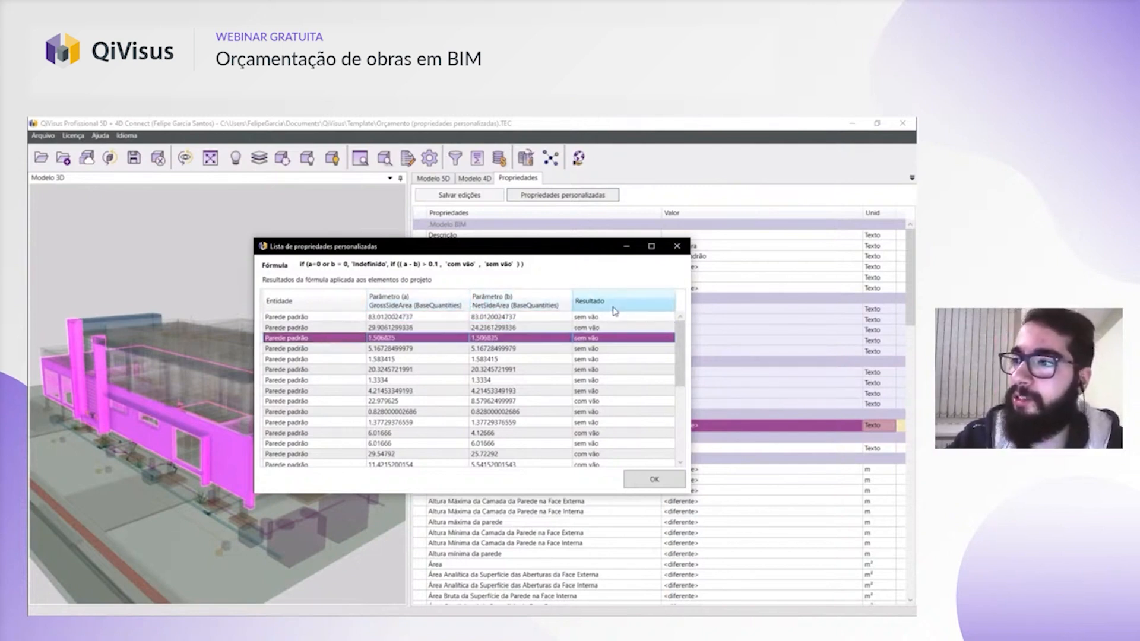
{"action": "scroll", "coordinate": [676, 336], "scroll_direction": "down", "scroll_amount": 3}
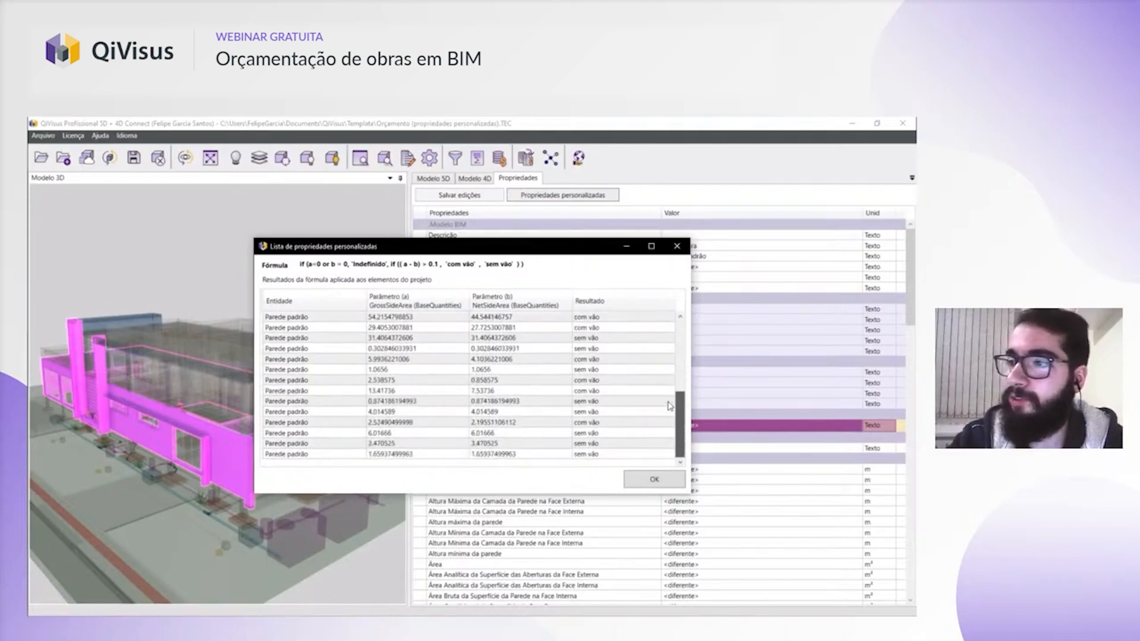
{"action": "scroll", "coordinate": [668, 404], "scroll_direction": "up", "scroll_amount": 3}
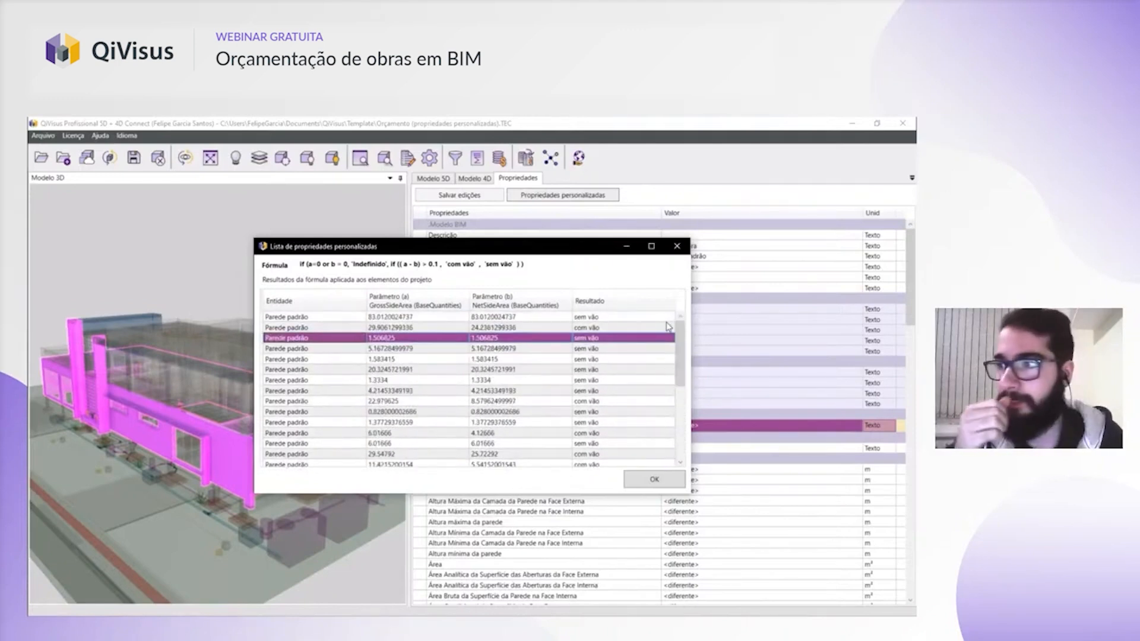
{"action": "left_click", "coordinate": [677, 246]}
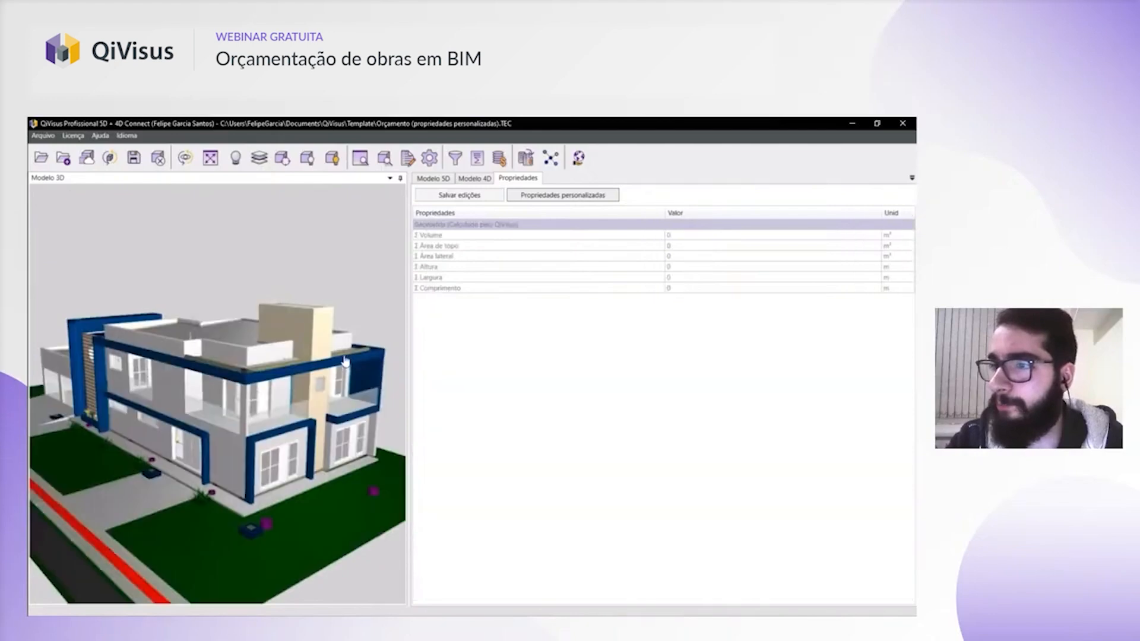
- Select the ground-floor facade wall and review the Impermeabilização Baldrame custom property's parameters: Área de topo, Seção_h and Seção_bw
{"action": "middle_click_drag", "start_coordinate": [345, 360], "coordinate": [340, 357]}
{"action": "scroll", "coordinate": [340, 357], "scroll_direction": "down", "scroll_amount": 1}
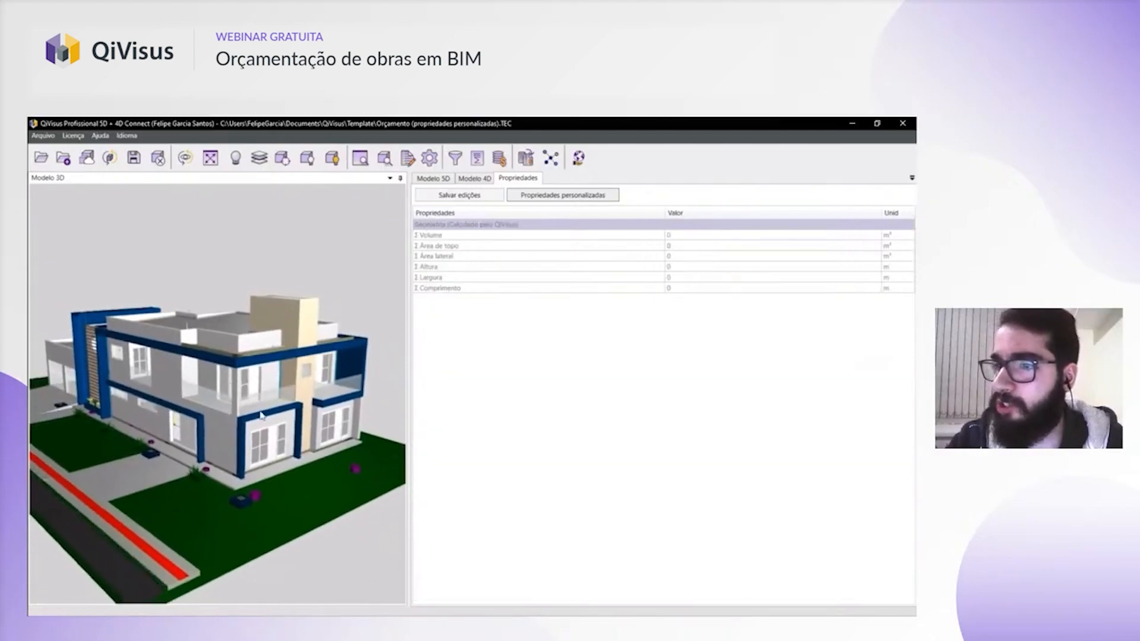
{"action": "left_click", "coordinate": [224, 433]}
{"action": "left_click", "coordinate": [563, 195]}
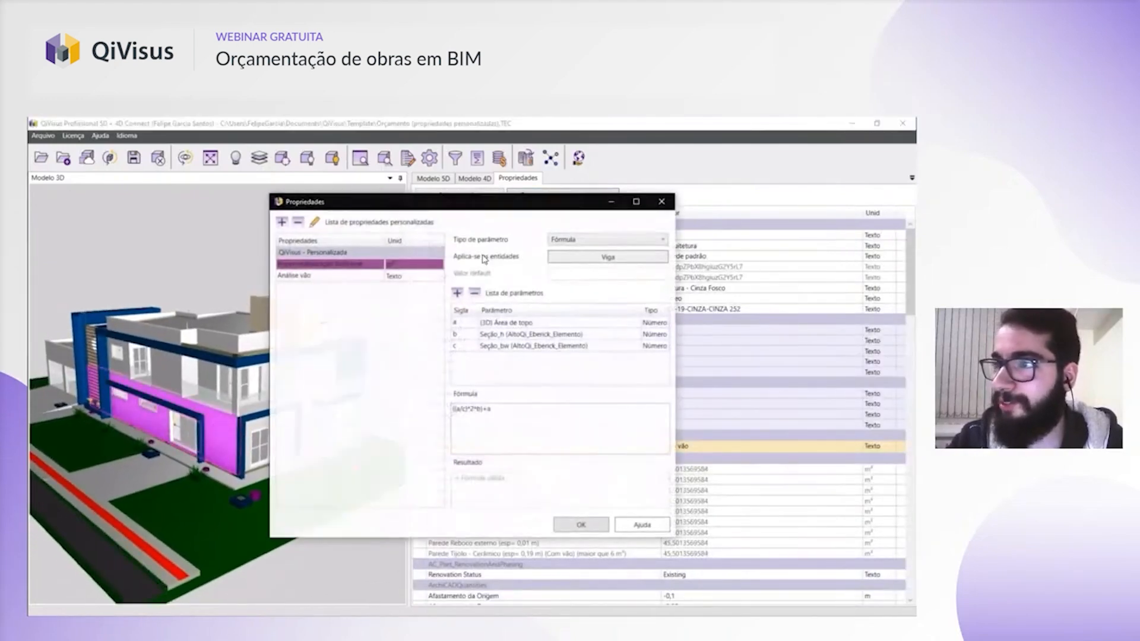
{"action": "left_click", "coordinate": [310, 275]}
{"action": "left_click", "coordinate": [321, 264]}
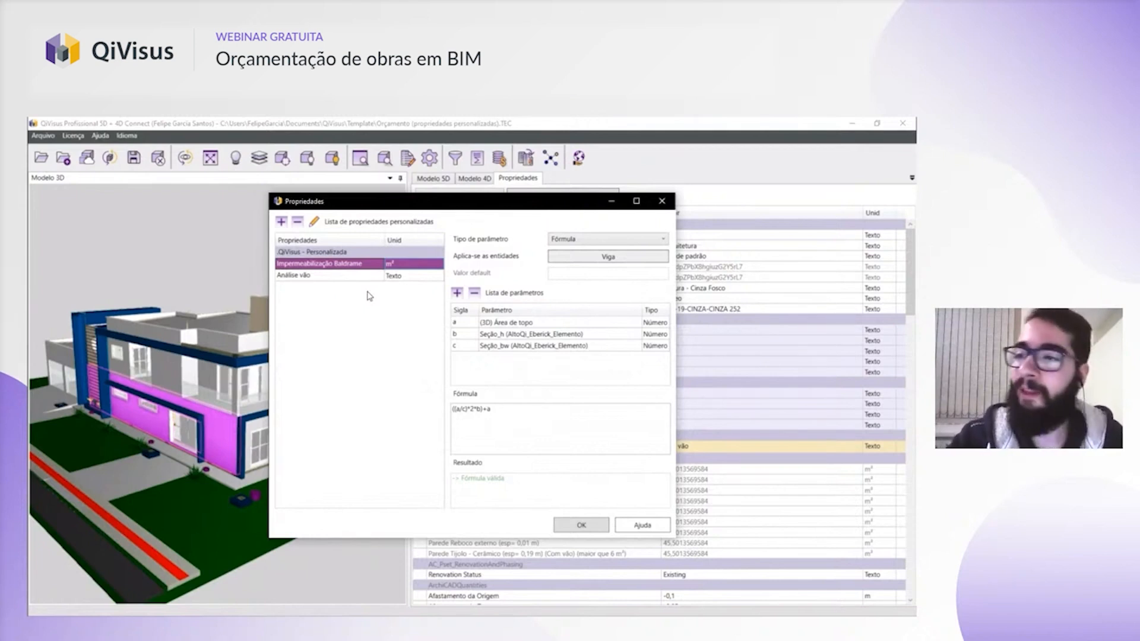
{"action": "left_click", "coordinate": [497, 327]}
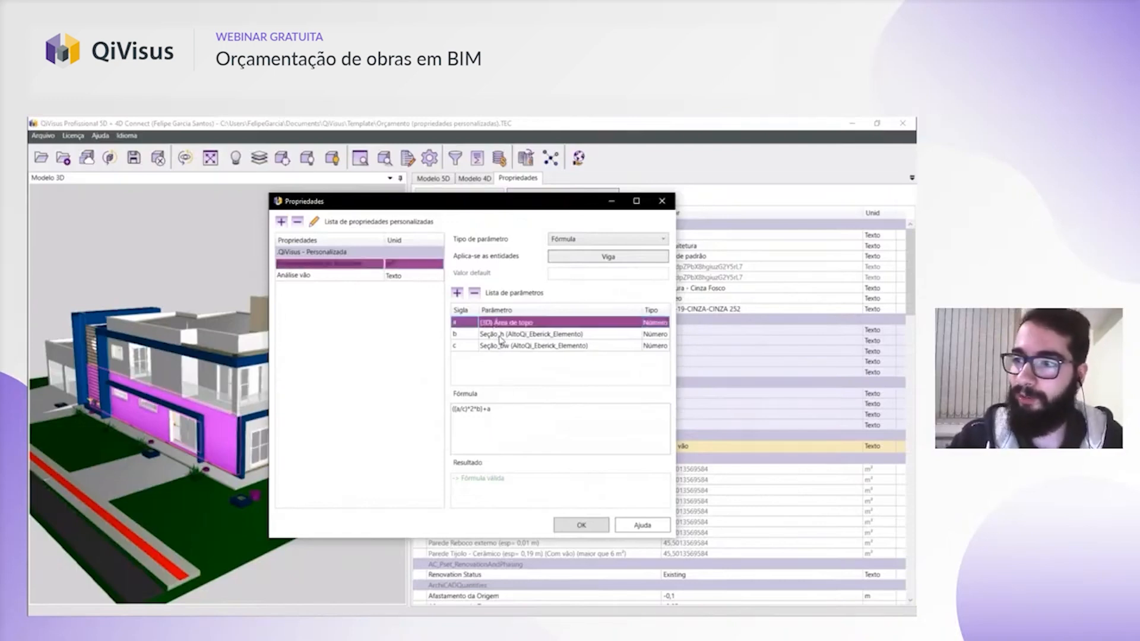
{"action": "left_click", "coordinate": [500, 336]}
{"action": "left_click", "coordinate": [501, 348]}
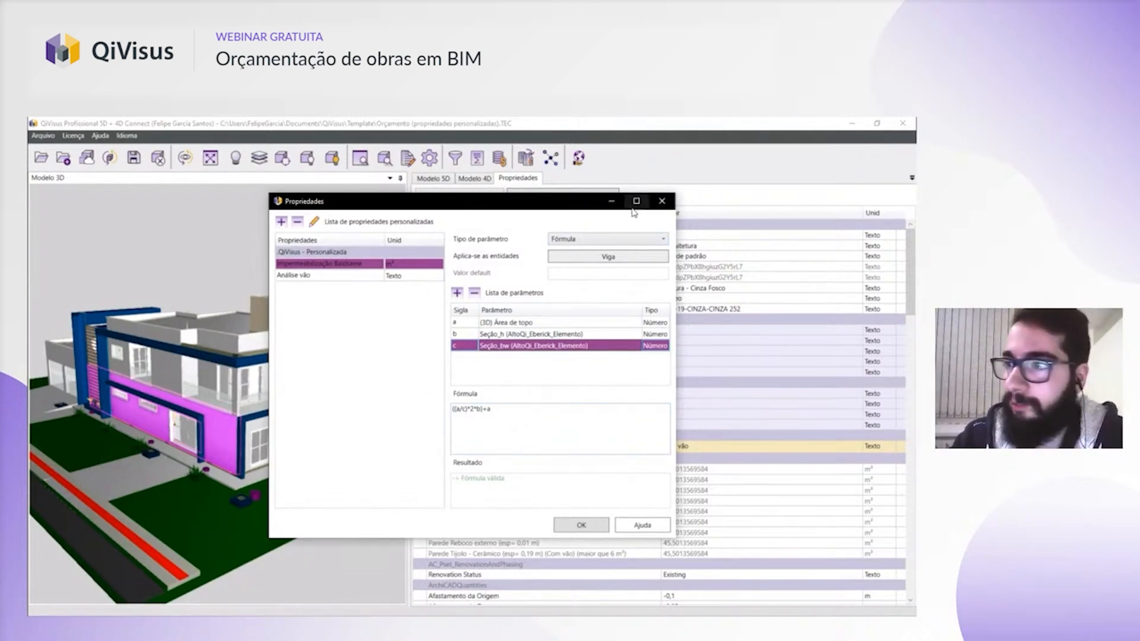
{"action": "left_click", "coordinate": [661, 201]}
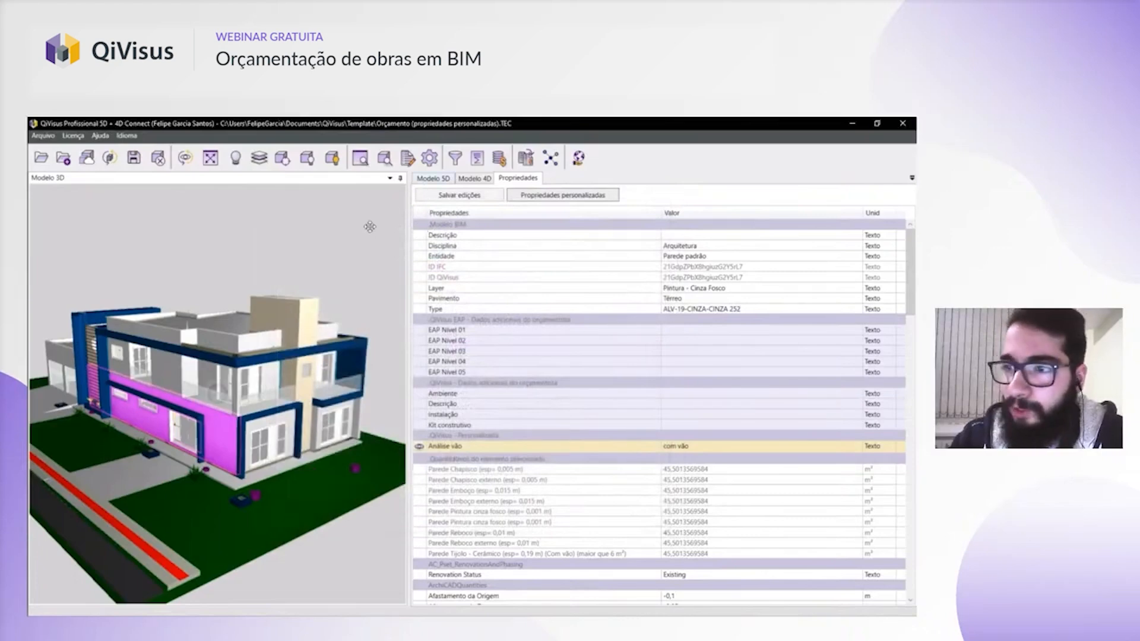
- Deactivate the Arquitetura and Instalações IFC models in the project settings, and regenerate the quantity list for the Estrutura model only
{"action": "left_click", "coordinate": [357, 279]}
{"action": "left_click", "coordinate": [434, 178]}
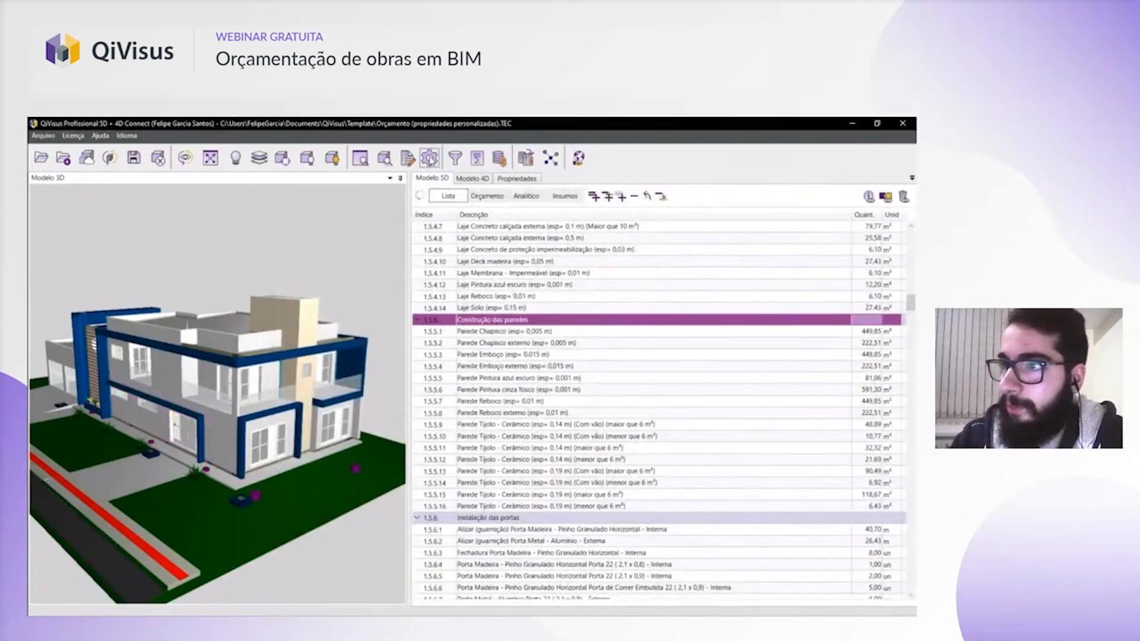
{"action": "left_click", "coordinate": [429, 157]}
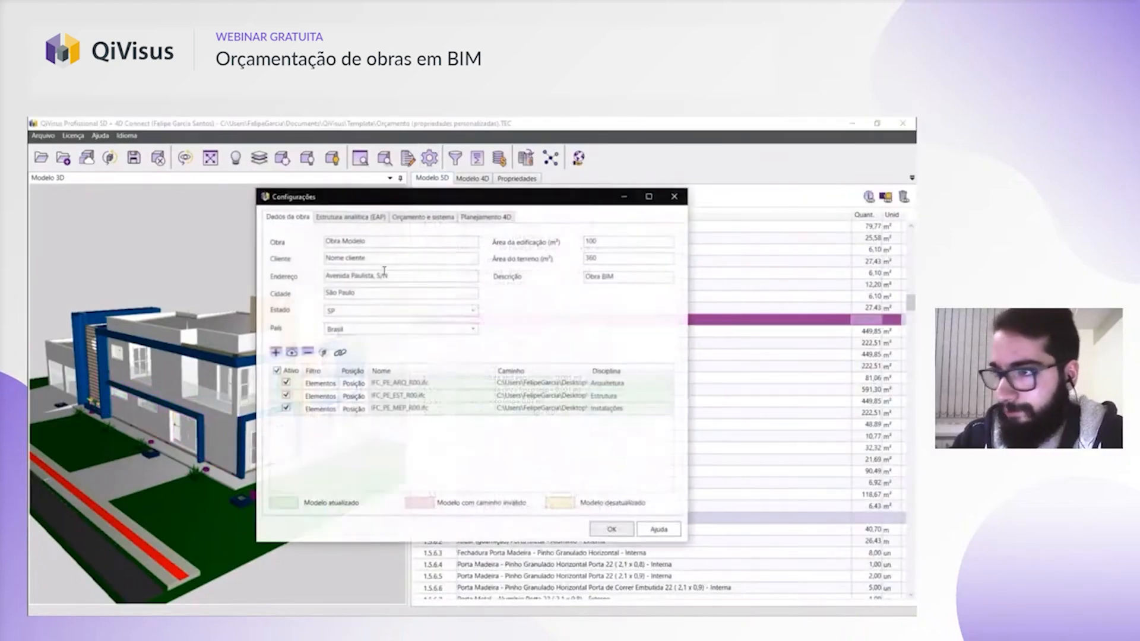
{"action": "left_click", "coordinate": [286, 383]}
{"action": "left_click", "coordinate": [286, 408]}
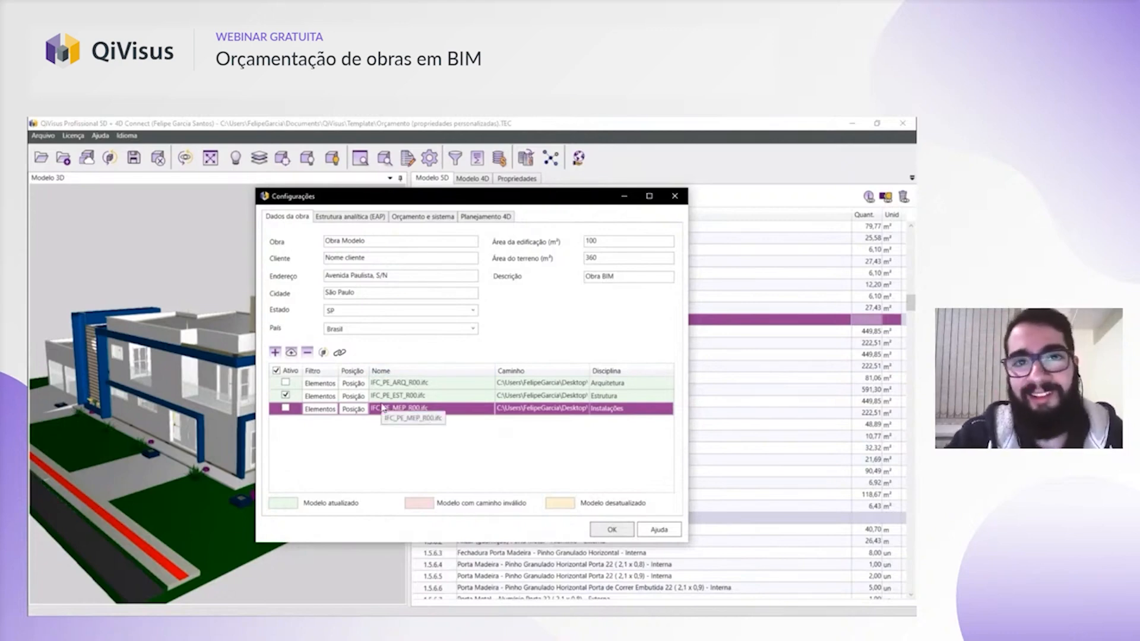
{"action": "left_click", "coordinate": [611, 530]}
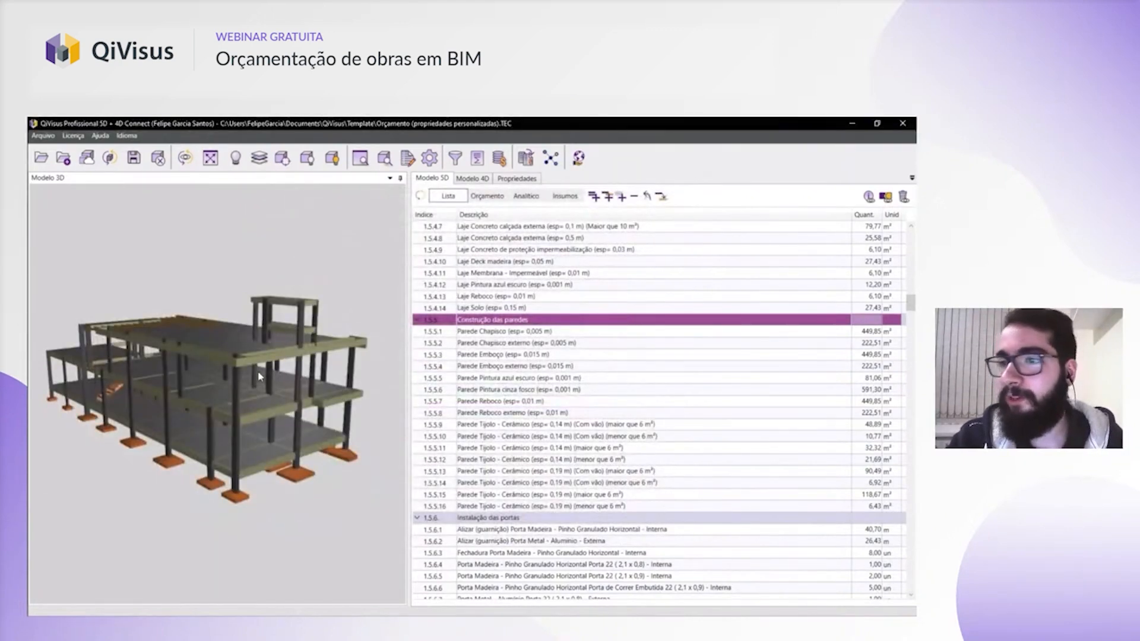
{"action": "middle_click_drag", "start_coordinate": [199, 392], "coordinate": [206, 391]}
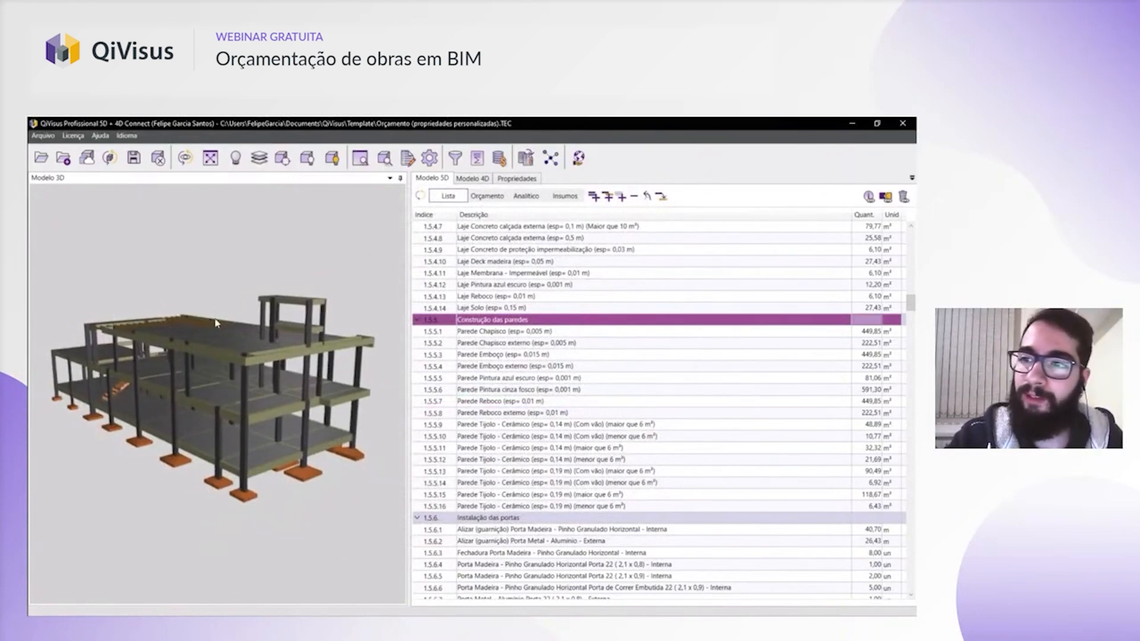
{"action": "left_click", "coordinate": [420, 197]}
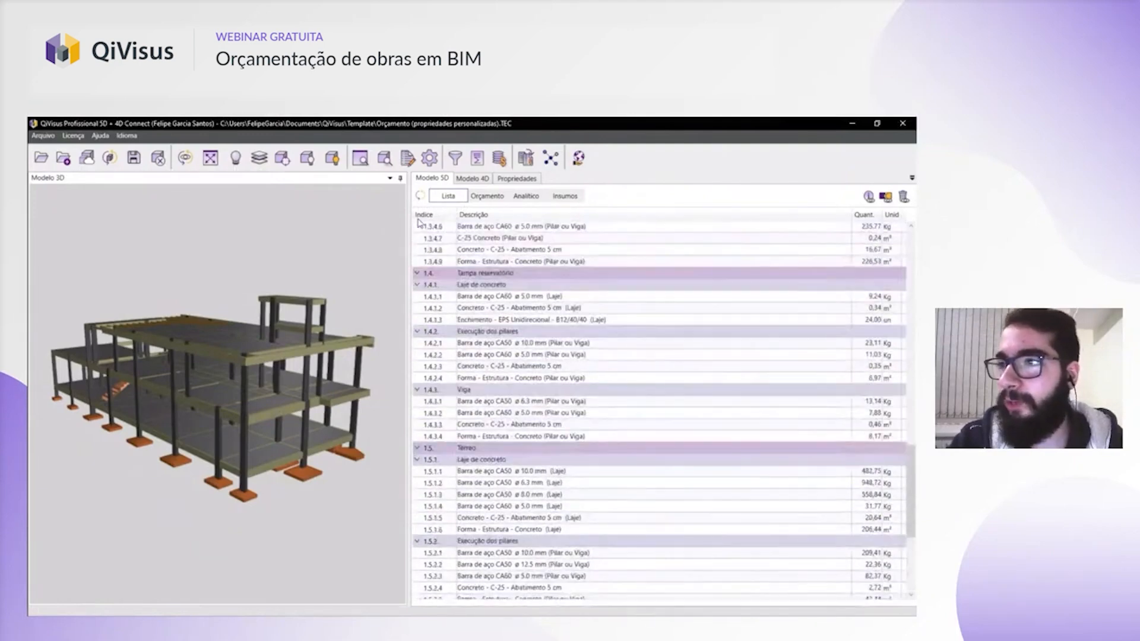
- Review the Estrutura quantity list, highlighting the Térreo level and its Viga group in the 3D model
{"action": "scroll", "coordinate": [472, 267], "scroll_direction": "up", "scroll_amount": 4}
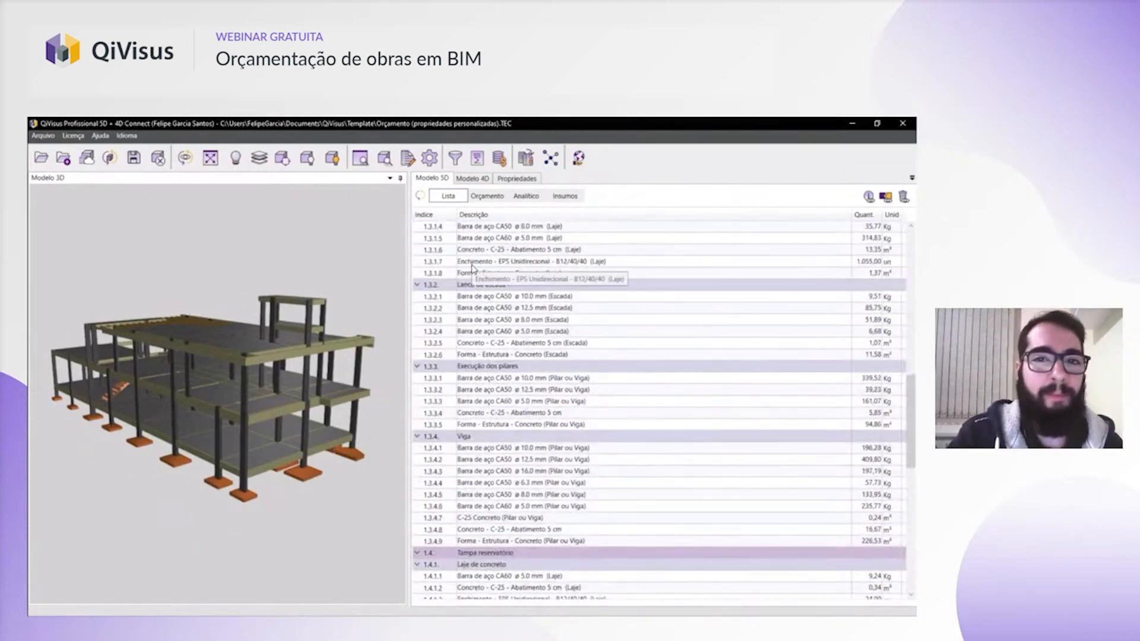
{"action": "scroll", "coordinate": [473, 269], "scroll_direction": "up", "scroll_amount": 3}
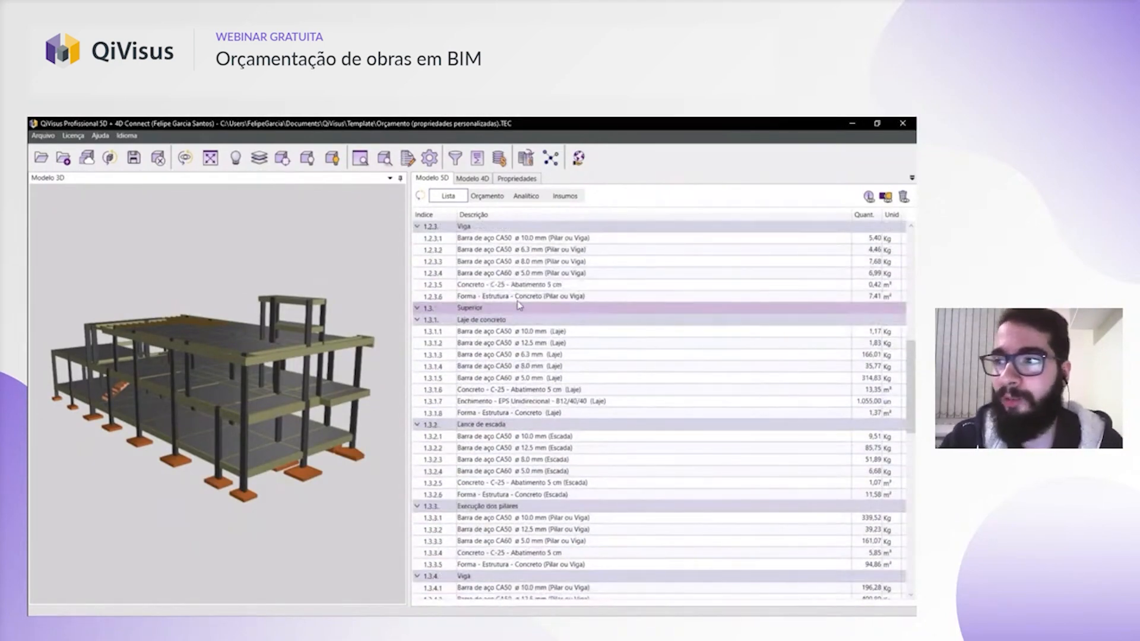
{"action": "scroll", "coordinate": [521, 302], "scroll_direction": "down", "scroll_amount": 1}
{"action": "scroll", "coordinate": [522, 303], "scroll_direction": "down", "scroll_amount": 7}
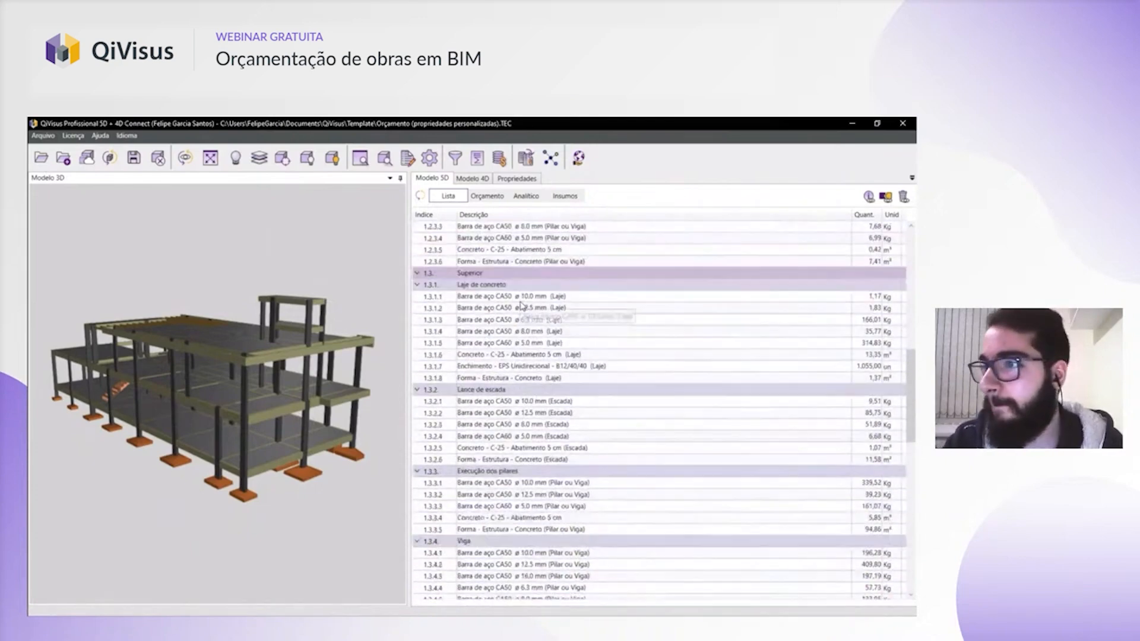
{"action": "scroll", "coordinate": [522, 303], "scroll_direction": "down", "scroll_amount": 6}
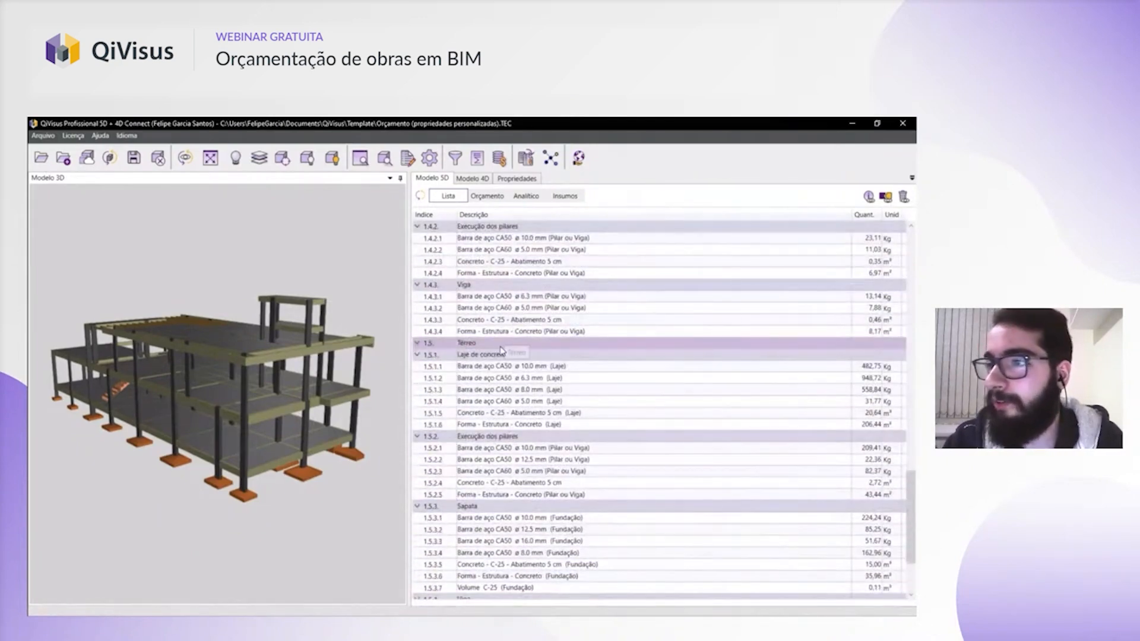
{"action": "left_click", "coordinate": [475, 343]}
{"action": "middle_click_drag", "start_coordinate": [322, 443], "coordinate": [259, 430]}
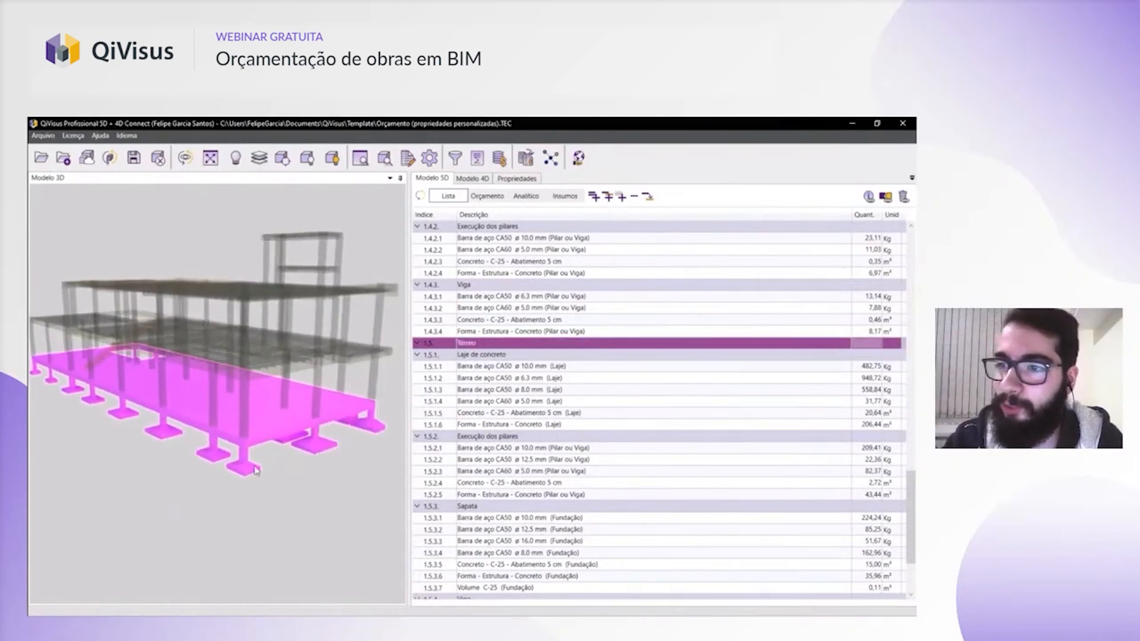
{"action": "scroll", "coordinate": [542, 439], "scroll_direction": "down", "scroll_amount": 3}
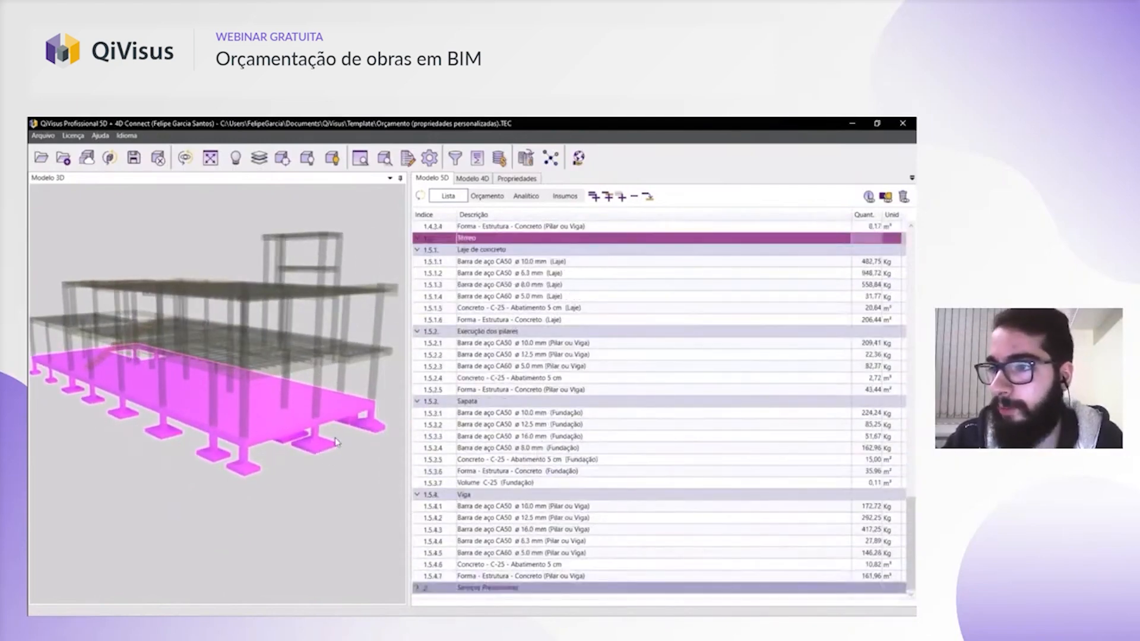
{"action": "left_click", "coordinate": [475, 495]}
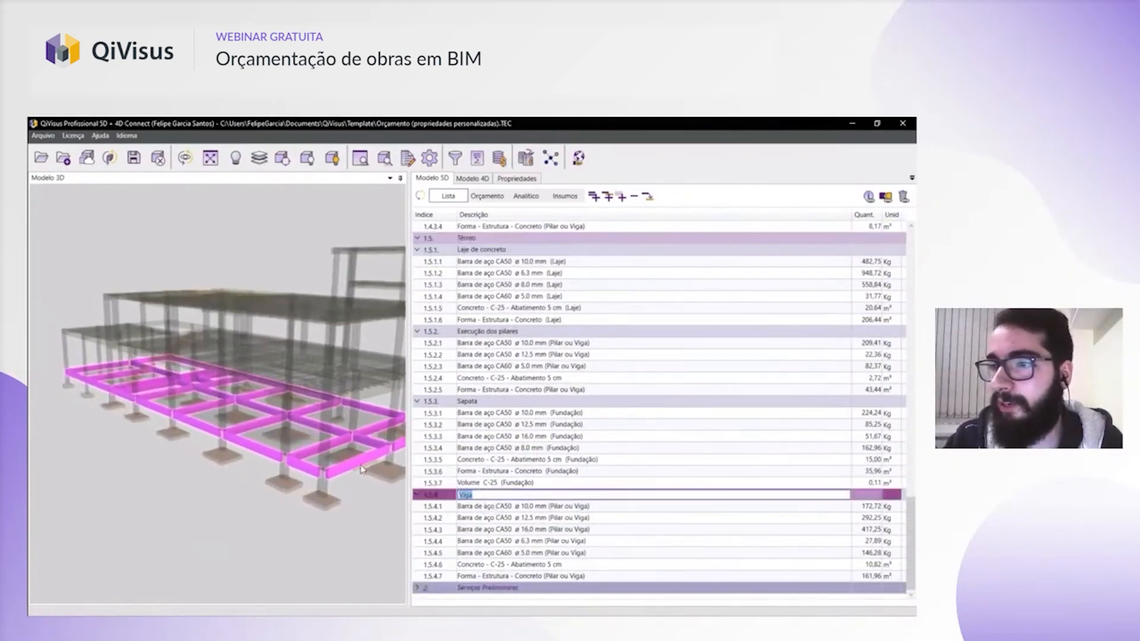
{"action": "middle_click_drag", "start_coordinate": [219, 435], "coordinate": [254, 423]}
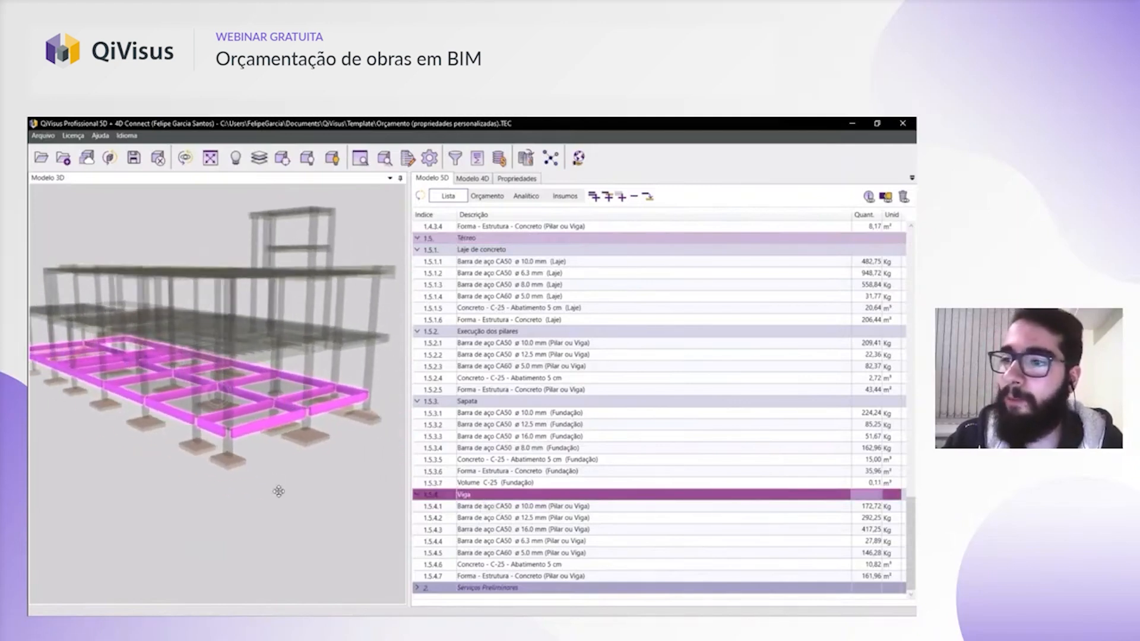
- Select a ground-floor foundation beam, check its Impermeabilização Baldrame property, and return to the Térreo beam formwork item in the quantity list
{"action": "left_click", "coordinate": [280, 488]}
{"action": "left_click", "coordinate": [264, 428]}
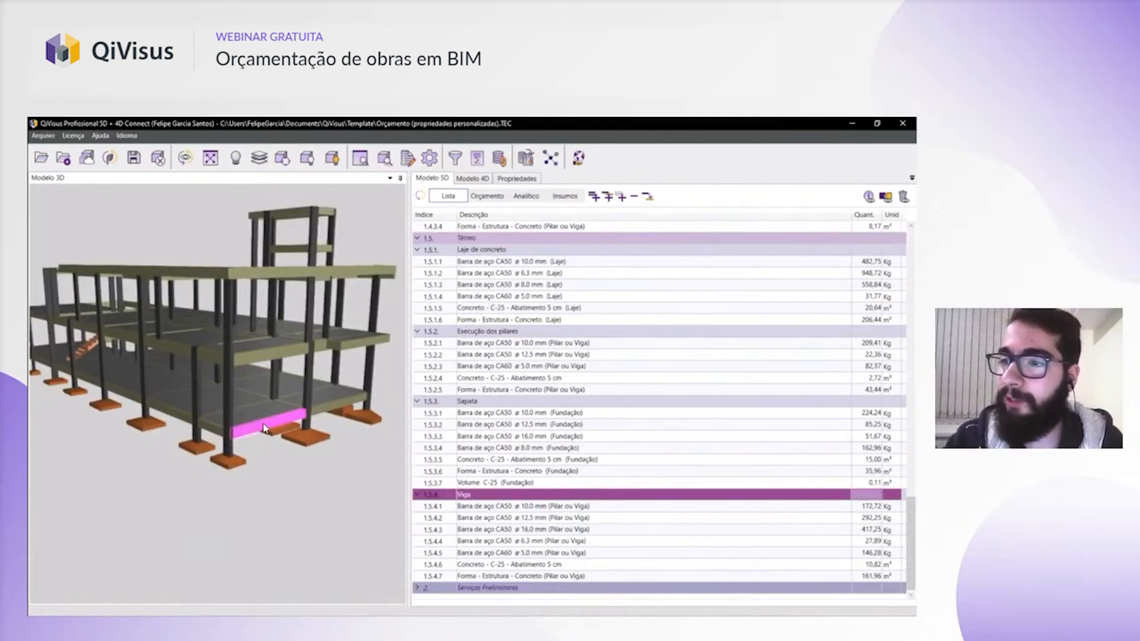
{"action": "left_click", "coordinate": [517, 179]}
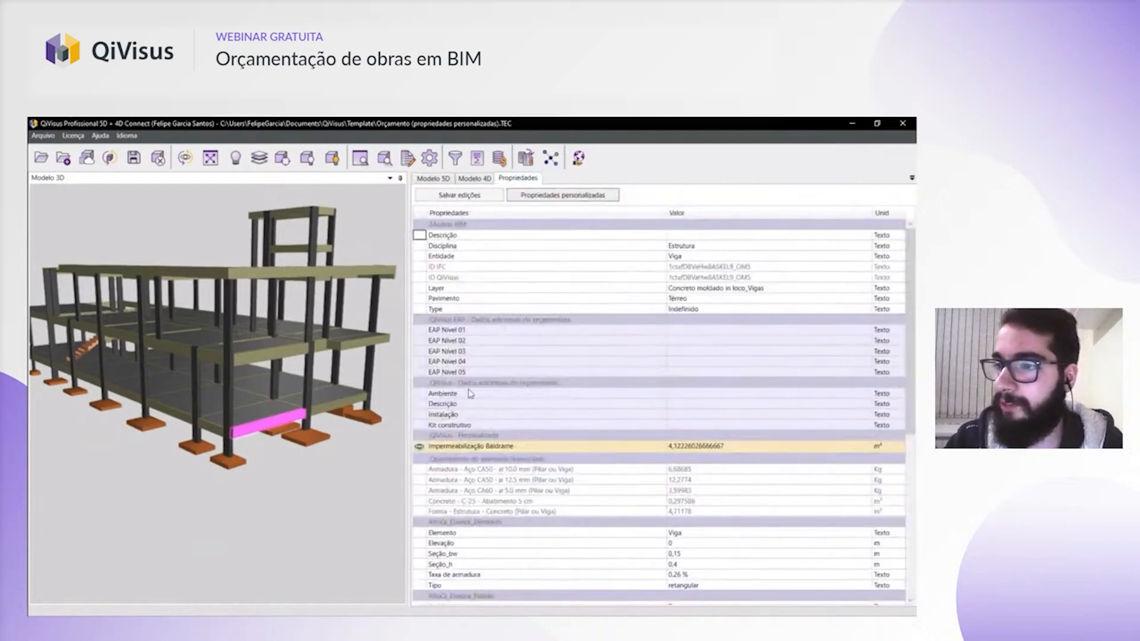
{"action": "left_click", "coordinate": [499, 446]}
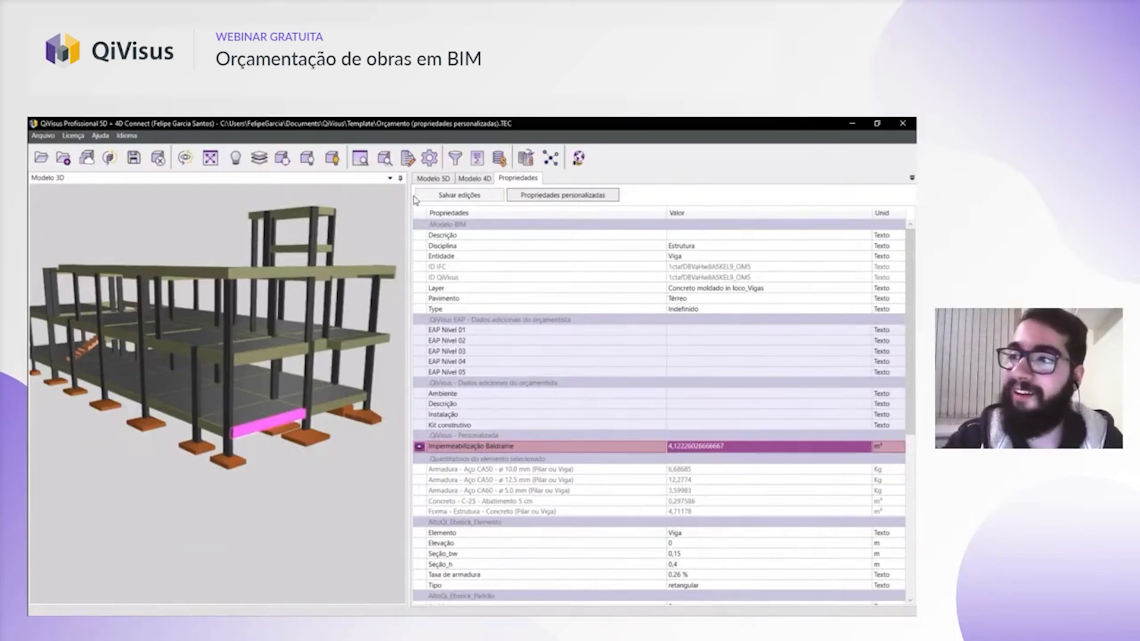
{"action": "left_click", "coordinate": [429, 180]}
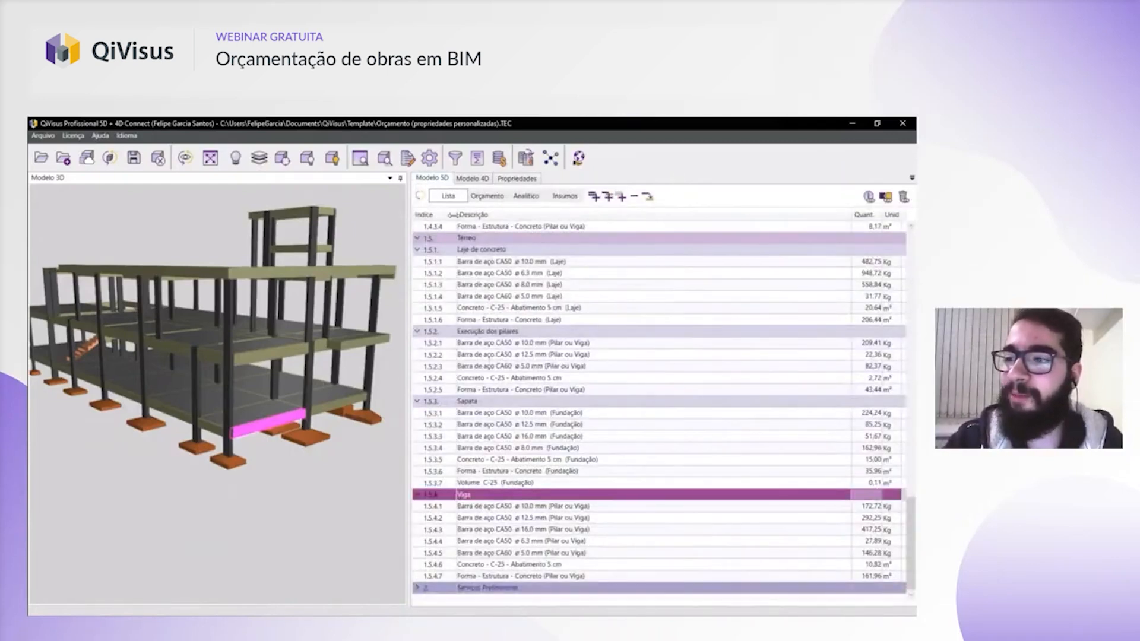
{"action": "left_click", "coordinate": [561, 576]}
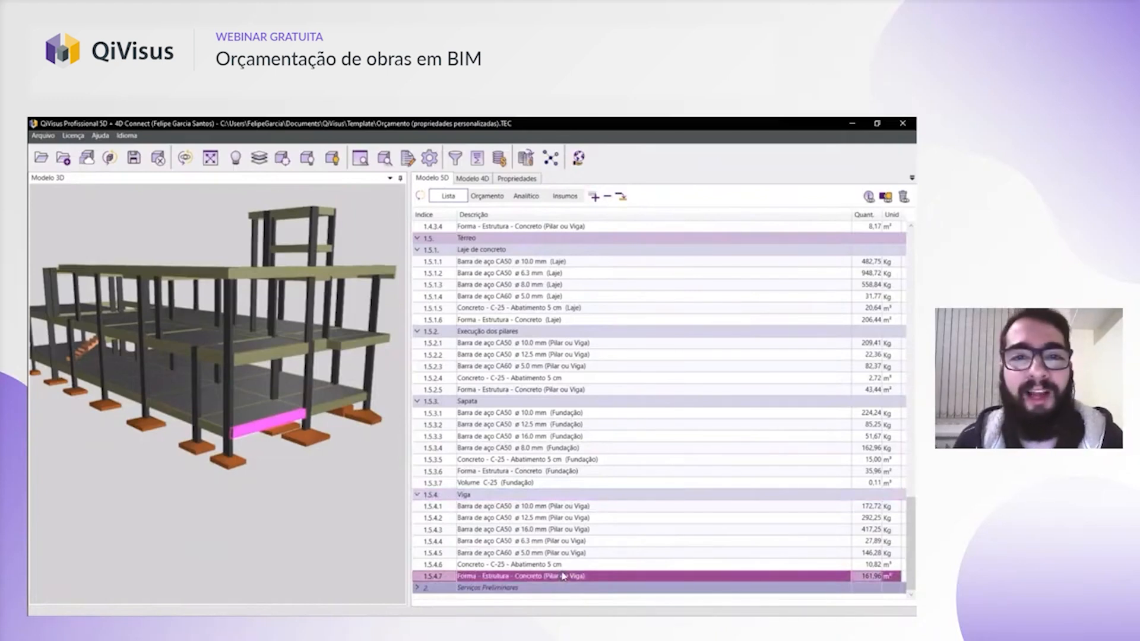
{"action": "left_click", "coordinate": [345, 521]}
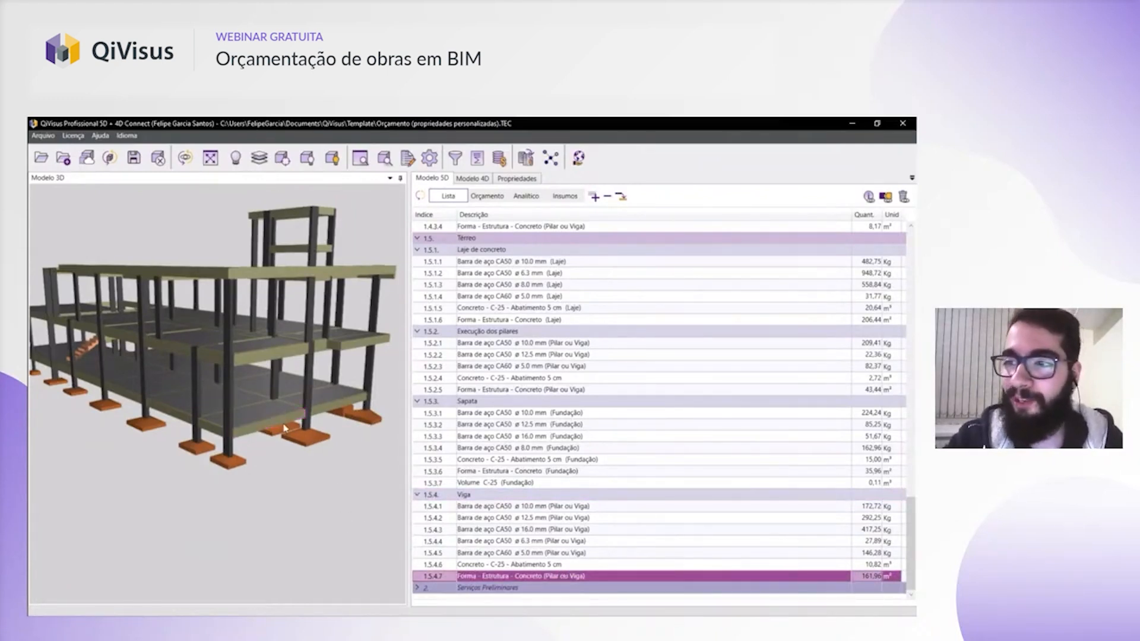
- Open the data extraction filter for the Viga element and select its Impermeabilização baldrame measurement rule
{"action": "middle_click_drag", "start_coordinate": [284, 425], "coordinate": [279, 432]}
{"action": "middle_click_drag", "start_coordinate": [304, 513], "coordinate": [292, 499]}
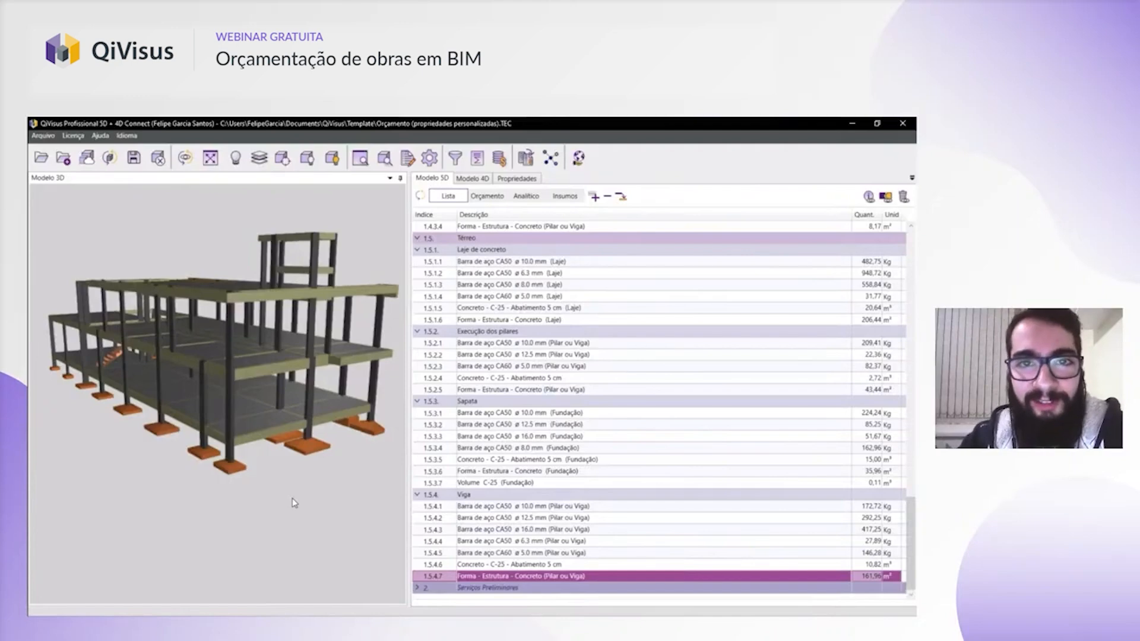
{"action": "middle_click_drag", "start_coordinate": [312, 407], "coordinate": [302, 407]}
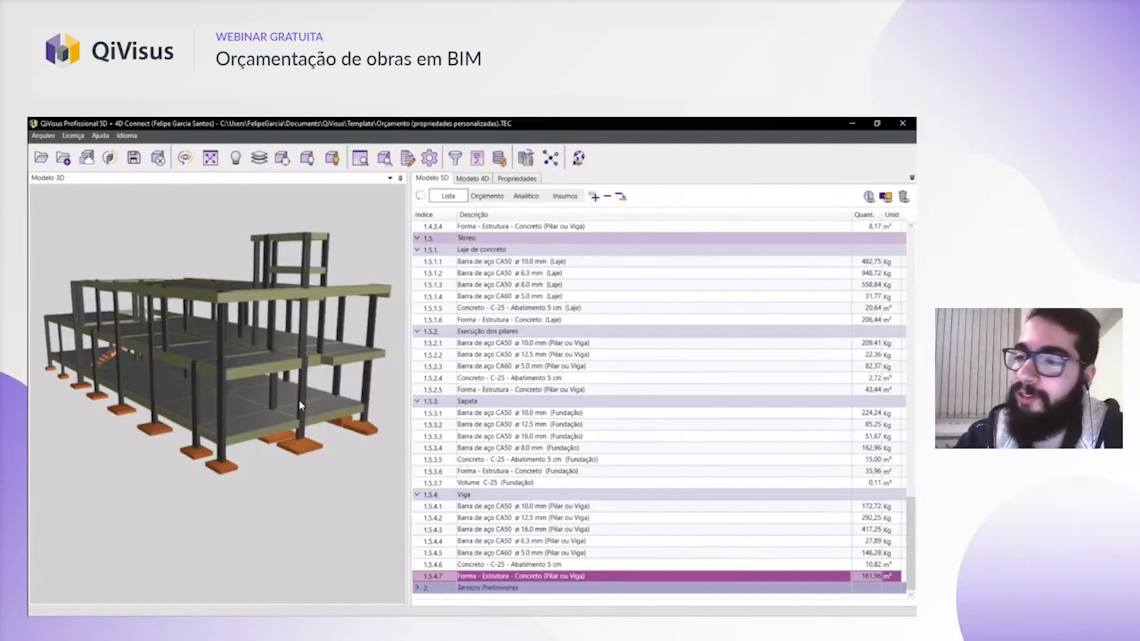
{"action": "left_click", "coordinate": [455, 158]}
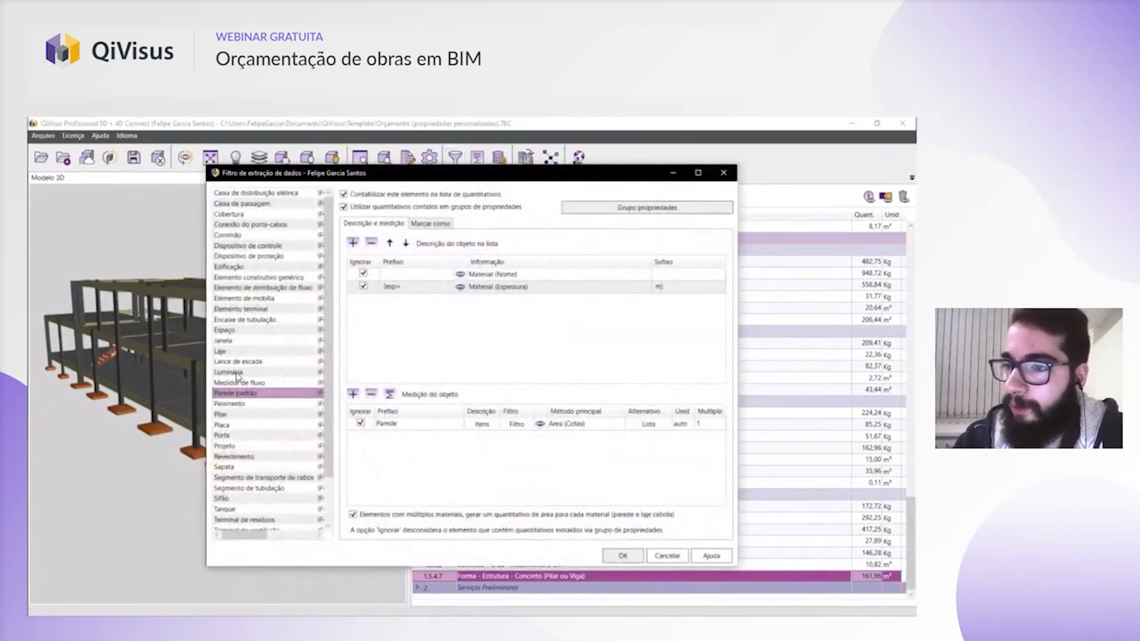
{"action": "scroll", "coordinate": [235, 385], "scroll_direction": "down", "scroll_amount": 3}
{"action": "left_click", "coordinate": [245, 521]}
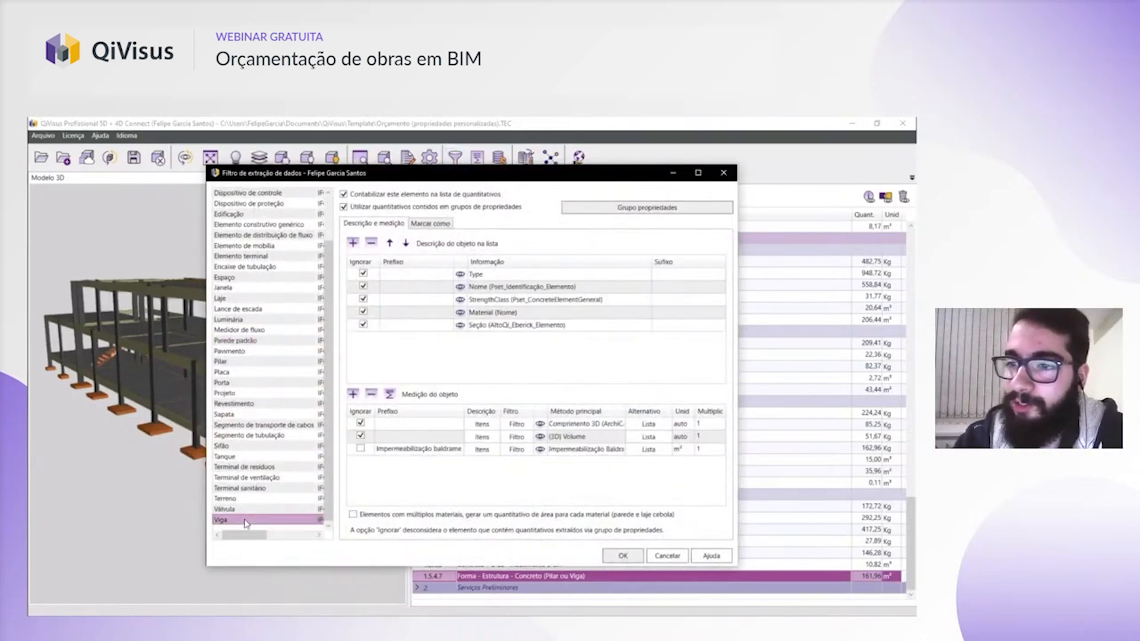
{"action": "left_click", "coordinate": [438, 452]}
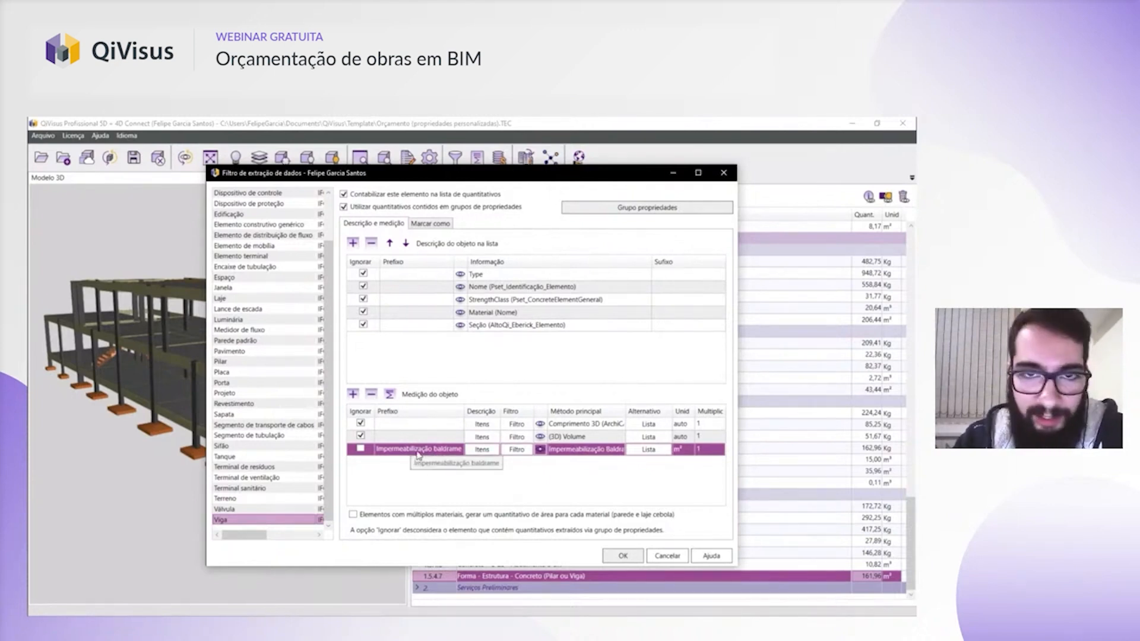
- Restrict the rule to the Térreo storey, Estrutura discipline and Concreto moldado in loco beam layer, and apply the extraction filter
{"action": "left_click", "coordinate": [518, 450]}
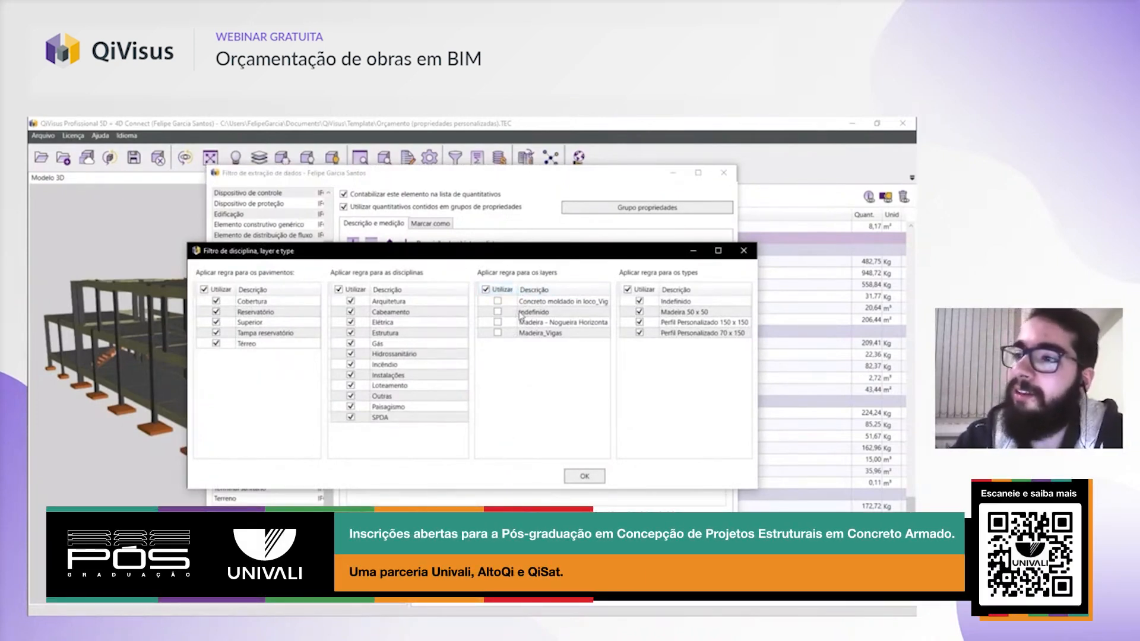
{"action": "left_click", "coordinate": [498, 303]}
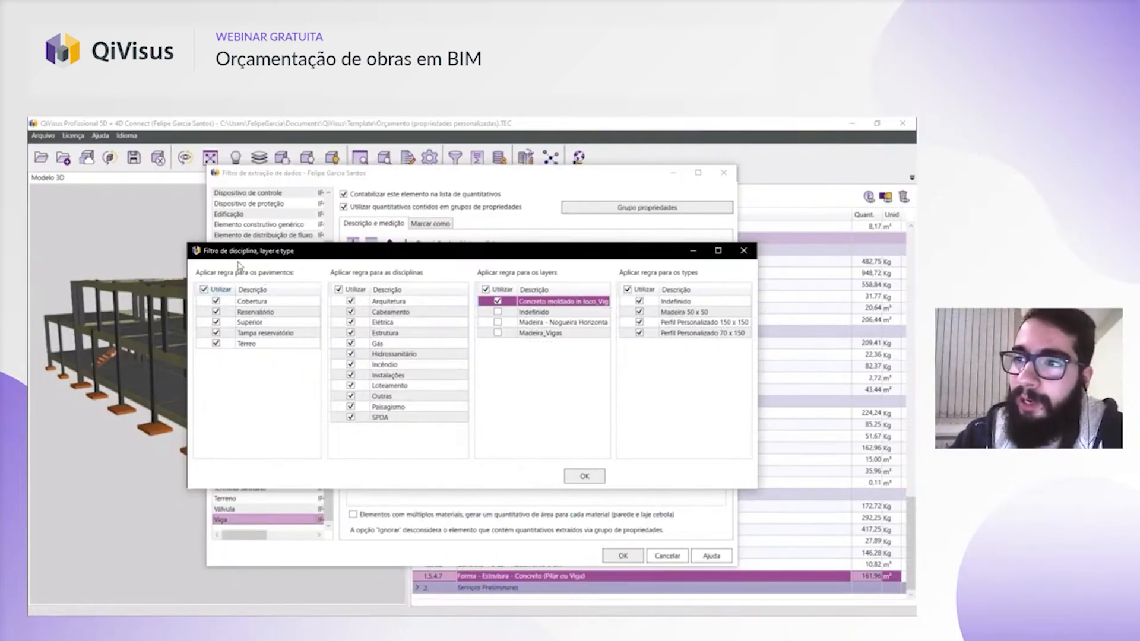
{"action": "left_click", "coordinate": [216, 344]}
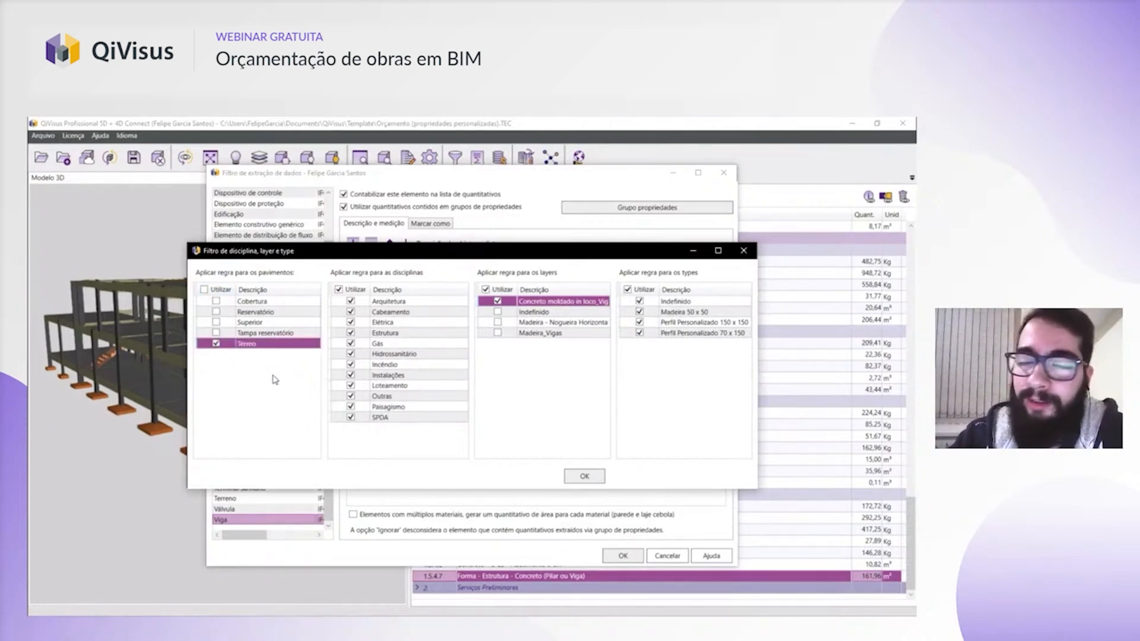
{"action": "left_click", "coordinate": [339, 290]}
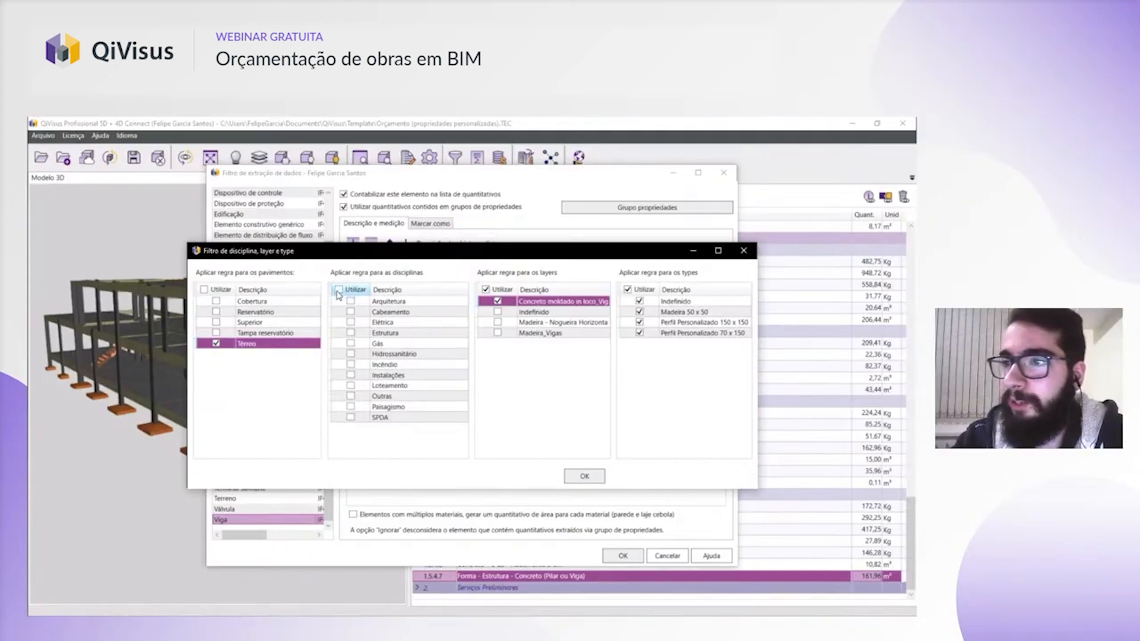
{"action": "left_click", "coordinate": [350, 336]}
{"action": "left_click", "coordinate": [350, 334]}
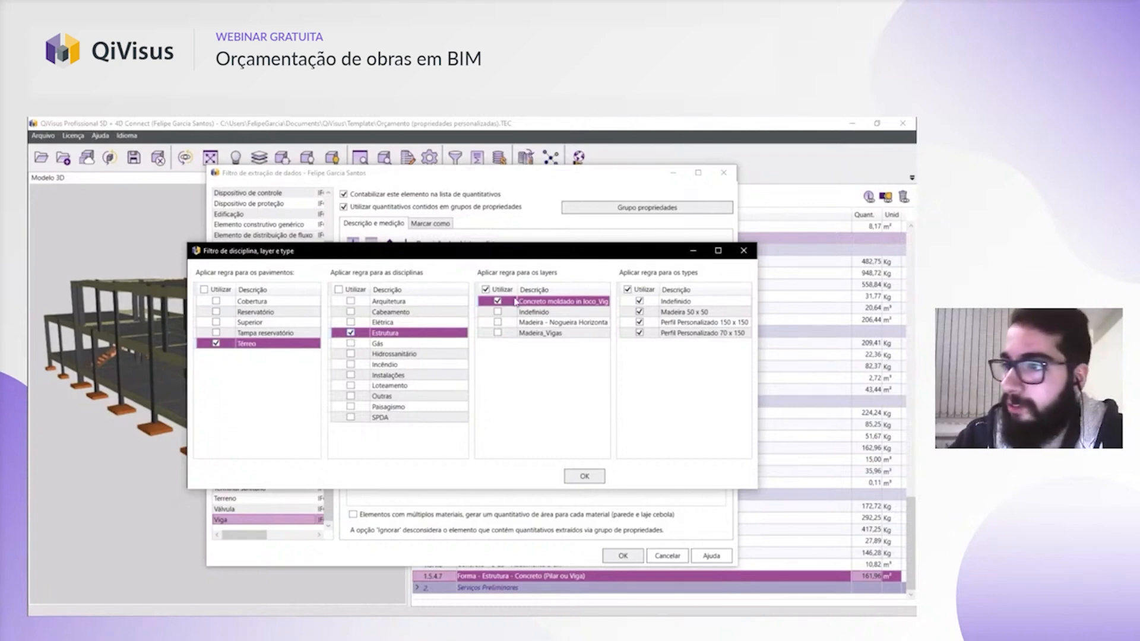
{"action": "left_click", "coordinate": [584, 475]}
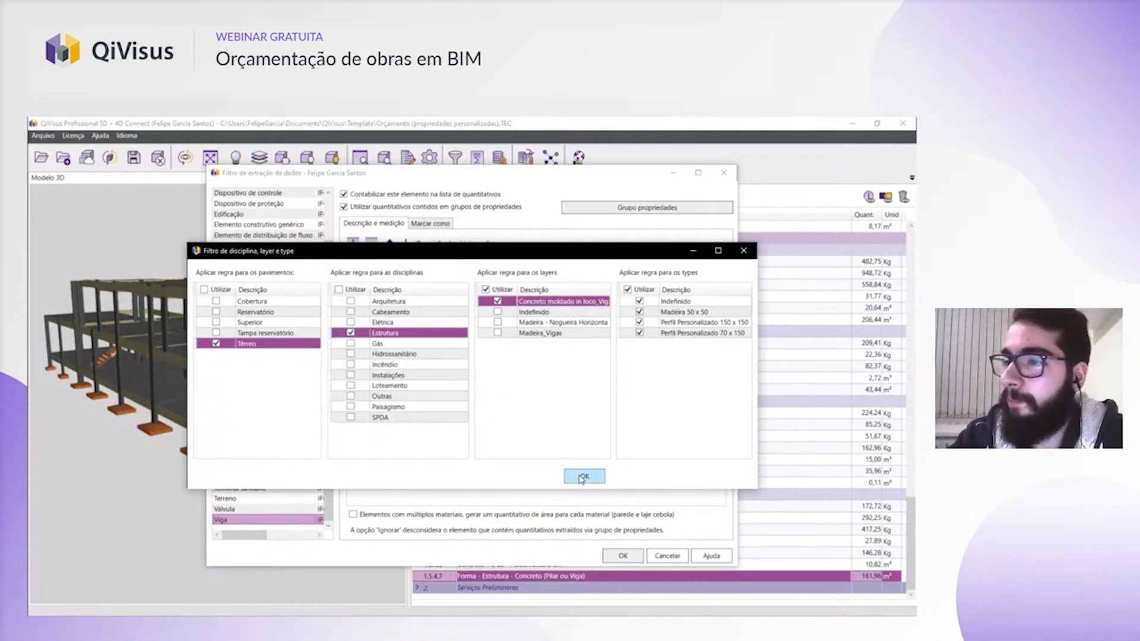
{"action": "left_click", "coordinate": [623, 557]}
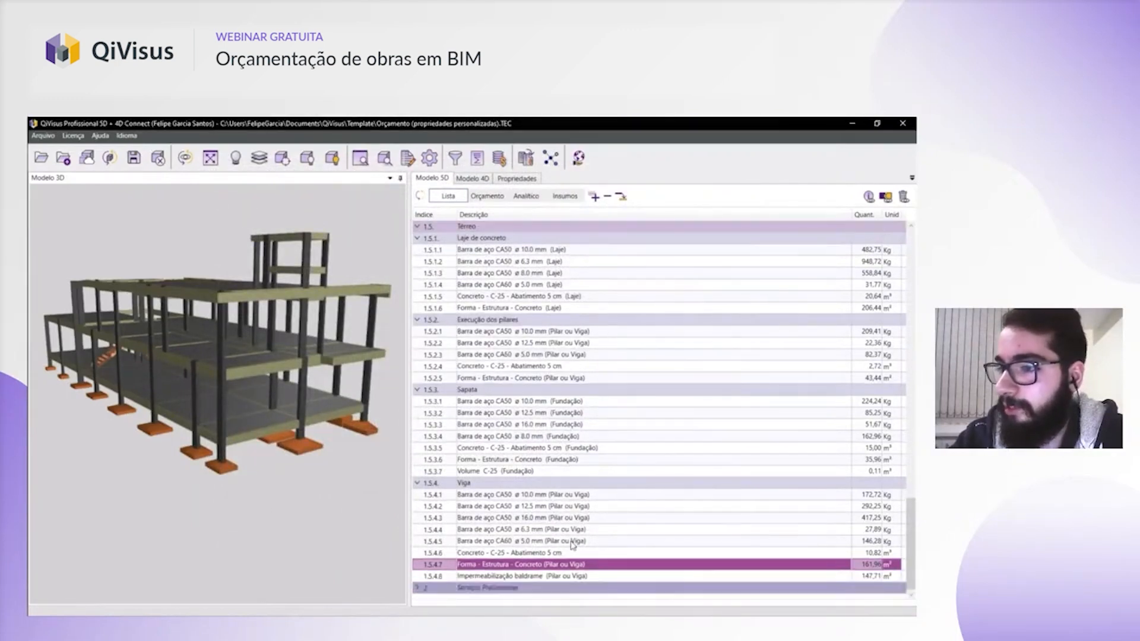
- Highlight the beams counted in the Térreo level's Impermeabilização baldrame item in the 3D model
{"action": "left_click", "coordinate": [569, 577]}
{"action": "left_click_drag", "start_coordinate": [409, 482], "coordinate": [255, 429]}
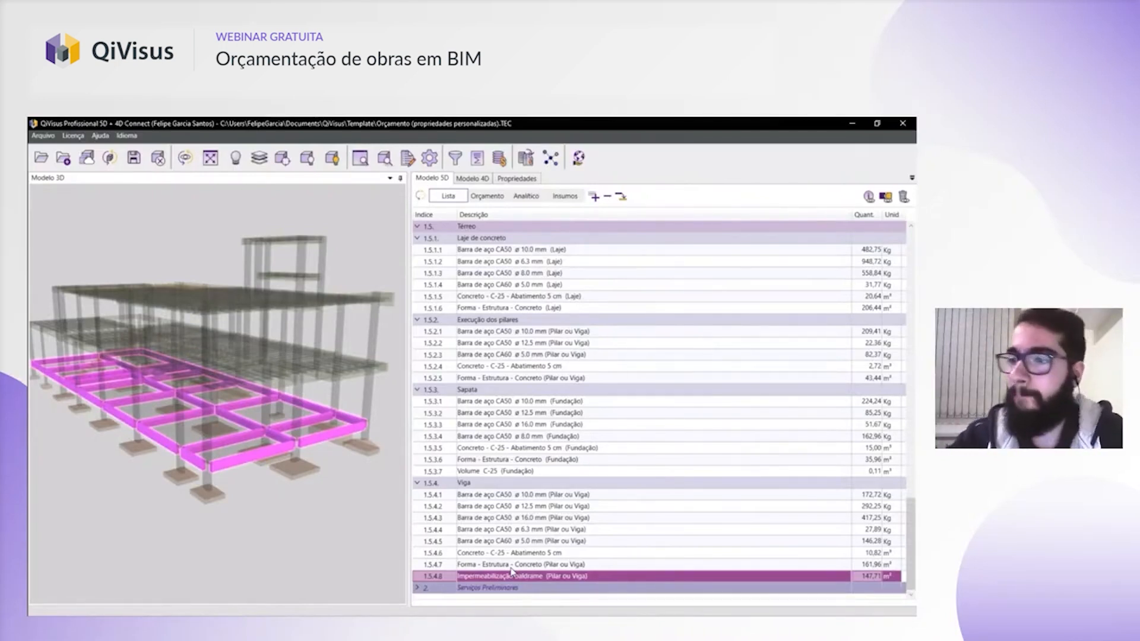
{"action": "left_click_drag", "start_coordinate": [481, 448], "coordinate": [471, 410]}
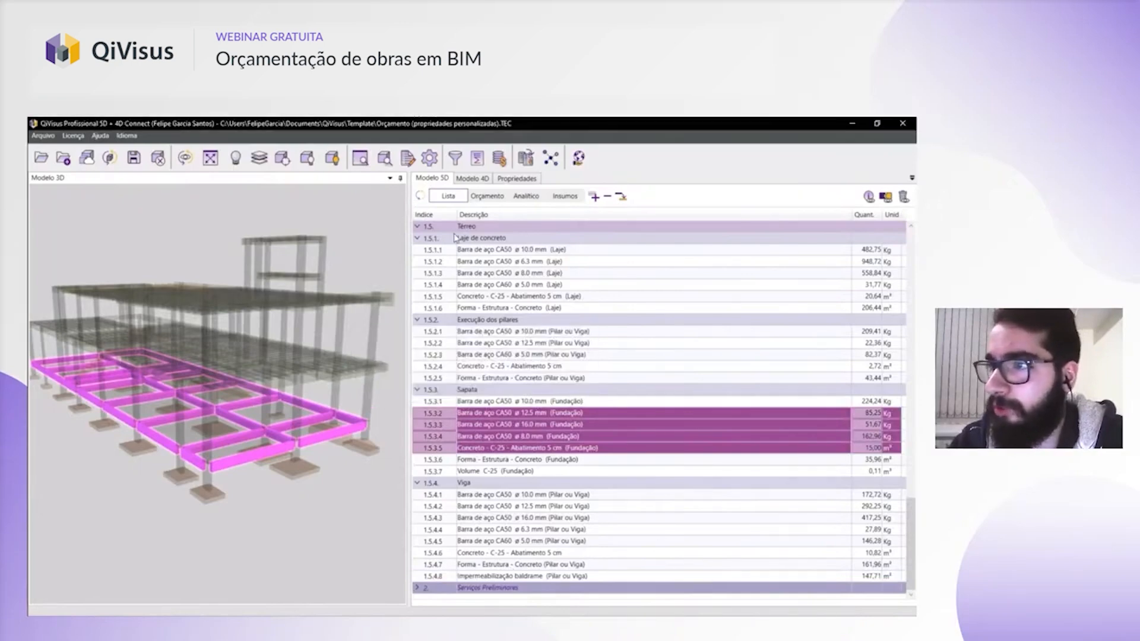
- Reactivate the Arquitetura and Instalações IFC models in the project settings, and regenerate the quantity list for all models
{"action": "scroll", "coordinate": [456, 237], "scroll_direction": "up", "scroll_amount": 5}
{"action": "left_click", "coordinate": [429, 158]}
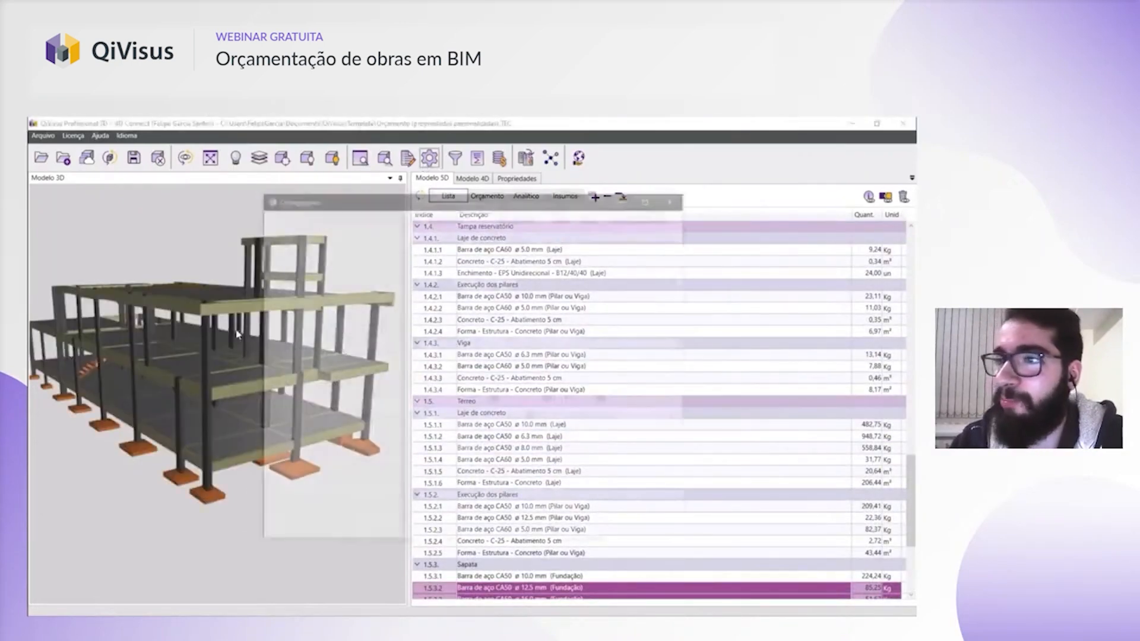
{"action": "left_click", "coordinate": [286, 383]}
{"action": "left_click", "coordinate": [285, 409]}
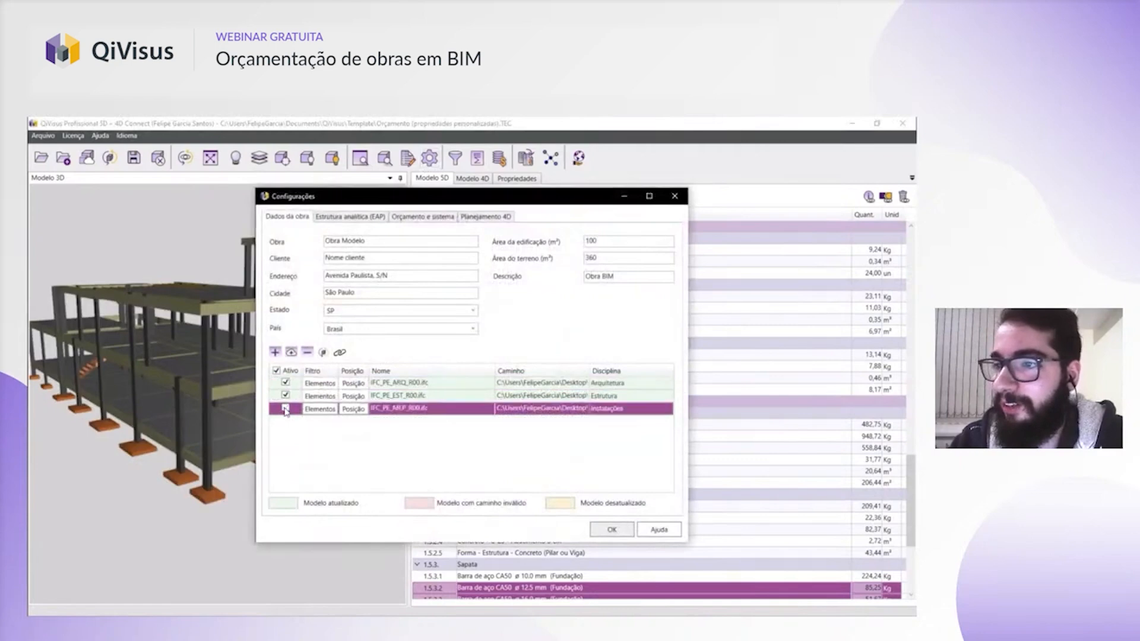
{"action": "left_click", "coordinate": [601, 531]}
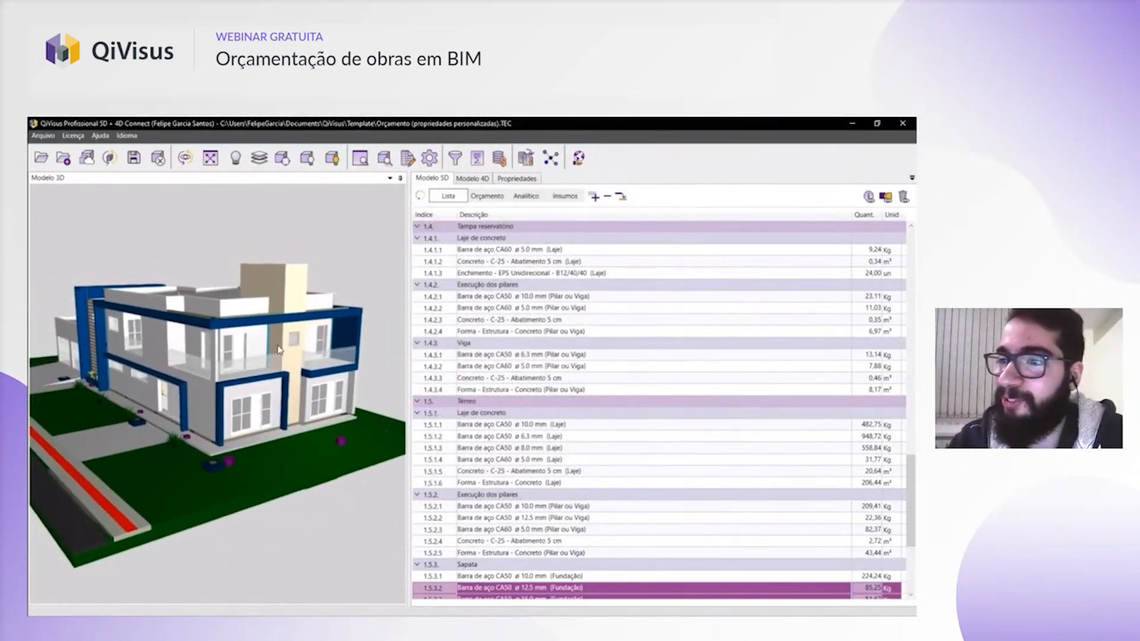
{"action": "left_click", "coordinate": [420, 197]}
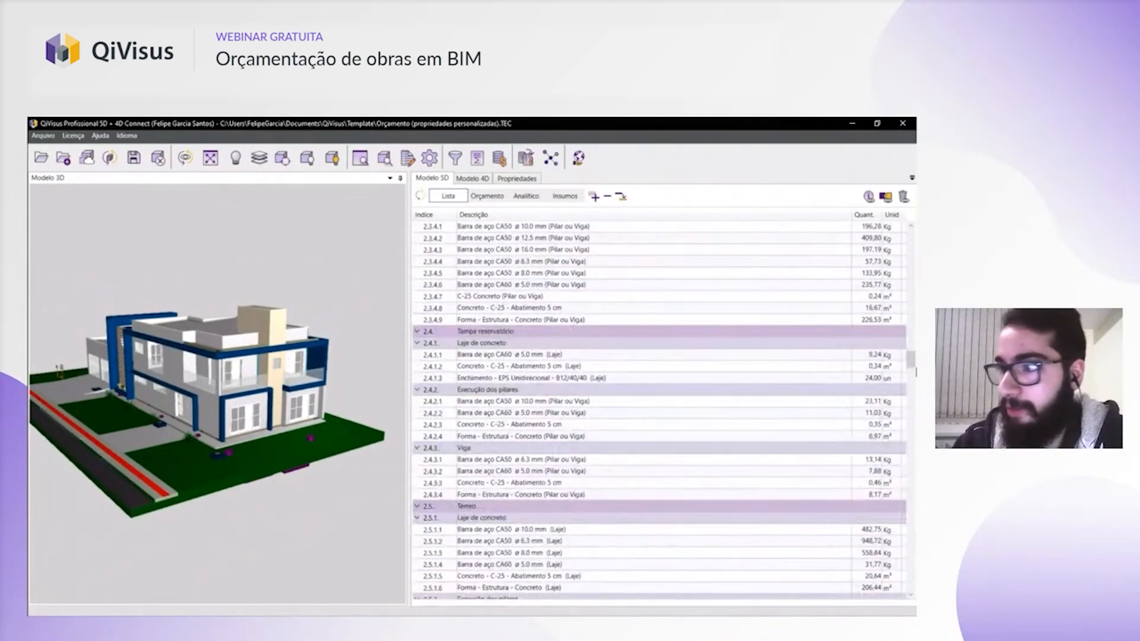
- Go to the start of the Arquitetura list and select the Laje Membrana - Impermeável (esp= 0,01 m) item under Execução do telhado
{"action": "left_click_drag", "start_coordinate": [911, 359], "coordinate": [897, 213]}
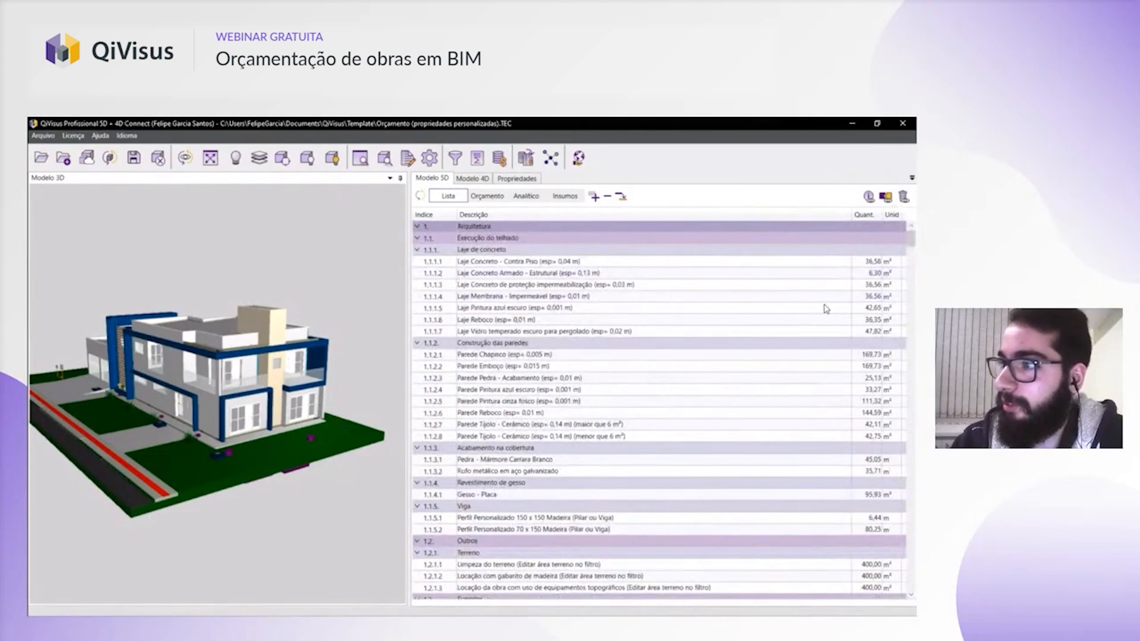
{"action": "left_click", "coordinate": [513, 298]}
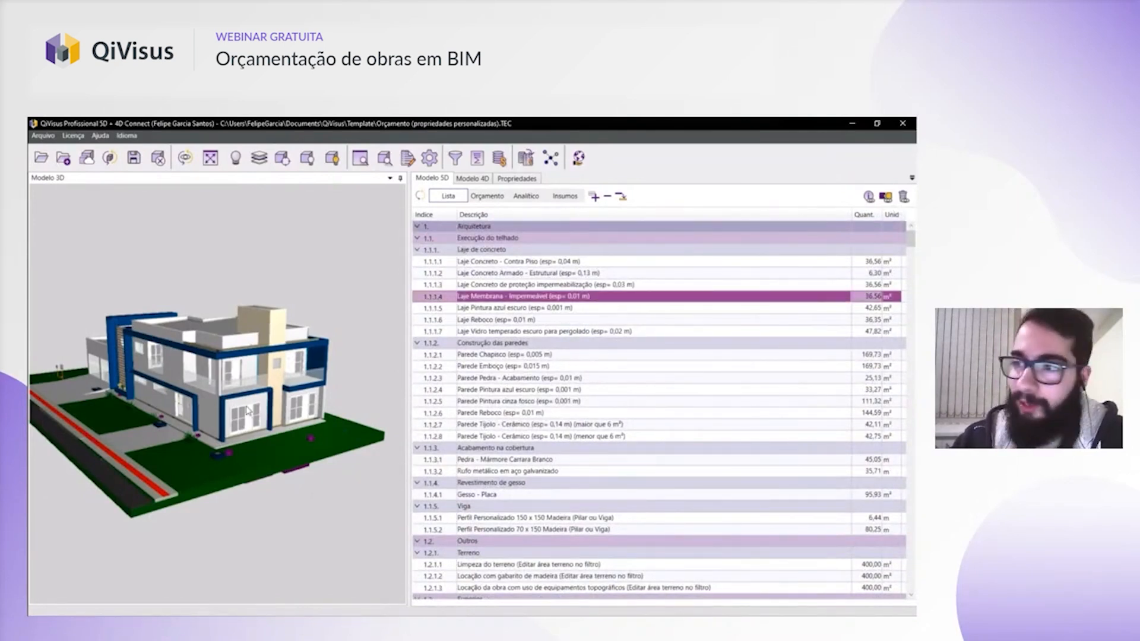
{"action": "scroll", "coordinate": [150, 424], "scroll_direction": "down", "scroll_amount": 1}
{"action": "middle_click_drag", "start_coordinate": [152, 425], "coordinate": [232, 411]}
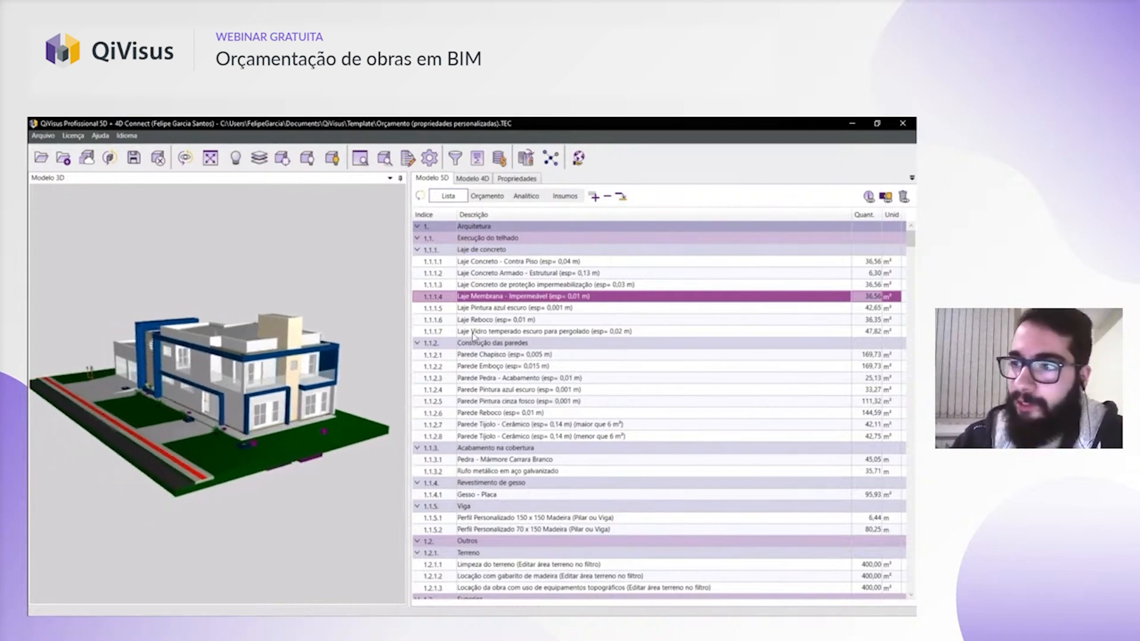
- Examine how the Arquitetura list nests the Execução do telhado level and its Laje de concreto items
{"action": "left_click", "coordinate": [508, 265]}
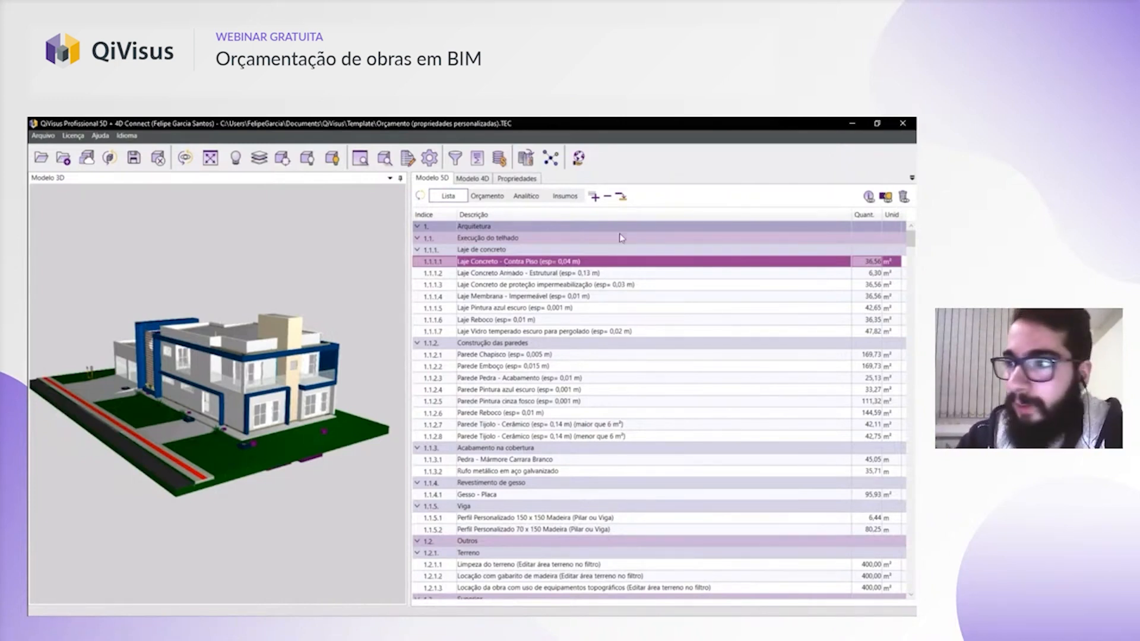
{"action": "left_click", "coordinate": [530, 225]}
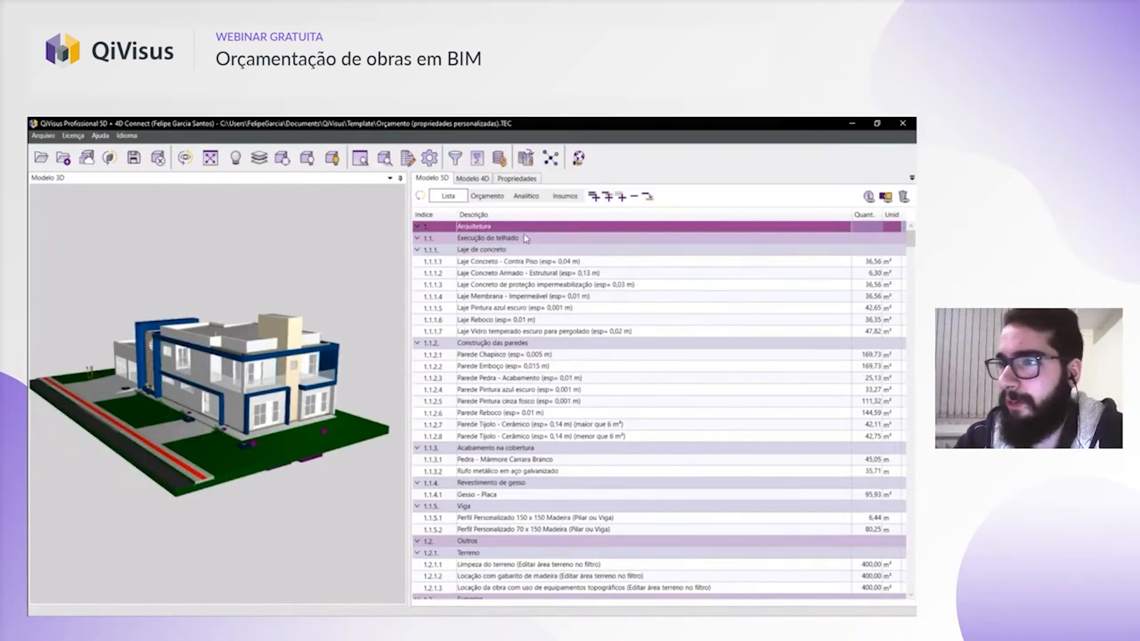
{"action": "left_click", "coordinate": [464, 240]}
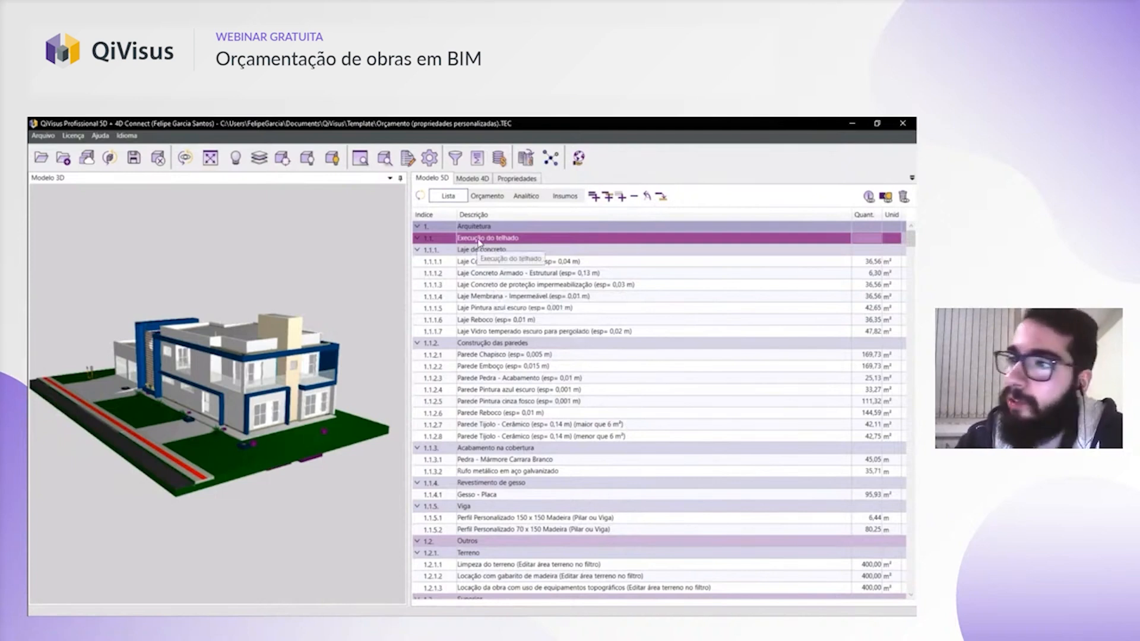
{"action": "left_click_drag", "start_coordinate": [485, 260], "coordinate": [493, 334]}
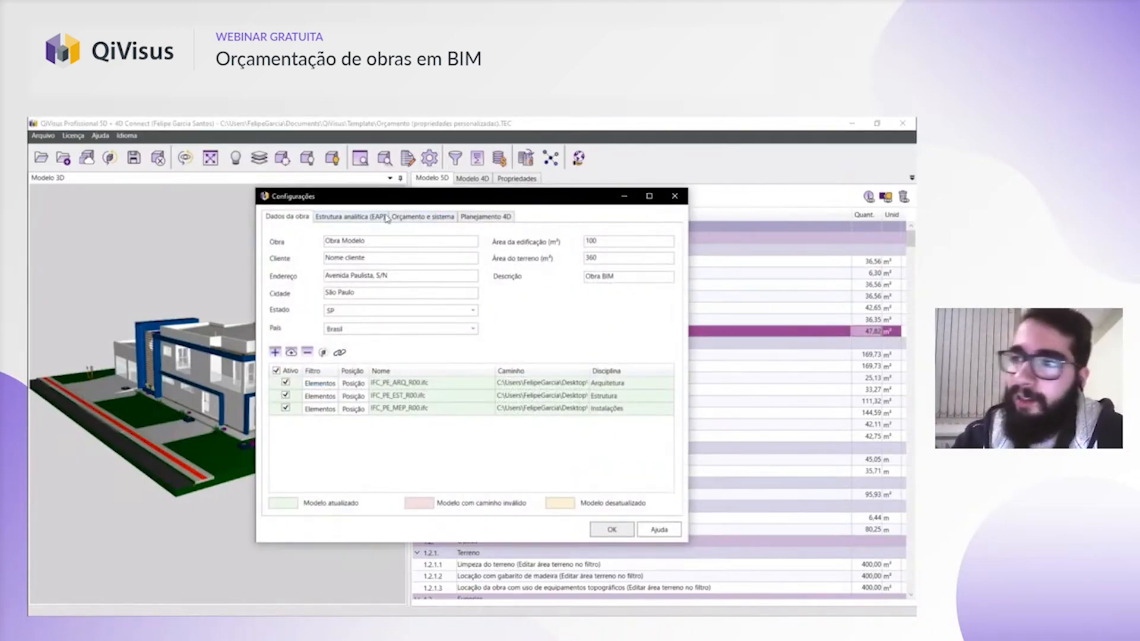
- Review the Estrutura analítica (EAP) level properties in the project settings, and close the settings
{"action": "left_click", "coordinate": [377, 222]}
{"action": "scroll", "coordinate": [414, 351], "scroll_direction": "down", "scroll_amount": 3}
{"action": "scroll", "coordinate": [415, 353], "scroll_direction": "up", "scroll_amount": 3}
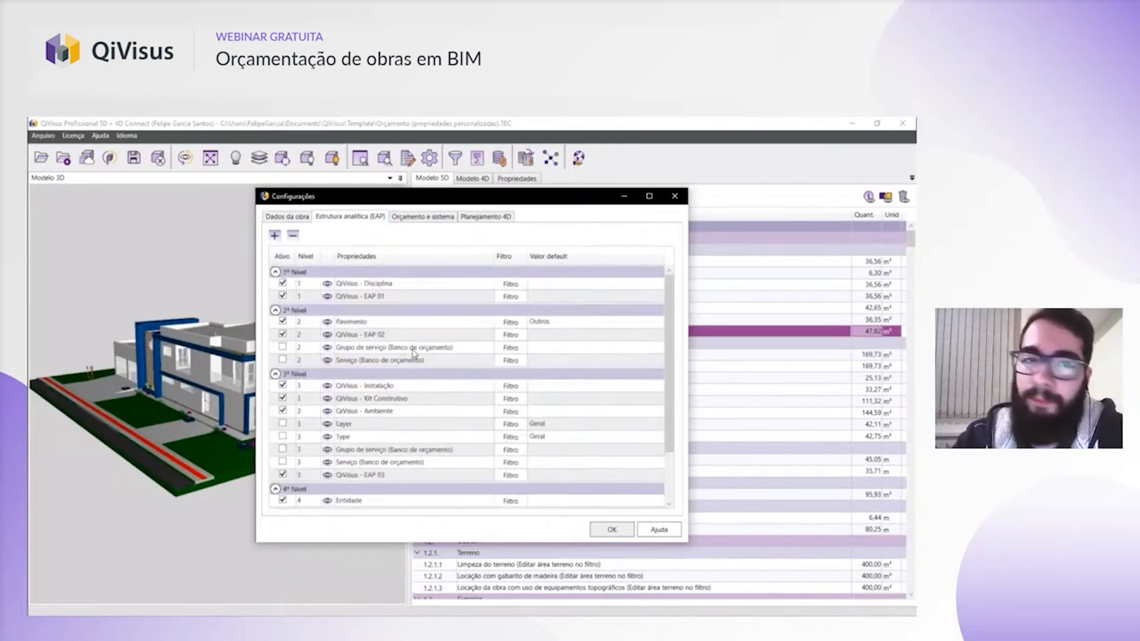
{"action": "left_click", "coordinate": [675, 196]}
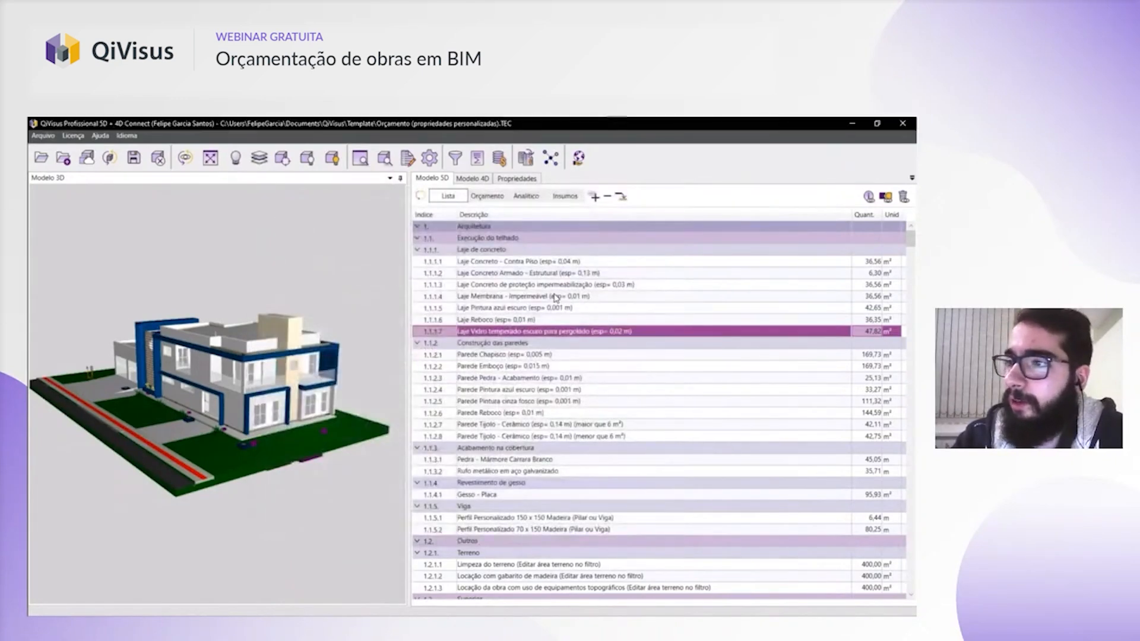
- Collapse the Arquitetura, Estrutura and Instalações groups, and expand Serviços Preliminares to examine its Projetos and Instalações Provisórias items
{"action": "left_click", "coordinate": [417, 226]}
{"action": "left_click", "coordinate": [417, 238]}
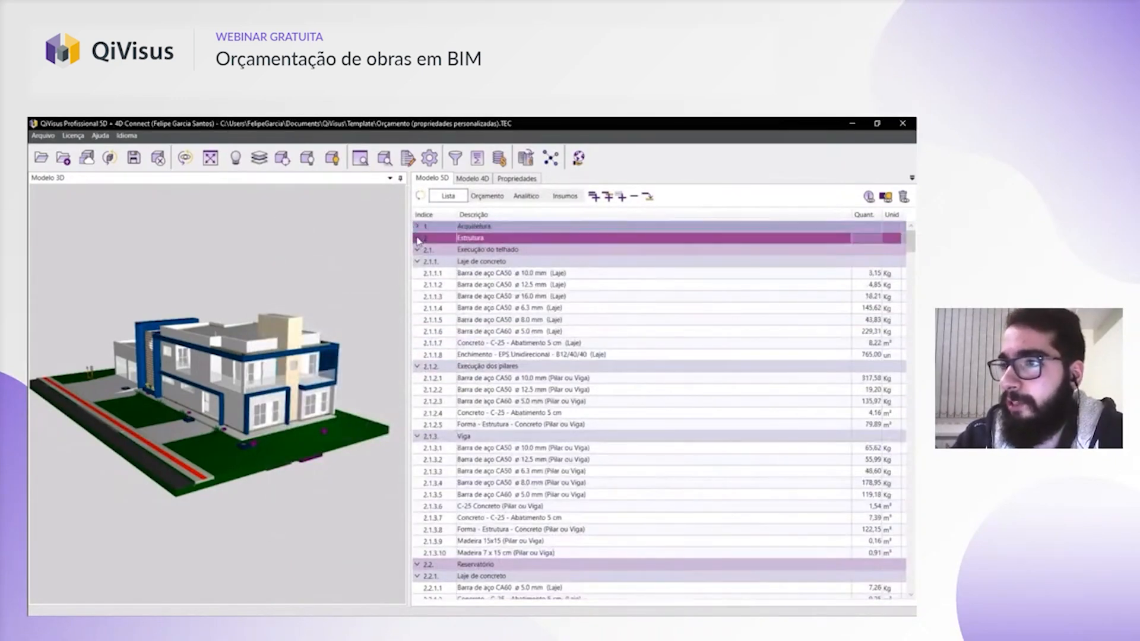
{"action": "left_click", "coordinate": [418, 250]}
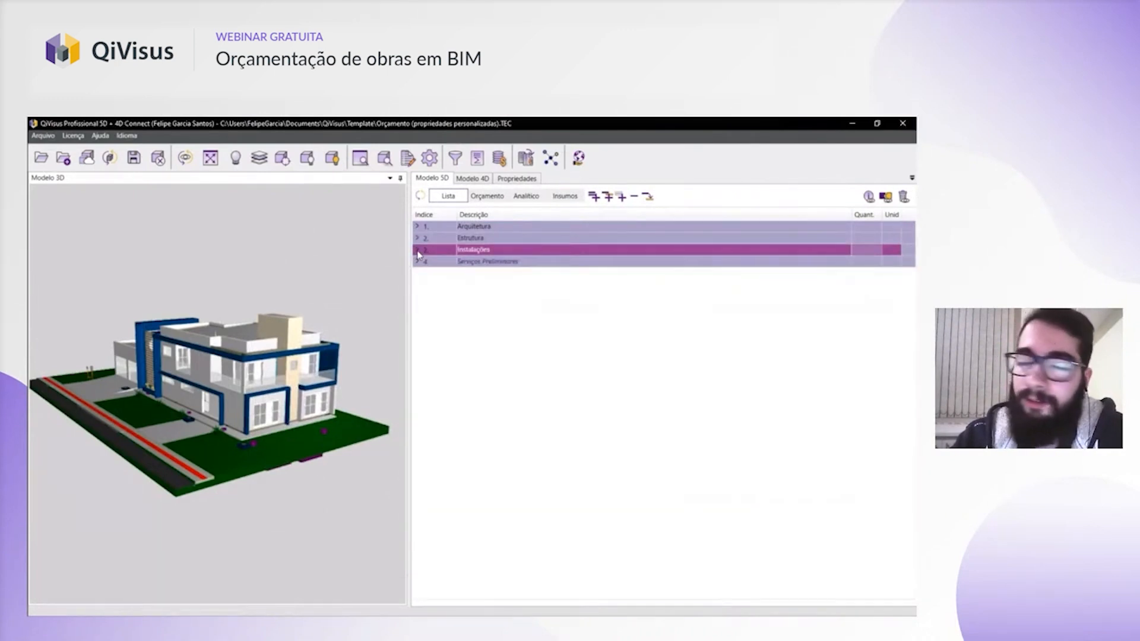
{"action": "left_click", "coordinate": [485, 263]}
{"action": "double_click", "coordinate": [486, 265]}
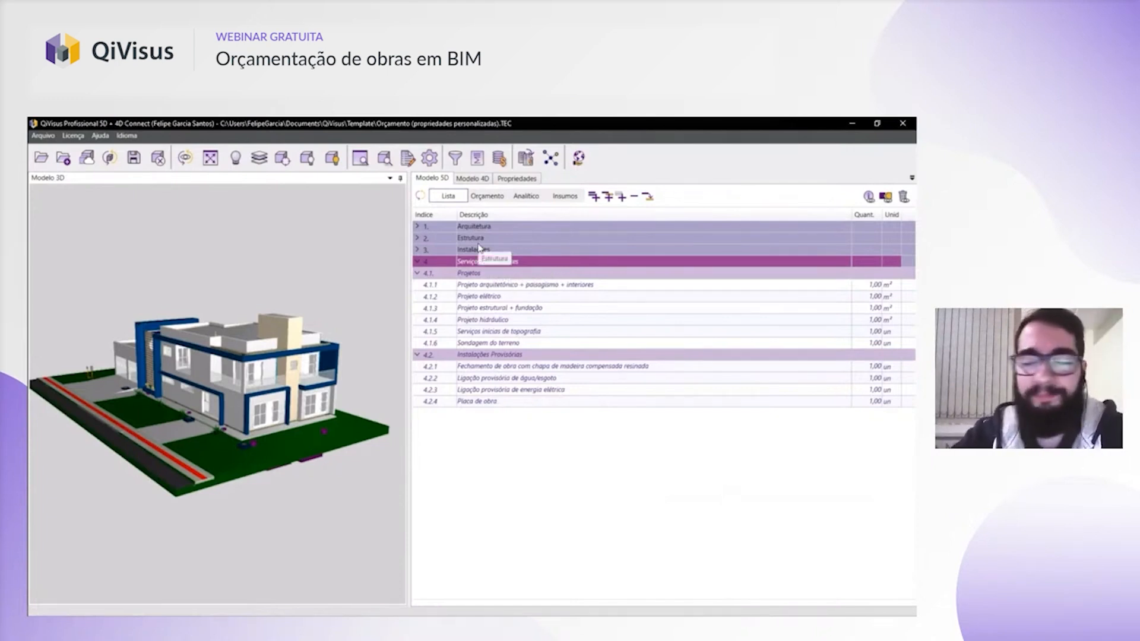
{"action": "left_click_drag", "start_coordinate": [484, 263], "coordinate": [485, 403]}
{"action": "left_click", "coordinate": [486, 382]}
{"action": "left_click", "coordinate": [500, 320]}
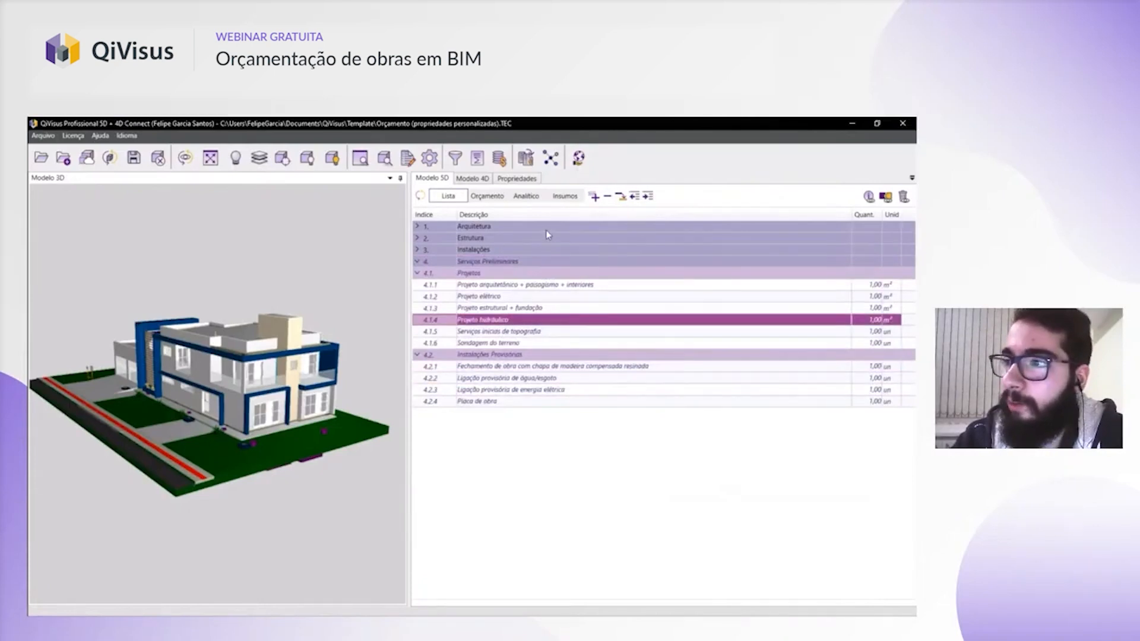
- Add a new top-level group at the Serviços Preliminares position, with one sublevel and one quantity item inside it
{"action": "left_click", "coordinate": [525, 262]}
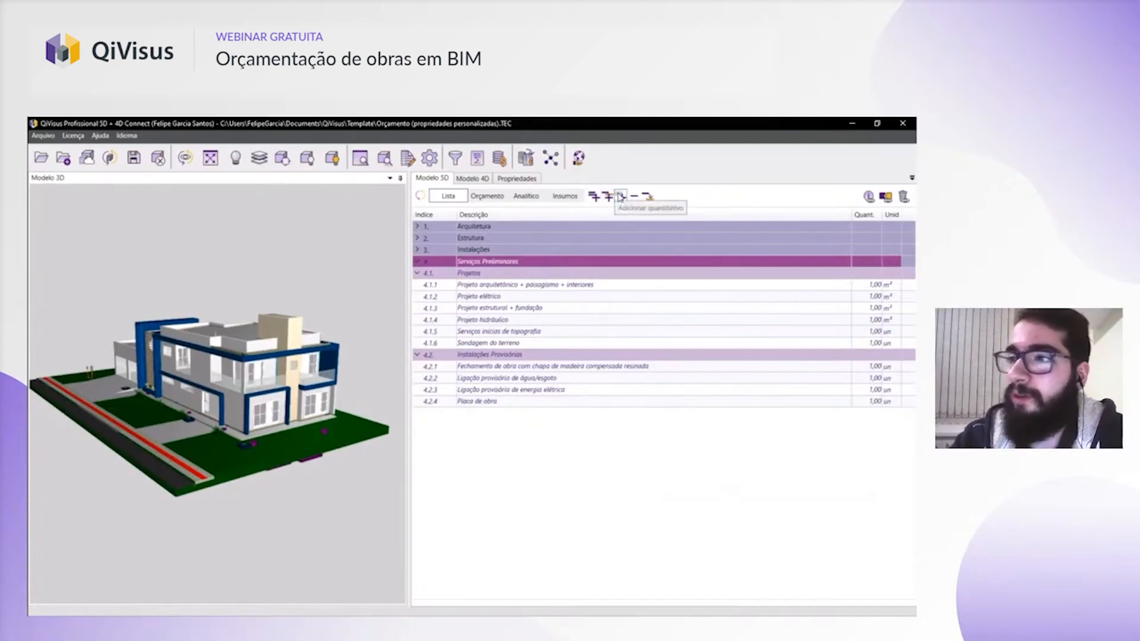
{"action": "left_click", "coordinate": [593, 196]}
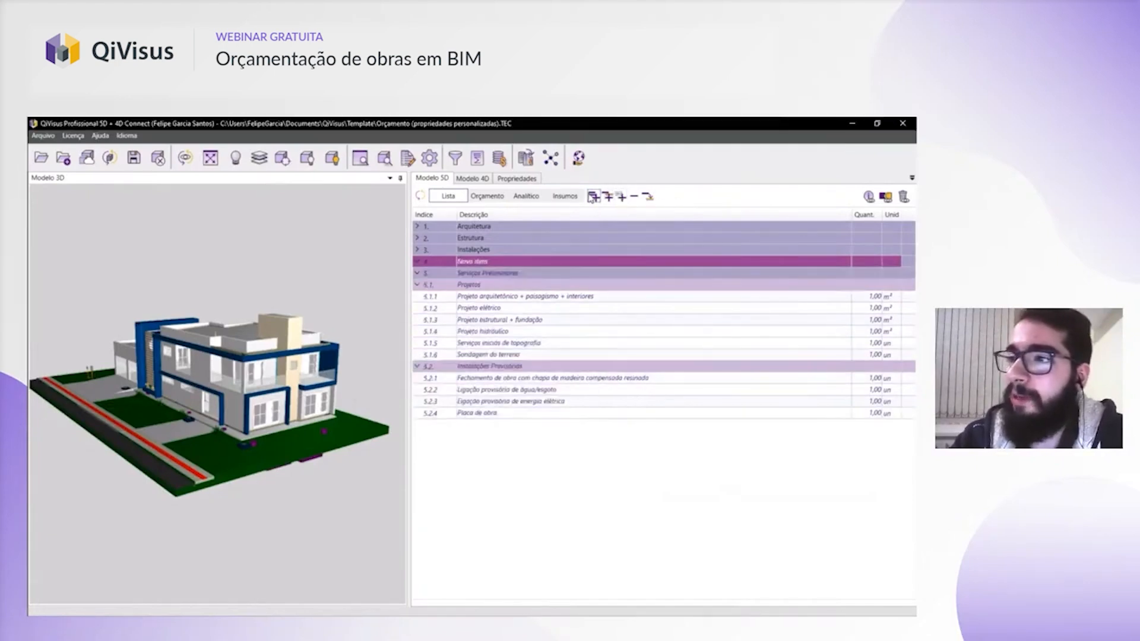
{"action": "left_click", "coordinate": [495, 271]}
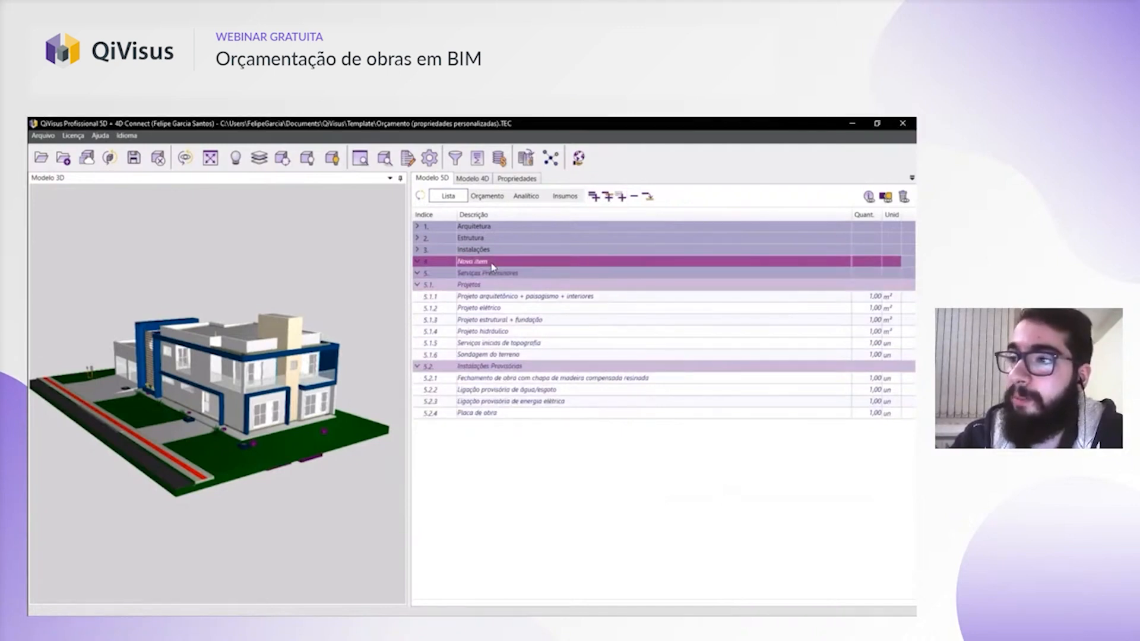
{"action": "left_click", "coordinate": [489, 263]}
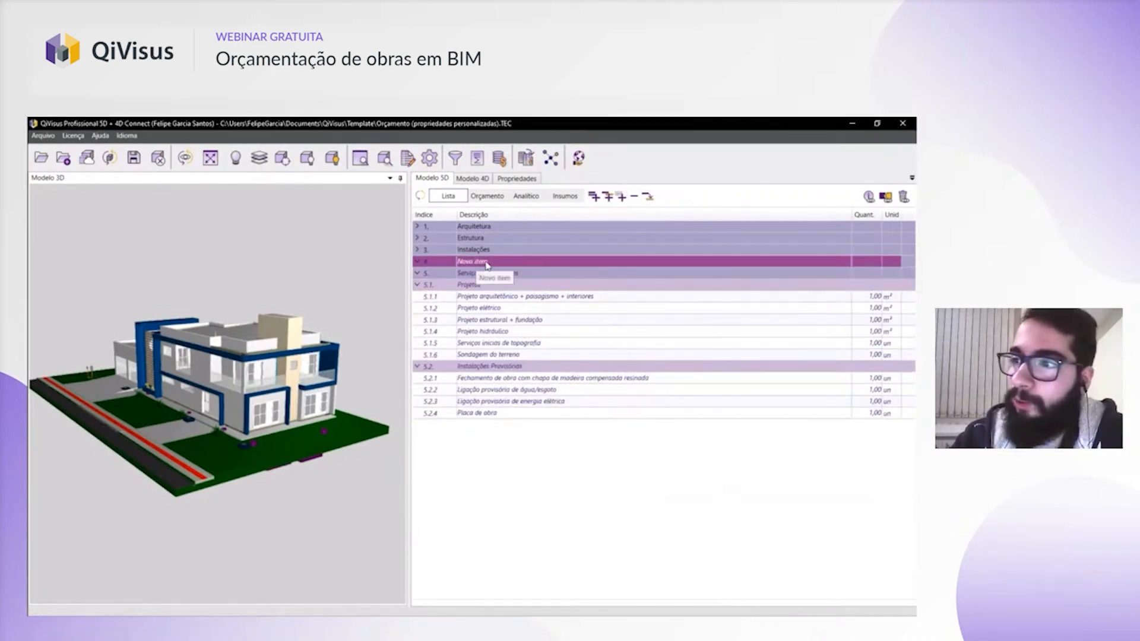
{"action": "left_click", "coordinate": [607, 196]}
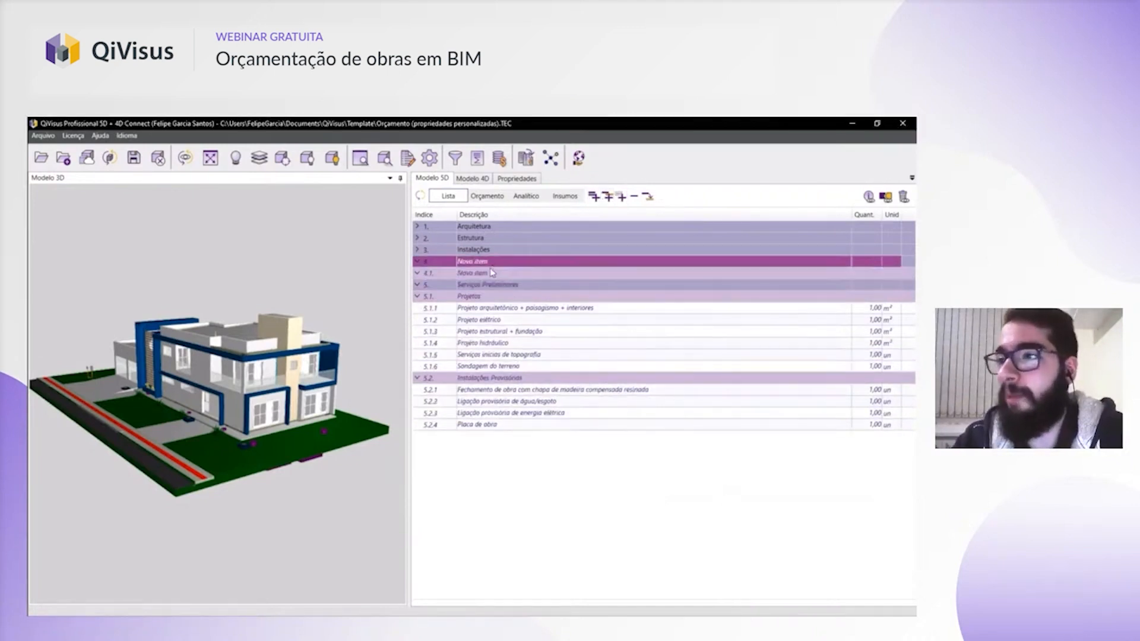
{"action": "left_click", "coordinate": [622, 196]}
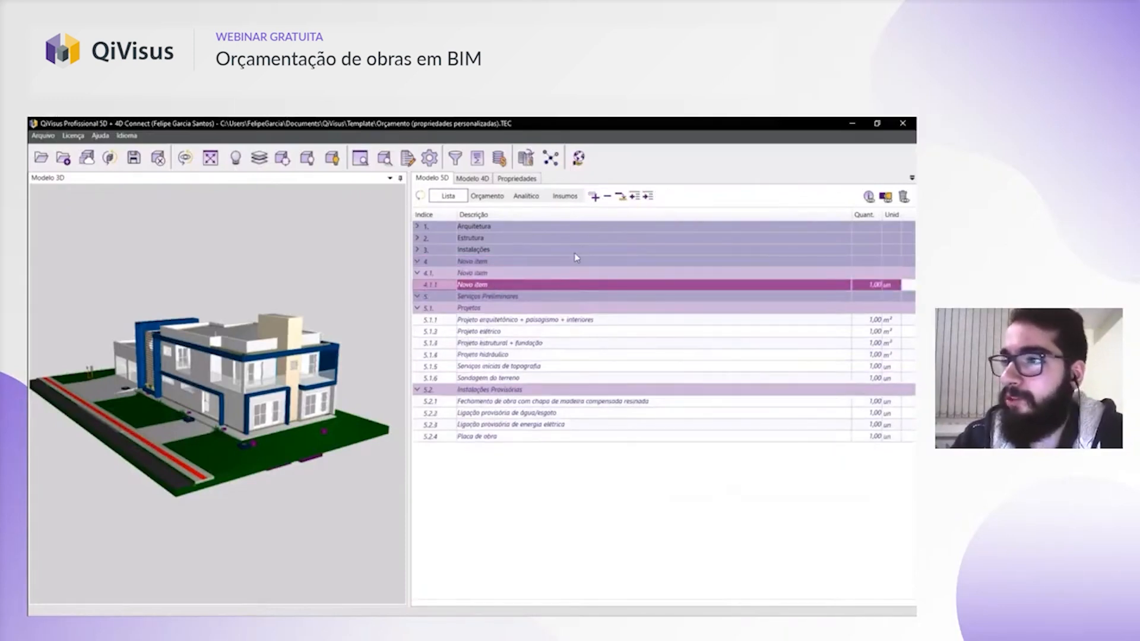
- Check the three hierarchy levels of the newly added Novo item group
{"action": "left_click", "coordinate": [498, 286]}
{"action": "left_click_drag", "start_coordinate": [501, 261], "coordinate": [494, 285]}
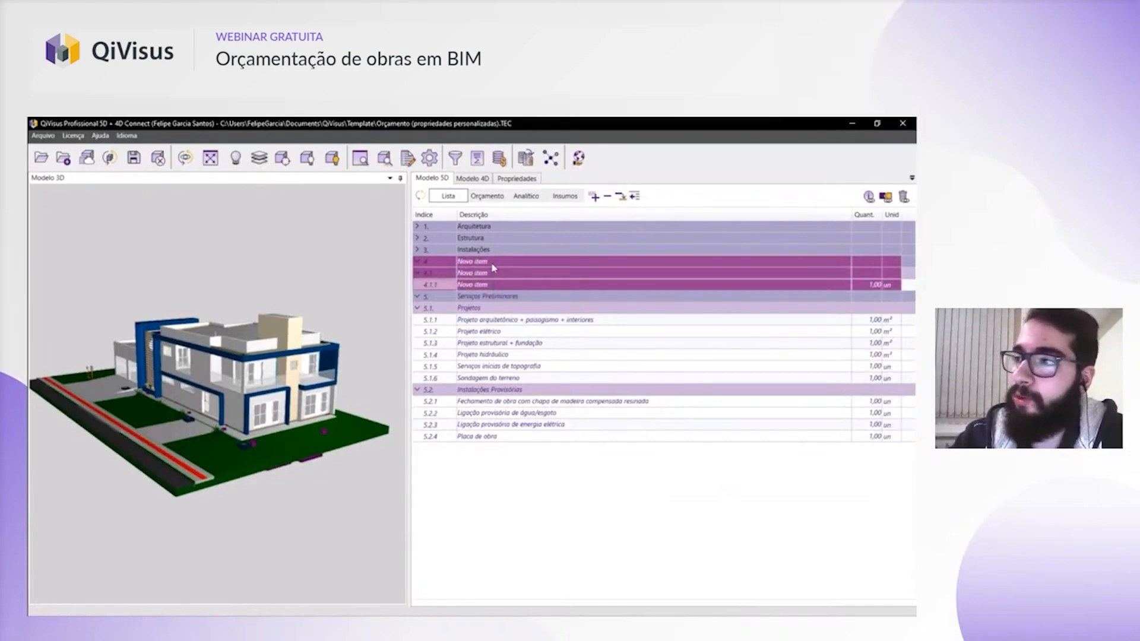
{"action": "left_click", "coordinate": [492, 265]}
{"action": "left_click", "coordinate": [499, 275]}
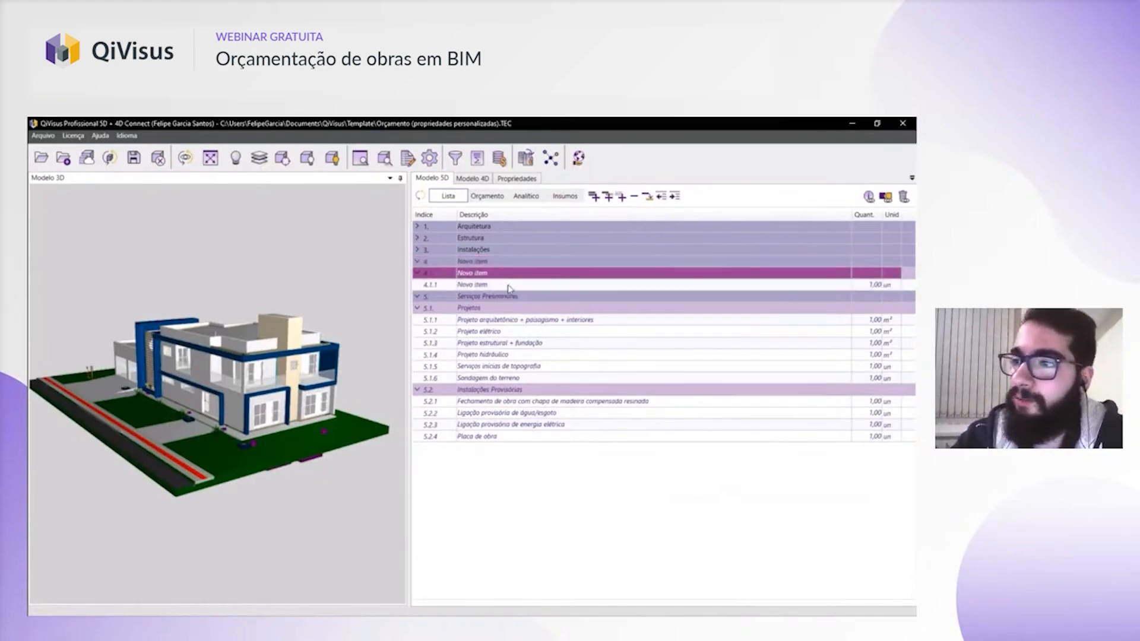
{"action": "left_click", "coordinate": [509, 286]}
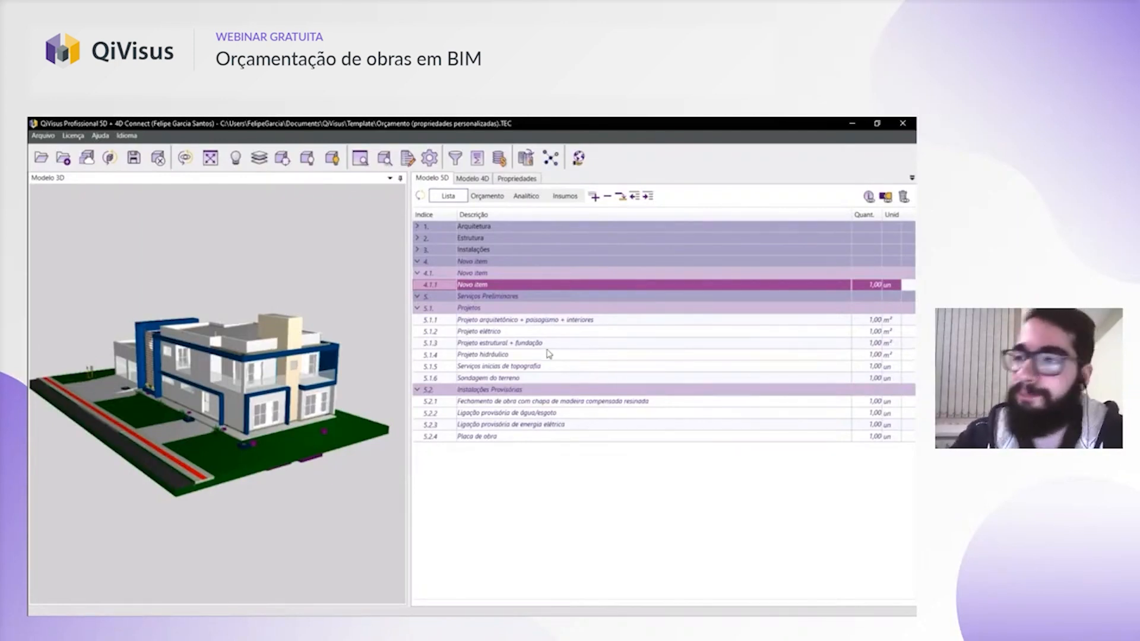
- Review the manually entered service items under Projetos and Instalações Provisórias in Serviços Preliminares
{"action": "left_click_drag", "start_coordinate": [507, 309], "coordinate": [495, 437]}
{"action": "left_click", "coordinate": [505, 377]}
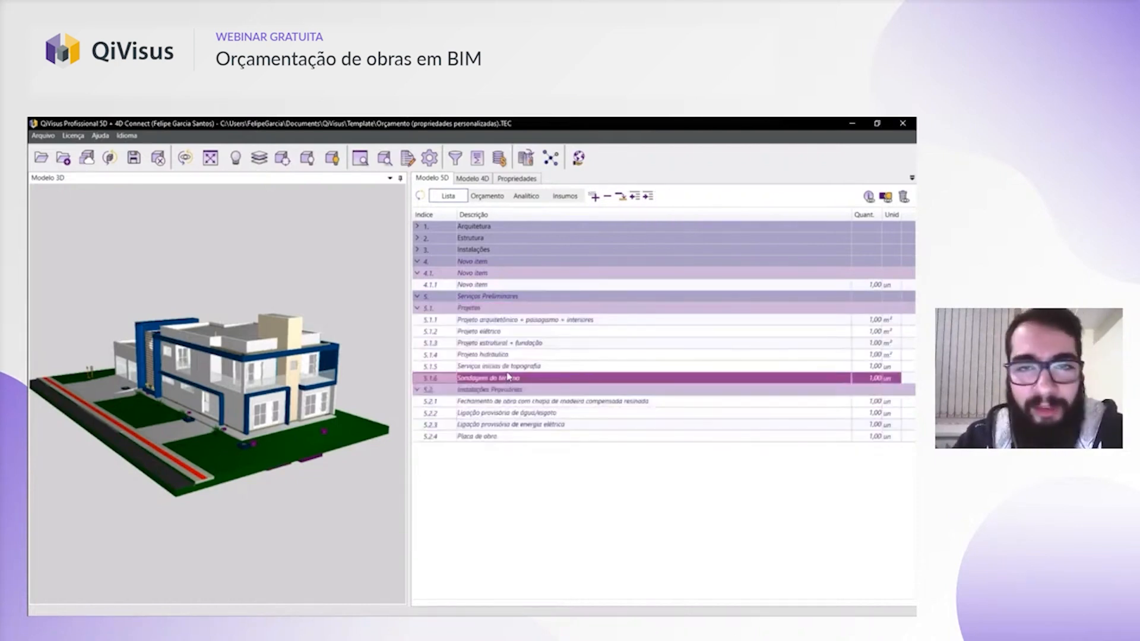
{"action": "left_click", "coordinate": [498, 308]}
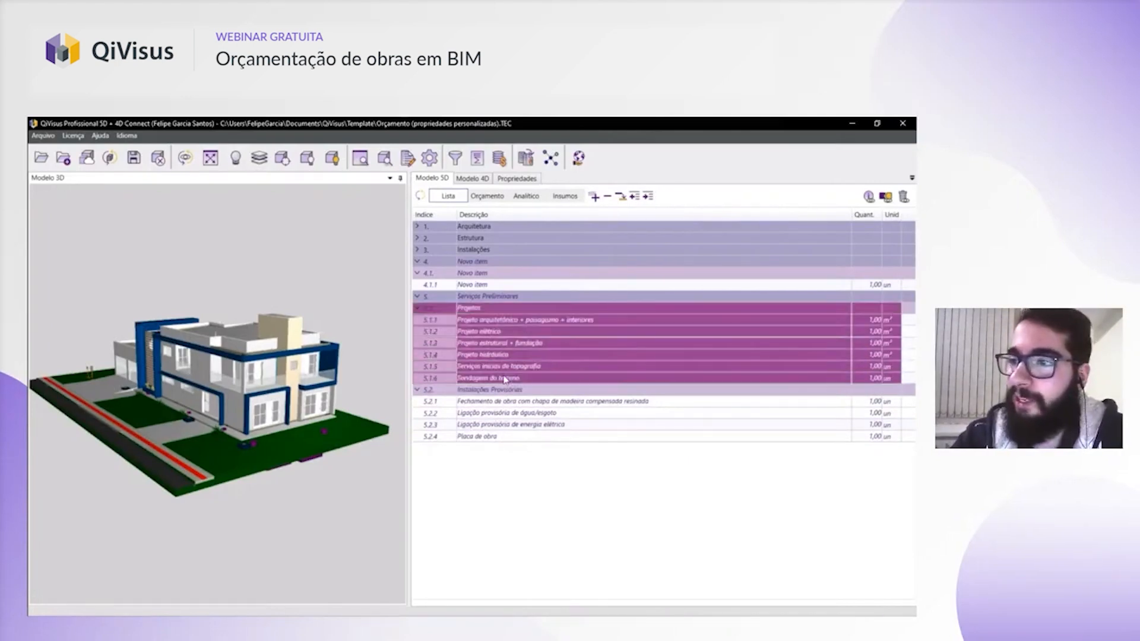
{"action": "left_click", "coordinate": [505, 357]}
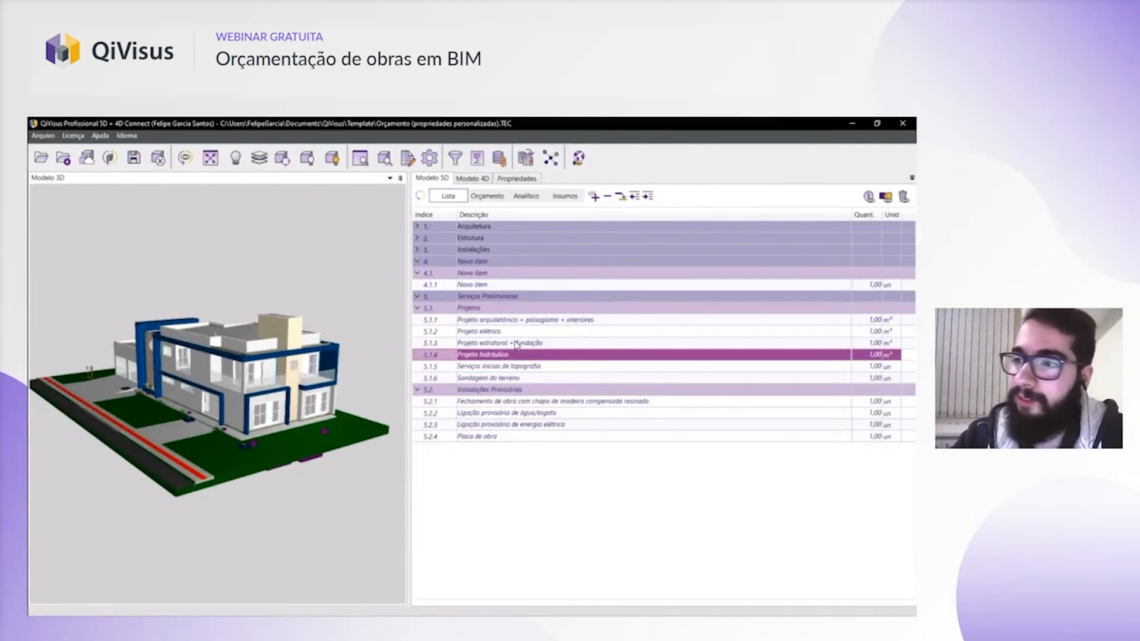
{"action": "left_click", "coordinate": [516, 344]}
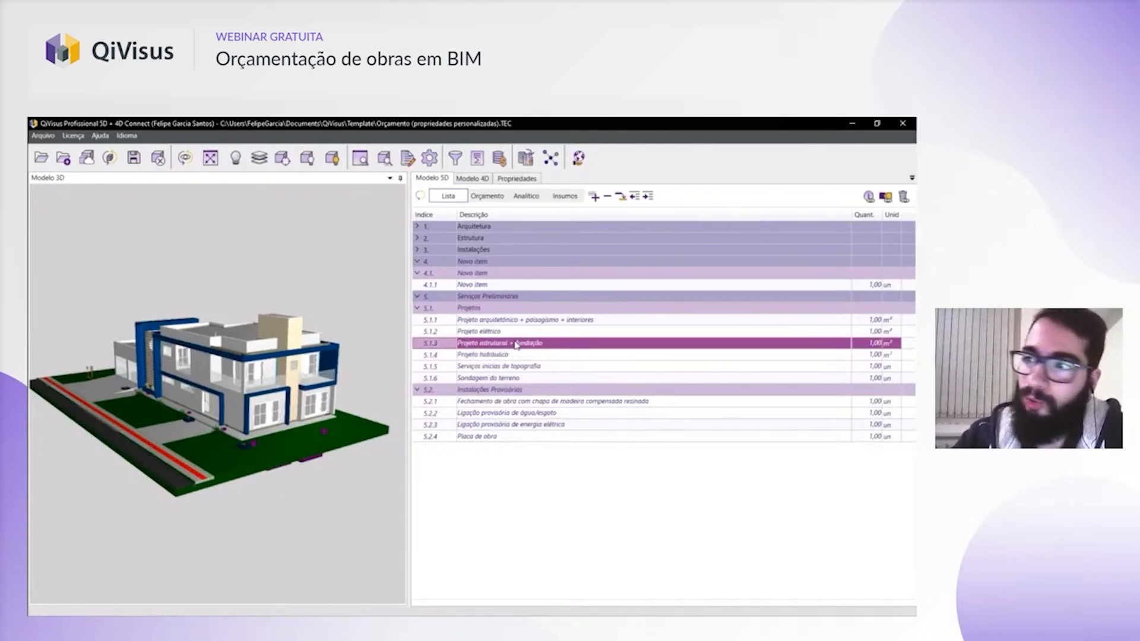
{"action": "left_click", "coordinate": [497, 309]}
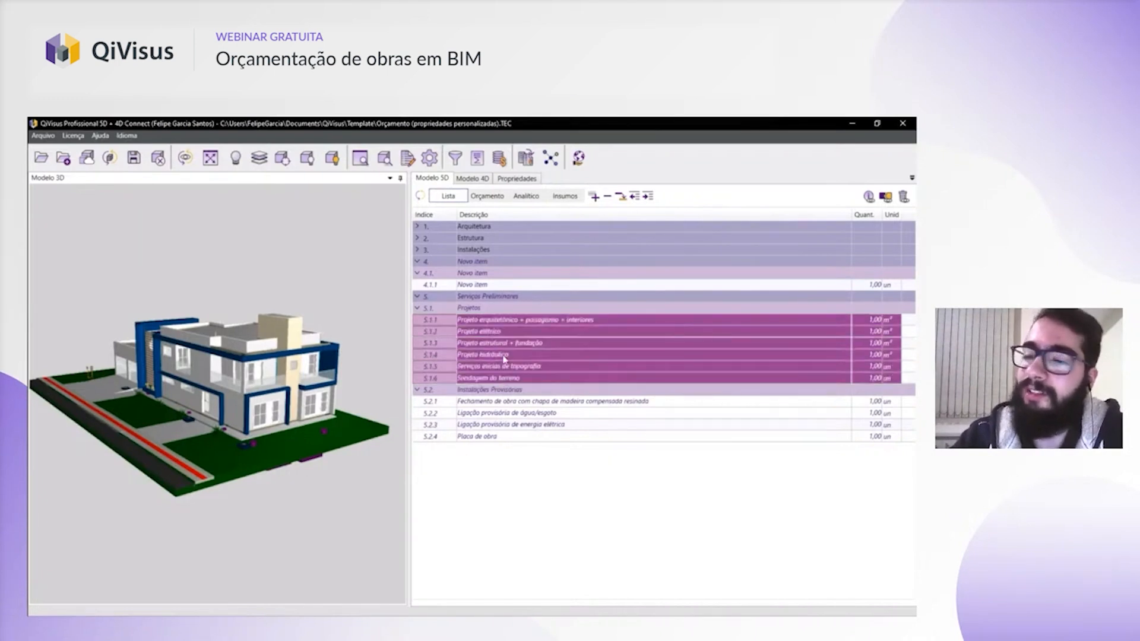
{"action": "left_click", "coordinate": [506, 356]}
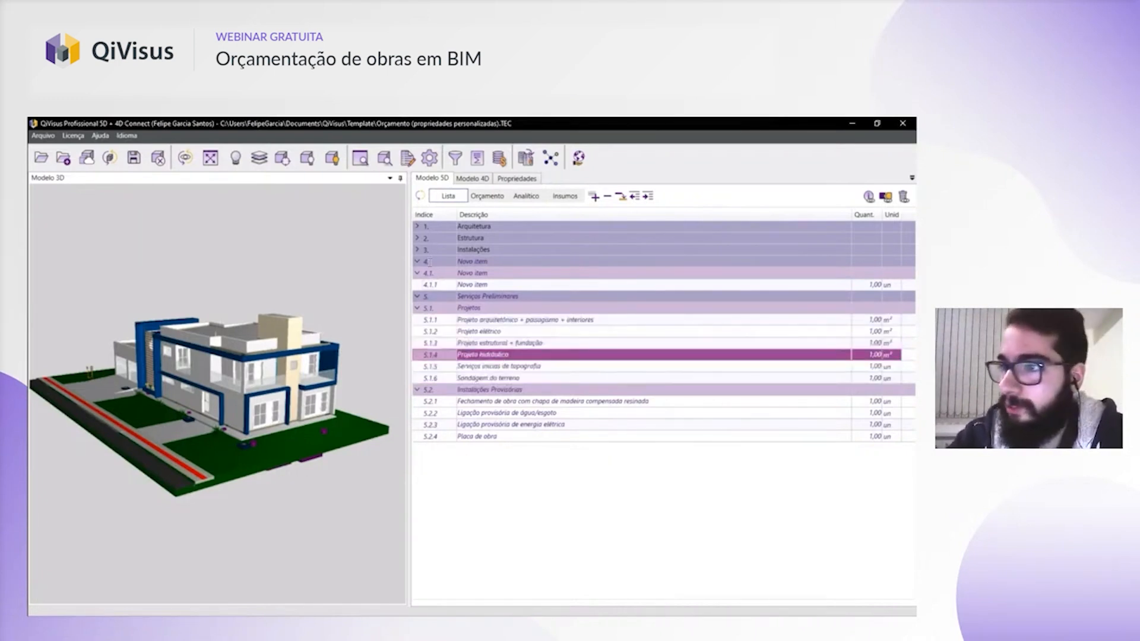
- Collapse the Serviços Preliminares and Novo item groups, and expand the Instalações, Estrutura and Arquitetura groups
{"action": "left_click", "coordinate": [416, 296]}
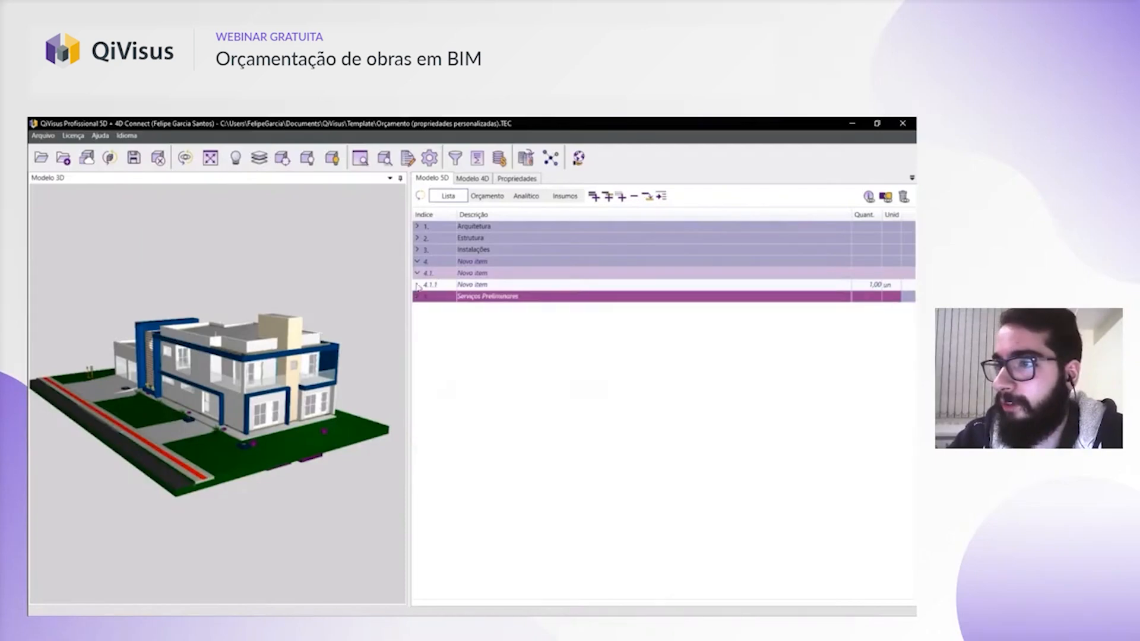
{"action": "left_click", "coordinate": [417, 261]}
{"action": "left_click", "coordinate": [418, 249]}
{"action": "left_click", "coordinate": [418, 237]}
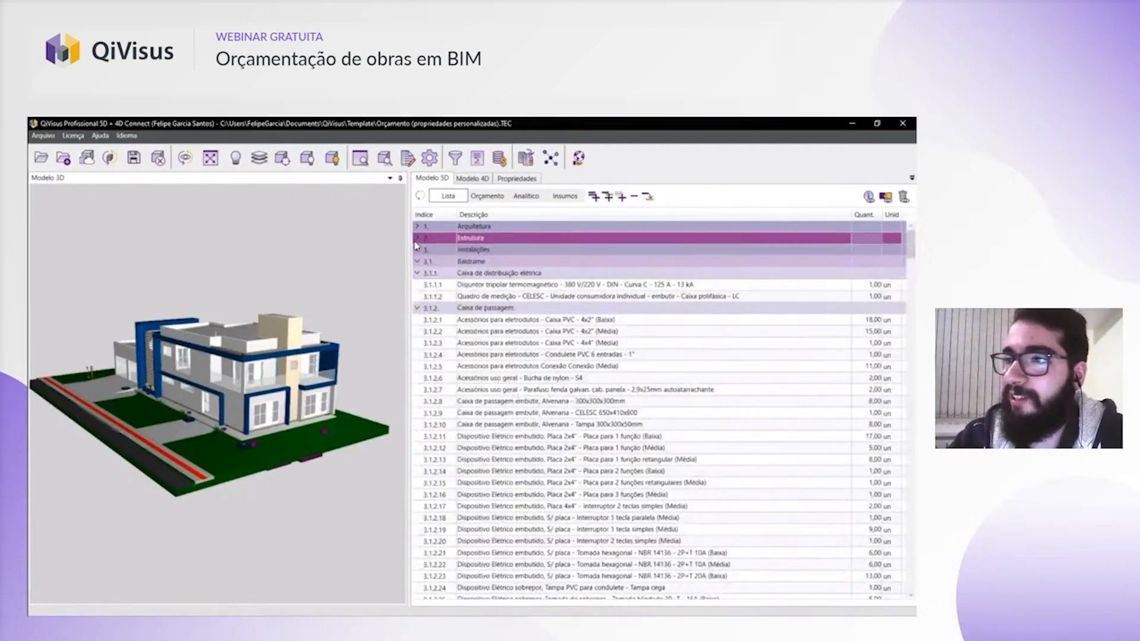
{"action": "left_click", "coordinate": [418, 226]}
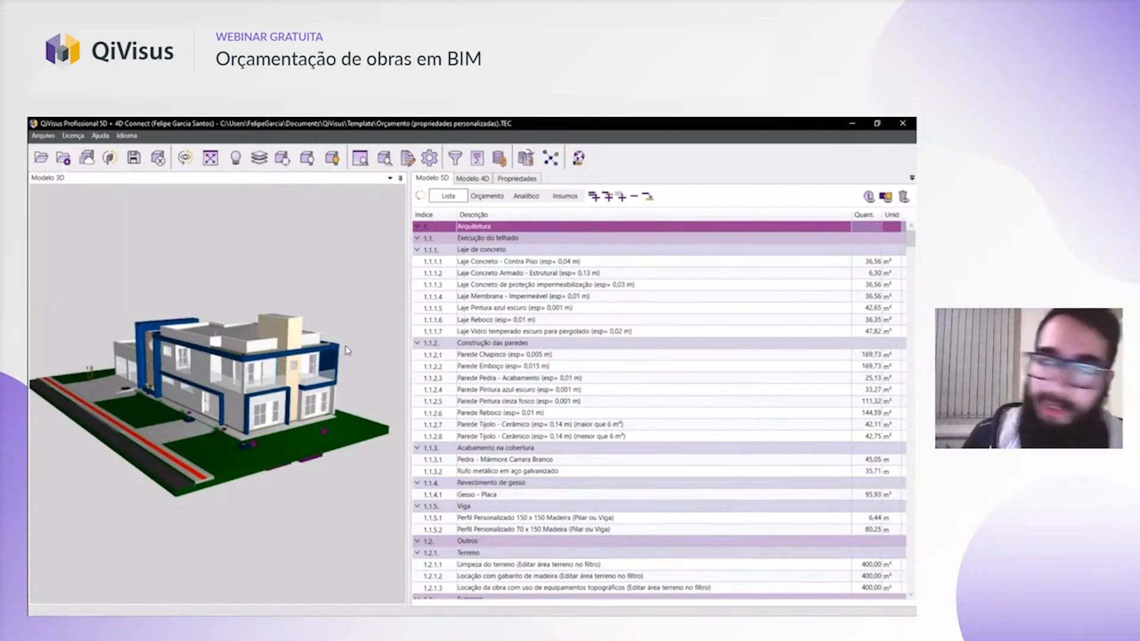
{"action": "middle_click_drag", "start_coordinate": [293, 361], "coordinate": [262, 384]}
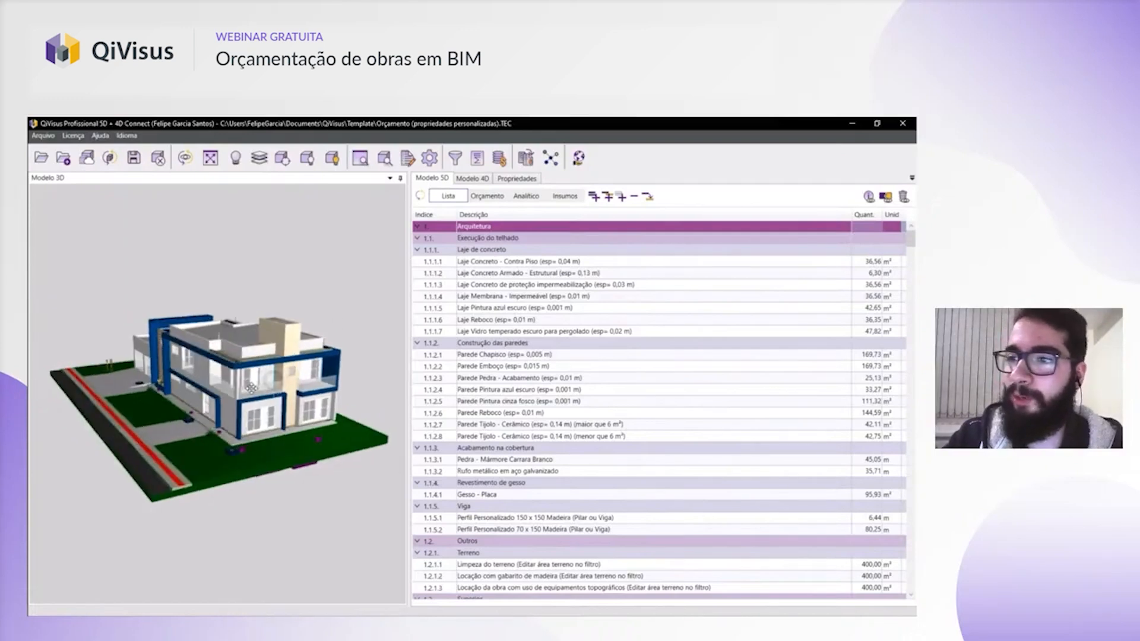
{"action": "middle_click_drag", "start_coordinate": [320, 314], "coordinate": [316, 313]}
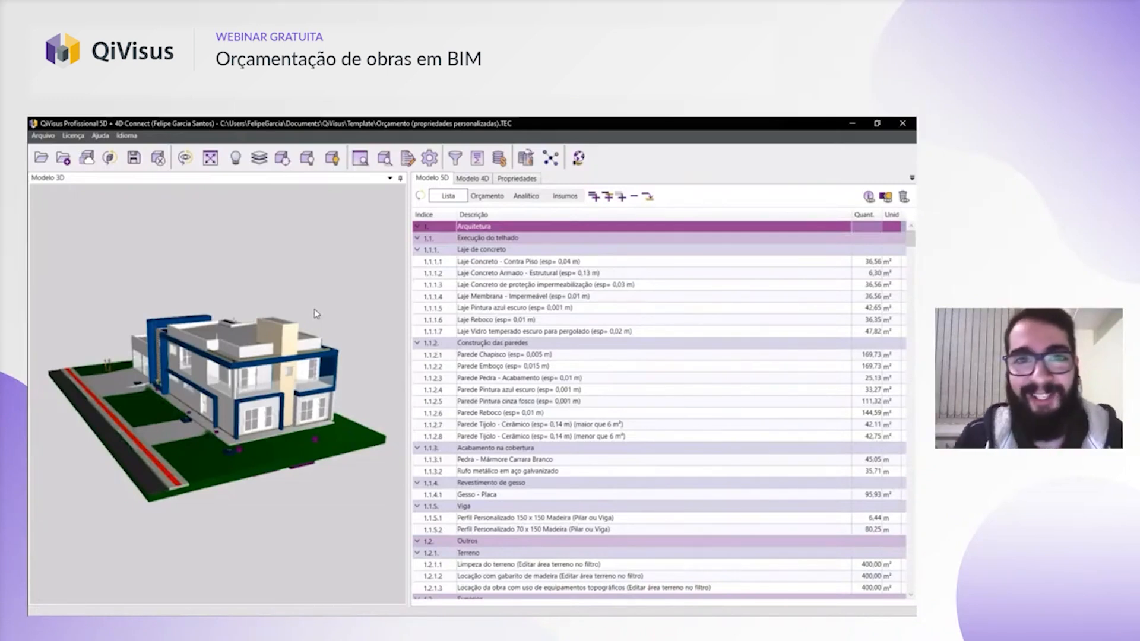
- Open the price database manager and review the public bases, including the table versions offered for SIURB
{"action": "left_click", "coordinate": [502, 160]}
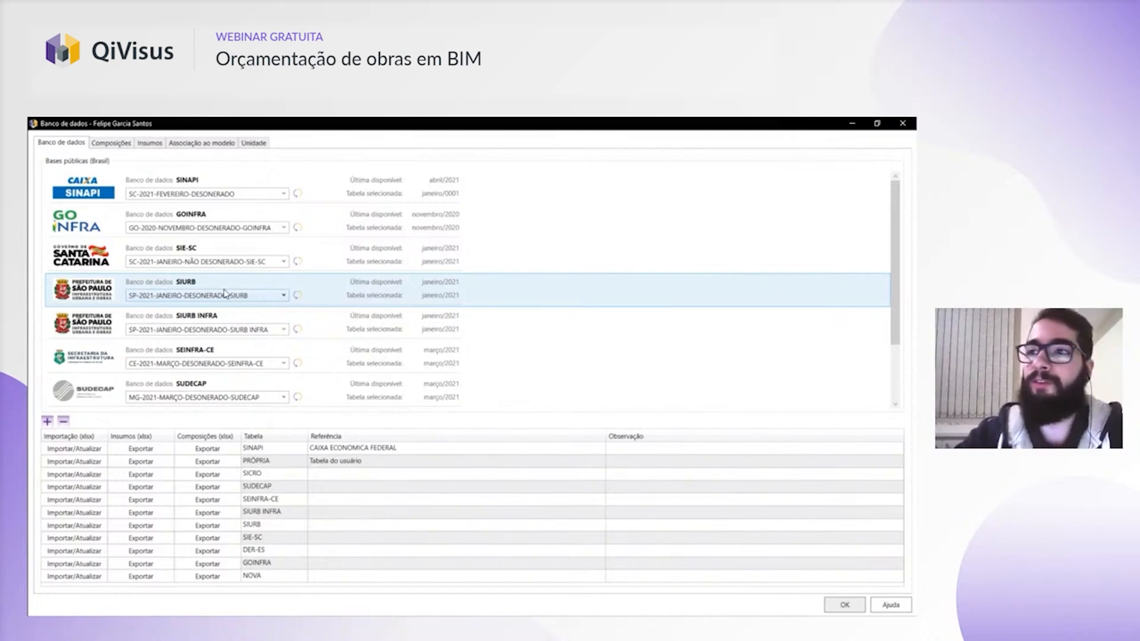
{"action": "scroll", "coordinate": [558, 328], "scroll_direction": "down", "scroll_amount": 2}
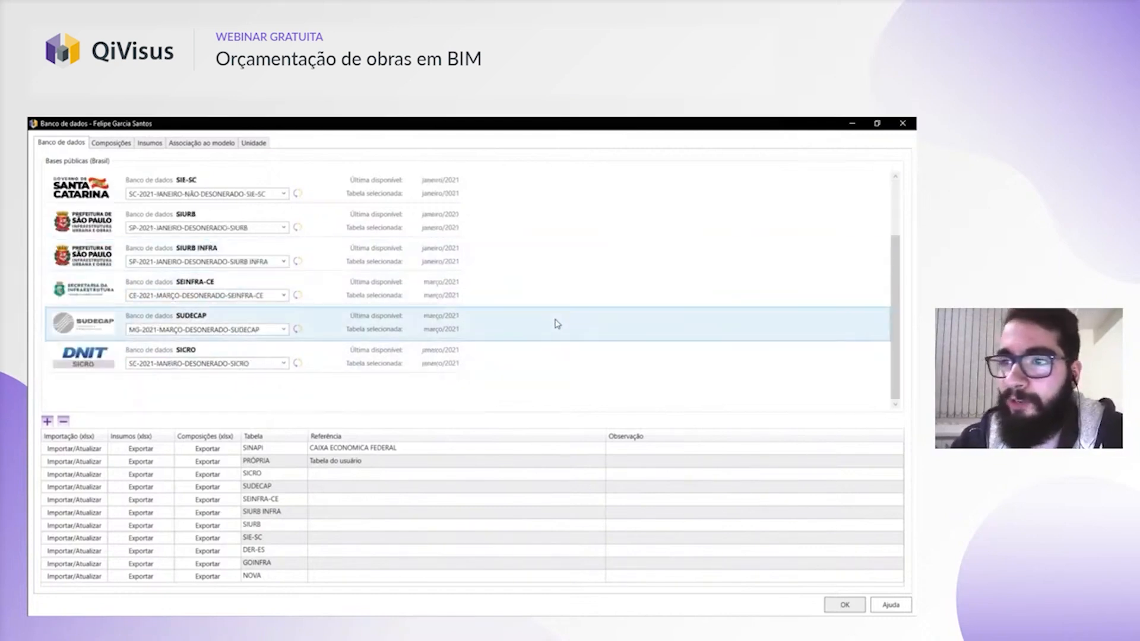
{"action": "scroll", "coordinate": [557, 324], "scroll_direction": "up", "scroll_amount": 2}
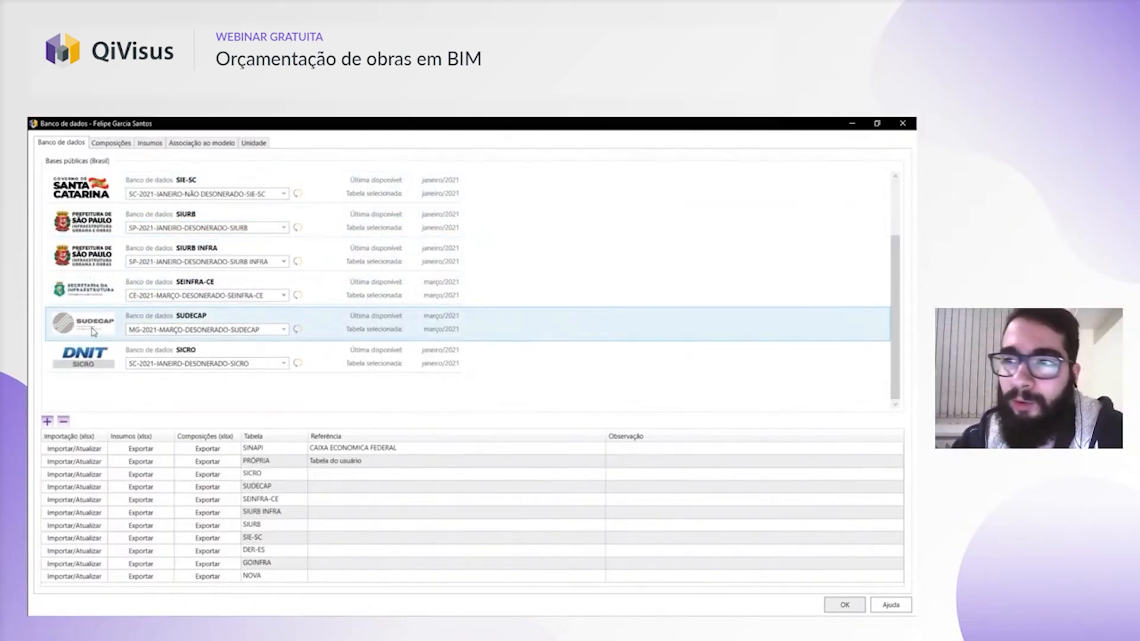
{"action": "scroll", "coordinate": [94, 322], "scroll_direction": "up", "scroll_amount": 2}
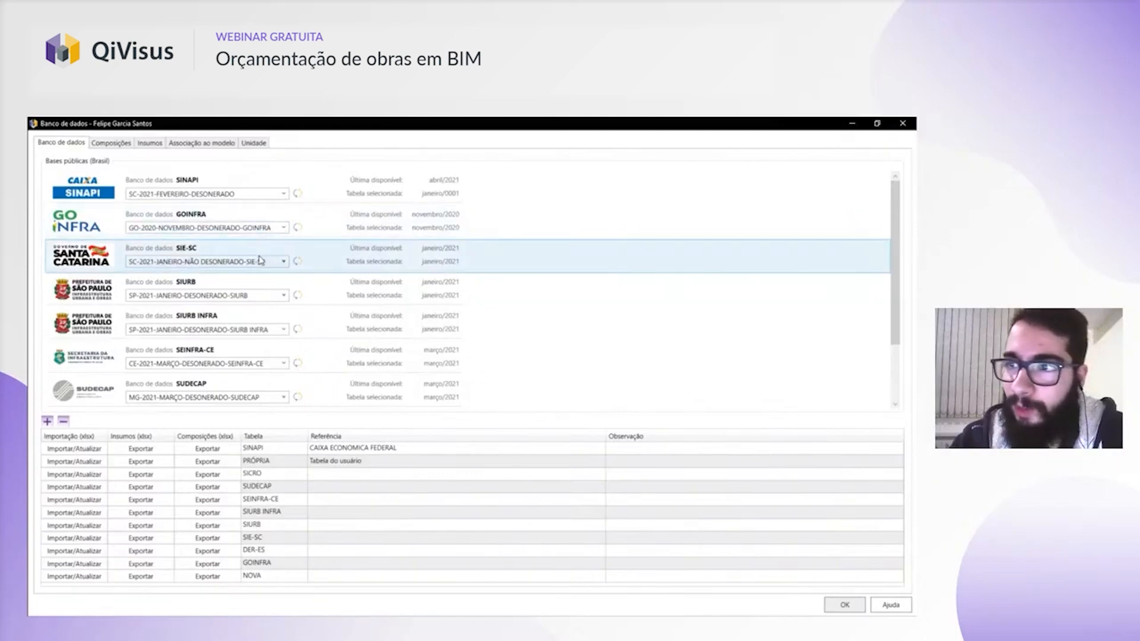
{"action": "left_click", "coordinate": [265, 295]}
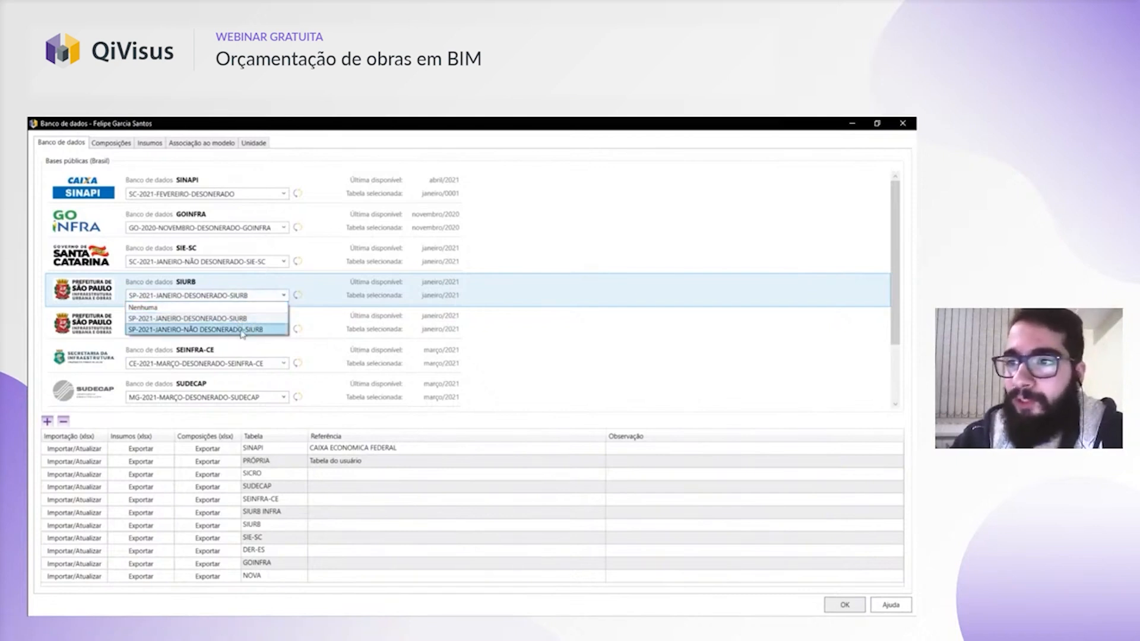
{"action": "left_click", "coordinate": [247, 297]}
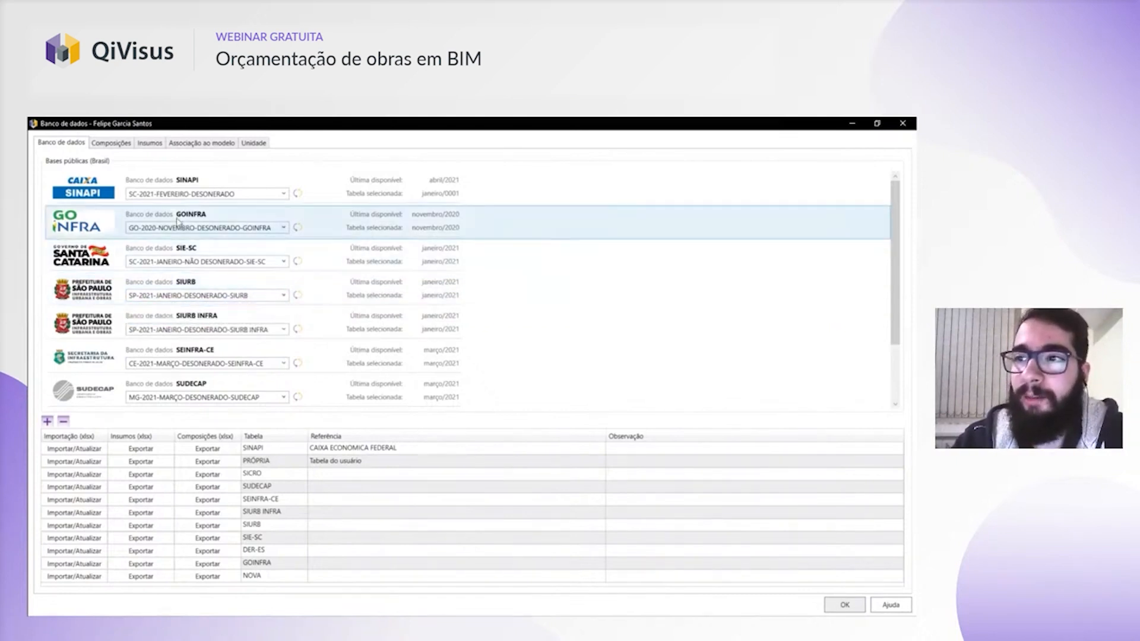
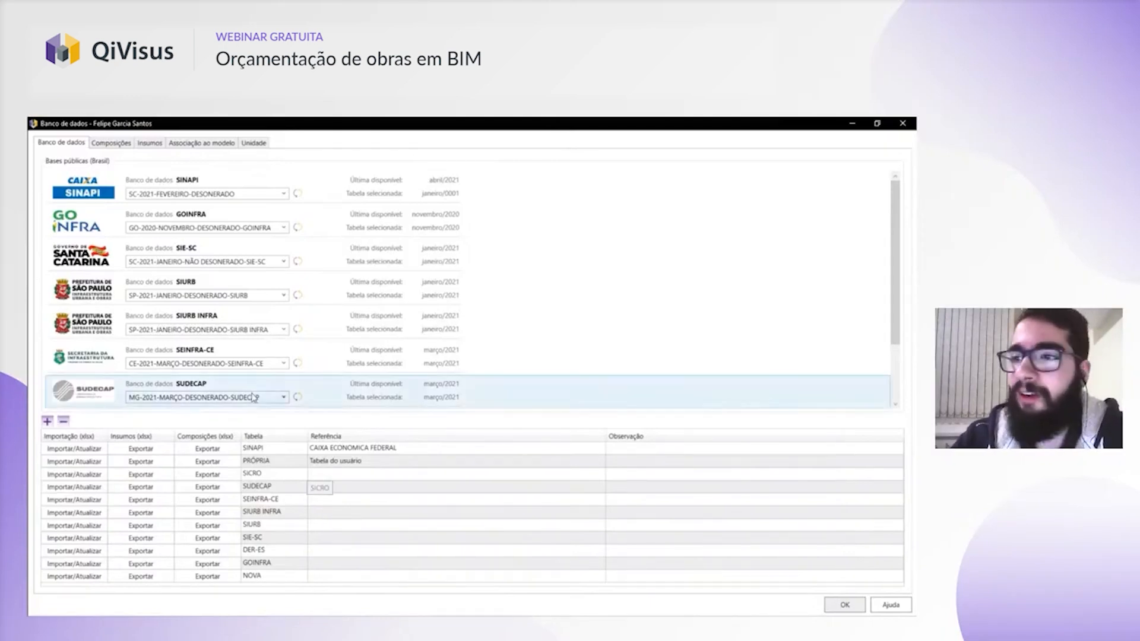
- Filter the service compositions in the database to the SINAPI table
{"action": "left_click", "coordinate": [116, 146]}
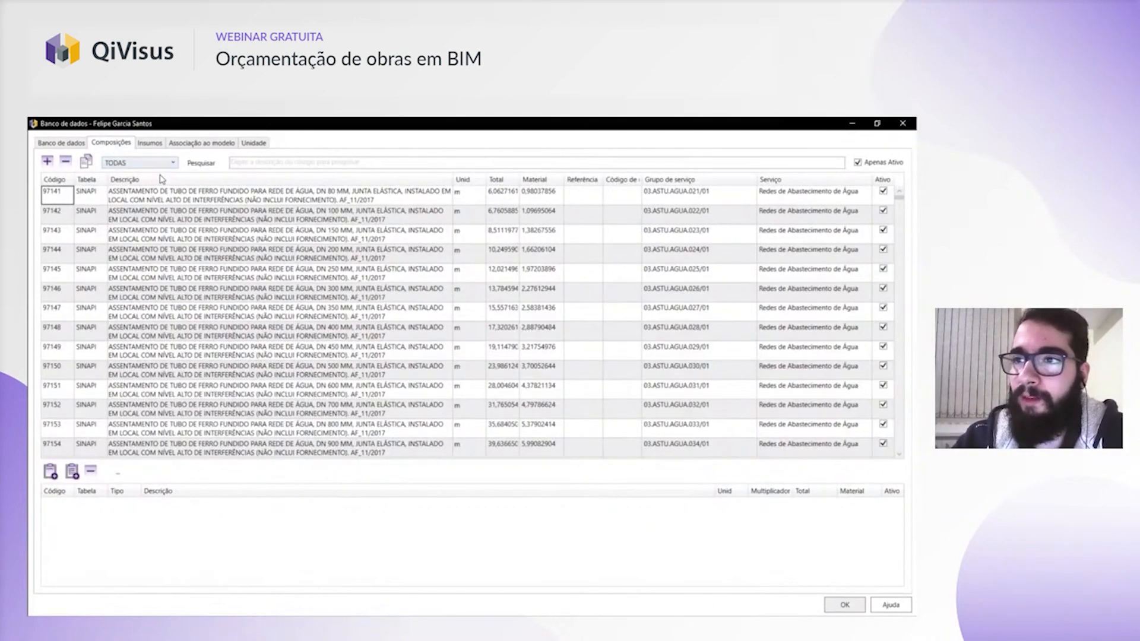
{"action": "left_click", "coordinate": [159, 164]}
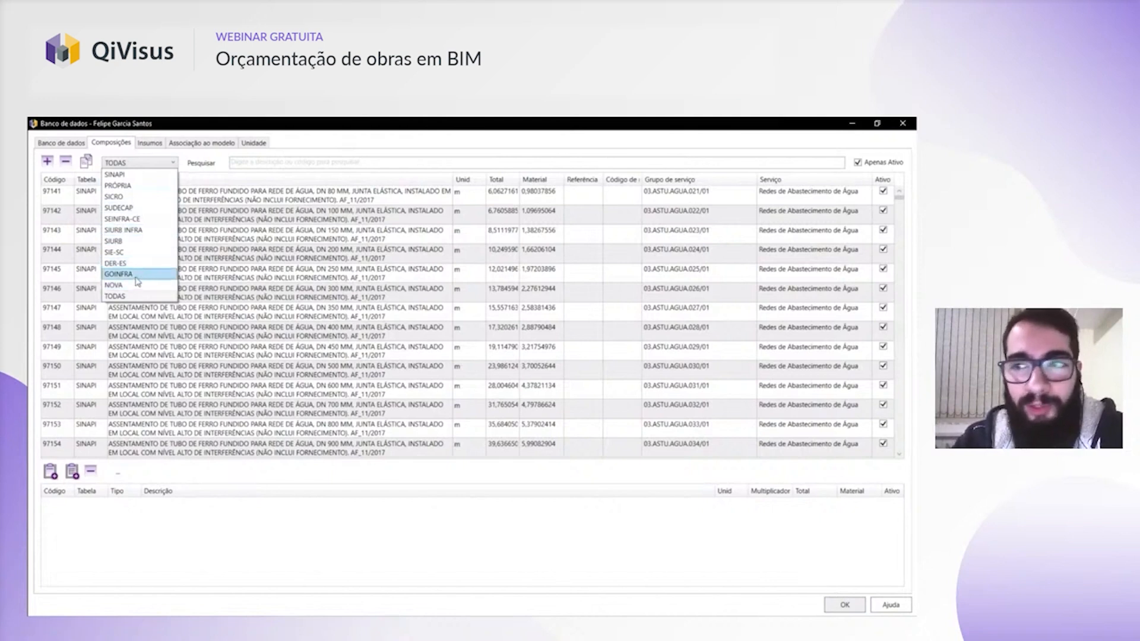
{"action": "left_click", "coordinate": [137, 174]}
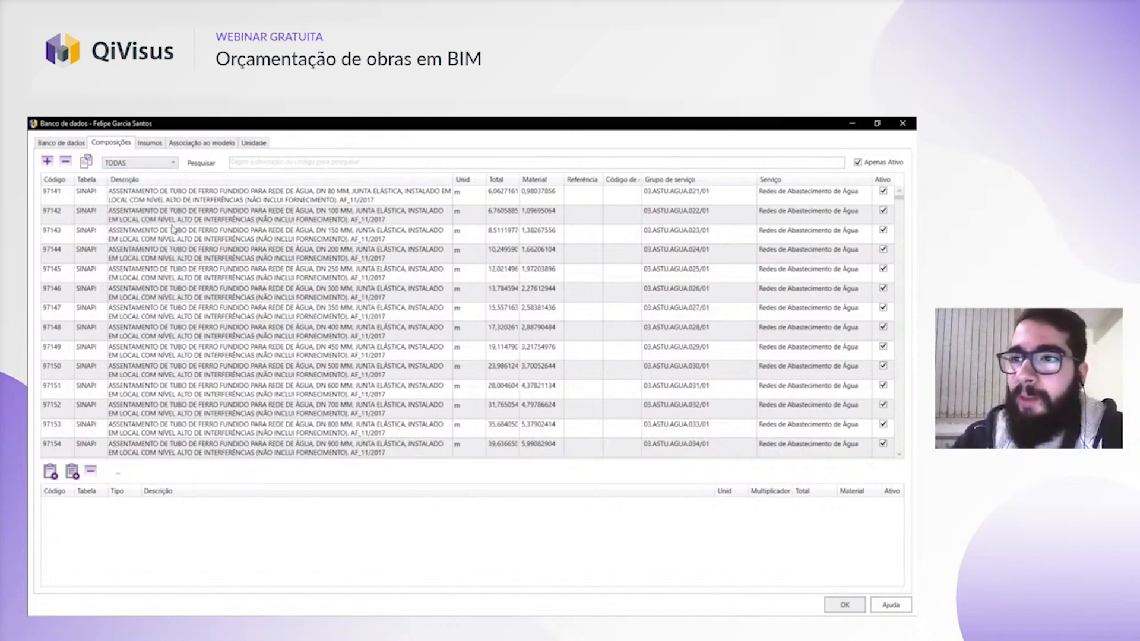
{"action": "left_click", "coordinate": [143, 164]}
{"action": "left_click", "coordinate": [142, 174]}
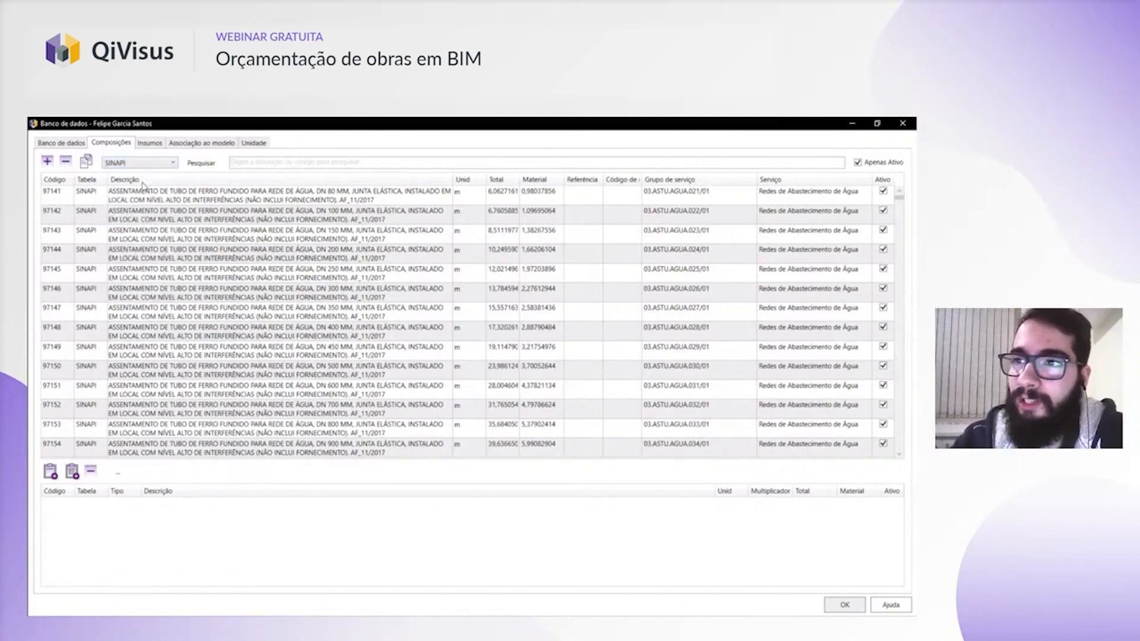
- Check the component breakdown of SINAPI composition 97146 for laying DN 300 mm cast-iron water pipe
{"action": "left_click", "coordinate": [256, 295]}
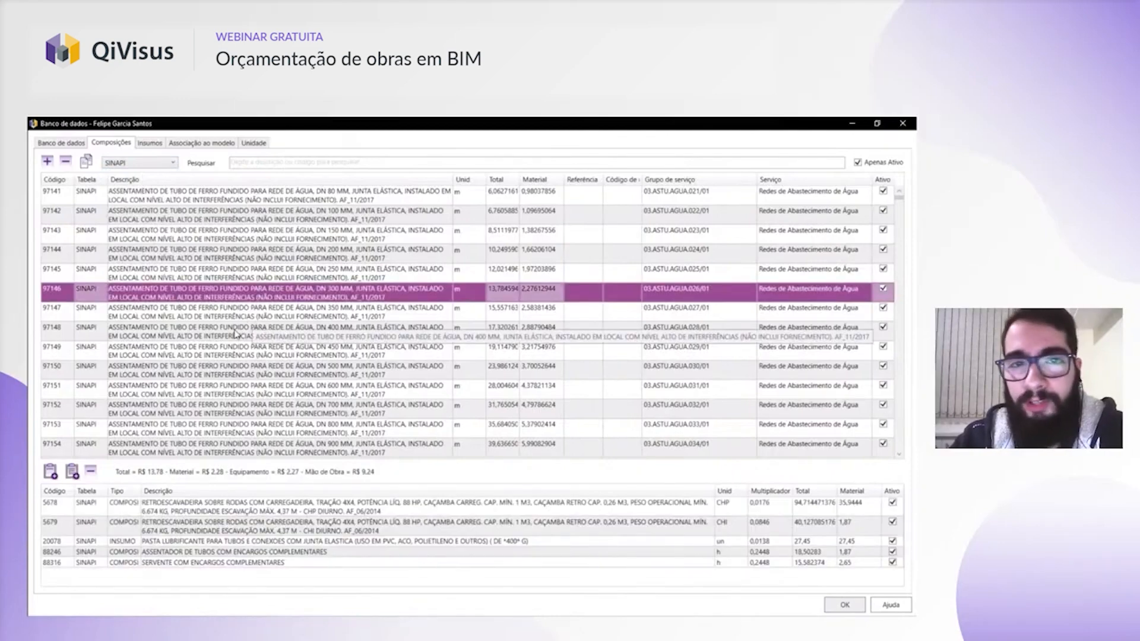
{"action": "scroll", "coordinate": [274, 336], "scroll_direction": "down", "scroll_amount": 4}
{"action": "scroll", "coordinate": [273, 335], "scroll_direction": "down", "scroll_amount": 1}
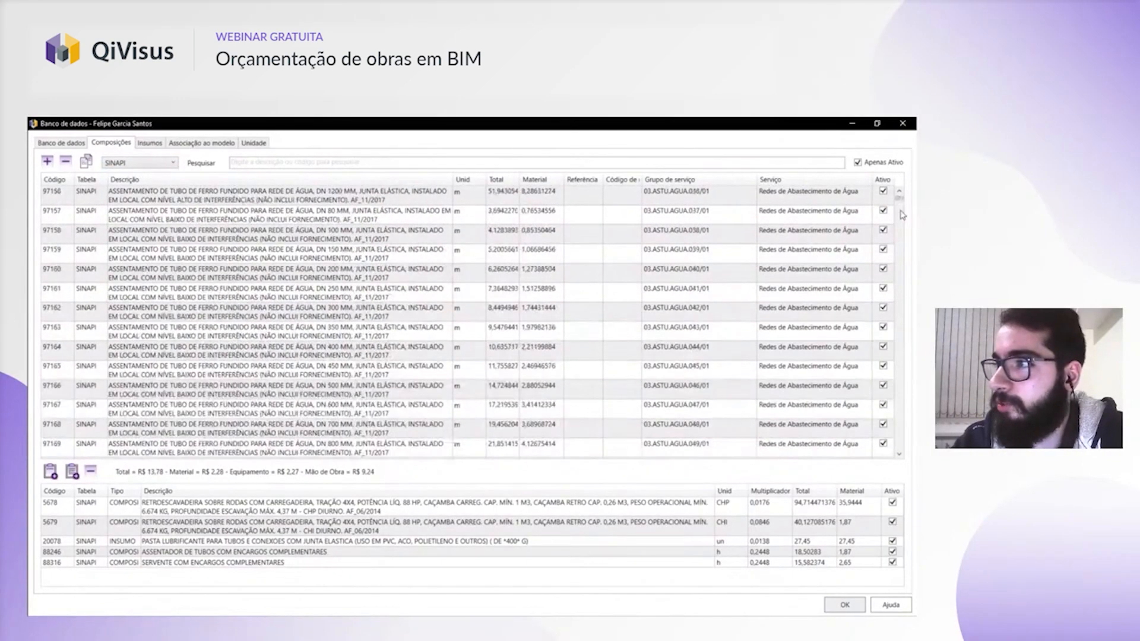
- Examine the materials and labour items that make up SINAPI composition 91011, the 80x210 cm wooden door for varnish
{"action": "left_click_drag", "start_coordinate": [899, 201], "coordinate": [900, 259]}
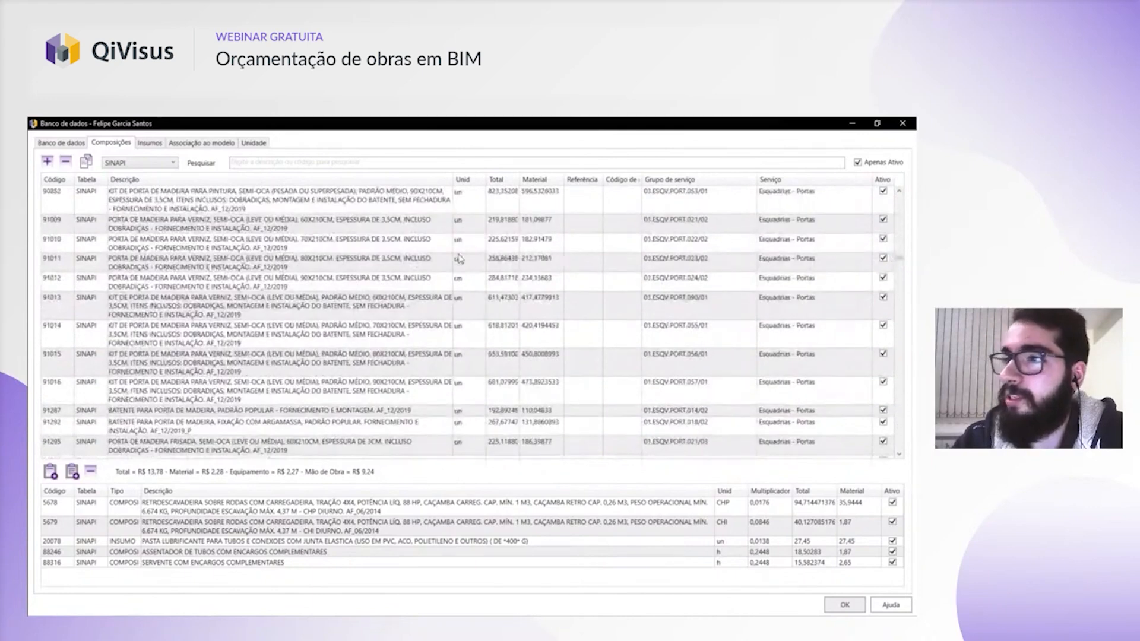
{"action": "left_click", "coordinate": [392, 263]}
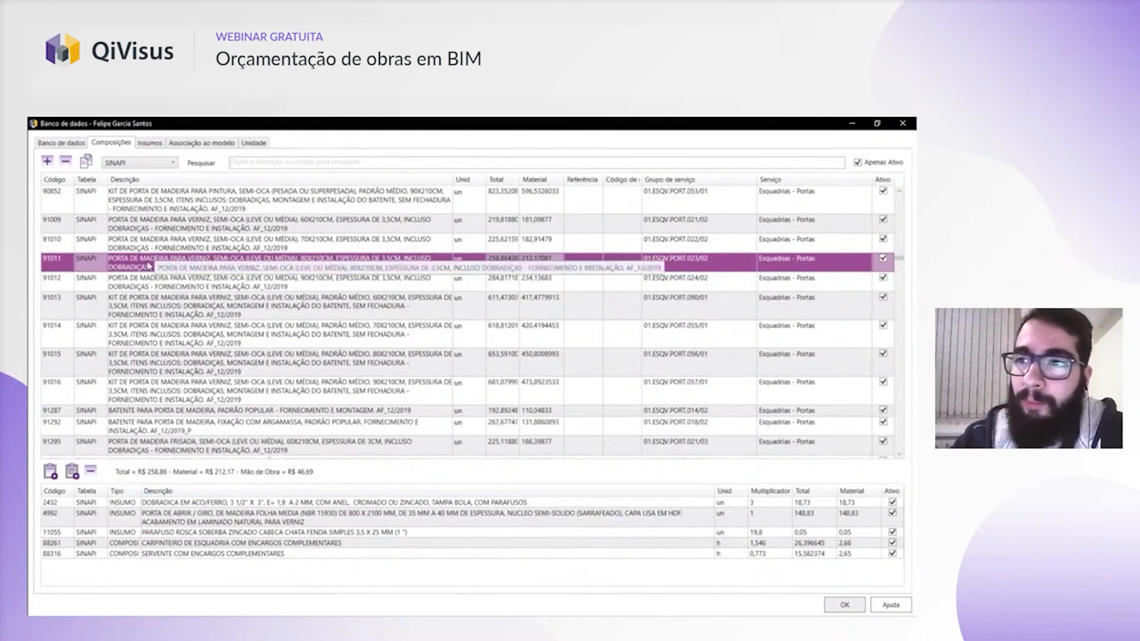
{"action": "left_click_drag", "start_coordinate": [206, 504], "coordinate": [205, 554]}
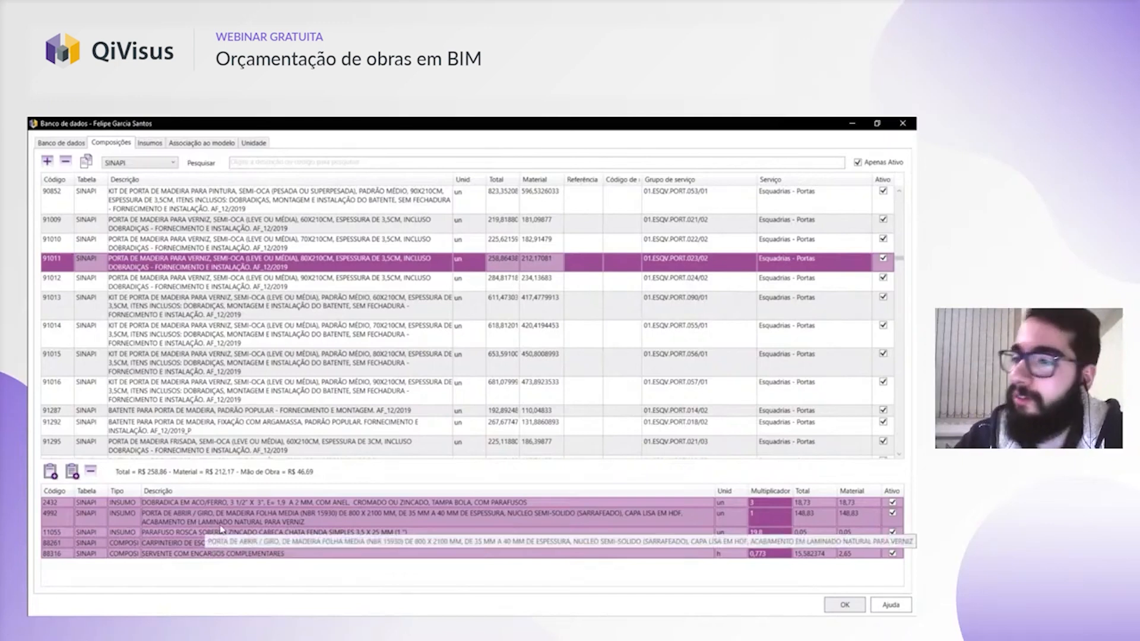
{"action": "left_click", "coordinate": [387, 513]}
{"action": "left_click", "coordinate": [369, 504]}
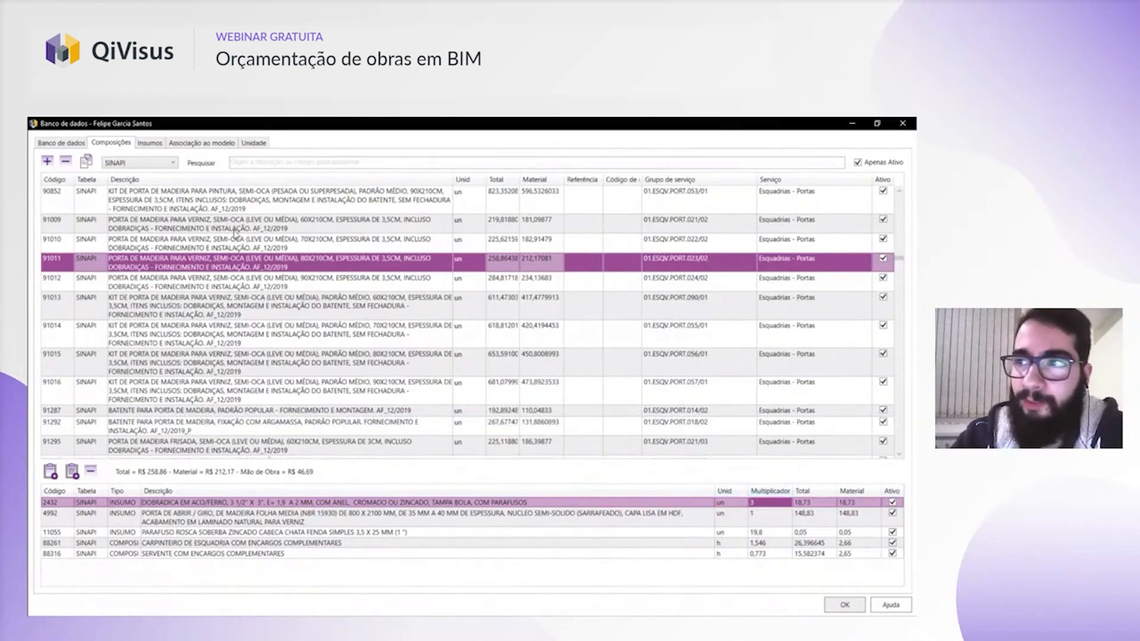
{"action": "scroll", "coordinate": [255, 251], "scroll_direction": "up", "scroll_amount": 3}
{"action": "scroll", "coordinate": [255, 251], "scroll_direction": "up", "scroll_amount": 5}
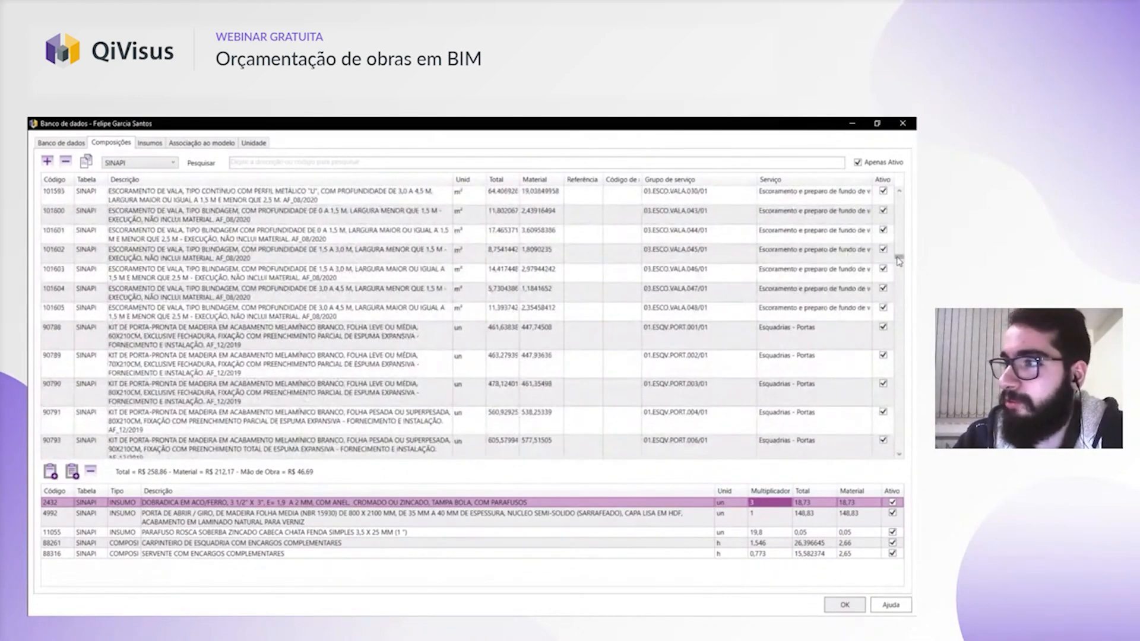
{"action": "left_click_drag", "start_coordinate": [899, 259], "coordinate": [895, 172]}
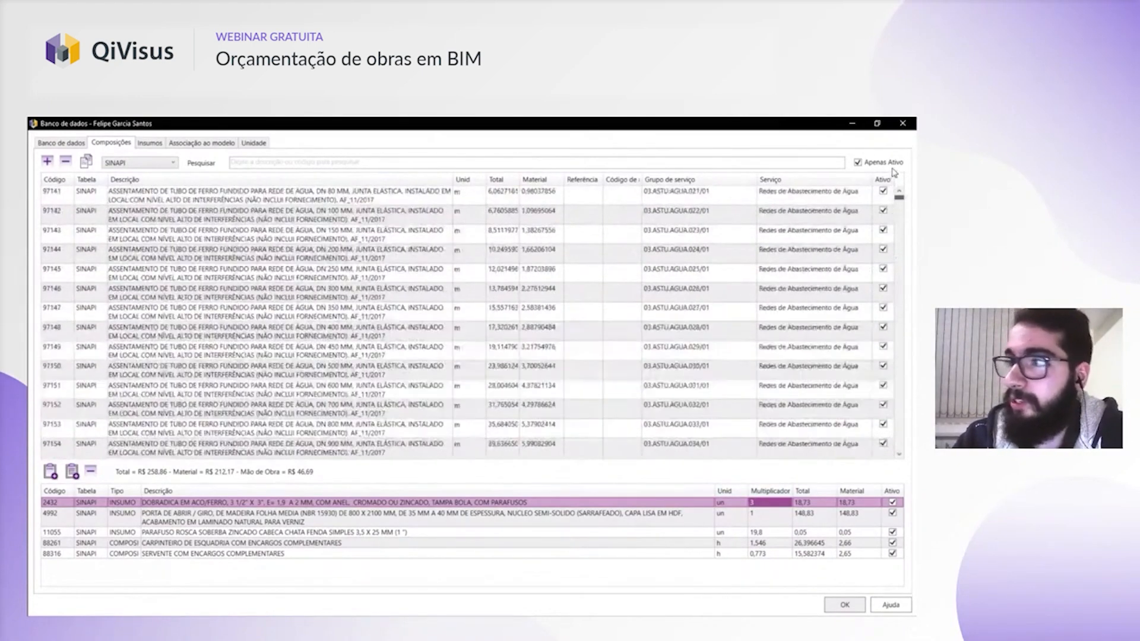
- Filter the database's individual inputs (insumos) to the SINAPI table
{"action": "left_click", "coordinate": [157, 145]}
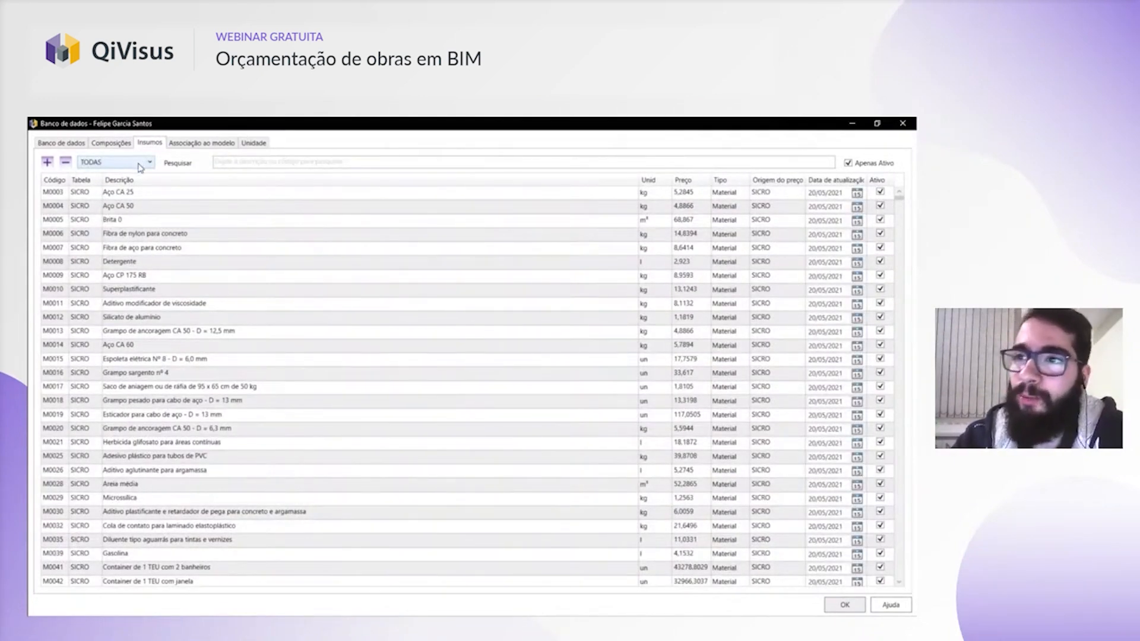
{"action": "left_click", "coordinate": [140, 167]}
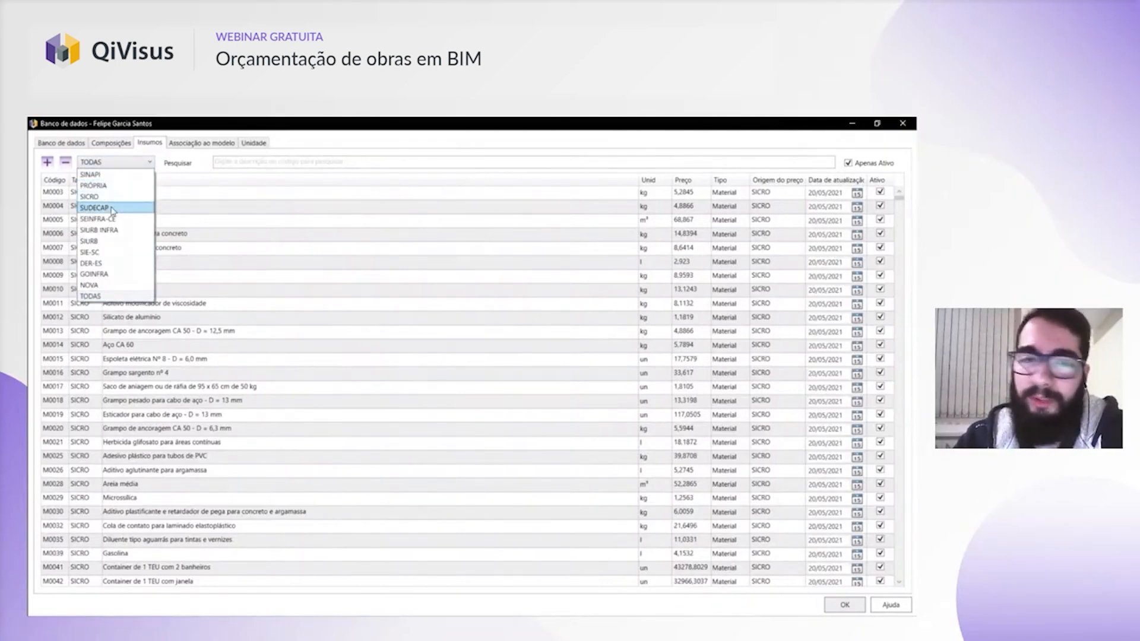
{"action": "left_click", "coordinate": [119, 175]}
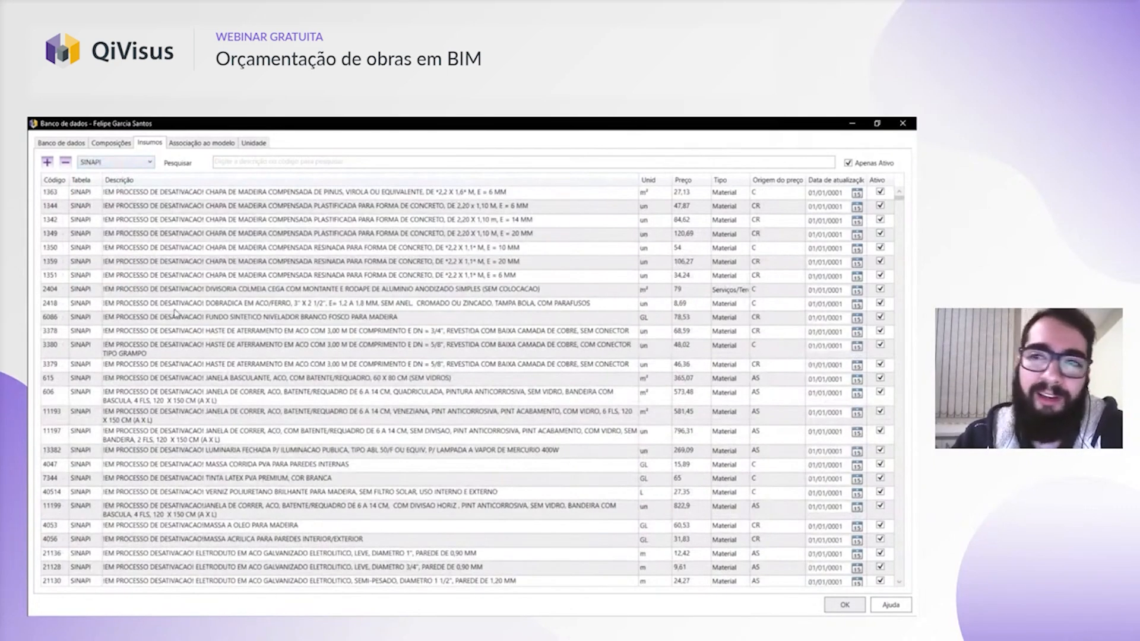
- Browse the SINAPI inputs with their units and prices, and close the database manager
{"action": "scroll", "coordinate": [248, 245], "scroll_direction": "down", "scroll_amount": 8}
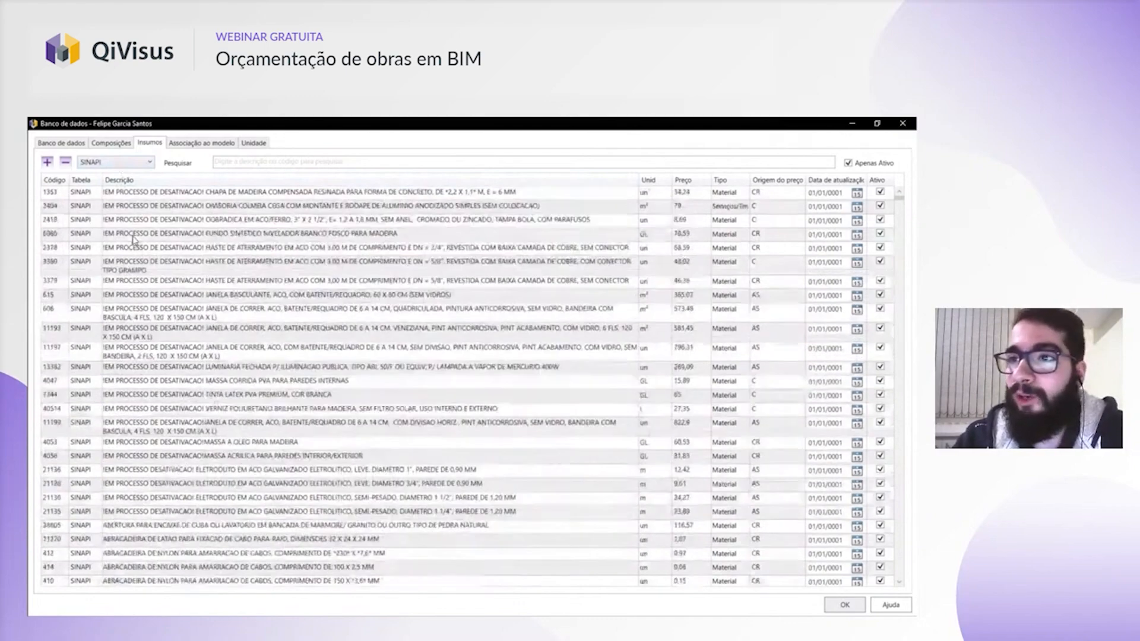
{"action": "scroll", "coordinate": [133, 240], "scroll_direction": "down", "scroll_amount": 20}
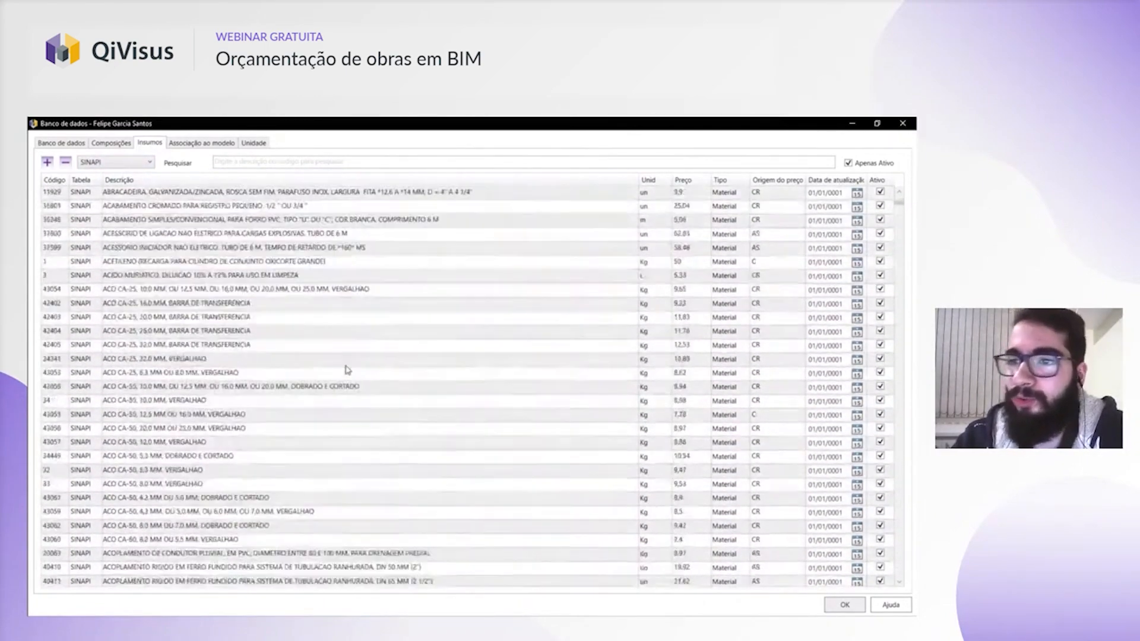
{"action": "scroll", "coordinate": [341, 363], "scroll_direction": "down", "scroll_amount": 7}
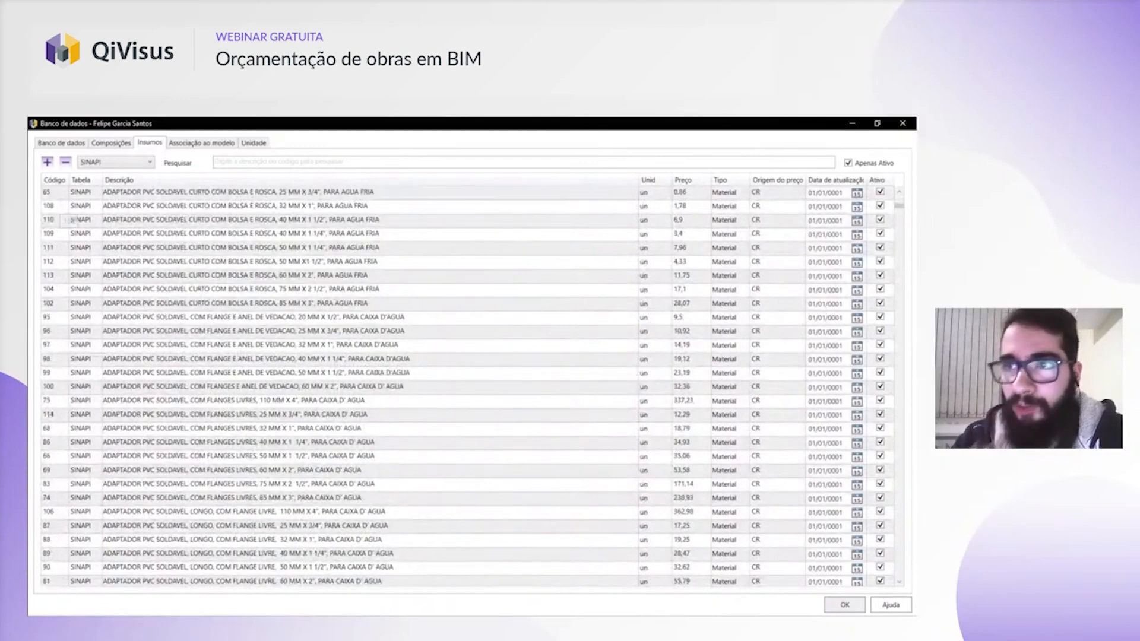
{"action": "left_click", "coordinate": [170, 235]}
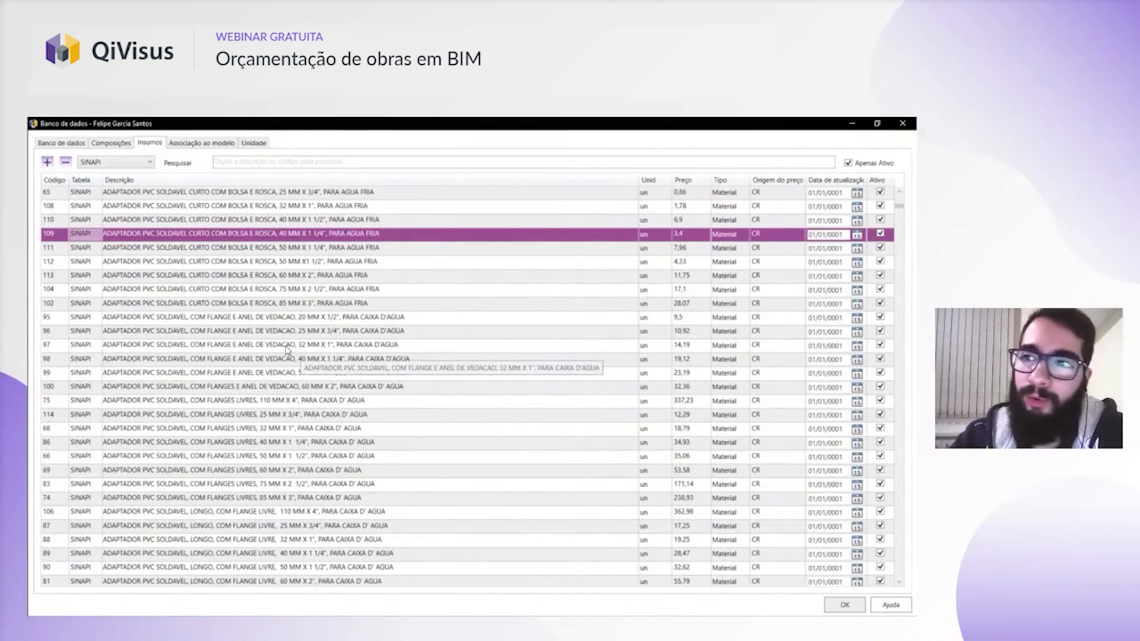
{"action": "scroll", "coordinate": [286, 351], "scroll_direction": "up", "scroll_amount": 15}
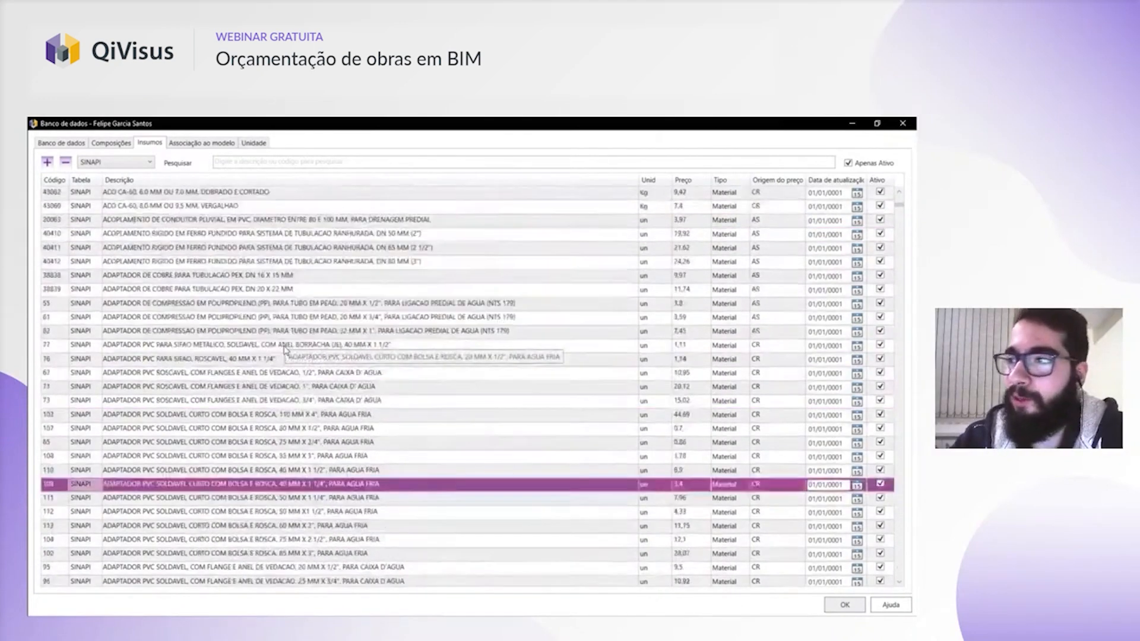
{"action": "scroll", "coordinate": [287, 350], "scroll_direction": "up", "scroll_amount": 8}
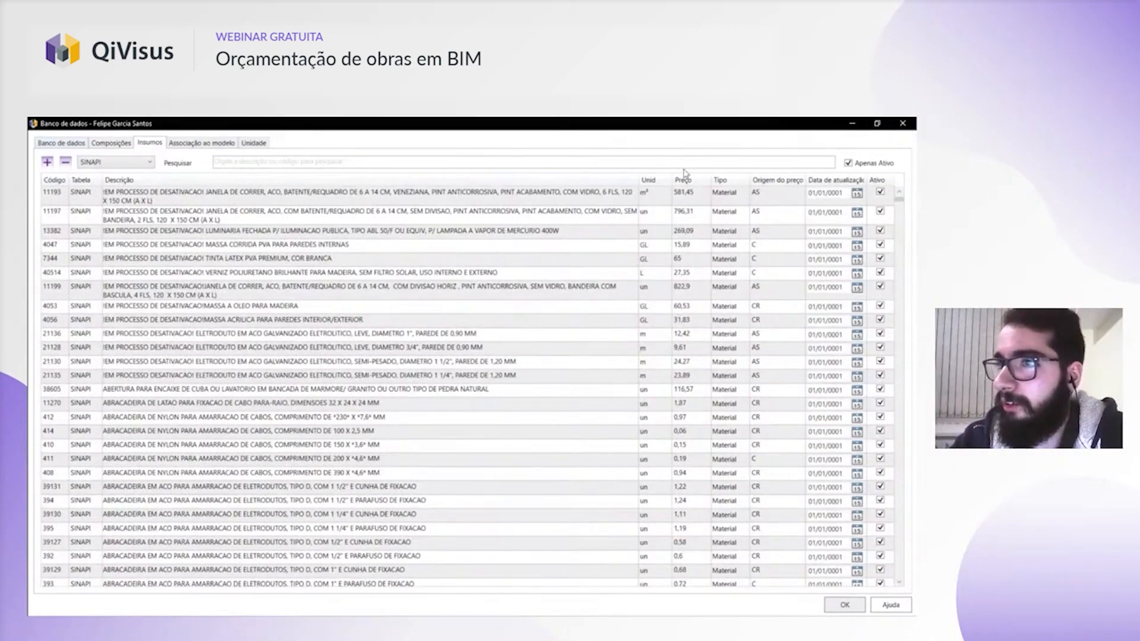
{"action": "left_click", "coordinate": [83, 146]}
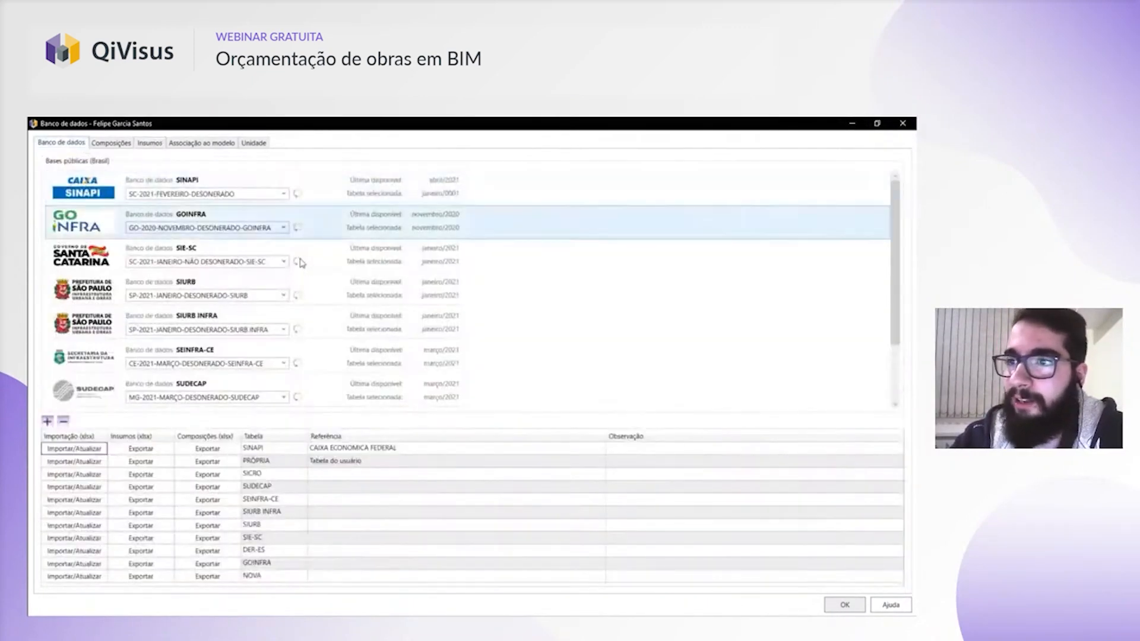
{"action": "left_click", "coordinate": [902, 129]}
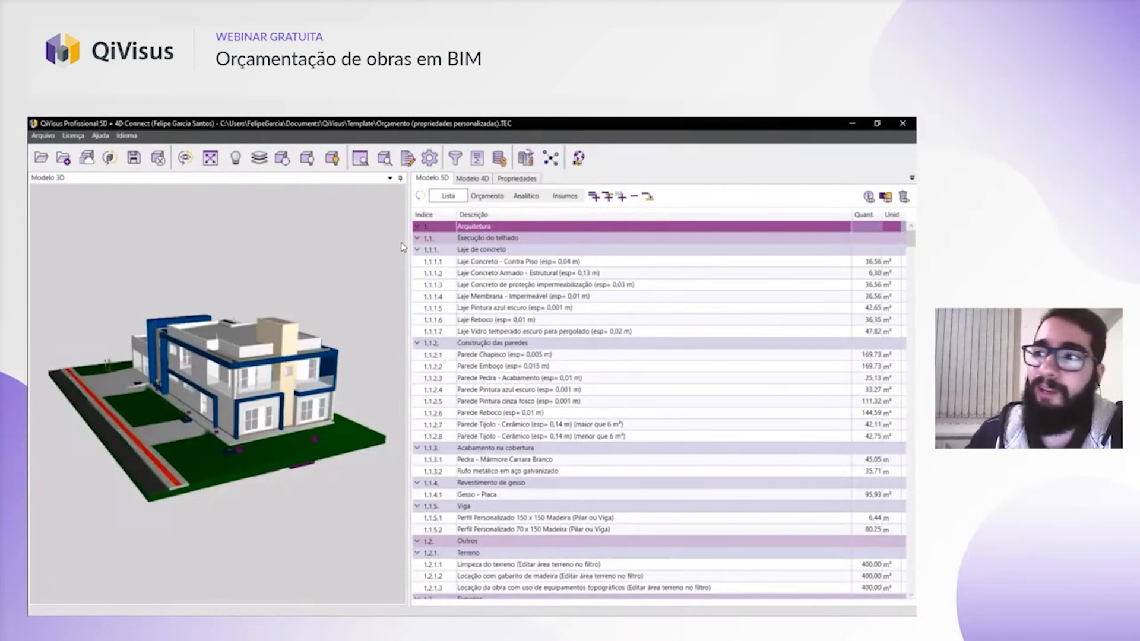
- Switch the quantity list to its budget view and review the priced compositions under Arquitetura
{"action": "left_click", "coordinate": [487, 196]}
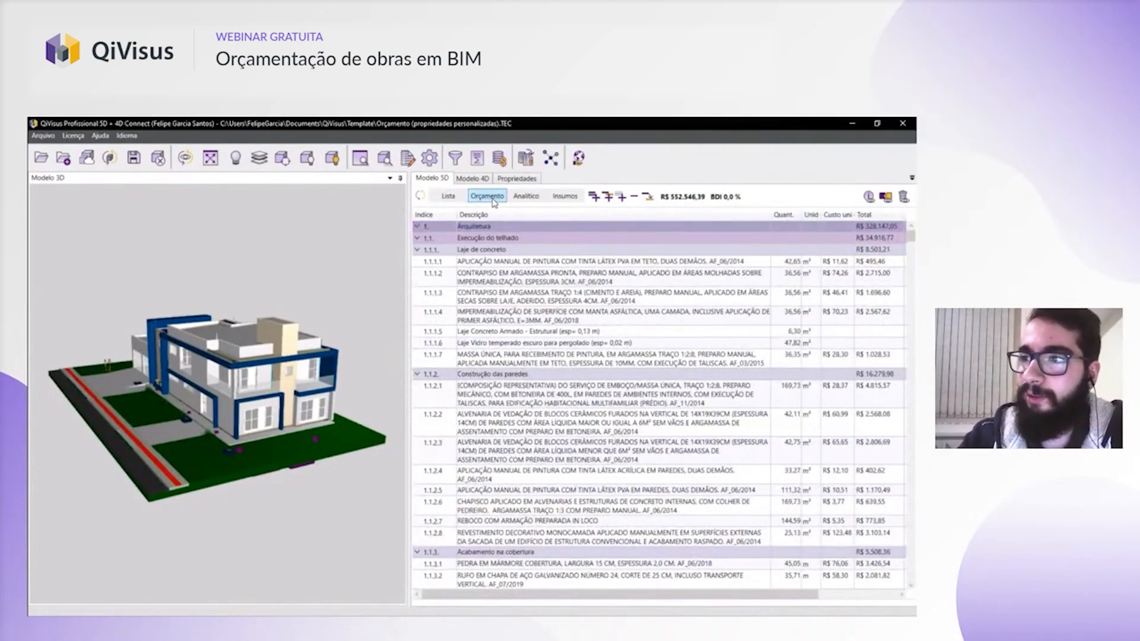
{"action": "scroll", "coordinate": [584, 275], "scroll_direction": "down", "scroll_amount": 1}
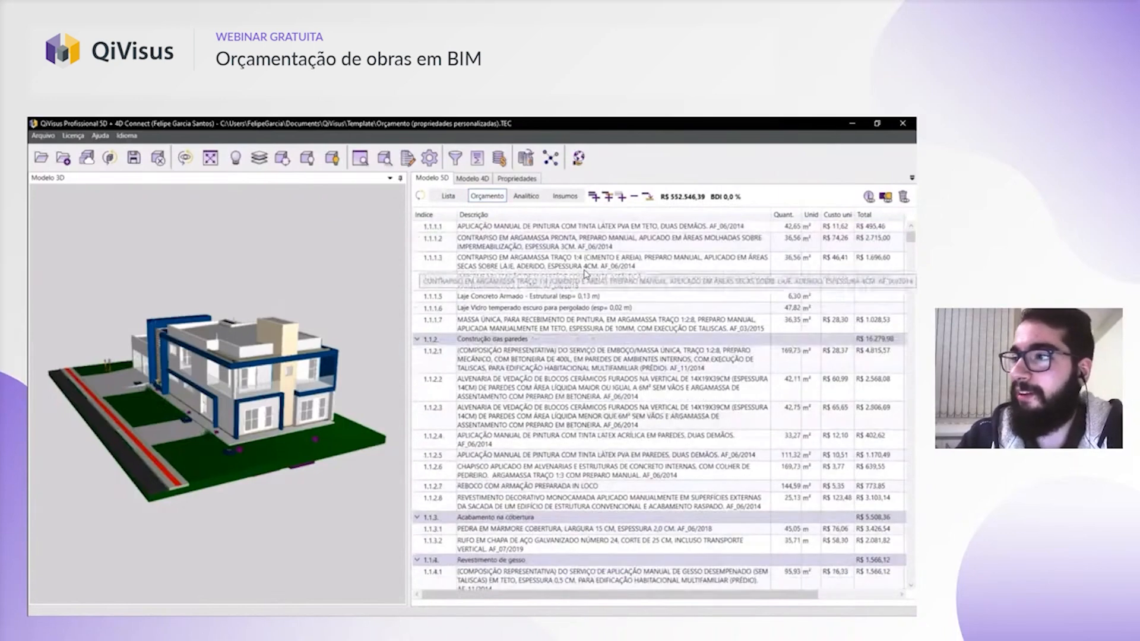
{"action": "scroll", "coordinate": [584, 275], "scroll_direction": "up", "scroll_amount": 1}
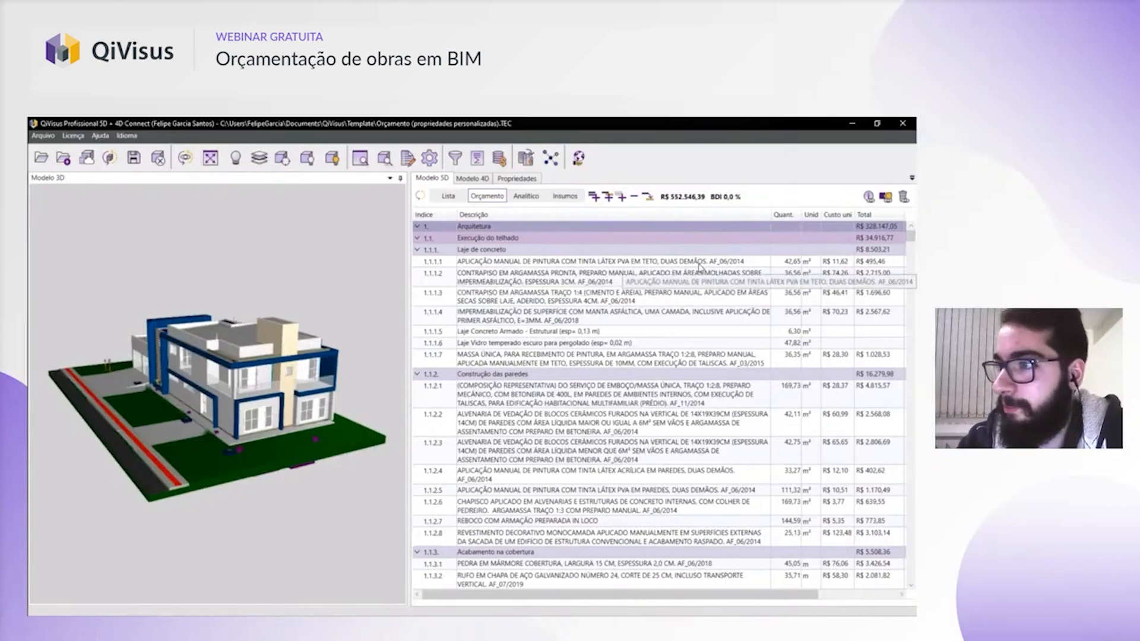
- Examine the Arquitetura budget items, from the roof's Laje de concreto group through the Superior floor's wall and door items
{"action": "left_click_drag", "start_coordinate": [706, 264], "coordinate": [687, 349]}
{"action": "left_click", "coordinate": [690, 334]}
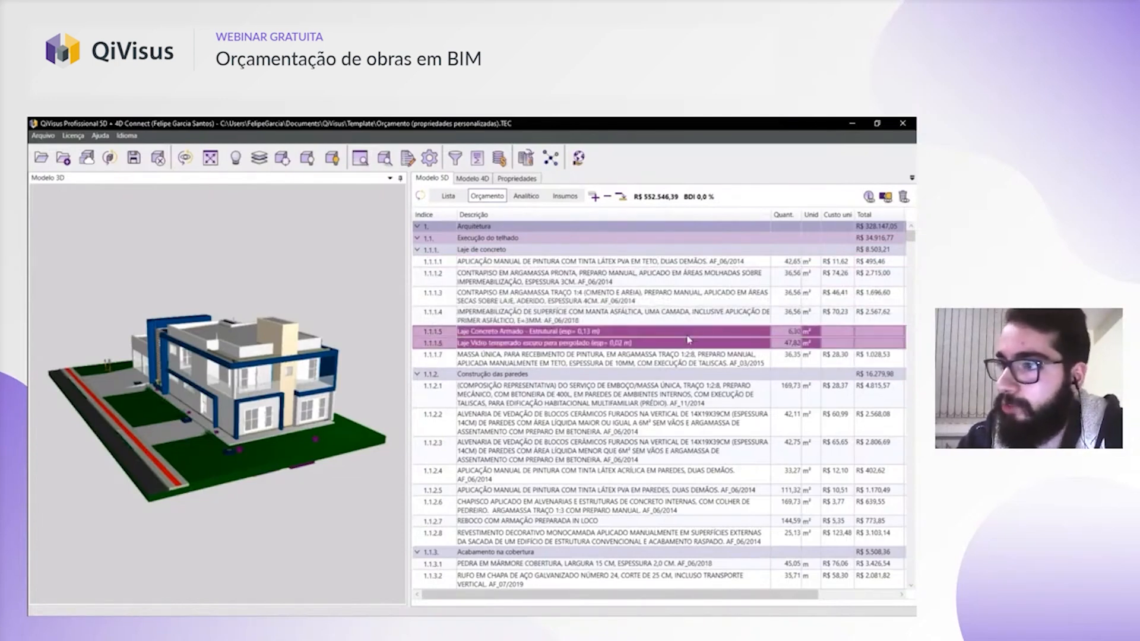
{"action": "left_click", "coordinate": [634, 301]}
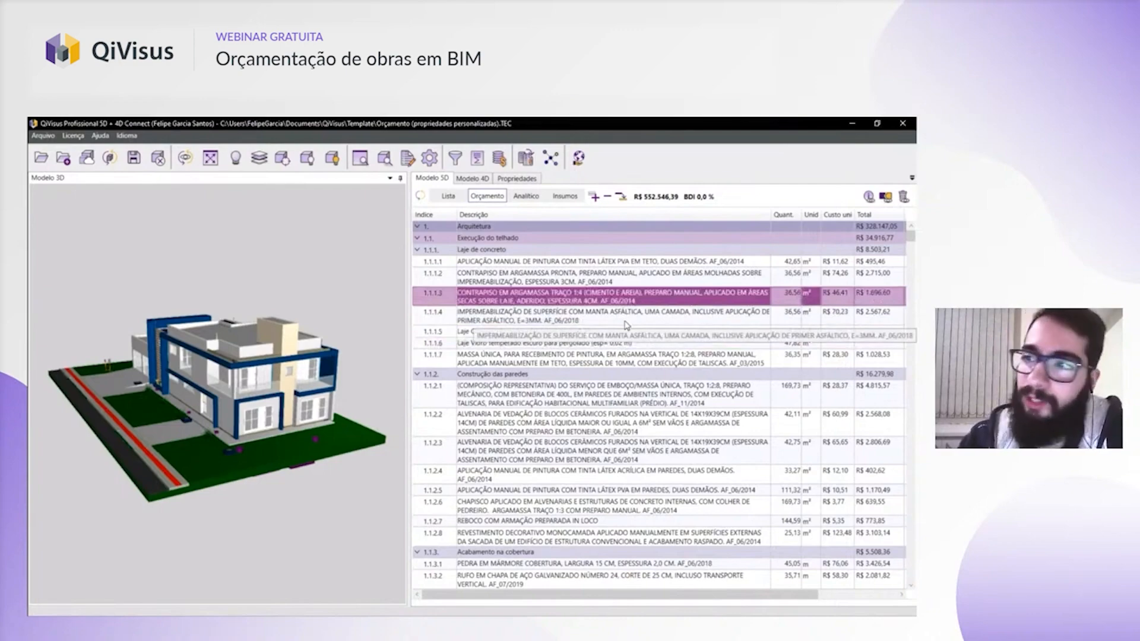
{"action": "scroll", "coordinate": [630, 327], "scroll_direction": "down", "scroll_amount": 5}
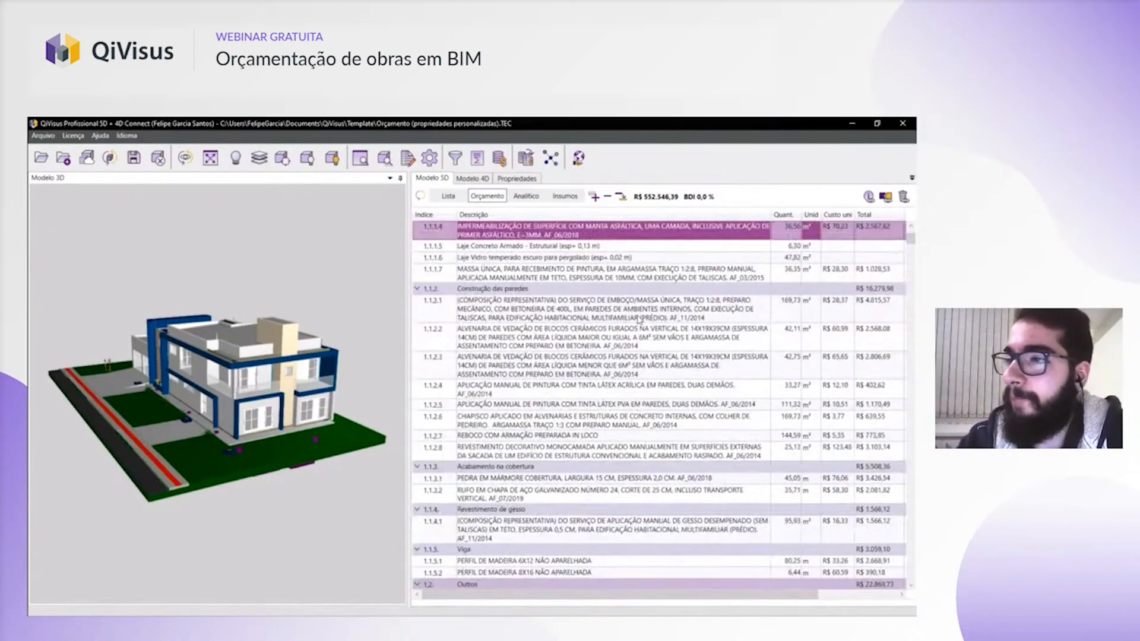
{"action": "scroll", "coordinate": [637, 336], "scroll_direction": "down", "scroll_amount": 10}
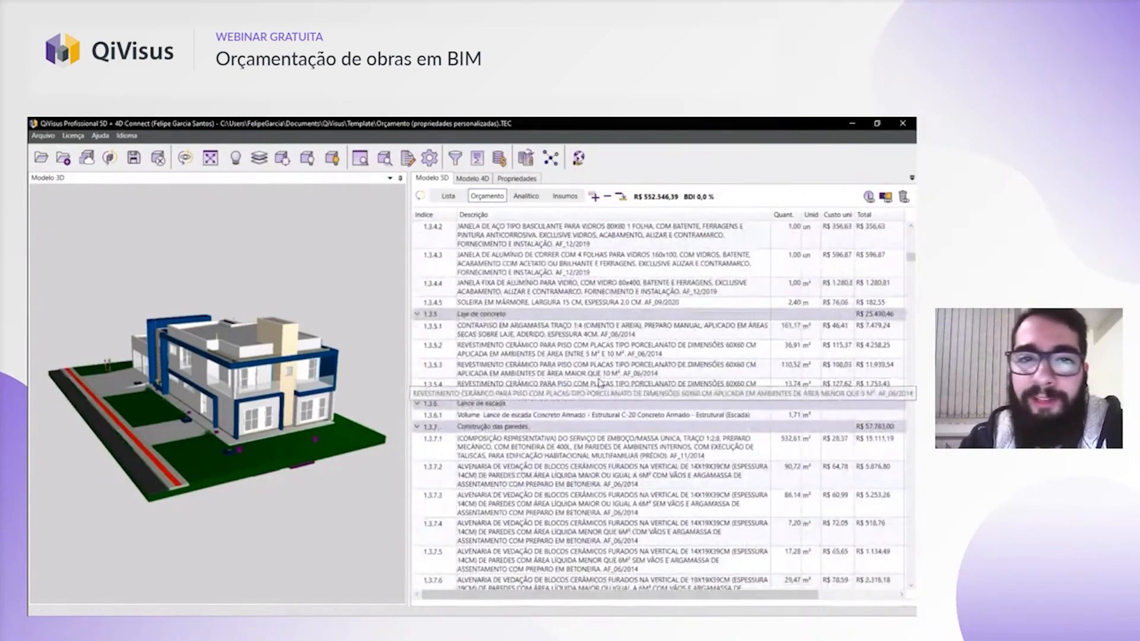
{"action": "scroll", "coordinate": [595, 387], "scroll_direction": "down", "scroll_amount": 5}
{"action": "scroll", "coordinate": [592, 401], "scroll_direction": "up", "scroll_amount": 5}
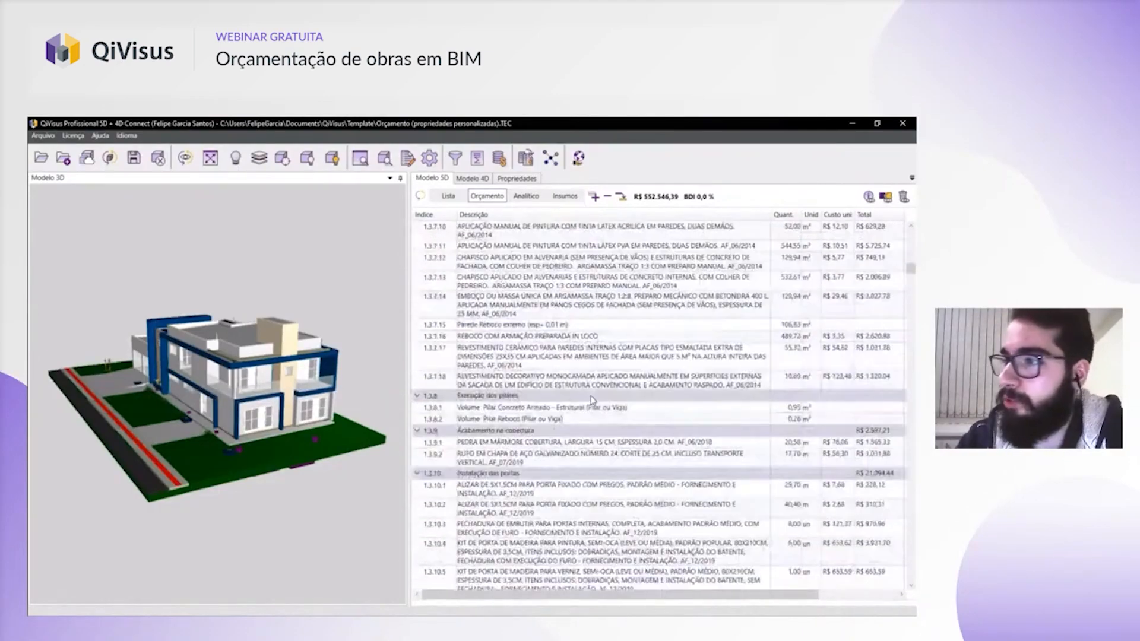
{"action": "scroll", "coordinate": [592, 401], "scroll_direction": "up", "scroll_amount": 15}
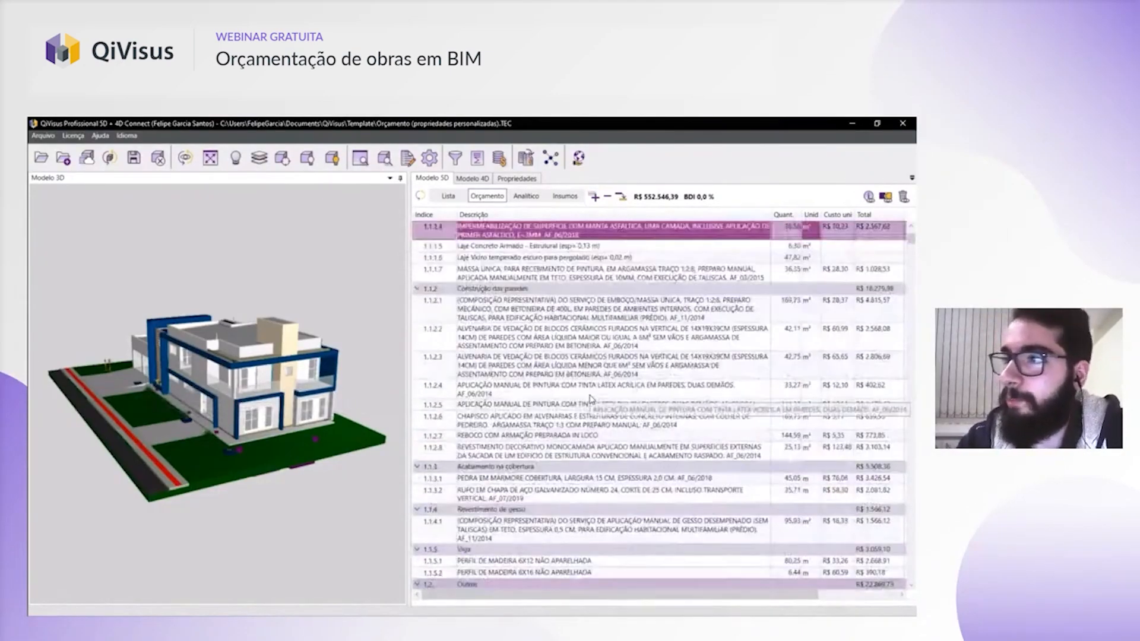
- Check the Arquitetura budget for items without an associated cost, including the structural and glass roof slabs and the metal Elemento terminal items
{"action": "left_click", "coordinate": [608, 262]}
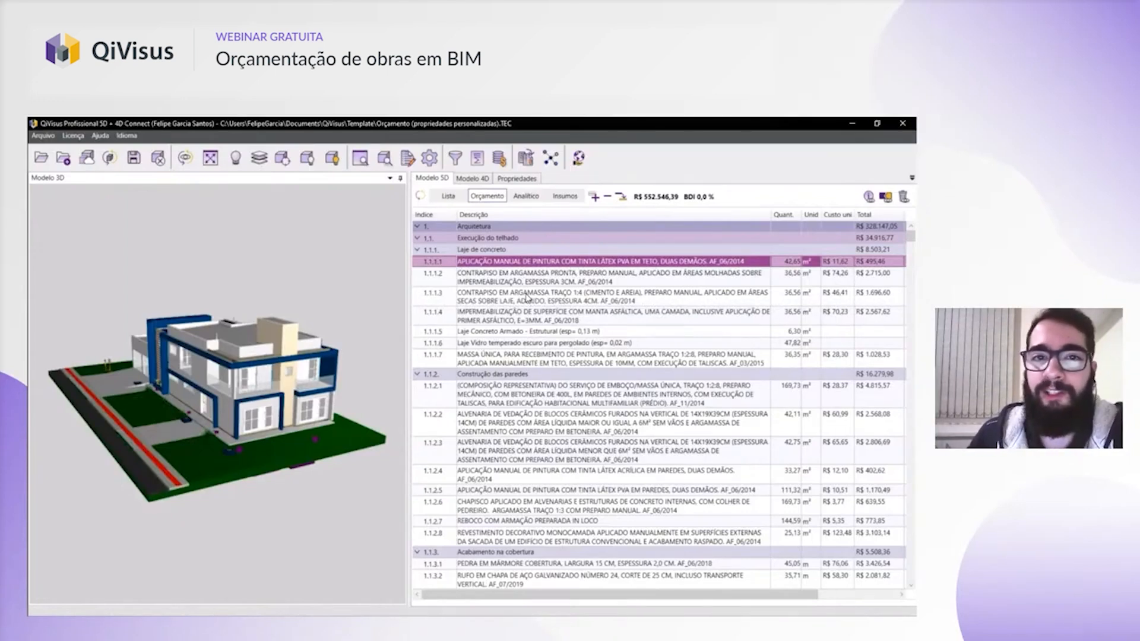
{"action": "left_click_drag", "start_coordinate": [540, 333], "coordinate": [539, 341]}
{"action": "left_click", "coordinate": [524, 318]}
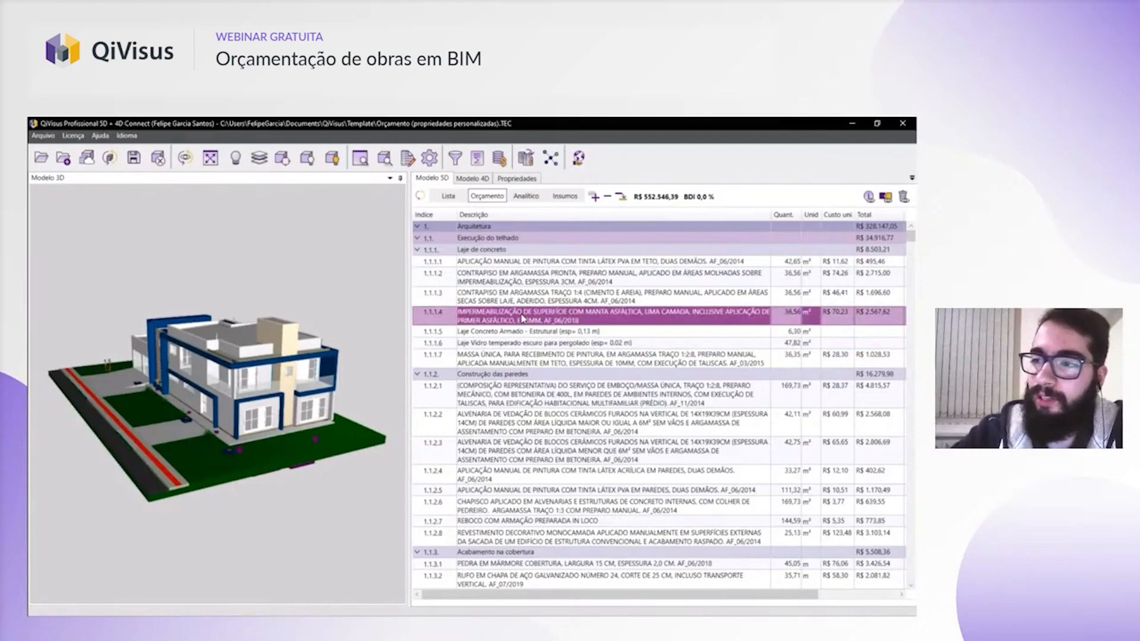
{"action": "left_click_drag", "start_coordinate": [517, 335], "coordinate": [506, 341]}
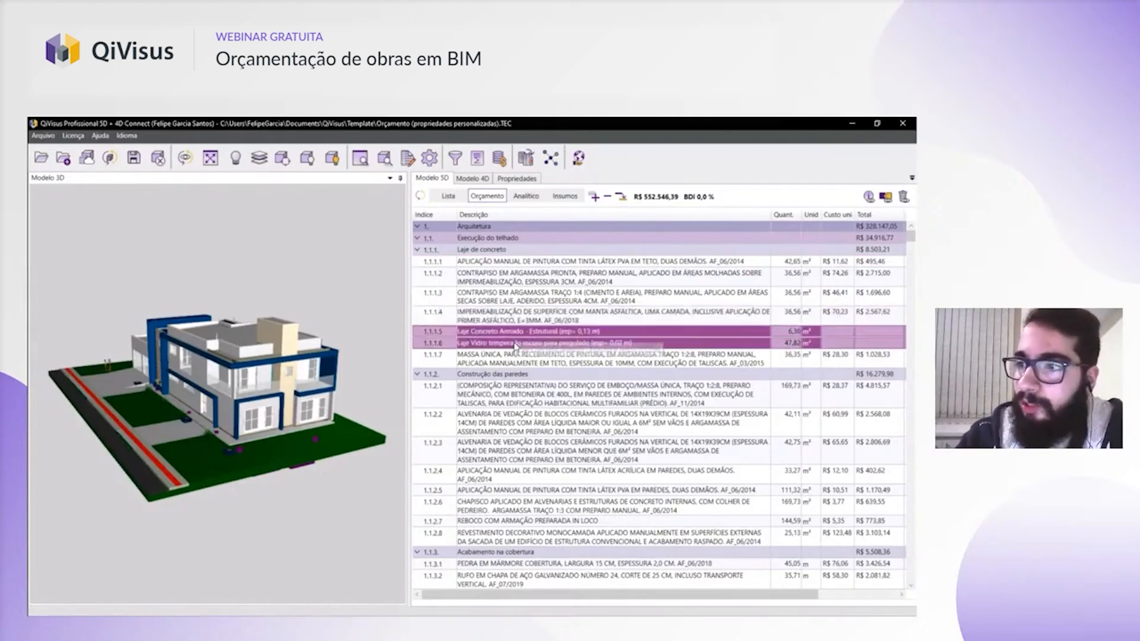
{"action": "scroll", "coordinate": [520, 340], "scroll_direction": "down", "scroll_amount": 1}
{"action": "scroll", "coordinate": [520, 340], "scroll_direction": "down", "scroll_amount": 6}
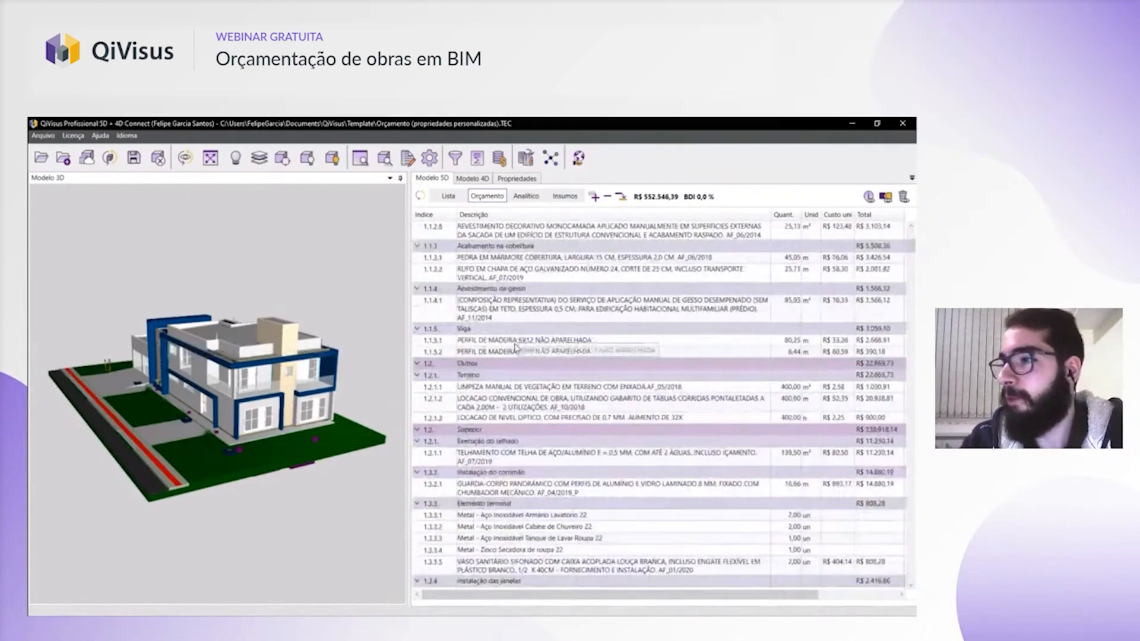
{"action": "scroll", "coordinate": [555, 501], "scroll_direction": "down", "scroll_amount": 1}
{"action": "left_click_drag", "start_coordinate": [551, 476], "coordinate": [545, 511]}
{"action": "left_click", "coordinate": [545, 497]}
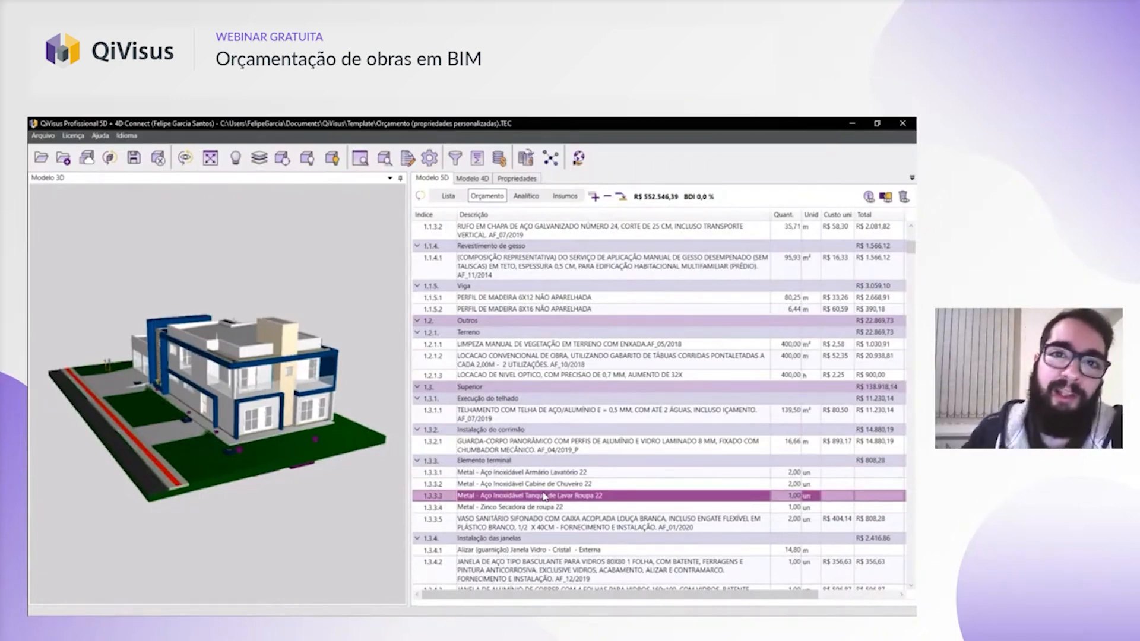
{"action": "scroll", "coordinate": [545, 497], "scroll_direction": "up", "scroll_amount": 8}
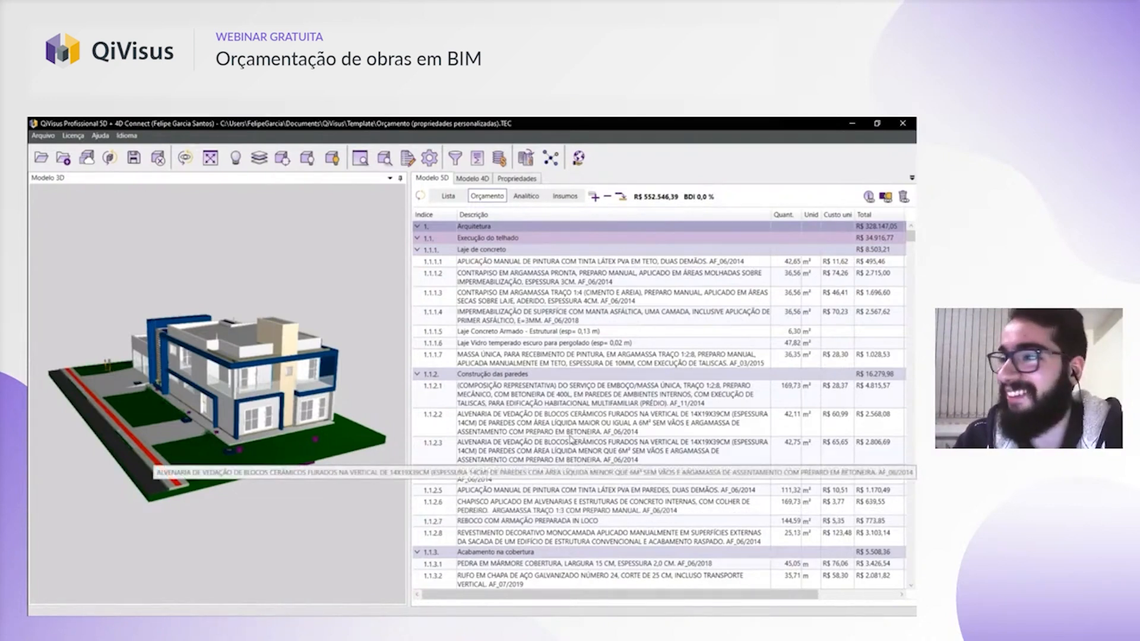
{"action": "left_click", "coordinate": [565, 413]}
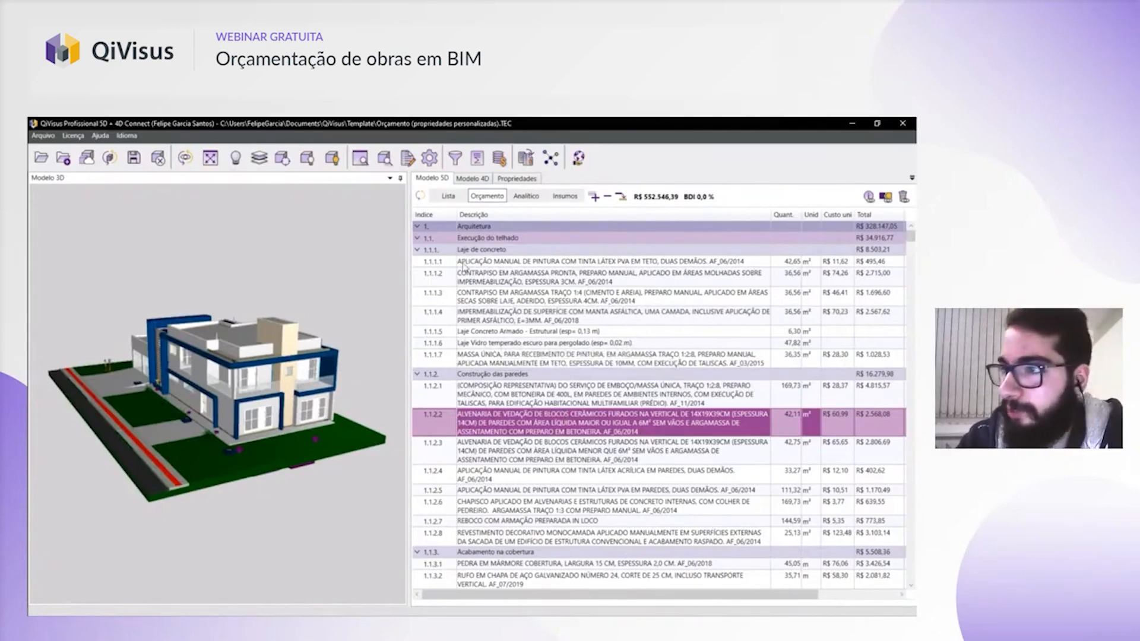
- Collapse the Arquitetura stage and inspect the Estrutura item for CA-50 10,0 mm slab reinforcement in the 3D model
{"action": "left_click", "coordinate": [423, 227]}
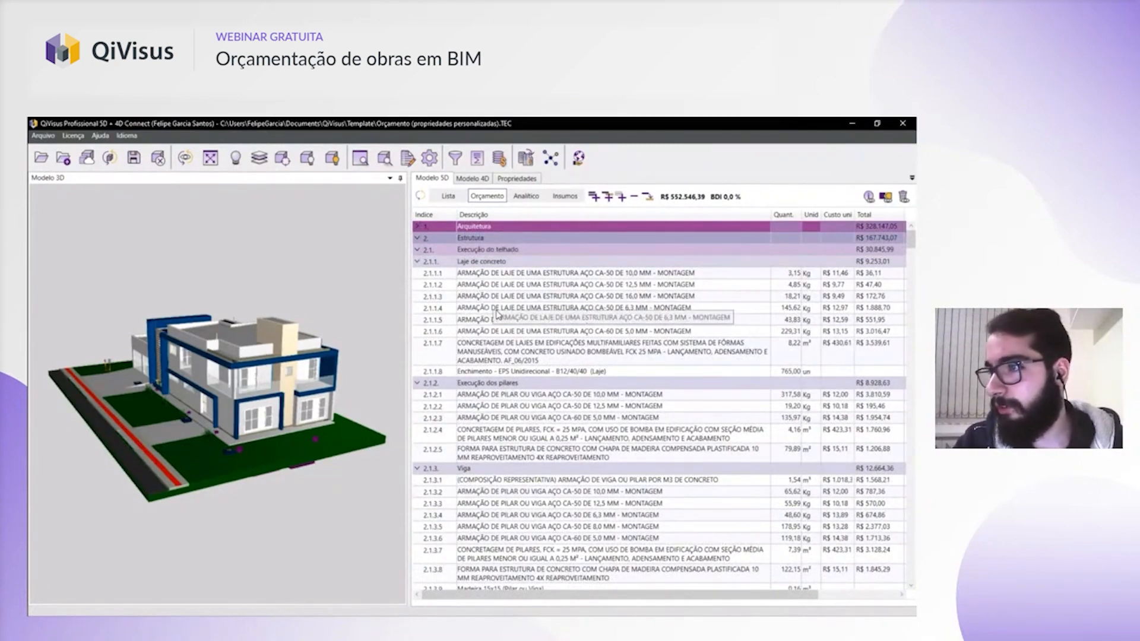
{"action": "left_click", "coordinate": [506, 274]}
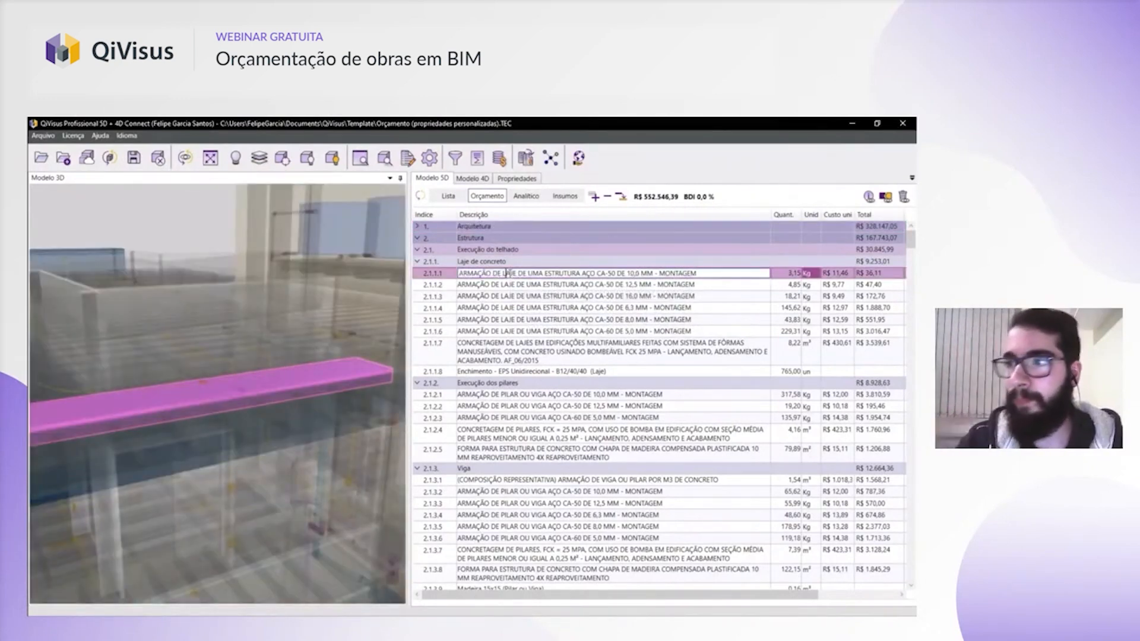
{"action": "scroll", "coordinate": [173, 422], "scroll_direction": "down", "scroll_amount": 3}
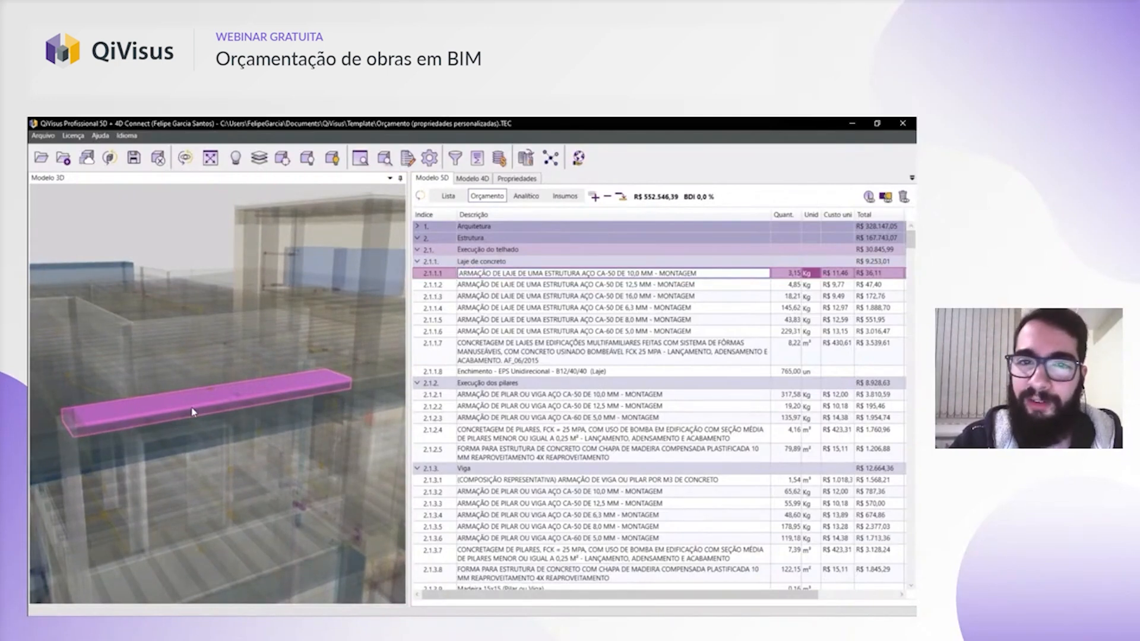
{"action": "scroll", "coordinate": [191, 409], "scroll_direction": "down", "scroll_amount": 5}
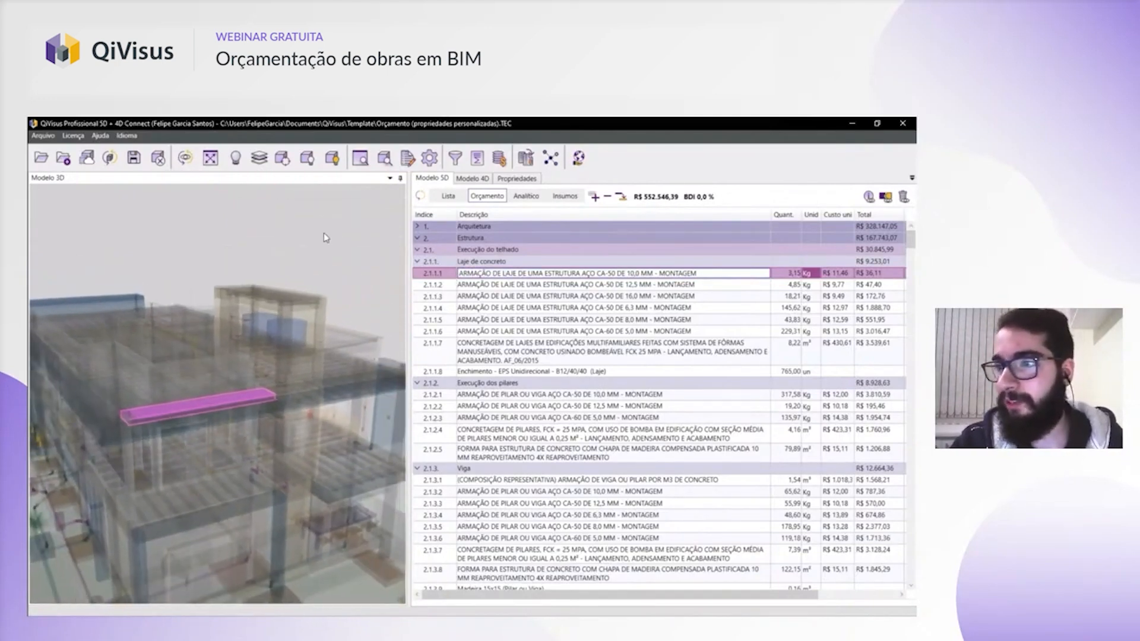
{"action": "left_click", "coordinate": [323, 233]}
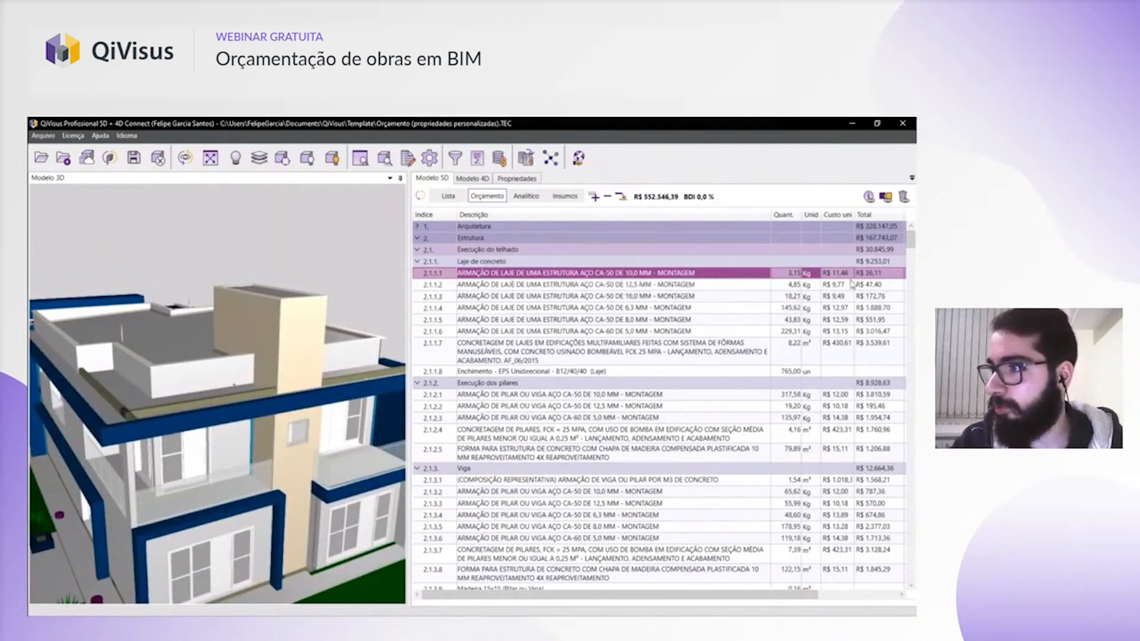
{"action": "scroll", "coordinate": [278, 291], "scroll_direction": "down", "scroll_amount": 4}
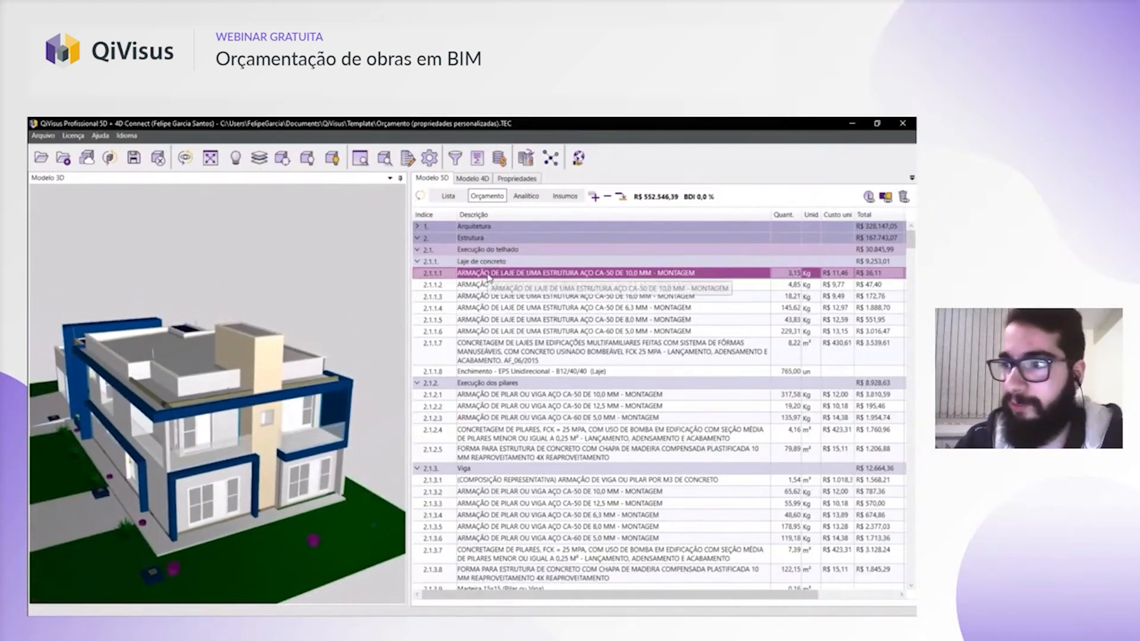
- Clear the associated inputs and compositions from the CA-50 10,0 mm slab reinforcement item under Laje de concreto
{"action": "right_click", "coordinate": [489, 277]}
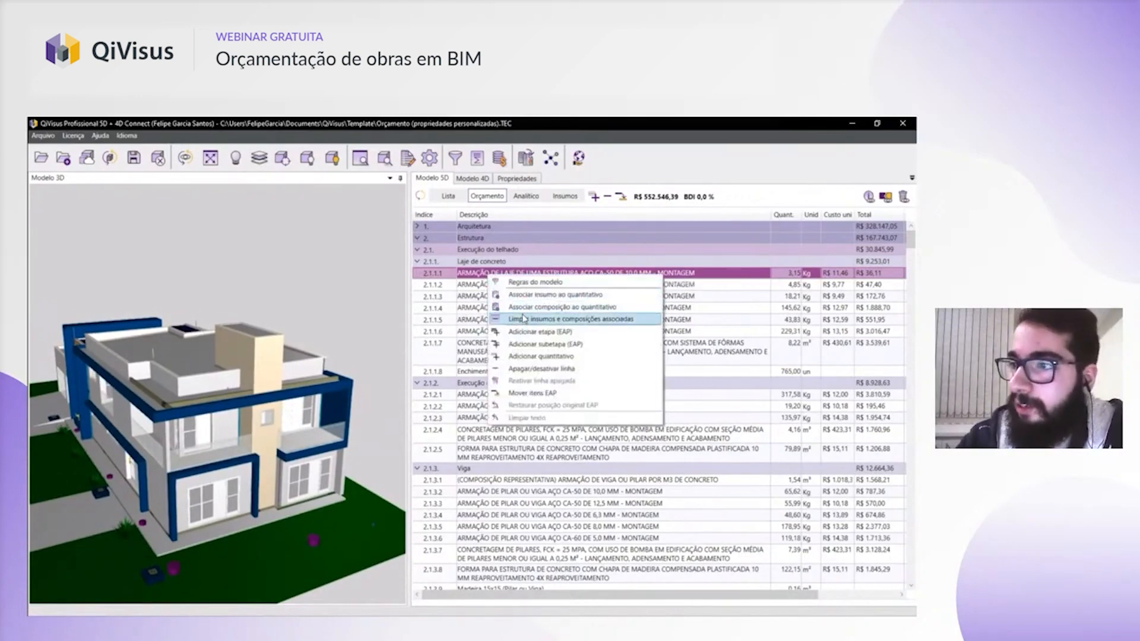
{"action": "left_click", "coordinate": [525, 321]}
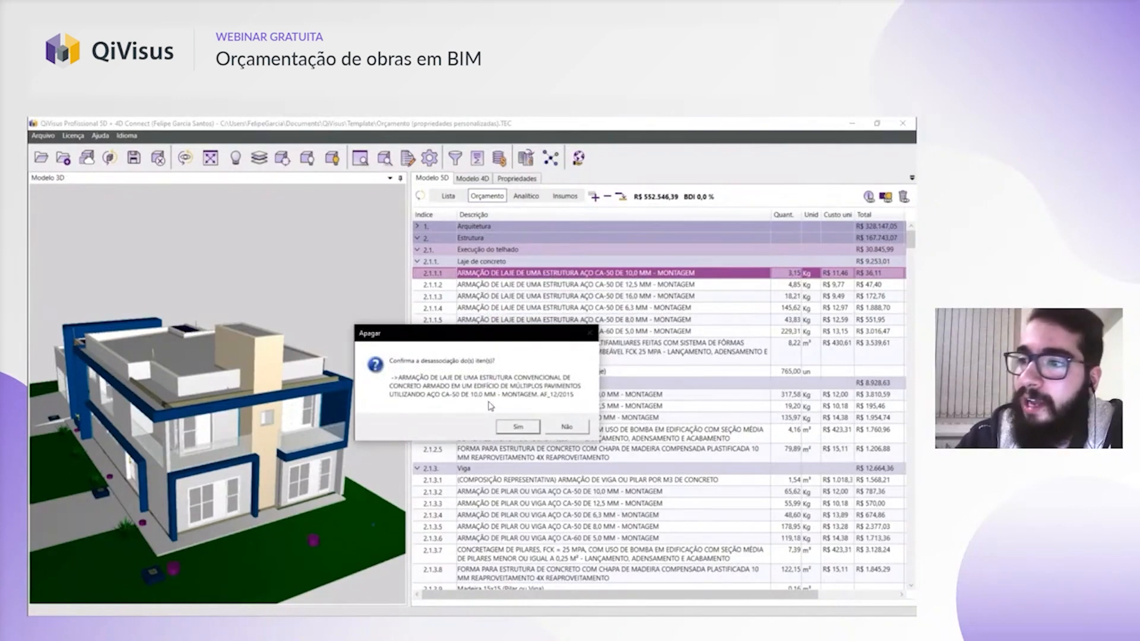
{"action": "left_click", "coordinate": [517, 431]}
{"action": "left_click", "coordinate": [557, 309]}
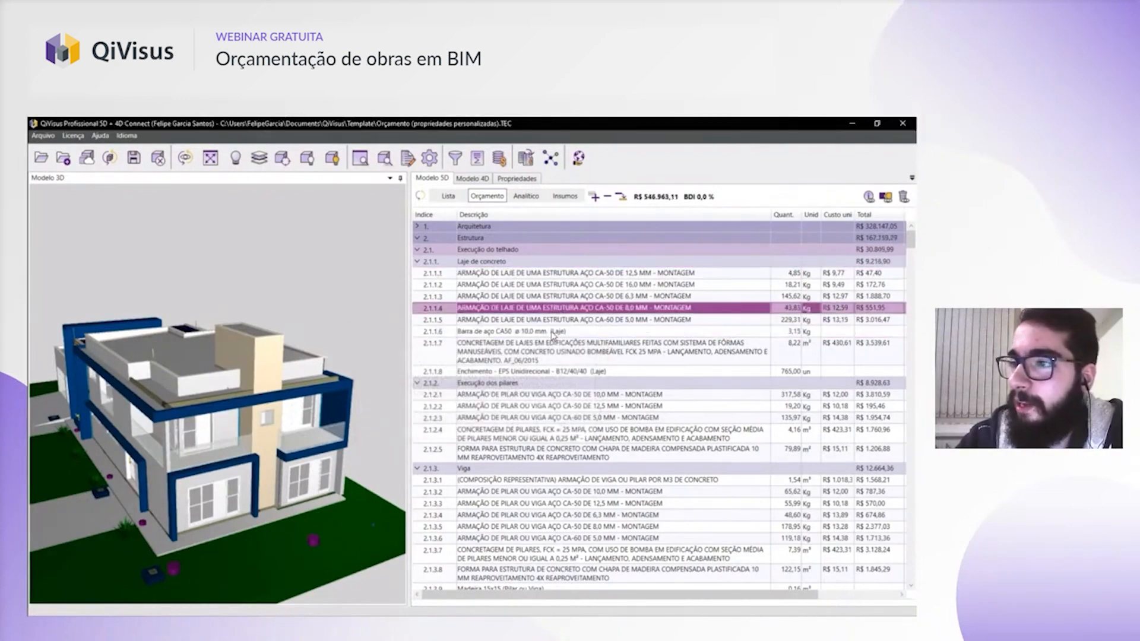
- Open the composition association for the quantity "Barra de aço CA50 ø 10.0 mm (Laje)"
{"action": "left_click", "coordinate": [556, 332]}
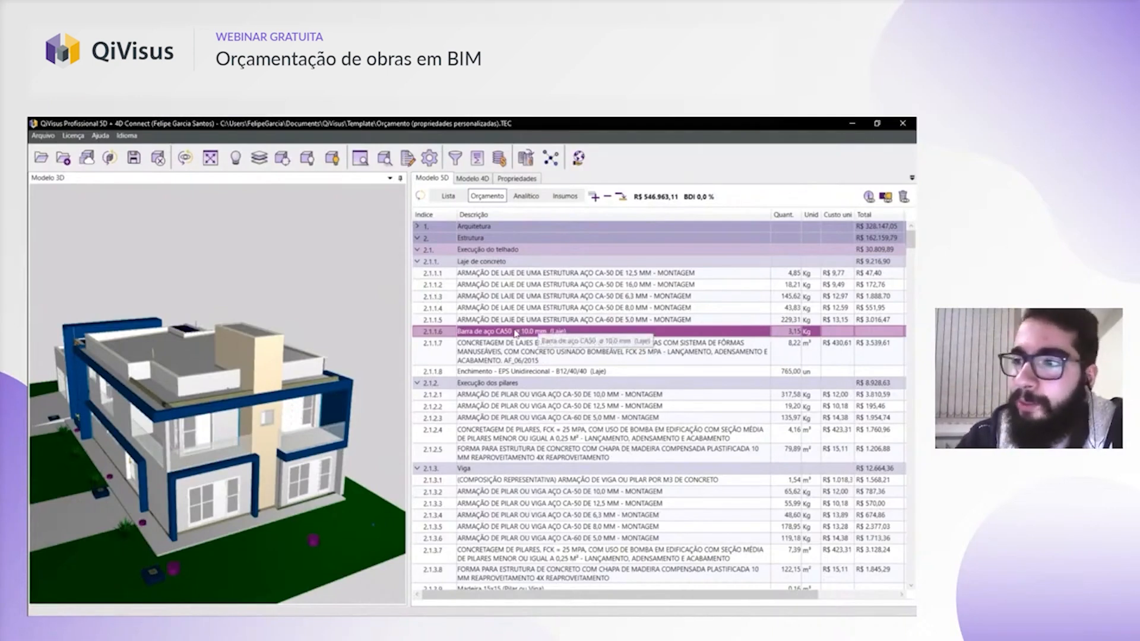
{"action": "right_click", "coordinate": [513, 334]}
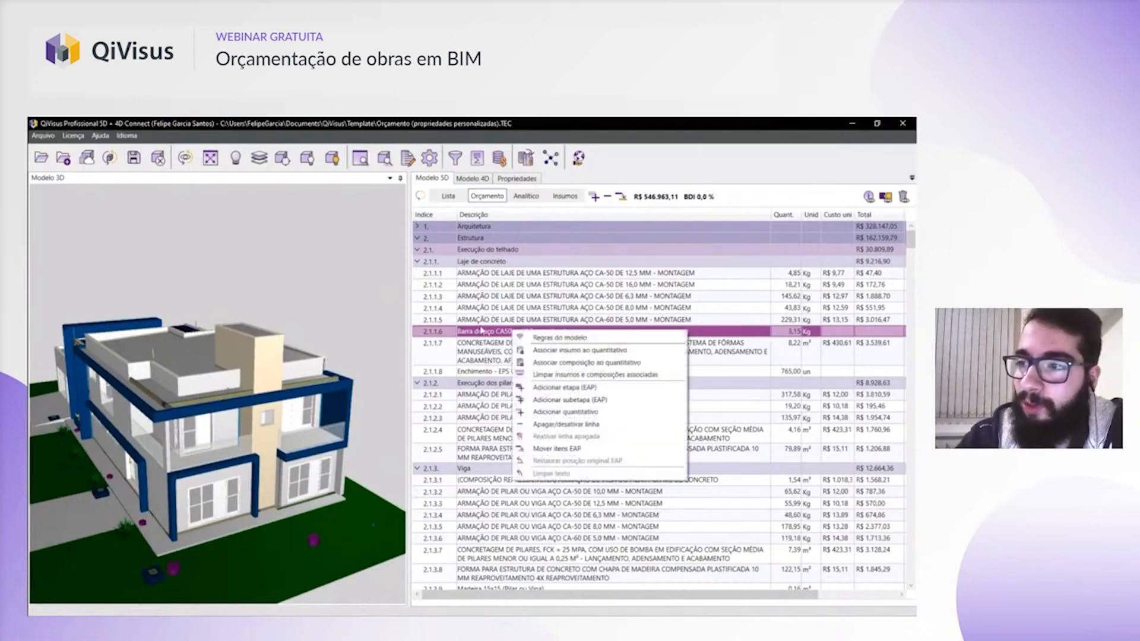
{"action": "left_click", "coordinate": [513, 332]}
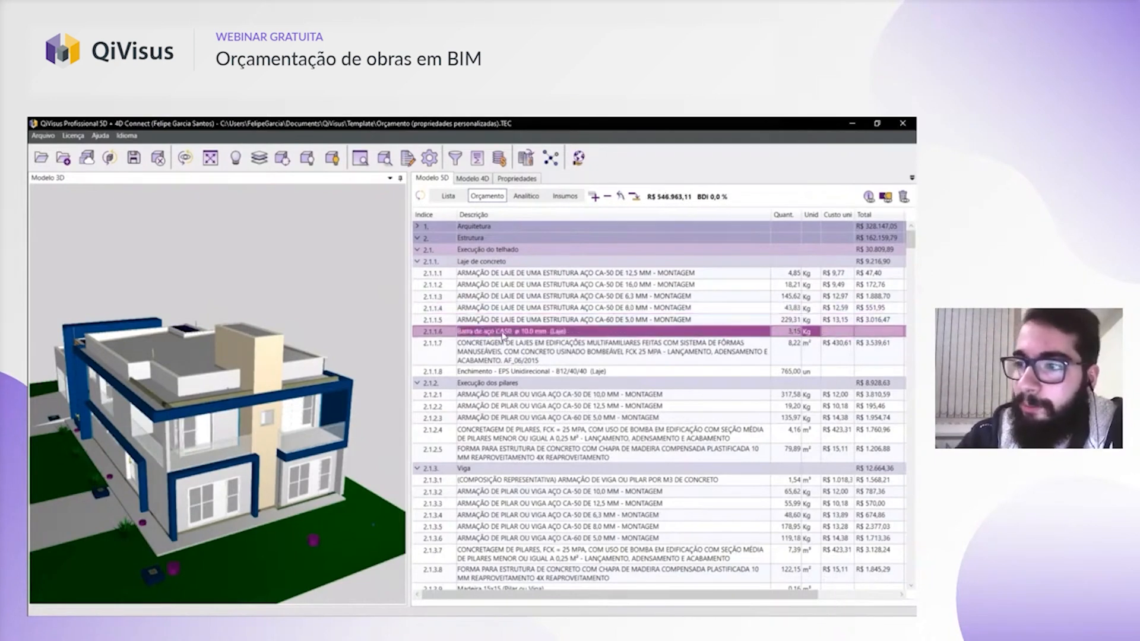
{"action": "right_click", "coordinate": [504, 335]}
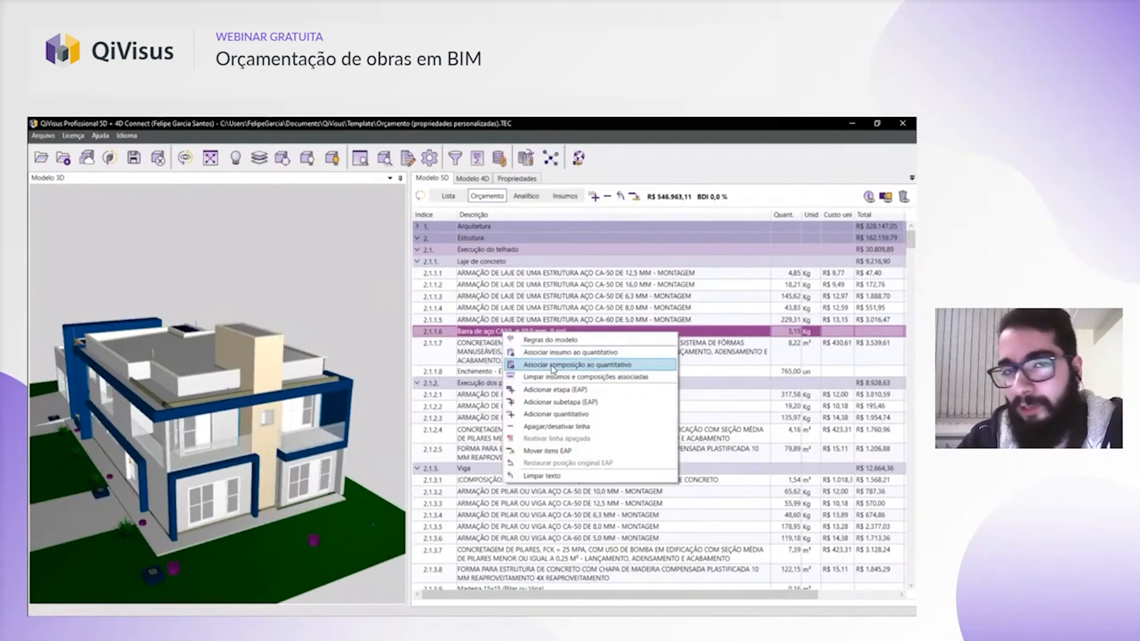
{"action": "left_click", "coordinate": [565, 366]}
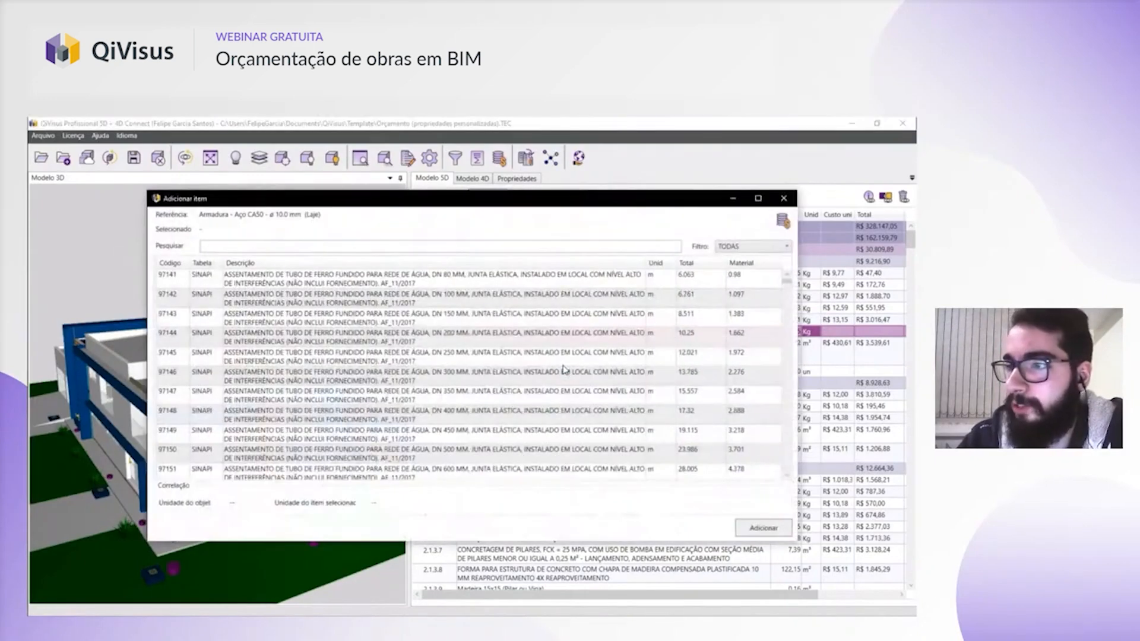
{"action": "left_click_drag", "start_coordinate": [379, 203], "coordinate": [384, 191]}
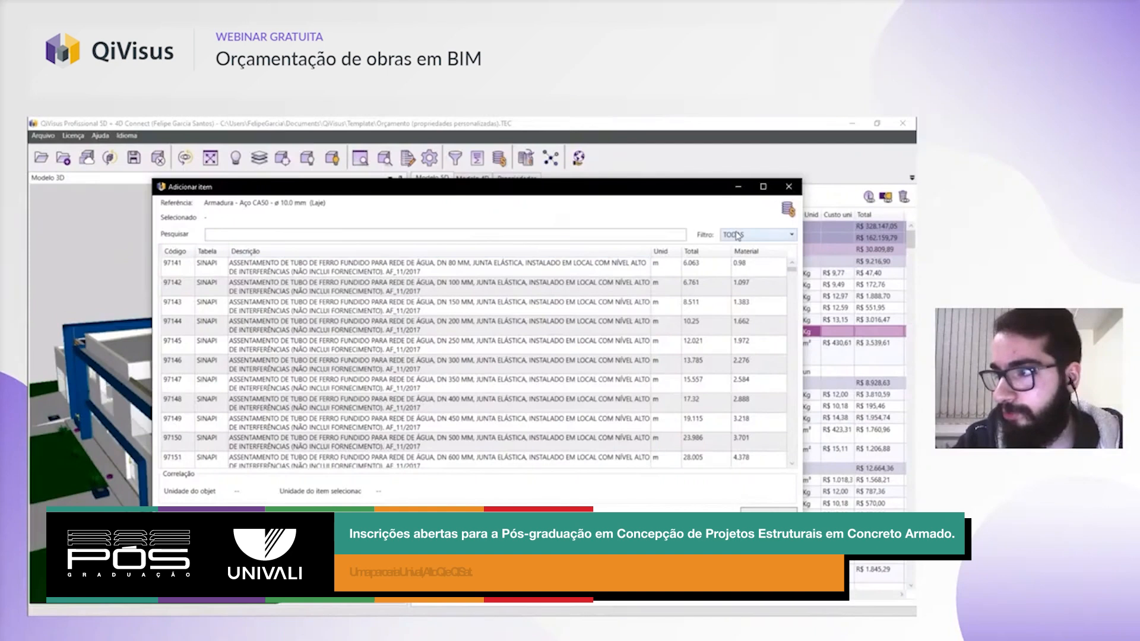
- Filter the available compositions to the SINAPI table and search for "armação"
{"action": "left_click", "coordinate": [737, 235]}
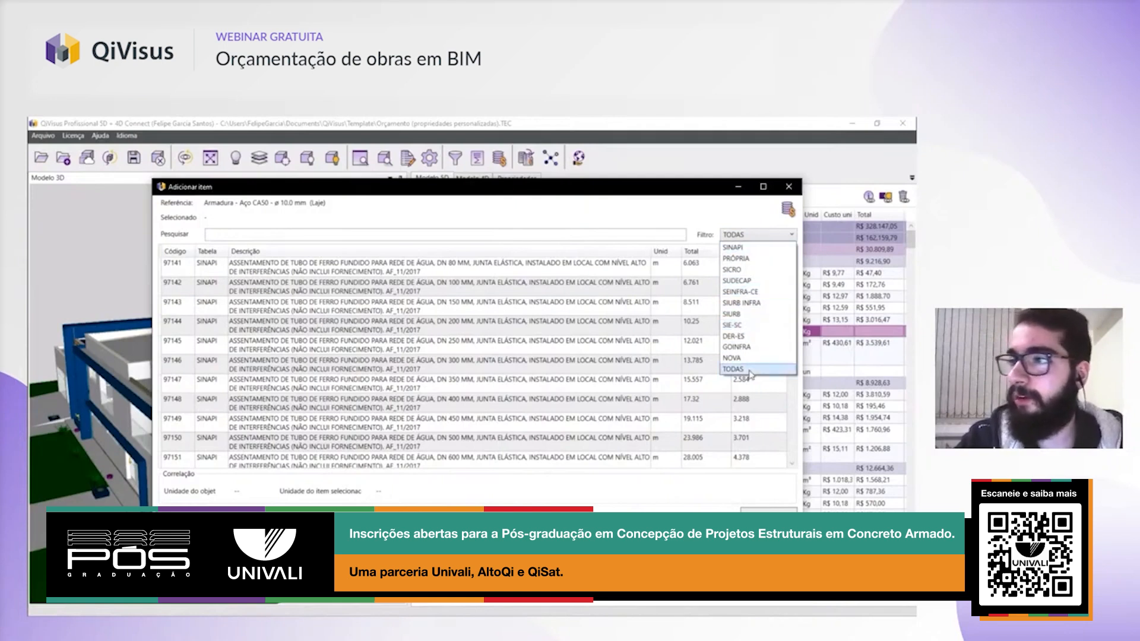
{"action": "left_click", "coordinate": [732, 247]}
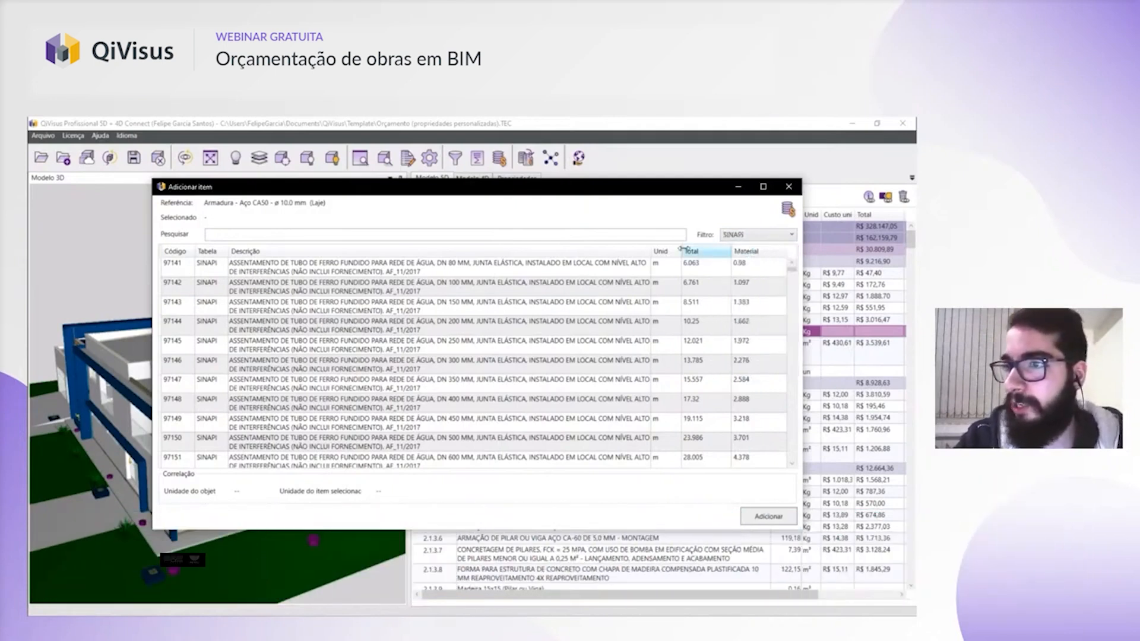
{"action": "left_click", "coordinate": [359, 236]}
{"action": "type", "text": "AR"}
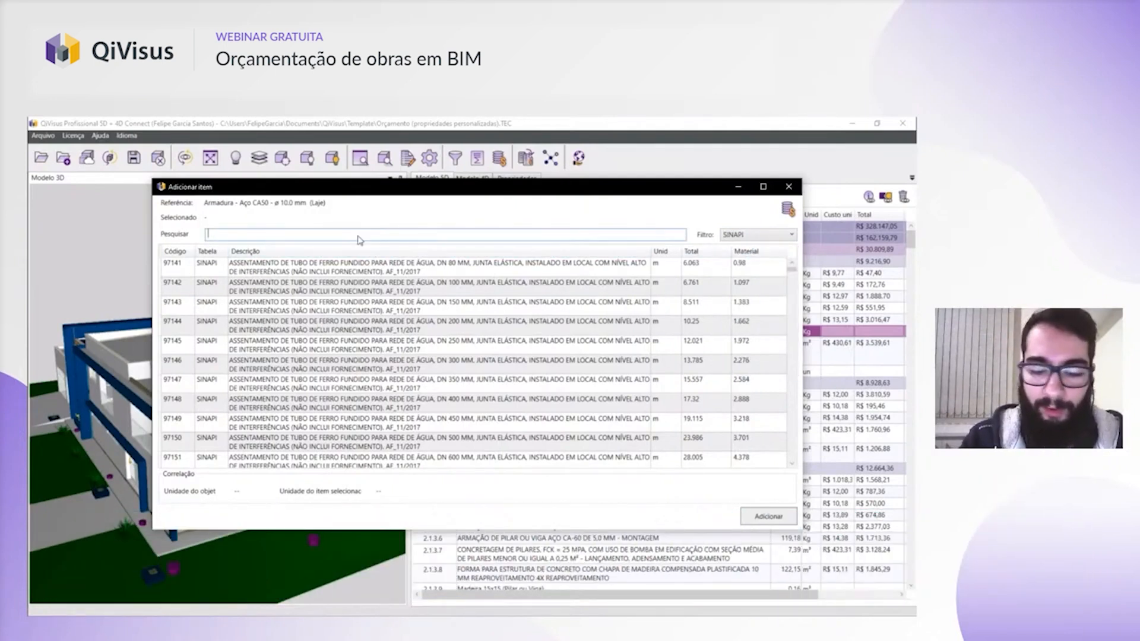
{"action": "left_click", "coordinate": [315, 268]}
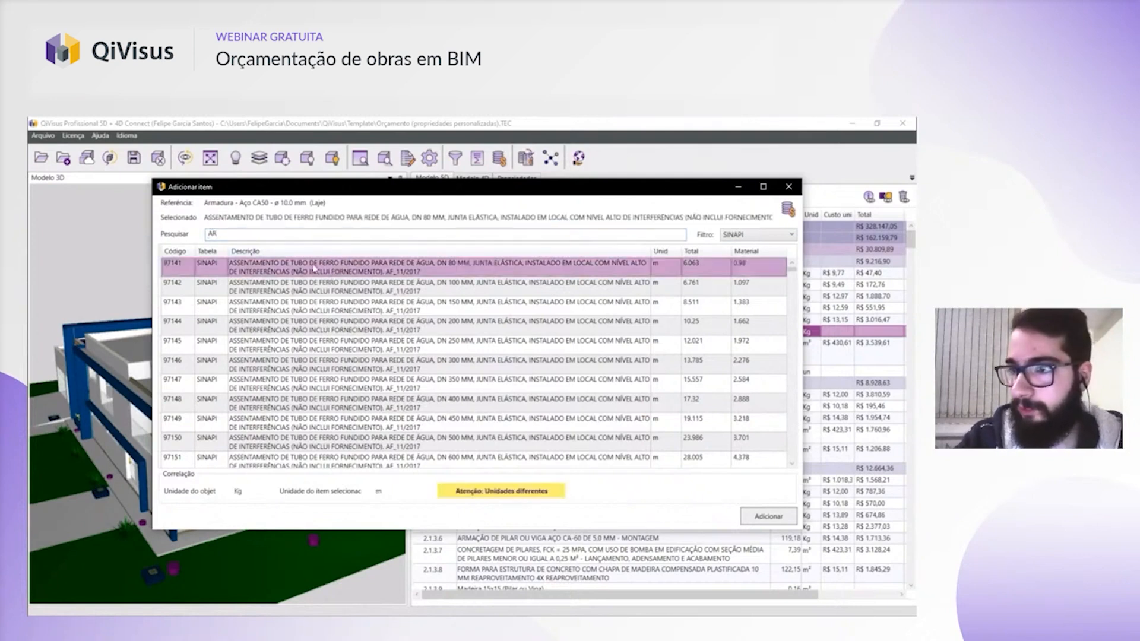
{"action": "left_click", "coordinate": [287, 235]}
{"action": "type", "text": "MA"}
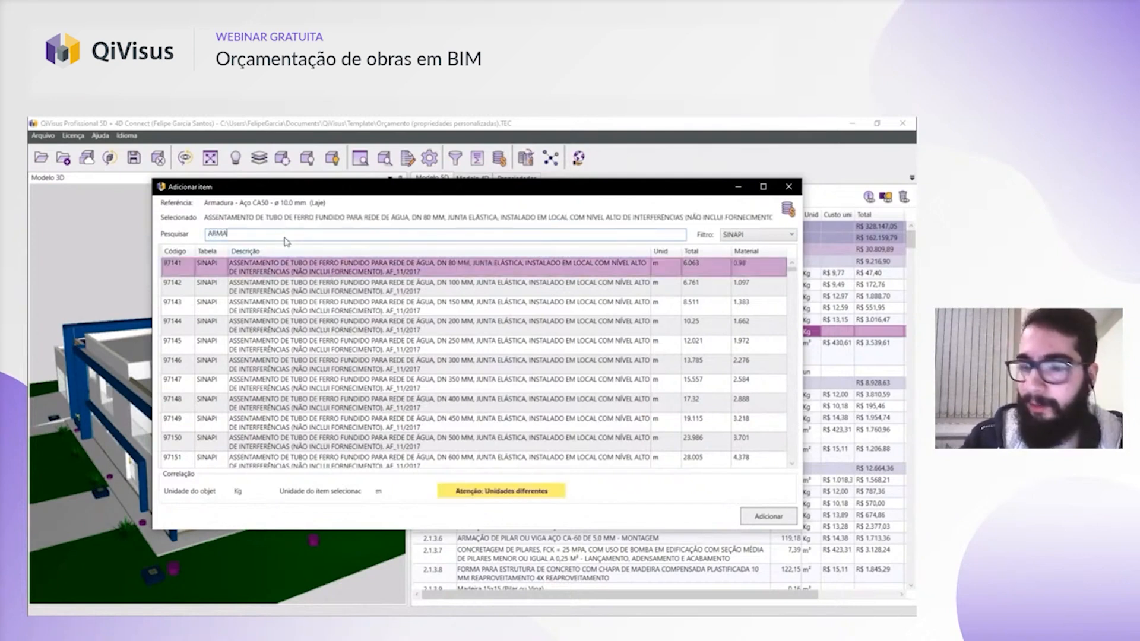
{"action": "type", "text": "ÇÃO"}
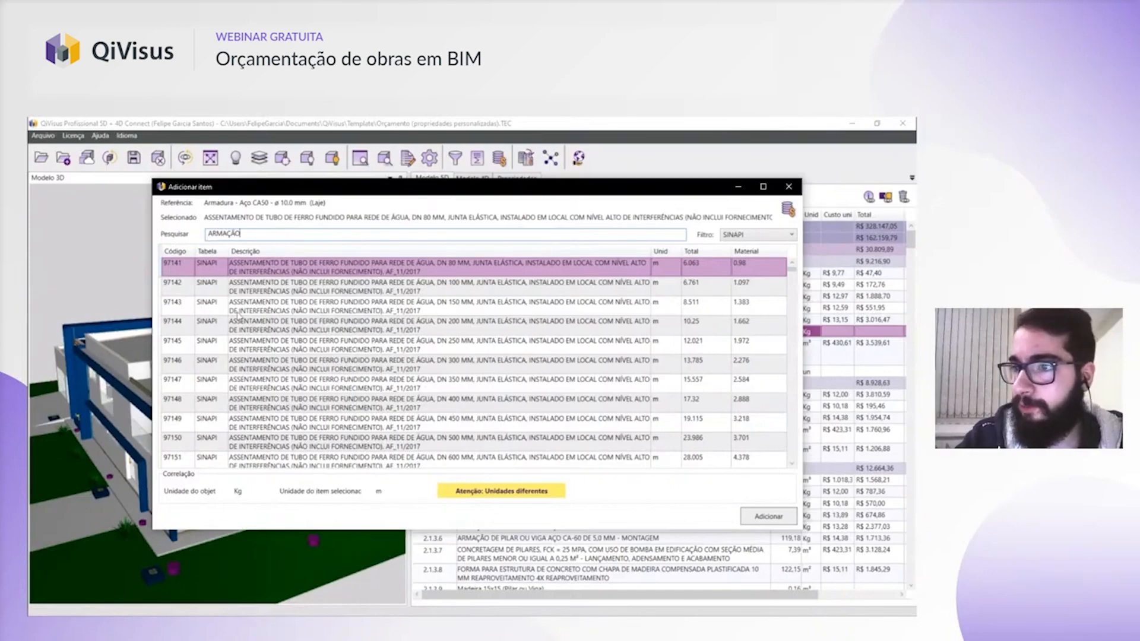
{"action": "left_click", "coordinate": [274, 342]}
{"action": "left_click_drag", "start_coordinate": [271, 235], "coordinate": [170, 220]}
{"action": "type", "text": "armação"}
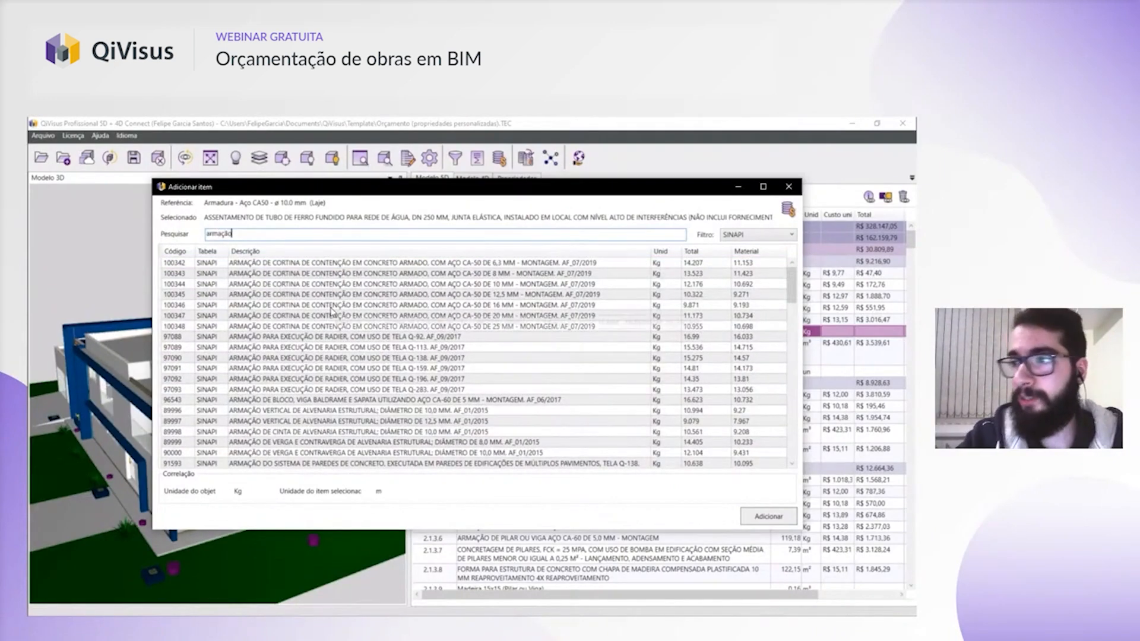
- Search the SINAPI compositions for code 92787 and select the CA-50 10,0 mm slab reinforcement composition
{"action": "scroll", "coordinate": [331, 326], "scroll_direction": "down", "scroll_amount": 7}
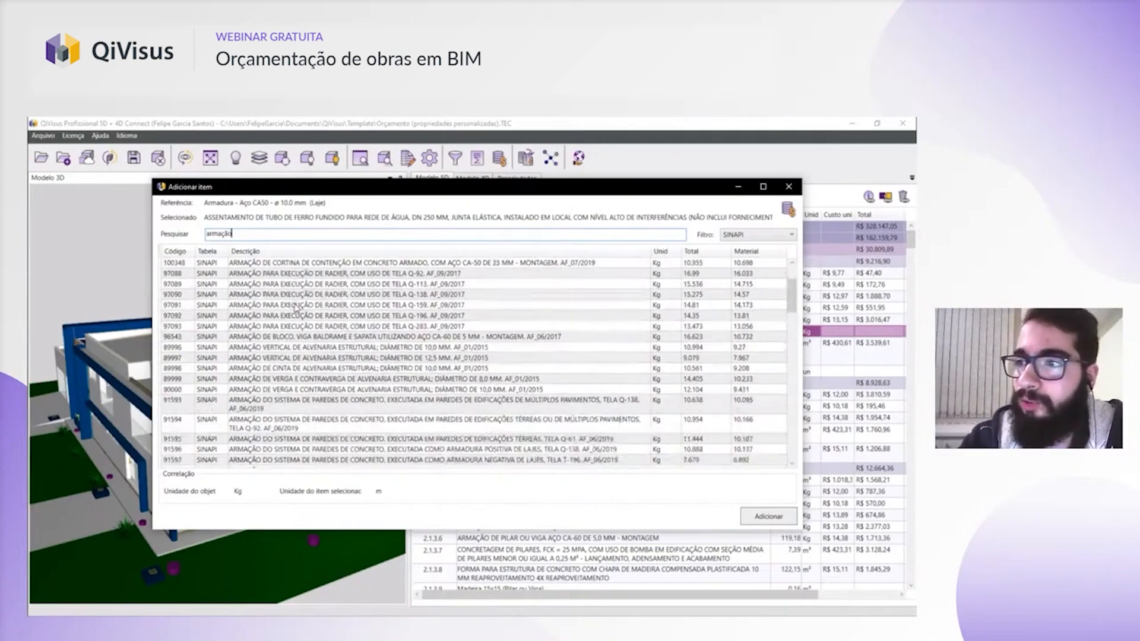
{"action": "scroll", "coordinate": [330, 346], "scroll_direction": "up", "scroll_amount": 7}
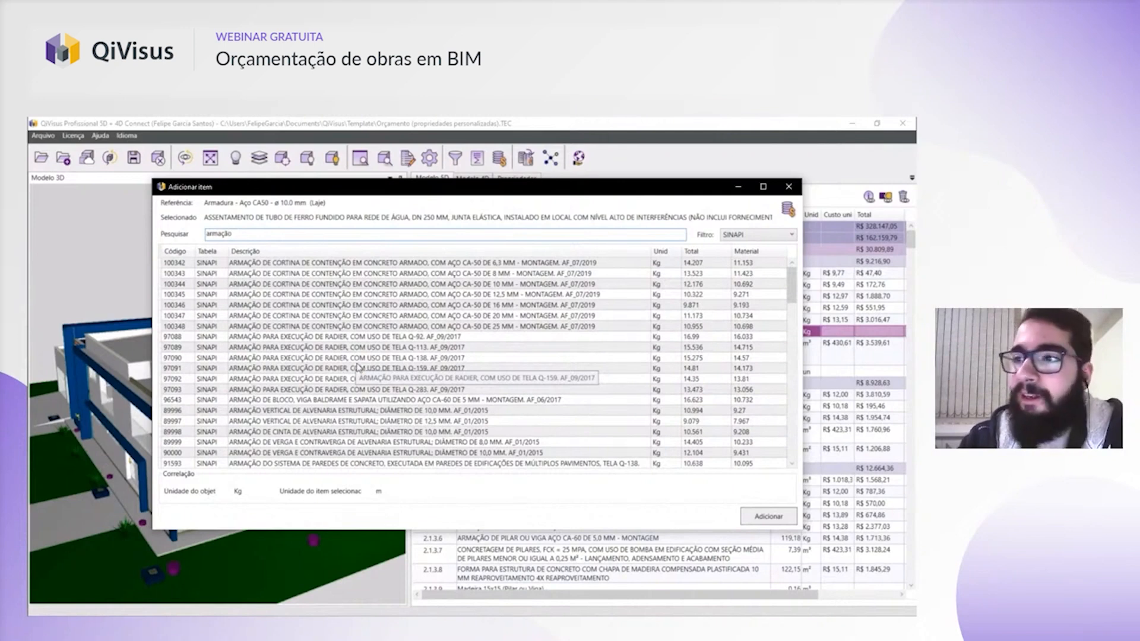
{"action": "left_click_drag", "start_coordinate": [238, 233], "coordinate": [178, 235]}
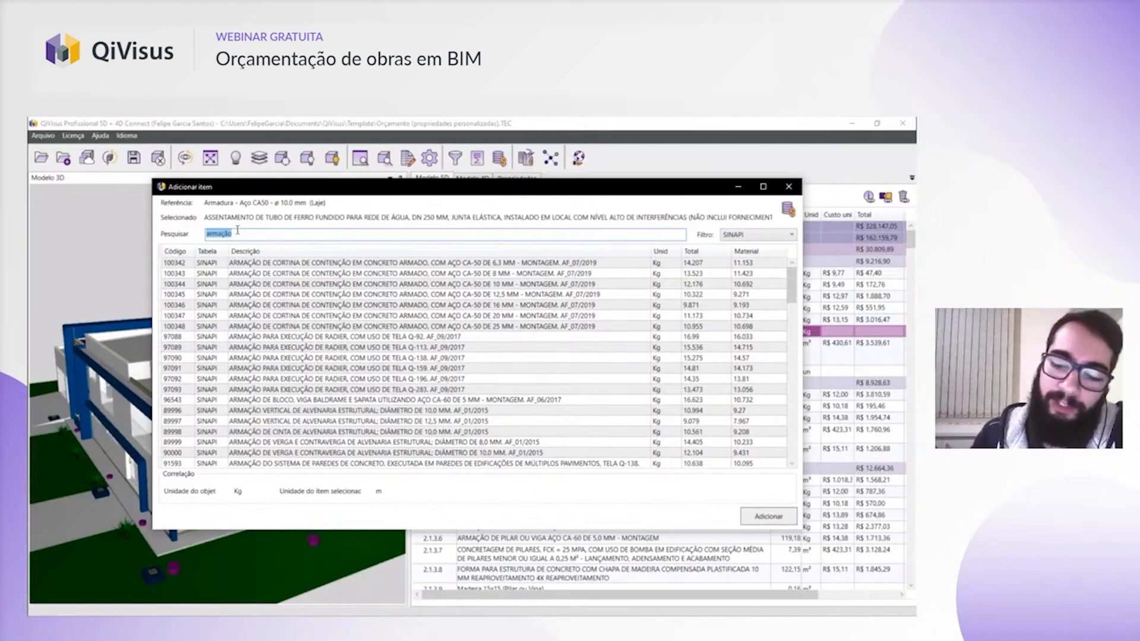
{"action": "type", "text": "923"}
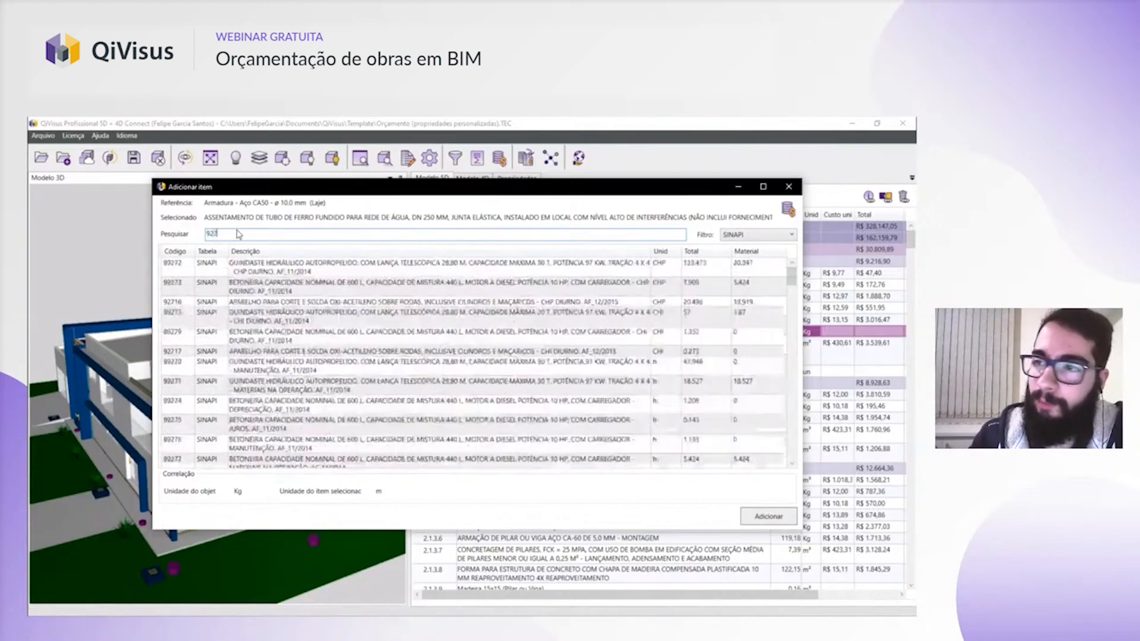
{"action": "type", "text": "87"}
{"action": "left_click", "coordinate": [302, 267]}
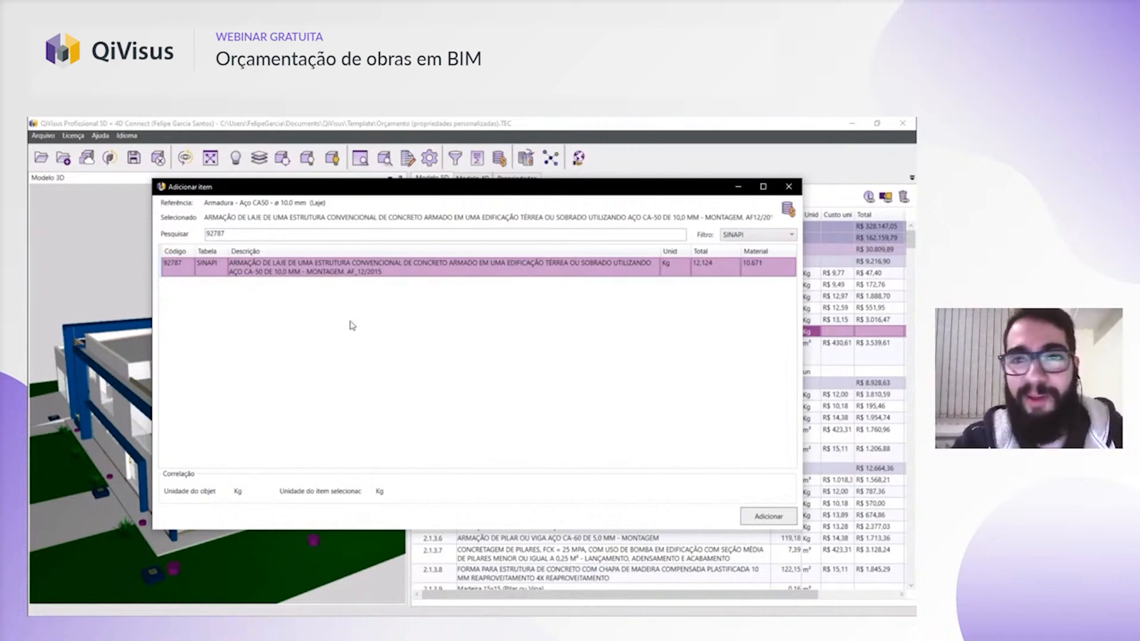
- Clear the composition search and change the table filter to SUDECAP
{"action": "left_click_drag", "start_coordinate": [261, 233], "coordinate": [183, 231]}
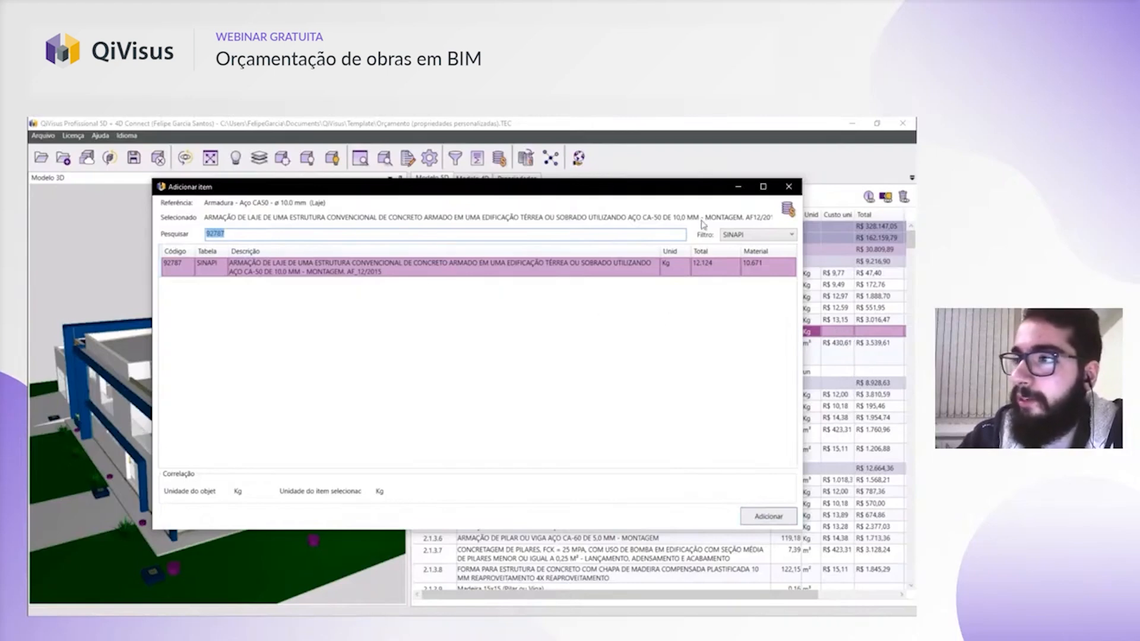
{"action": "key", "text": "BackSpace"}
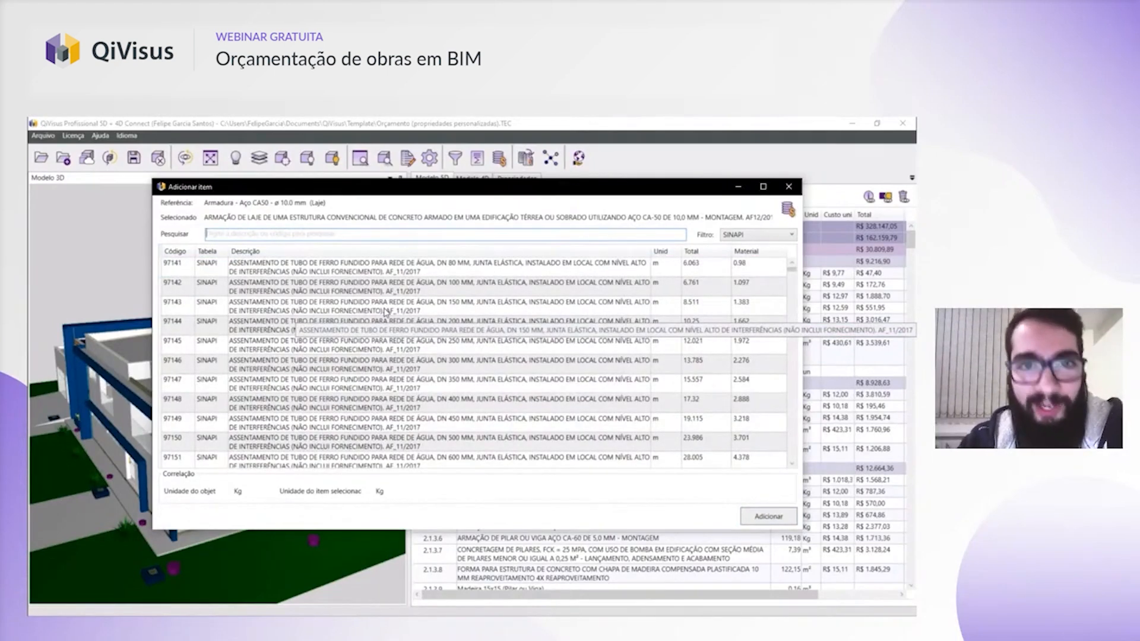
{"action": "left_click", "coordinate": [740, 235]}
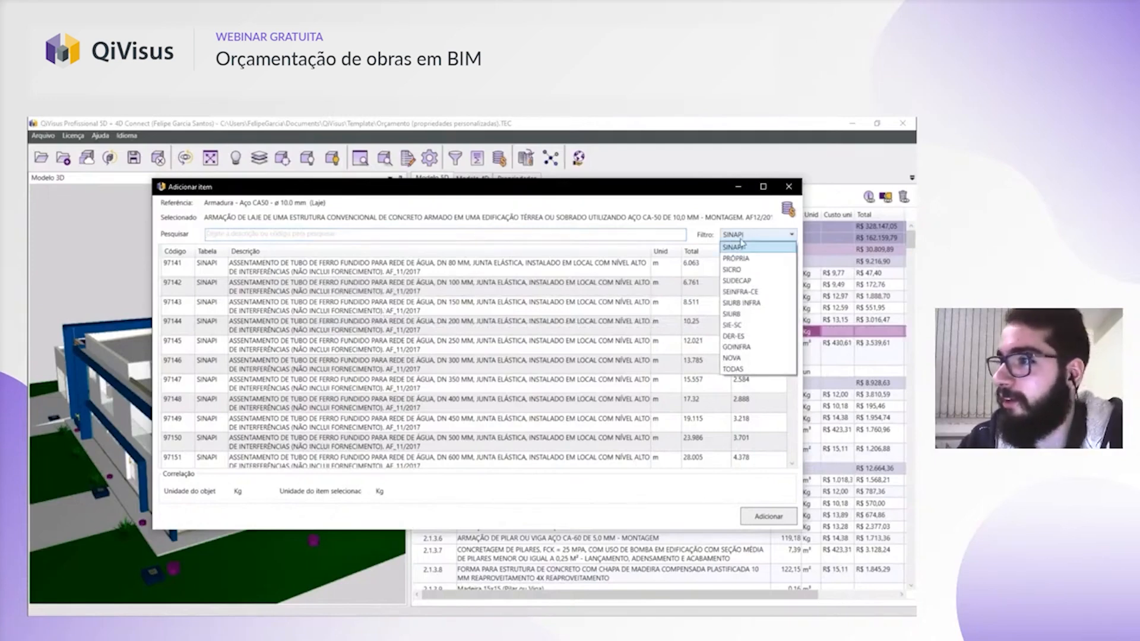
{"action": "left_click", "coordinate": [747, 282]}
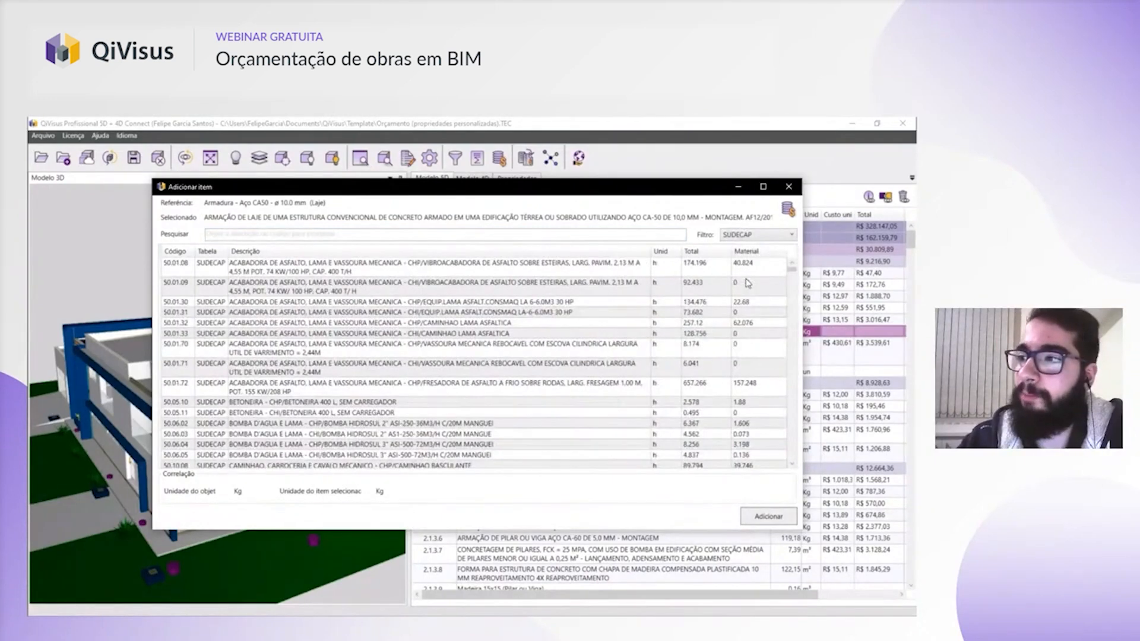
- Search for SUDECAP code 06.03.23 and add that CA-50 D = 10 mm slab reinforcement composition to the item
{"action": "left_click", "coordinate": [308, 237]}
{"action": "type", "text": "06"}
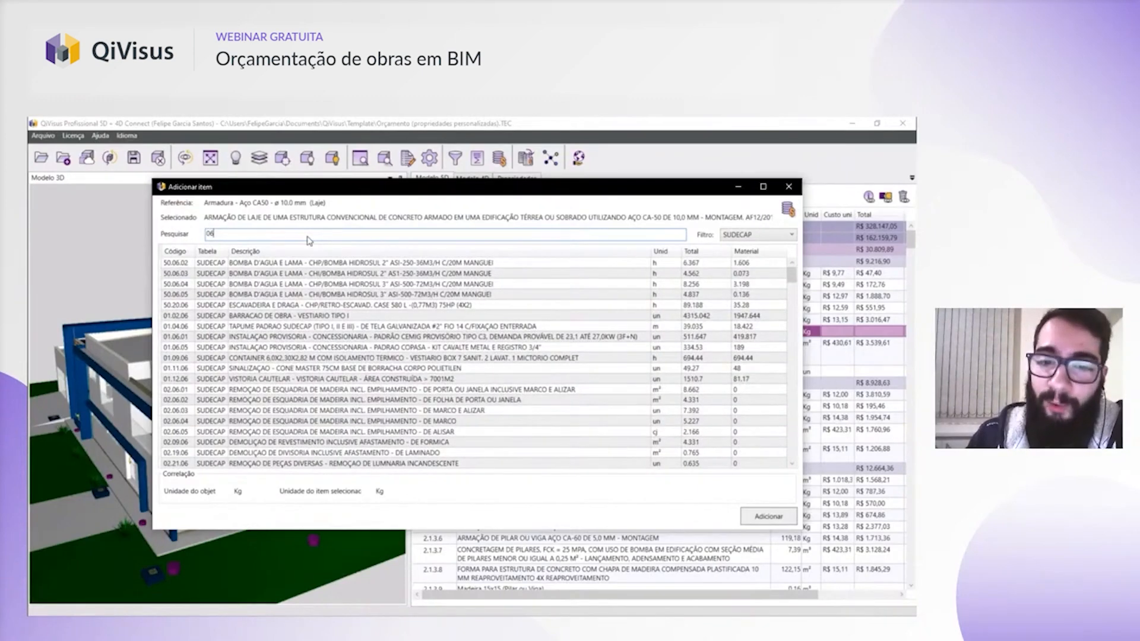
{"action": "type", "text": ".03"}
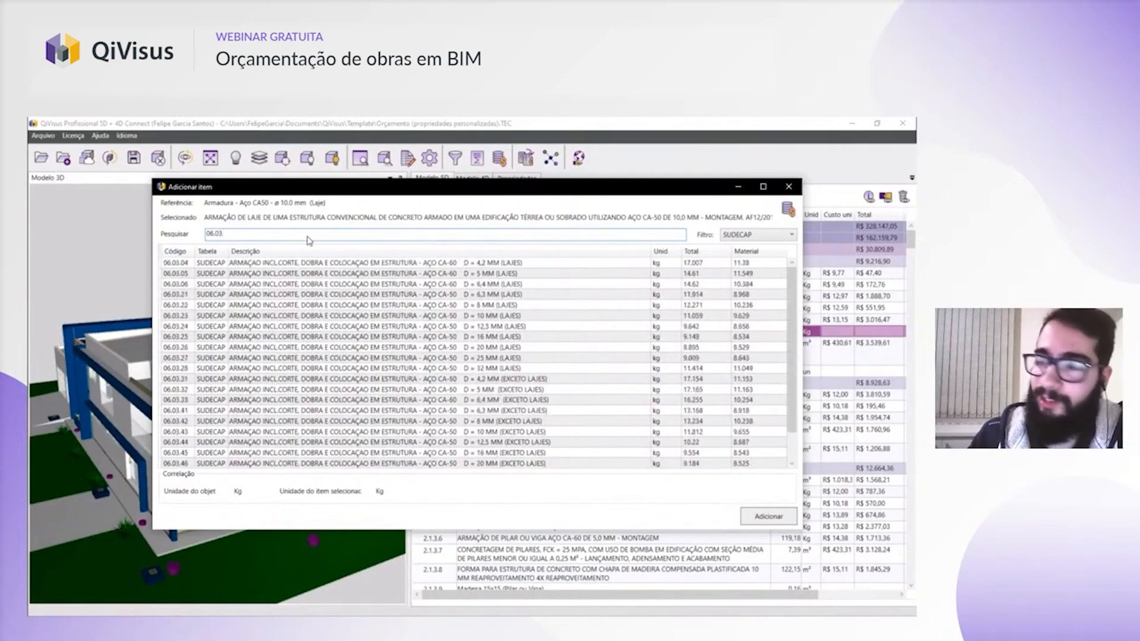
{"action": "type", "text": ".23"}
{"action": "left_click", "coordinate": [325, 264]}
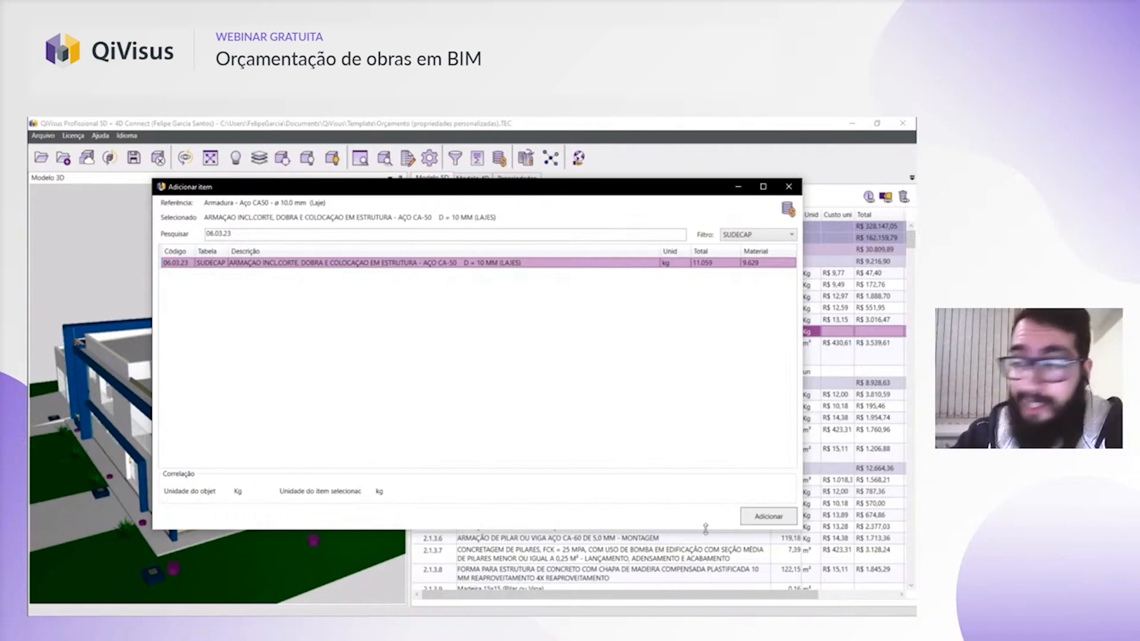
{"action": "left_click", "coordinate": [781, 517]}
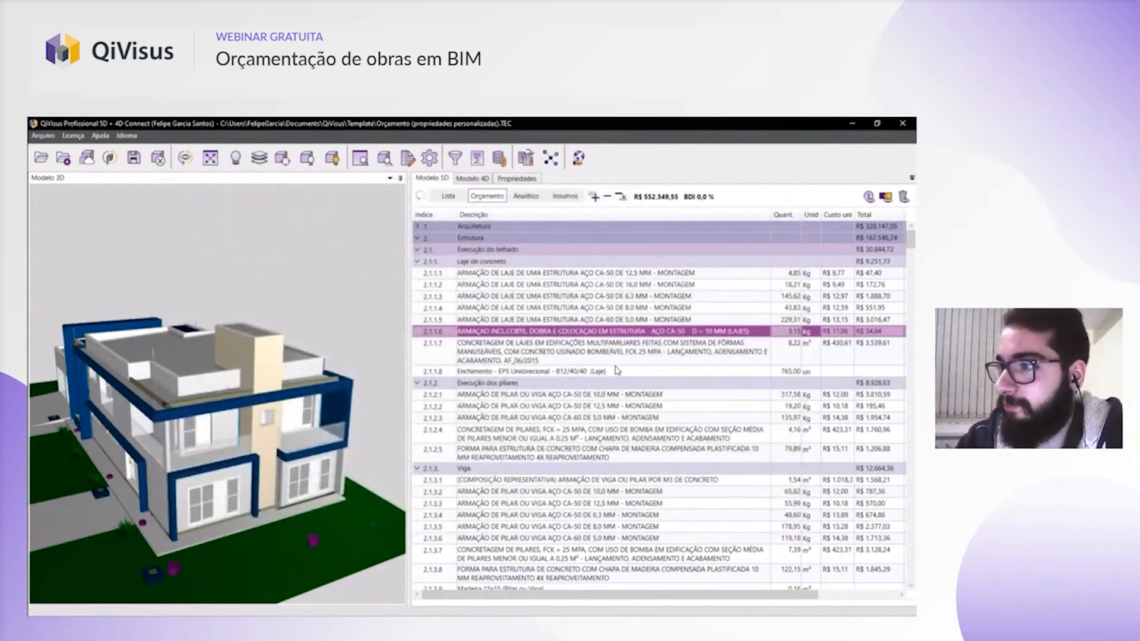
- Display the compositions and inputs linked to budget item 2.1.1.6 and inspect its SUDECAP composition
{"action": "left_click", "coordinate": [616, 297]}
{"action": "left_click", "coordinate": [598, 333]}
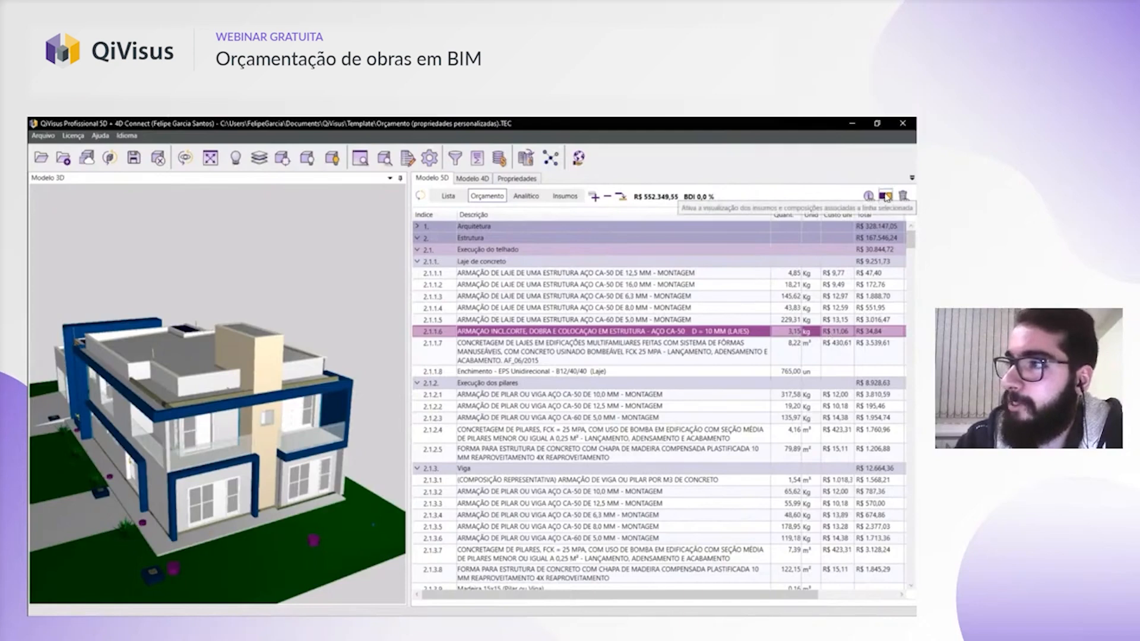
{"action": "left_click", "coordinate": [885, 198]}
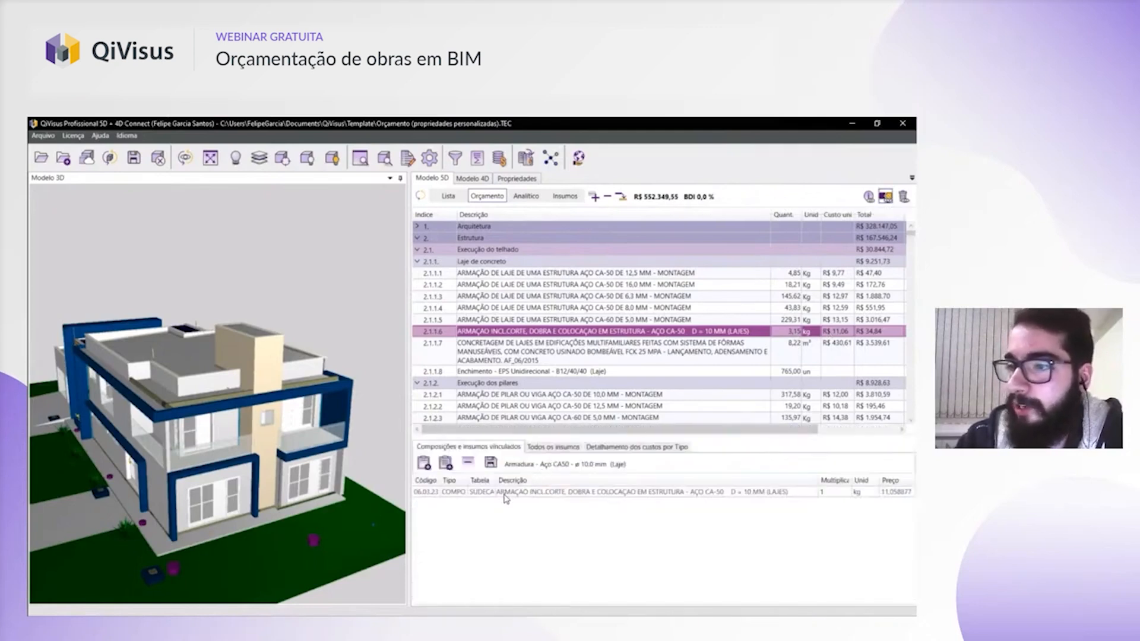
{"action": "left_click", "coordinate": [507, 496]}
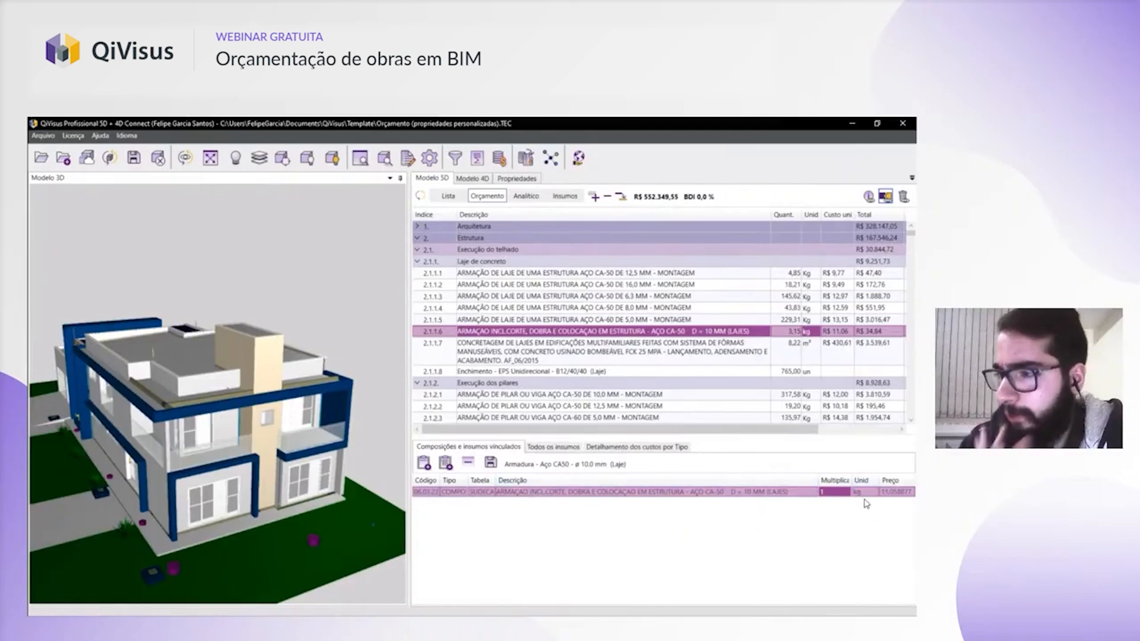
- Review all inputs and the cost breakdown by type for item 2.1.1.6, then return to its linked compositions
{"action": "left_click", "coordinate": [552, 448]}
{"action": "left_click_drag", "start_coordinate": [537, 473], "coordinate": [533, 551]}
{"action": "left_click", "coordinate": [534, 511]}
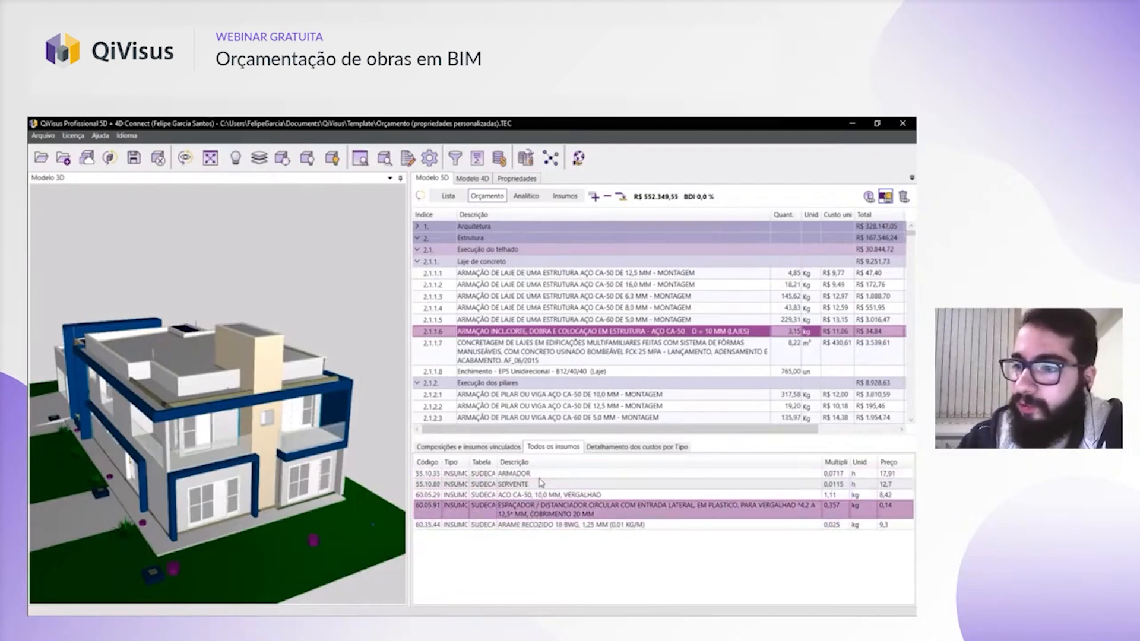
{"action": "left_click", "coordinate": [538, 476]}
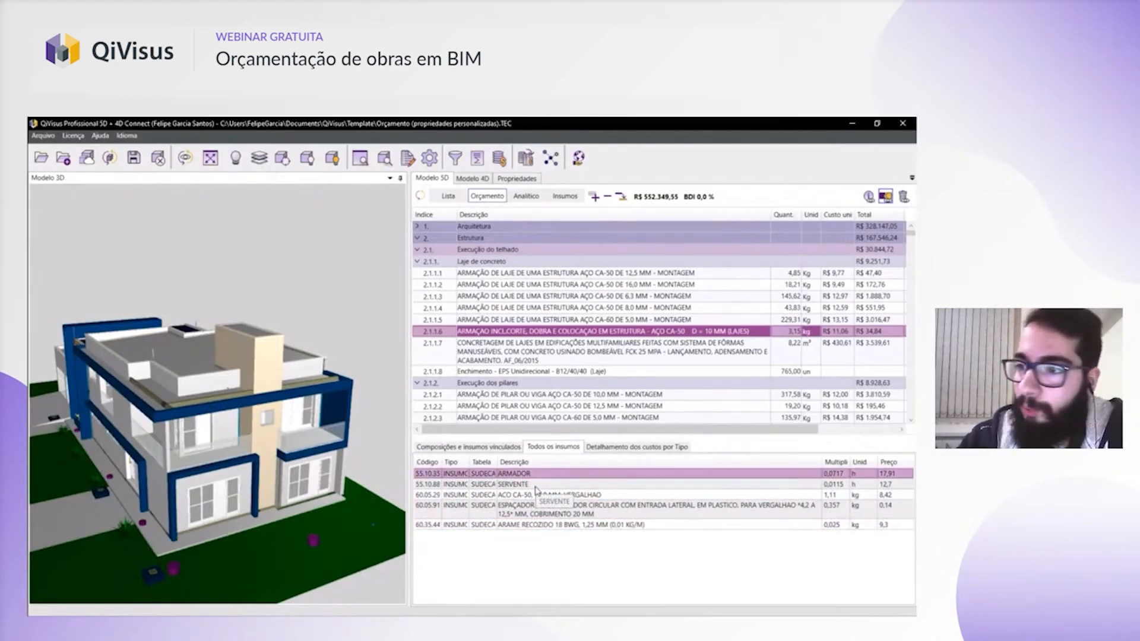
{"action": "left_click", "coordinate": [600, 448]}
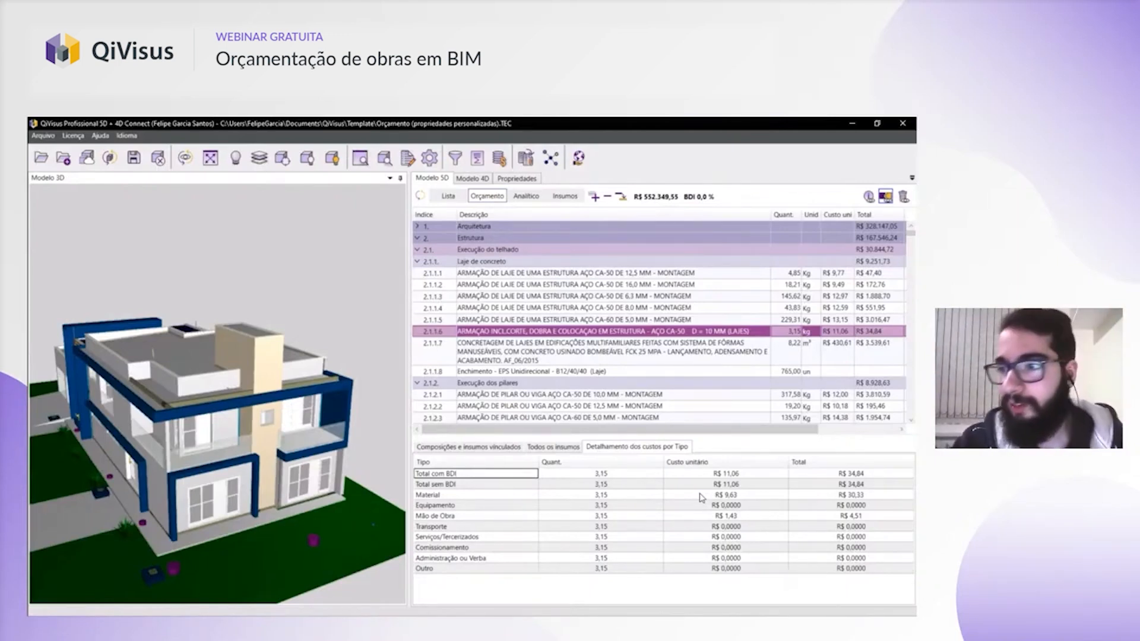
{"action": "left_click", "coordinate": [486, 452]}
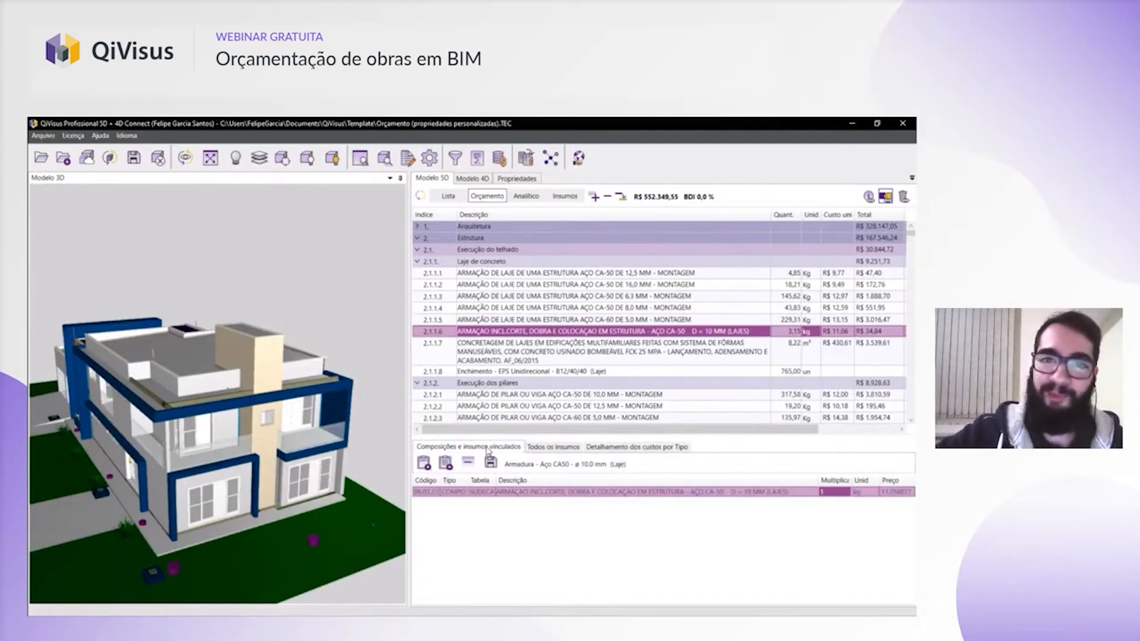
- Hide the linked compositions and inputs display and expand the Arquitetura stage in the budget
{"action": "left_click", "coordinate": [567, 309]}
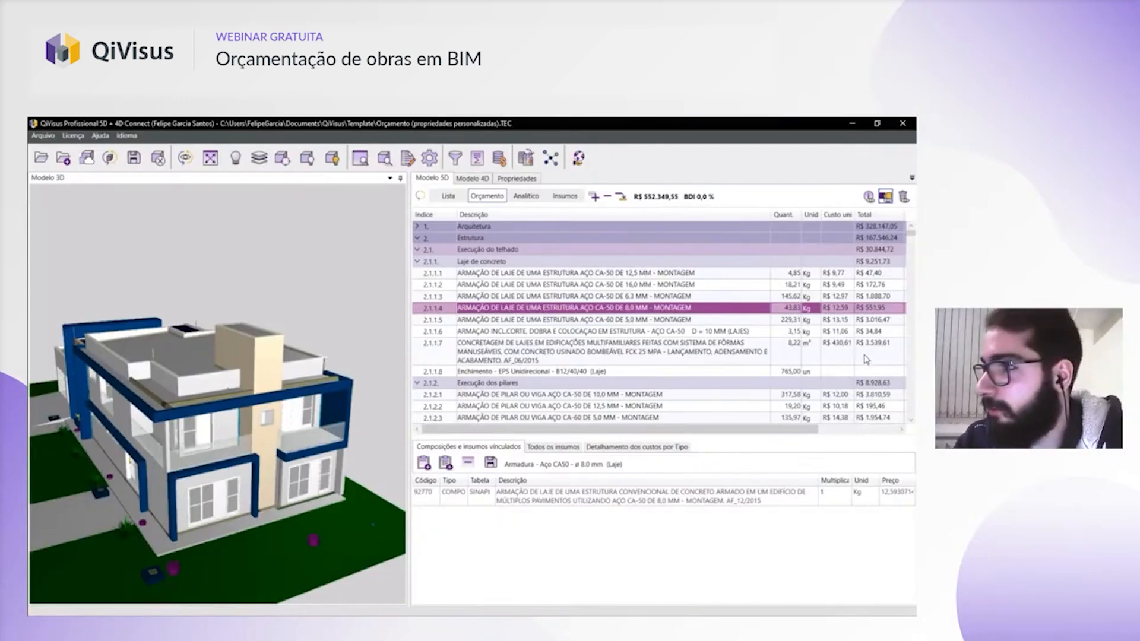
{"action": "left_click", "coordinate": [885, 196]}
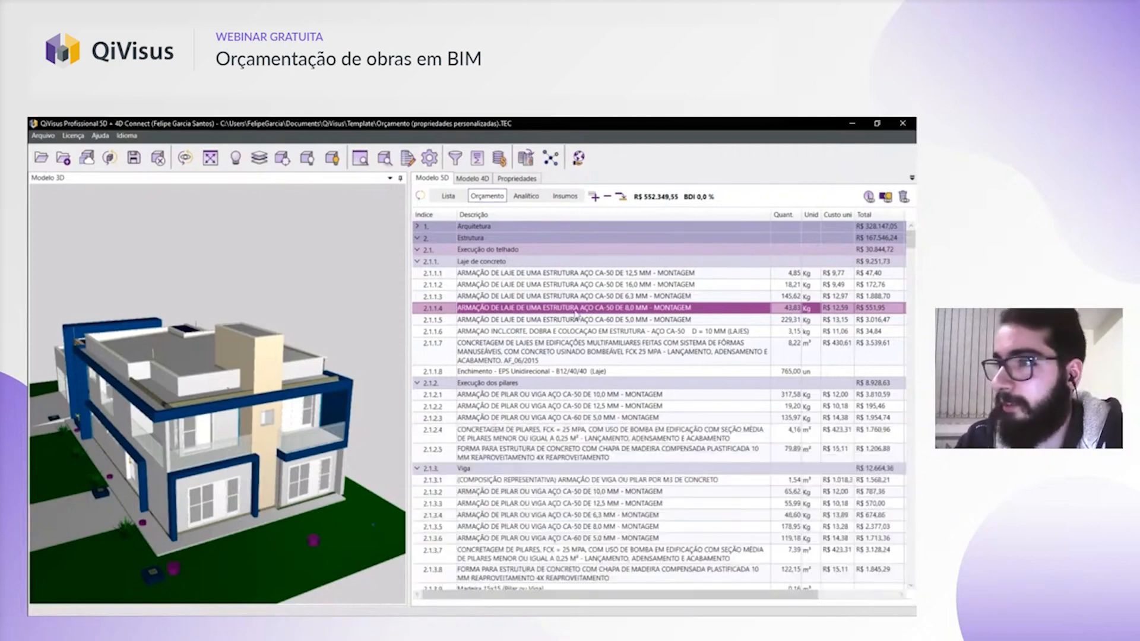
{"action": "left_click", "coordinate": [417, 226]}
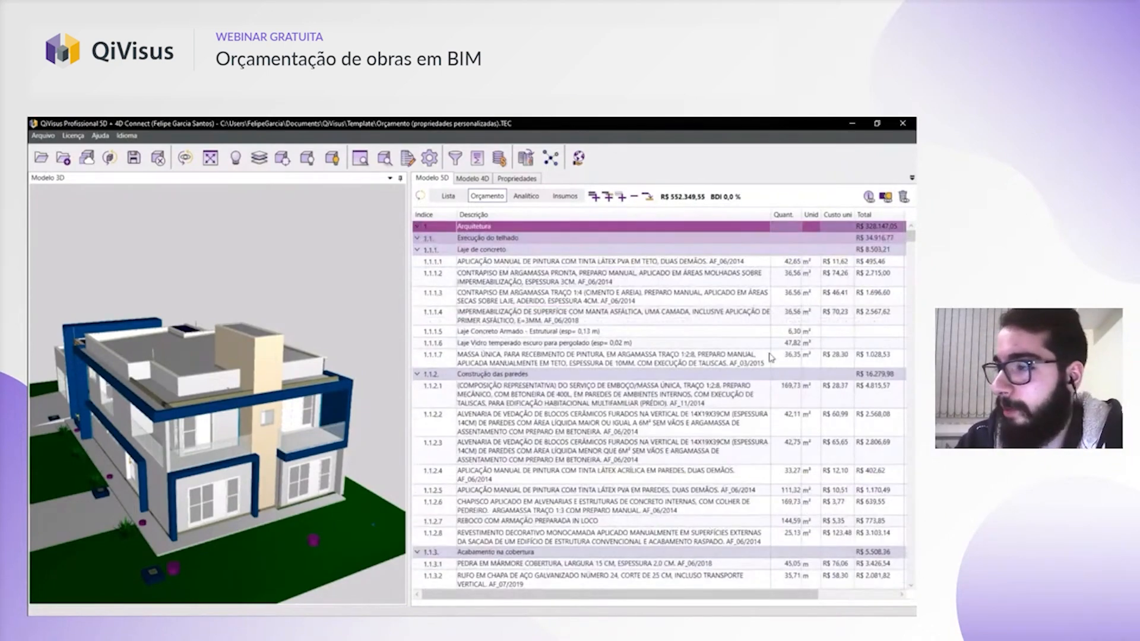
- Show the budget in analytical form and examine the inputs within each composition under Laje de concreto, starting with the PVA latex ceiling painting
{"action": "left_click", "coordinate": [522, 197]}
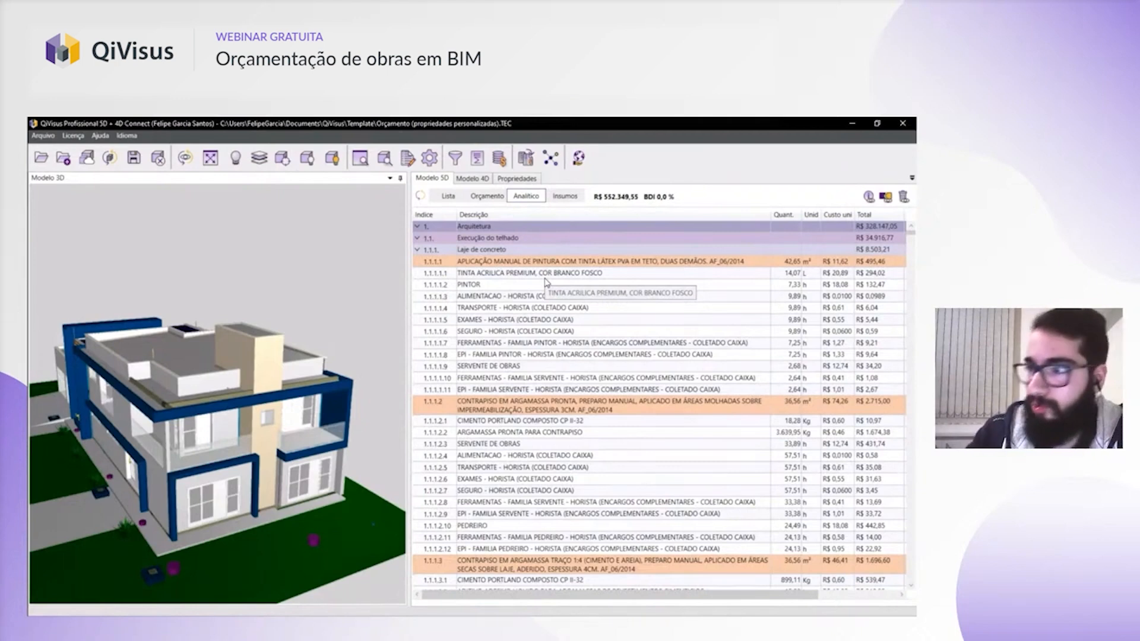
{"action": "left_click", "coordinate": [504, 250]}
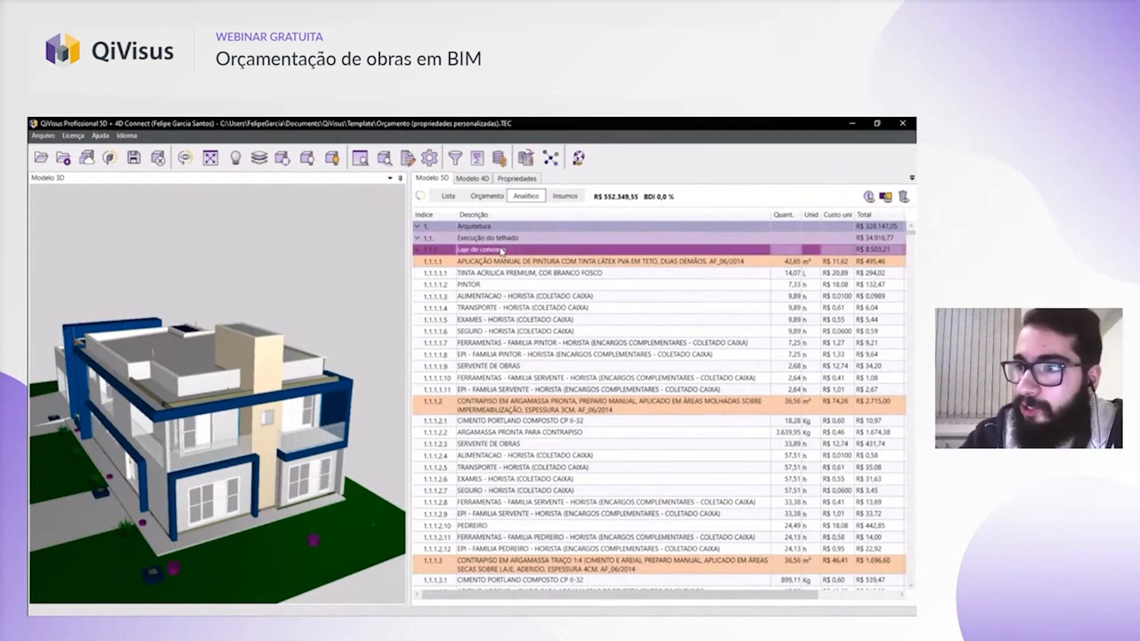
{"action": "left_click_drag", "start_coordinate": [509, 273], "coordinate": [514, 390]}
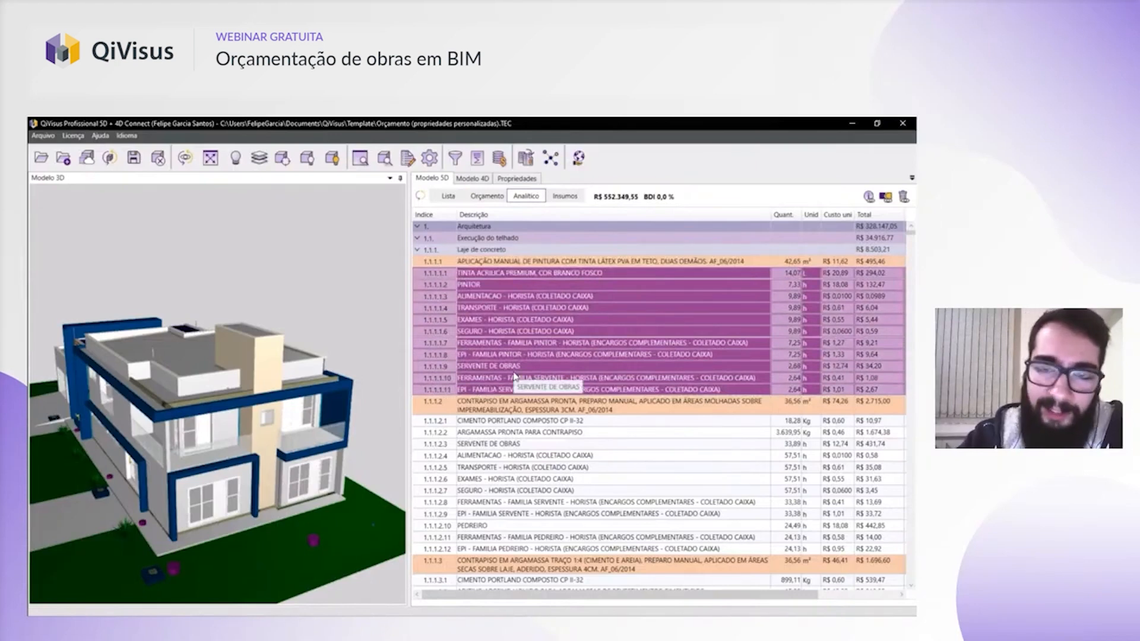
{"action": "left_click", "coordinate": [499, 262]}
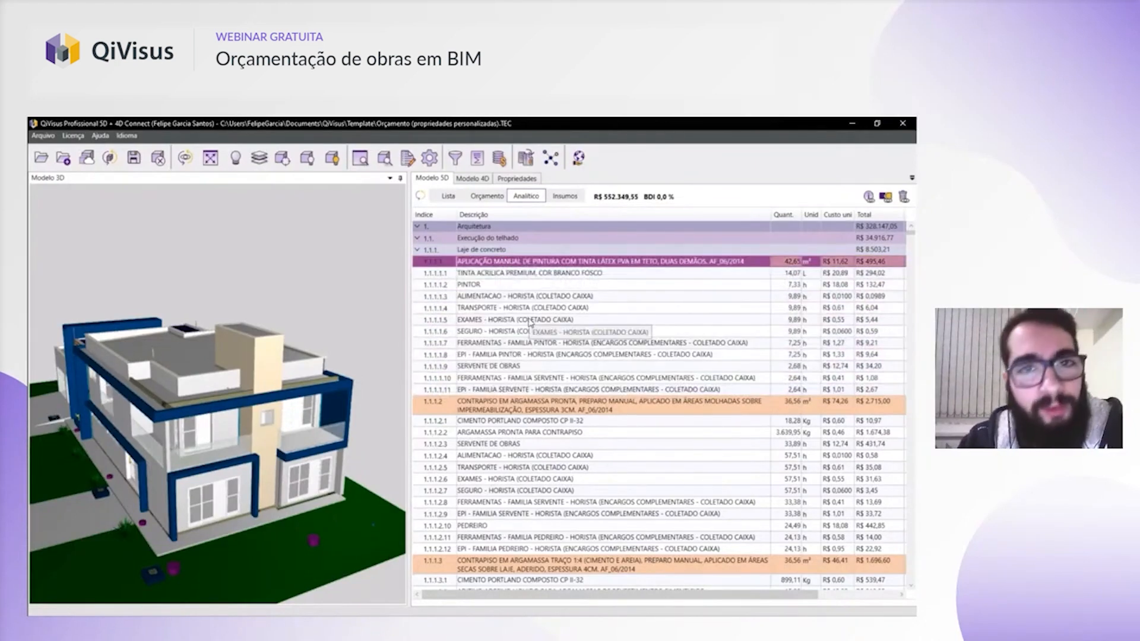
{"action": "left_click", "coordinate": [523, 321]}
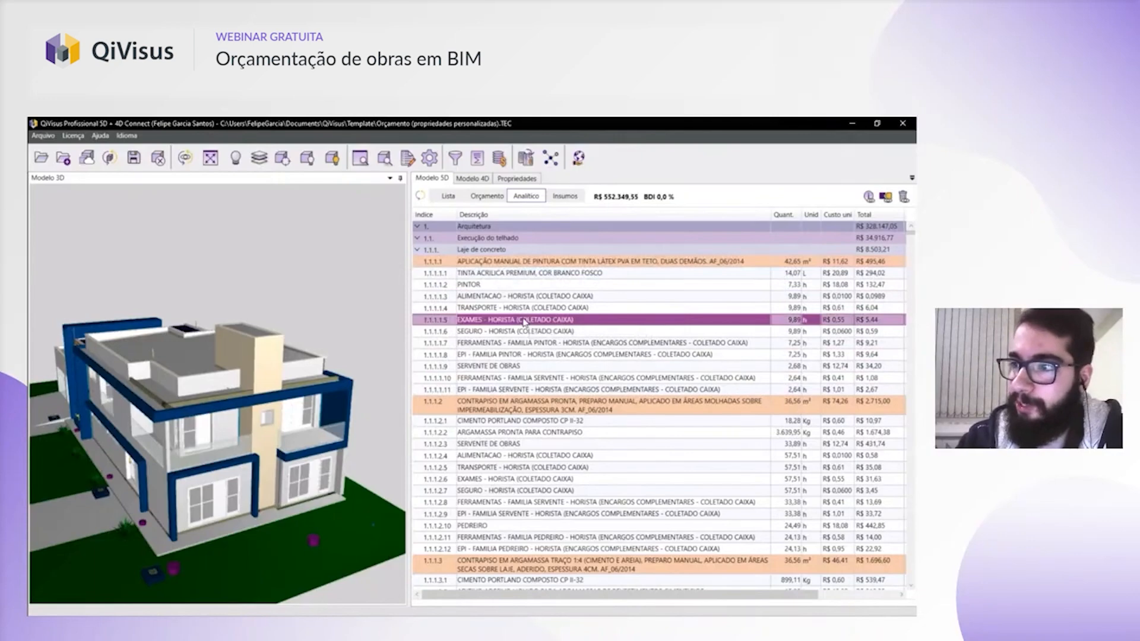
{"action": "left_click_drag", "start_coordinate": [514, 274], "coordinate": [518, 380]}
{"action": "left_click", "coordinate": [526, 355]}
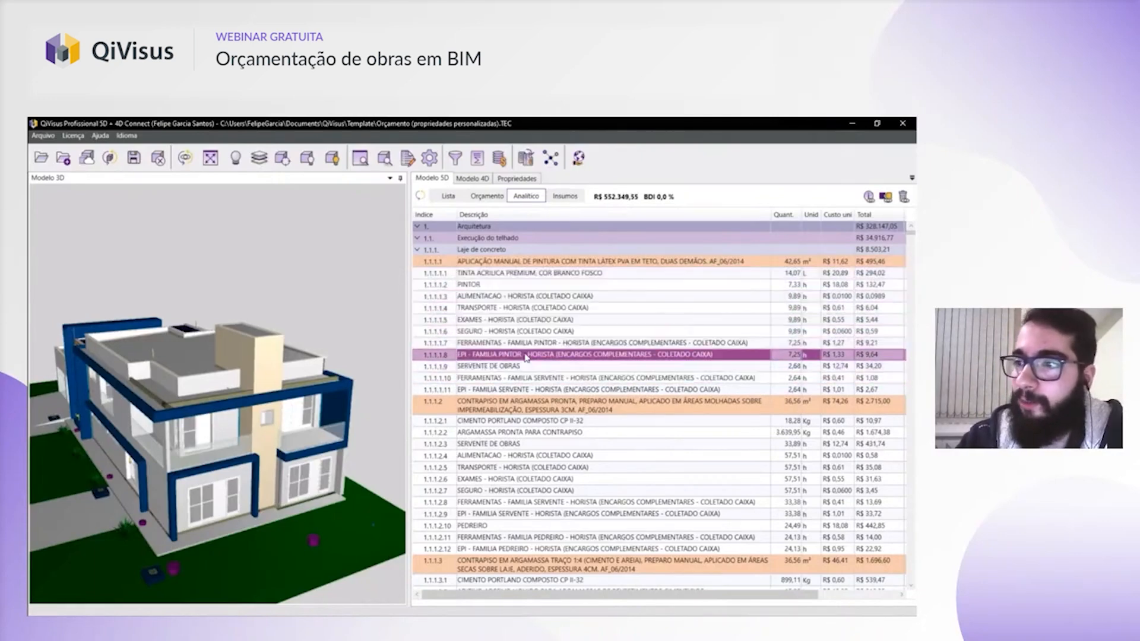
{"action": "scroll", "coordinate": [519, 359], "scroll_direction": "down", "scroll_amount": 13}
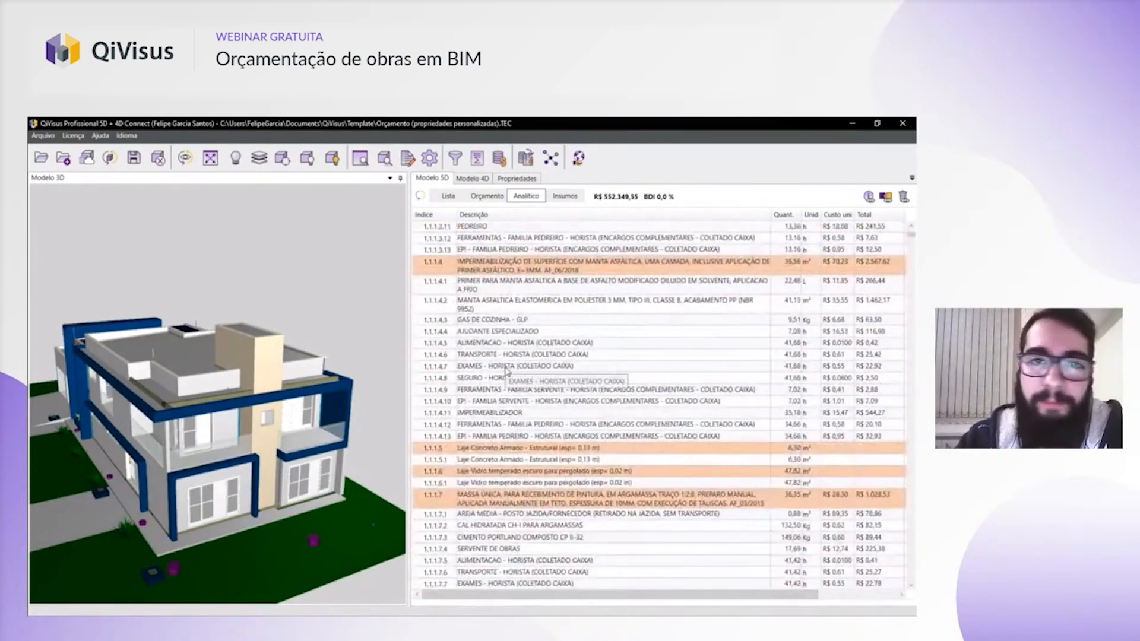
{"action": "scroll", "coordinate": [507, 372], "scroll_direction": "up", "scroll_amount": 13}
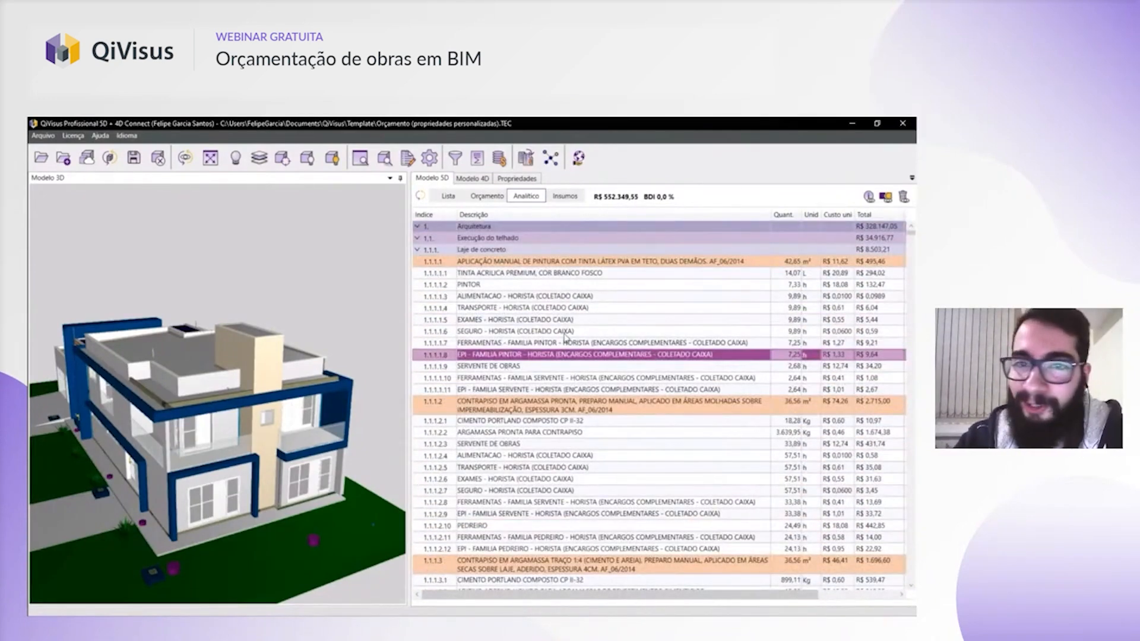
- Show the budget by Insumos and examine the inputs grouped under Laje de concreto, including Pintor, and Construção das paredes
{"action": "left_click", "coordinate": [563, 198]}
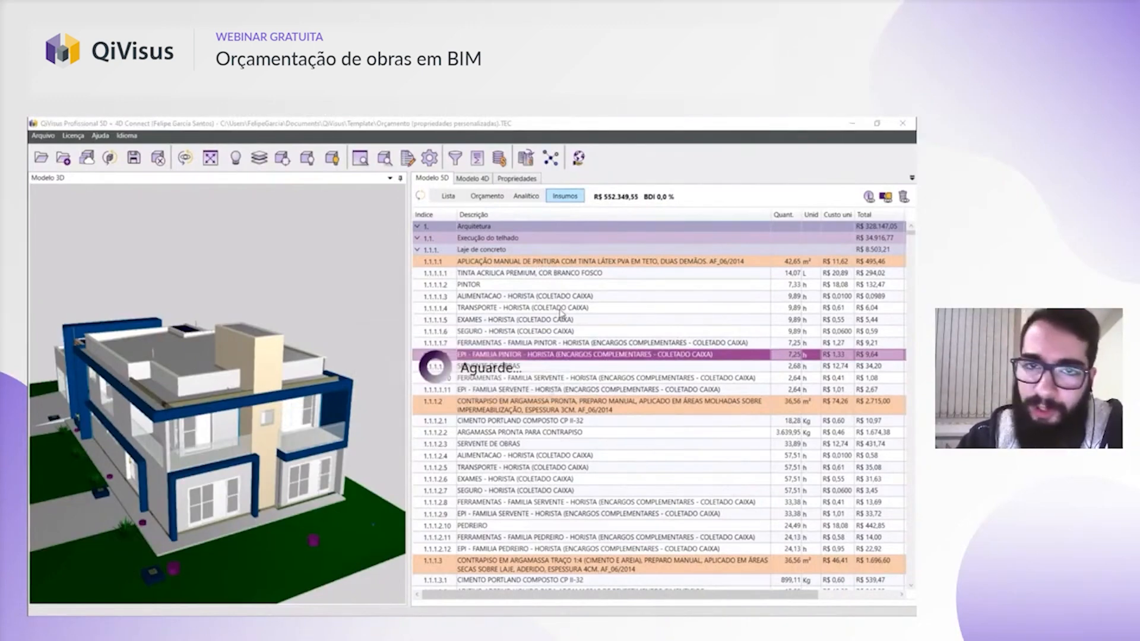
{"action": "left_click", "coordinate": [511, 252]}
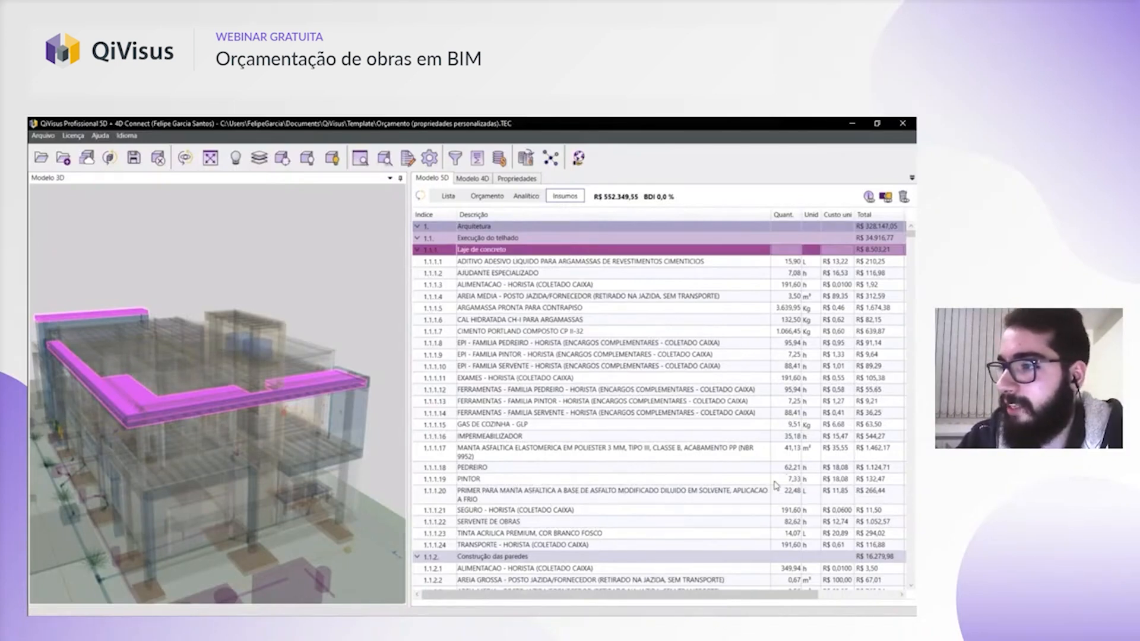
{"action": "left_click", "coordinate": [724, 479]}
{"action": "double_click", "coordinate": [725, 479]}
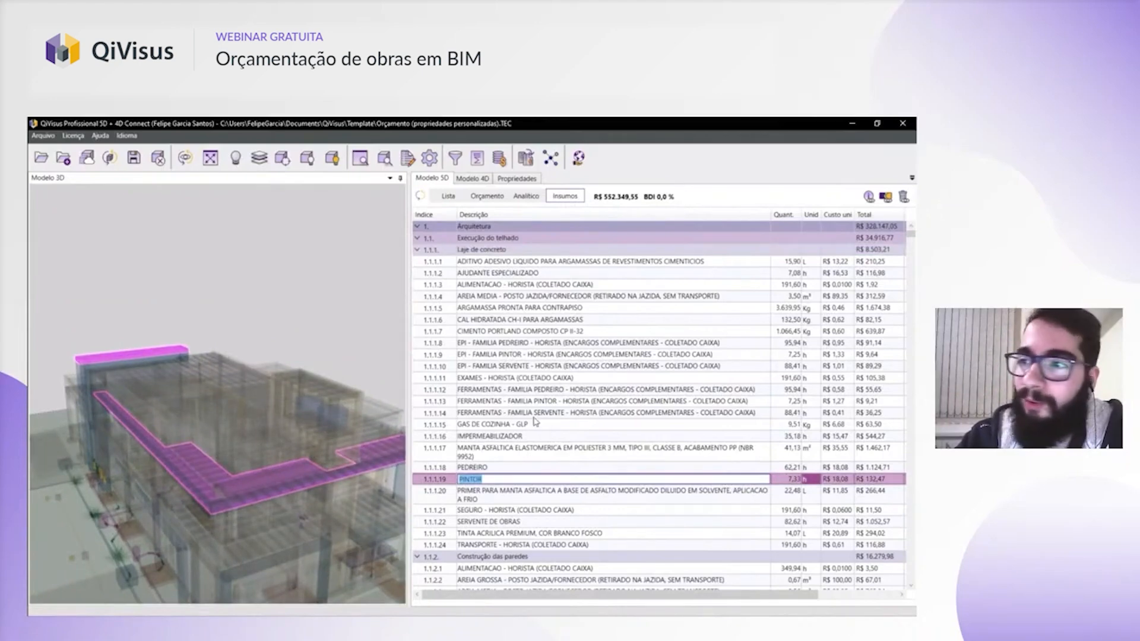
{"action": "left_click", "coordinate": [314, 317]}
{"action": "scroll", "coordinate": [611, 434], "scroll_direction": "down", "scroll_amount": 3}
{"action": "scroll", "coordinate": [611, 435], "scroll_direction": "down", "scroll_amount": 4}
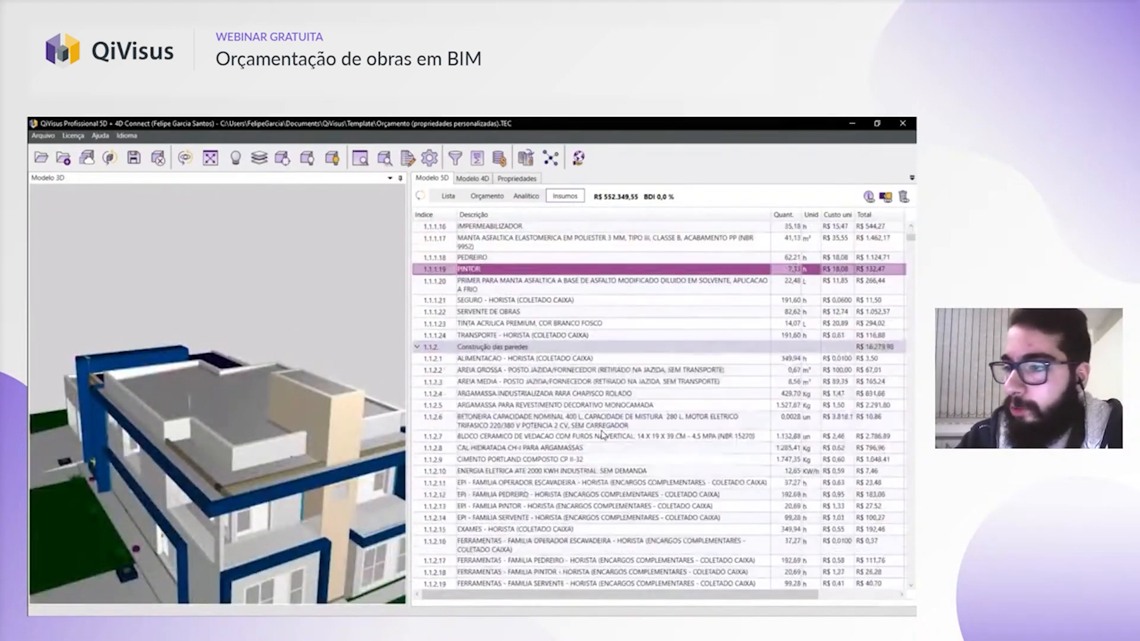
- Examine the inputs under Construção das paredes and inspect the model elements tied to its Pintor input
{"action": "scroll", "coordinate": [595, 445], "scroll_direction": "down", "scroll_amount": 3}
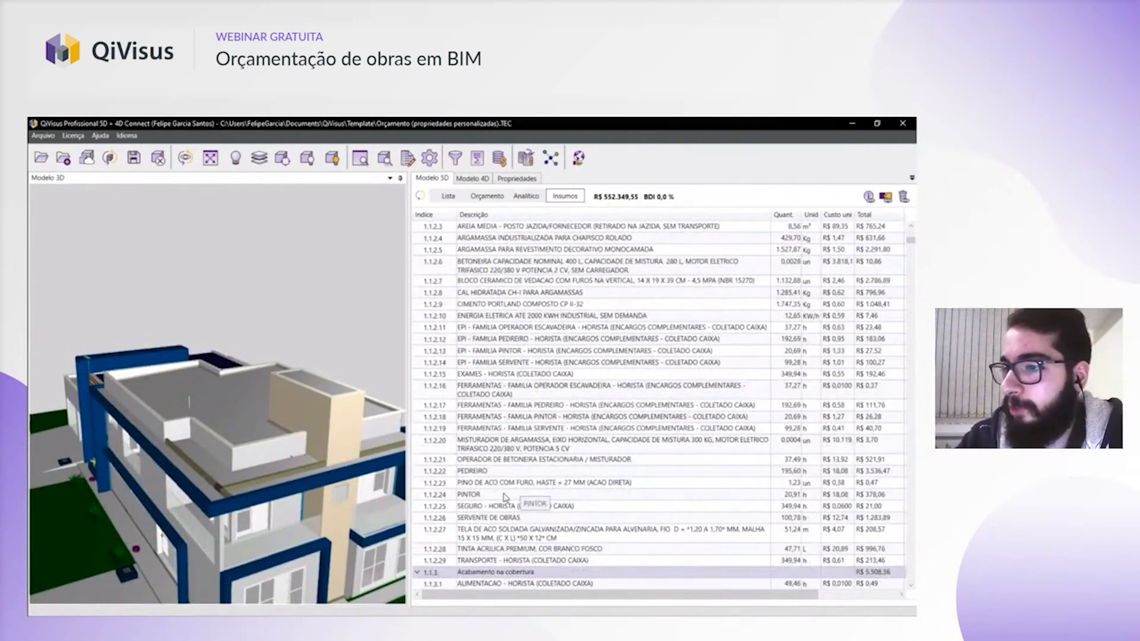
{"action": "scroll", "coordinate": [505, 497], "scroll_direction": "up", "scroll_amount": 1}
{"action": "scroll", "coordinate": [493, 498], "scroll_direction": "down", "scroll_amount": 1}
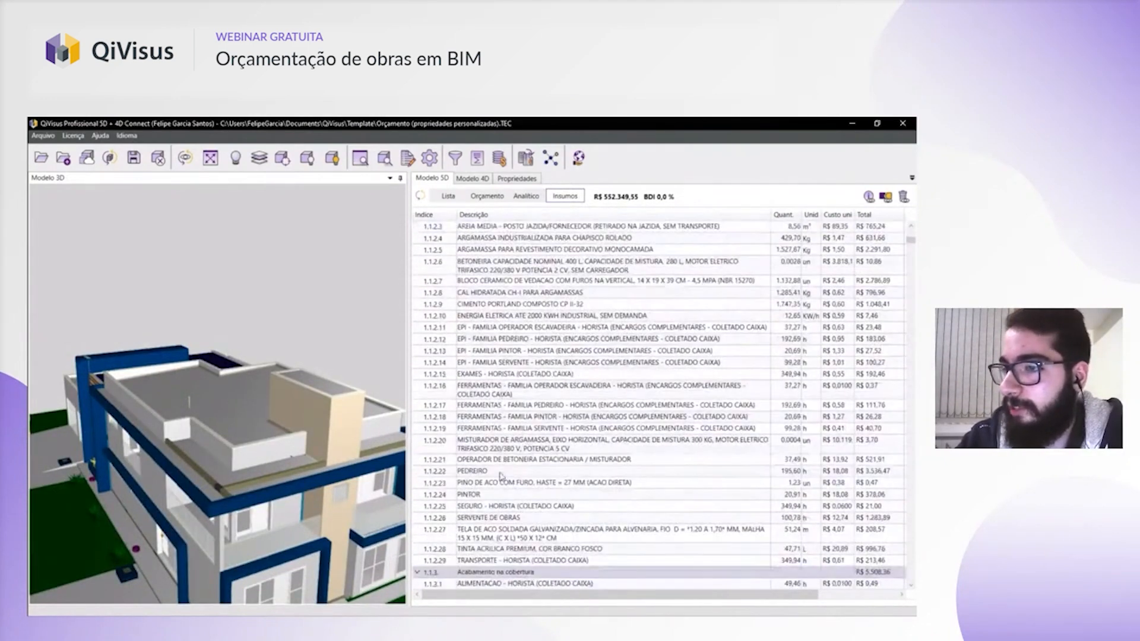
{"action": "left_click", "coordinate": [484, 497]}
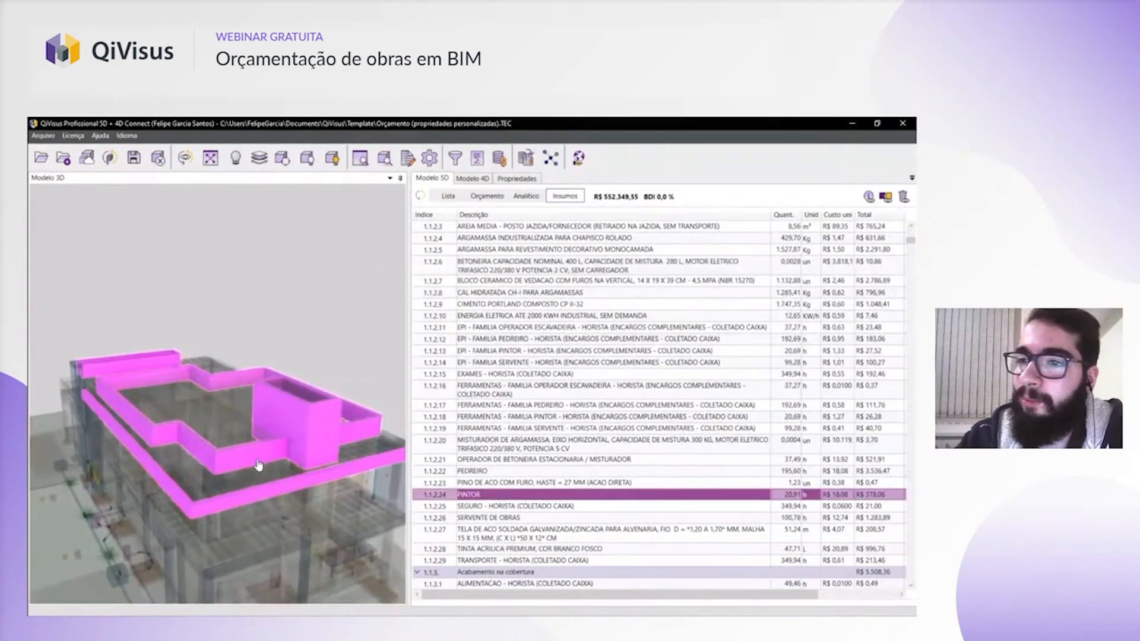
{"action": "middle_click_drag", "start_coordinate": [244, 438], "coordinate": [189, 412]}
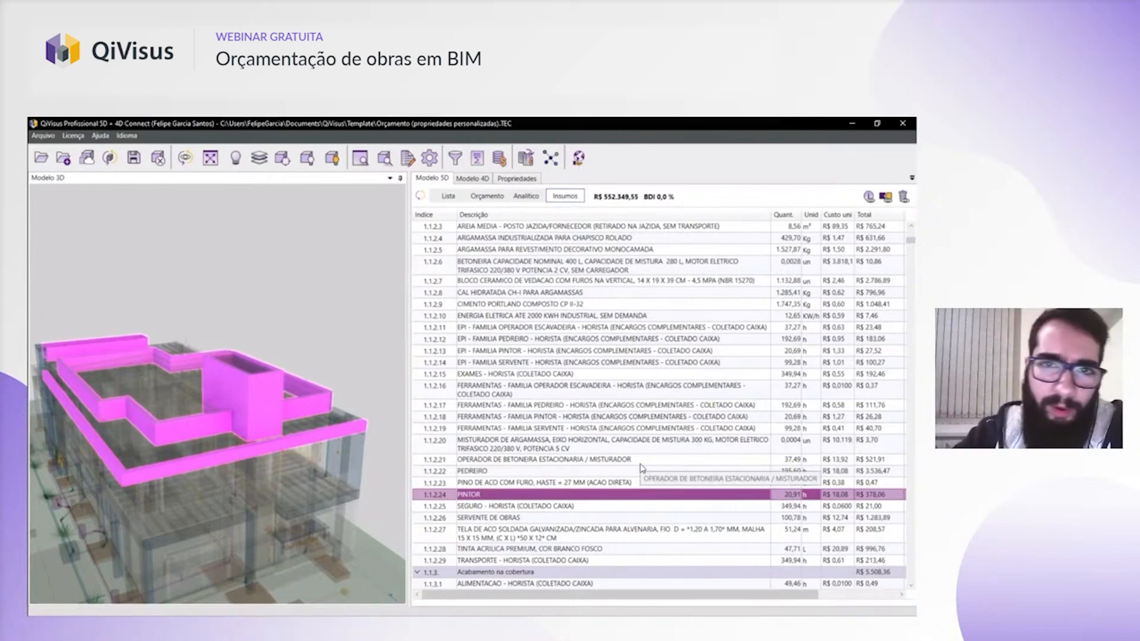
- Return the budget to the Orçamento view and refresh it to restore the full model display
{"action": "scroll", "coordinate": [640, 469], "scroll_direction": "up", "scroll_amount": 10}
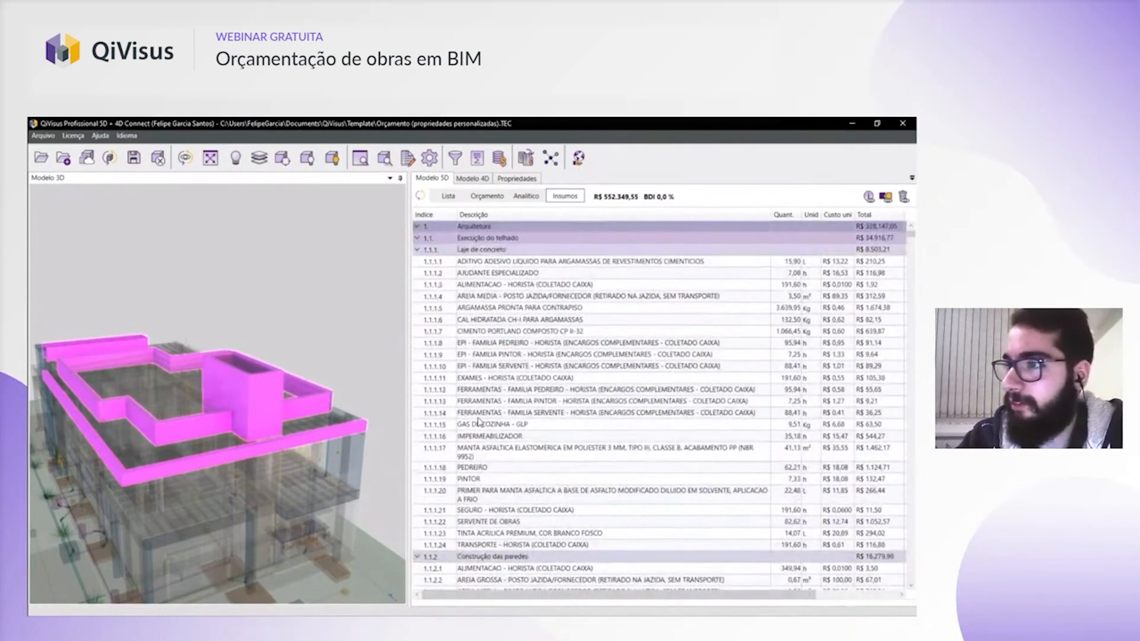
{"action": "left_click", "coordinate": [487, 197]}
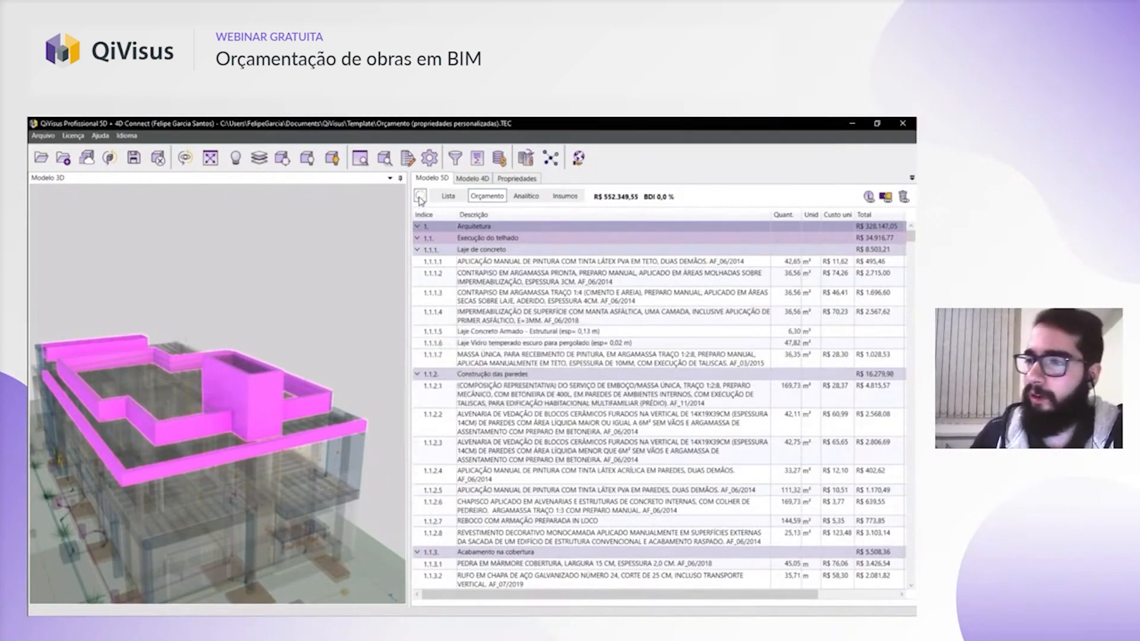
{"action": "left_click", "coordinate": [420, 197]}
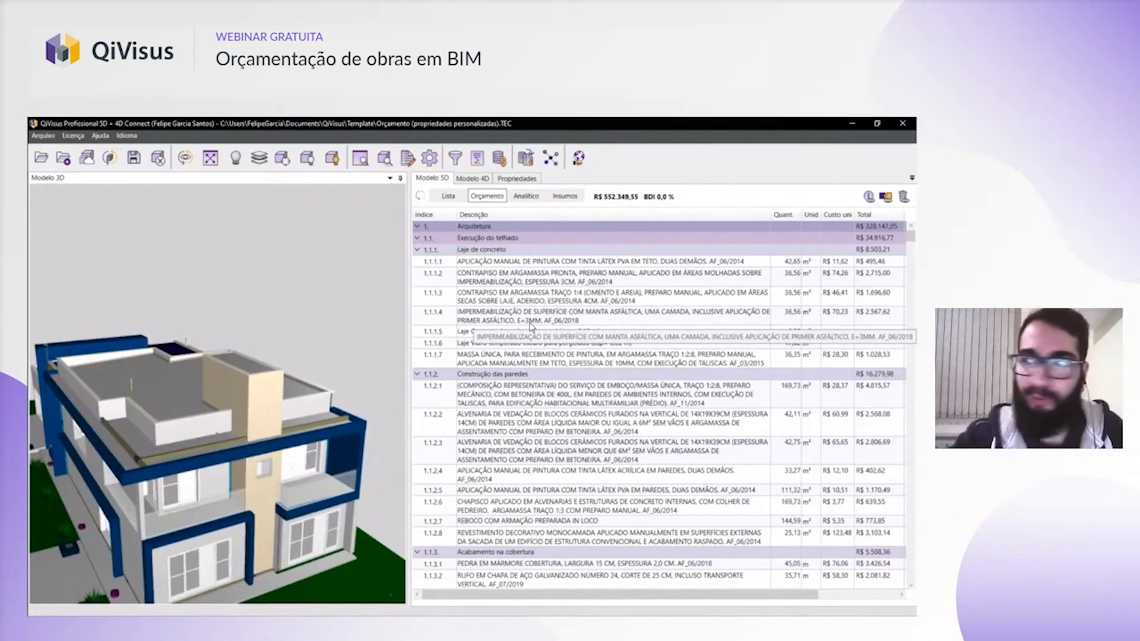
{"action": "middle_click_drag", "start_coordinate": [385, 376], "coordinate": [332, 359]}
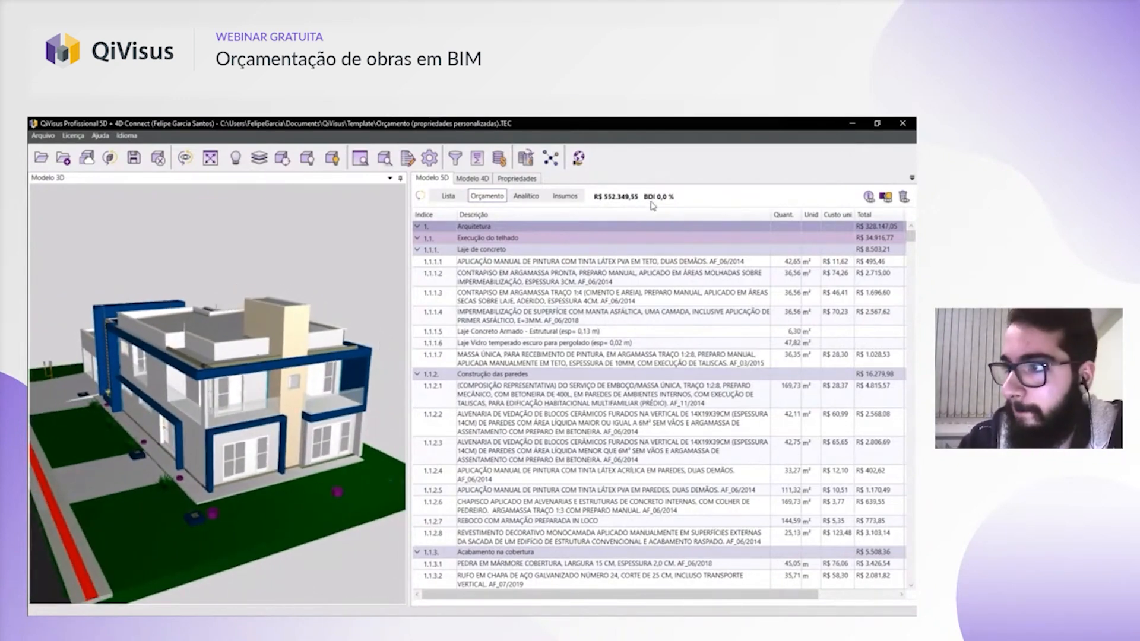
- Open the project's budget and system settings and select the general BDI (%) value for editing
{"action": "left_click", "coordinate": [429, 158]}
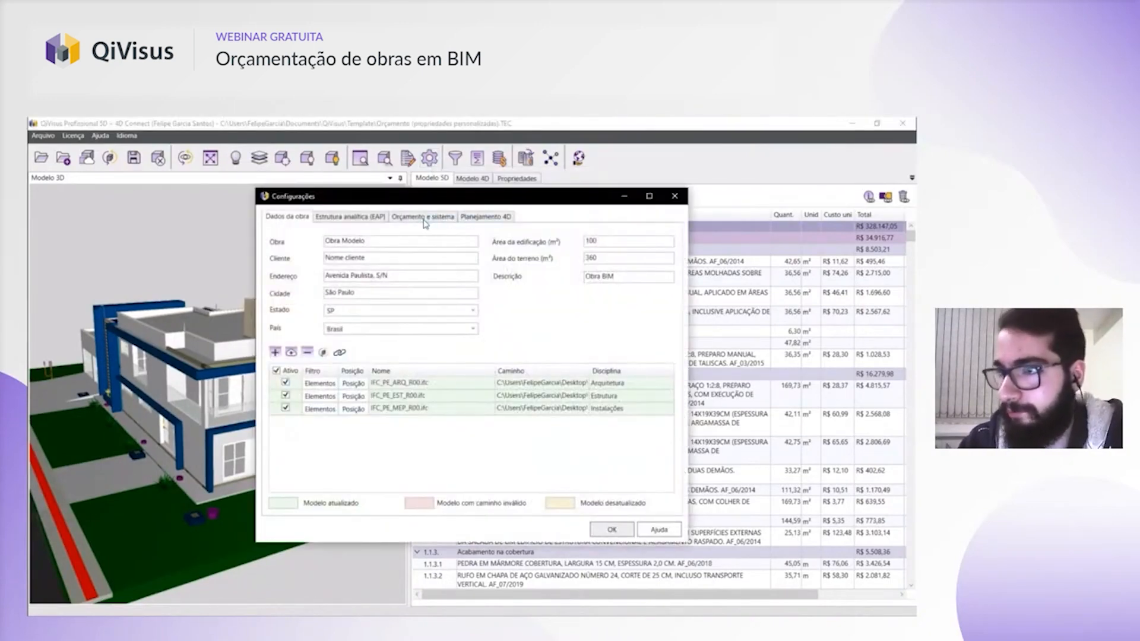
{"action": "left_click", "coordinate": [425, 219]}
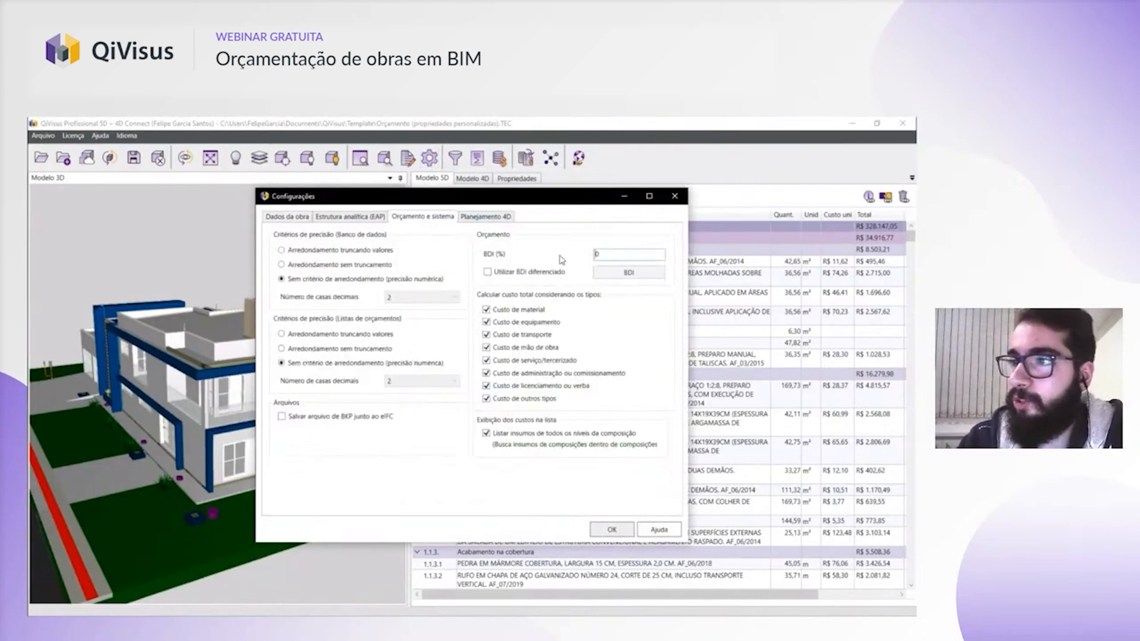
{"action": "double_click", "coordinate": [597, 254]}
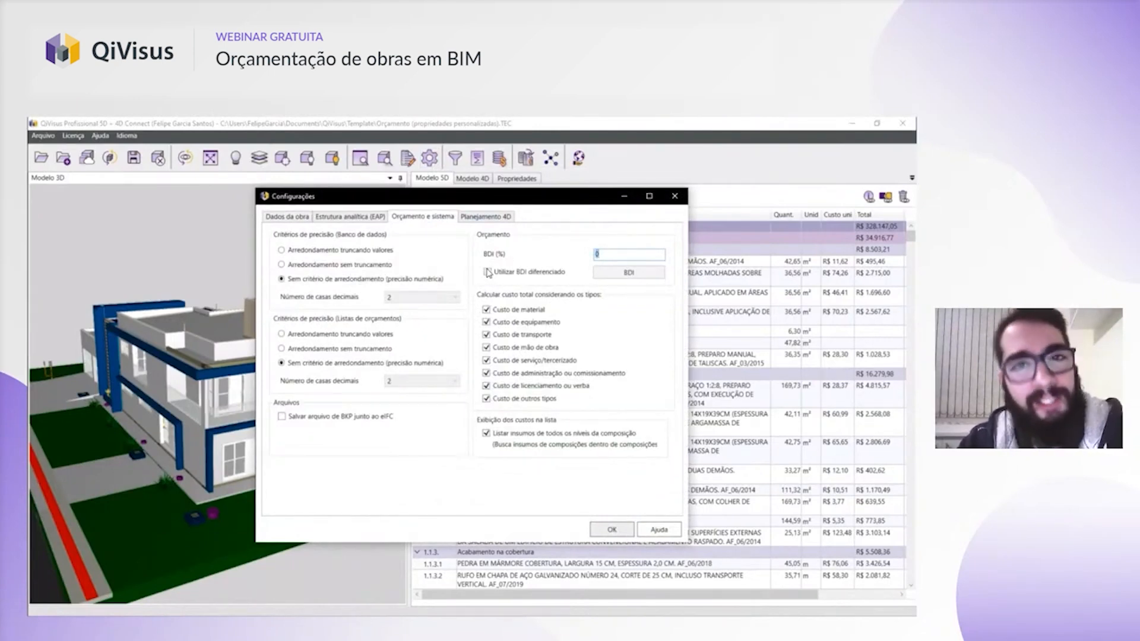
- Examine the differentiated BDI percentages for each cost type, such as equipment and transport, and leave them without saving
{"action": "left_click", "coordinate": [488, 272]}
{"action": "left_click", "coordinate": [630, 273]}
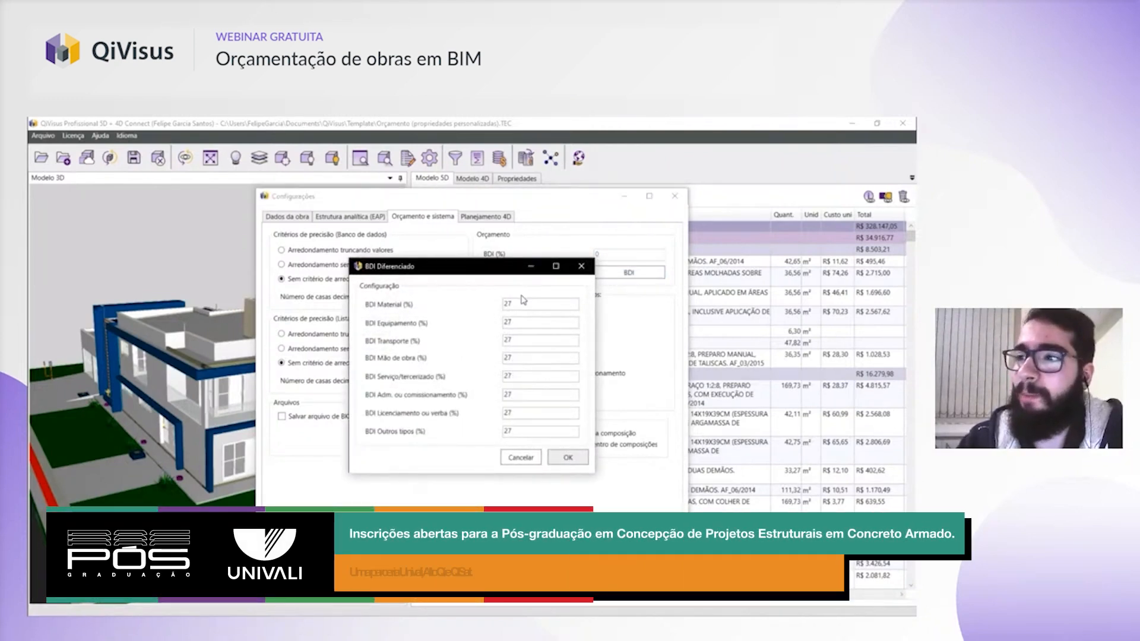
{"action": "double_click", "coordinate": [512, 322]}
{"action": "double_click", "coordinate": [514, 340]}
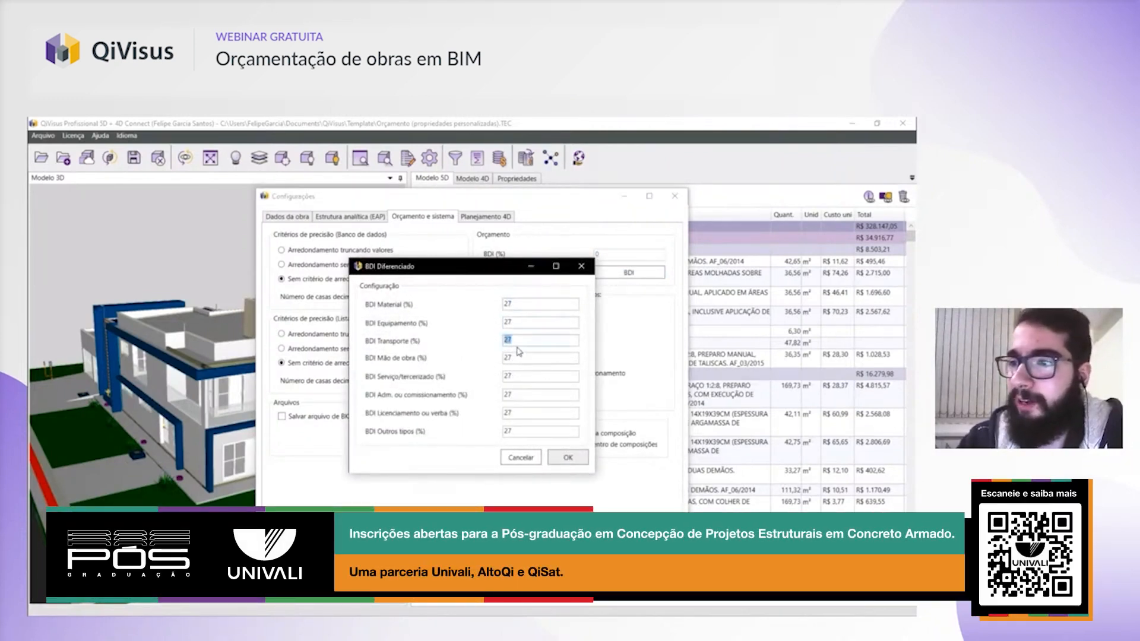
{"action": "left_click_drag", "start_coordinate": [529, 356], "coordinate": [480, 358]}
{"action": "double_click", "coordinate": [526, 343]}
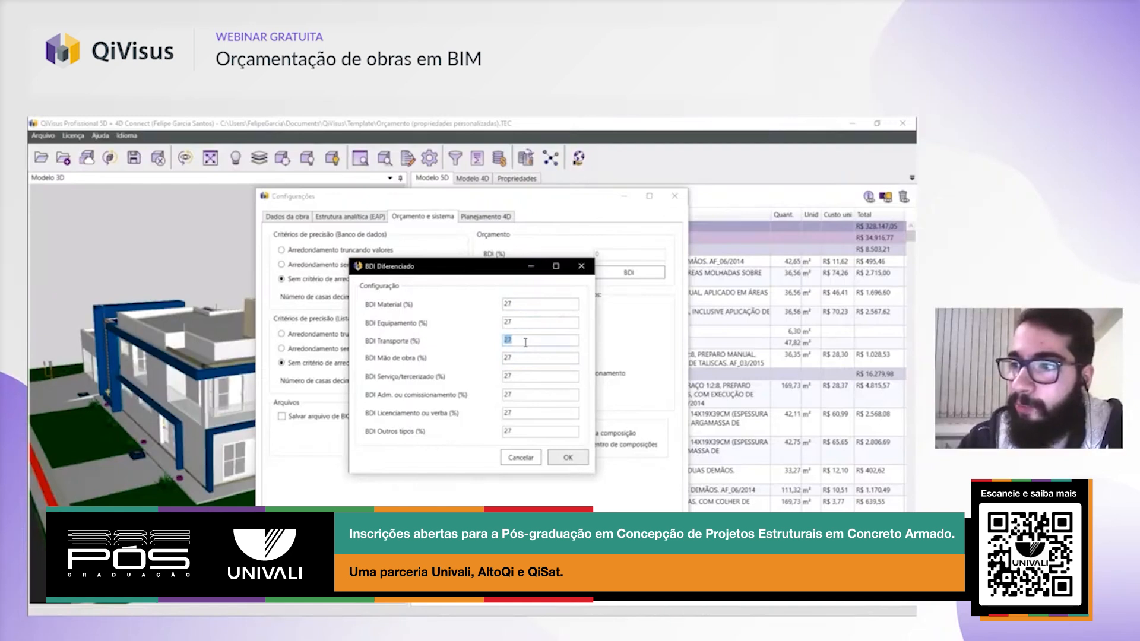
{"action": "left_click", "coordinate": [531, 336]}
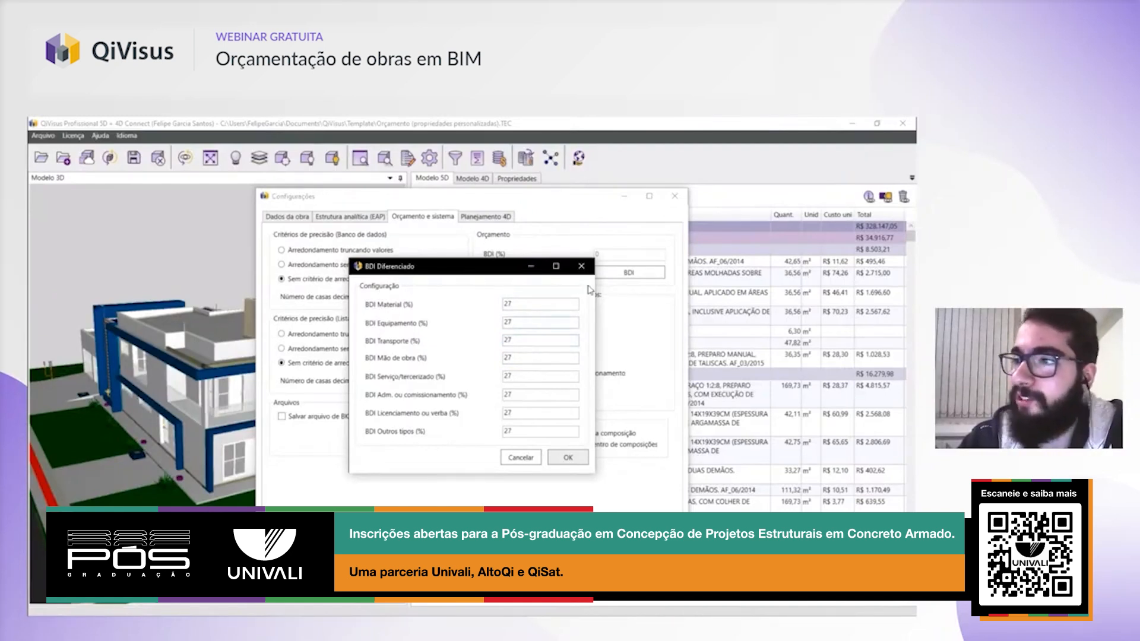
{"action": "left_click", "coordinate": [581, 266]}
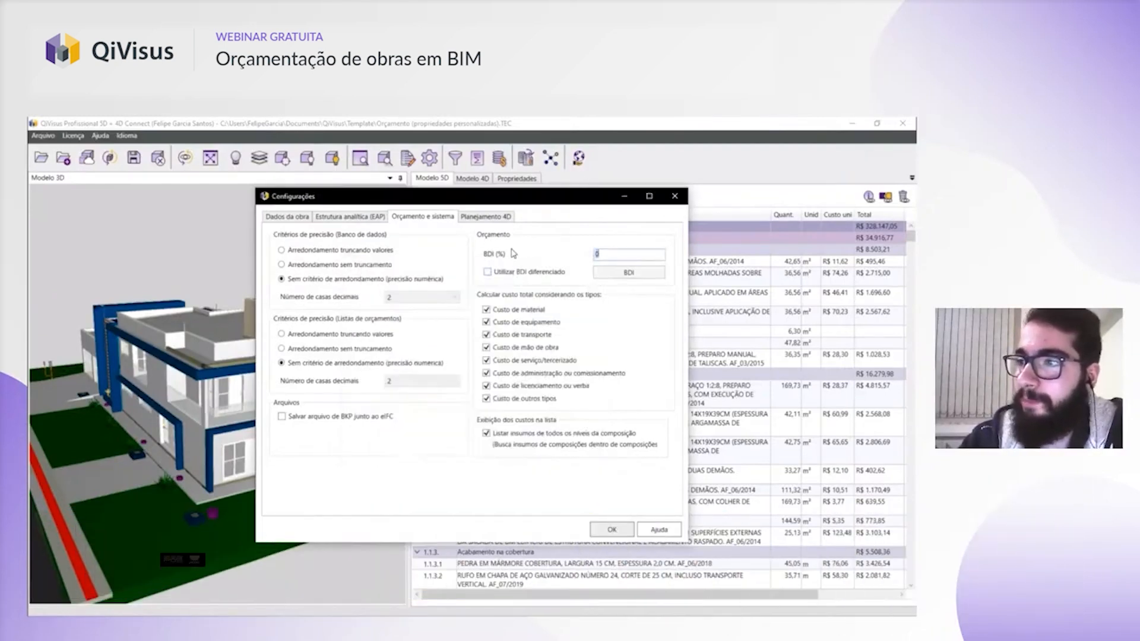
- Set the general BDI to 22%, accept the settings and update the budget
{"action": "type", "text": "22"}
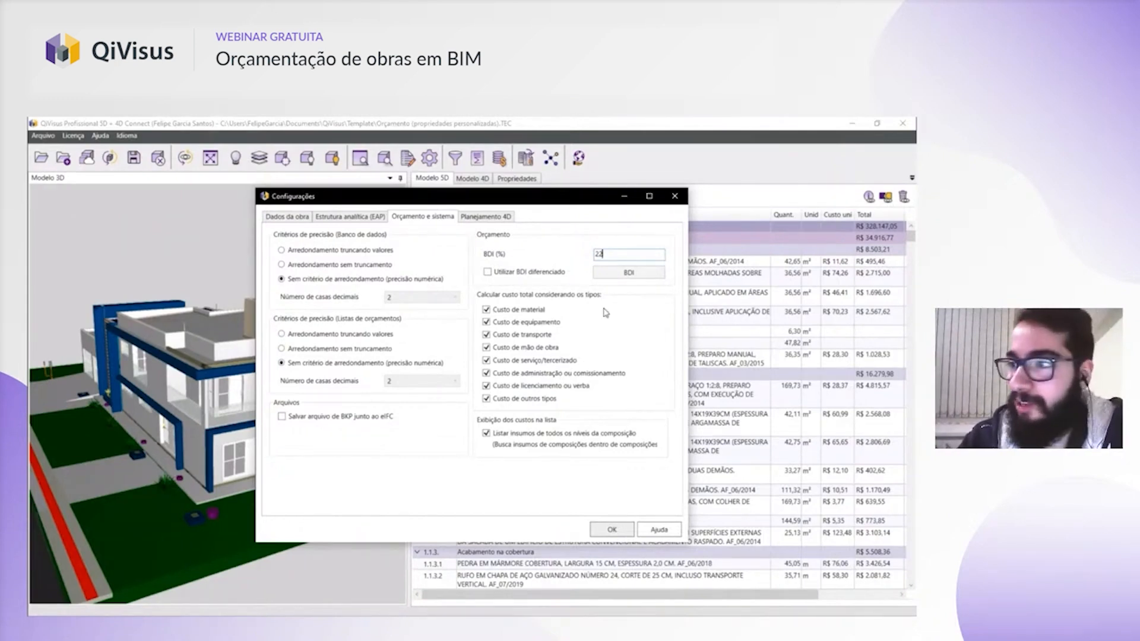
{"action": "double_click", "coordinate": [599, 254]}
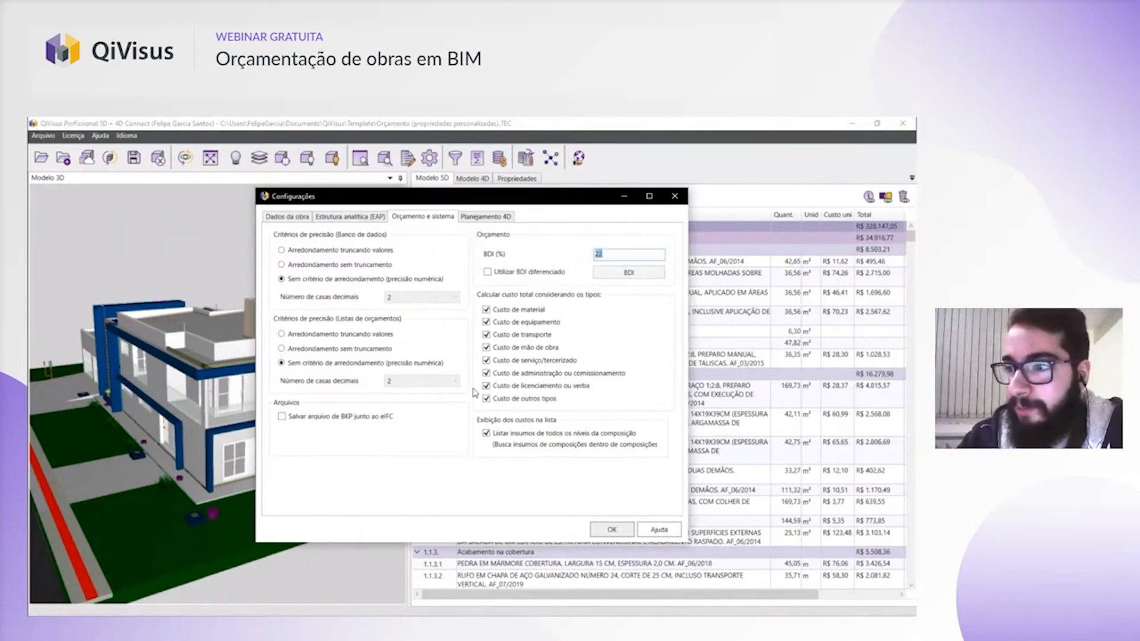
{"action": "left_click", "coordinate": [612, 530]}
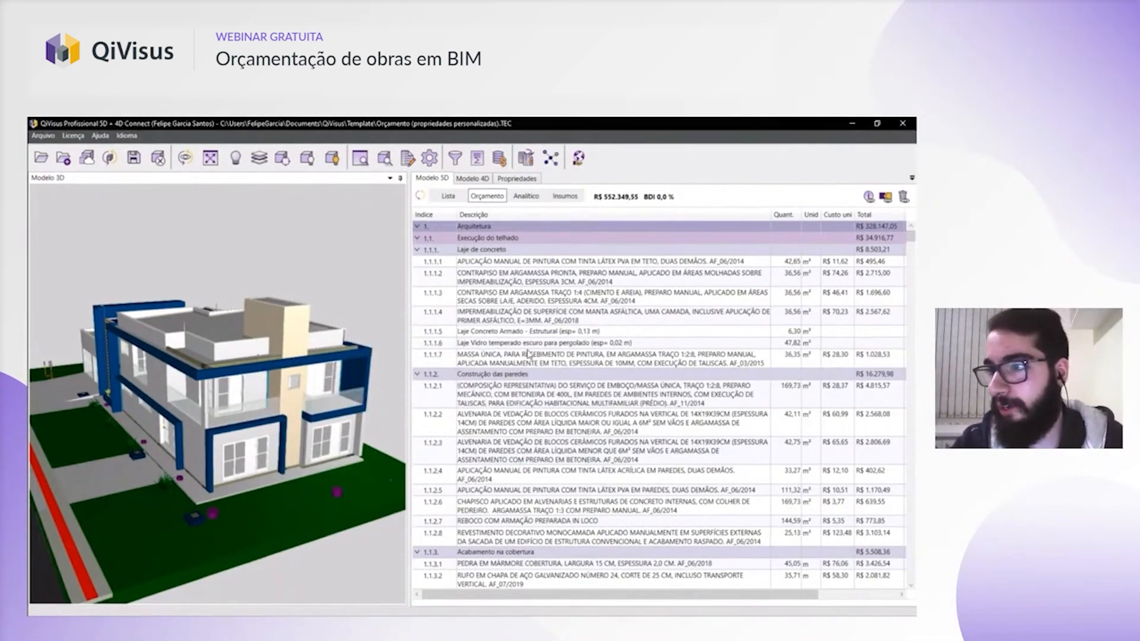
{"action": "left_click", "coordinate": [420, 196]}
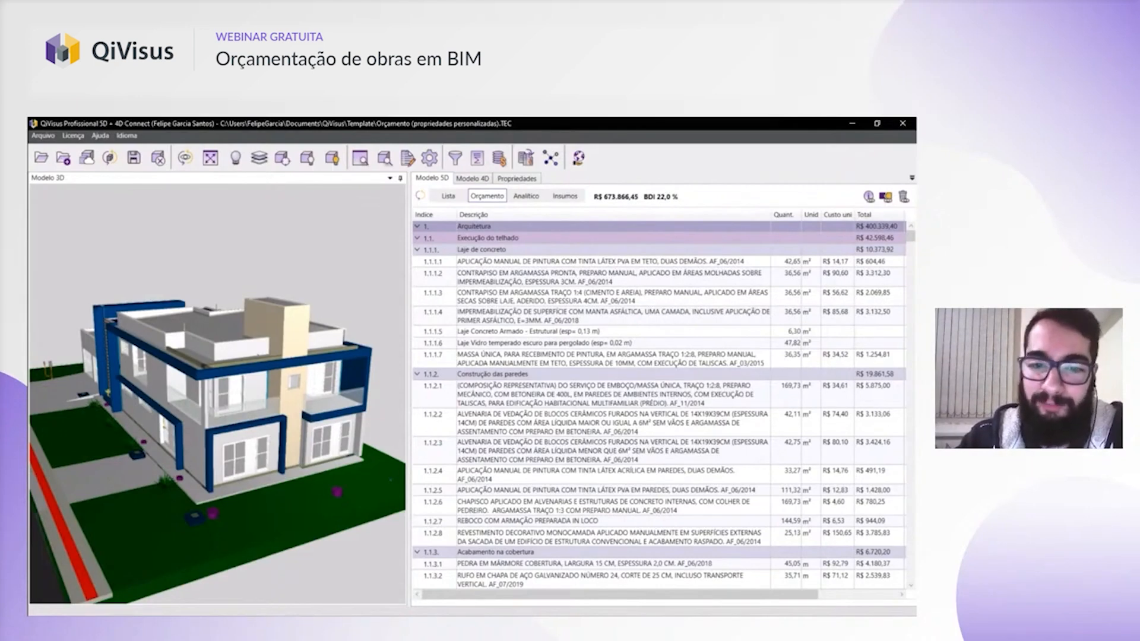
- Examine the unit costs and totals of the items under Laje de concreto, from the PVA latex painting to the reinforced concrete slab
{"action": "left_click", "coordinate": [536, 298]}
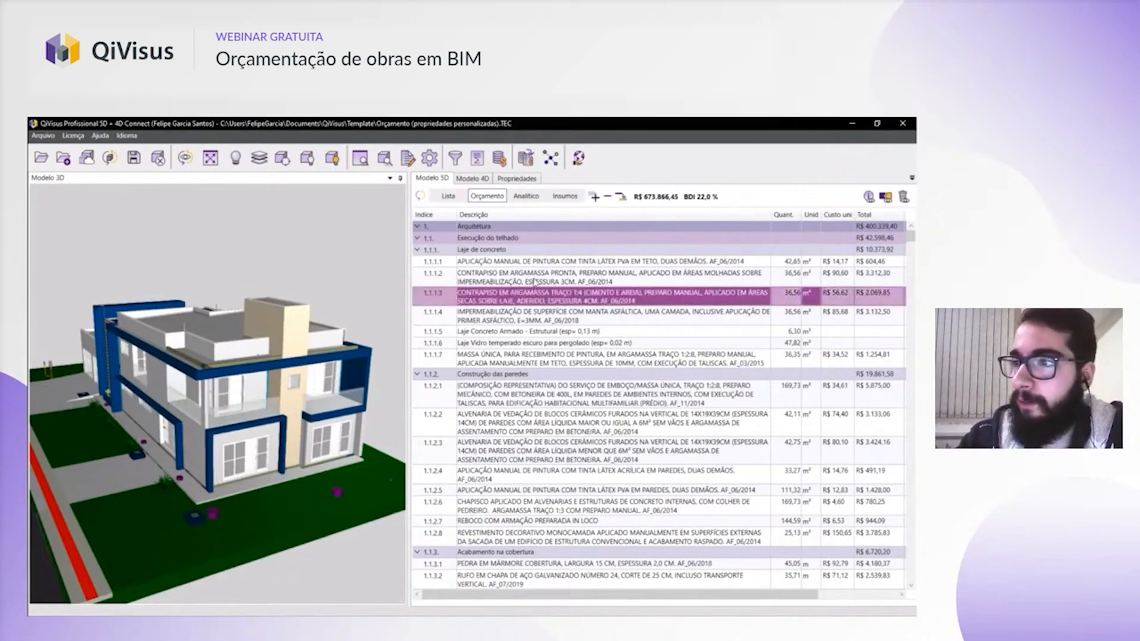
{"action": "left_click", "coordinate": [537, 265]}
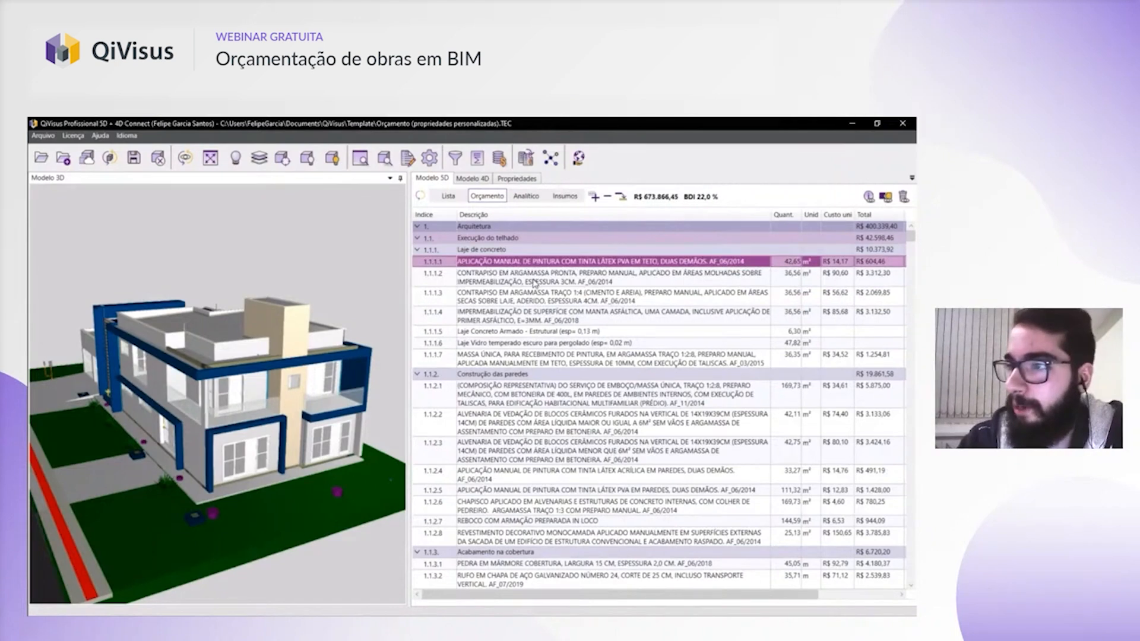
{"action": "left_click", "coordinate": [535, 283]}
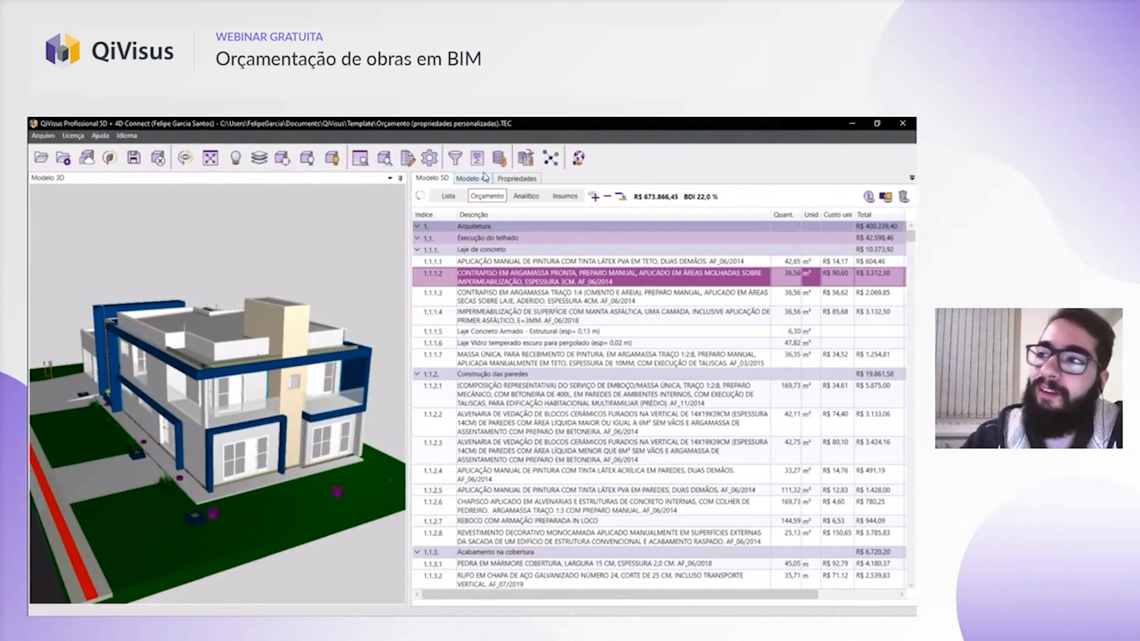
{"action": "left_click", "coordinate": [579, 297]}
{"action": "left_click", "coordinate": [575, 316]}
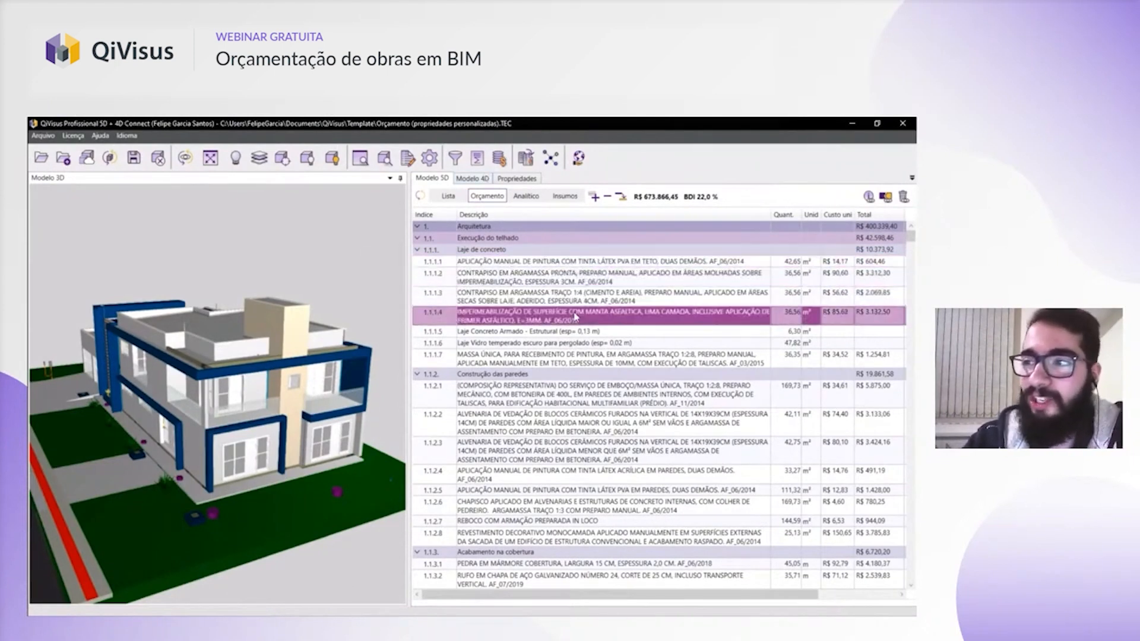
{"action": "left_click", "coordinate": [568, 331]}
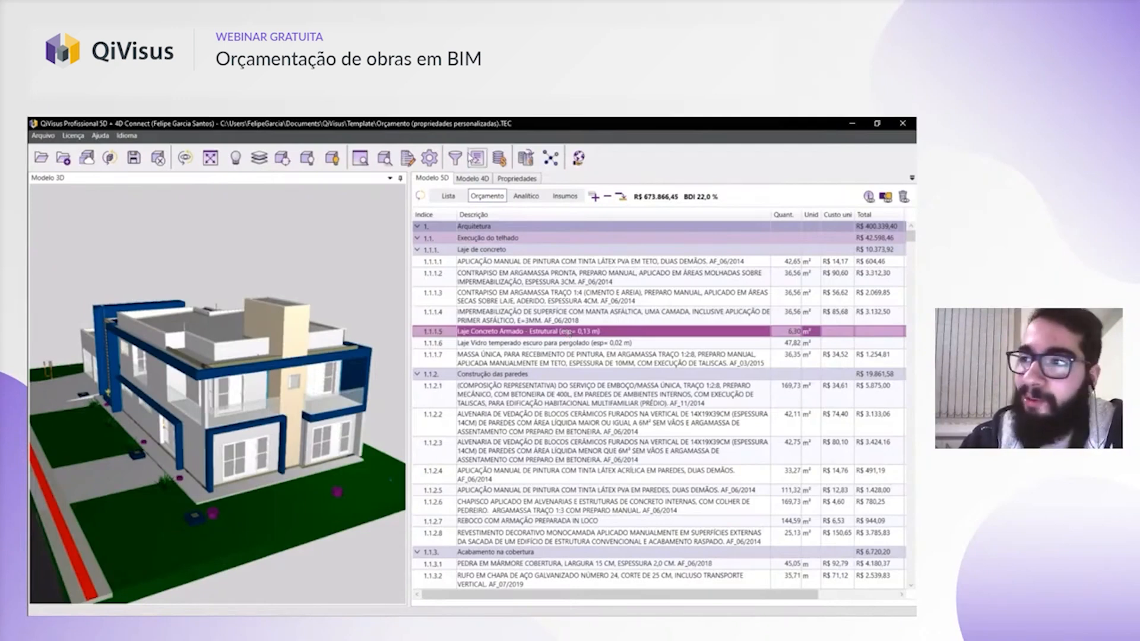
- Change the SINAPI database table to SC-2021-ABRIL-DESONERADO-SINAPI and update the budget with its prices
{"action": "left_click", "coordinate": [499, 158]}
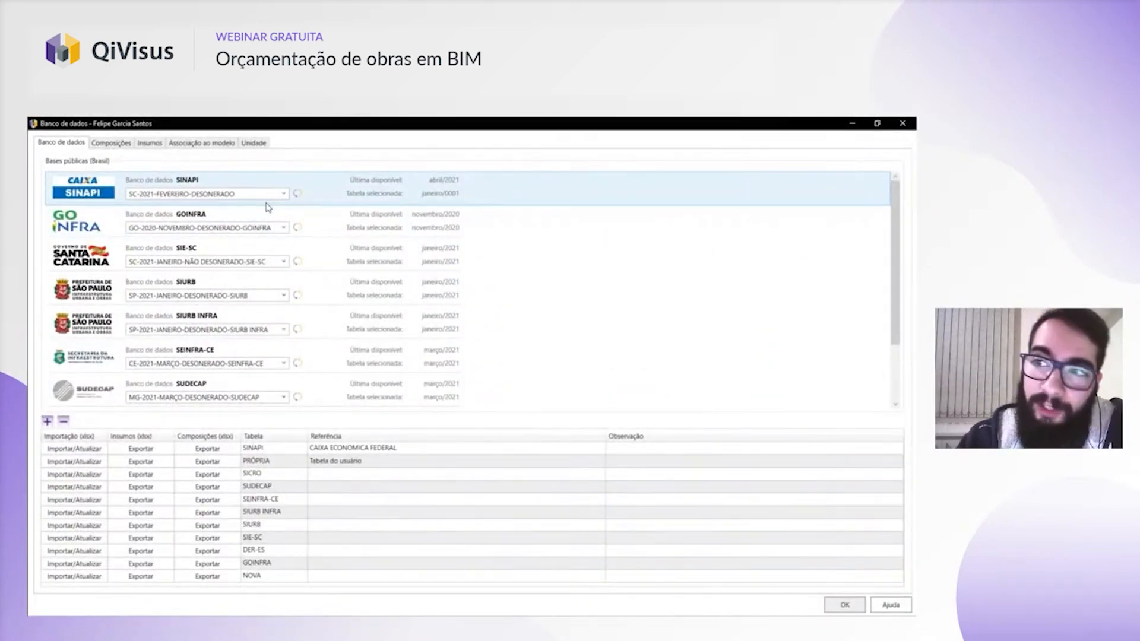
{"action": "left_click", "coordinate": [211, 194]}
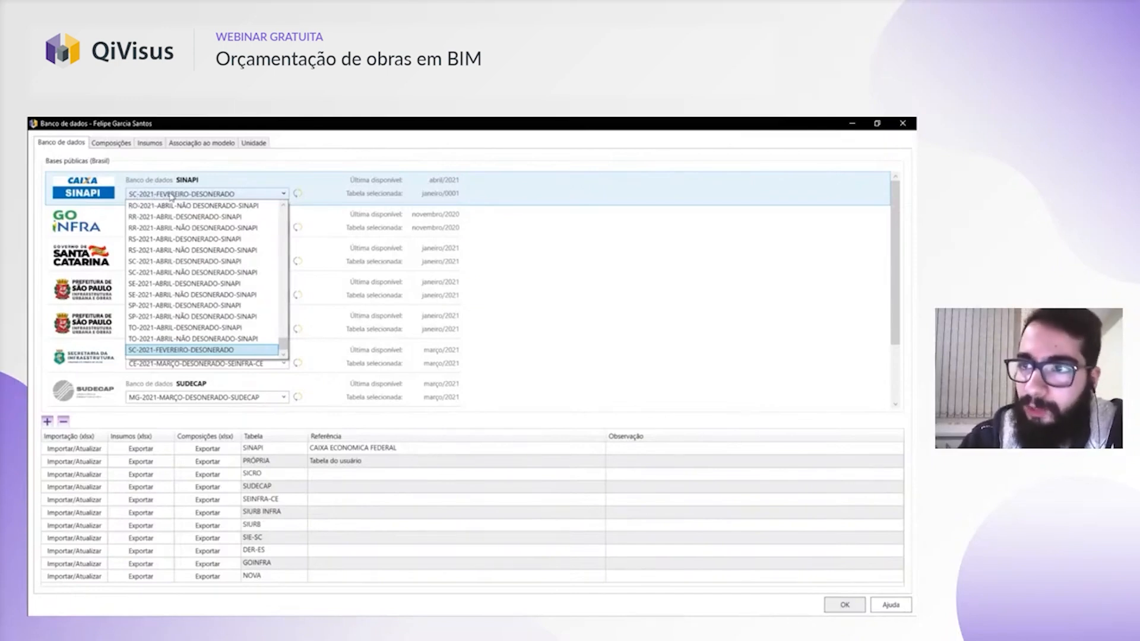
{"action": "scroll", "coordinate": [211, 327], "scroll_direction": "up", "scroll_amount": 1}
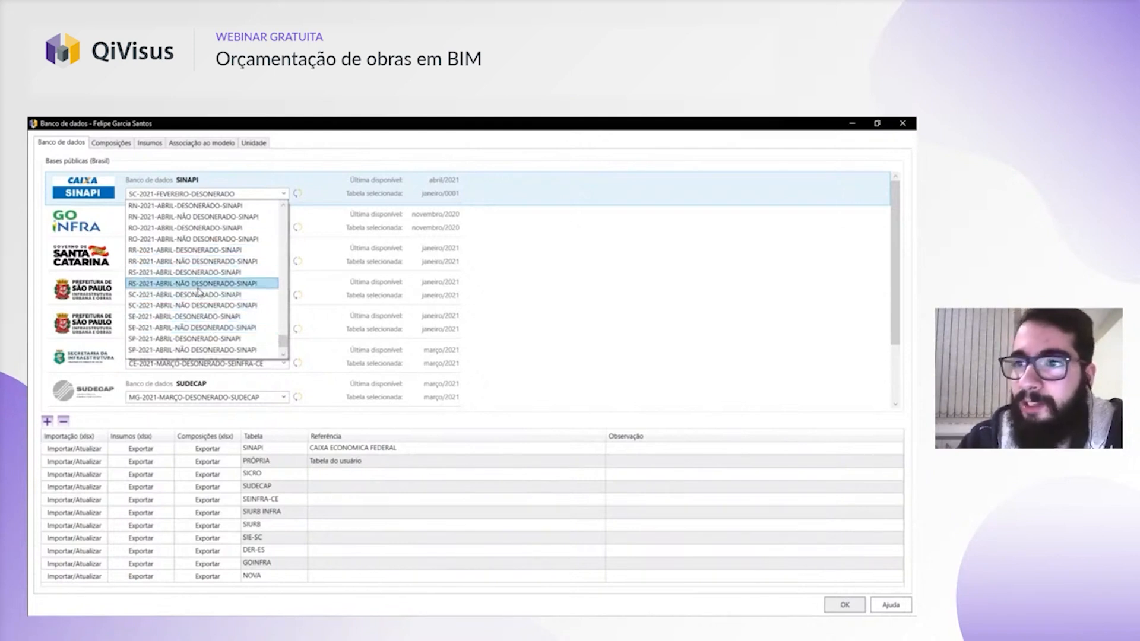
{"action": "left_click", "coordinate": [196, 298]}
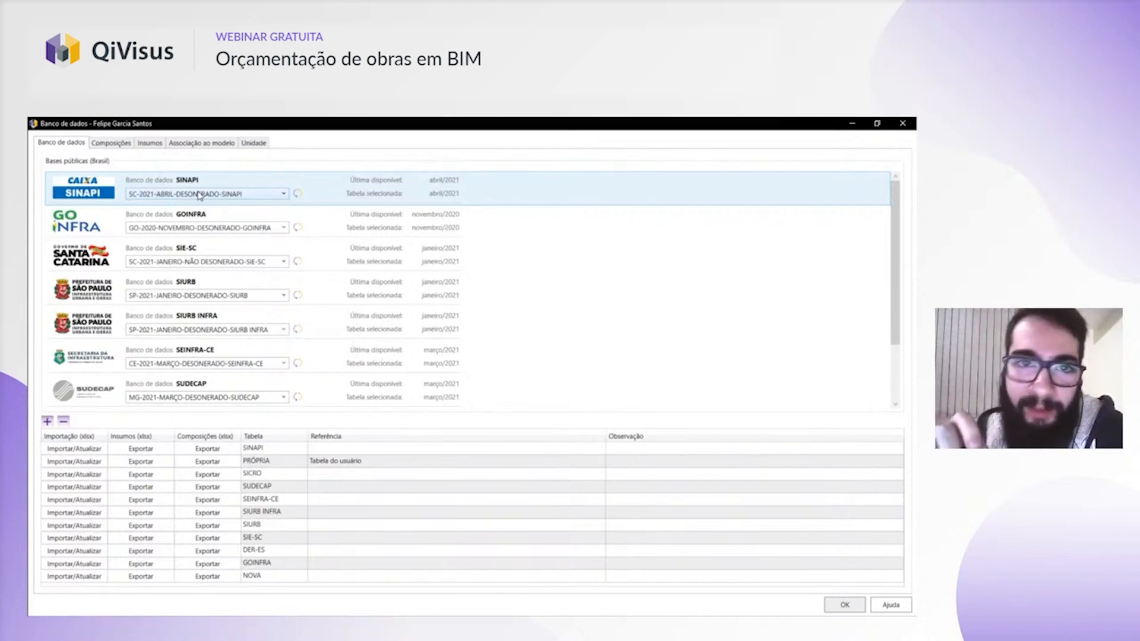
{"action": "left_click", "coordinate": [843, 605]}
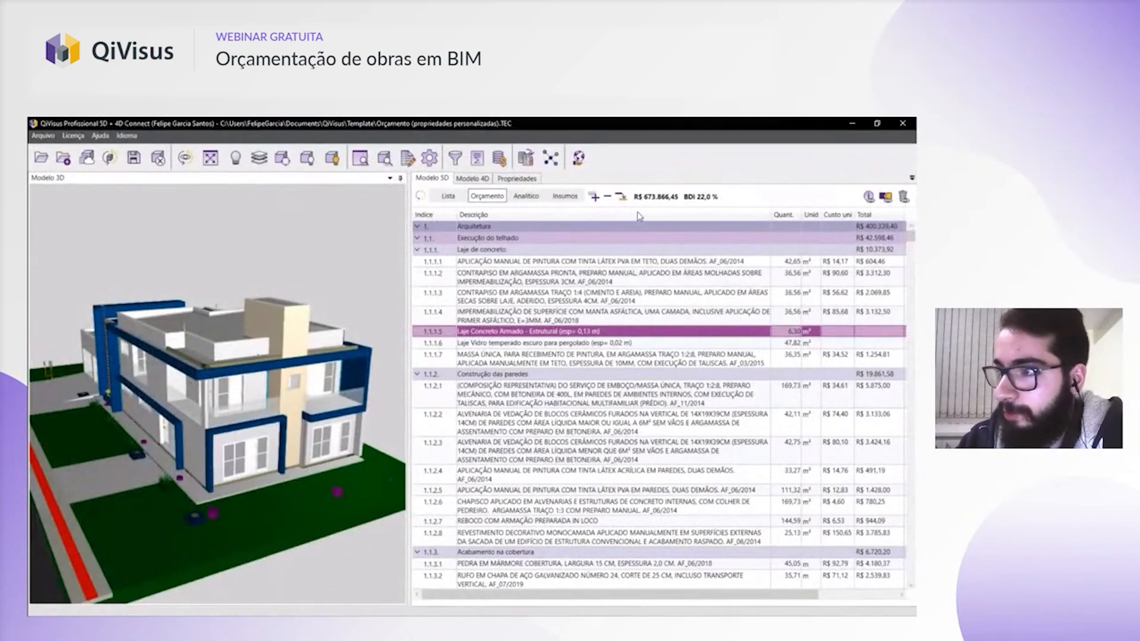
{"action": "left_click", "coordinate": [421, 196]}
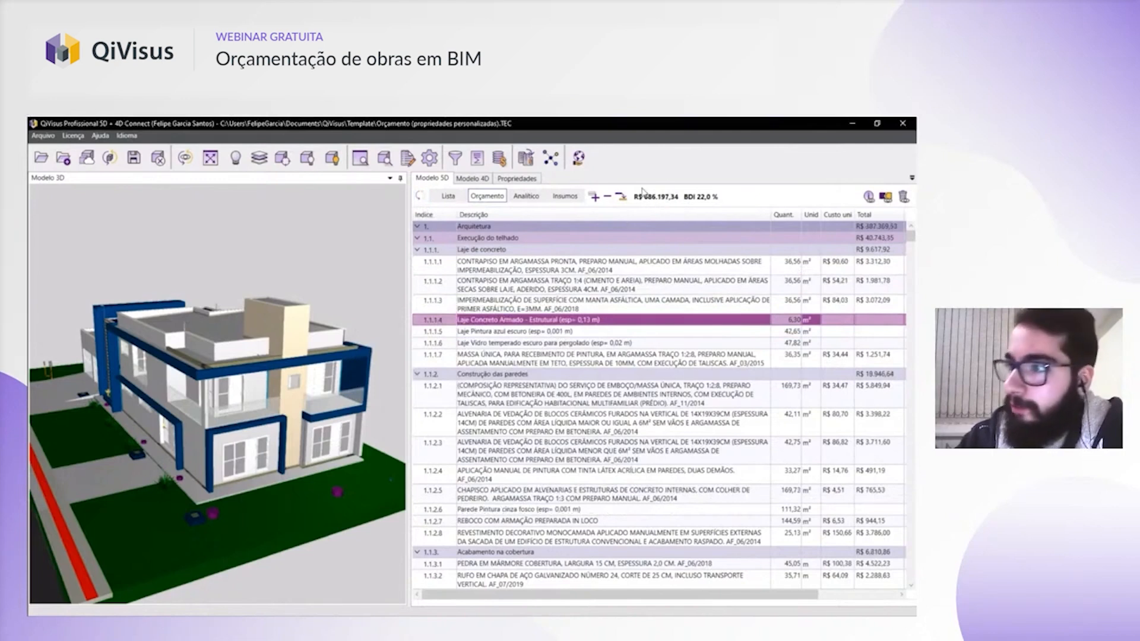
- Examine the repriced plaster, screed and asphalt-membrane waterproofing items under Construção das paredes and Laje de concreto
{"action": "left_click", "coordinate": [646, 404]}
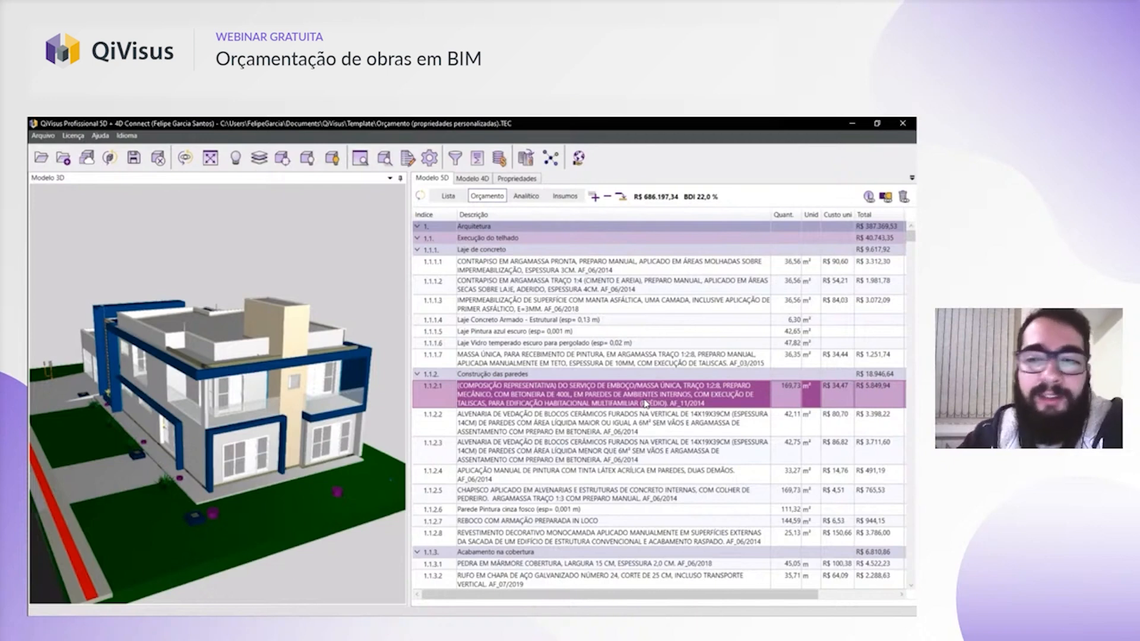
{"action": "left_click", "coordinate": [536, 274]}
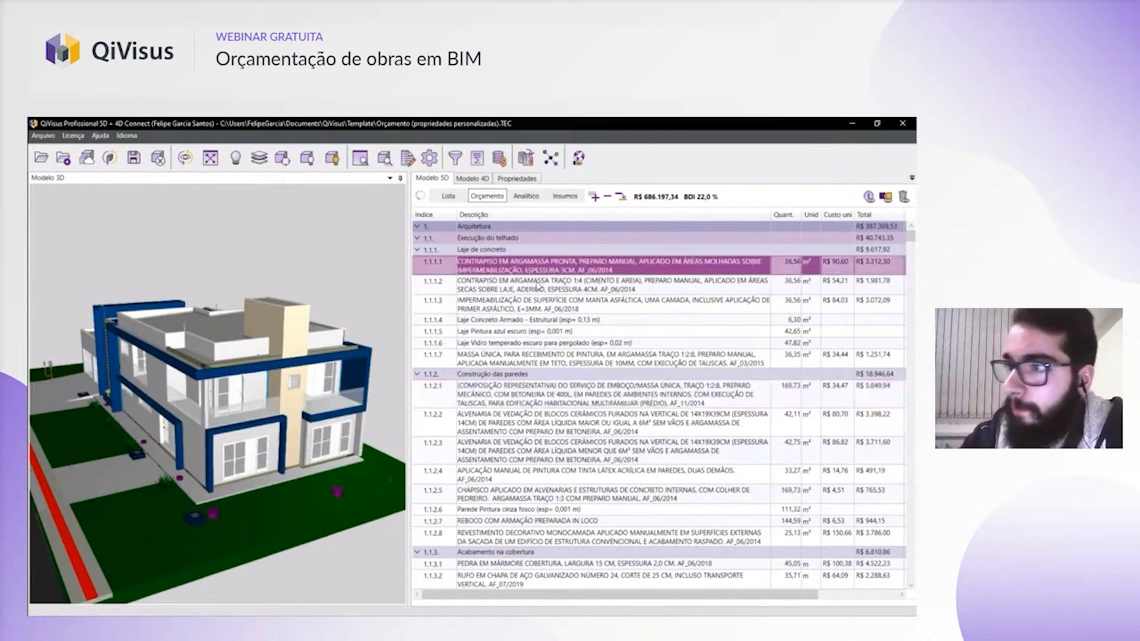
{"action": "left_click", "coordinate": [566, 305]}
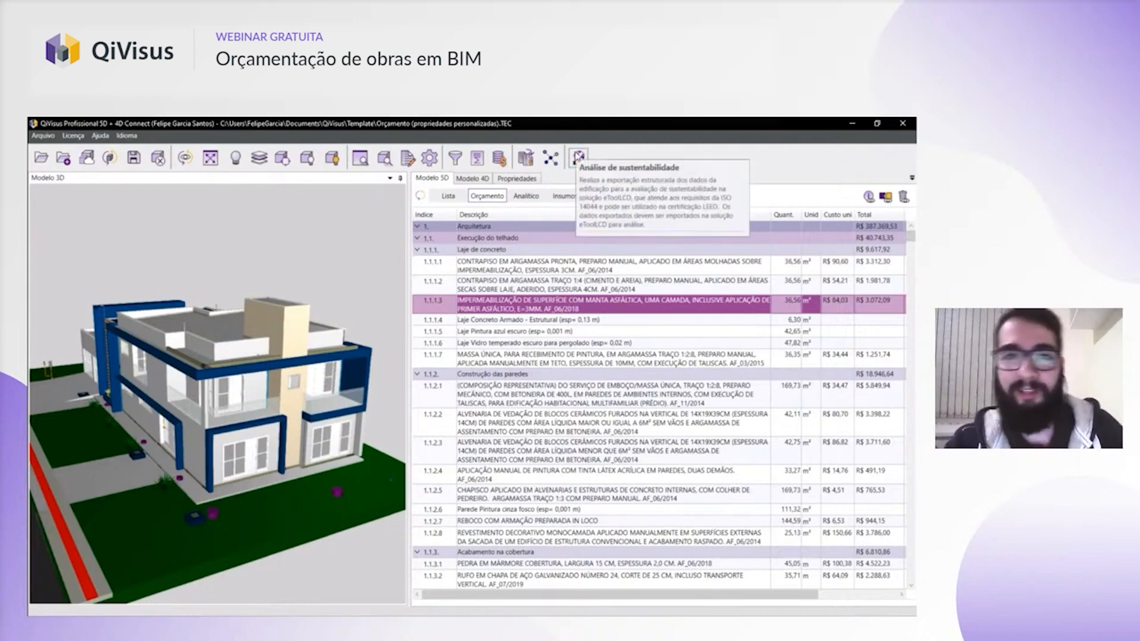
- Export the building data for the eToolLCD sustainability analysis to the desktop as Dados_Qivisus.csv
{"action": "left_click", "coordinate": [578, 157]}
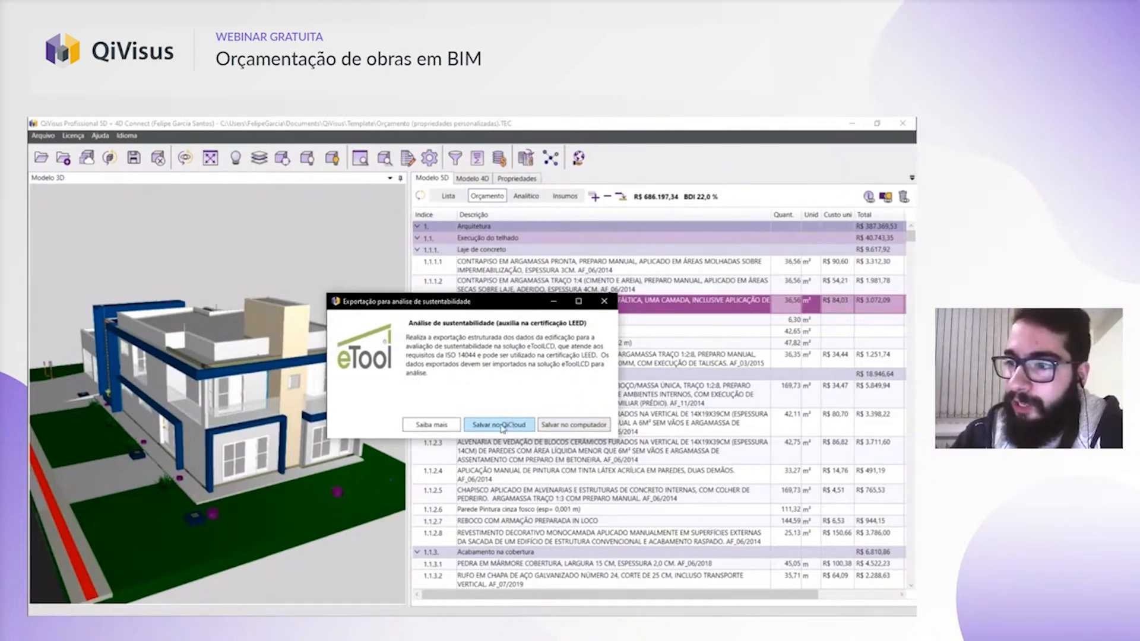
{"action": "left_click", "coordinate": [561, 427]}
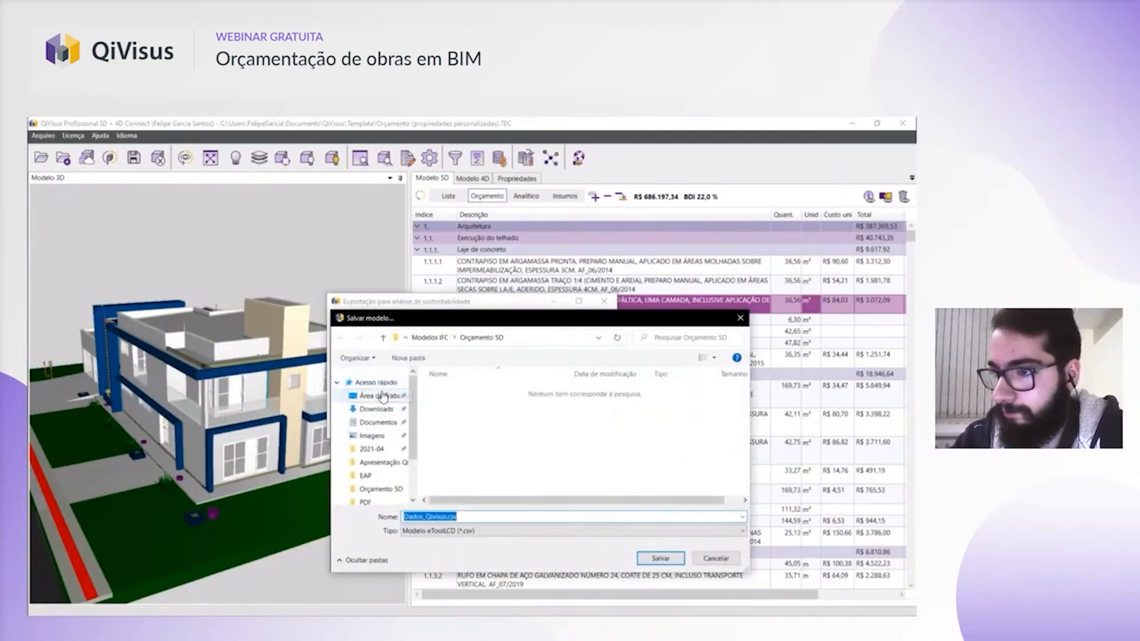
{"action": "left_click", "coordinate": [383, 395]}
{"action": "left_click", "coordinate": [654, 557]}
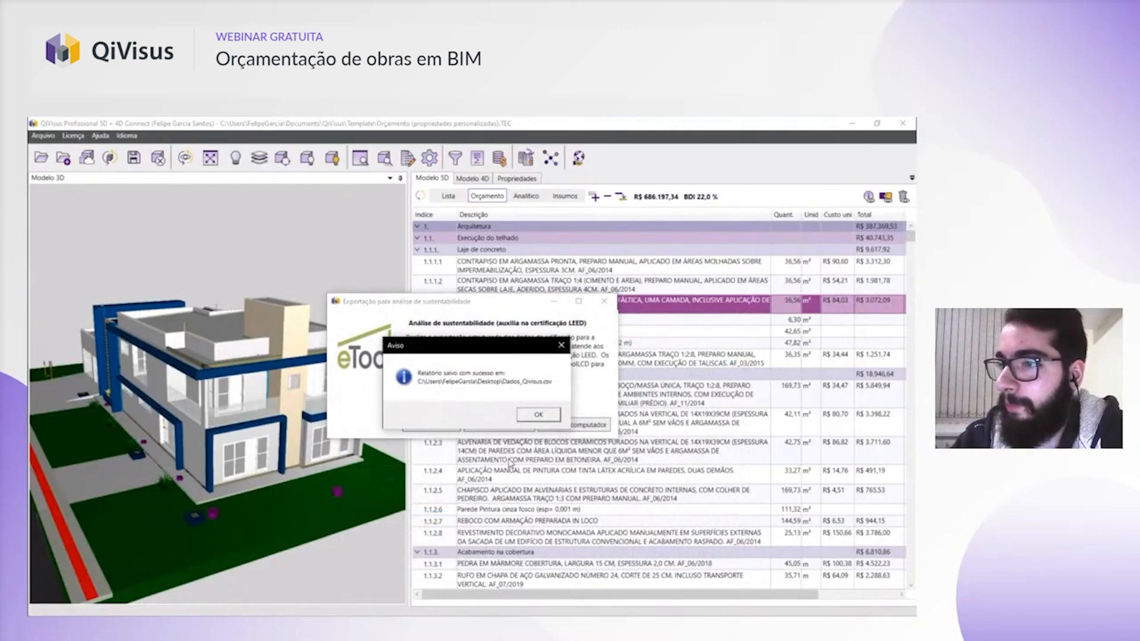
{"action": "left_click", "coordinate": [530, 418]}
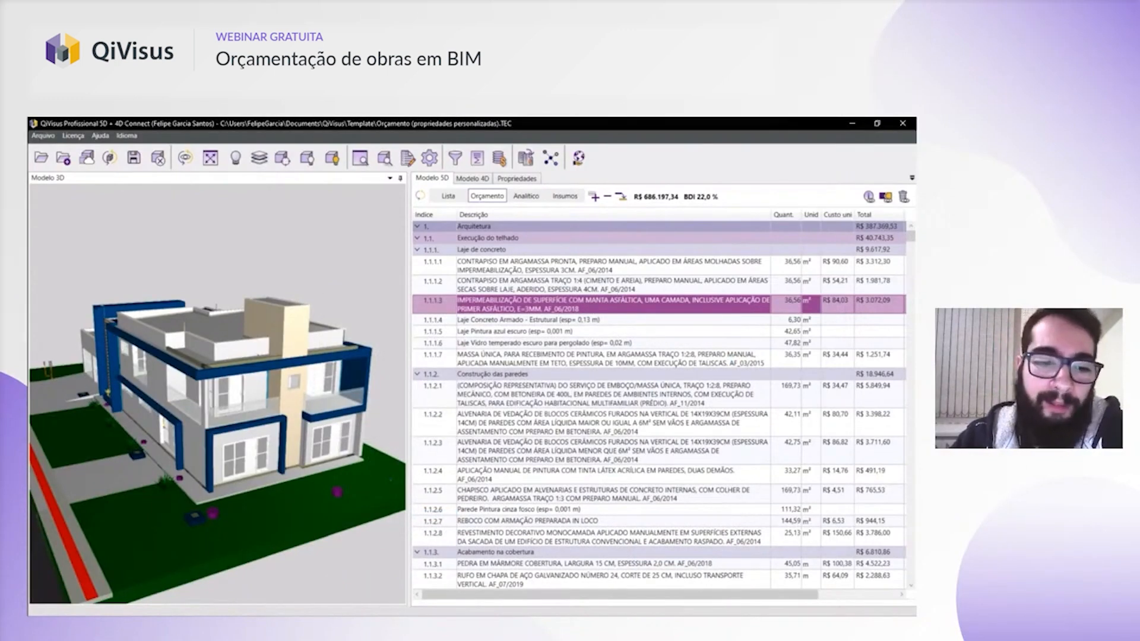
- Switch to eToolLCD, open the Engenharia/Arquitetura design of the Tutorial QiVisus structure and view its list of imports
{"action": "key", "text": "alt+Tab"}
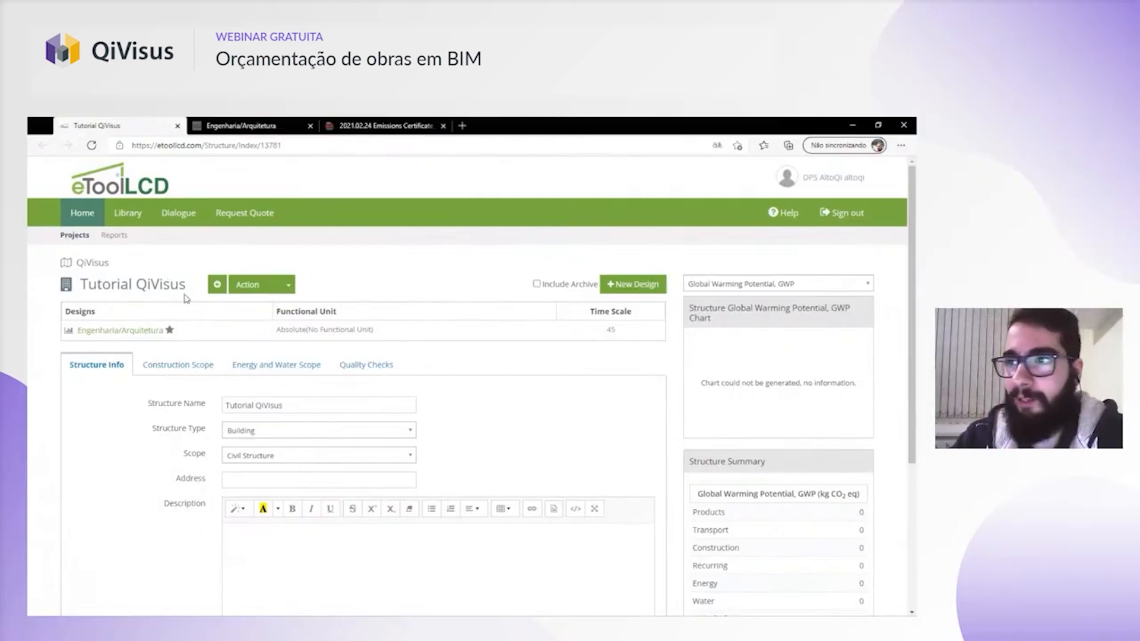
{"action": "left_click", "coordinate": [156, 327]}
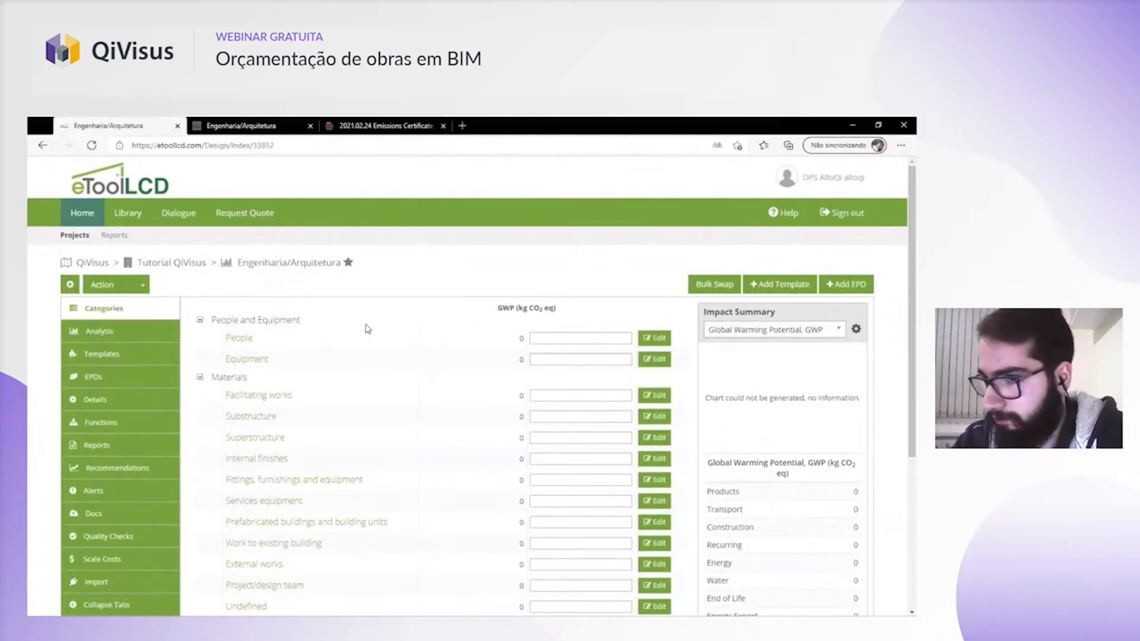
{"action": "scroll", "coordinate": [362, 338], "scroll_direction": "down", "scroll_amount": 3}
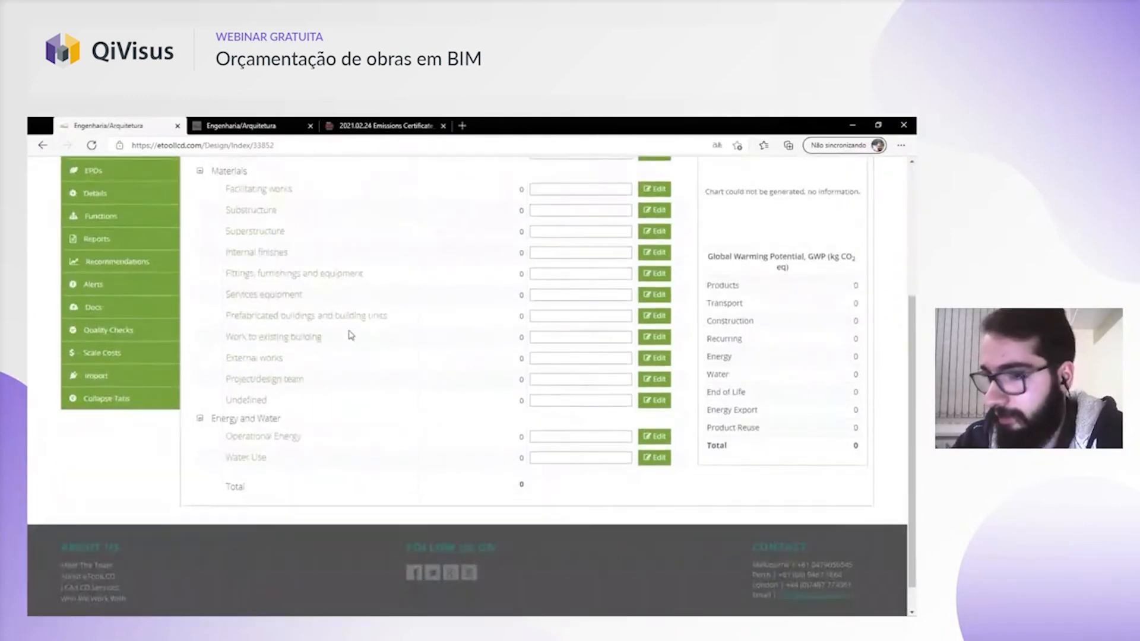
{"action": "left_click", "coordinate": [98, 375]}
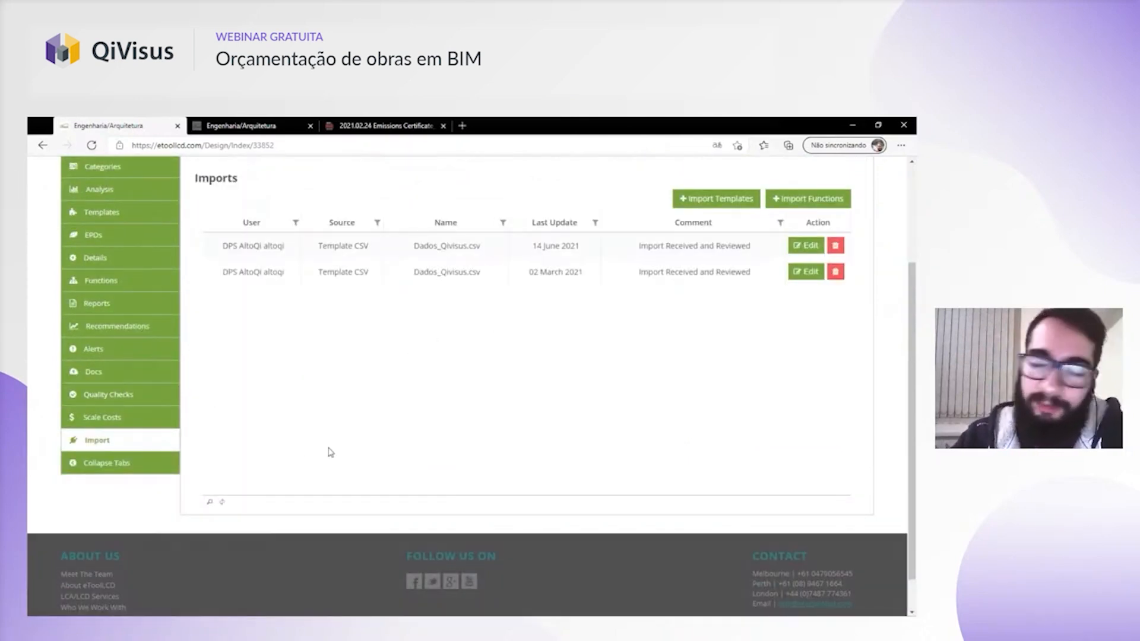
{"action": "scroll", "coordinate": [330, 453], "scroll_direction": "up", "scroll_amount": 2}
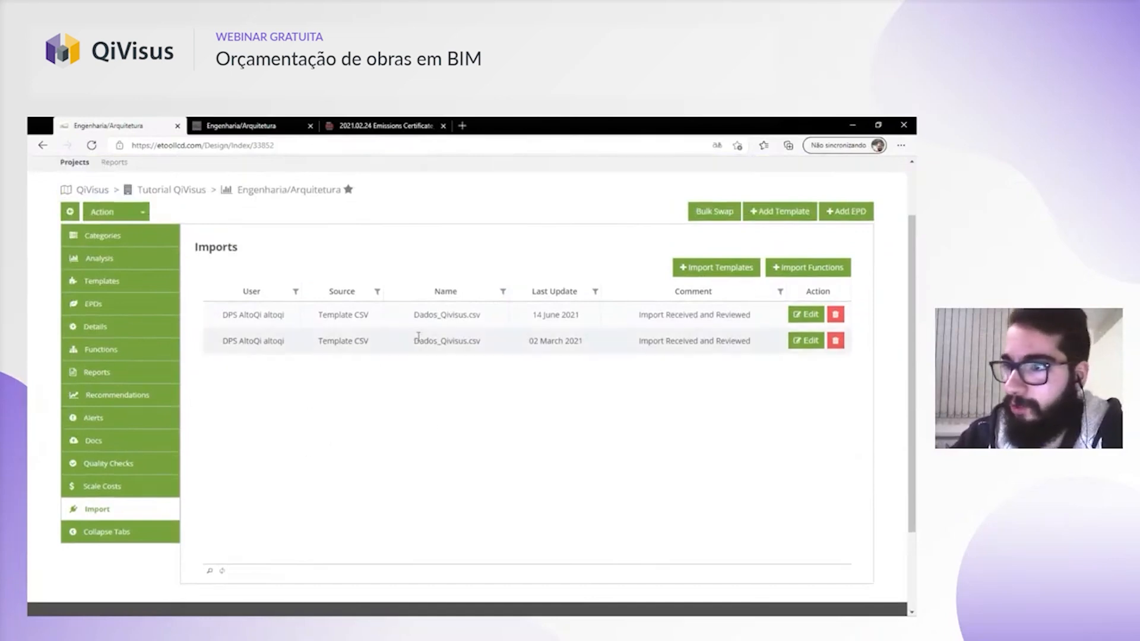
{"action": "scroll", "coordinate": [369, 355], "scroll_direction": "up", "scroll_amount": 2}
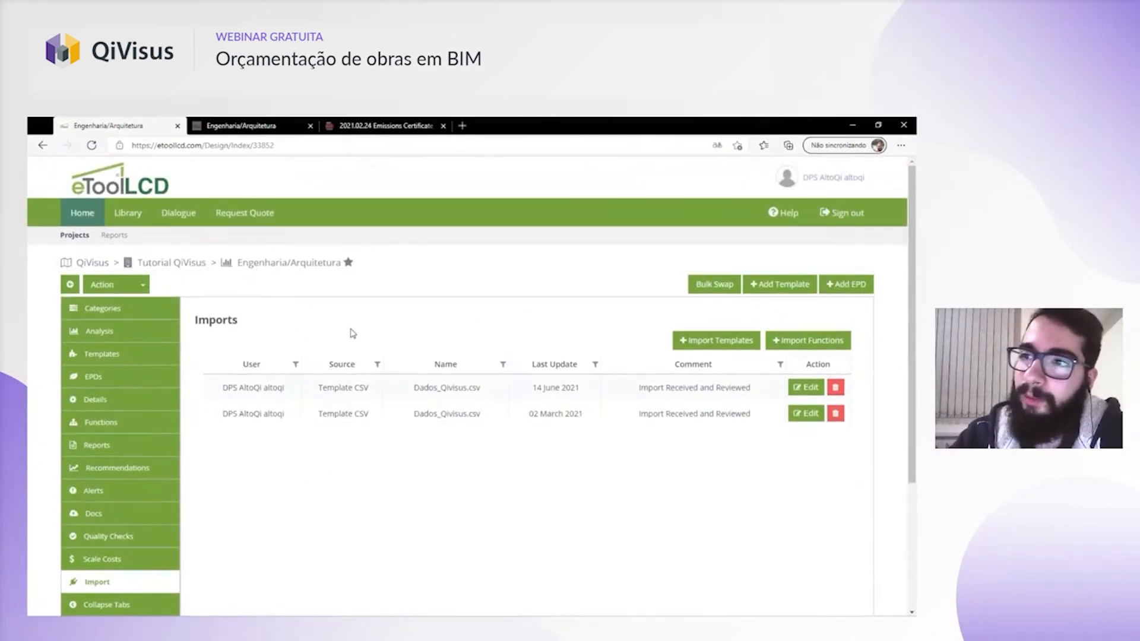
- Examine the Global Warming Potential results by category and life-cycle stage in the AltoQi Connect Engenharia/Arquitetura design
{"action": "left_click", "coordinate": [232, 125]}
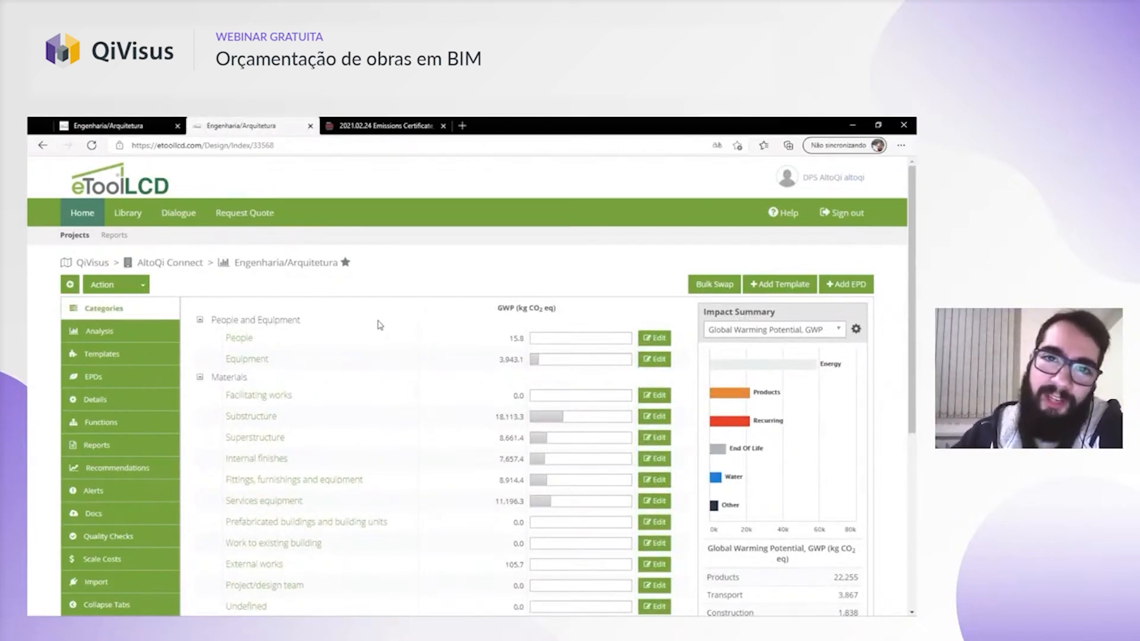
{"action": "scroll", "coordinate": [396, 326], "scroll_direction": "down", "scroll_amount": 2}
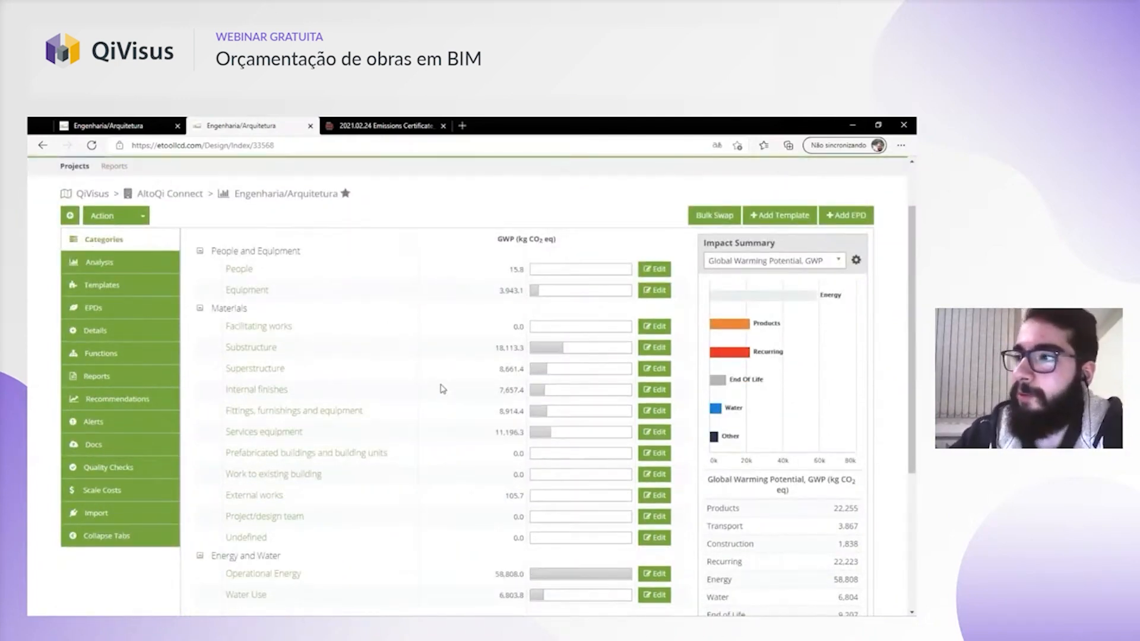
{"action": "scroll", "coordinate": [646, 369], "scroll_direction": "down", "scroll_amount": 2}
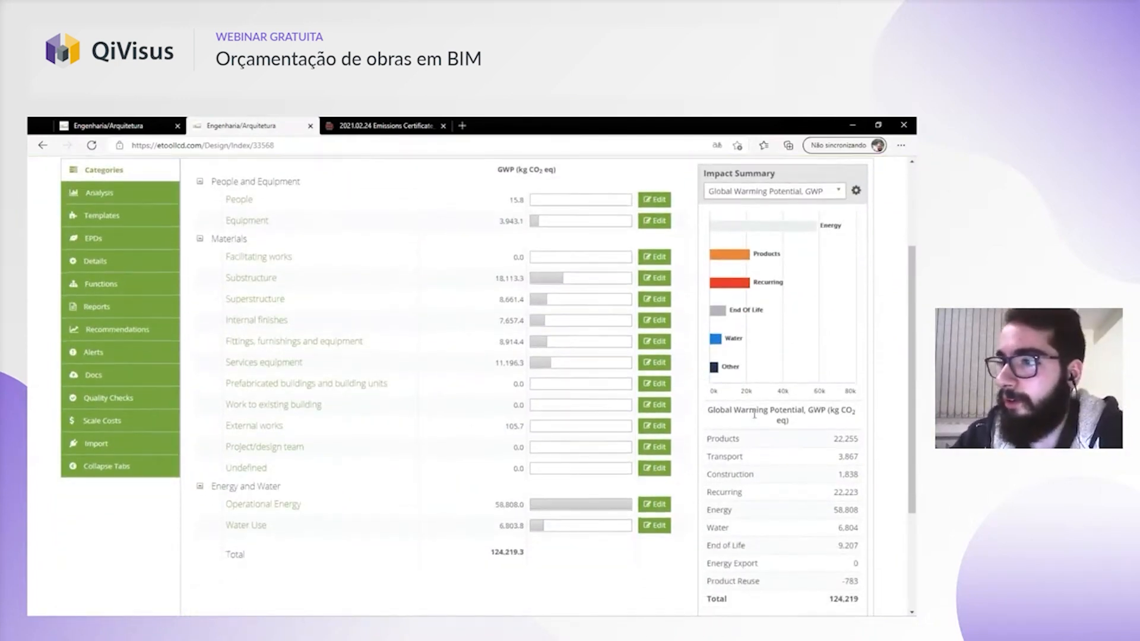
{"action": "scroll", "coordinate": [754, 413], "scroll_direction": "up", "scroll_amount": 2}
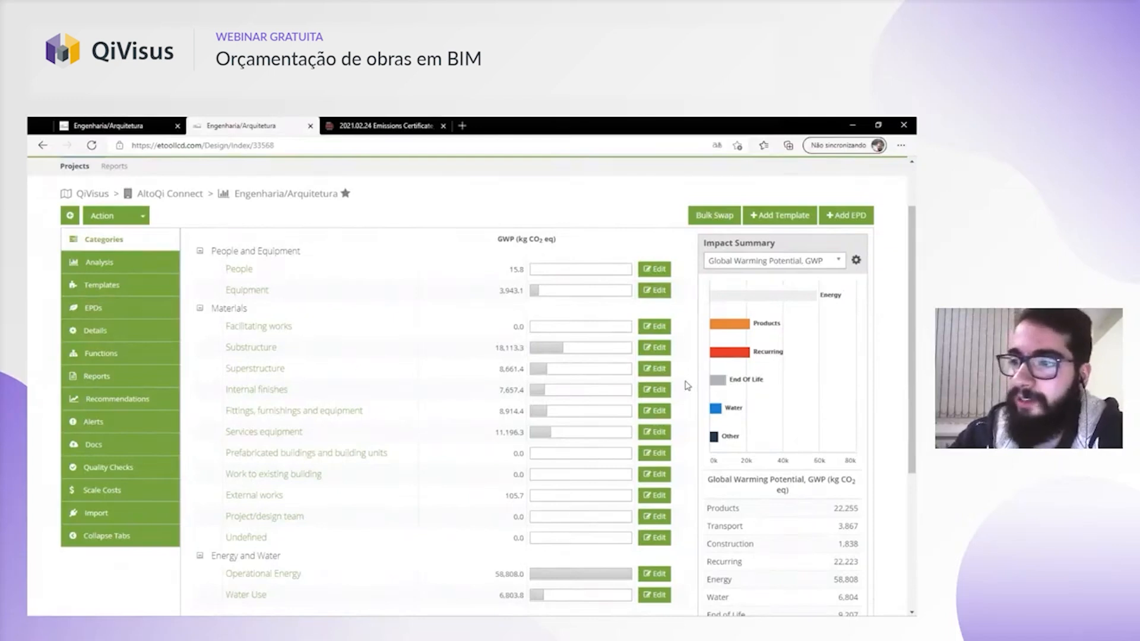
{"action": "scroll", "coordinate": [687, 385], "scroll_direction": "up", "scroll_amount": 2}
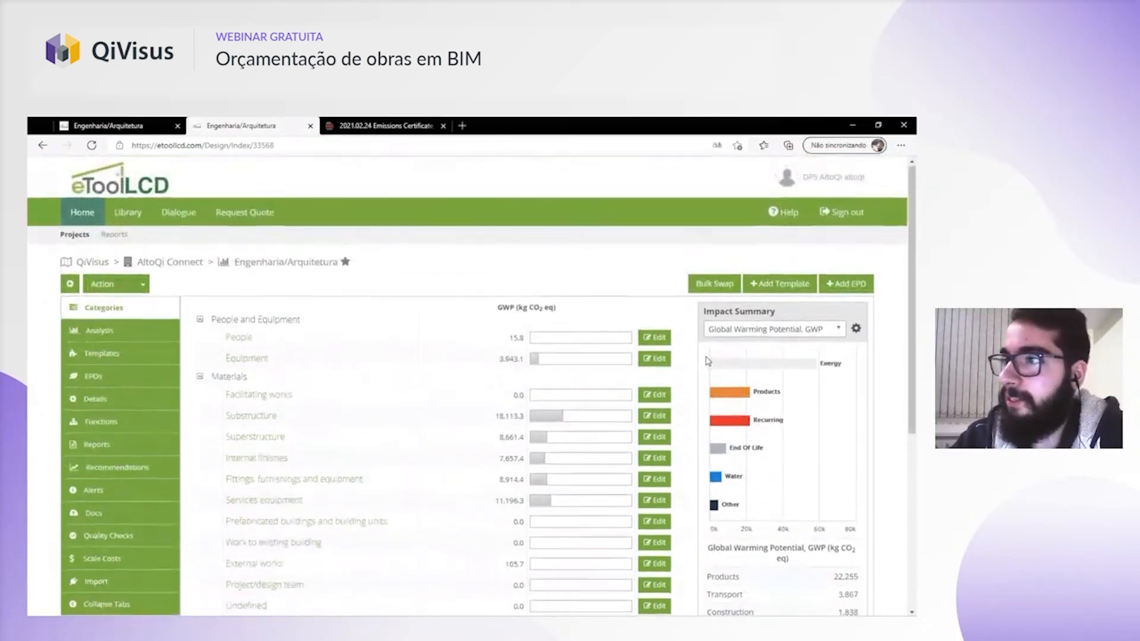
- Change the impact summary indicator to Ozone Depletion Potential, ODP and review the results by category
{"action": "left_click", "coordinate": [772, 330]}
{"action": "left_click", "coordinate": [747, 390]}
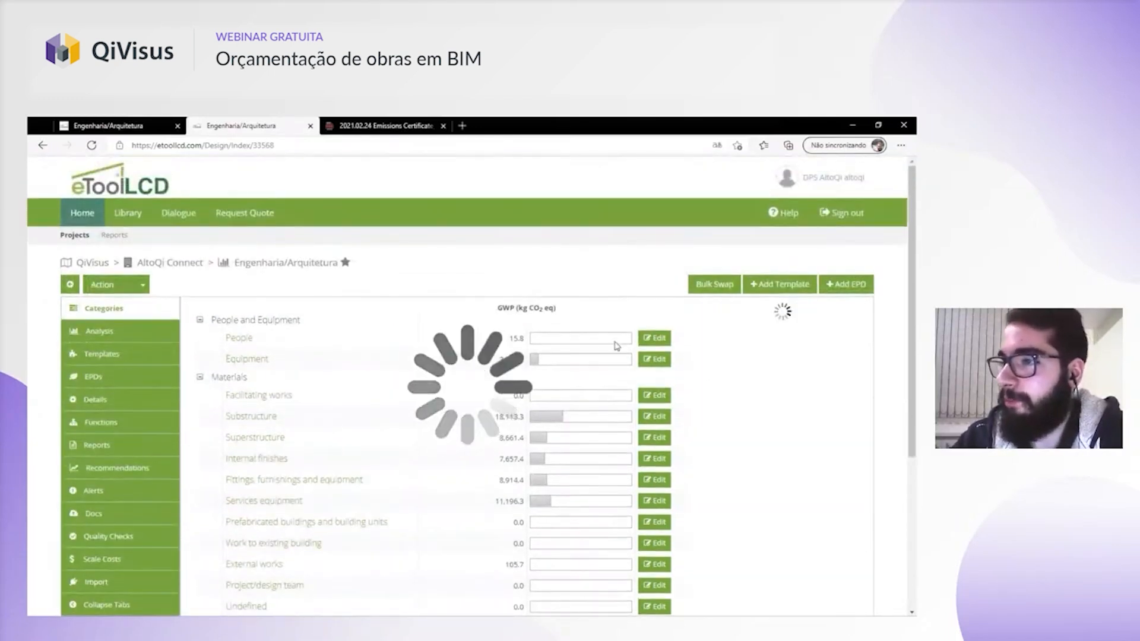
{"action": "scroll", "coordinate": [696, 360], "scroll_direction": "down", "scroll_amount": 1}
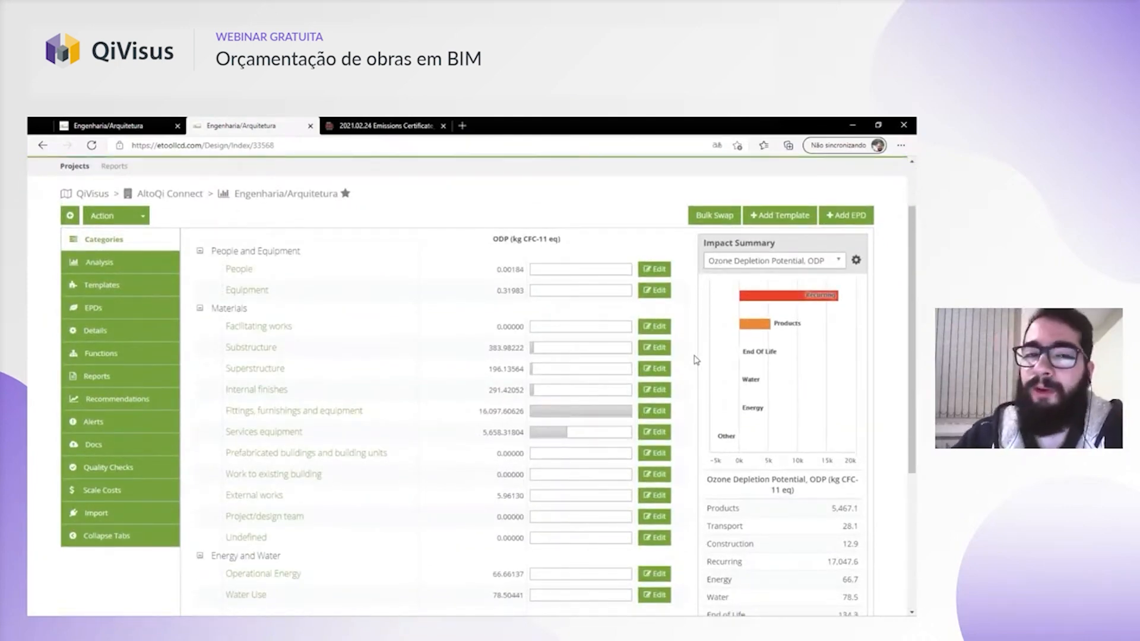
{"action": "scroll", "coordinate": [665, 351], "scroll_direction": "up", "scroll_amount": 1}
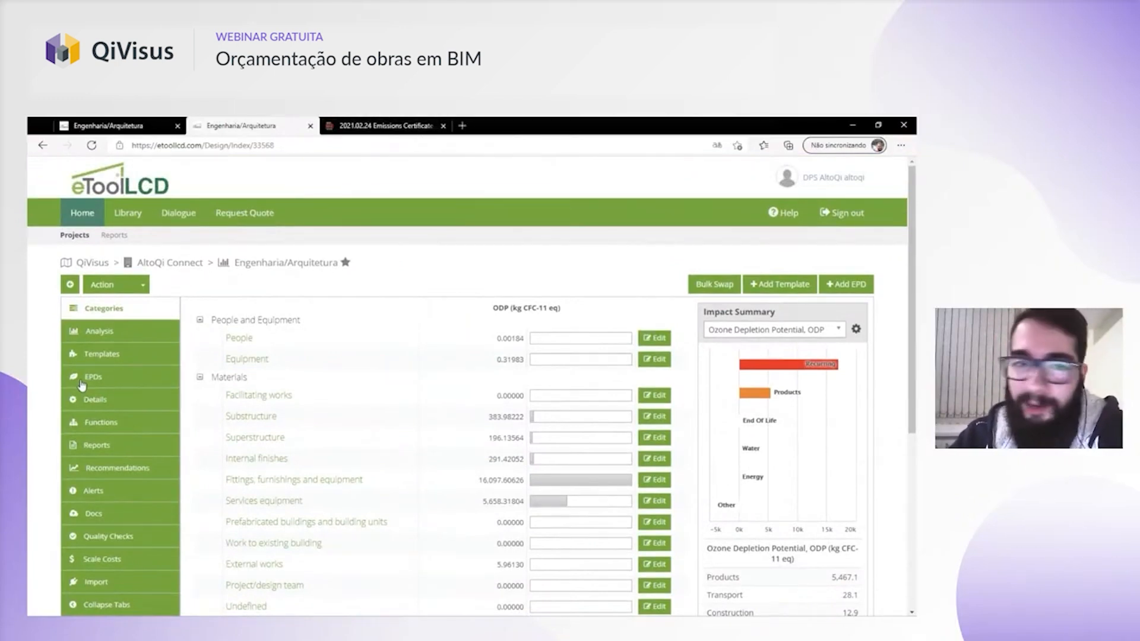
- Show the 2021.02.24 Emissions Certificate PDF and examine enlarged its embodied, operational and total carbon results and the eTool medal
{"action": "left_click", "coordinate": [383, 126]}
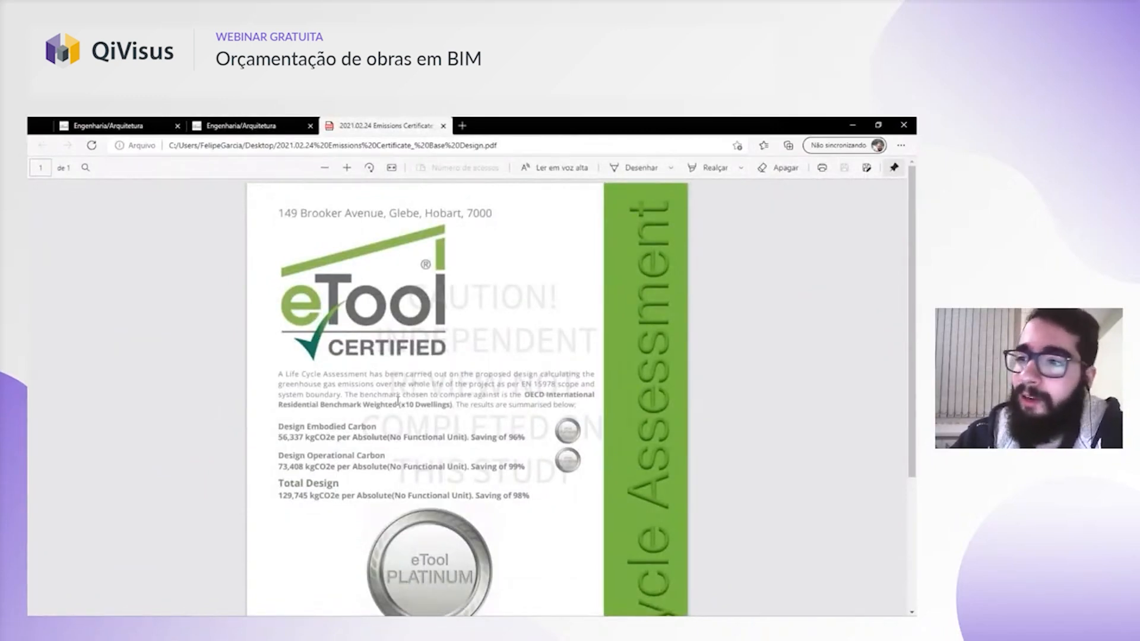
{"action": "scroll", "coordinate": [398, 403], "scroll_direction": "down", "scroll_amount": 3}
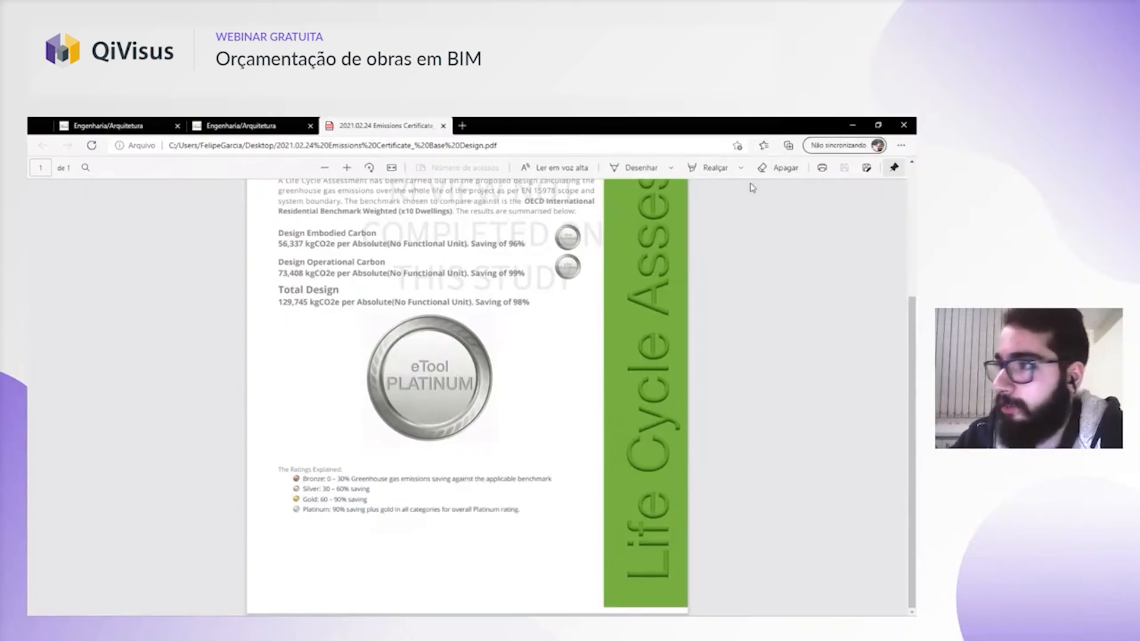
{"action": "left_click", "coordinate": [347, 168]}
{"action": "left_click", "coordinate": [347, 168]}
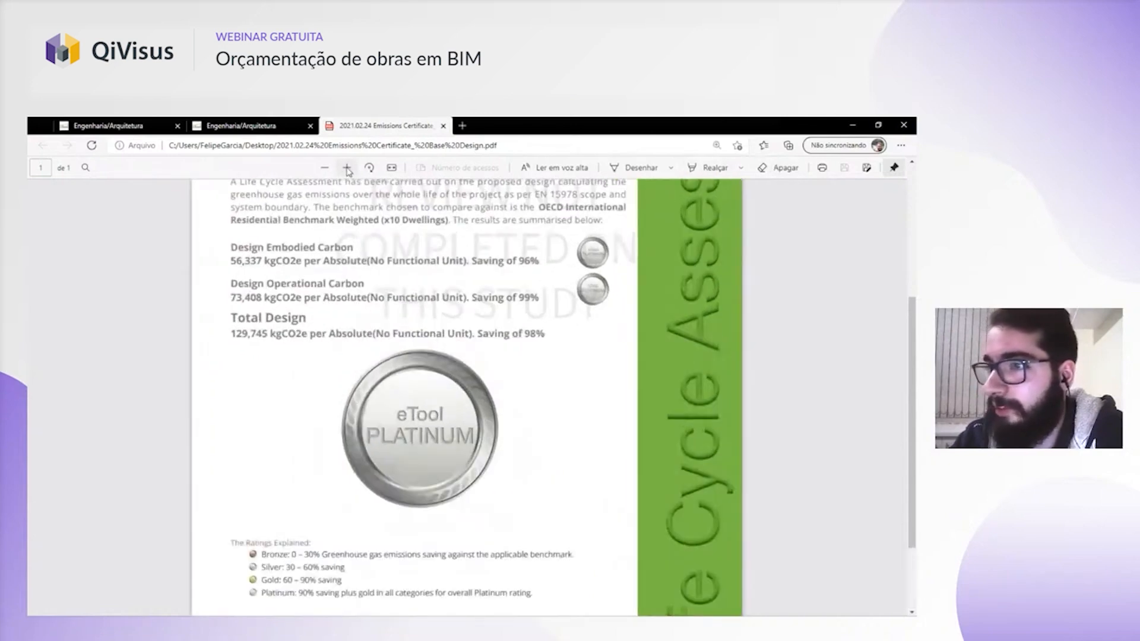
{"action": "scroll", "coordinate": [424, 320], "scroll_direction": "down", "scroll_amount": 2}
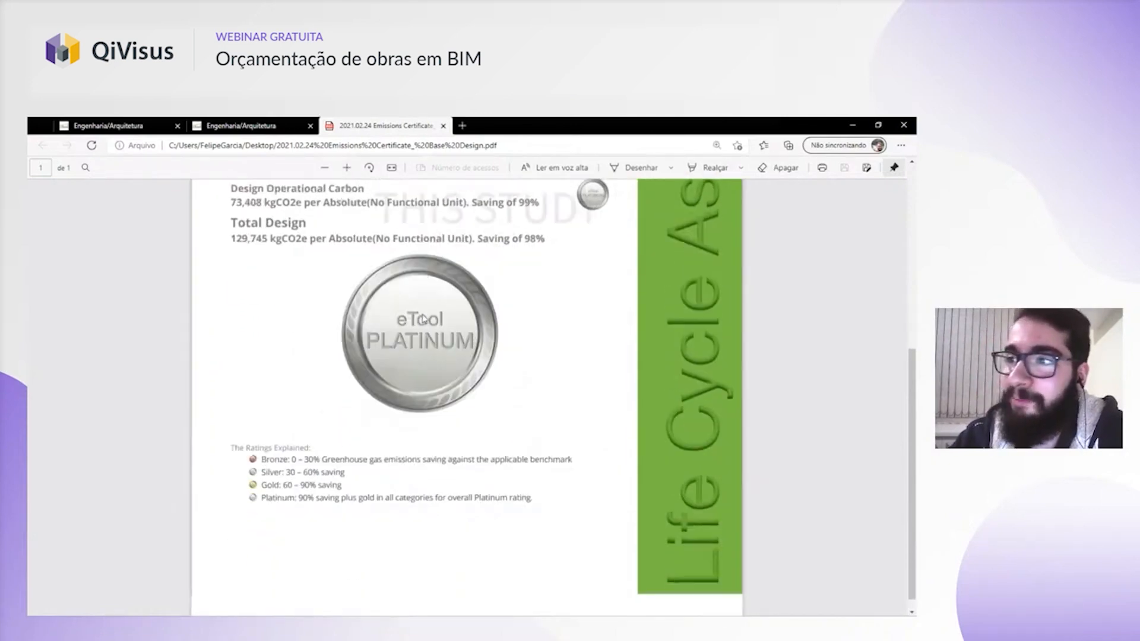
{"action": "left_click", "coordinate": [346, 168]}
{"action": "scroll", "coordinate": [420, 323], "scroll_direction": "up", "scroll_amount": 3}
{"action": "scroll", "coordinate": [418, 331], "scroll_direction": "down", "scroll_amount": 1}
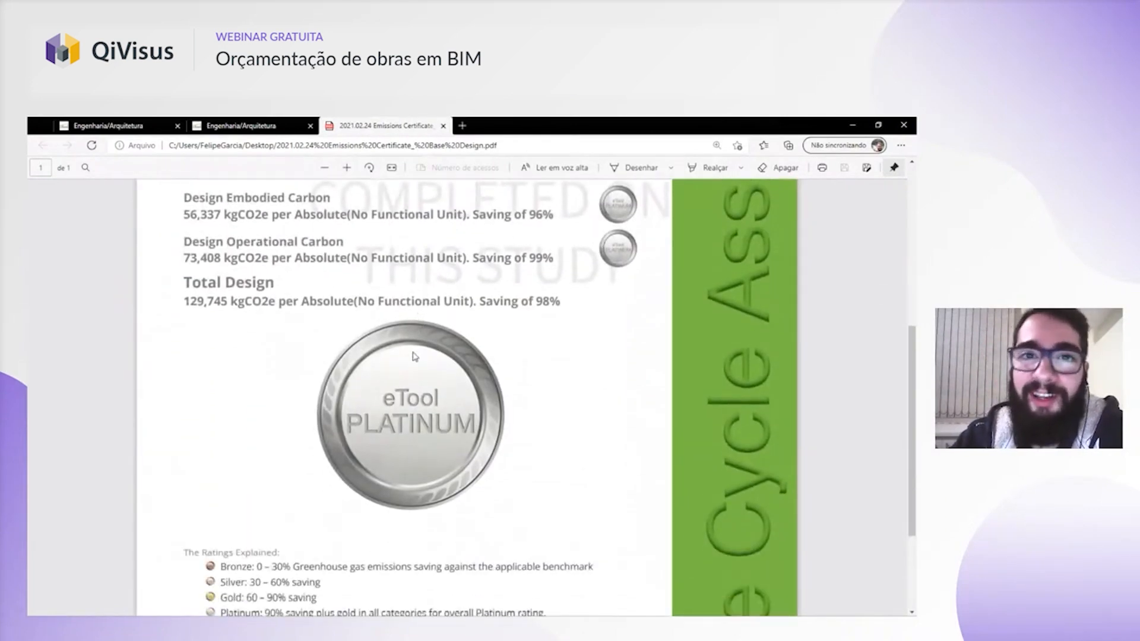
{"action": "scroll", "coordinate": [389, 480], "scroll_direction": "down", "scroll_amount": 2}
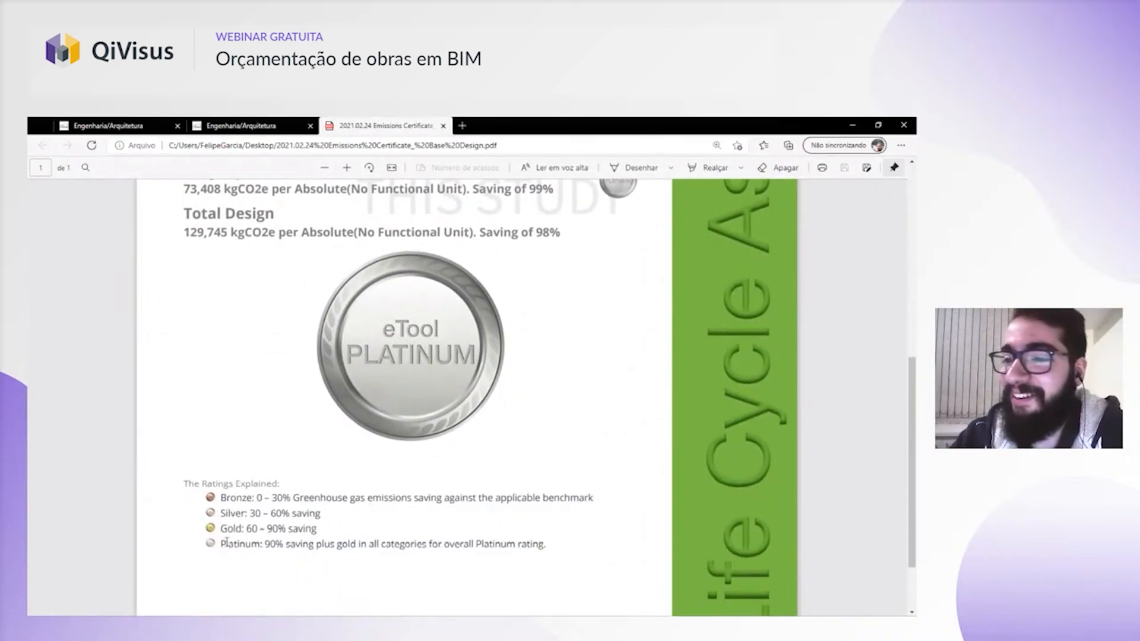
- Read the rating explanations at the end of the certificate, highlighting the Platinum criterion, and compare them with the design's results
{"action": "left_click_drag", "start_coordinate": [226, 543], "coordinate": [544, 545]}
{"action": "left_click", "coordinate": [486, 547]}
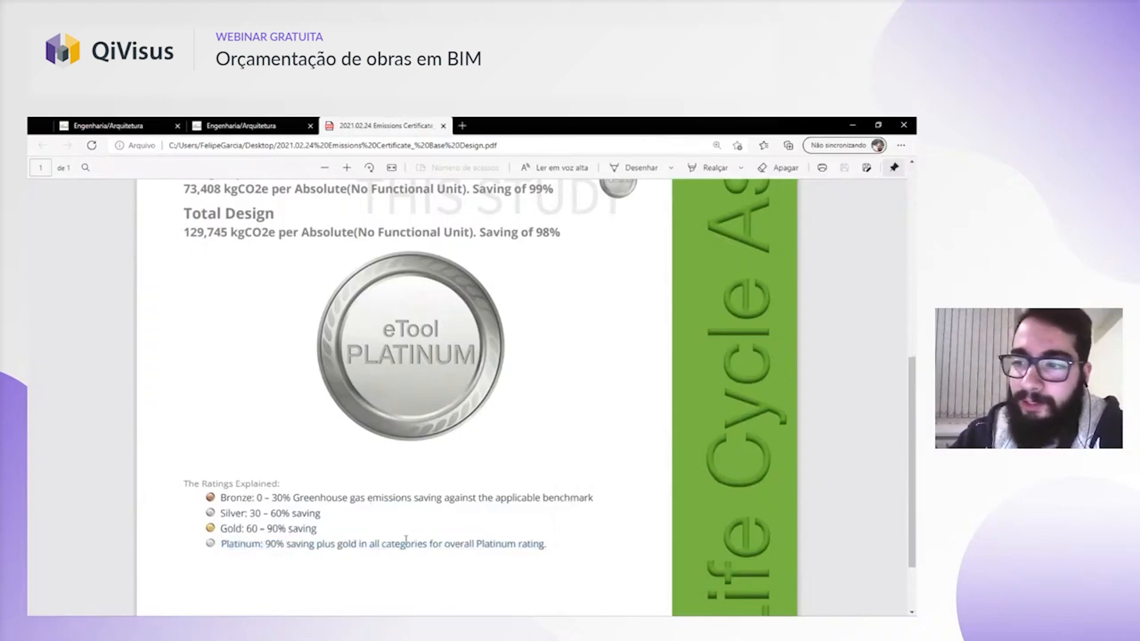
{"action": "left_click_drag", "start_coordinate": [406, 544], "coordinate": [543, 545]}
{"action": "left_click", "coordinate": [508, 542]}
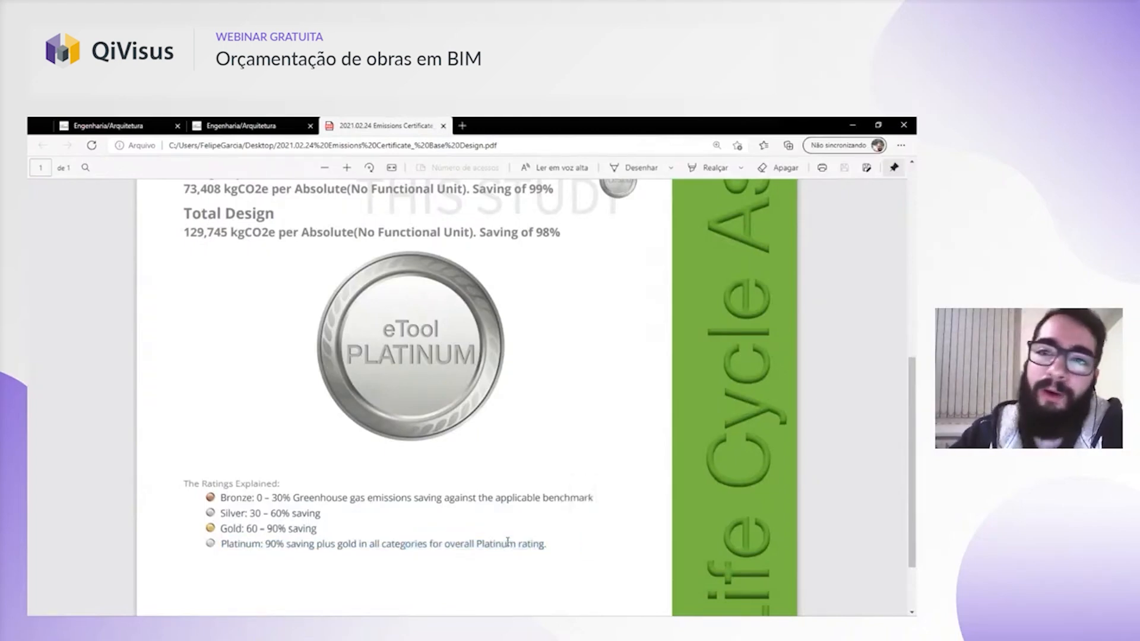
{"action": "scroll", "coordinate": [462, 529], "scroll_direction": "up", "scroll_amount": 3}
{"action": "scroll", "coordinate": [461, 529], "scroll_direction": "down", "scroll_amount": 3}
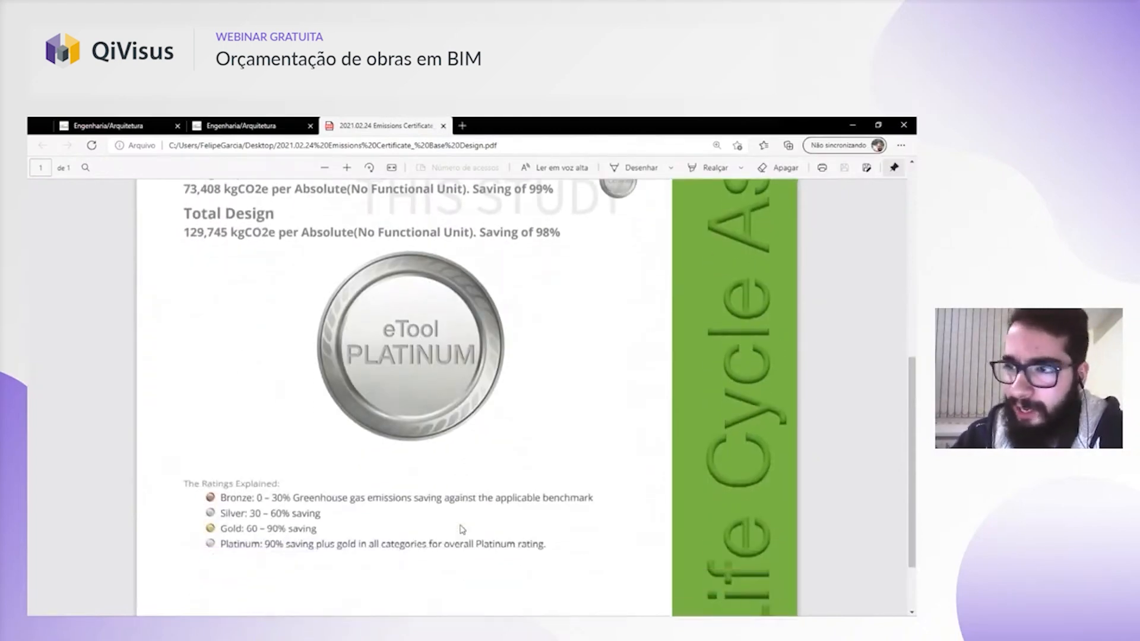
{"action": "scroll", "coordinate": [463, 529], "scroll_direction": "up", "scroll_amount": 5}
{"action": "scroll", "coordinate": [451, 530], "scroll_direction": "down", "scroll_amount": 5}
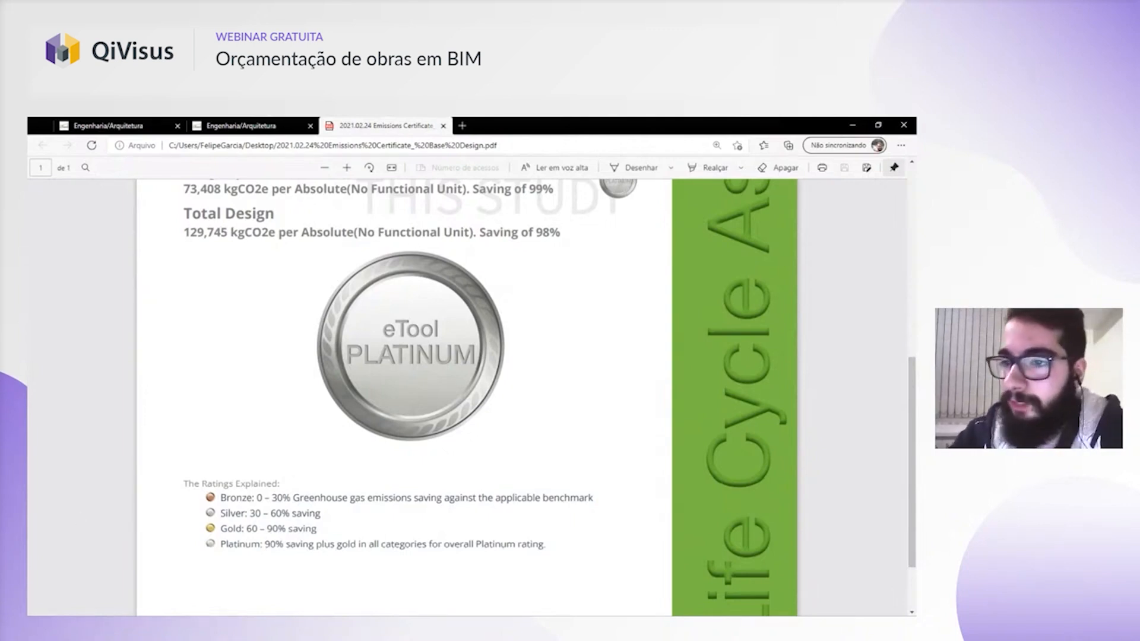
- Switch back to QiVisus and inspect the two screed items 1.1.1.1 and 1.1.1.2 under Laje de concreto
{"action": "key", "text": "alt+Tab"}
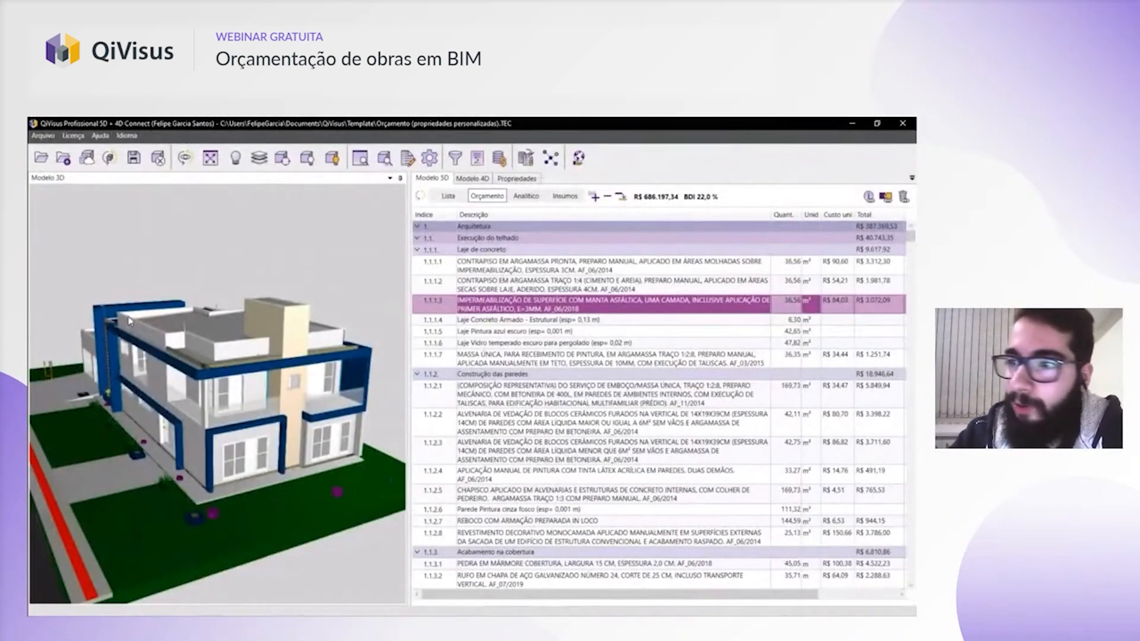
{"action": "left_click", "coordinate": [508, 269]}
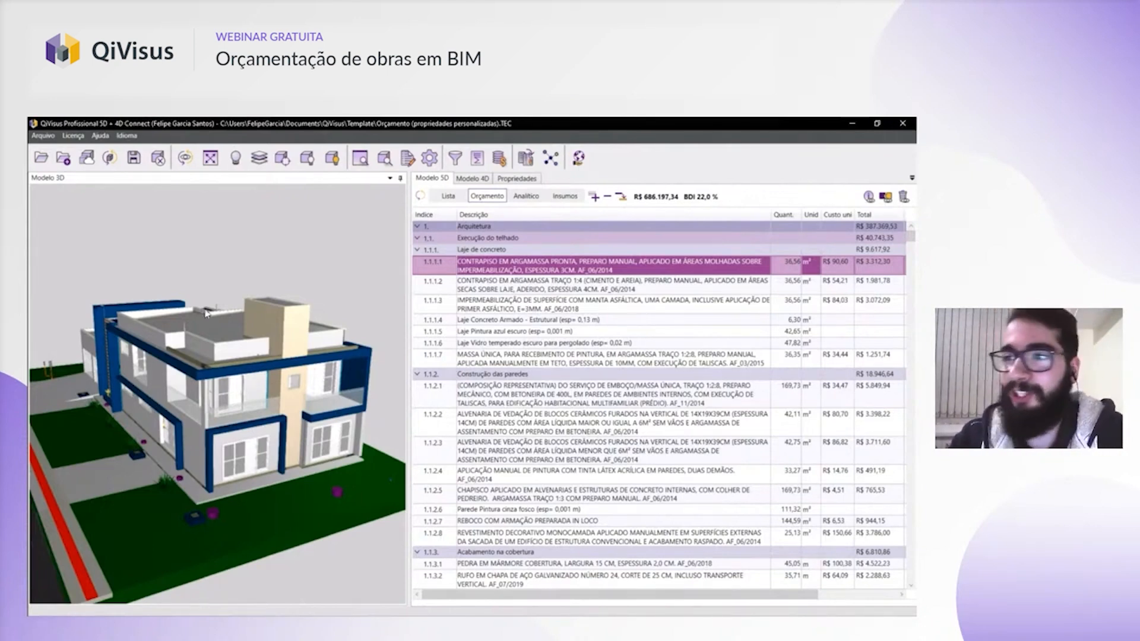
{"action": "left_click", "coordinate": [524, 286]}
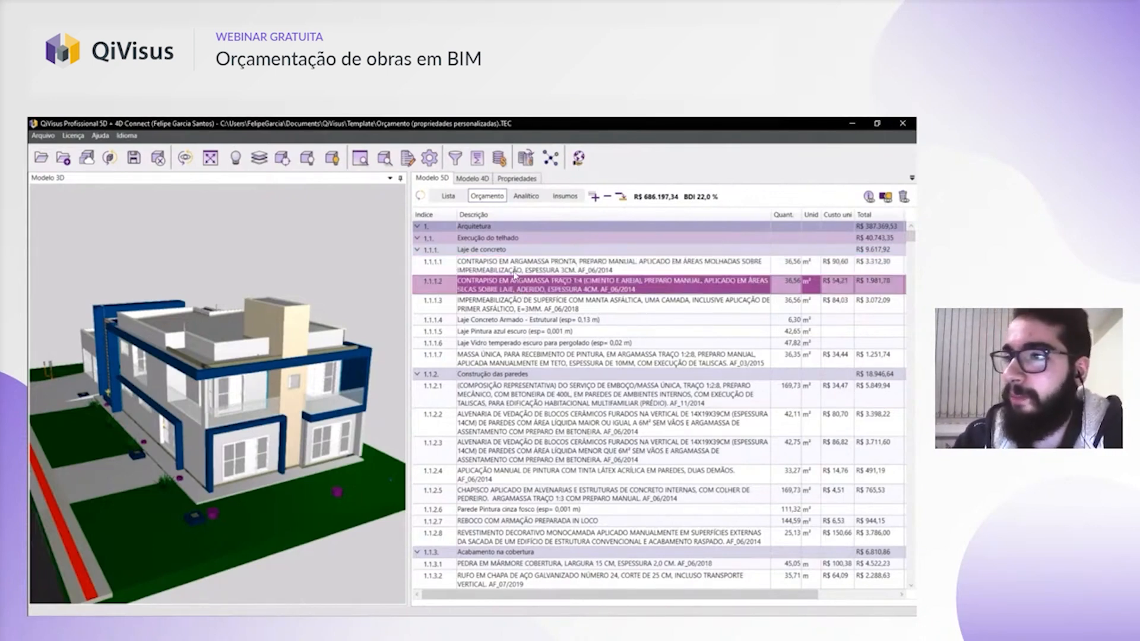
- Export the total ABC curve analysis with the Curva ABC - Completo.xlsx template, saving it as QiVisus_Curva ABC - Completo.xlsx on the desktop
{"action": "left_click", "coordinate": [525, 159]}
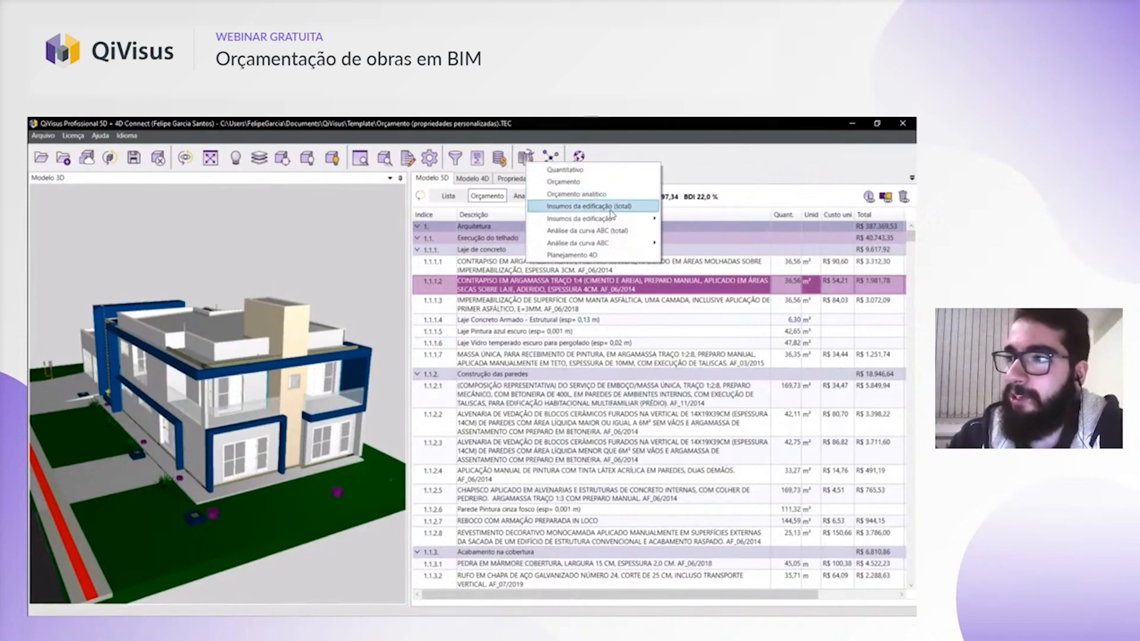
{"action": "mouse_move", "coordinate": [606, 219]}
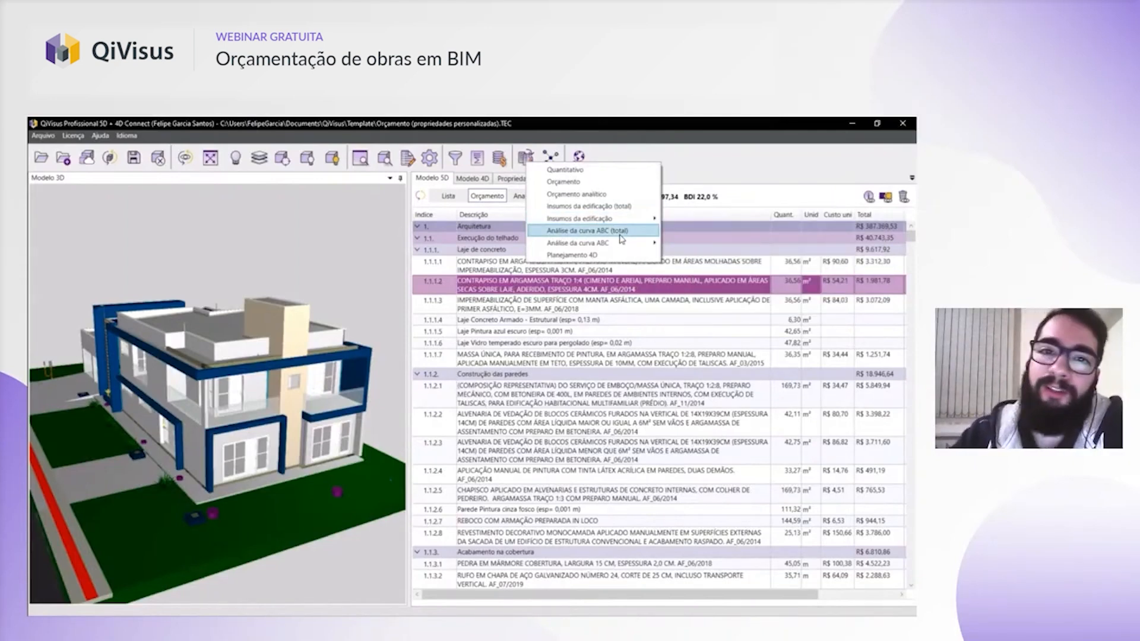
{"action": "mouse_move", "coordinate": [630, 245]}
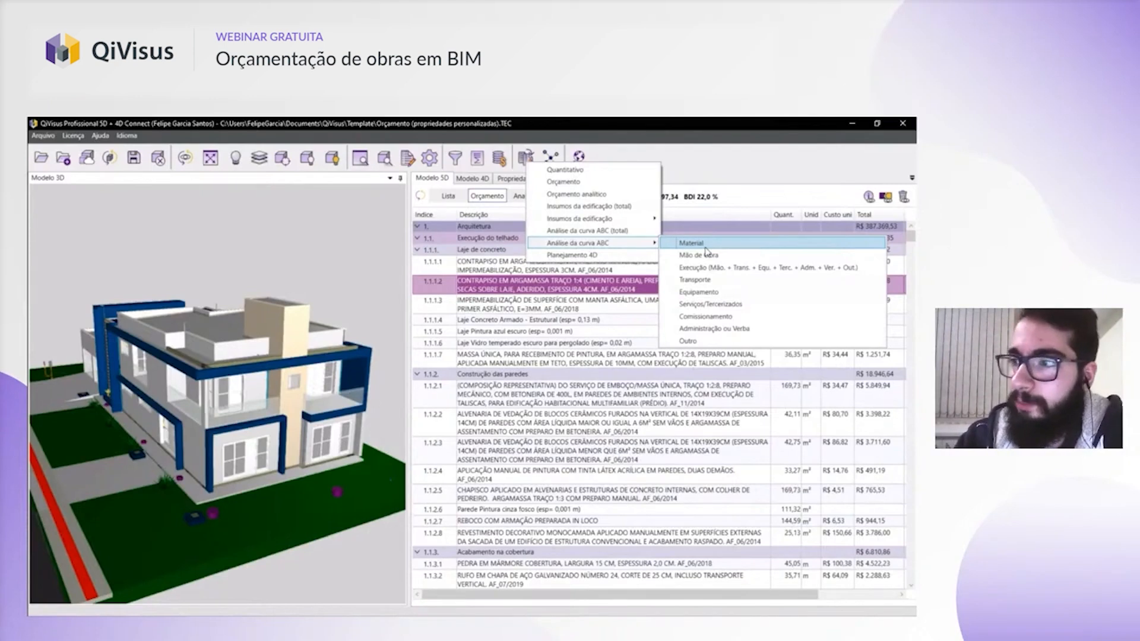
{"action": "left_click", "coordinate": [619, 233]}
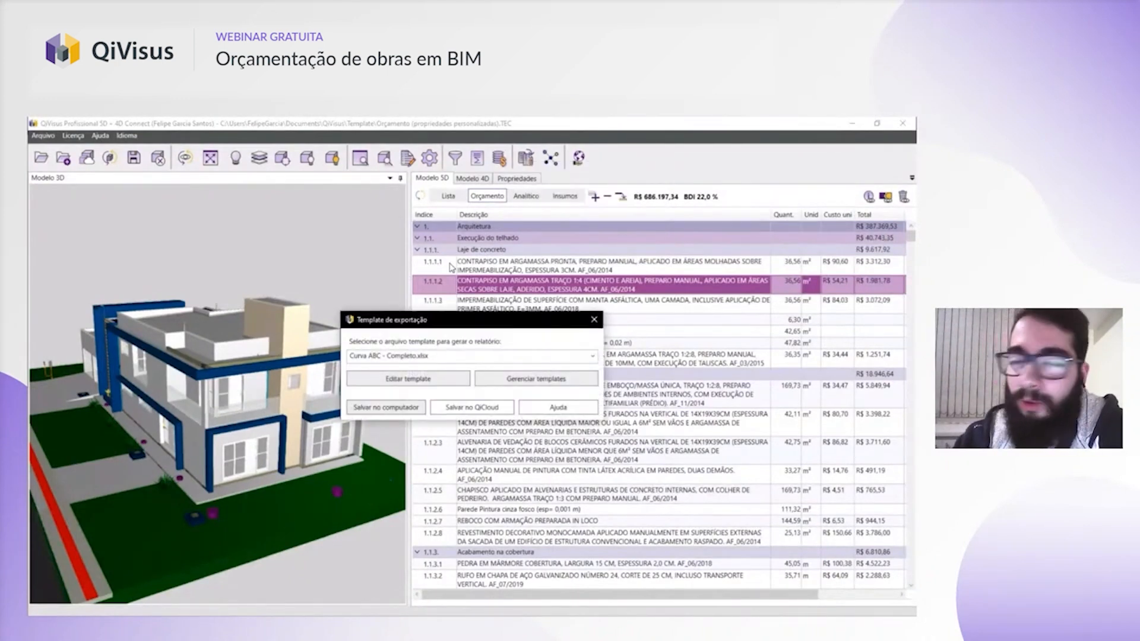
{"action": "left_click", "coordinate": [409, 412]}
{"action": "scroll", "coordinate": [84, 223], "scroll_direction": "up", "scroll_amount": 2}
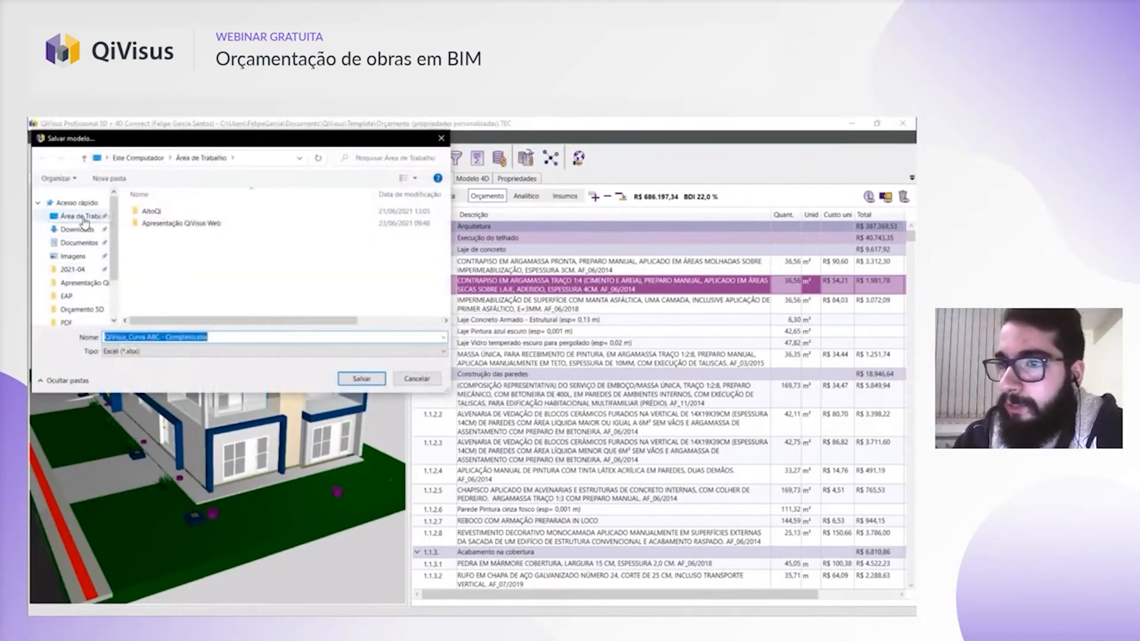
{"action": "left_click", "coordinate": [83, 220]}
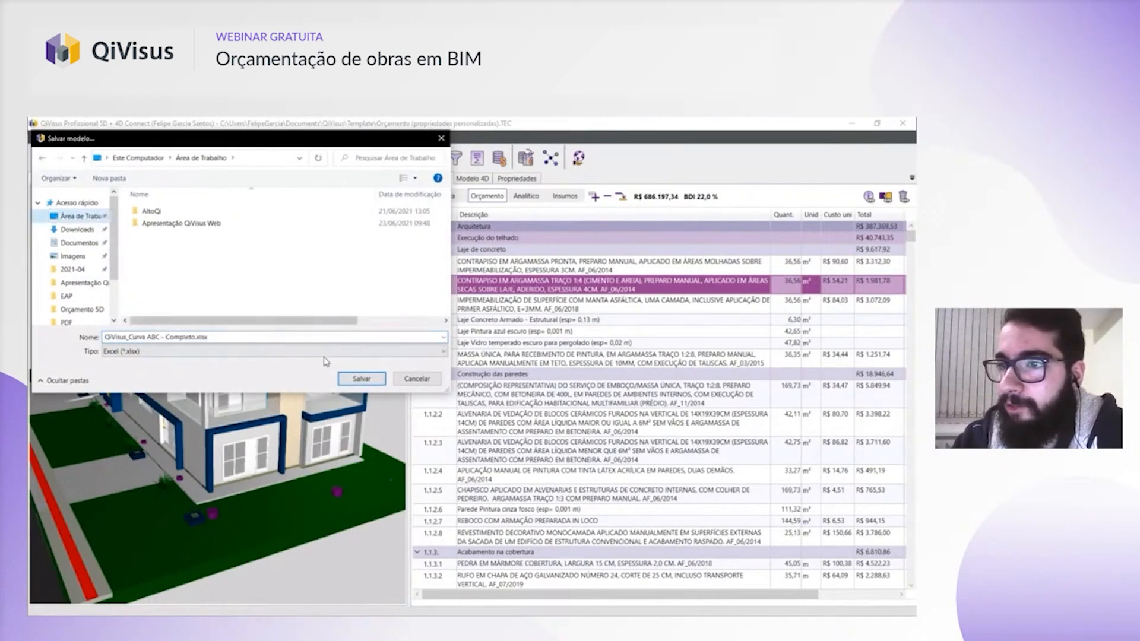
{"action": "left_click", "coordinate": [351, 380]}
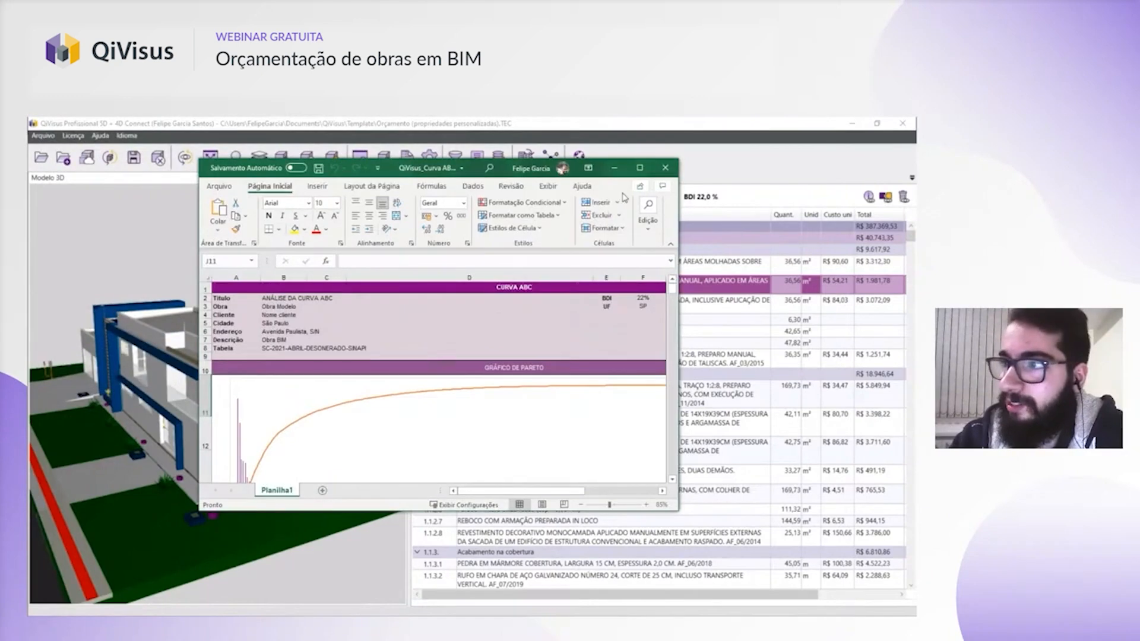
- Enlarge the exported ABC curve report to 110% in Excel and examine its project header data, BDI field and logo
{"action": "left_click", "coordinate": [639, 169]}
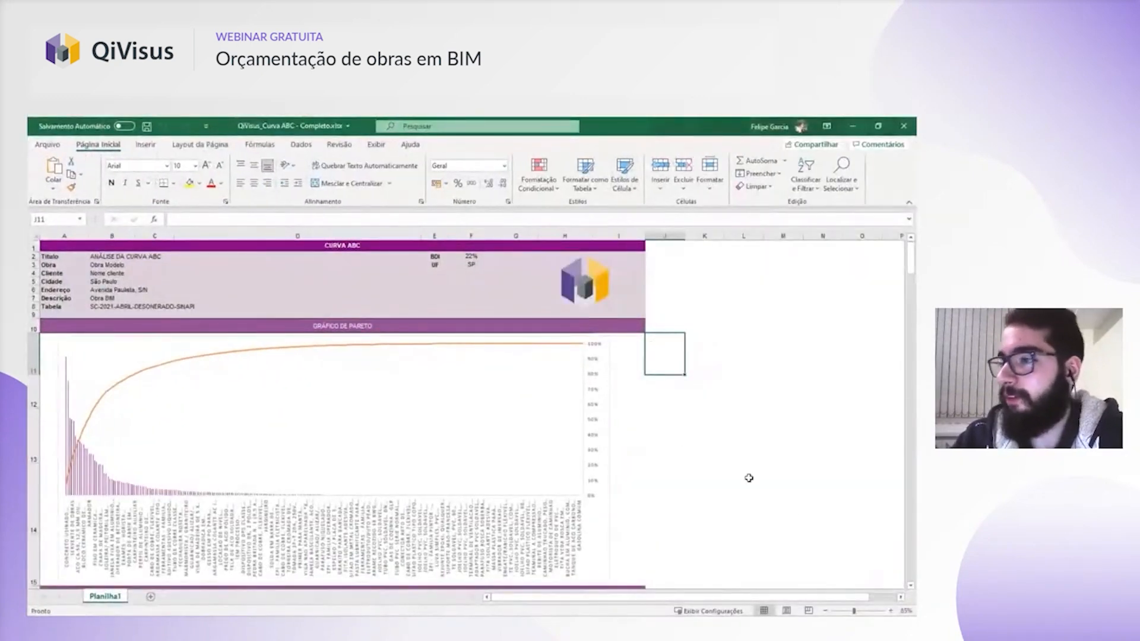
{"action": "left_click", "coordinate": [891, 610]}
{"action": "left_click", "coordinate": [891, 610]}
{"action": "left_click", "coordinate": [891, 611]}
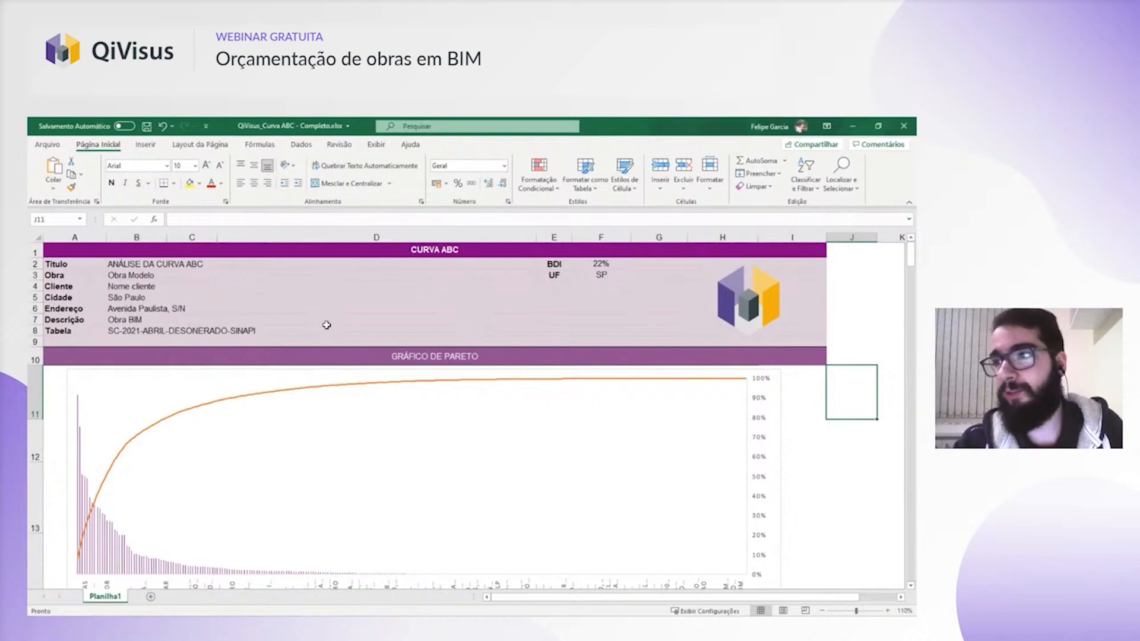
{"action": "left_click_drag", "start_coordinate": [92, 253], "coordinate": [244, 355]}
{"action": "left_click", "coordinate": [293, 308]}
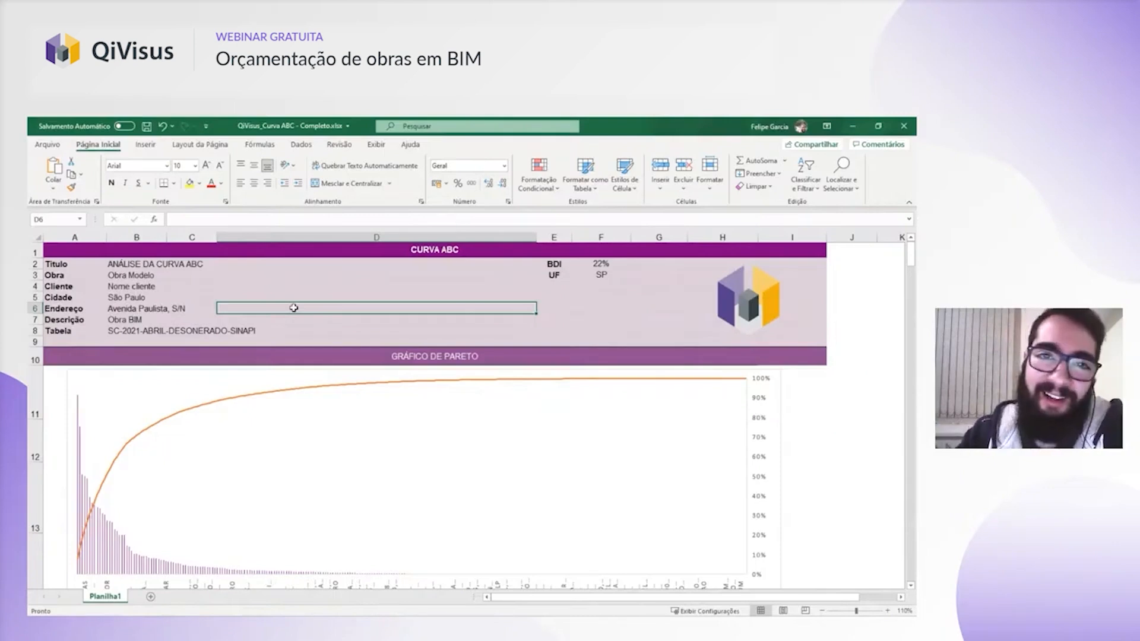
{"action": "left_click", "coordinate": [722, 302]}
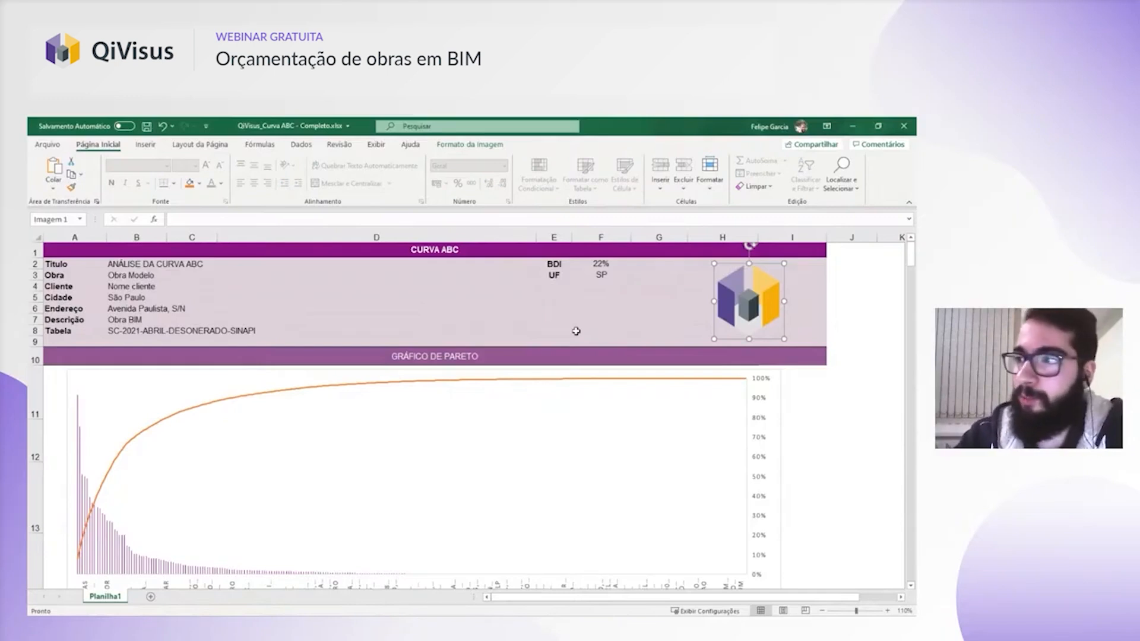
{"action": "left_click_drag", "start_coordinate": [153, 268], "coordinate": [287, 315]}
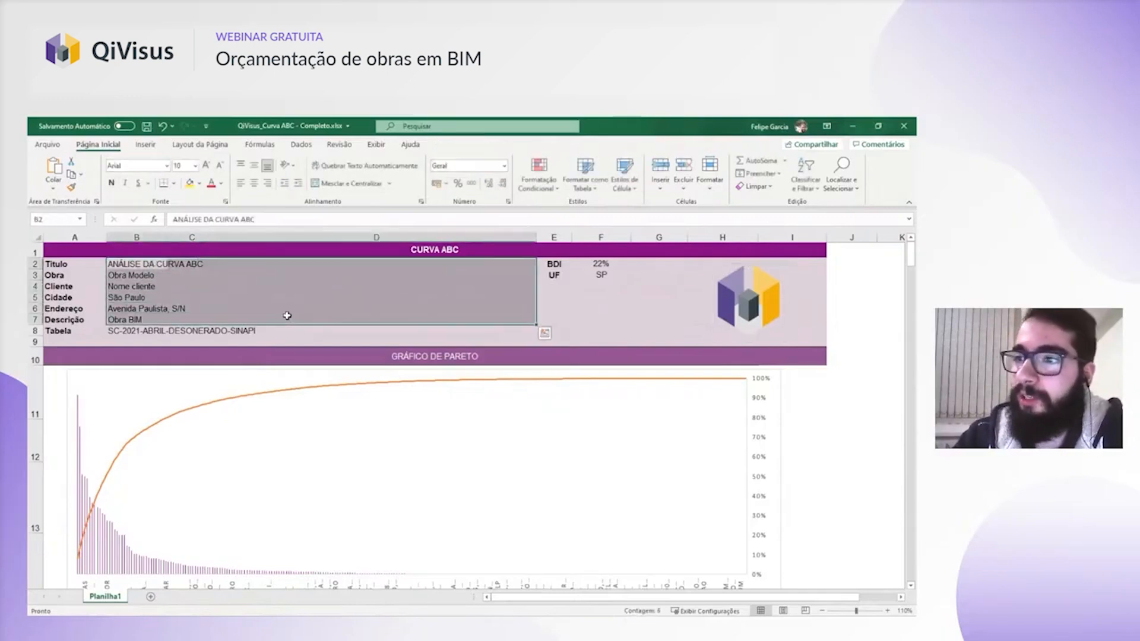
- Examine the report's Pareto chart and the pie chart of the 15 most expensive inputs
{"action": "scroll", "coordinate": [287, 316], "scroll_direction": "down", "scroll_amount": 2}
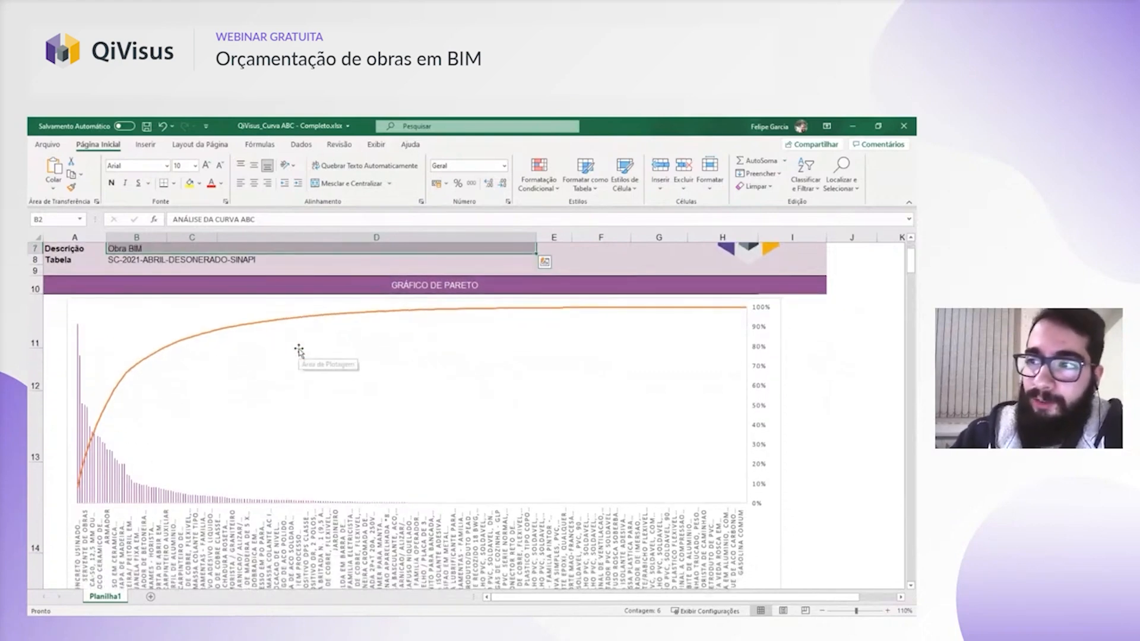
{"action": "scroll", "coordinate": [349, 437], "scroll_direction": "down", "scroll_amount": 1}
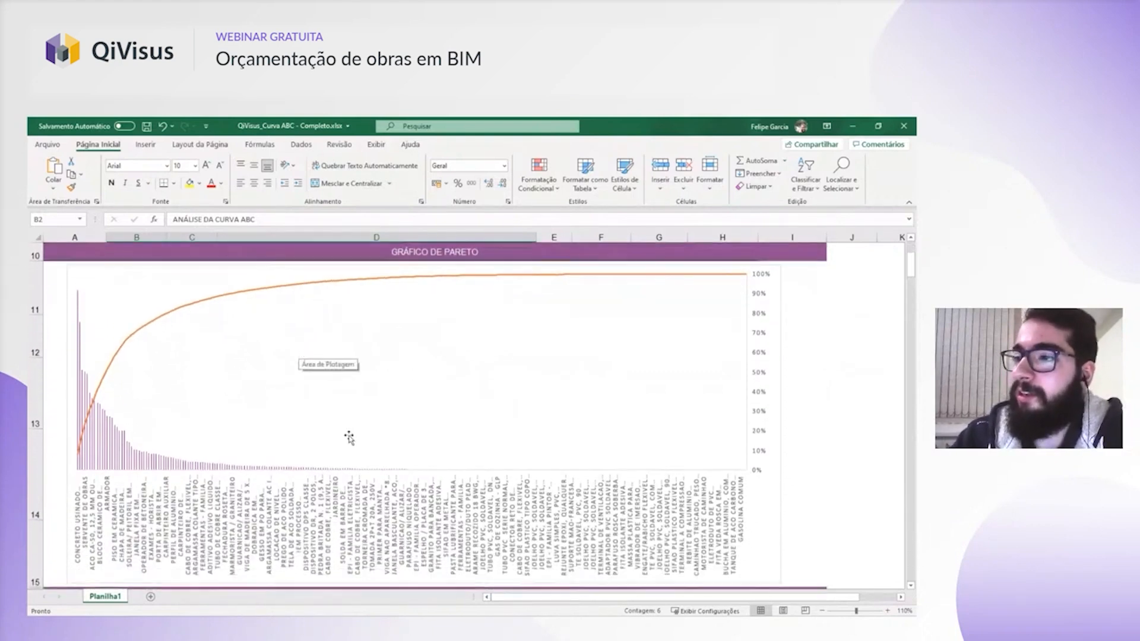
{"action": "scroll", "coordinate": [349, 438], "scroll_direction": "down", "scroll_amount": 2}
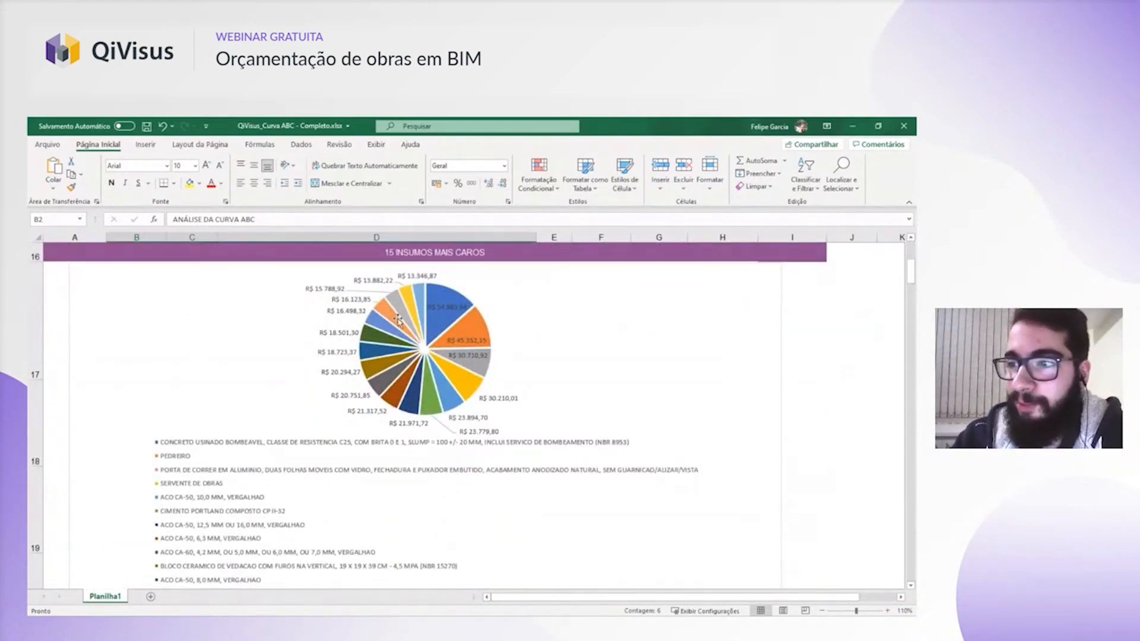
{"action": "mouse_move", "coordinate": [401, 321]}
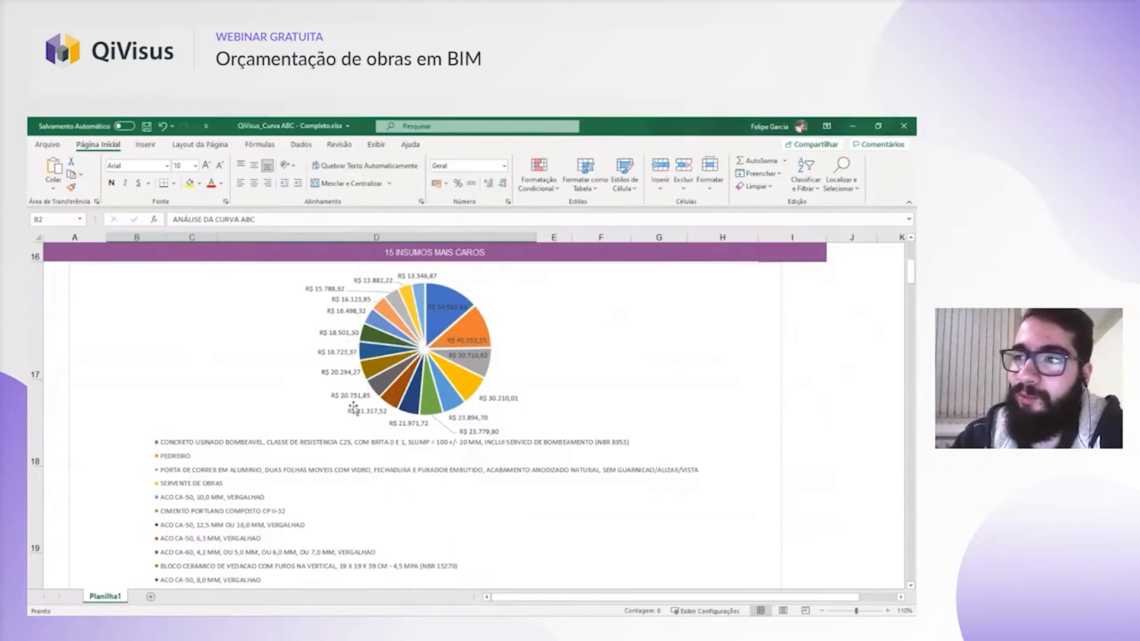
{"action": "scroll", "coordinate": [195, 413], "scroll_direction": "down", "scroll_amount": 5}
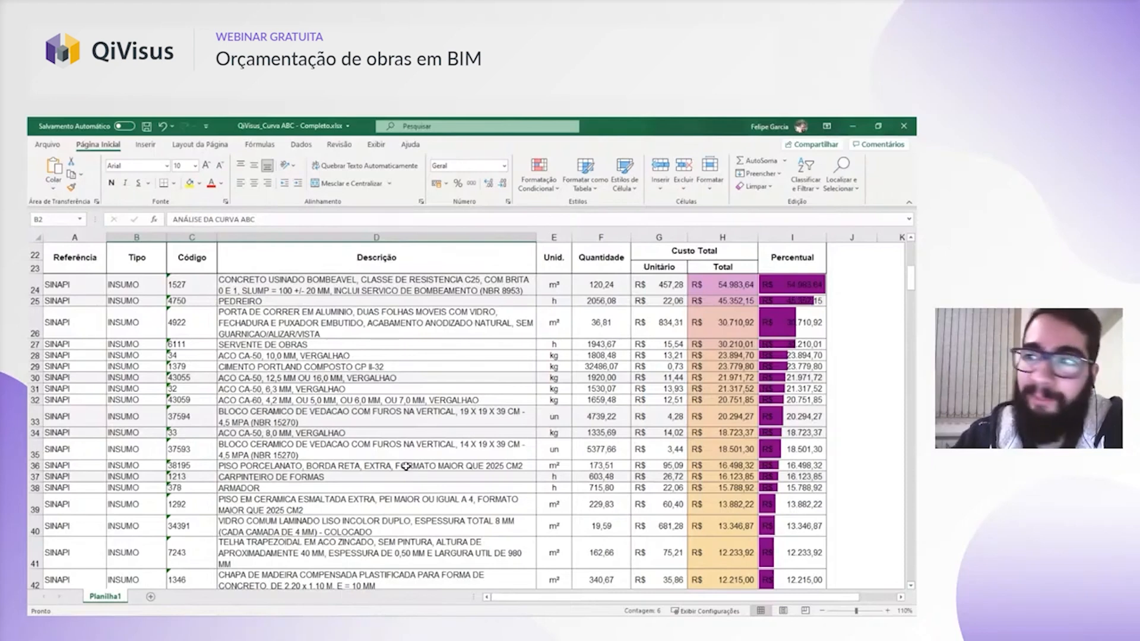
- Inspect the costliest entries in the Insumos table, including C25 concrete, Servente de obras and 10 mm CA-50 steel, and close the report
{"action": "left_click", "coordinate": [418, 291]}
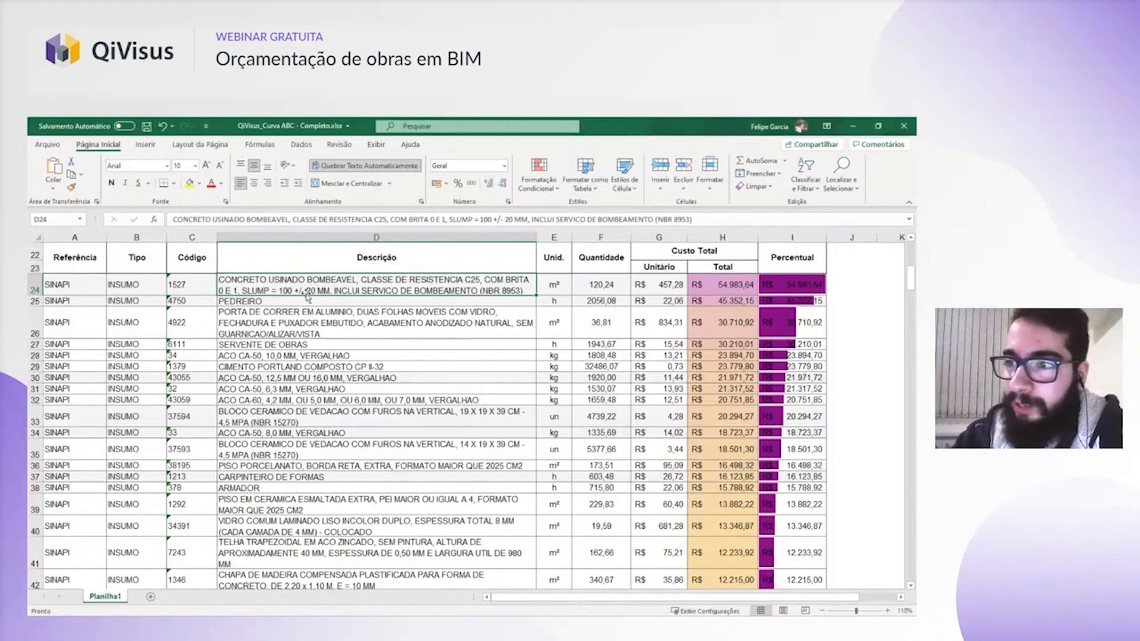
{"action": "scroll", "coordinate": [314, 407], "scroll_direction": "down", "scroll_amount": 1}
{"action": "scroll", "coordinate": [318, 416], "scroll_direction": "up", "scroll_amount": 6}
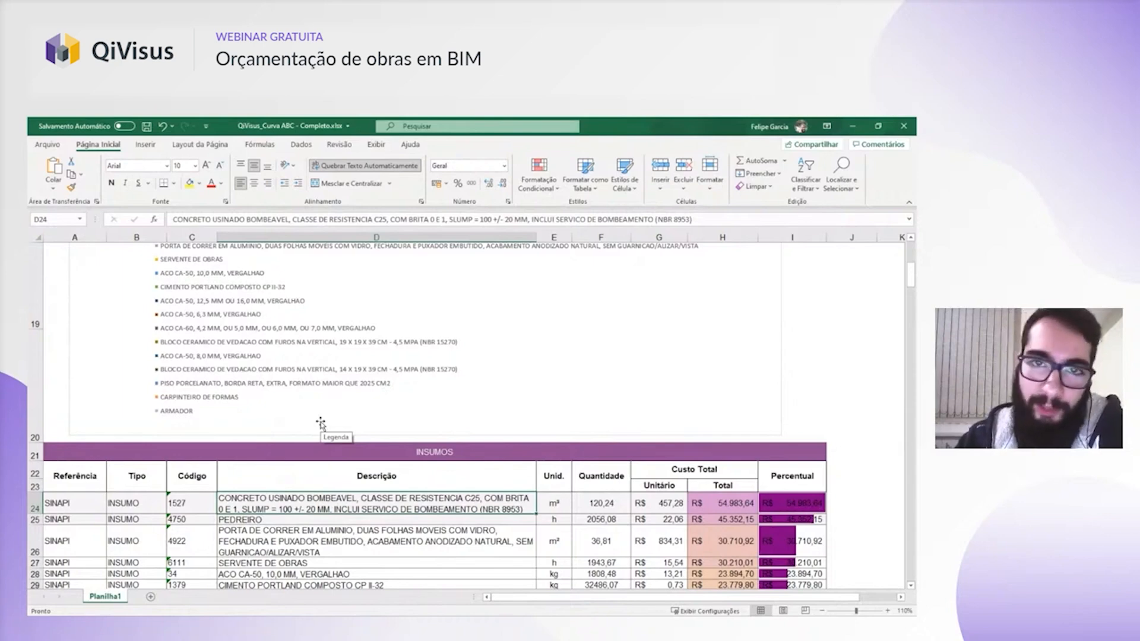
{"action": "scroll", "coordinate": [320, 423], "scroll_direction": "down", "scroll_amount": 2}
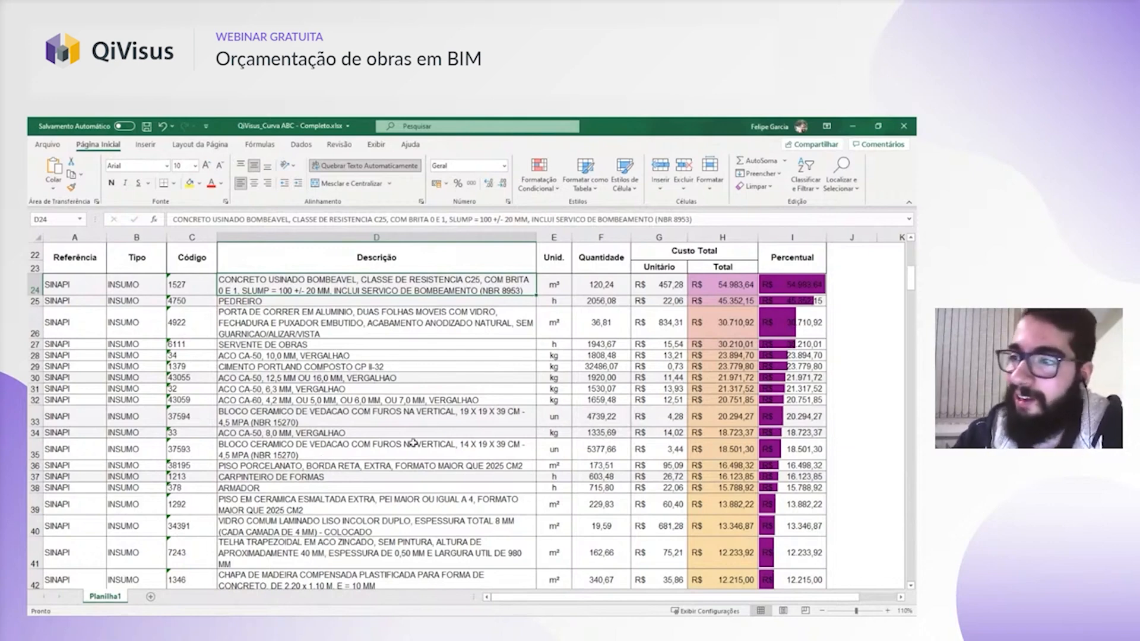
{"action": "left_click", "coordinate": [449, 347]}
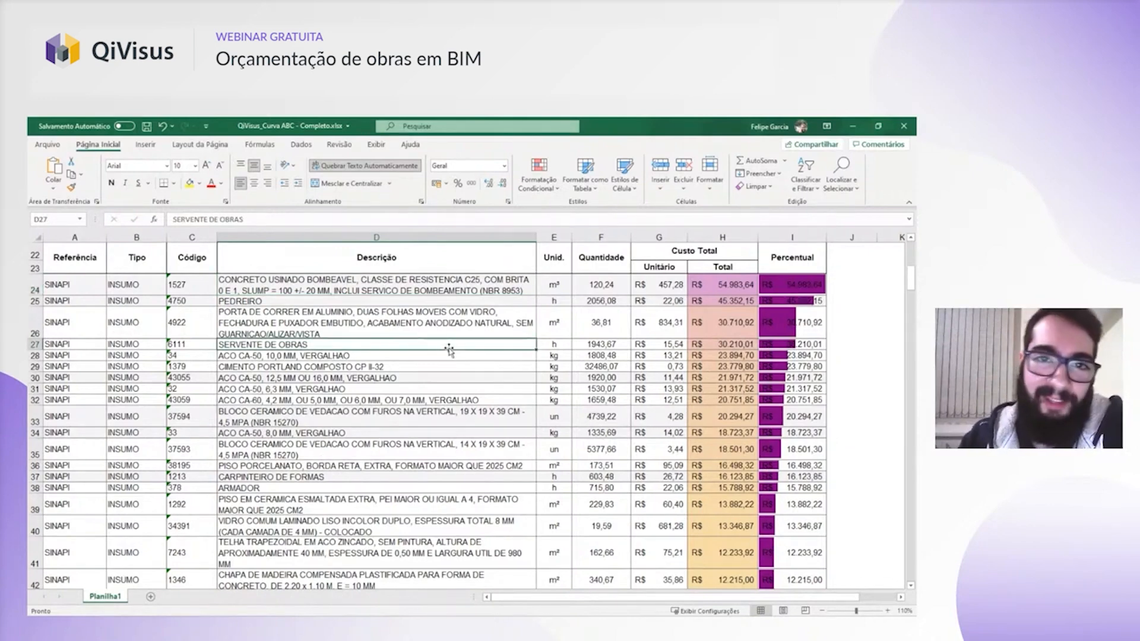
{"action": "left_click", "coordinate": [437, 355]}
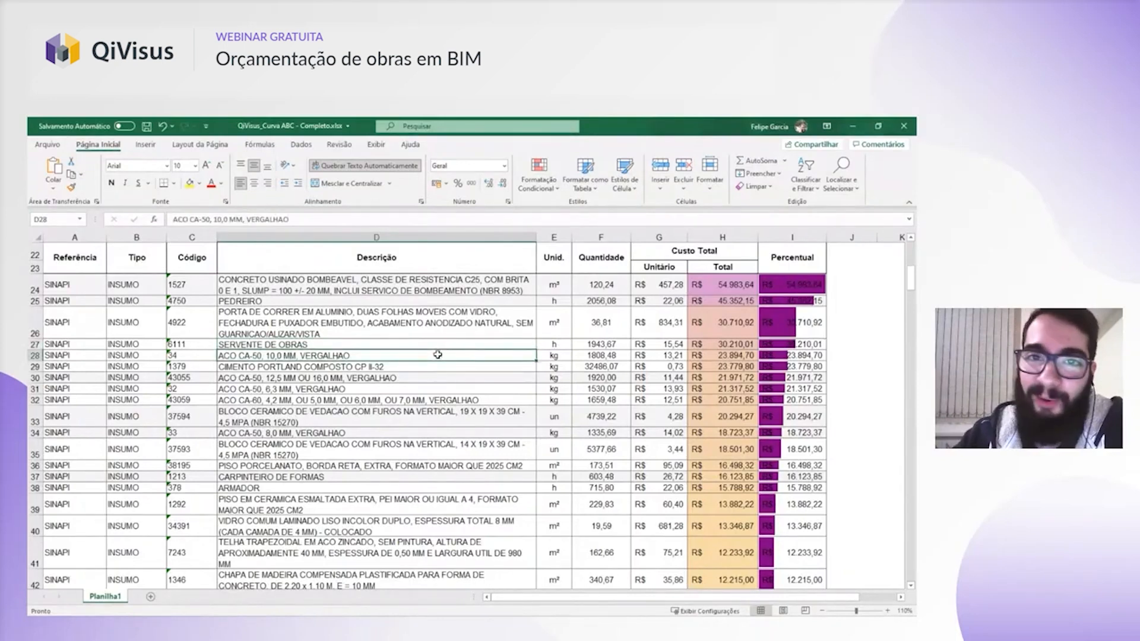
{"action": "left_click", "coordinate": [442, 343]}
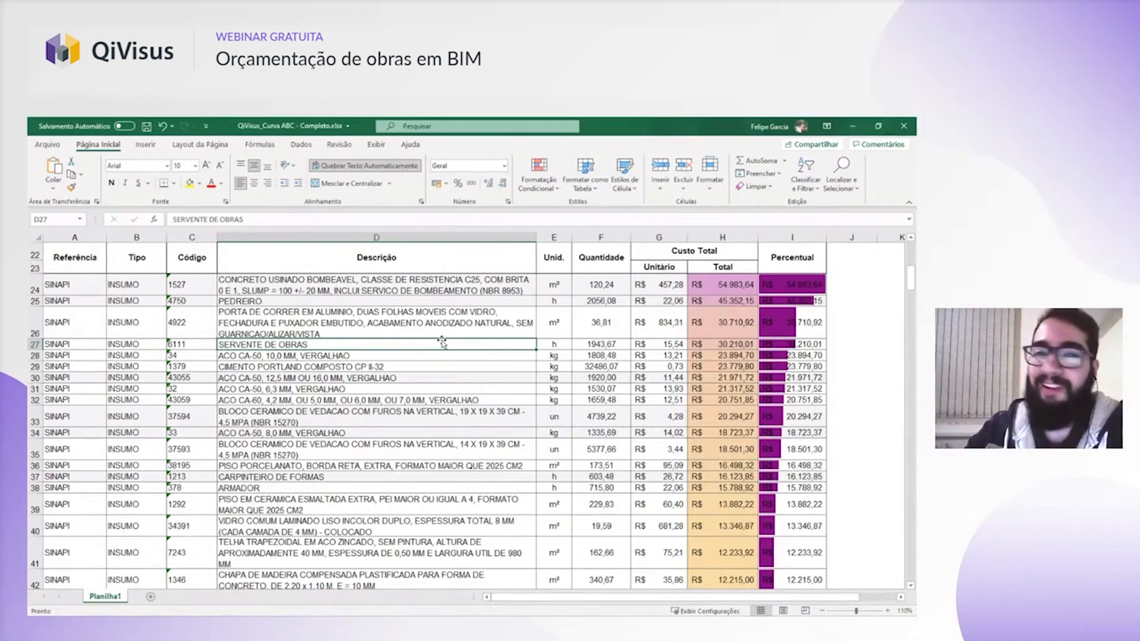
{"action": "scroll", "coordinate": [532, 362], "scroll_direction": "up", "scroll_amount": 3}
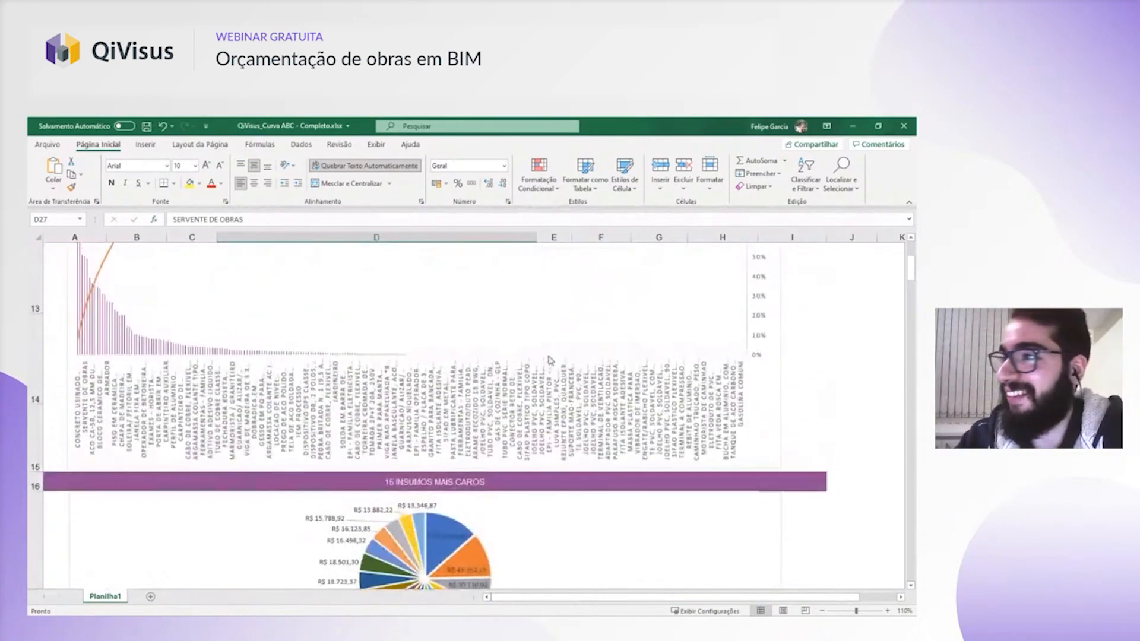
{"action": "left_click", "coordinate": [902, 128]}
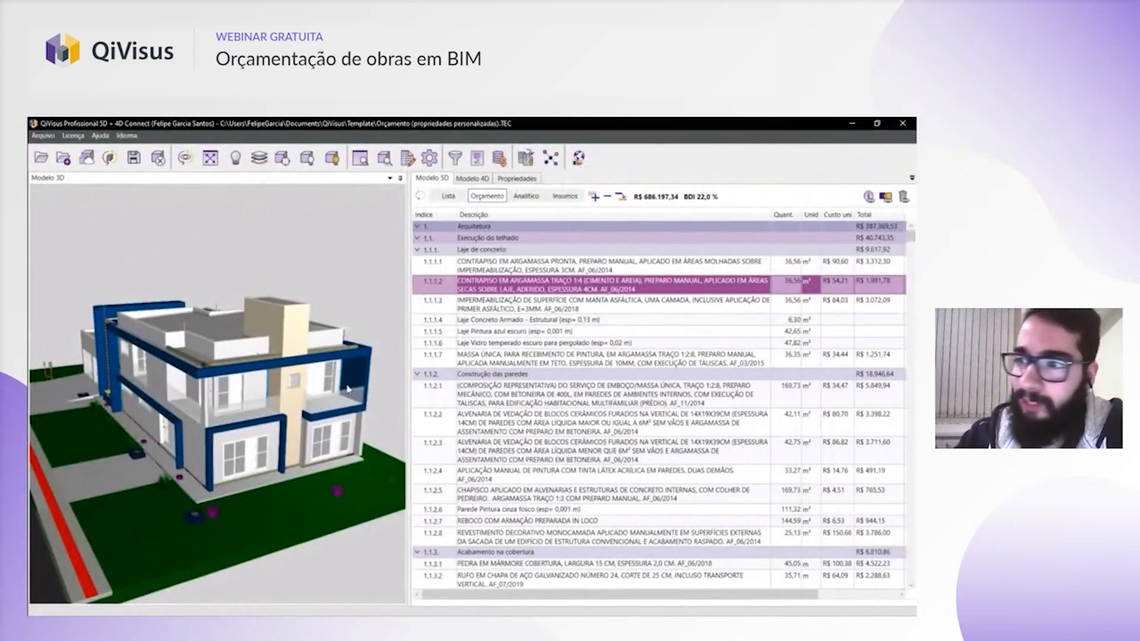
{"action": "scroll", "coordinate": [336, 348], "scroll_direction": "down", "scroll_amount": 3}
{"action": "middle_click_drag", "start_coordinate": [329, 348], "coordinate": [306, 344]}
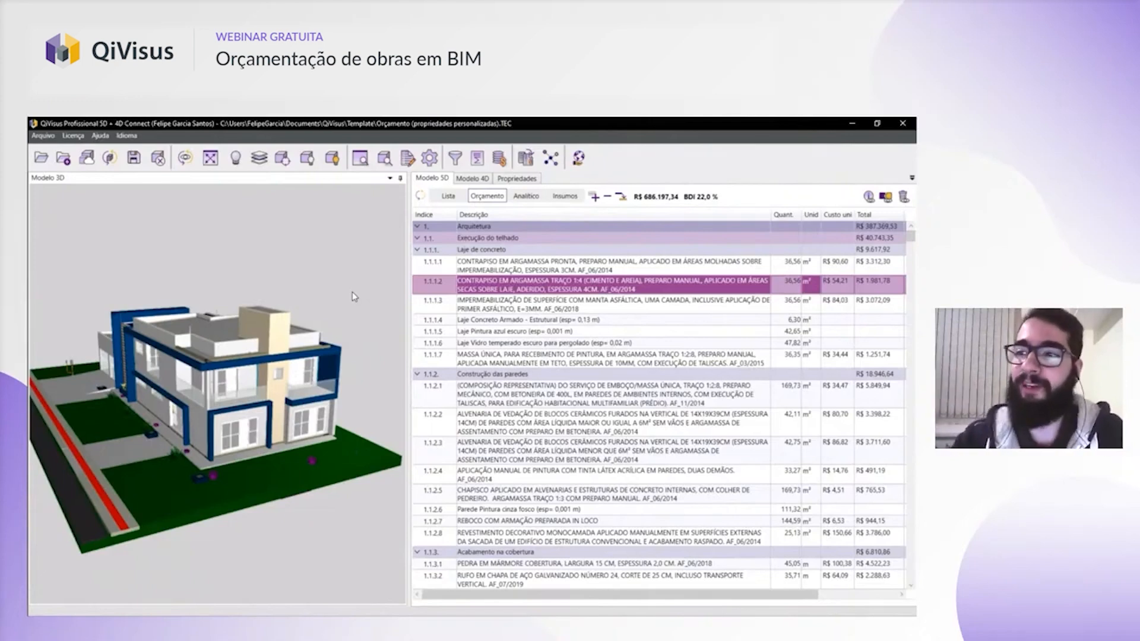
{"action": "left_click", "coordinate": [541, 270]}
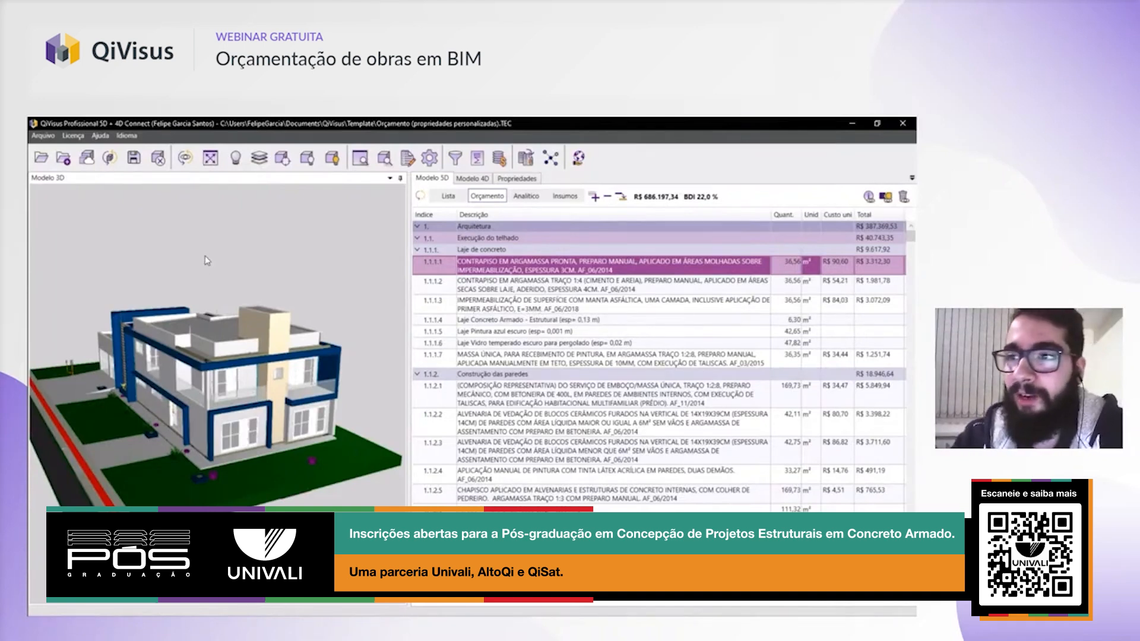
- Close the current project without saving and open QiVisus - Planejamento 4D.eIFC from the Modelos IFC/Planejamento 4D folder, accepting its project settings
{"action": "left_click", "coordinate": [158, 158]}
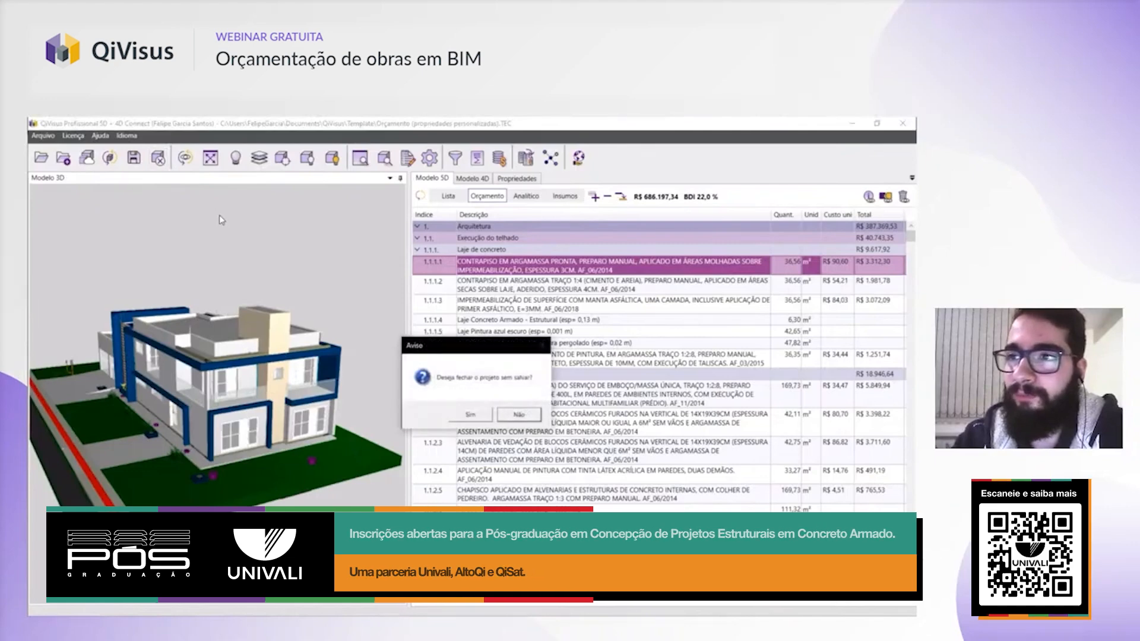
{"action": "left_click", "coordinate": [461, 415]}
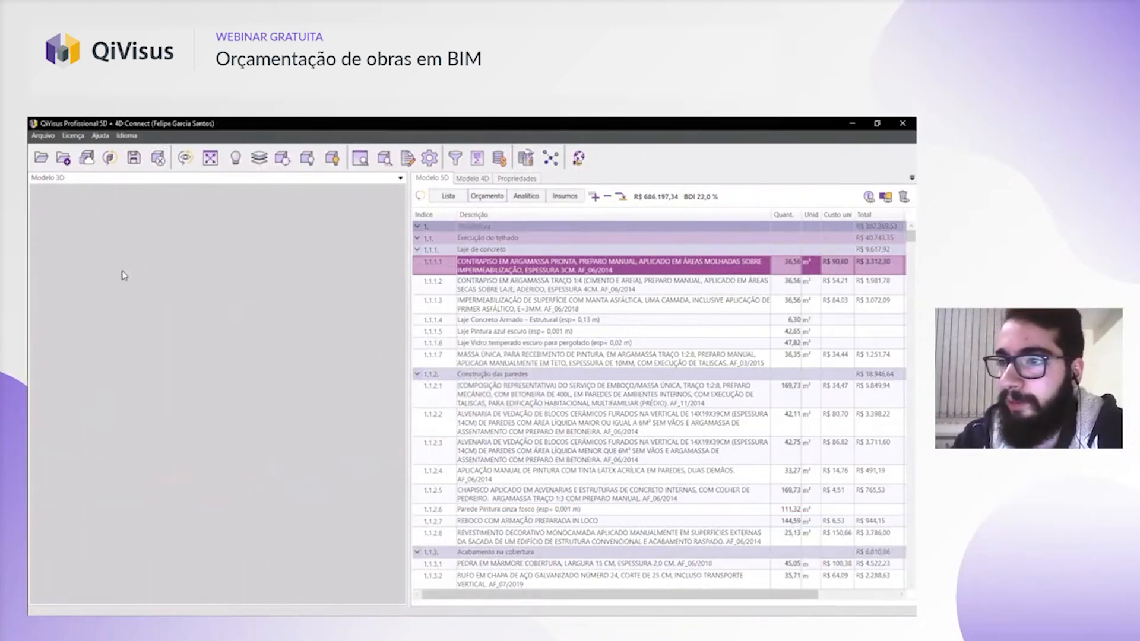
{"action": "left_click", "coordinate": [41, 158]}
{"action": "double_click", "coordinate": [163, 224]}
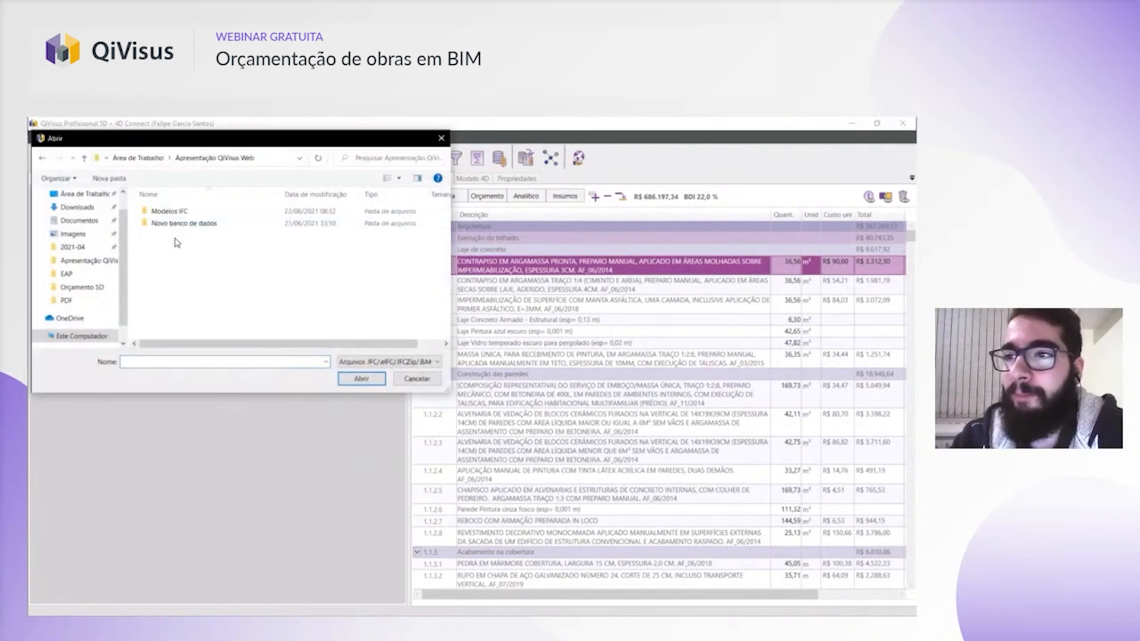
{"action": "double_click", "coordinate": [176, 225]}
{"action": "double_click", "coordinate": [181, 226]}
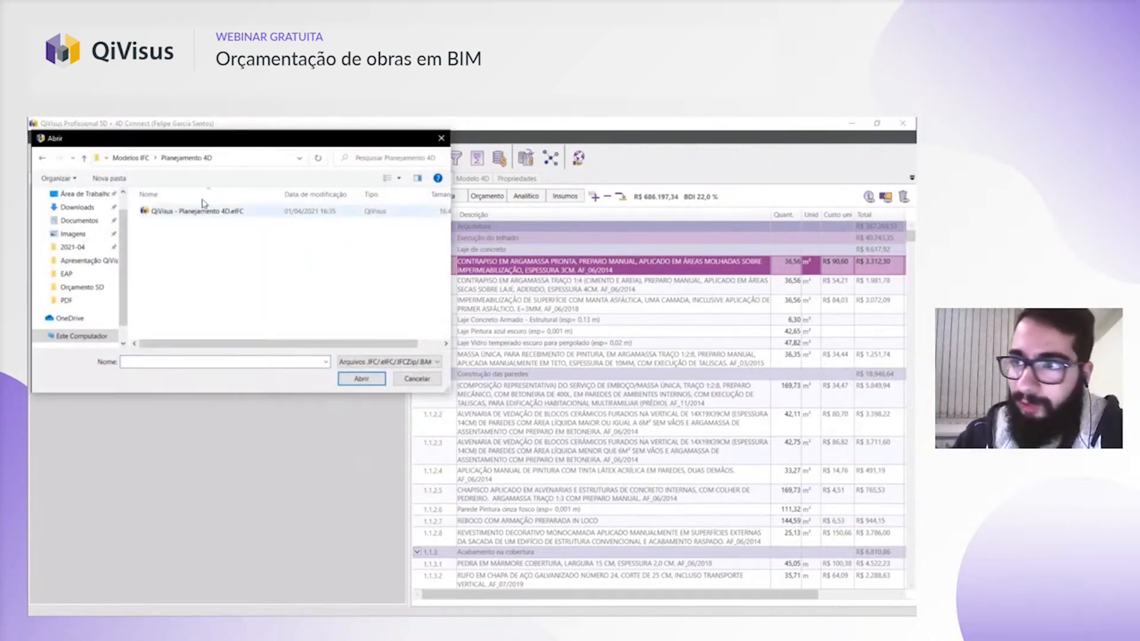
{"action": "left_click_drag", "start_coordinate": [215, 133], "coordinate": [268, 164]}
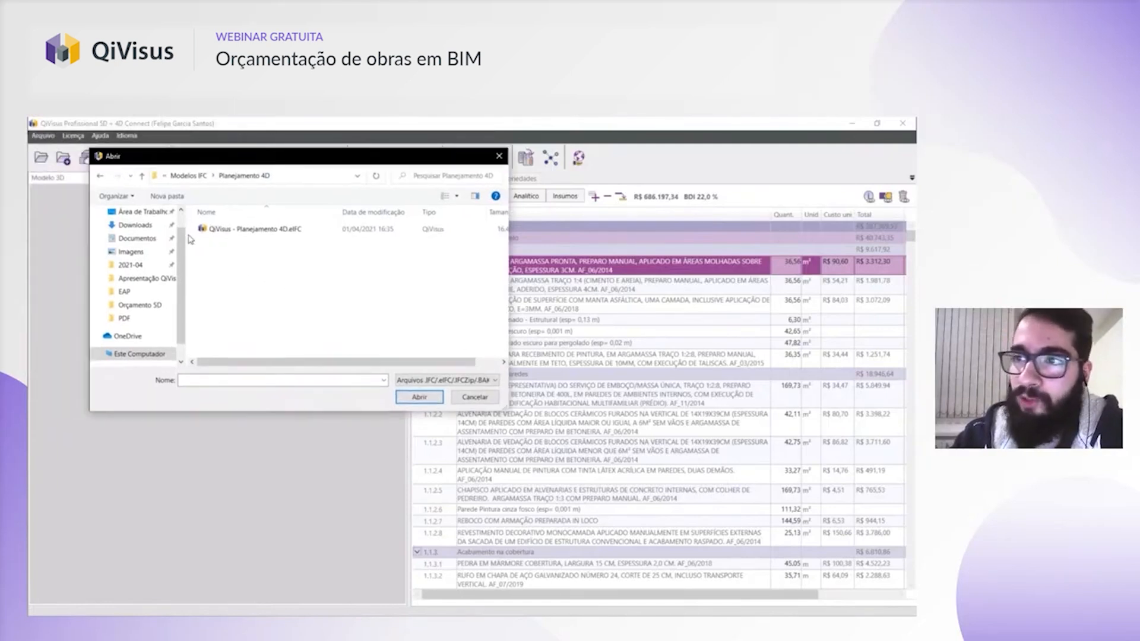
{"action": "left_click", "coordinate": [222, 233]}
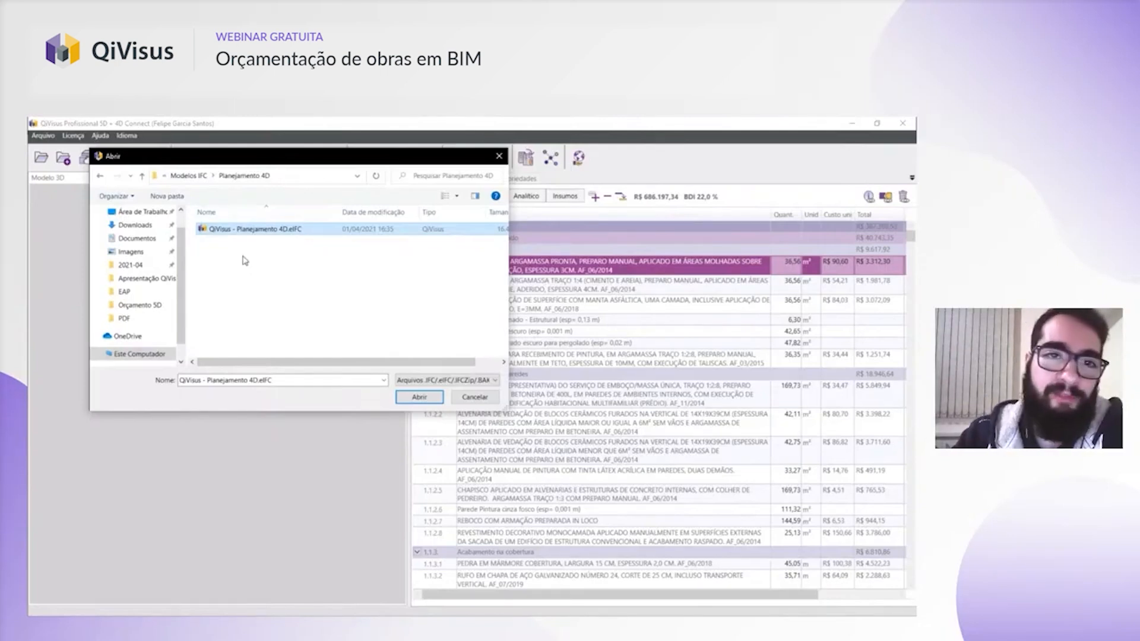
{"action": "left_click", "coordinate": [400, 397]}
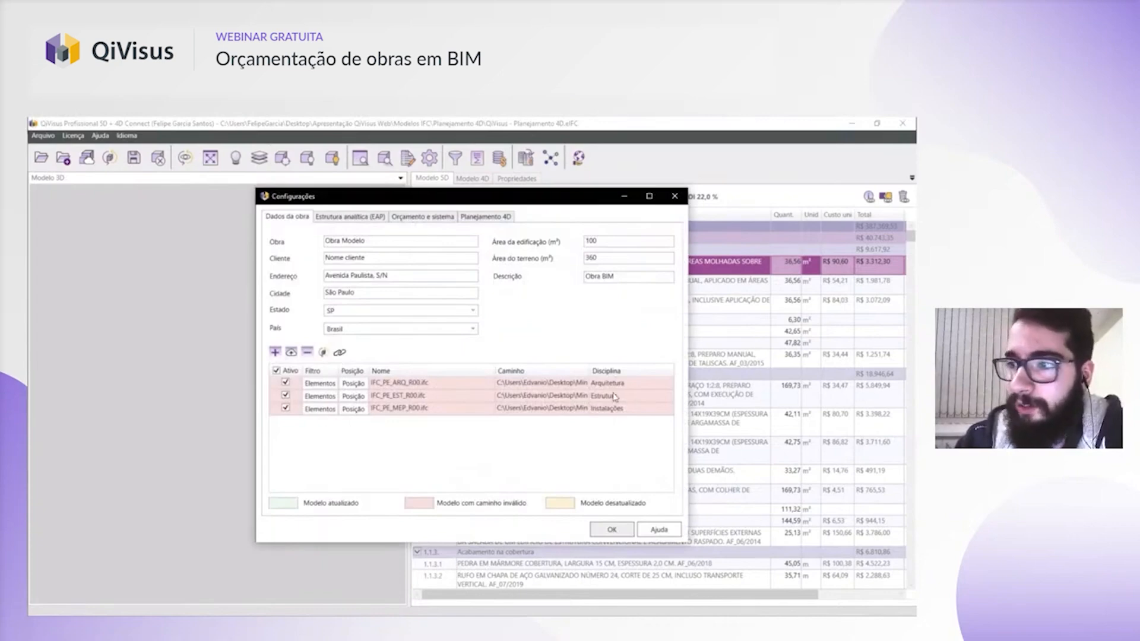
{"action": "left_click", "coordinate": [612, 529]}
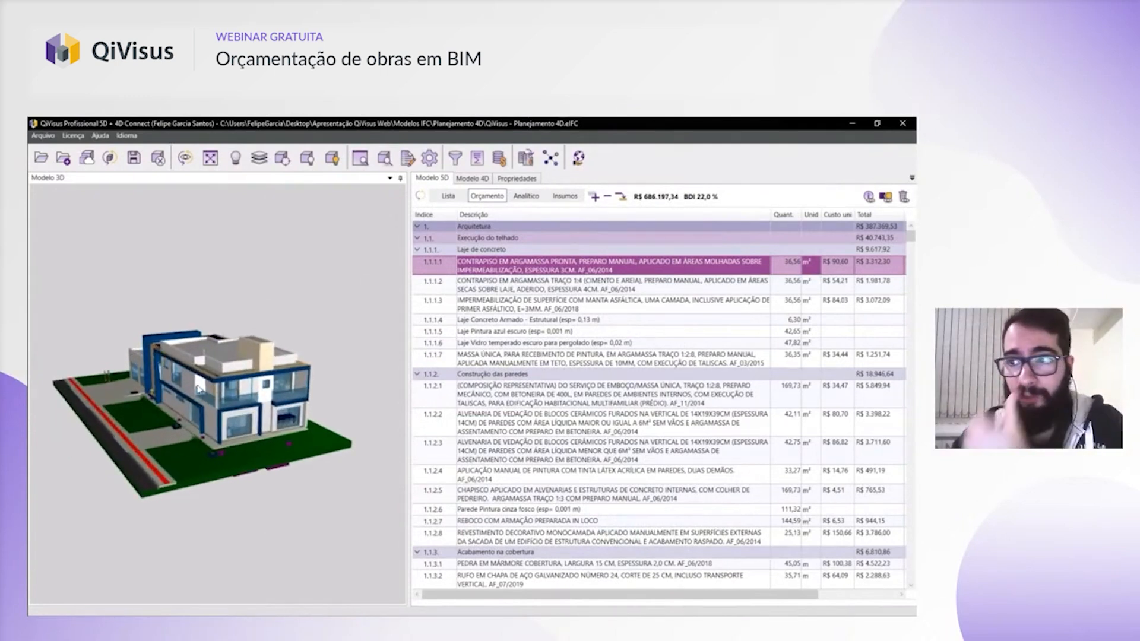
- Examine the project's 4D planning settings, including the holiday list, the working days and Saturday's daily hours
{"action": "scroll", "coordinate": [283, 377], "scroll_direction": "up", "scroll_amount": 2}
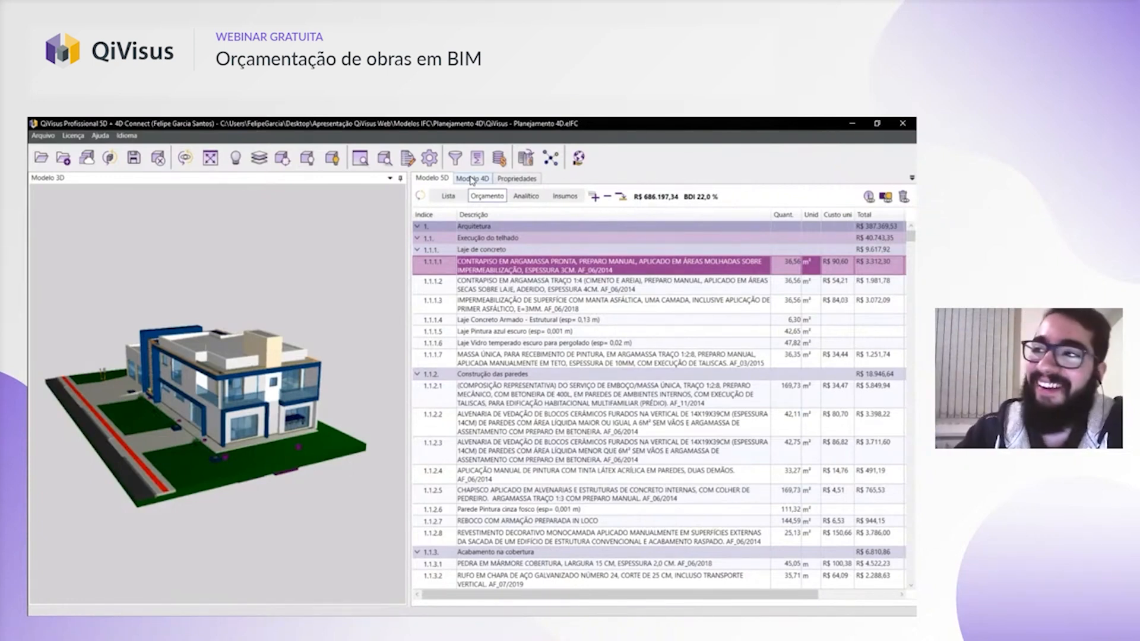
{"action": "left_click", "coordinate": [430, 158]}
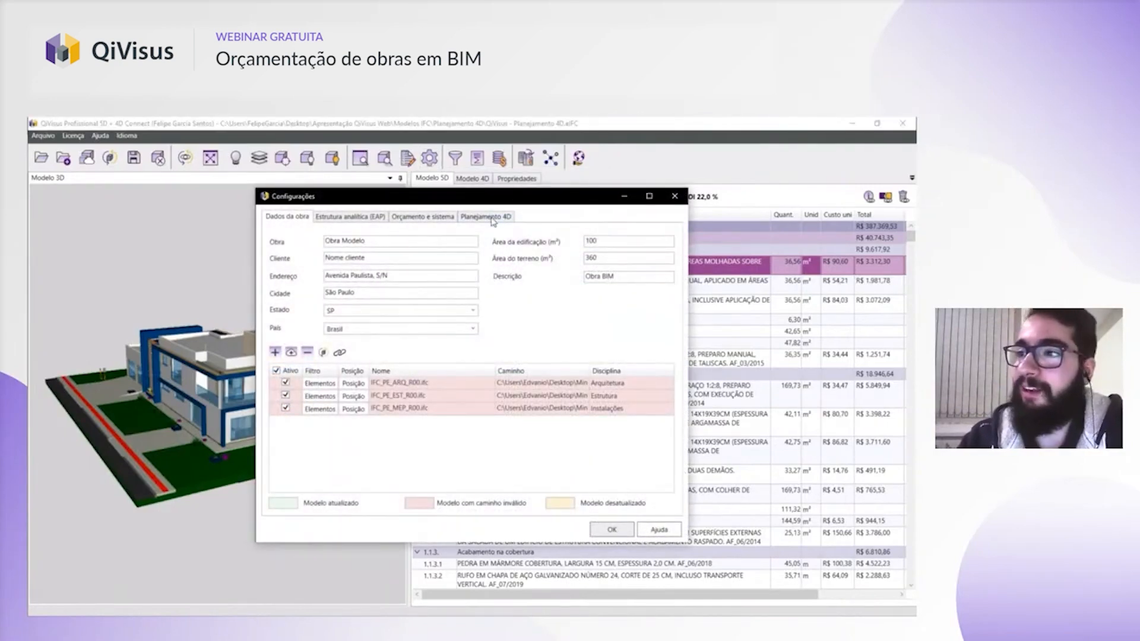
{"action": "left_click", "coordinate": [493, 219]}
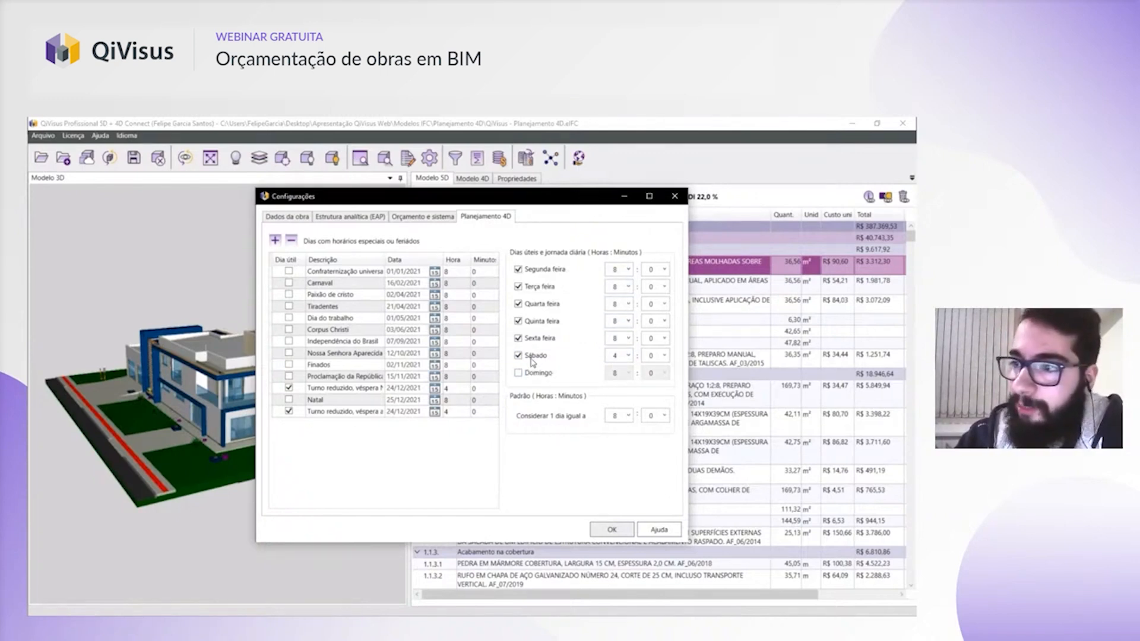
{"action": "left_click", "coordinate": [626, 356]}
{"action": "left_click", "coordinate": [626, 357]}
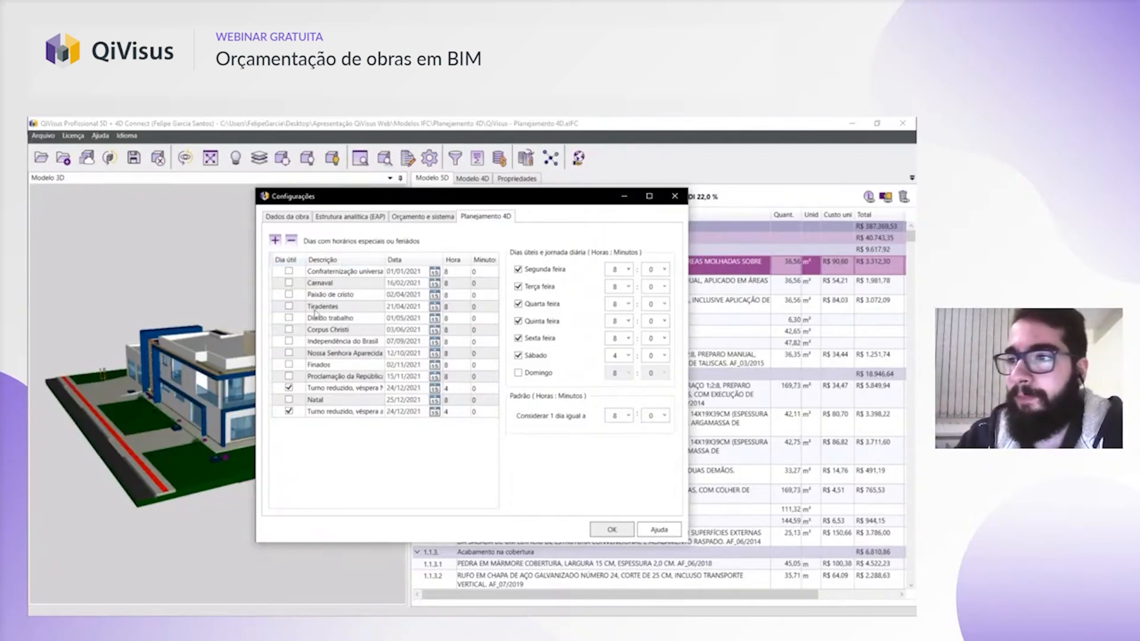
- Add a blank entry to the special days and holidays list, remove it again and accept the settings
{"action": "left_click", "coordinate": [274, 240]}
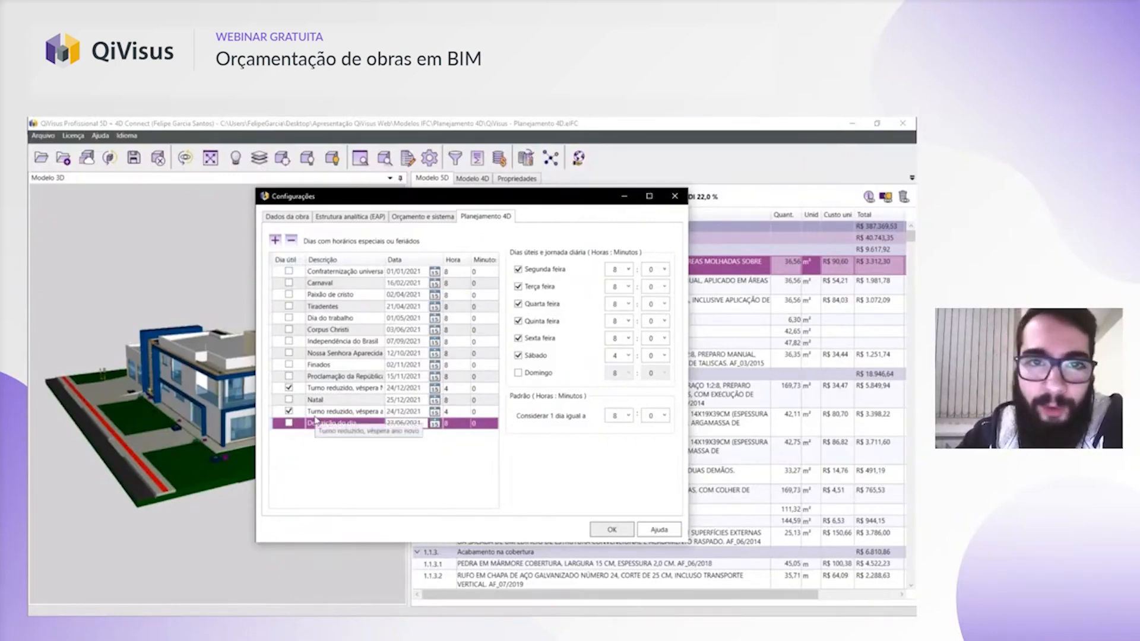
{"action": "left_click", "coordinate": [291, 240]}
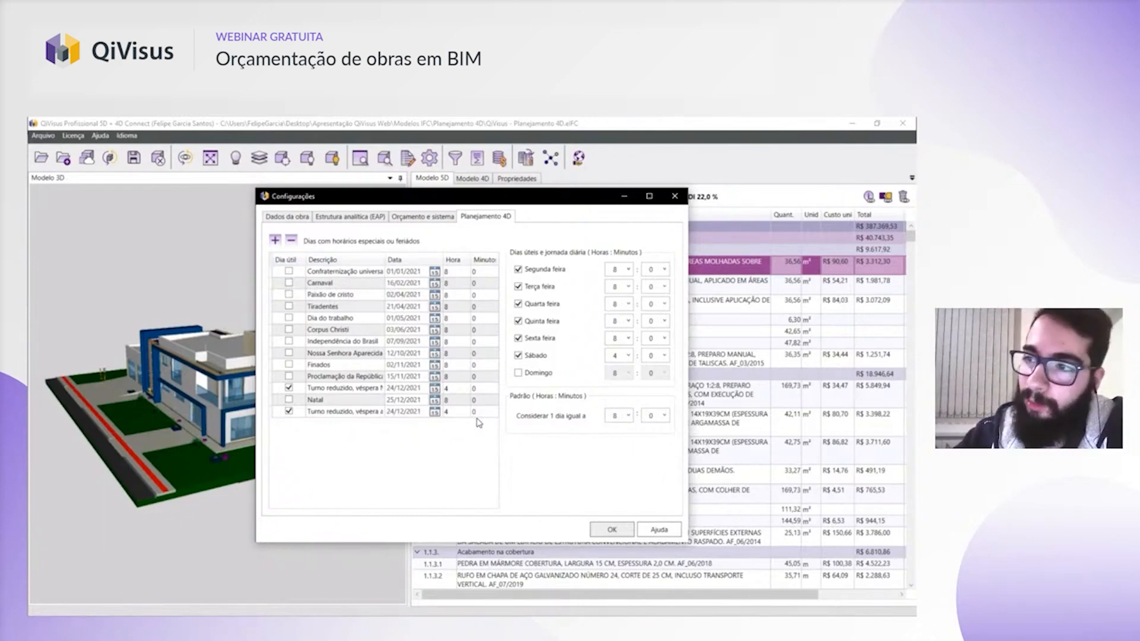
{"action": "left_click", "coordinate": [628, 529]}
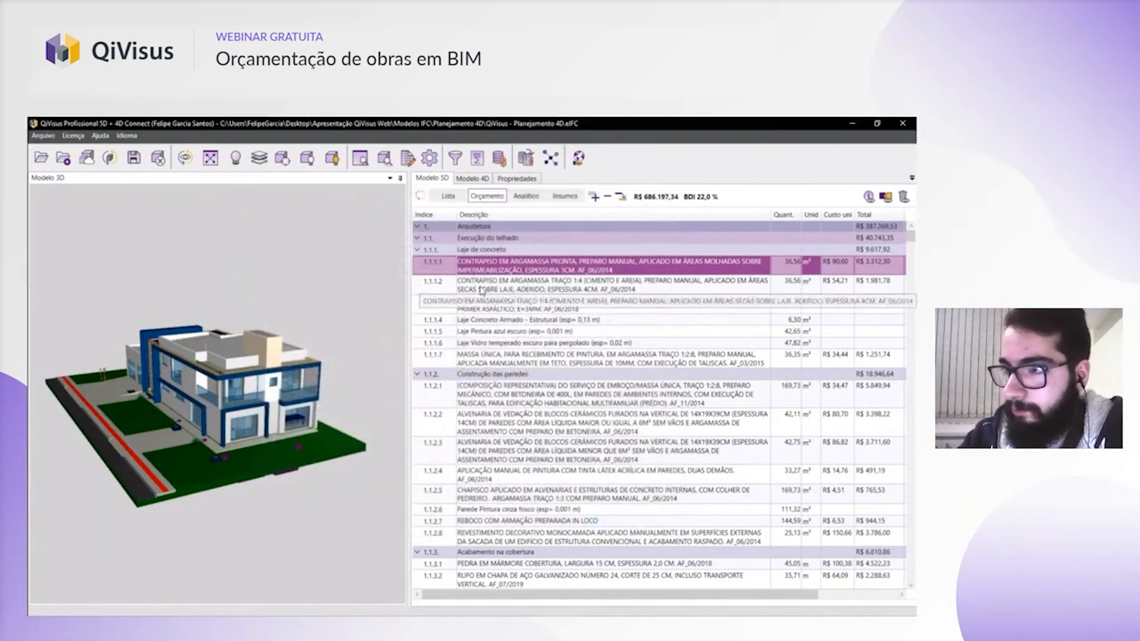
- Load the planned schedule of the 4D model and inspect the Fundação e pilares de arranque elements in 3D
{"action": "left_click", "coordinate": [472, 179]}
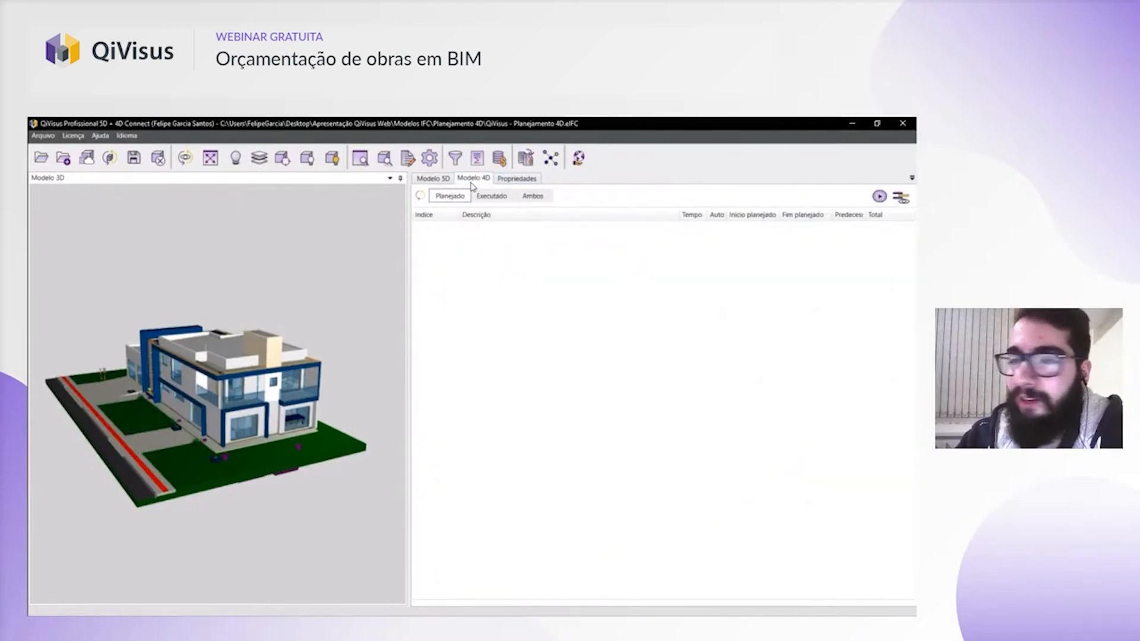
{"action": "left_click", "coordinate": [423, 200]}
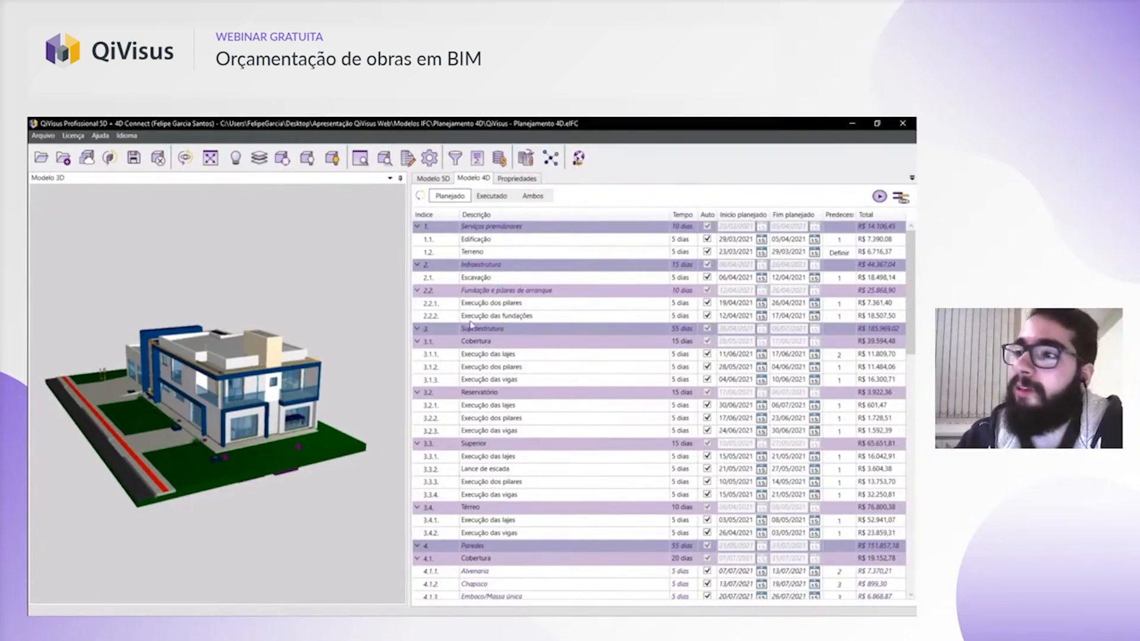
{"action": "left_click", "coordinate": [511, 293]}
{"action": "double_click", "coordinate": [511, 295]}
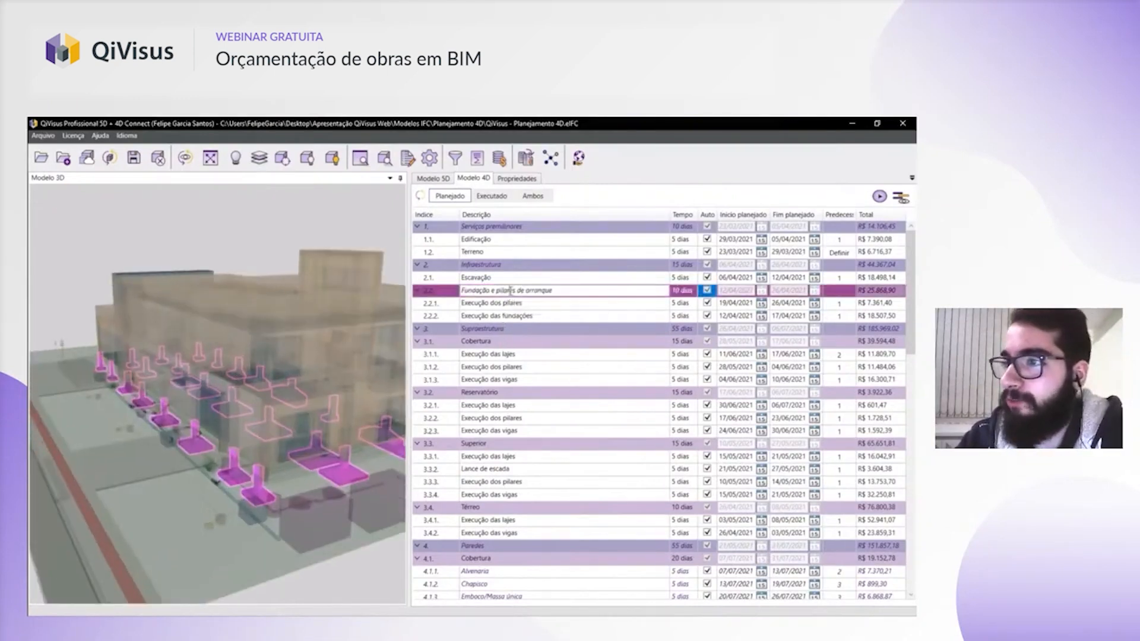
{"action": "left_click_drag", "start_coordinate": [362, 360], "coordinate": [257, 343]}
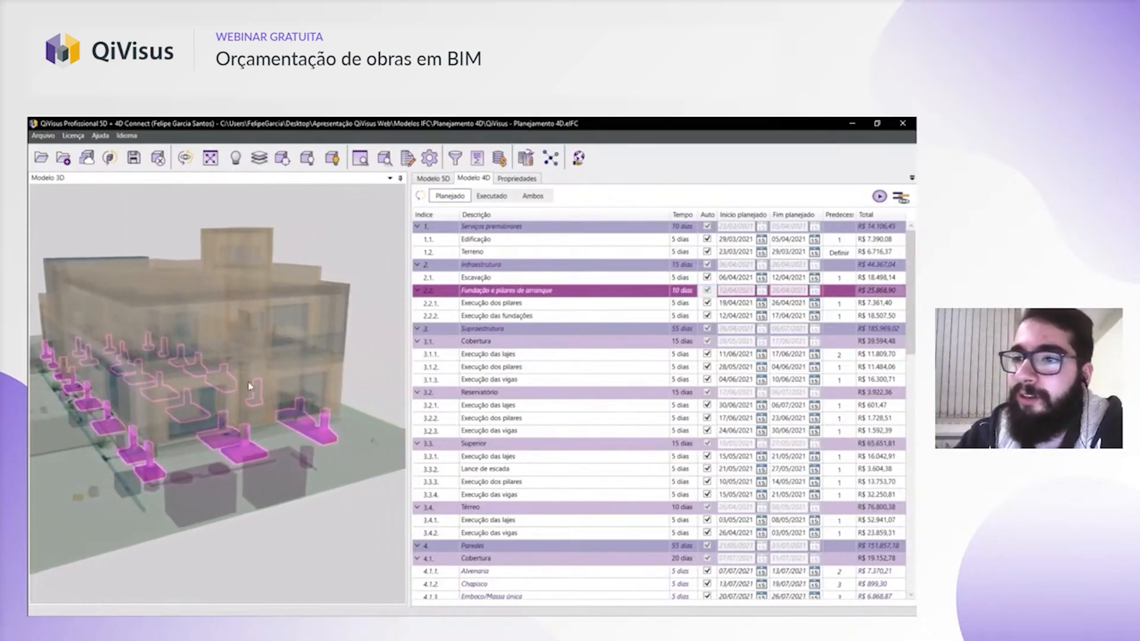
{"action": "scroll", "coordinate": [250, 387], "scroll_direction": "up", "scroll_amount": 2}
{"action": "left_click_drag", "start_coordinate": [237, 390], "coordinate": [265, 364]}
{"action": "middle_click_drag", "start_coordinate": [250, 367], "coordinate": [199, 389]}
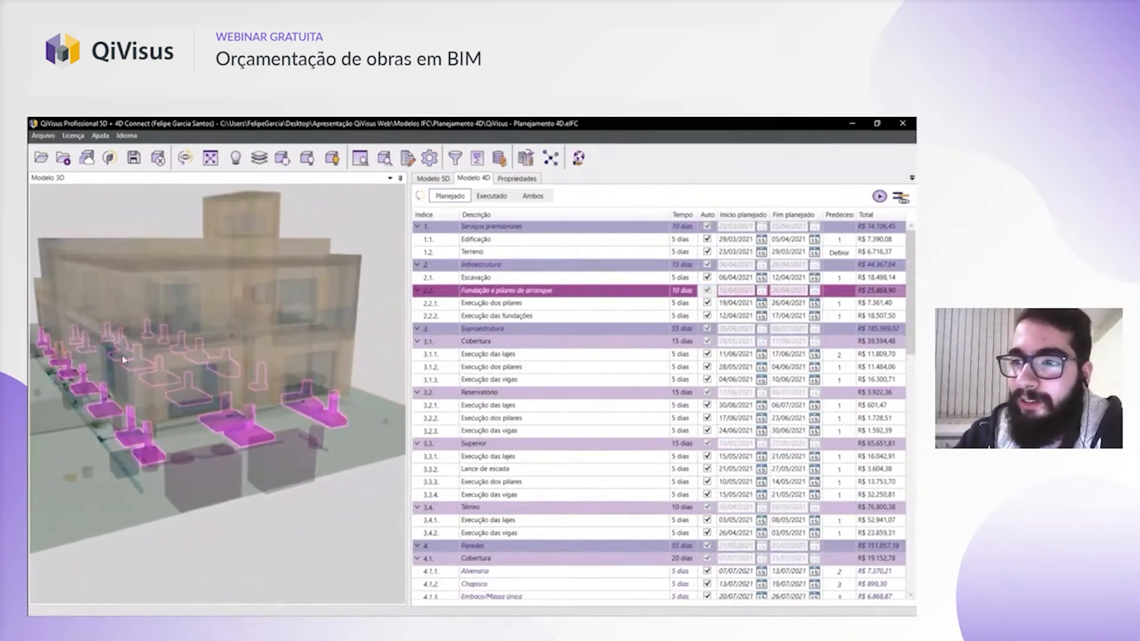
{"action": "middle_click_drag", "start_coordinate": [123, 355], "coordinate": [156, 354]}
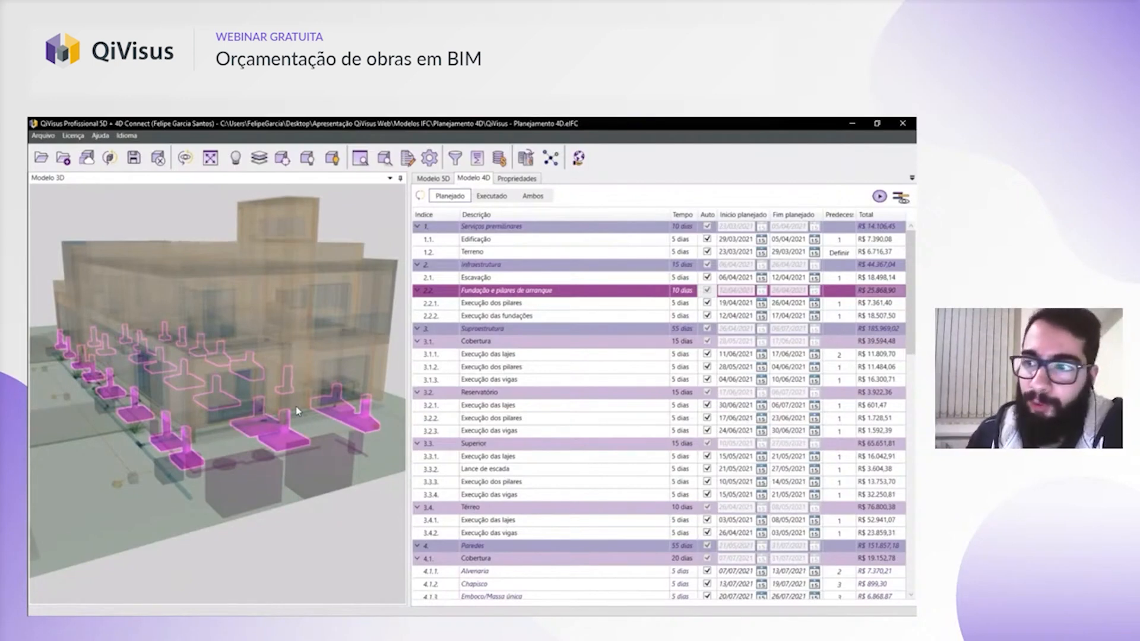
- Isolate the Execução das fundações elements in the 3D model and restore the full building view
{"action": "left_click", "coordinate": [511, 303]}
{"action": "left_click", "coordinate": [522, 316]}
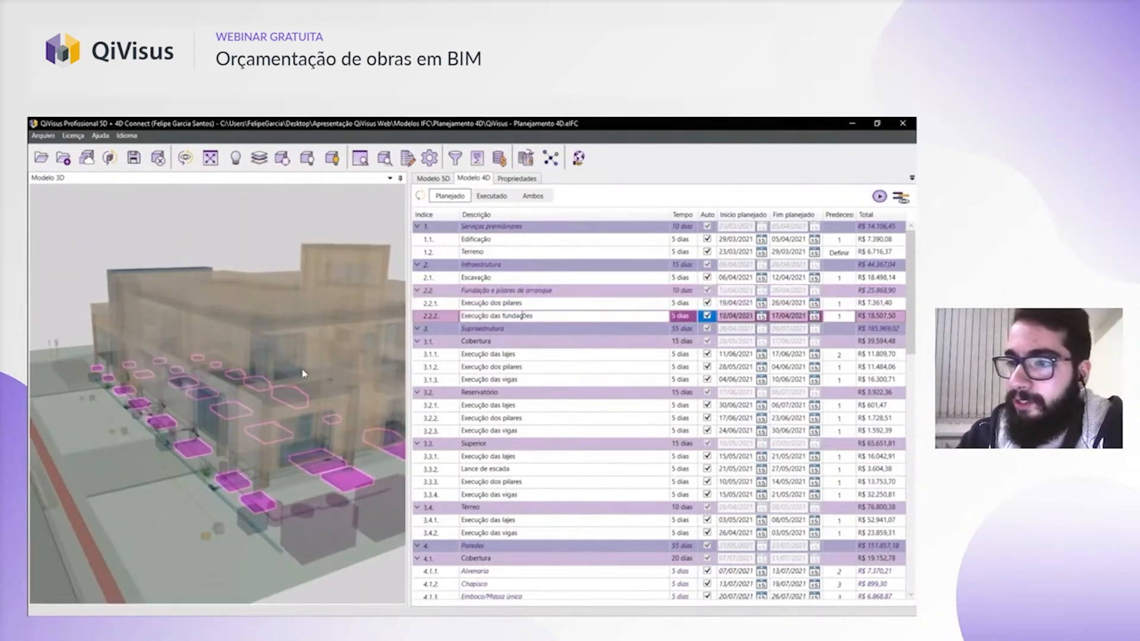
{"action": "left_click", "coordinate": [344, 266]}
{"action": "middle_click_drag", "start_coordinate": [260, 384], "coordinate": [287, 384]}
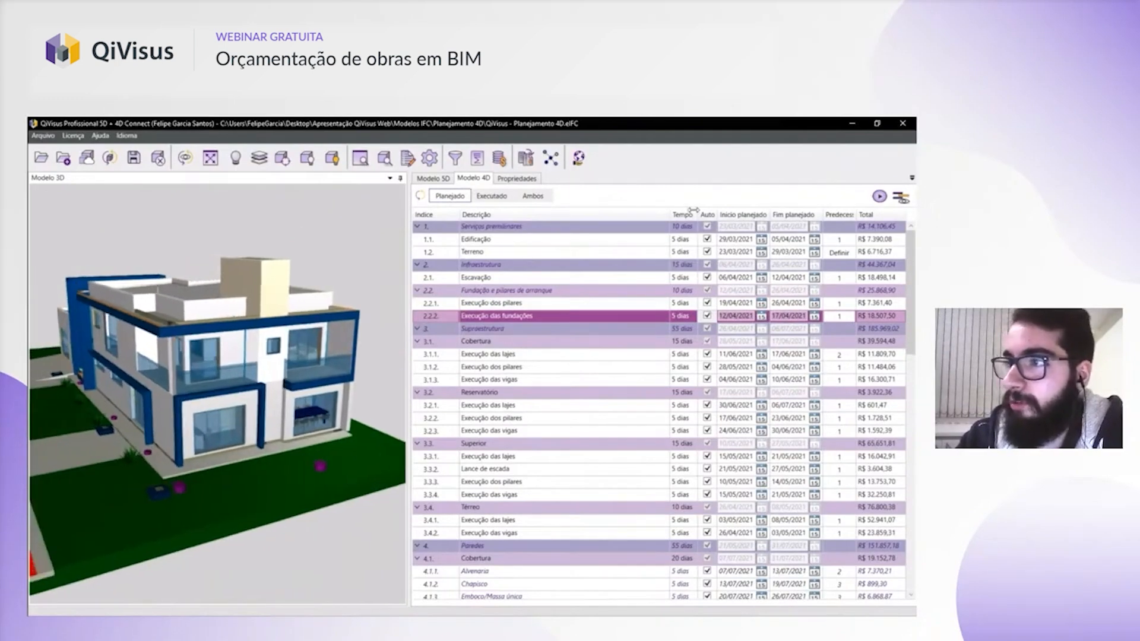
- Review the predecessor activities of Execução dos pilares under Fundação e pilares de arranque and close the list without changes
{"action": "left_click", "coordinate": [682, 305]}
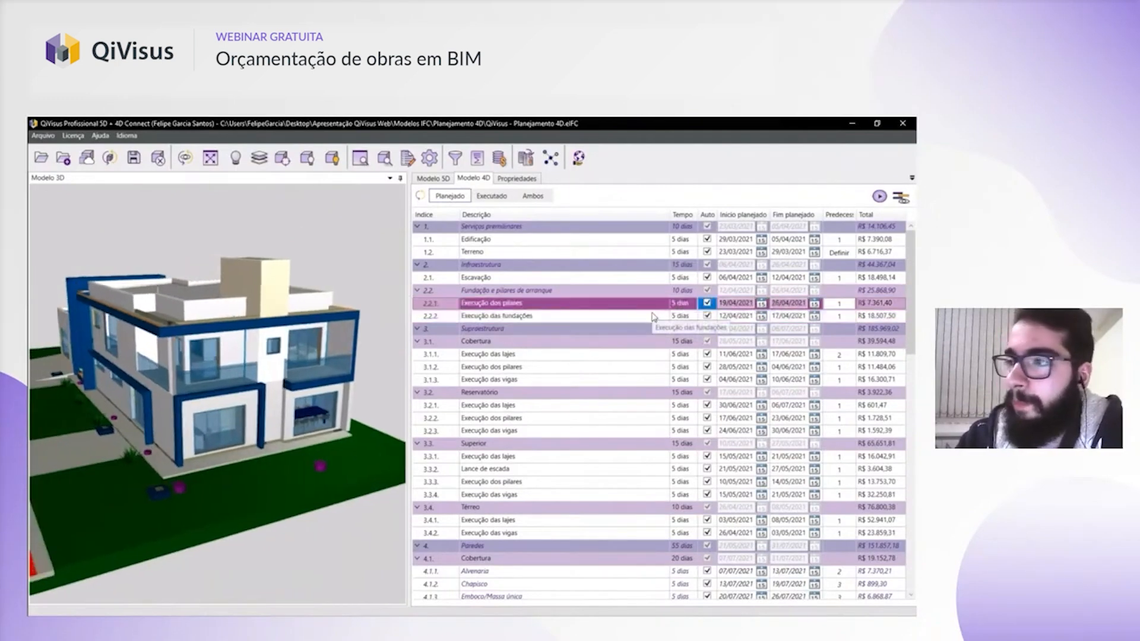
{"action": "left_click", "coordinate": [831, 305]}
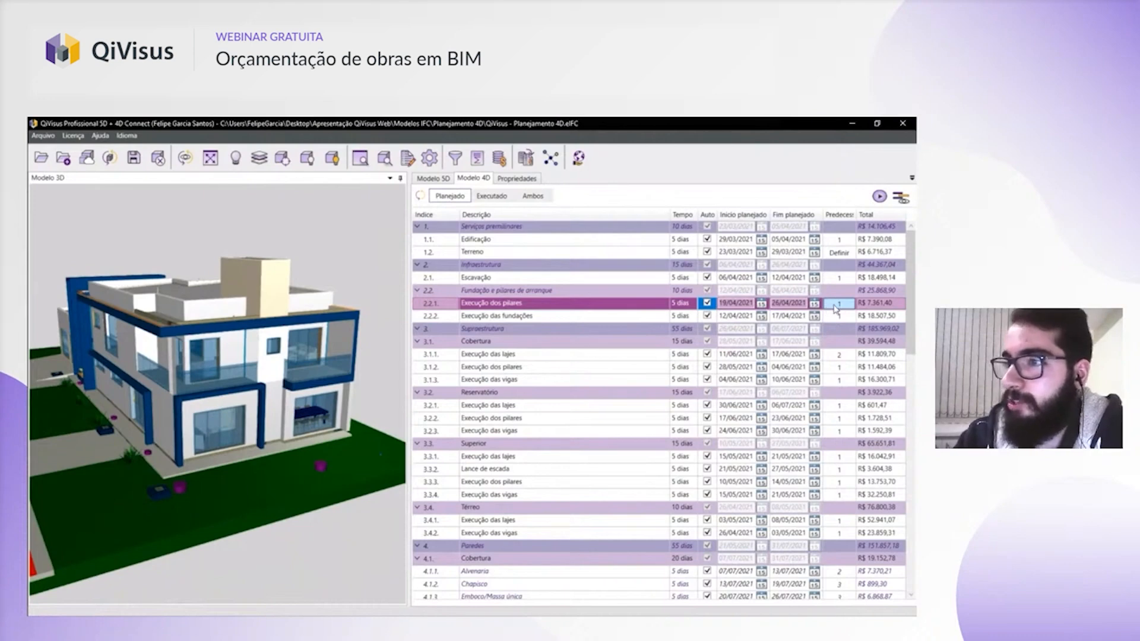
{"action": "left_click", "coordinate": [838, 306]}
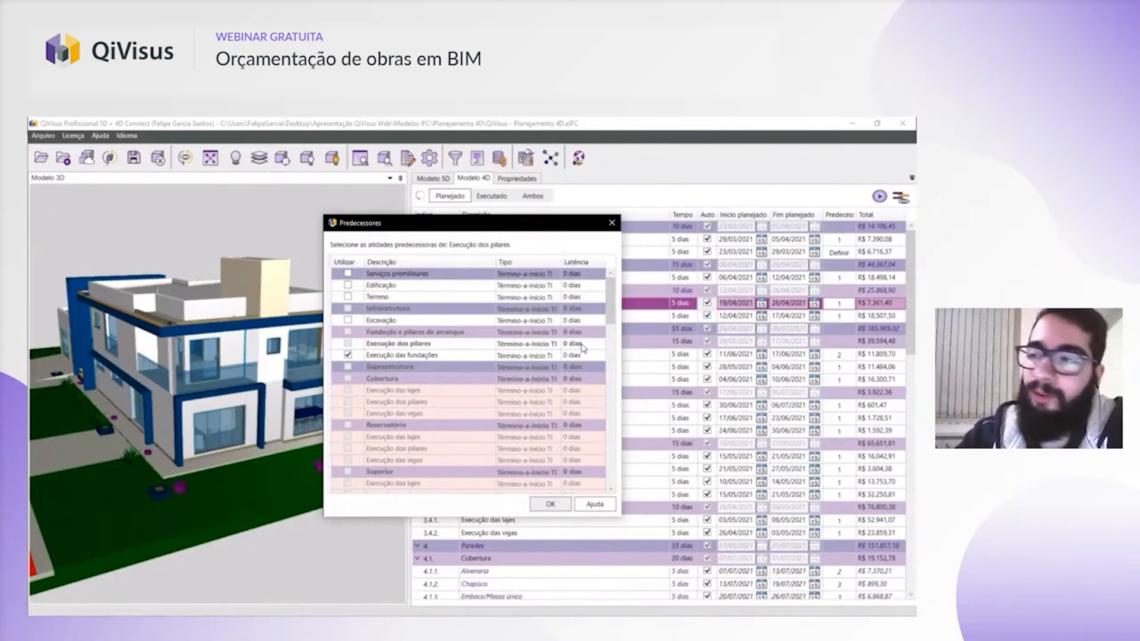
{"action": "left_click", "coordinate": [612, 223]}
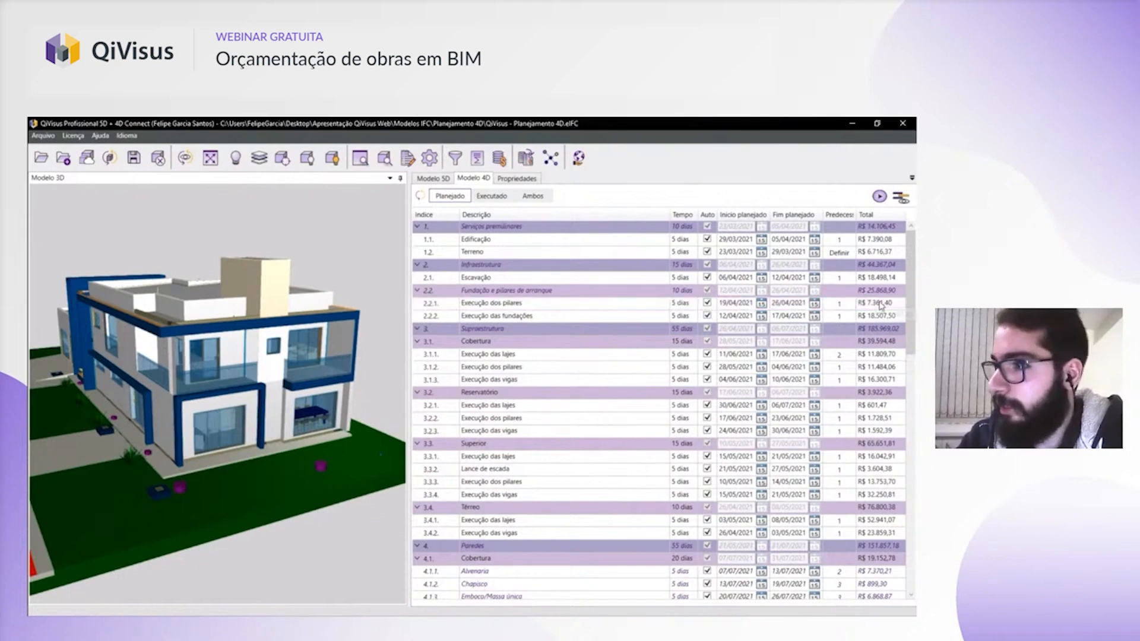
- Show the planned schedule as a Gantt chart and enlarge its timeline to individual days
{"action": "left_click", "coordinate": [877, 229]}
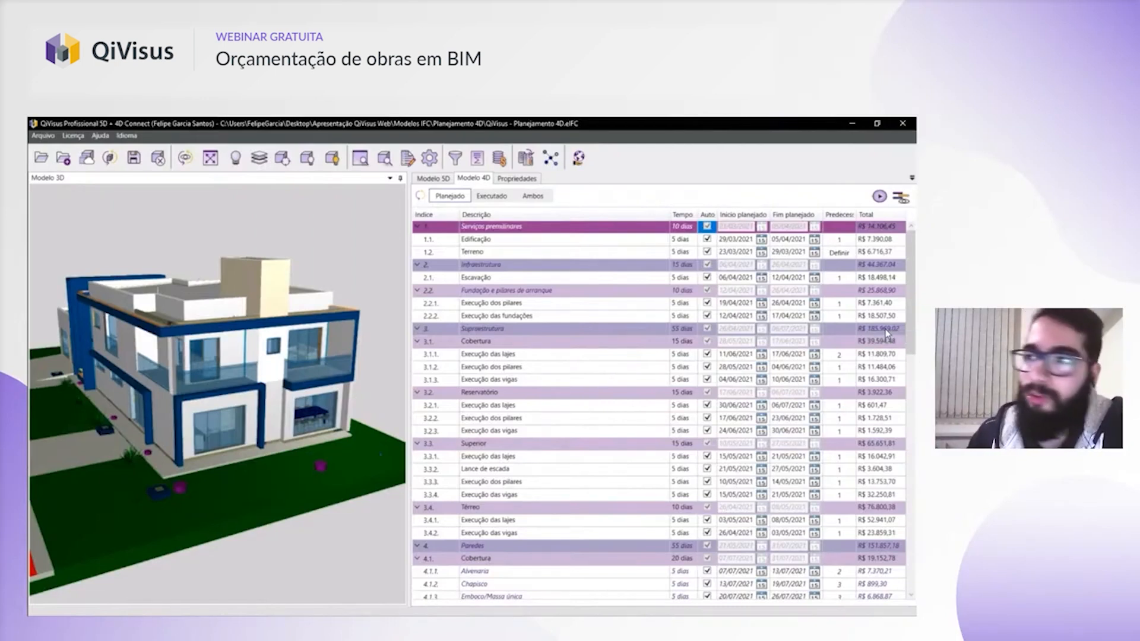
{"action": "left_click", "coordinate": [901, 196]}
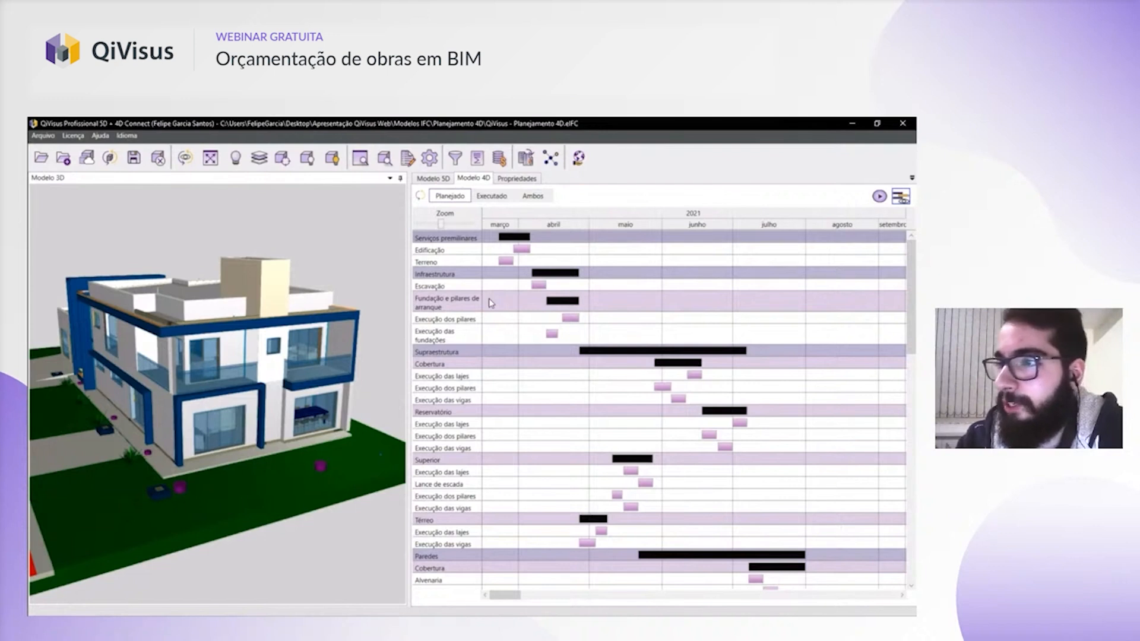
{"action": "left_click_drag", "start_coordinate": [442, 226], "coordinate": [439, 227]}
{"action": "mouse_move", "coordinate": [549, 282]}
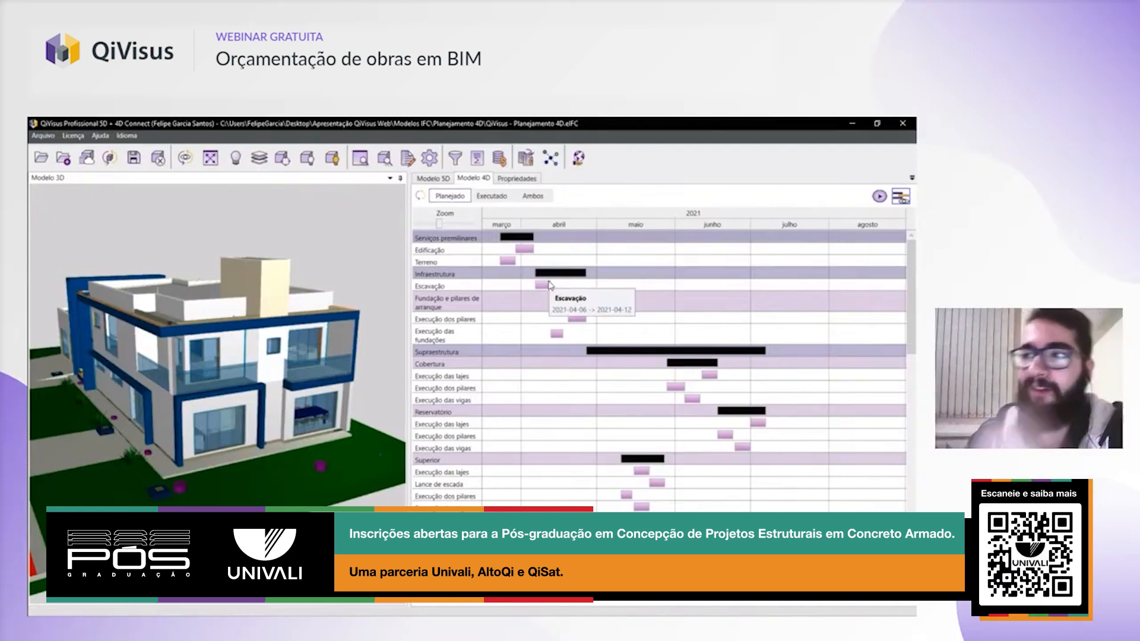
{"action": "left_click_drag", "start_coordinate": [440, 227], "coordinate": [430, 231]}
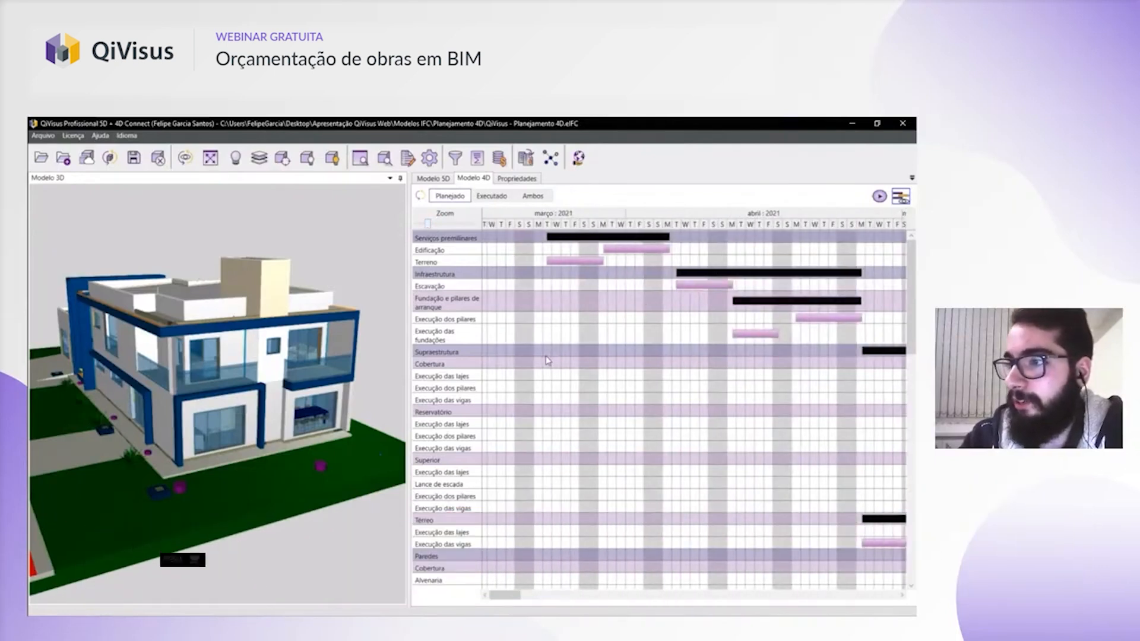
- Set the duration of Execução das fundações under Fundação e pilares de arranque to 10 days from the Gantt chart
{"action": "left_click", "coordinate": [902, 597]}
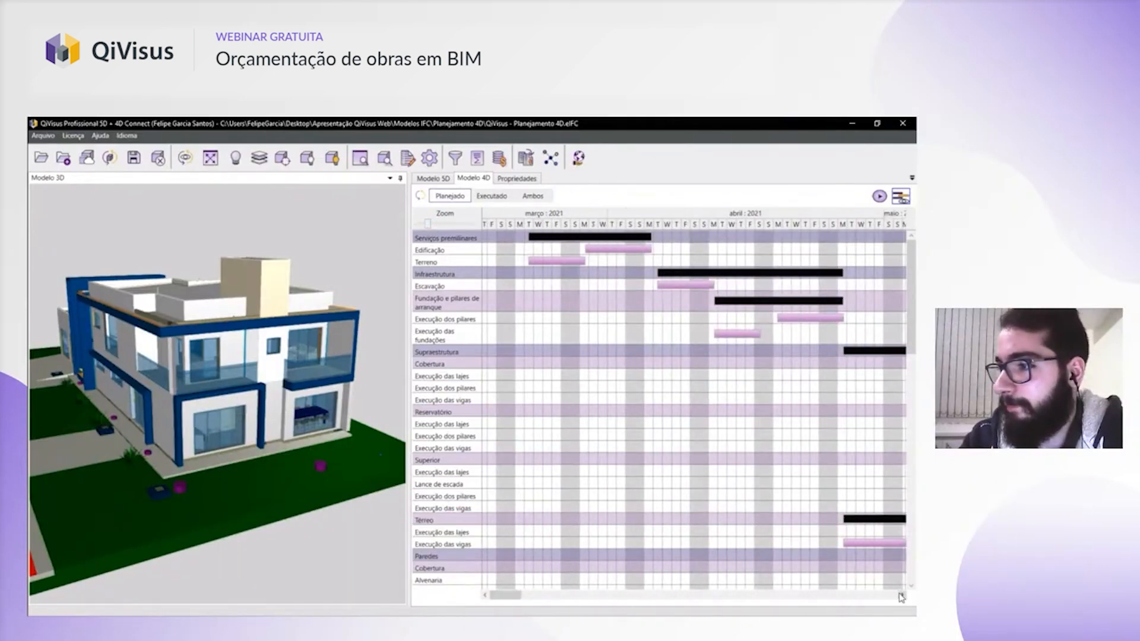
{"action": "left_click", "coordinate": [901, 597]}
{"action": "left_click", "coordinate": [902, 596]}
{"action": "left_click", "coordinate": [901, 596]}
{"action": "left_click", "coordinate": [901, 596]}
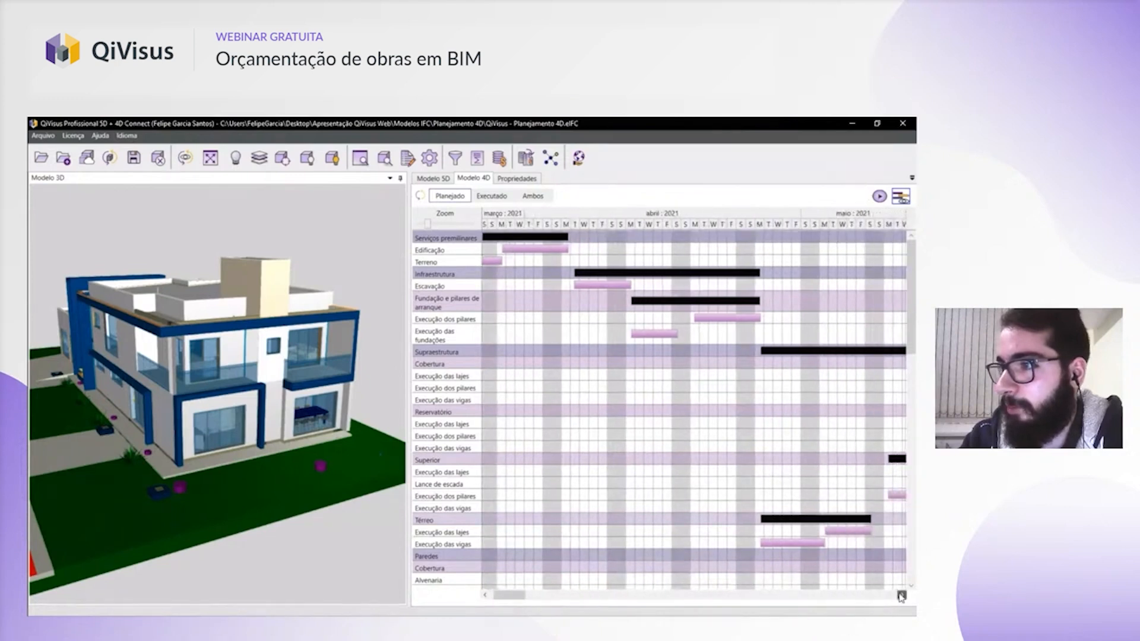
{"action": "left_click", "coordinate": [902, 597]}
{"action": "left_click", "coordinate": [621, 301]}
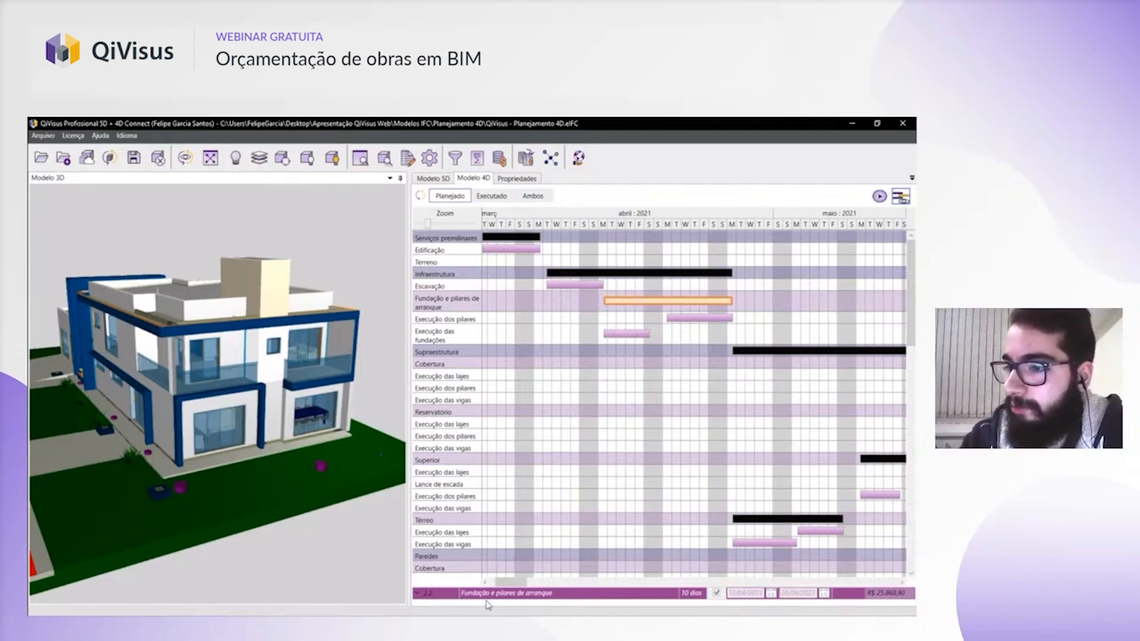
{"action": "left_click", "coordinate": [637, 335]}
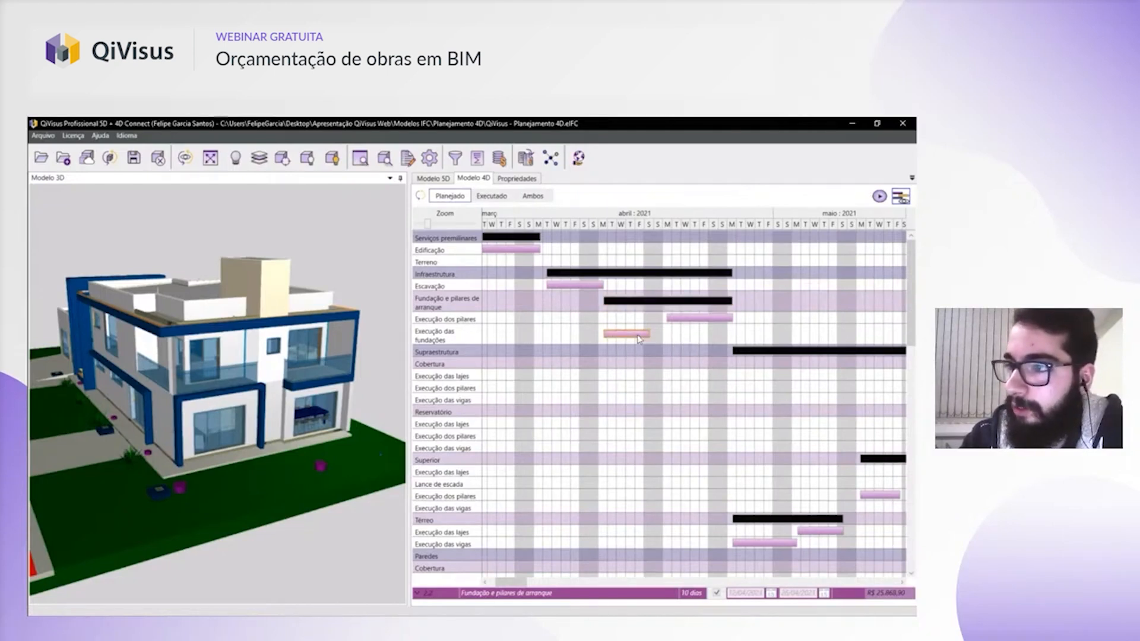
{"action": "left_click", "coordinate": [686, 594]}
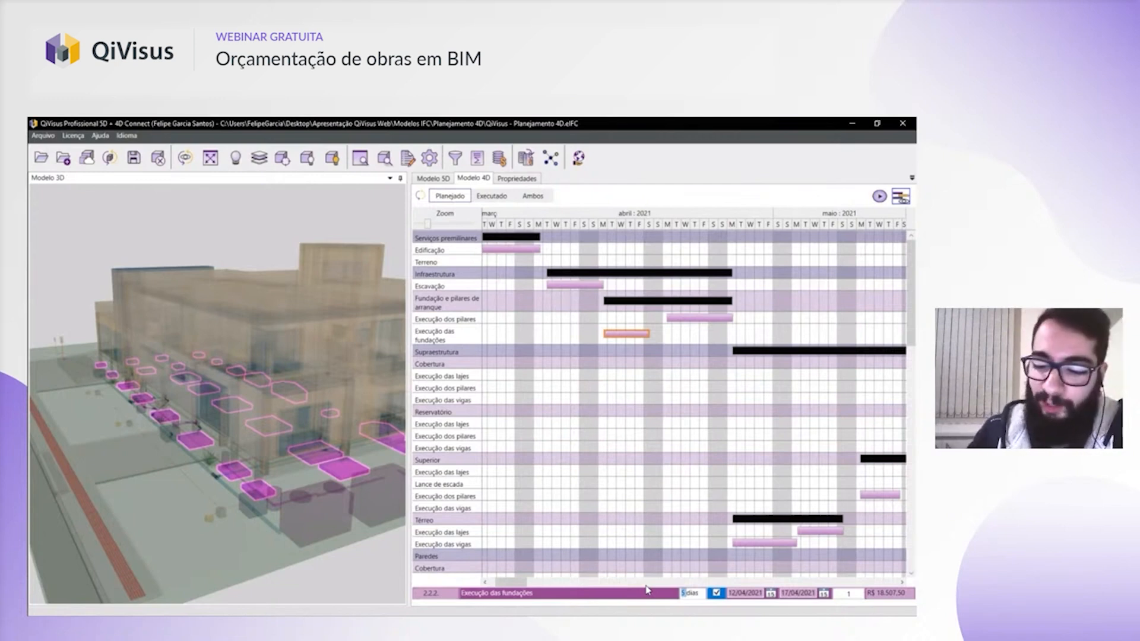
{"action": "type", "text": "10"}
{"action": "key", "text": "Return"}
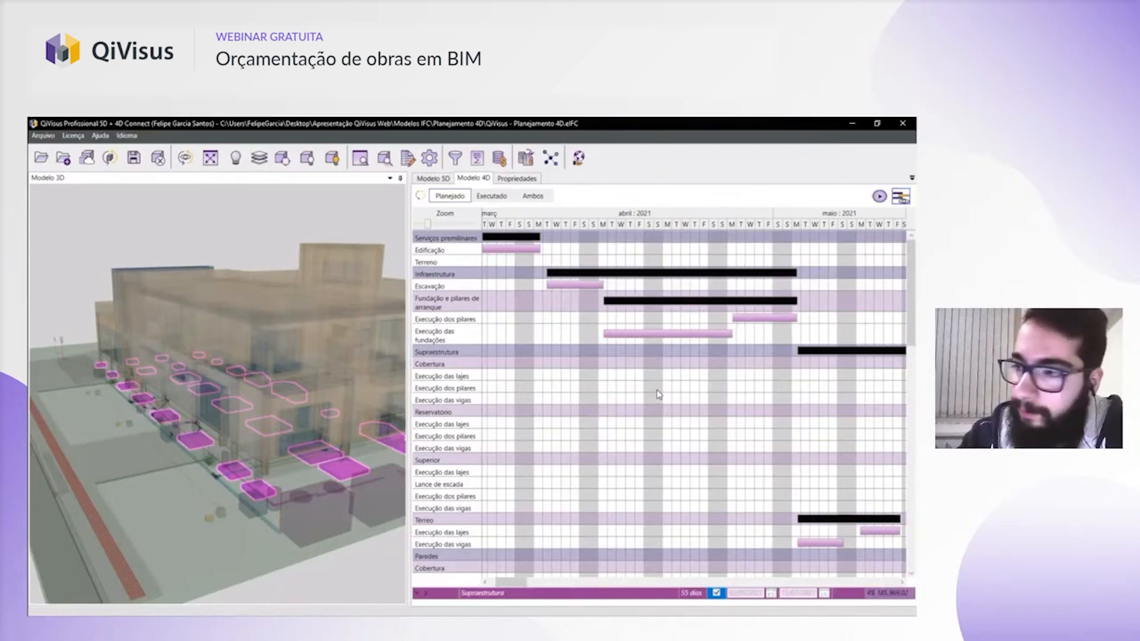
- Set the duration of Execução dos pilares under Fundação e pilares de arranque to 3 days
{"action": "left_click", "coordinate": [760, 320]}
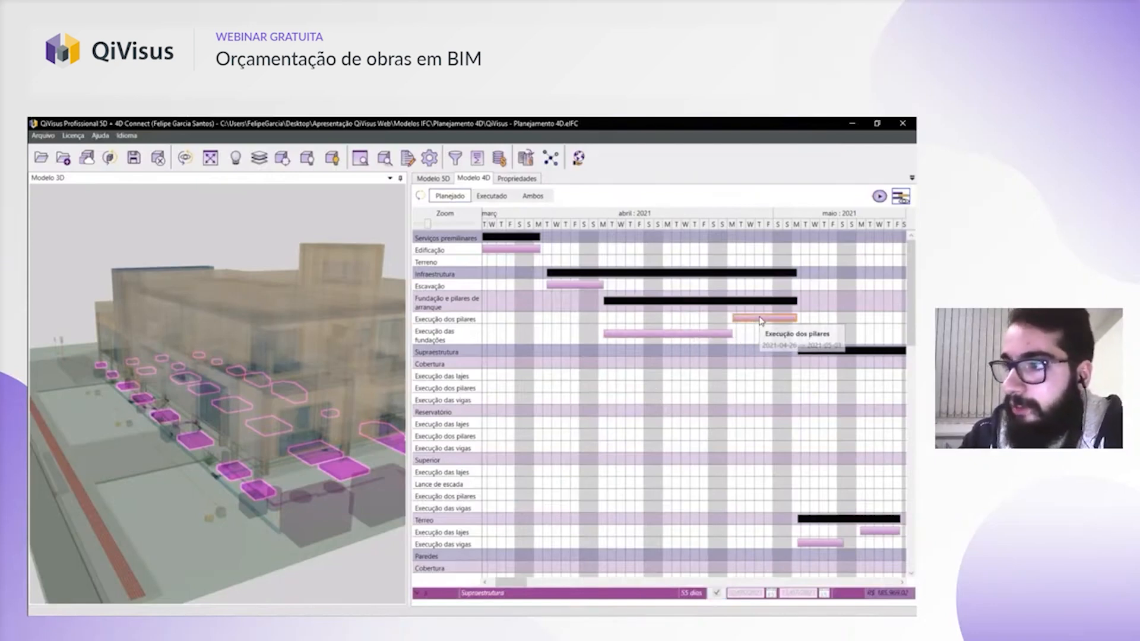
{"action": "left_click", "coordinate": [689, 595]}
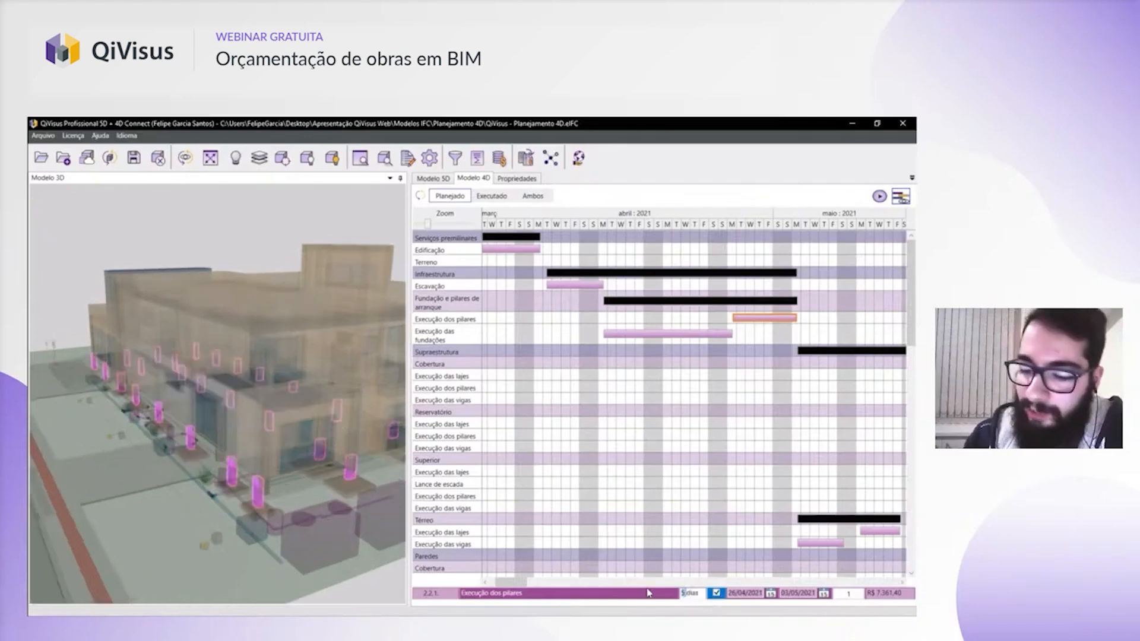
{"action": "type", "text": "3"}
{"action": "key", "text": "Return"}
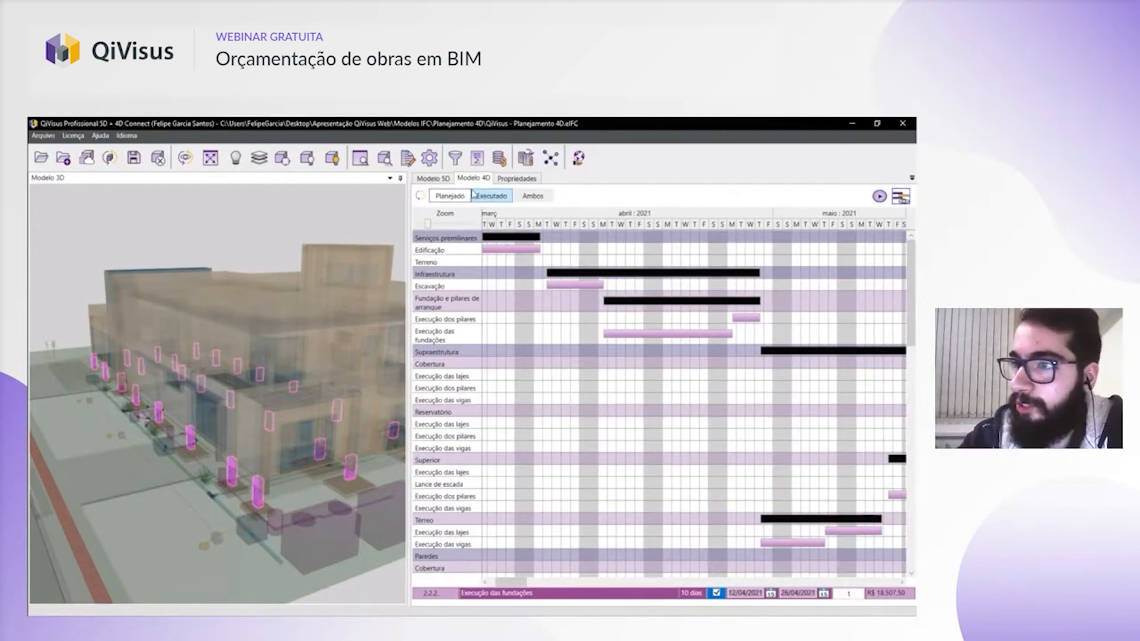
- Inspect the highlighted foundation columns in 3D and try to switch the Gantt chart back to the activity list
{"action": "left_click_drag", "start_coordinate": [327, 369], "coordinate": [224, 370]}
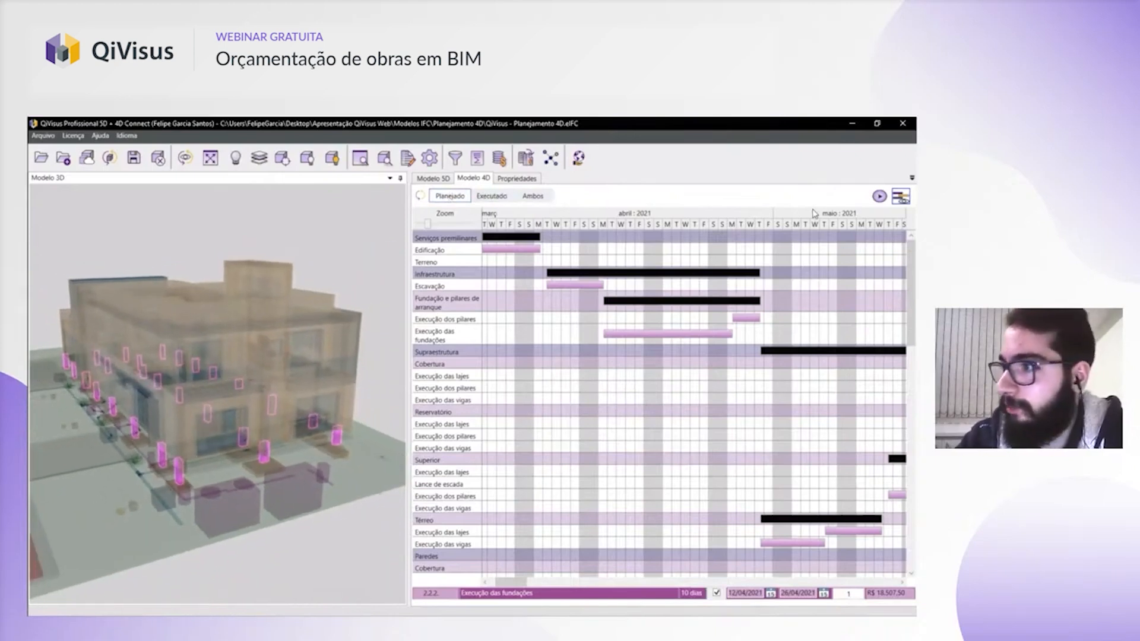
{"action": "left_click", "coordinate": [906, 199]}
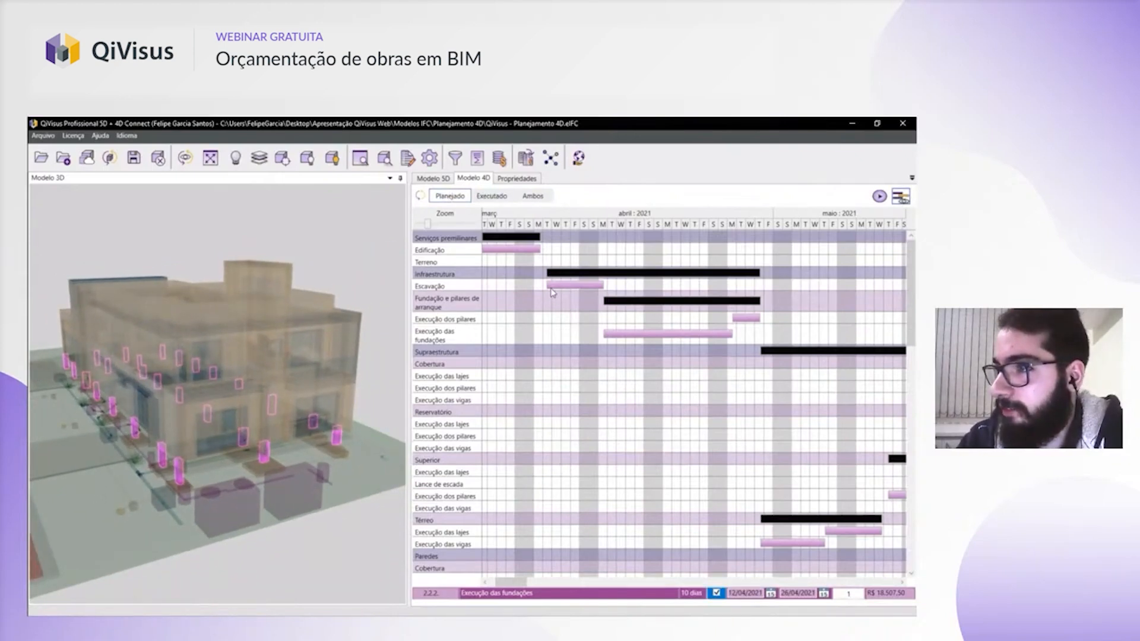
{"action": "left_click", "coordinate": [907, 199]}
{"action": "left_click", "coordinate": [907, 199]}
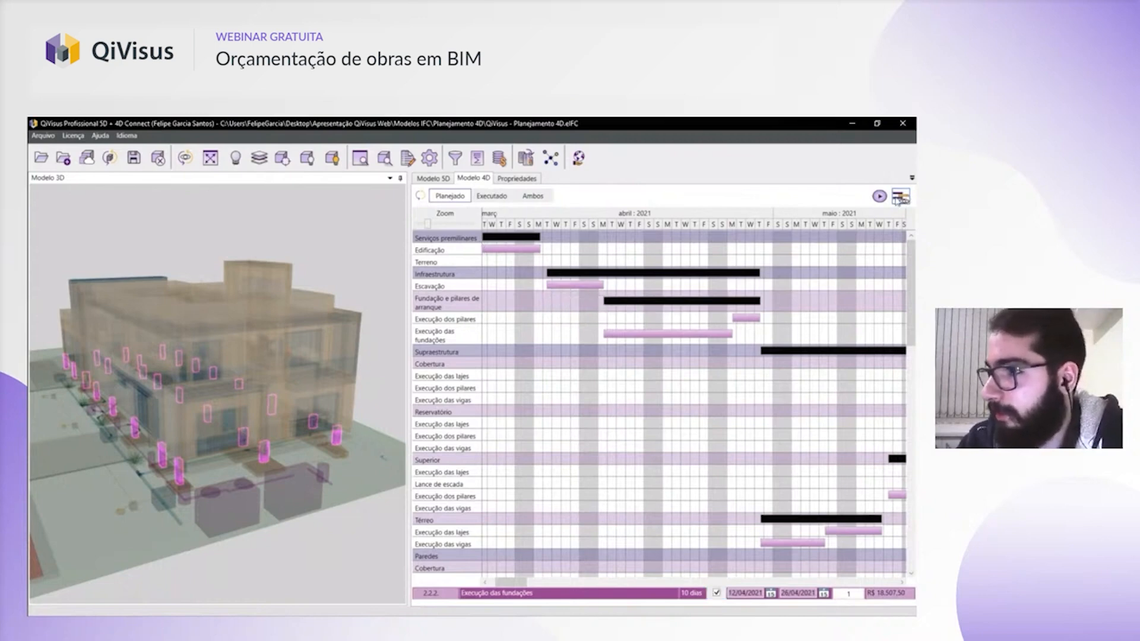
- Switch to the executed schedule and set the completion of Execução das fundações under Fundação e pilares de arranque to 100%
{"action": "left_click", "coordinate": [499, 203]}
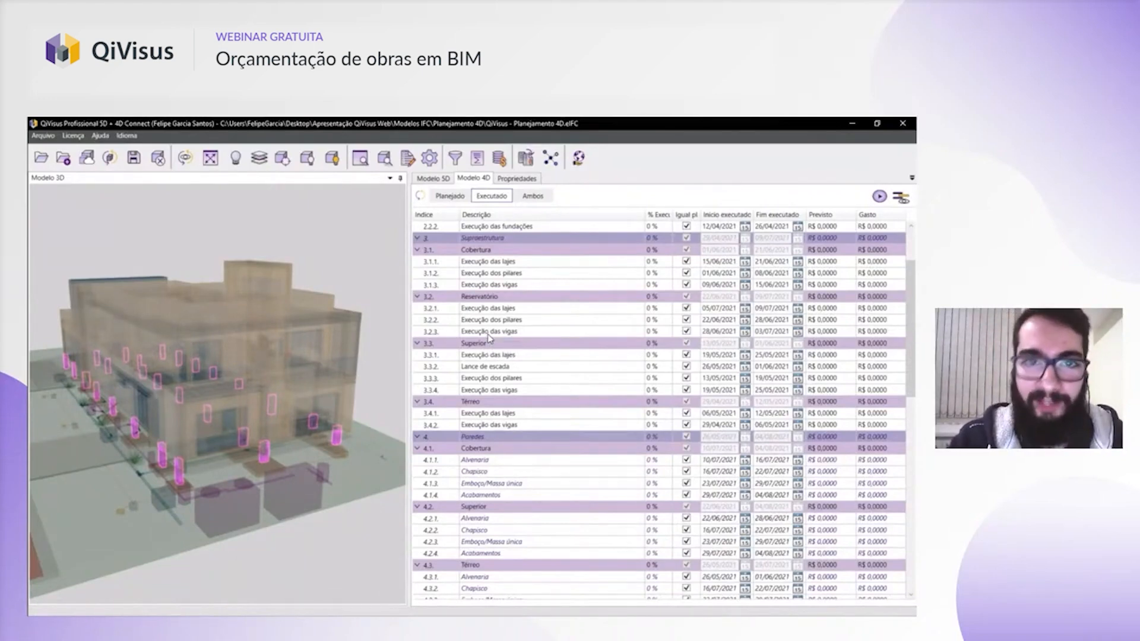
{"action": "scroll", "coordinate": [694, 345], "scroll_direction": "up", "scroll_amount": 3}
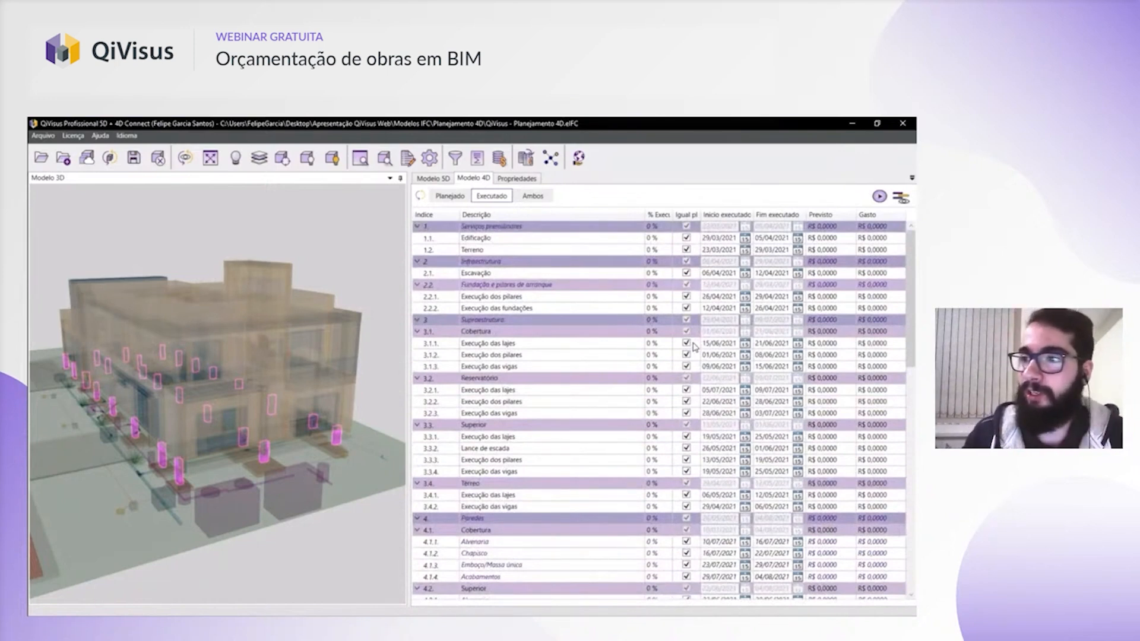
{"action": "left_click", "coordinate": [343, 247]}
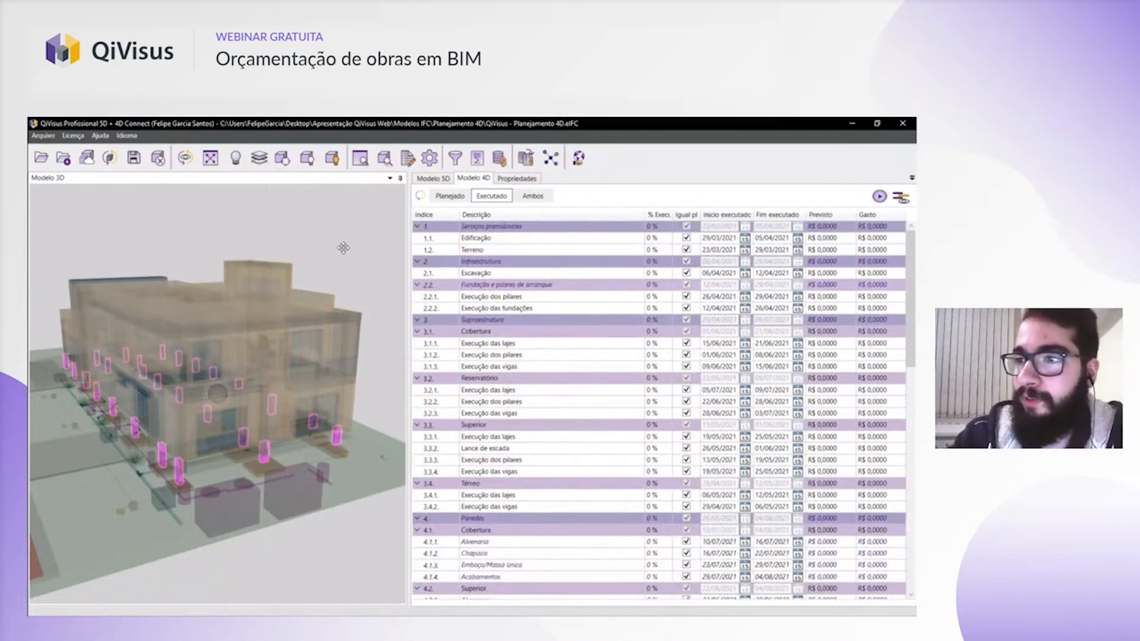
{"action": "left_click", "coordinate": [651, 308]}
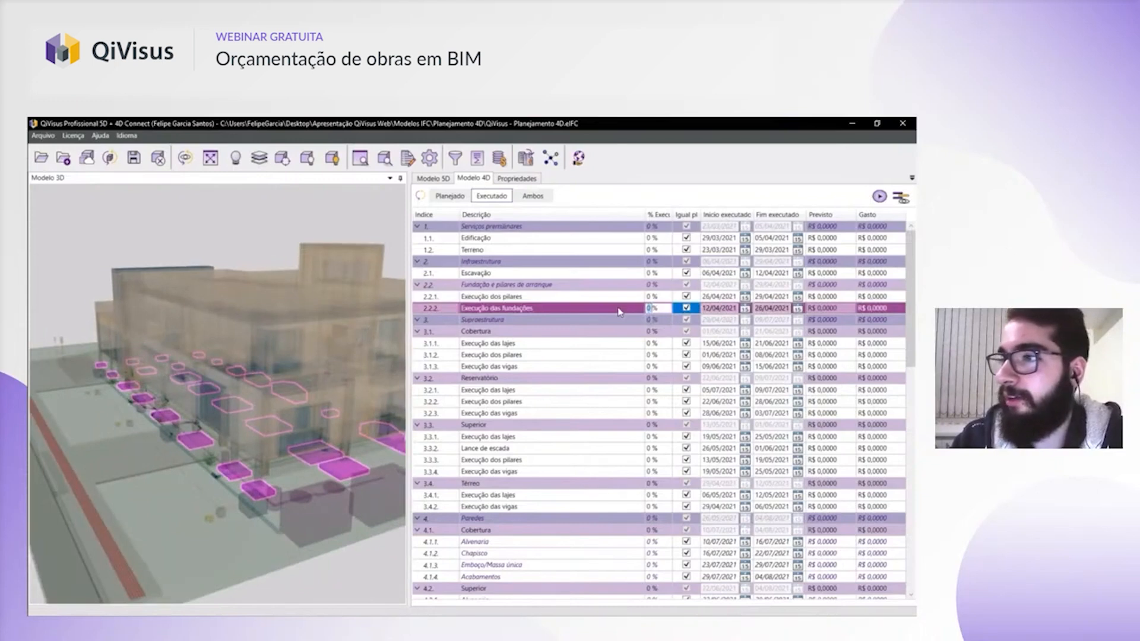
{"action": "type", "text": "100"}
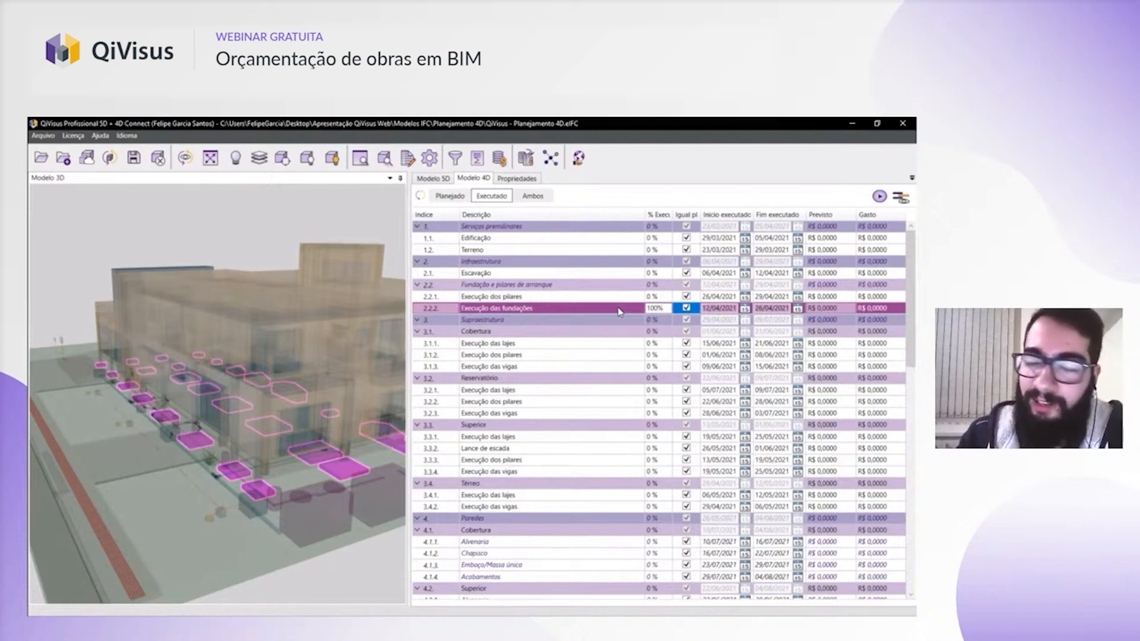
{"action": "key", "text": "Return"}
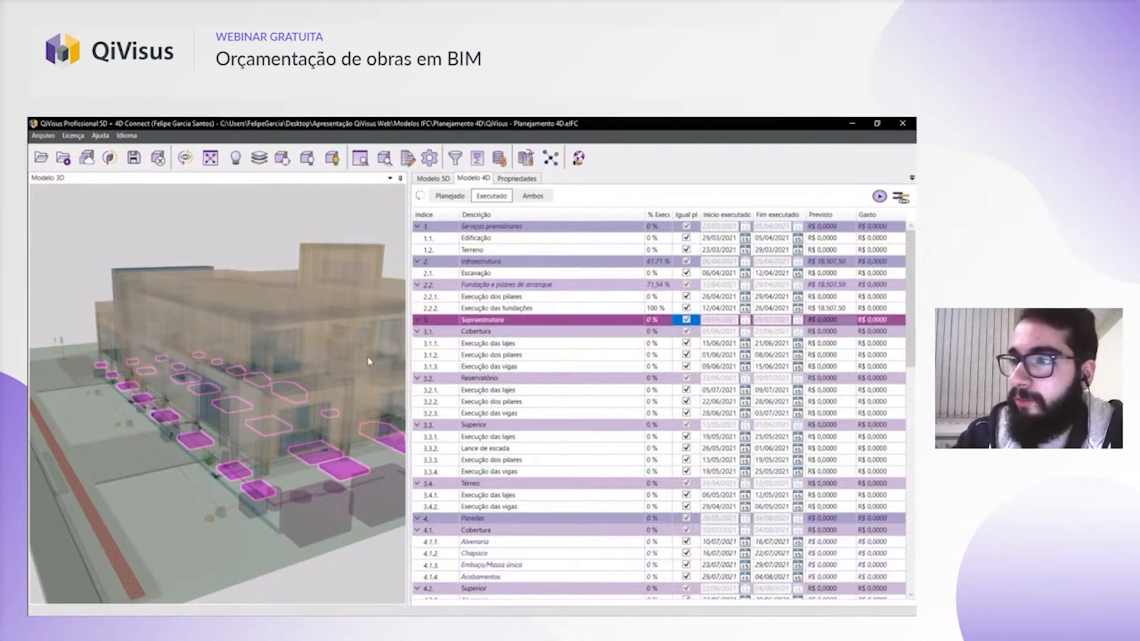
- Inspect the foundations of Execução das fundações highlighted in the 3D model, and clear the selection
{"action": "left_click", "coordinate": [651, 309]}
{"action": "middle_click_drag", "start_coordinate": [290, 341], "coordinate": [216, 355]}
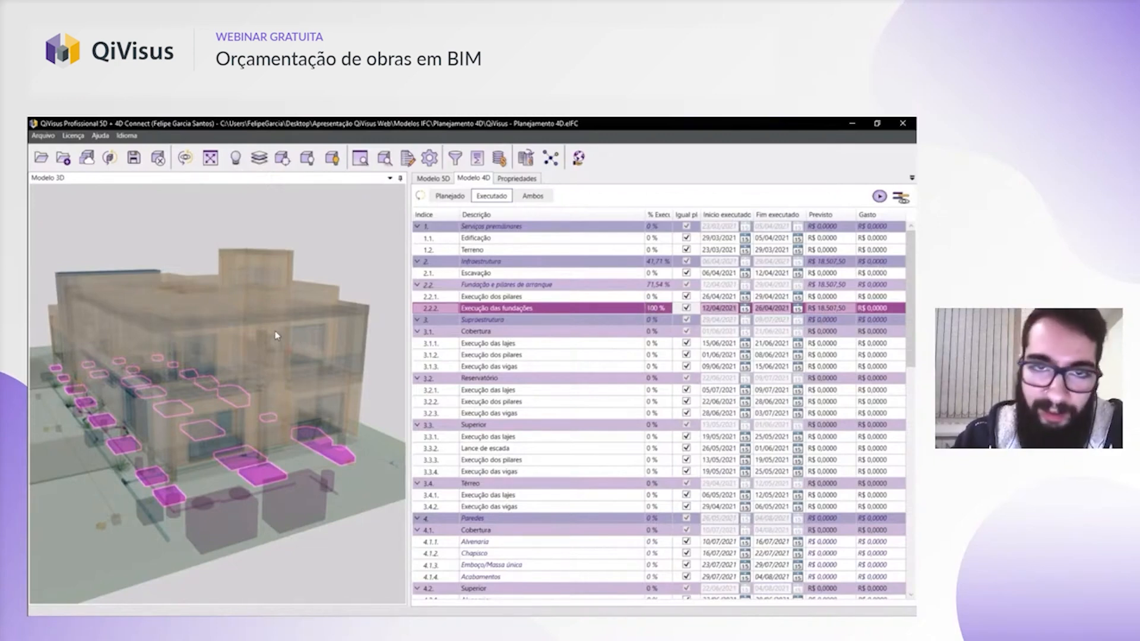
{"action": "scroll", "coordinate": [287, 342], "scroll_direction": "down", "scroll_amount": 1}
{"action": "left_click", "coordinate": [344, 269]}
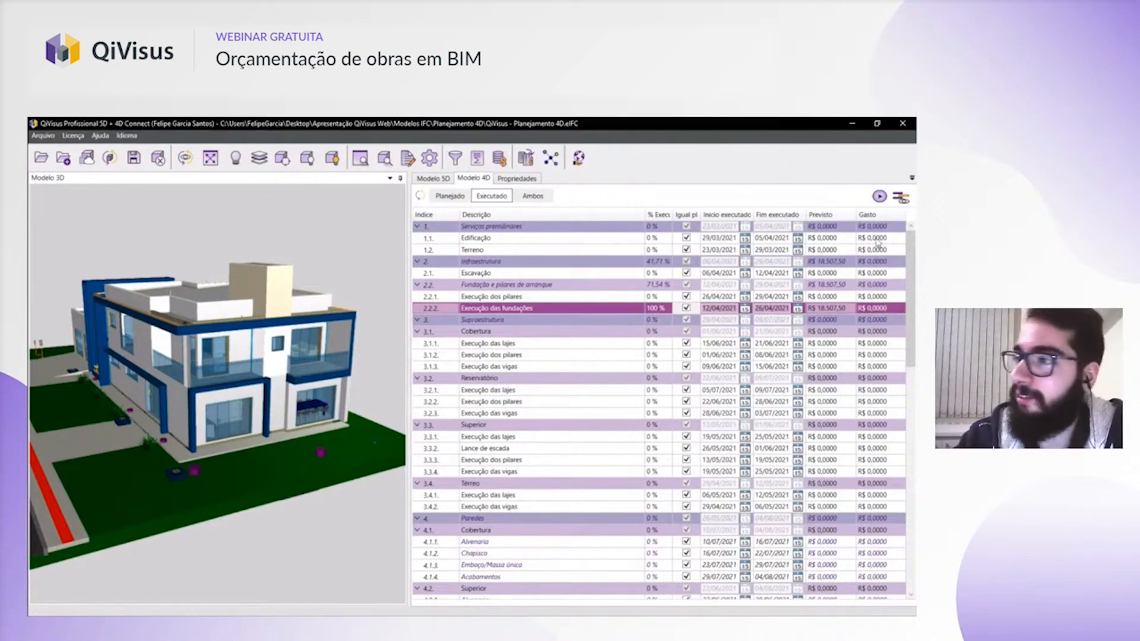
- Show the executed schedule as a Gantt chart and check the progress of Fundação e pilares de arranque and Execução das fundações
{"action": "left_click", "coordinate": [899, 198]}
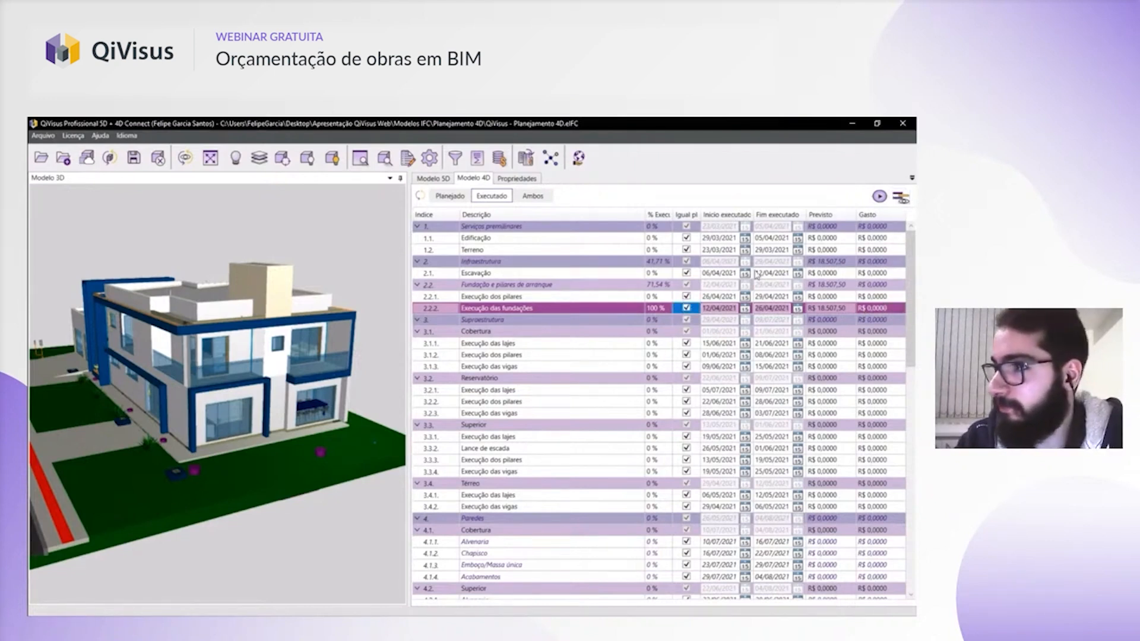
{"action": "left_click", "coordinate": [900, 199]}
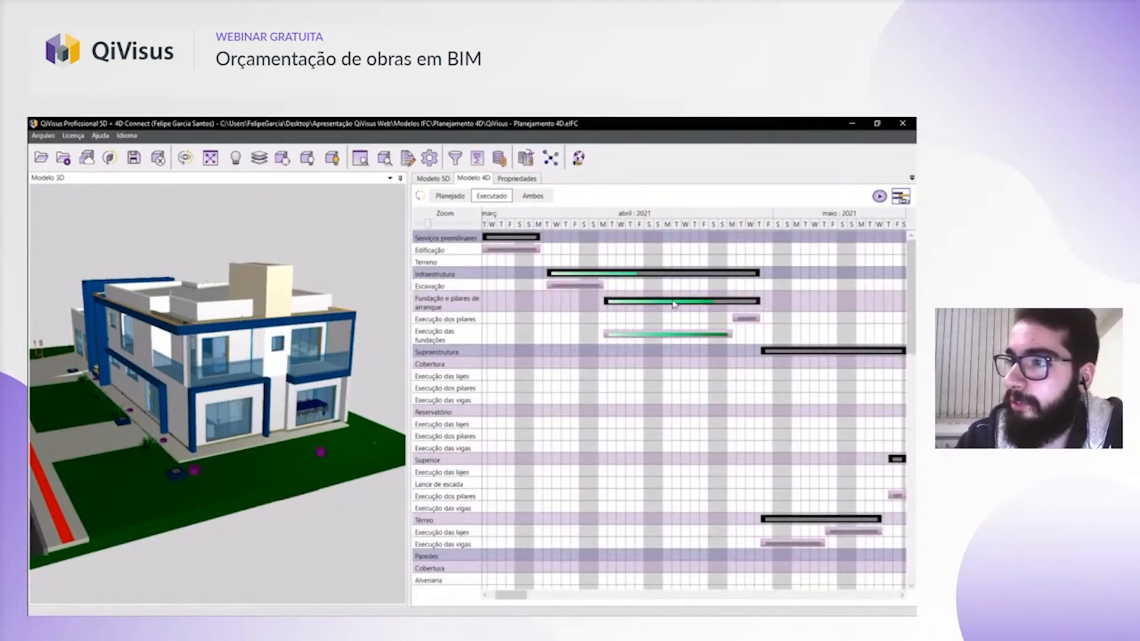
{"action": "mouse_move", "coordinate": [674, 305]}
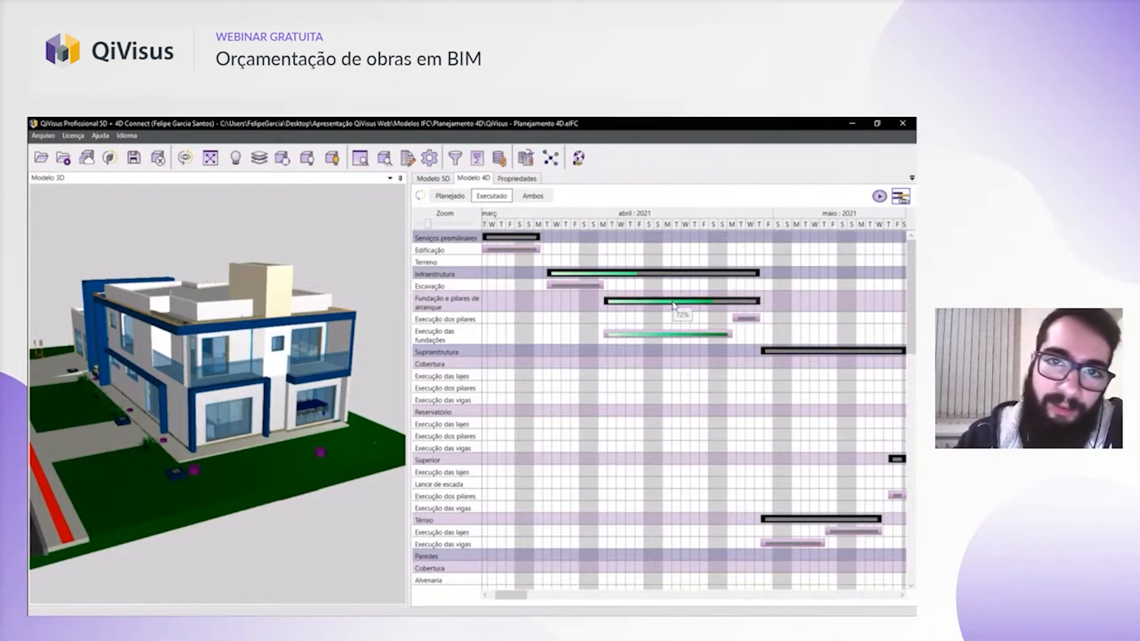
{"action": "mouse_move", "coordinate": [671, 338]}
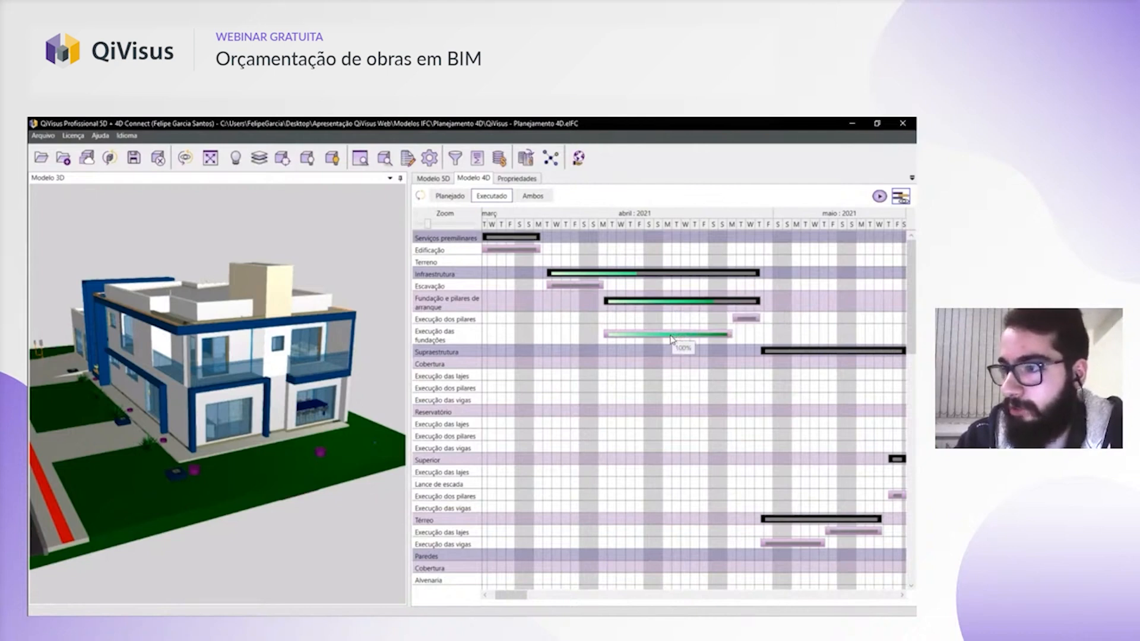
- Set the completion of Execução dos pilares under Fundação e pilares de arranque to 50% from the Gantt chart
{"action": "left_click", "coordinate": [753, 319]}
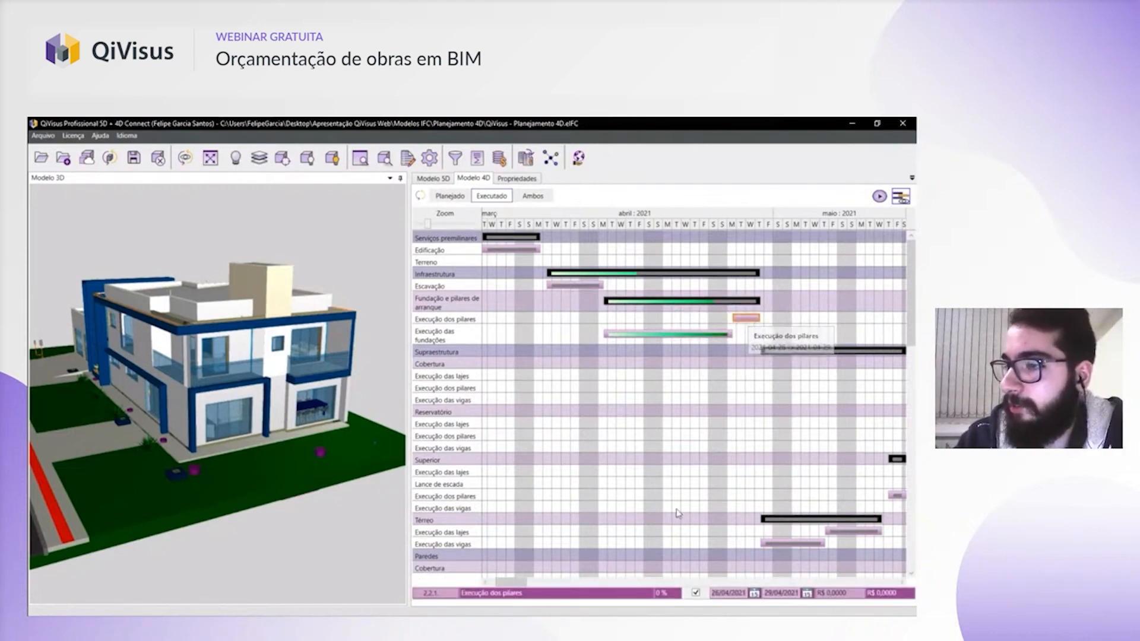
{"action": "left_click", "coordinate": [663, 595]}
{"action": "left_click", "coordinate": [663, 594]}
{"action": "left_click_drag", "start_coordinate": [661, 593], "coordinate": [643, 595]}
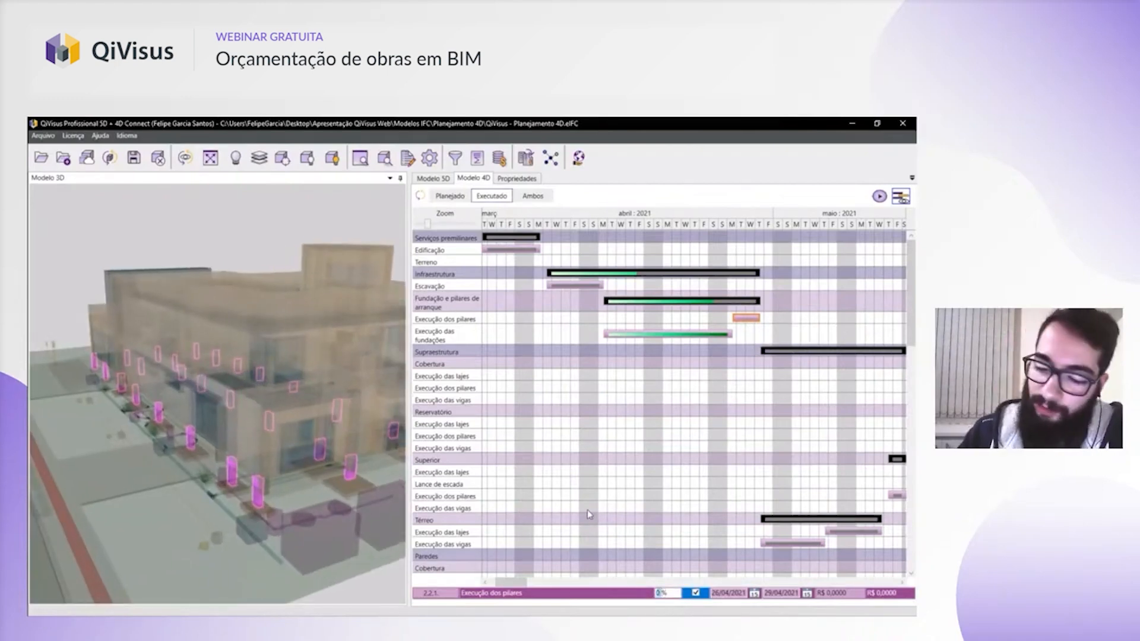
{"action": "type", "text": "50"}
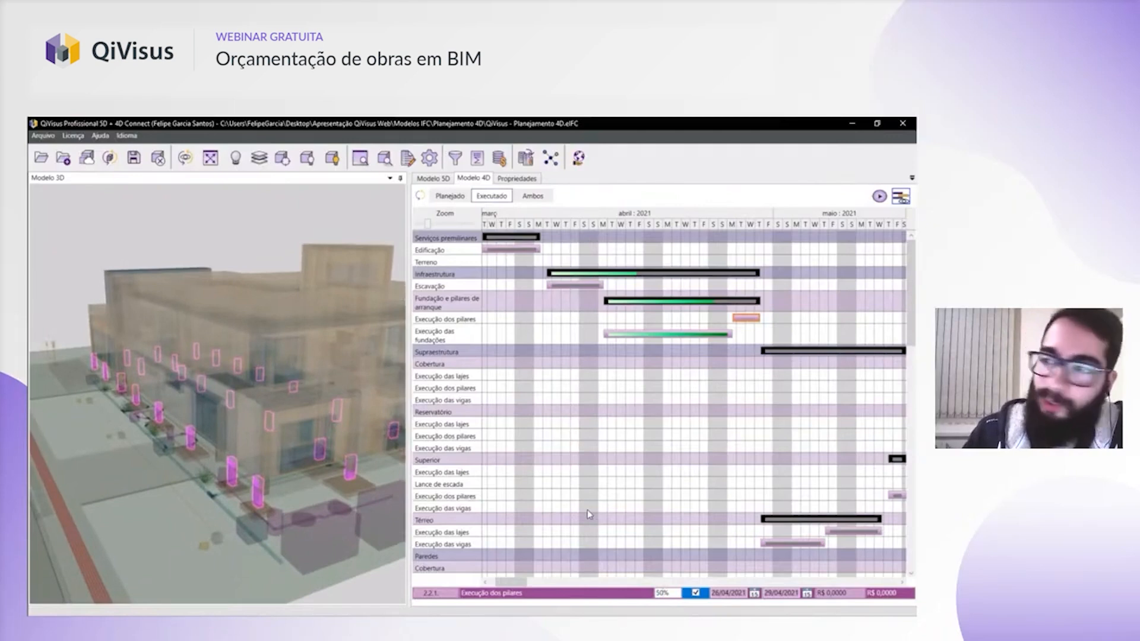
{"action": "key", "text": "Return"}
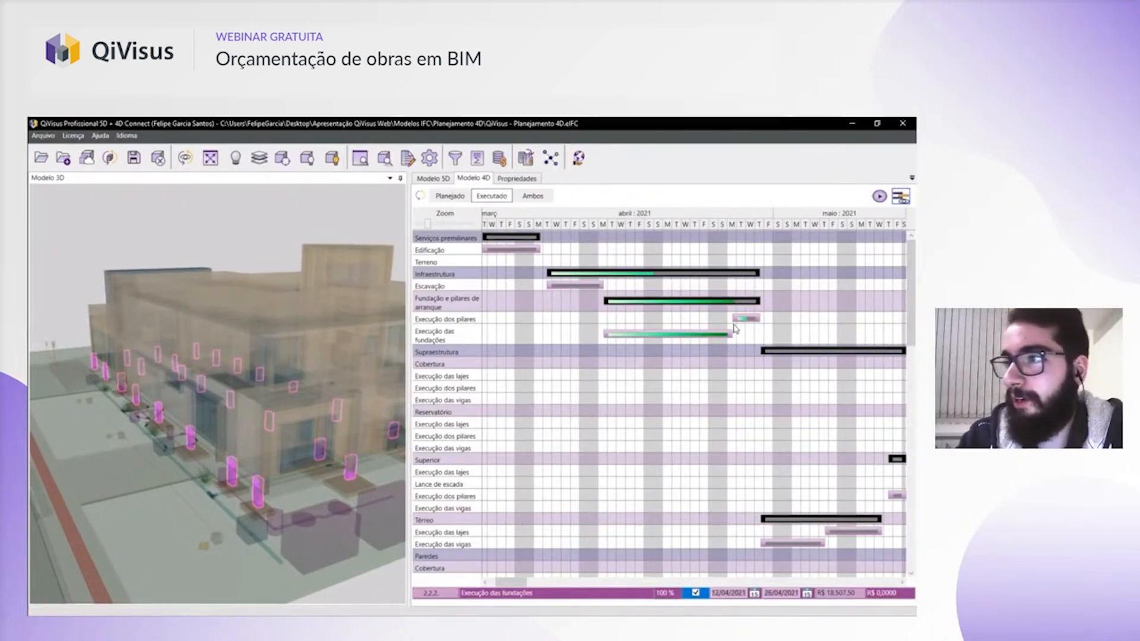
{"action": "mouse_move", "coordinate": [744, 319]}
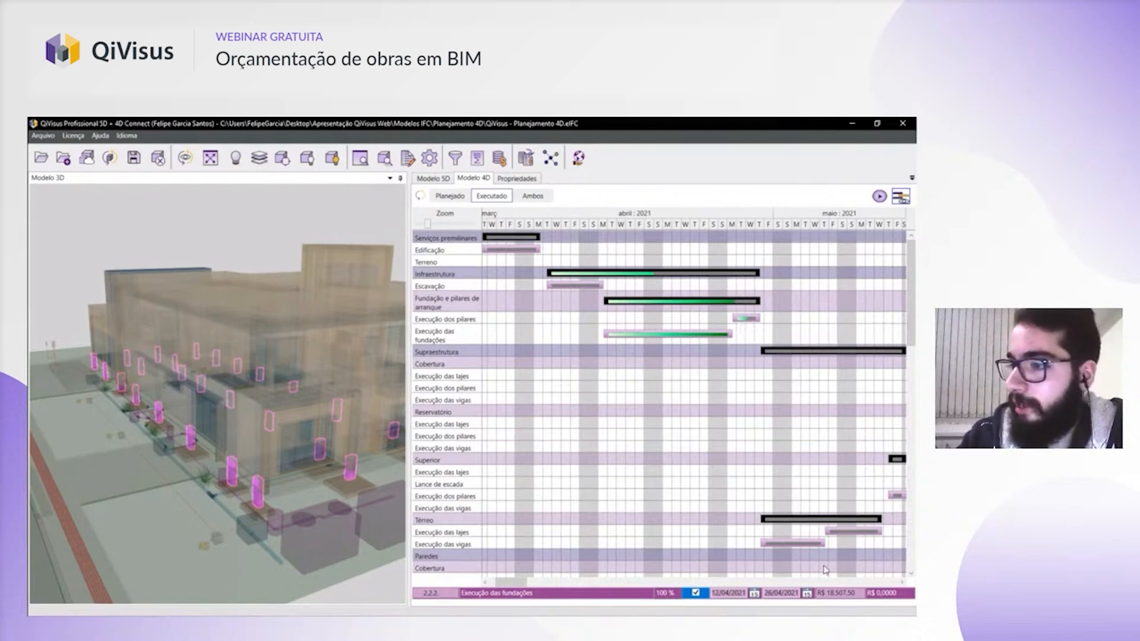
- Set the completion of Execução dos pilares under Fundação e pilares de arranque to 100% and check its expected cost
{"action": "left_click", "coordinate": [752, 321]}
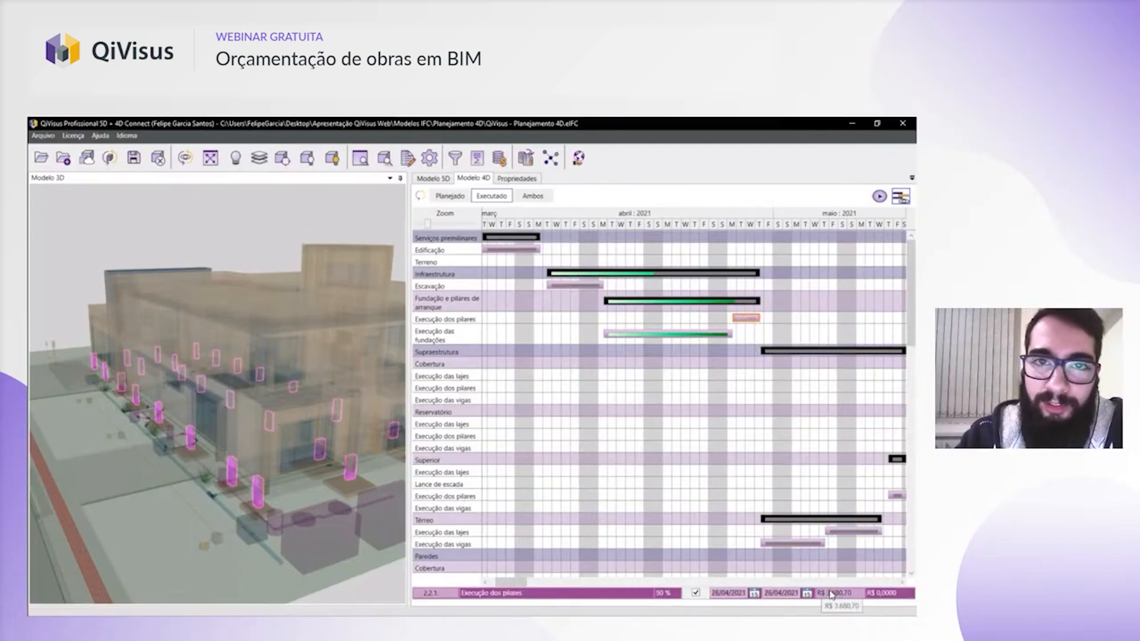
{"action": "left_click", "coordinate": [664, 594]}
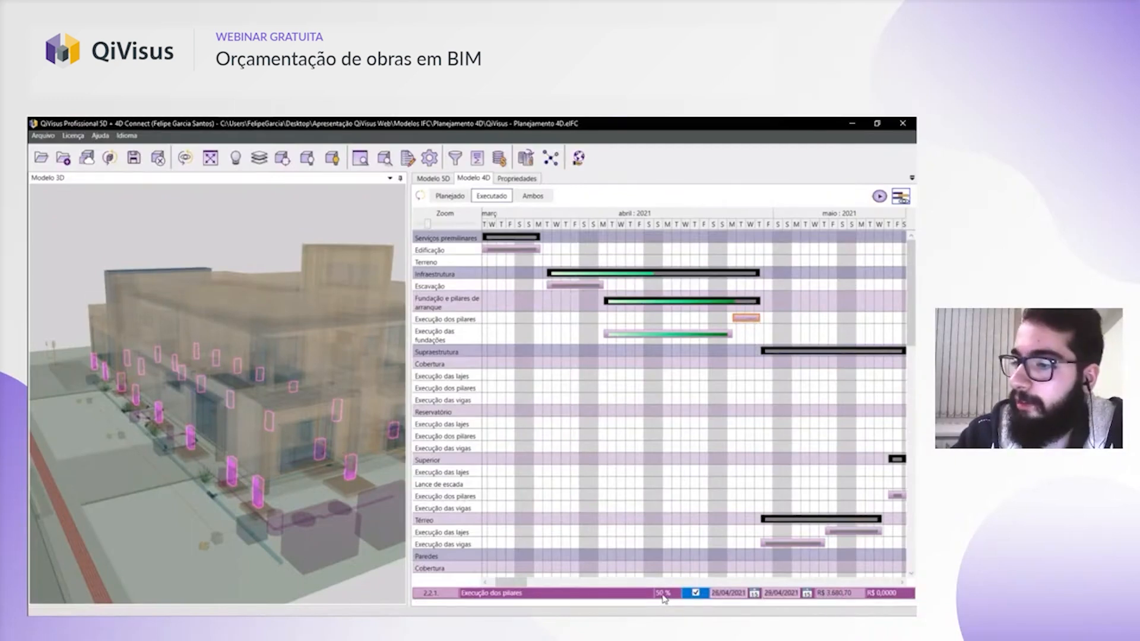
{"action": "left_click", "coordinate": [664, 592]}
{"action": "left_click_drag", "start_coordinate": [665, 592], "coordinate": [595, 571]}
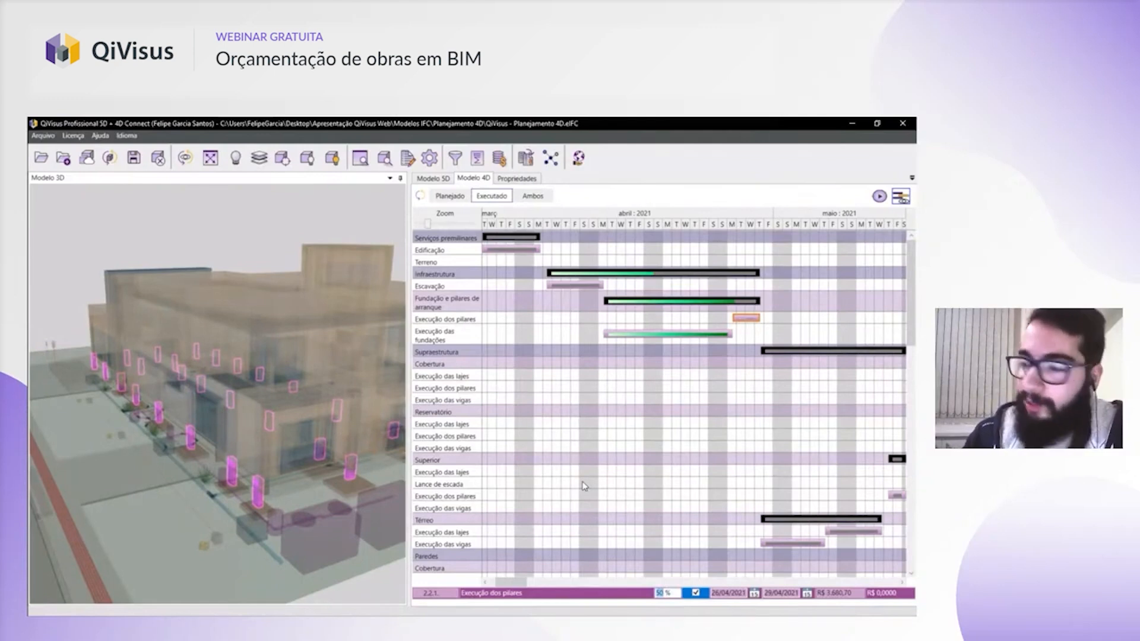
{"action": "type", "text": "100"}
{"action": "key", "text": "Return"}
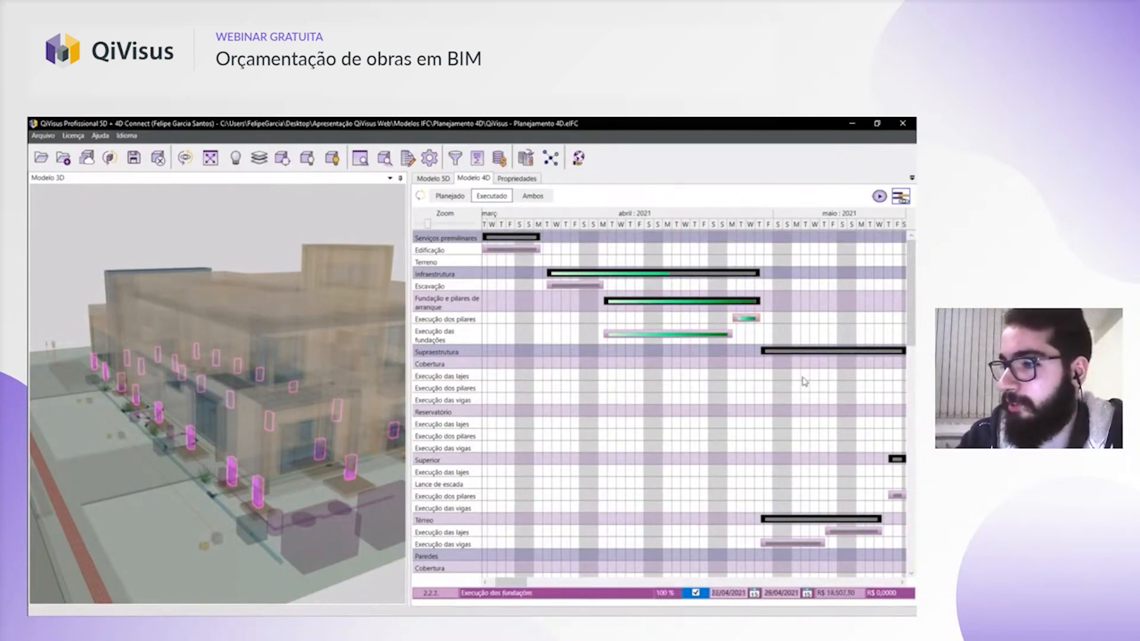
{"action": "left_click", "coordinate": [746, 318]}
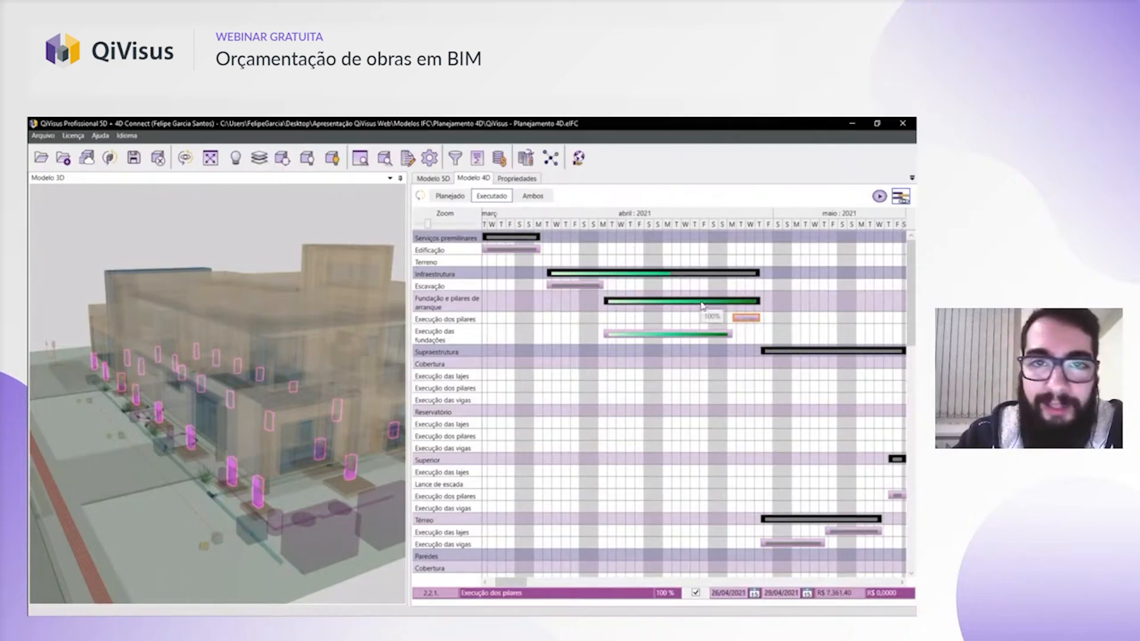
- Return from the Gantt chart to the activity list and show the planned and executed dates together
{"action": "left_click", "coordinate": [902, 197]}
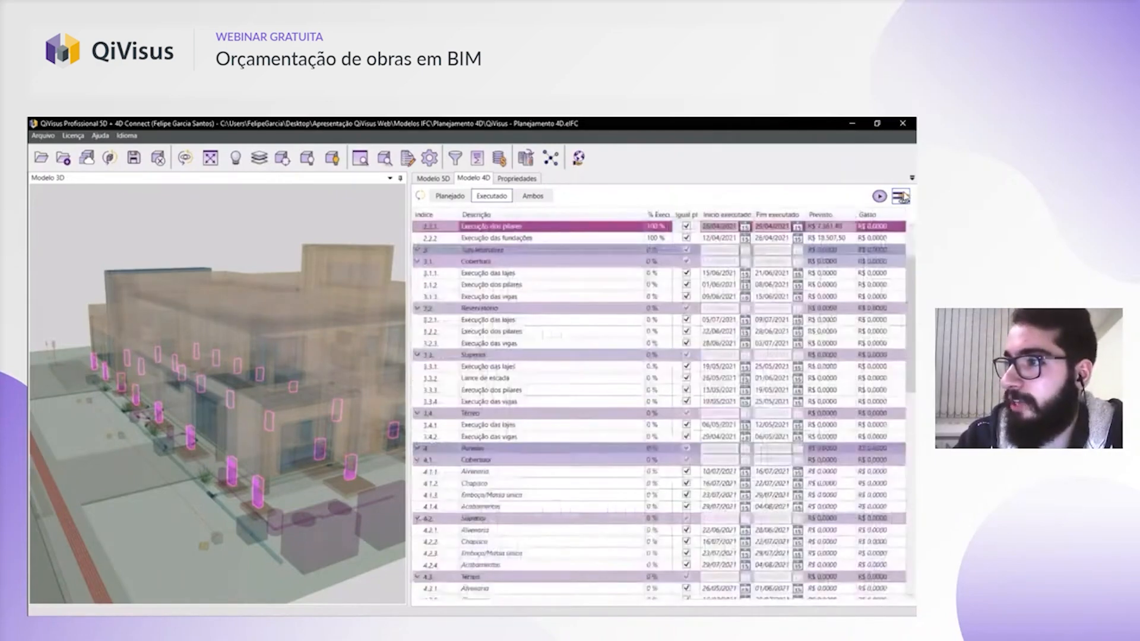
{"action": "left_click_drag", "start_coordinate": [313, 332], "coordinate": [358, 259]}
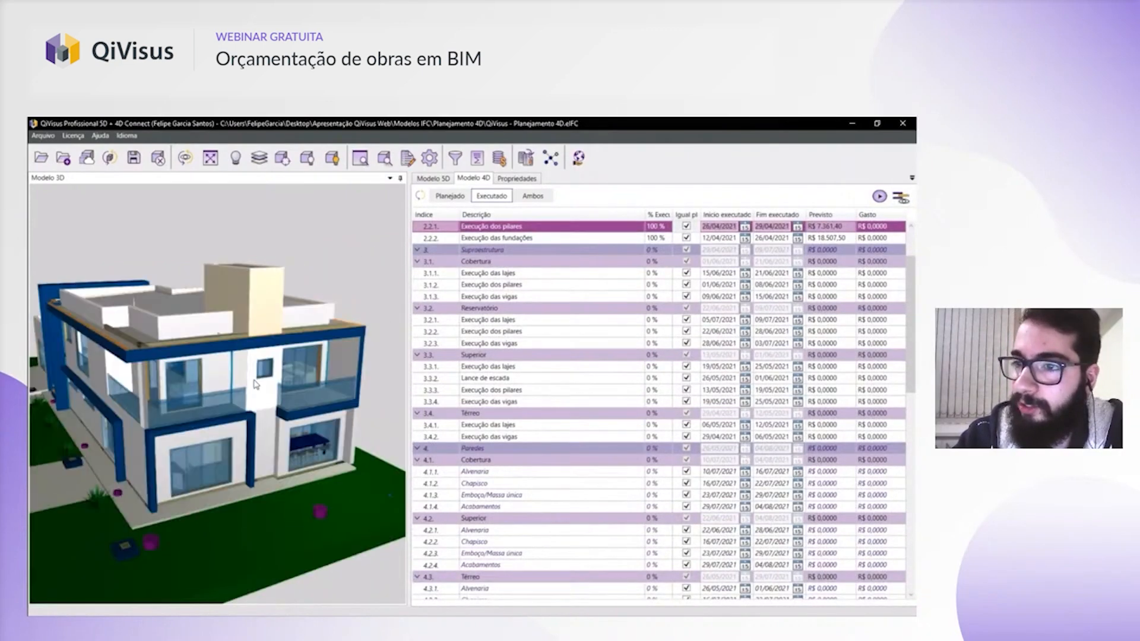
{"action": "scroll", "coordinate": [509, 351], "scroll_direction": "up", "scroll_amount": 2}
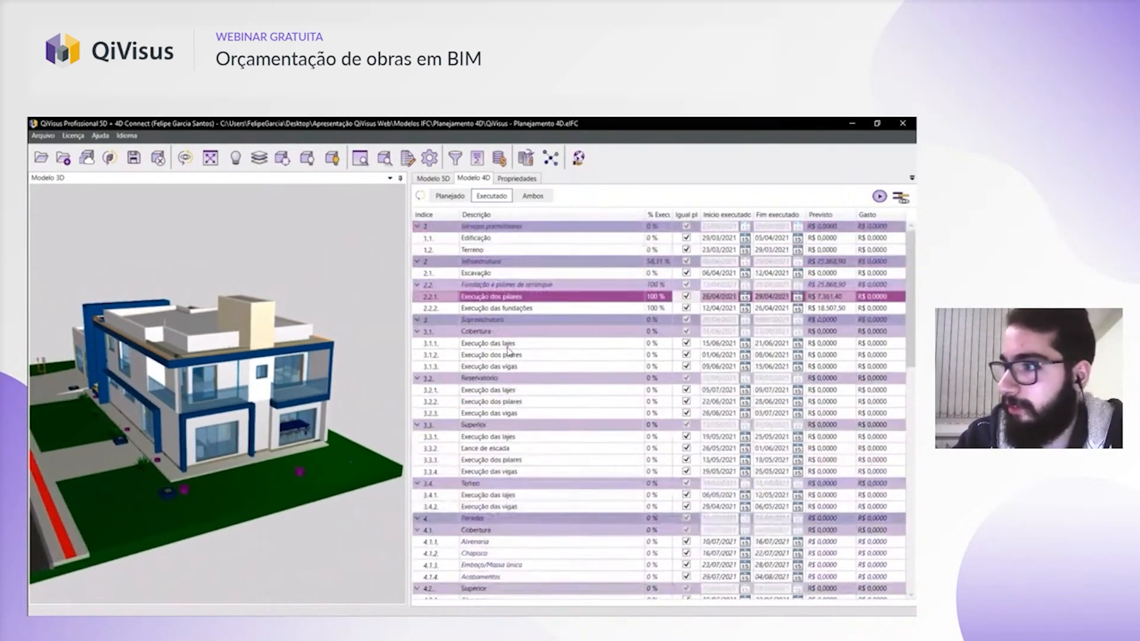
{"action": "left_click", "coordinate": [535, 196]}
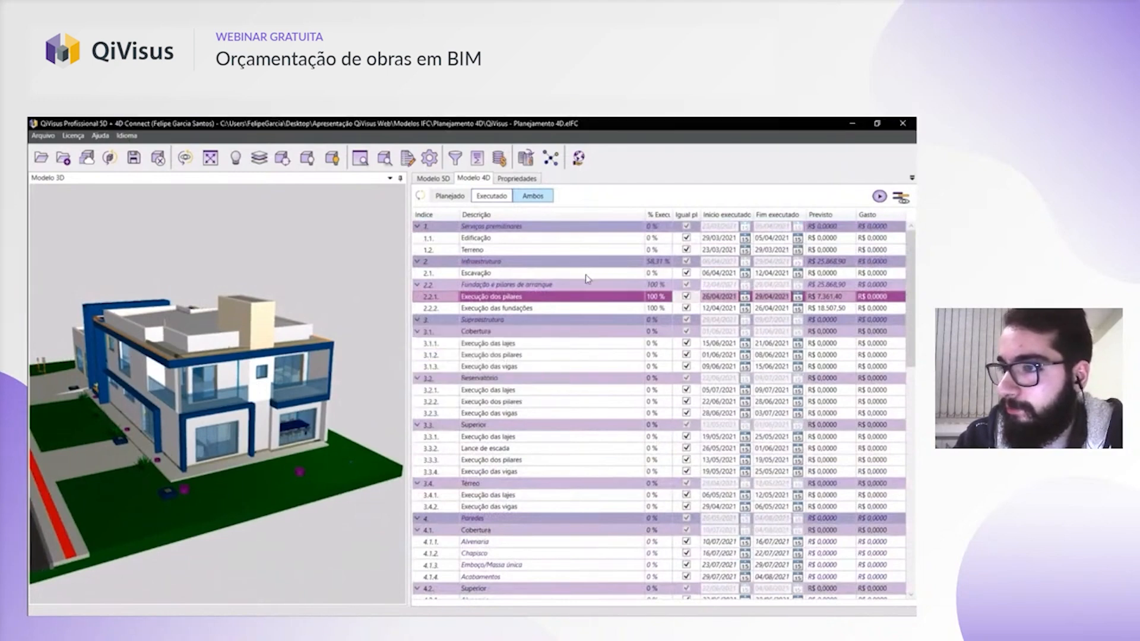
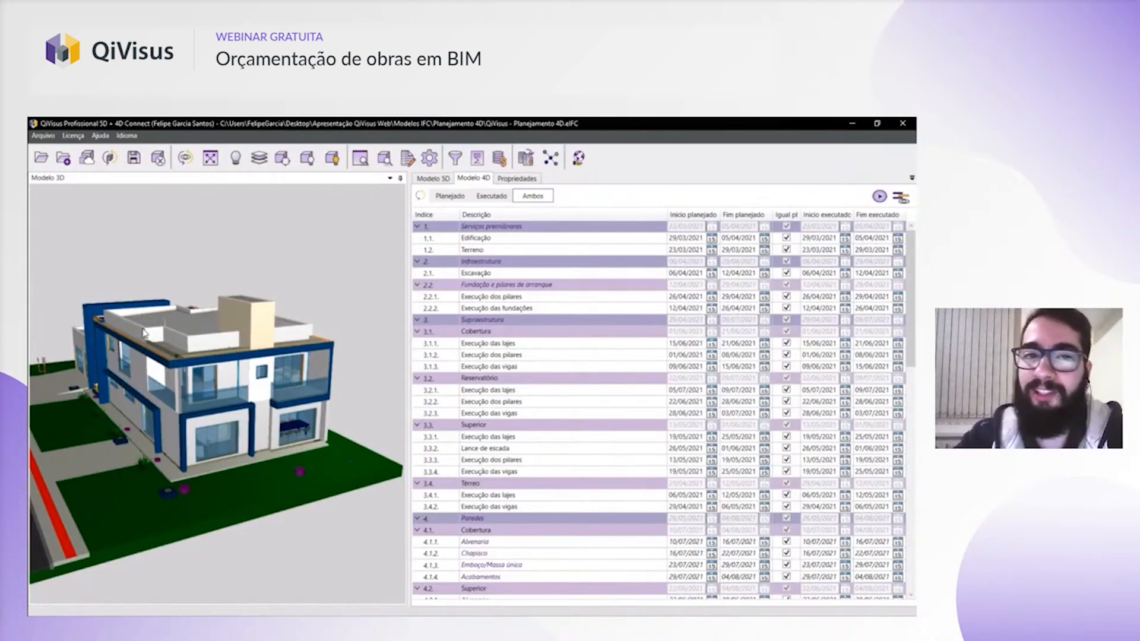
{"action": "scroll", "coordinate": [205, 332], "scroll_direction": "down", "scroll_amount": 2}
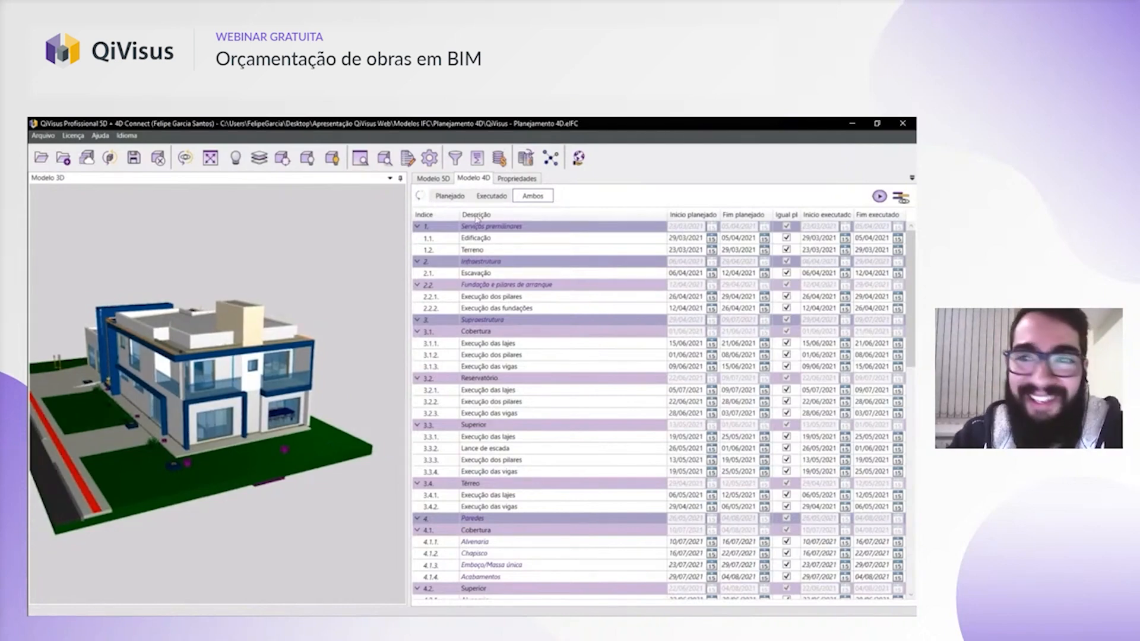
- Switch to the planned schedule and play its 4D construction simulation with a duration of 15 seconds
{"action": "left_click", "coordinate": [459, 200]}
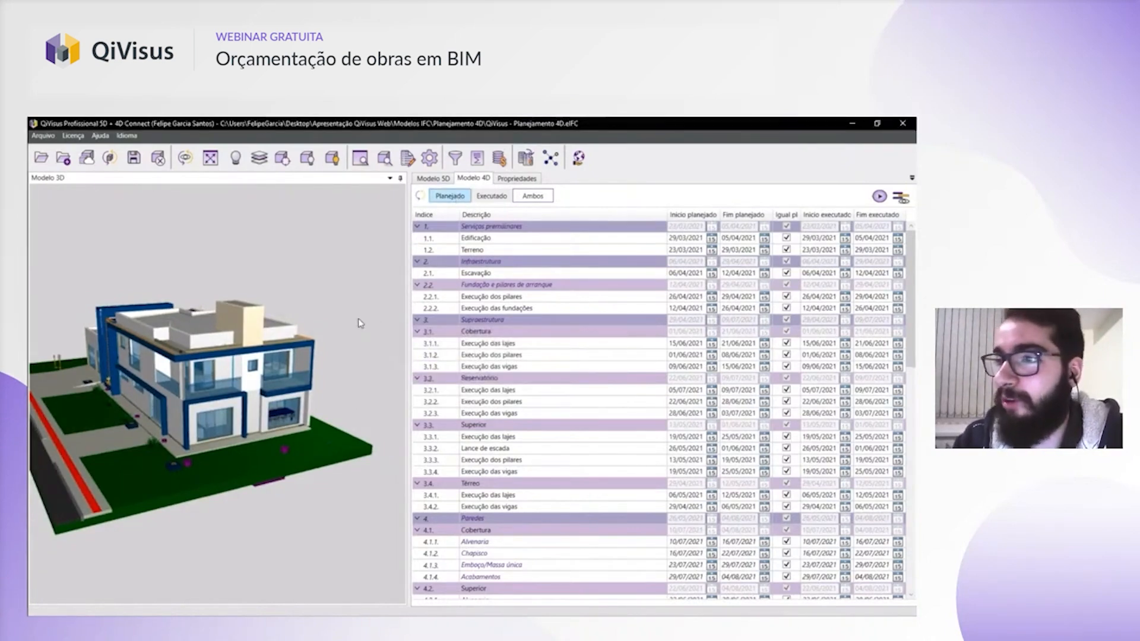
{"action": "scroll", "coordinate": [270, 368], "scroll_direction": "up", "scroll_amount": 1}
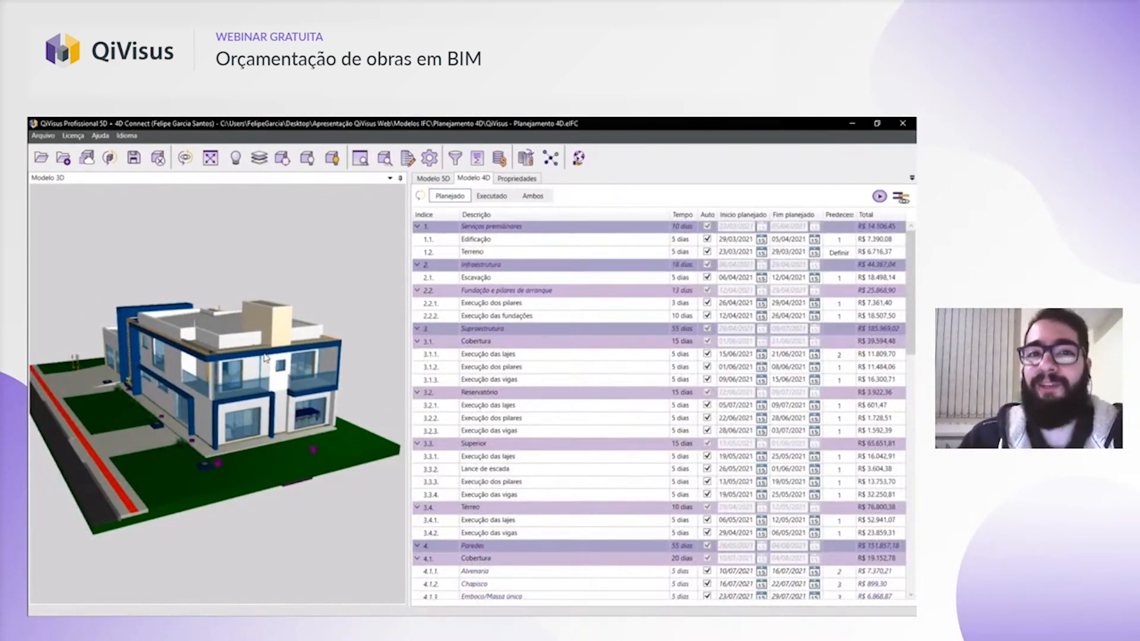
{"action": "scroll", "coordinate": [266, 358], "scroll_direction": "down", "scroll_amount": 1}
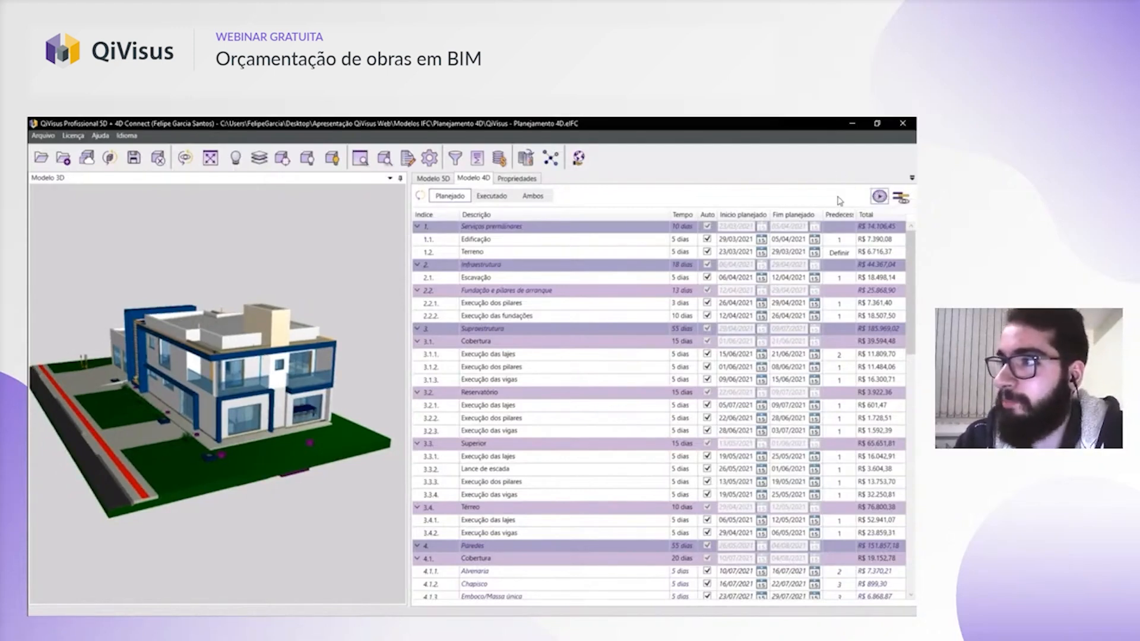
{"action": "left_click", "coordinate": [880, 196]}
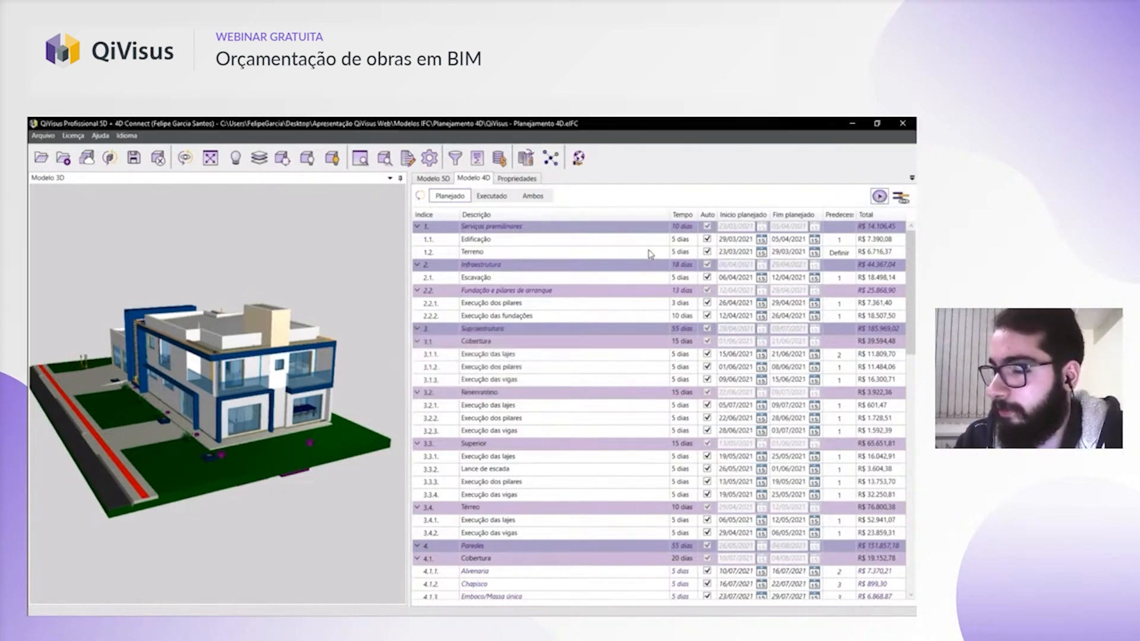
{"action": "left_click_drag", "start_coordinate": [459, 314], "coordinate": [521, 269]}
{"action": "left_click_drag", "start_coordinate": [578, 304], "coordinate": [512, 293]}
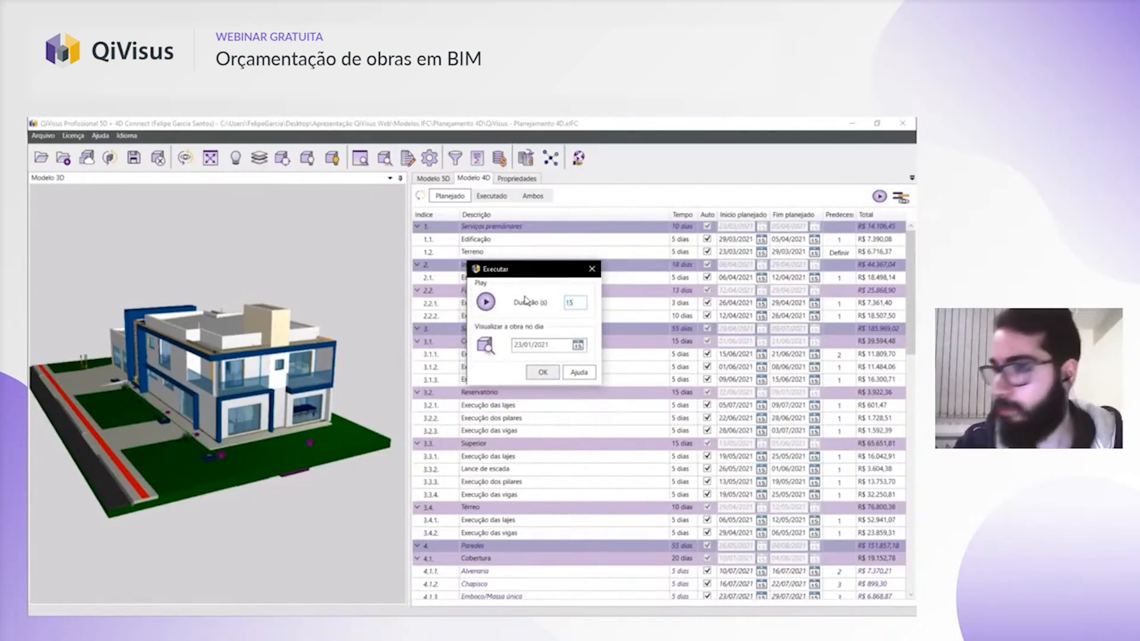
{"action": "left_click", "coordinate": [490, 302]}
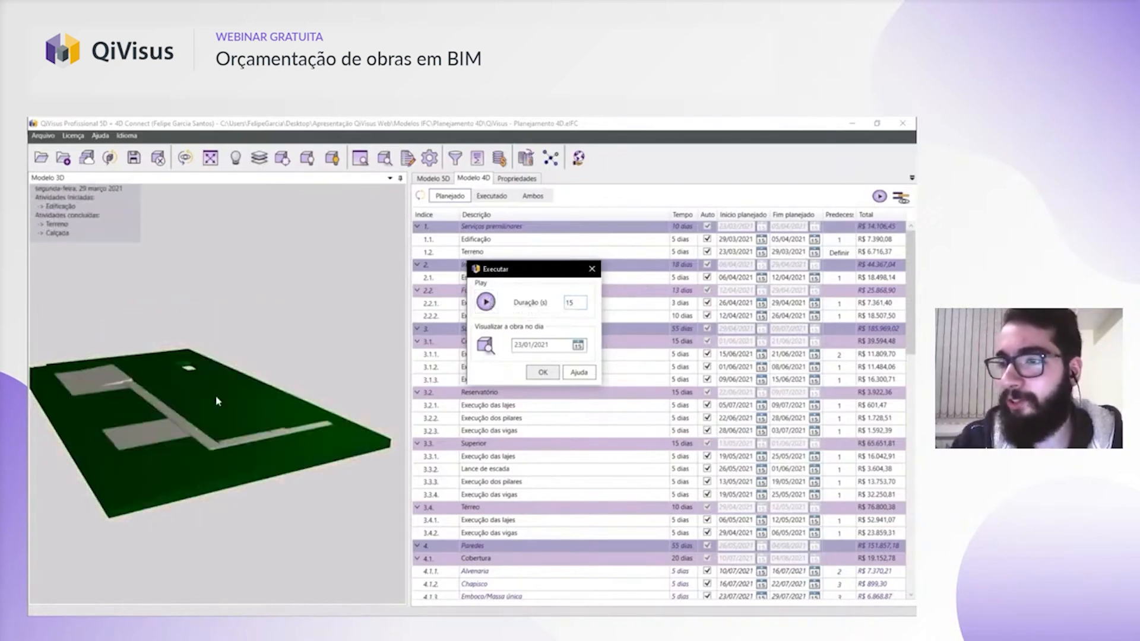
- Widen the 3D model view and follow the building's construction sequence up close while the simulation plays
{"action": "left_click_drag", "start_coordinate": [405, 342], "coordinate": [674, 342]}
{"action": "middle_click_drag", "start_coordinate": [349, 461], "coordinate": [295, 453]}
{"action": "right_click_drag", "start_coordinate": [421, 482], "coordinate": [346, 491]}
{"action": "right_click_drag", "start_coordinate": [278, 451], "coordinate": [364, 466]}
{"action": "scroll", "coordinate": [284, 450], "scroll_direction": "up", "scroll_amount": 5}
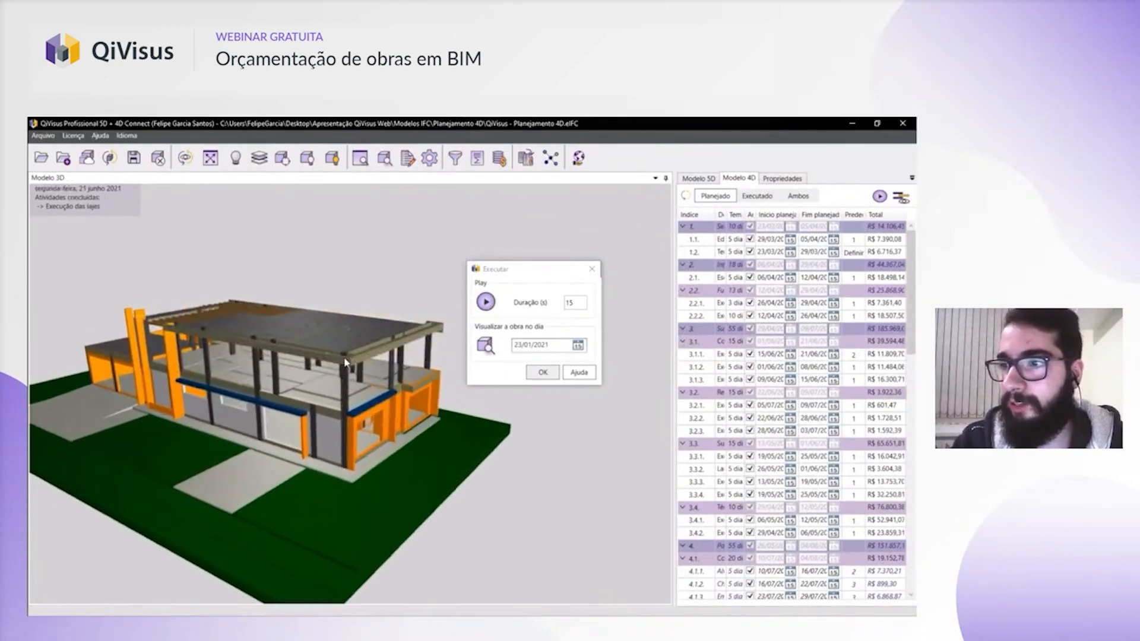
- Move the simulation dialog off the 3D model and follow the remaining construction sequence from another angle
{"action": "left_click", "coordinate": [515, 271]}
{"action": "left_click_drag", "start_coordinate": [515, 271], "coordinate": [726, 227]}
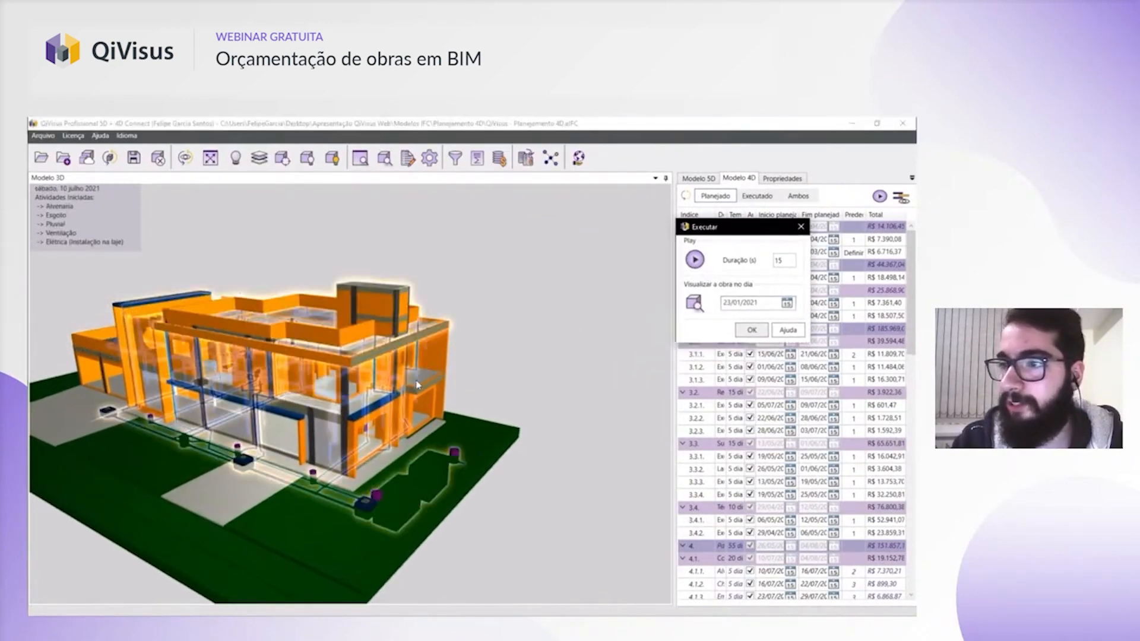
{"action": "right_click_drag", "start_coordinate": [357, 386], "coordinate": [329, 353]}
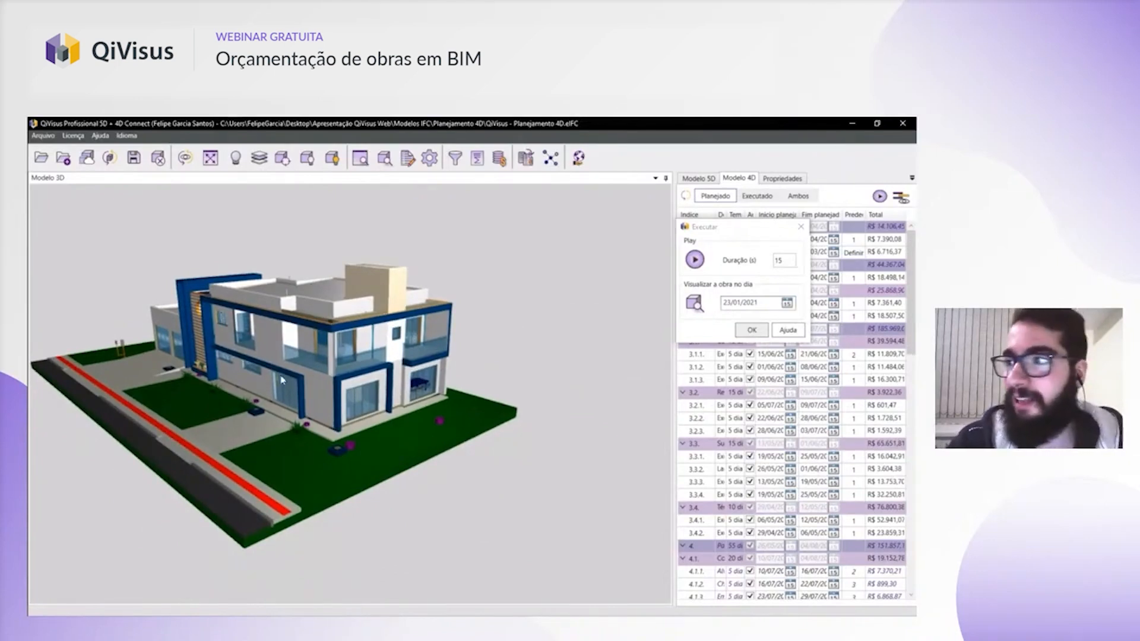
- Show the planned state of the construction on 15/06/2021 in the 3D model, and close the simulation dialog
{"action": "left_click_drag", "start_coordinate": [744, 228], "coordinate": [527, 231]}
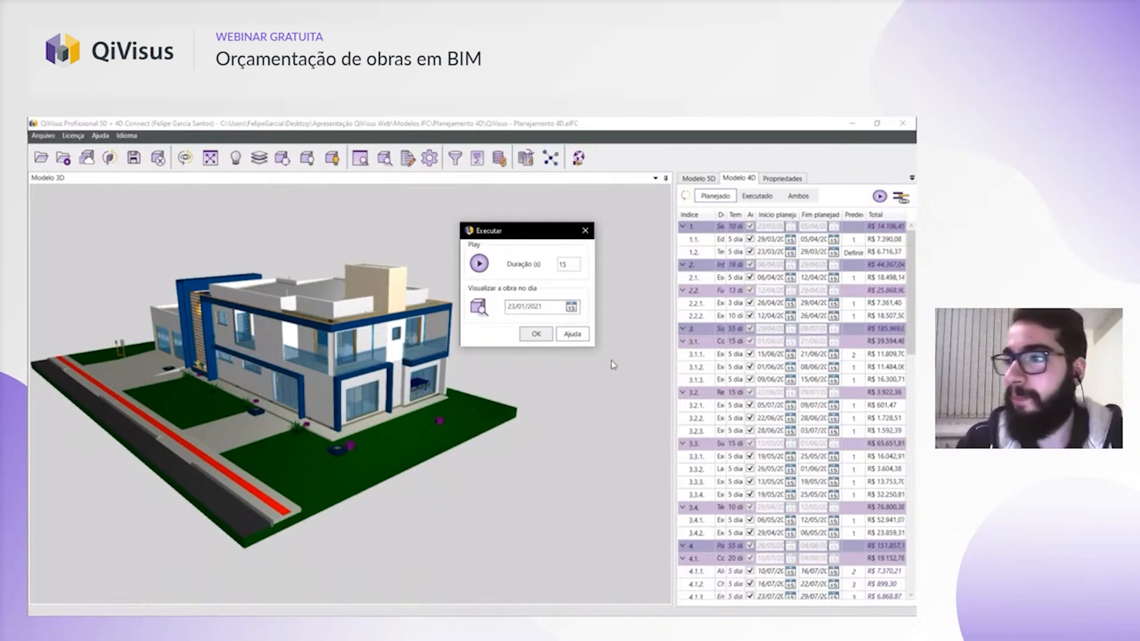
{"action": "left_click_drag", "start_coordinate": [518, 239], "coordinate": [723, 244]}
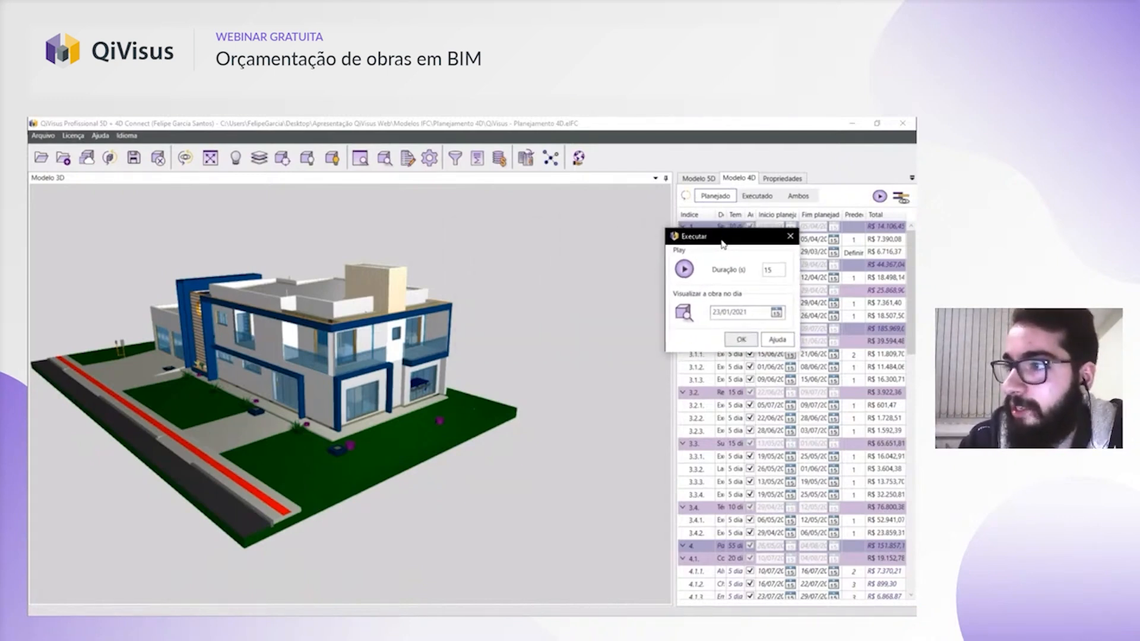
{"action": "left_click", "coordinate": [776, 313]}
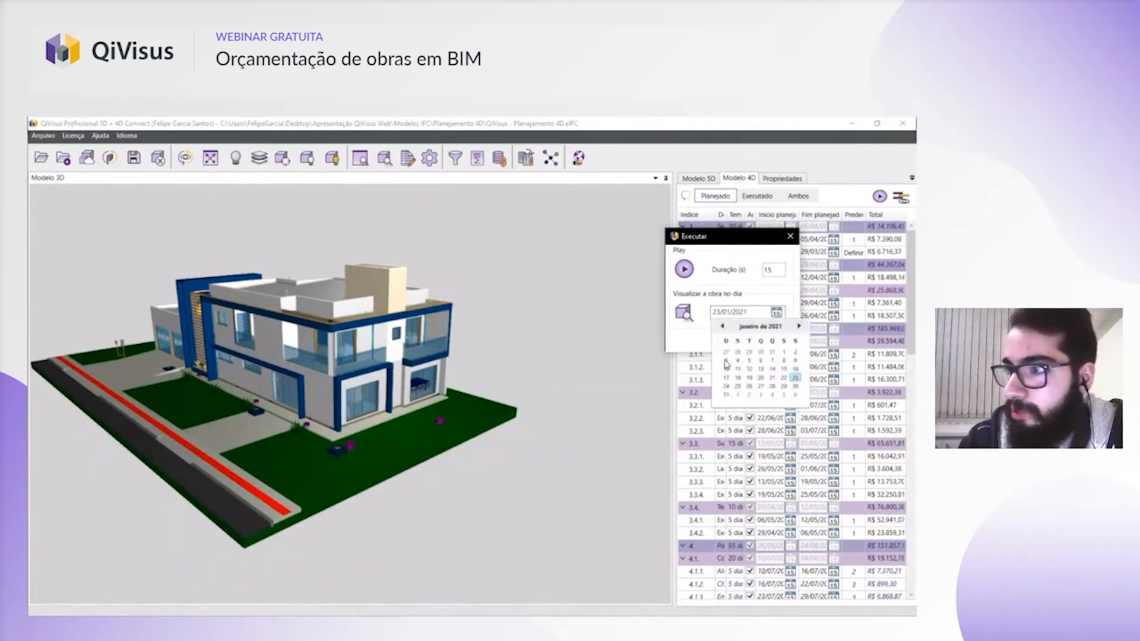
{"action": "left_click", "coordinate": [800, 328]}
{"action": "left_click", "coordinate": [800, 328]}
{"action": "left_click", "coordinate": [799, 327]}
{"action": "left_click", "coordinate": [800, 327]}
{"action": "left_click", "coordinate": [800, 327]}
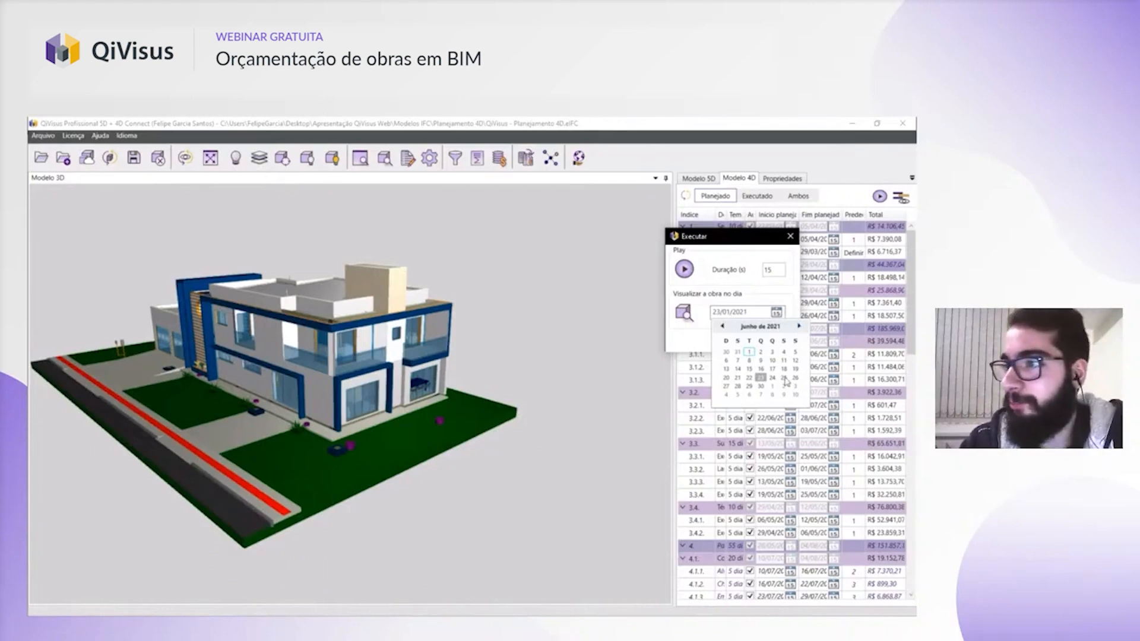
{"action": "left_click", "coordinate": [748, 369]}
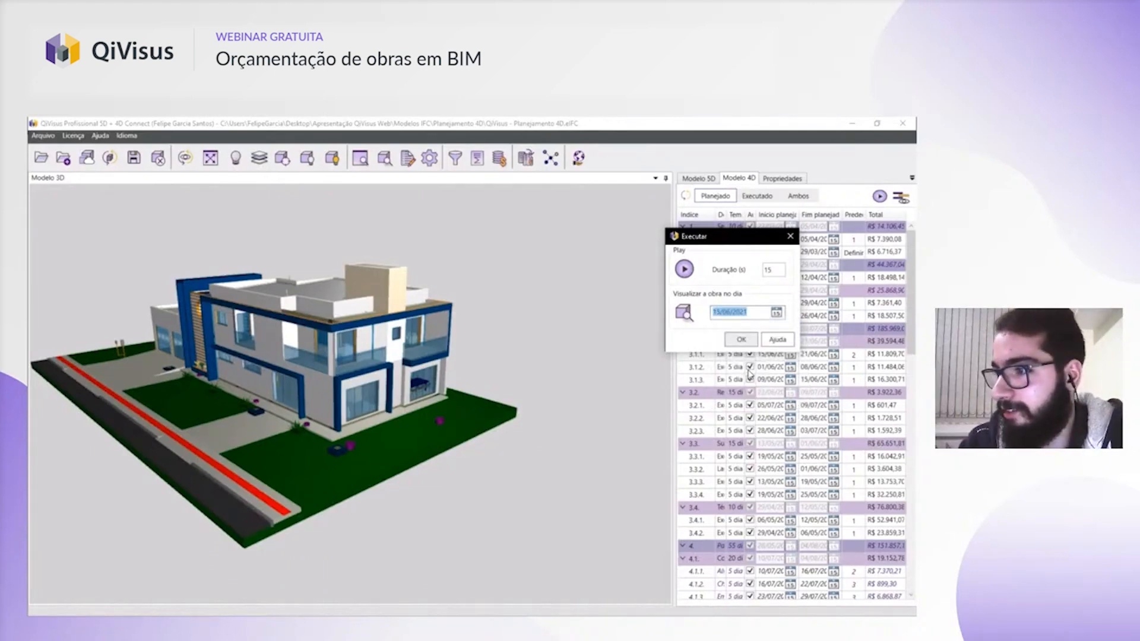
{"action": "left_click", "coordinate": [694, 321]}
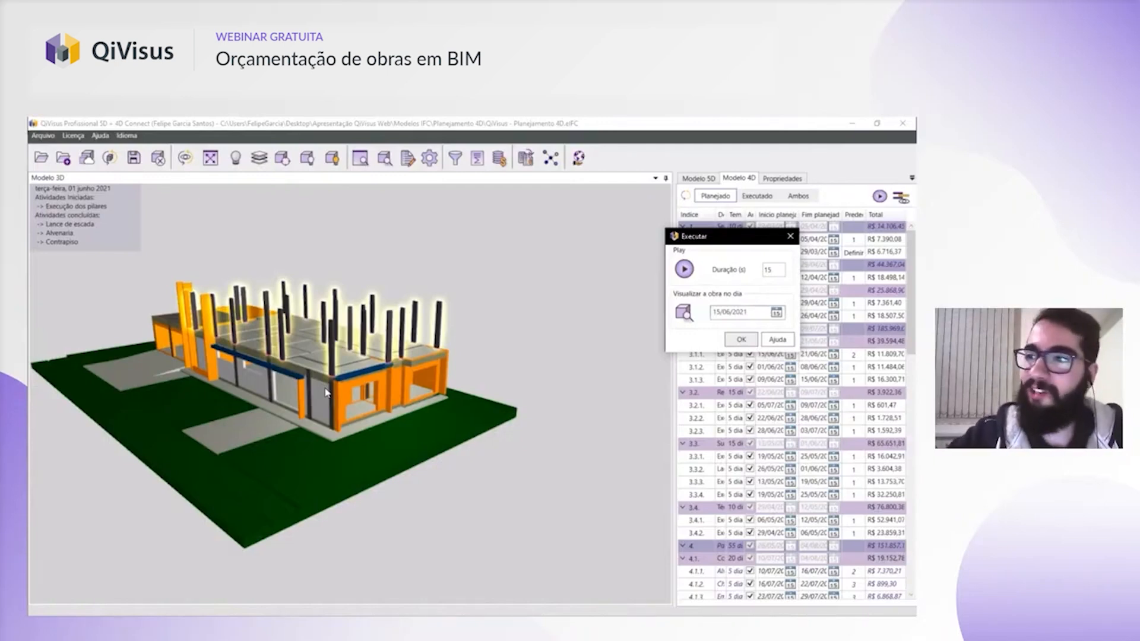
{"action": "left_click", "coordinate": [609, 297]}
{"action": "left_click", "coordinate": [790, 238]}
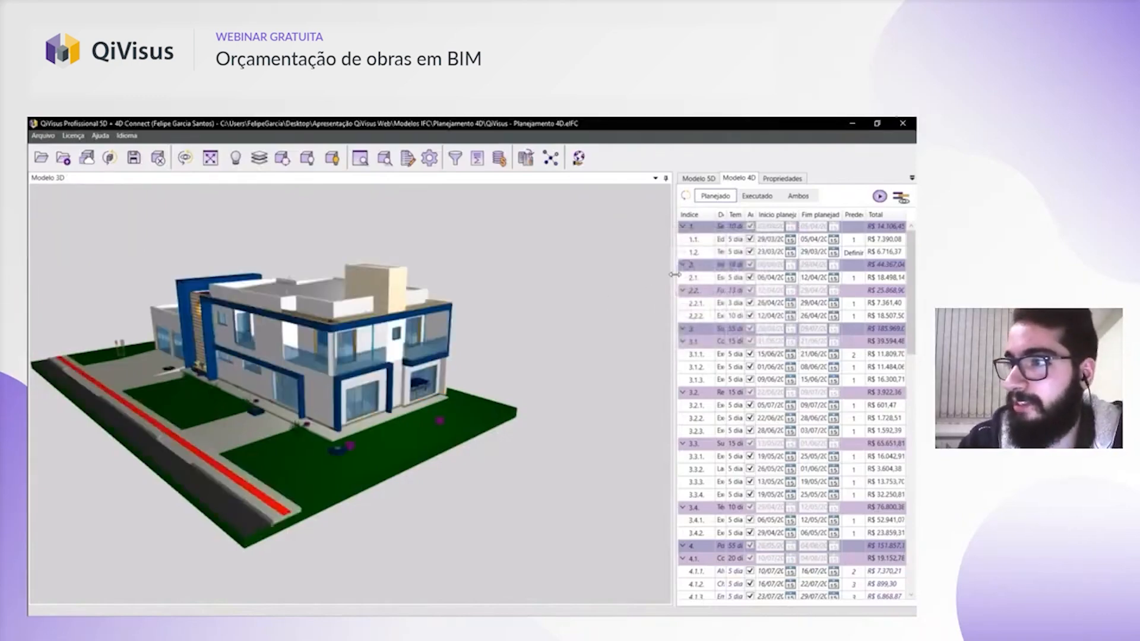
- Widen the 4D activity list to show its descriptions and dates in full, keeping the whole building in view
{"action": "left_click_drag", "start_coordinate": [673, 279], "coordinate": [508, 279]}
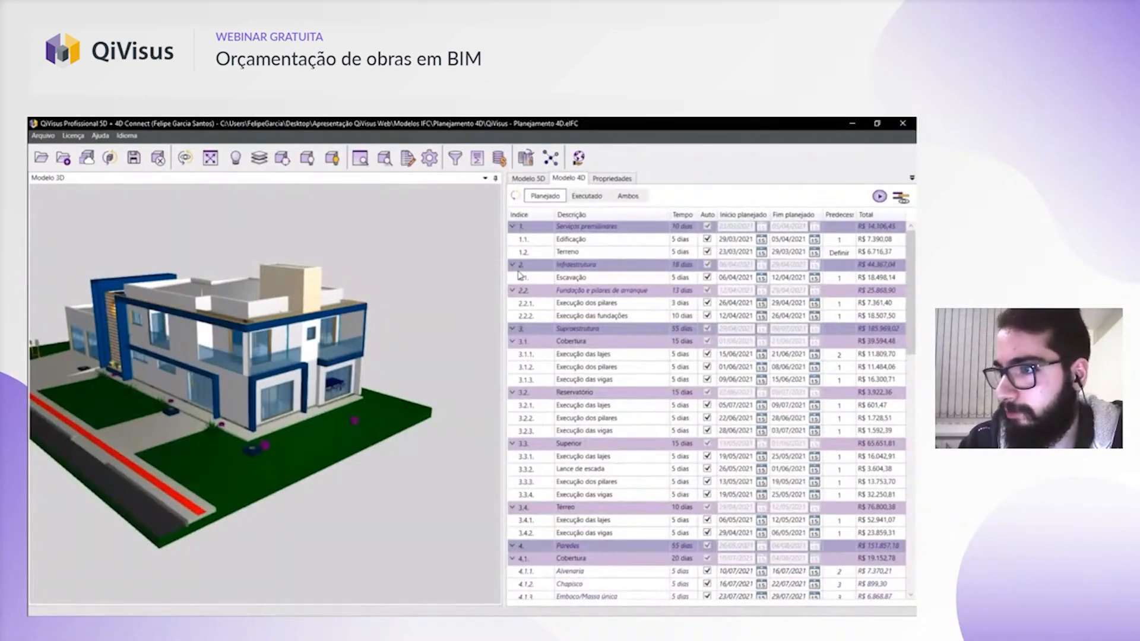
{"action": "scroll", "coordinate": [355, 336], "scroll_direction": "up", "scroll_amount": 3}
{"action": "middle_click_drag", "start_coordinate": [355, 337], "coordinate": [321, 341]}
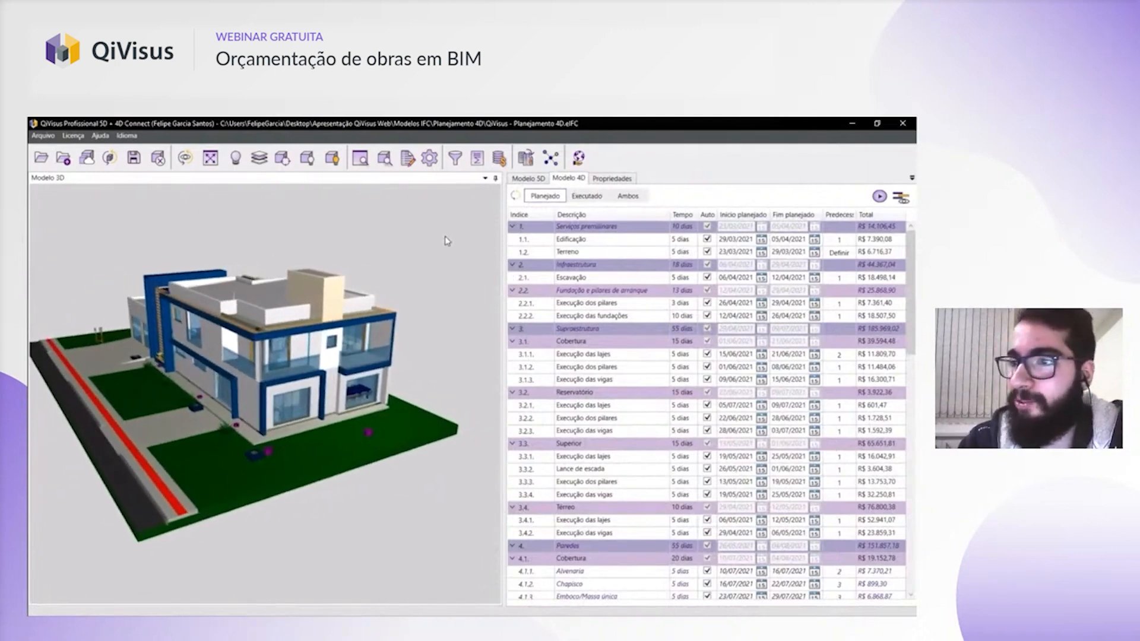
- Export the schedule report with the Planejamento.xlsx template to the desktop (Área de Trabalho) as QiVisus_Planejamento.xlsx
{"action": "left_click", "coordinate": [525, 158]}
{"action": "left_click", "coordinate": [562, 256]}
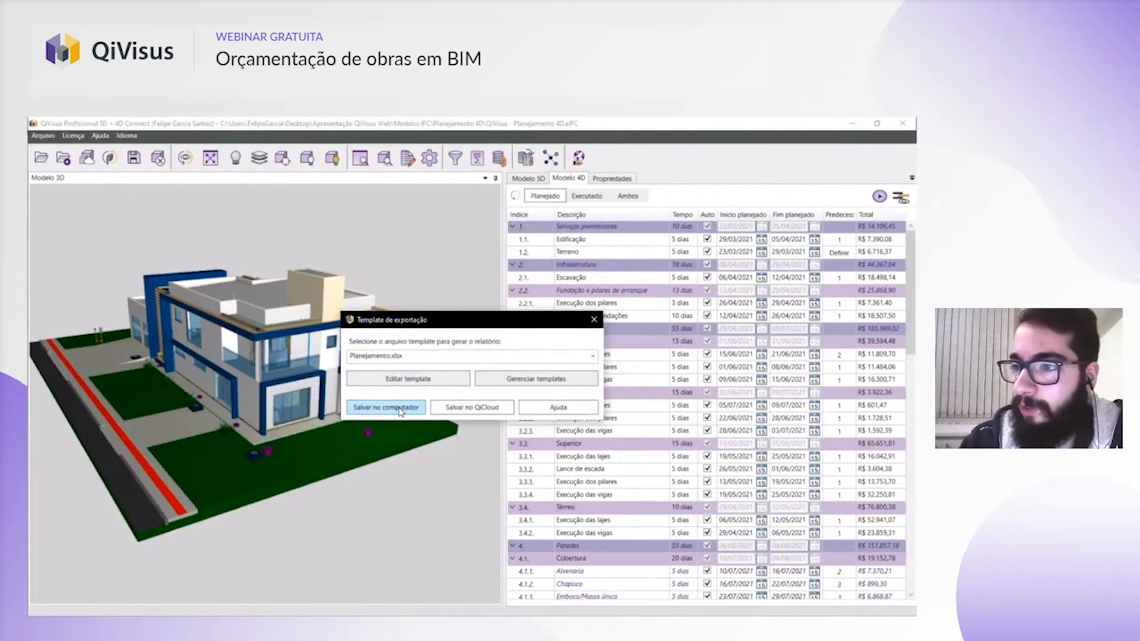
{"action": "left_click", "coordinate": [380, 408]}
{"action": "scroll", "coordinate": [141, 274], "scroll_direction": "up", "scroll_amount": 2}
{"action": "left_click", "coordinate": [138, 234]}
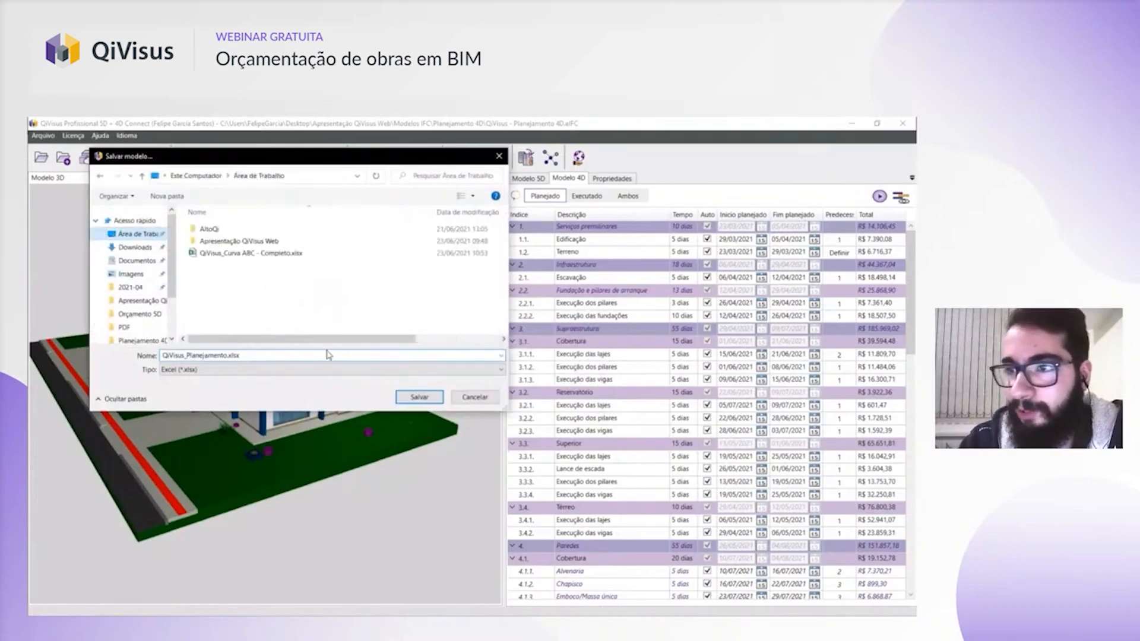
{"action": "left_click", "coordinate": [411, 400]}
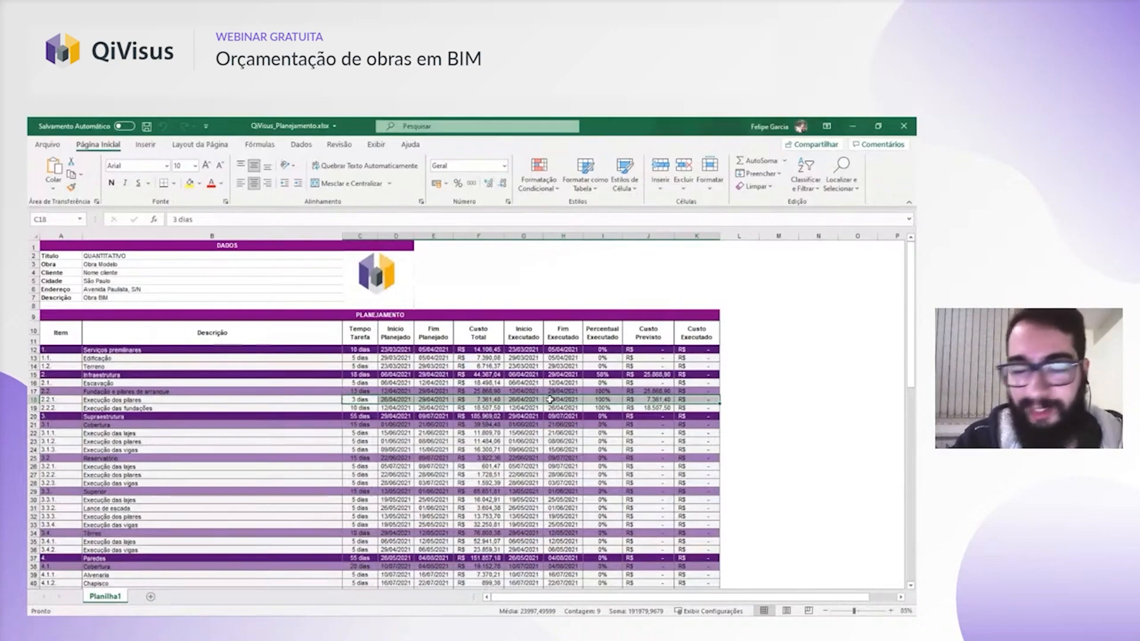
- Set the exported spreadsheet's zoom to 100% and examine the project details in its DADOS block
{"action": "left_click", "coordinate": [891, 611]}
{"action": "left_click", "coordinate": [890, 610]}
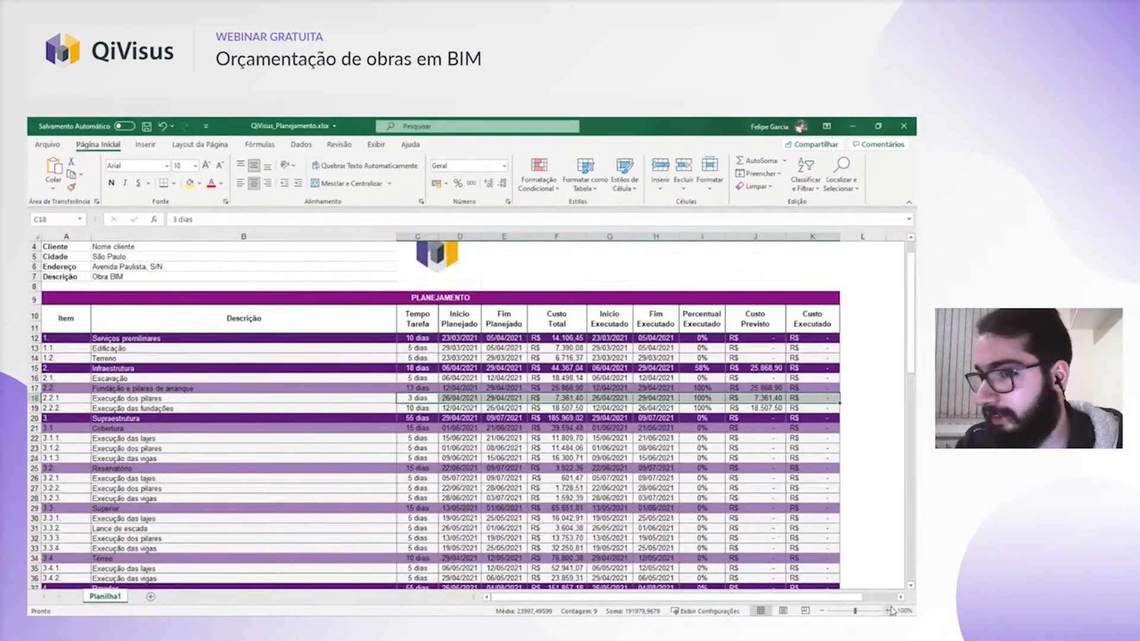
{"action": "left_click", "coordinate": [888, 611]}
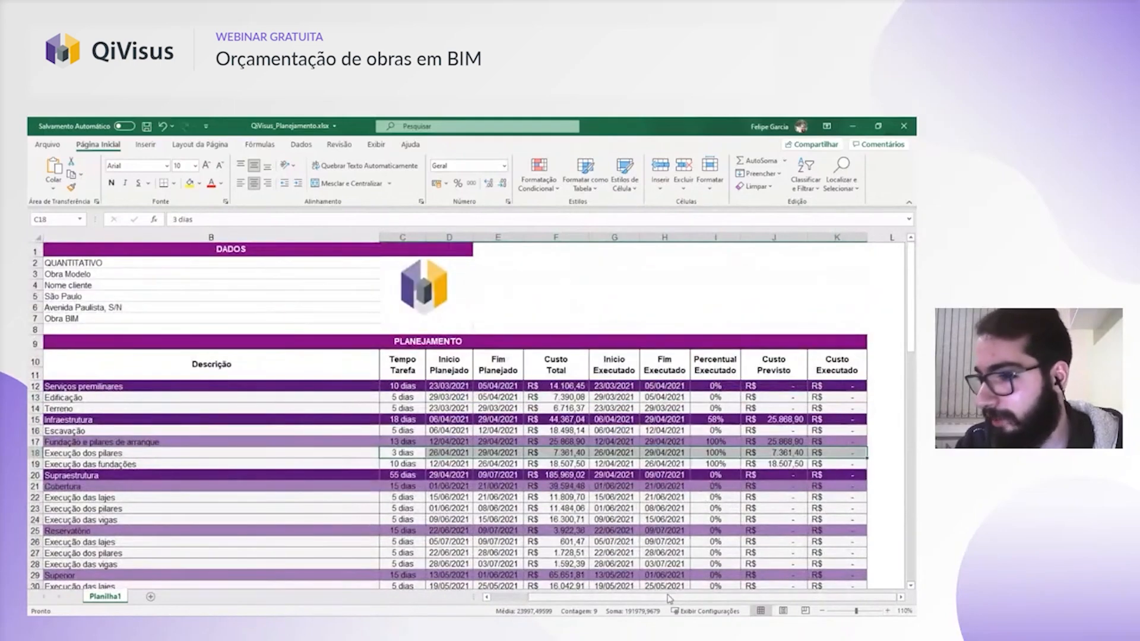
{"action": "scroll", "coordinate": [669, 598], "scroll_direction": "left", "scroll_amount": 2}
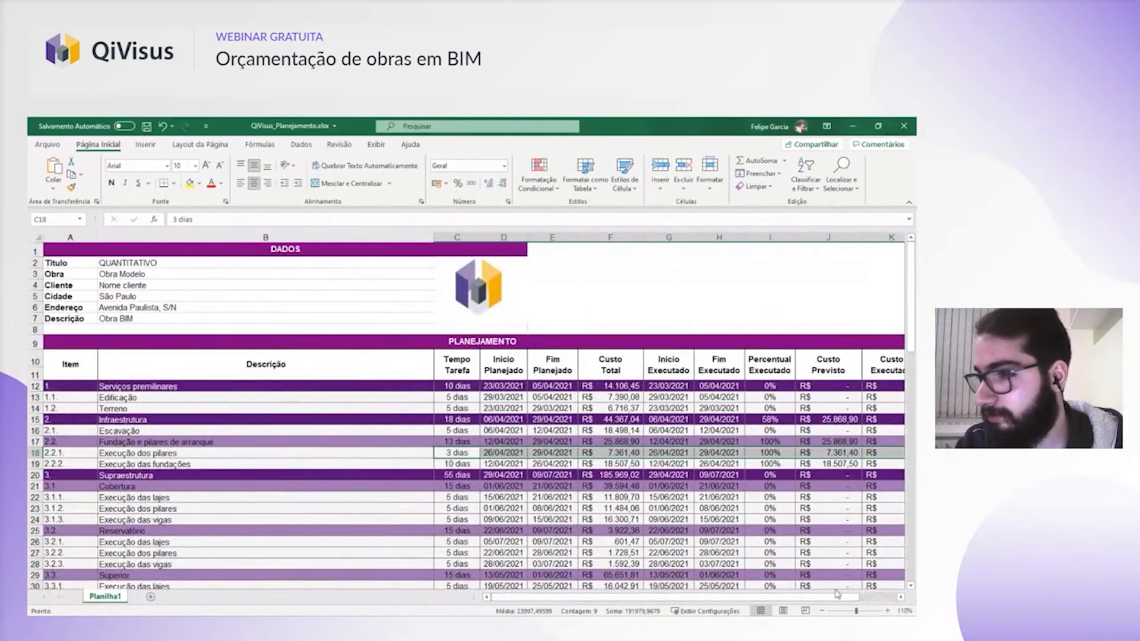
{"action": "left_click", "coordinate": [822, 610]}
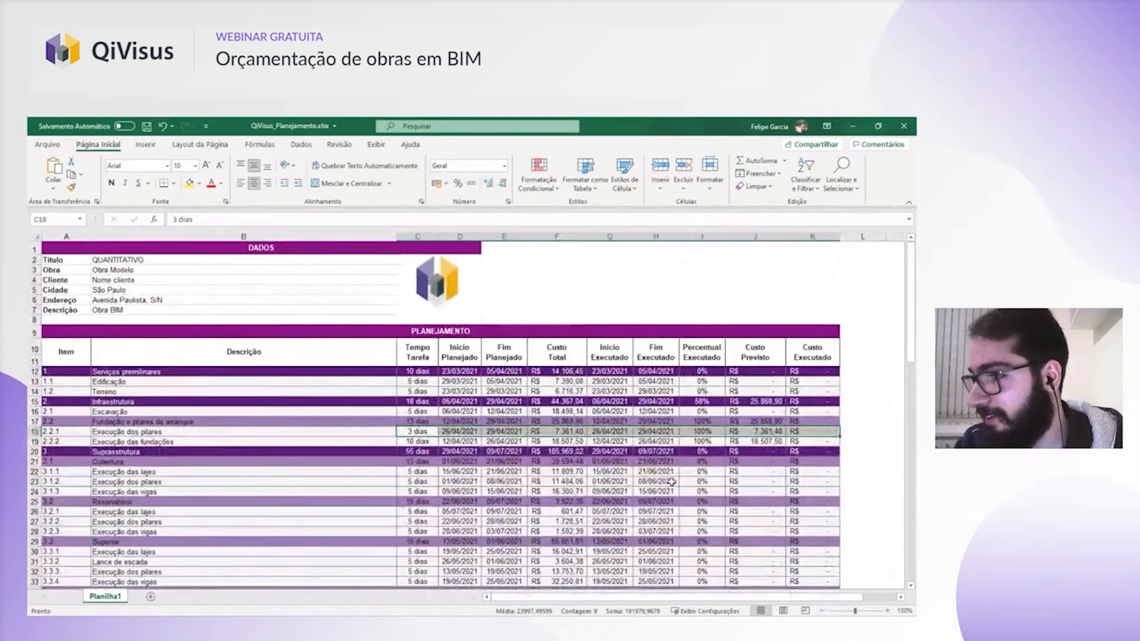
{"action": "left_click", "coordinate": [587, 310]}
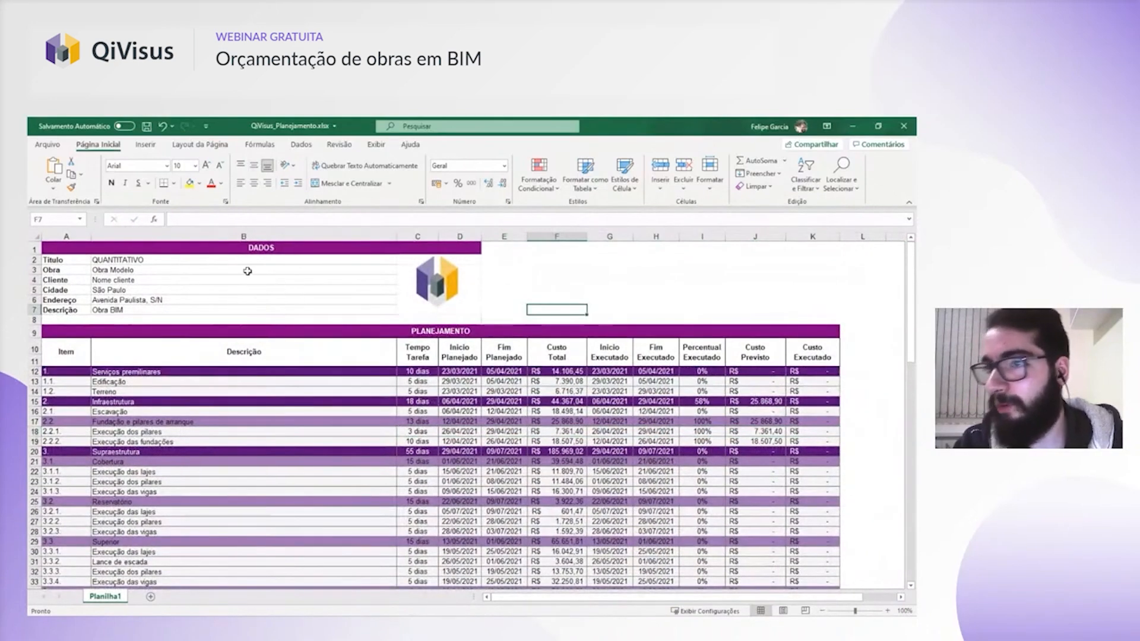
{"action": "left_click_drag", "start_coordinate": [206, 249], "coordinate": [235, 300]}
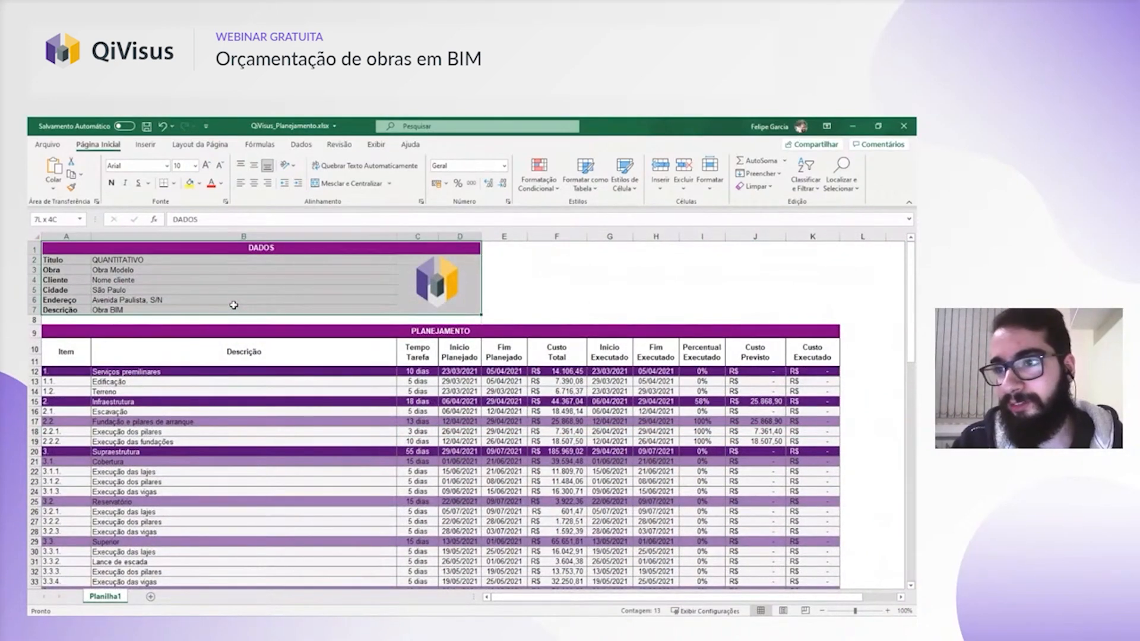
{"action": "left_click", "coordinate": [235, 300]}
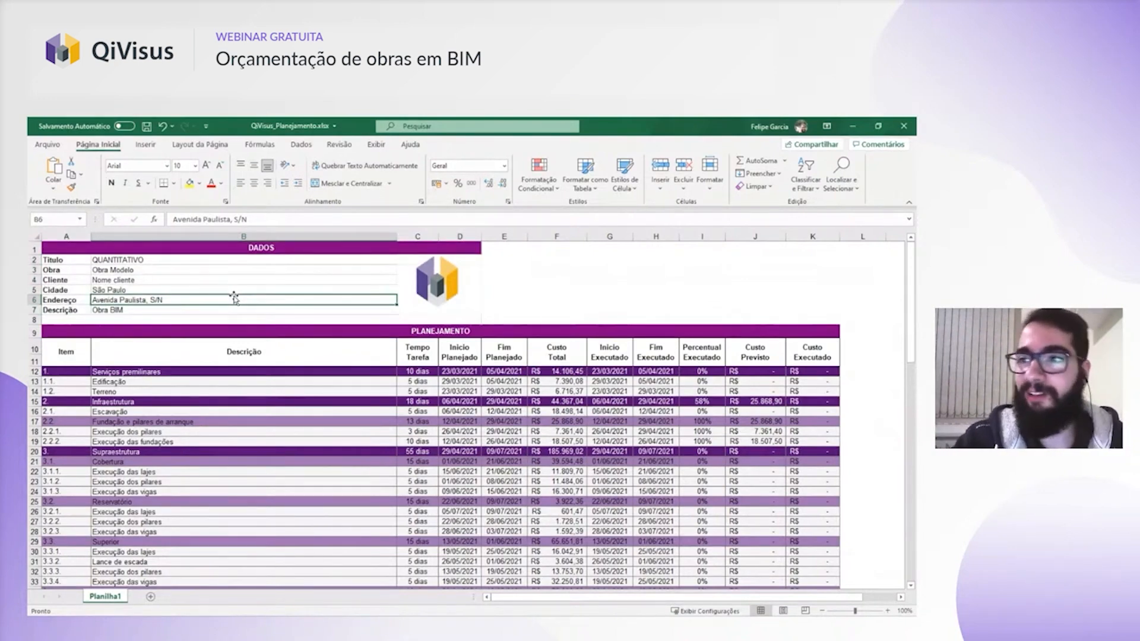
- Examine the planned and executed dates, Percentual Executado and Custo Previsto columns of the exported planning table
{"action": "scroll", "coordinate": [288, 331], "scroll_direction": "down", "scroll_amount": 2}
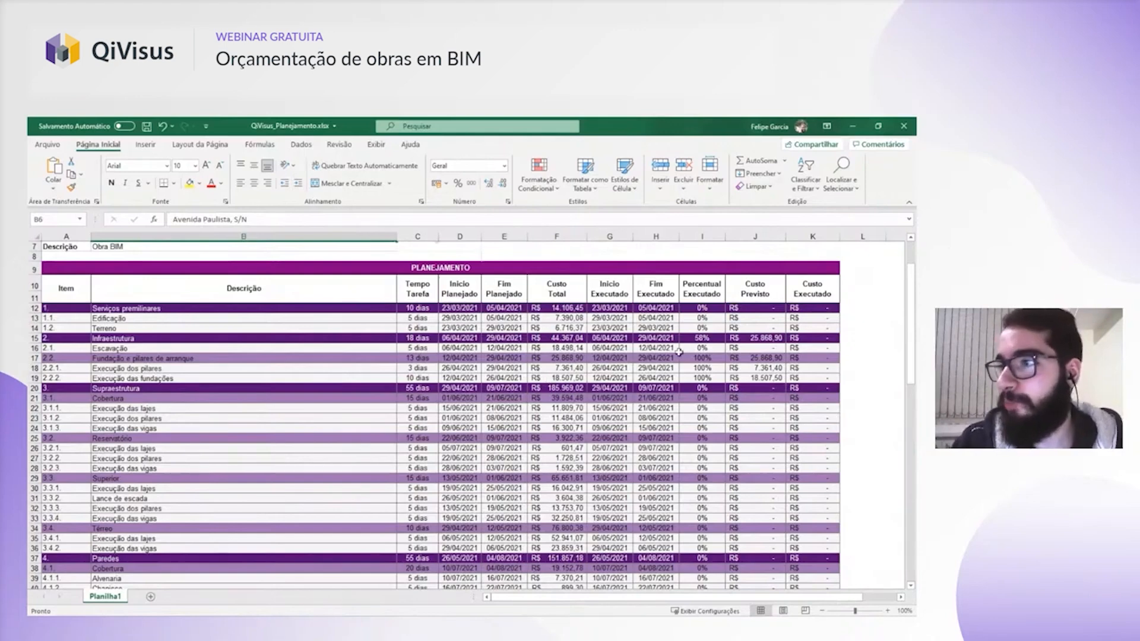
{"action": "left_click_drag", "start_coordinate": [701, 291], "coordinate": [675, 437]}
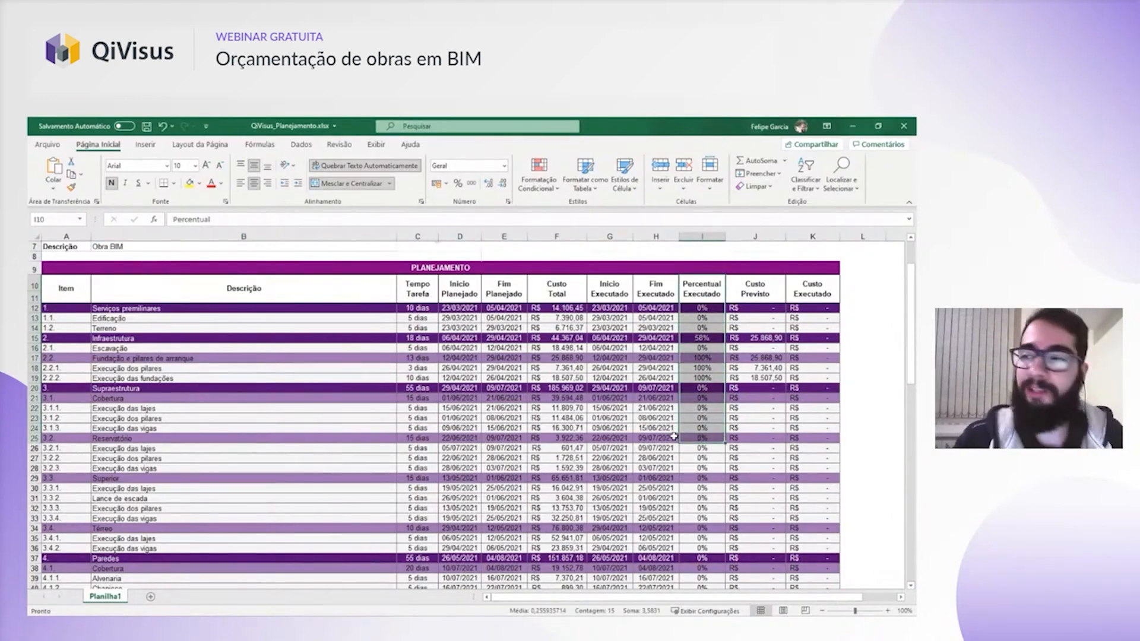
{"action": "left_click", "coordinate": [610, 438]}
{"action": "scroll", "coordinate": [535, 408], "scroll_direction": "up", "scroll_amount": 1}
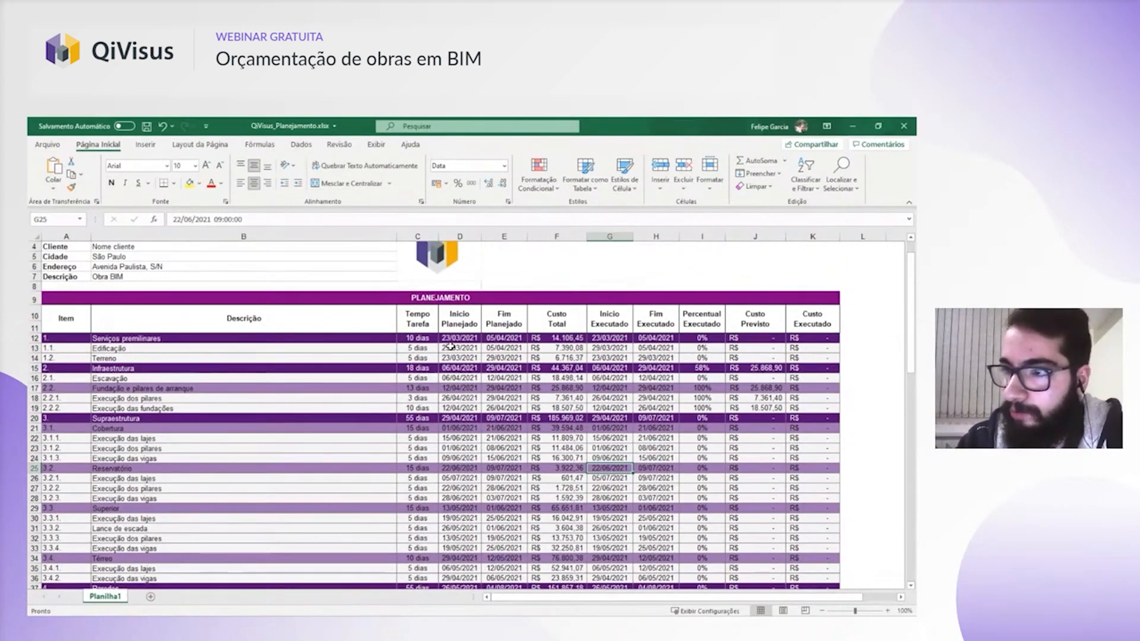
{"action": "scroll", "coordinate": [453, 346], "scroll_direction": "down", "scroll_amount": 1}
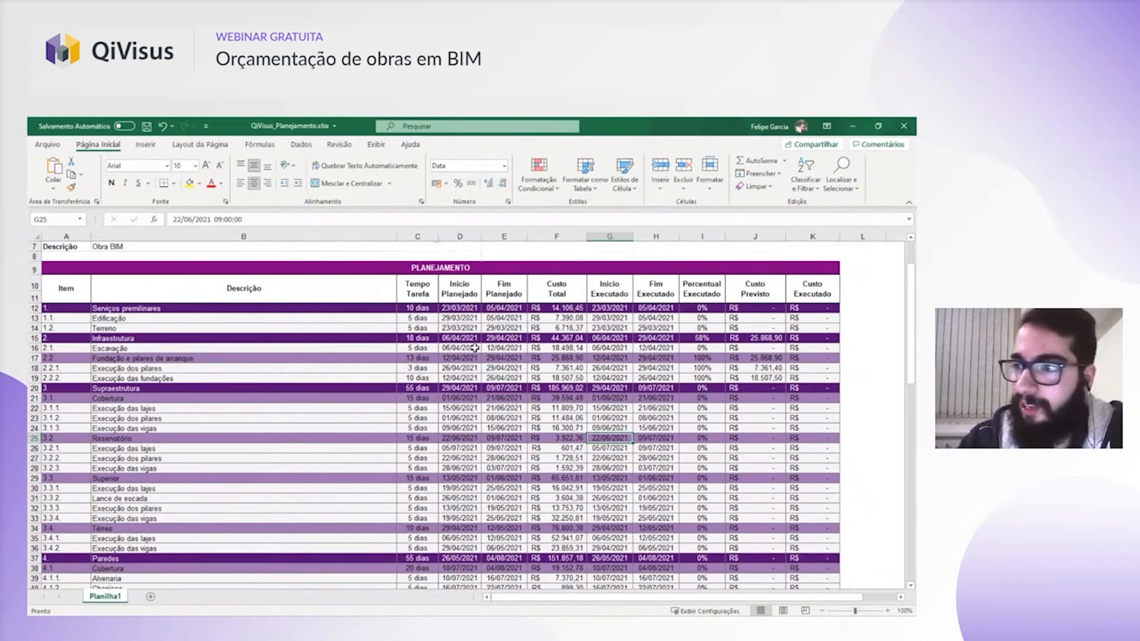
{"action": "left_click_drag", "start_coordinate": [754, 291], "coordinate": [759, 378]}
{"action": "left_click", "coordinate": [696, 319]}
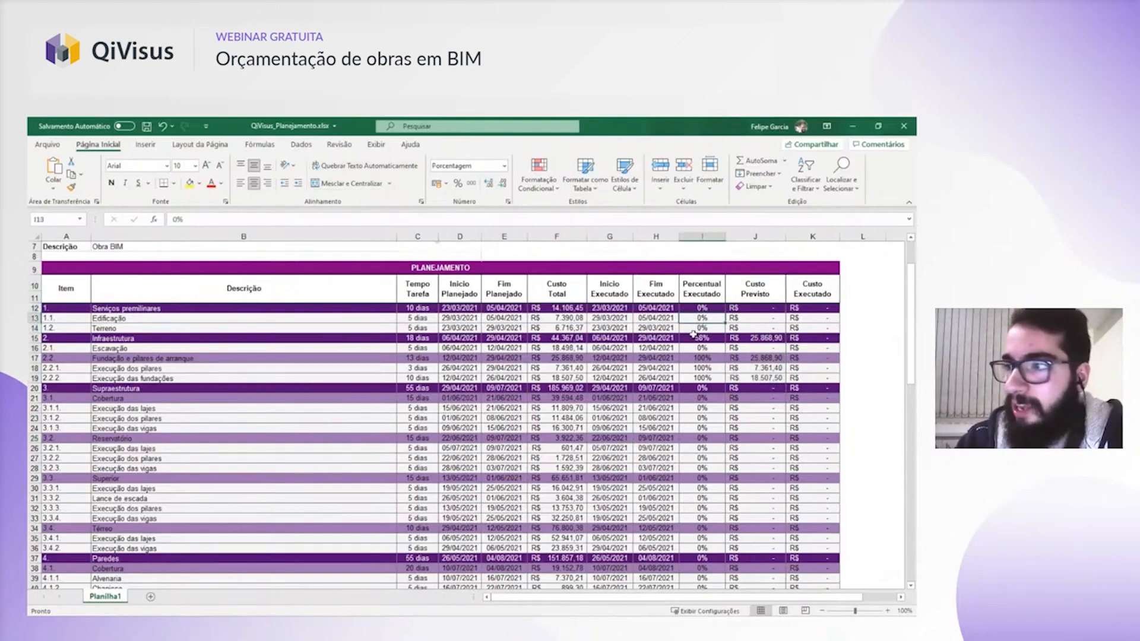
{"action": "left_click", "coordinate": [696, 369]}
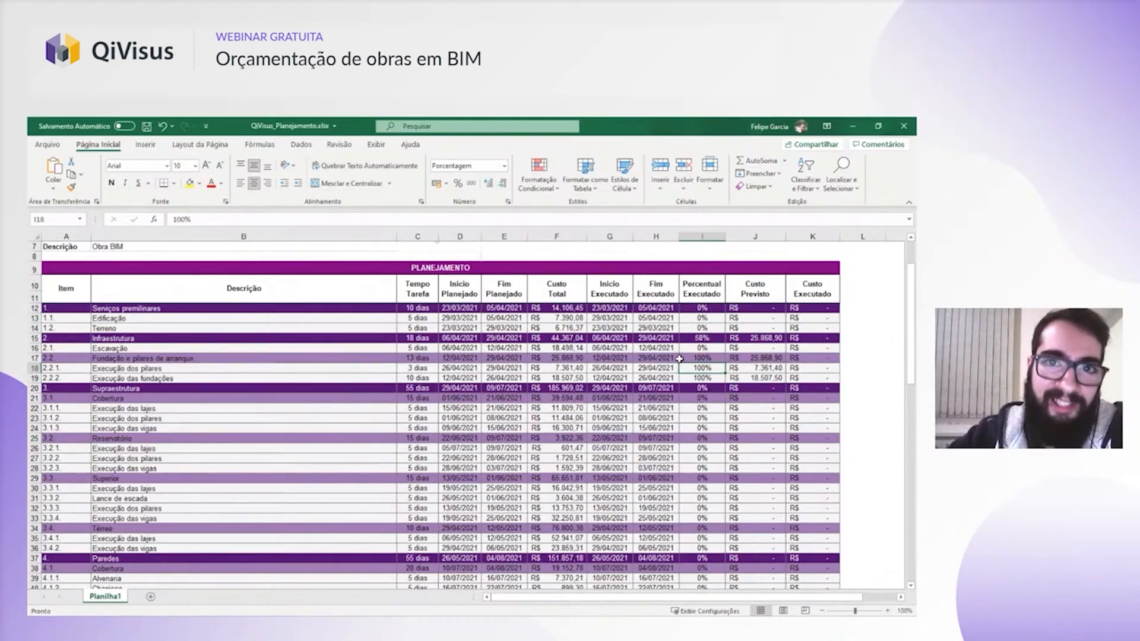
{"action": "scroll", "coordinate": [657, 355], "scroll_direction": "up", "scroll_amount": 2}
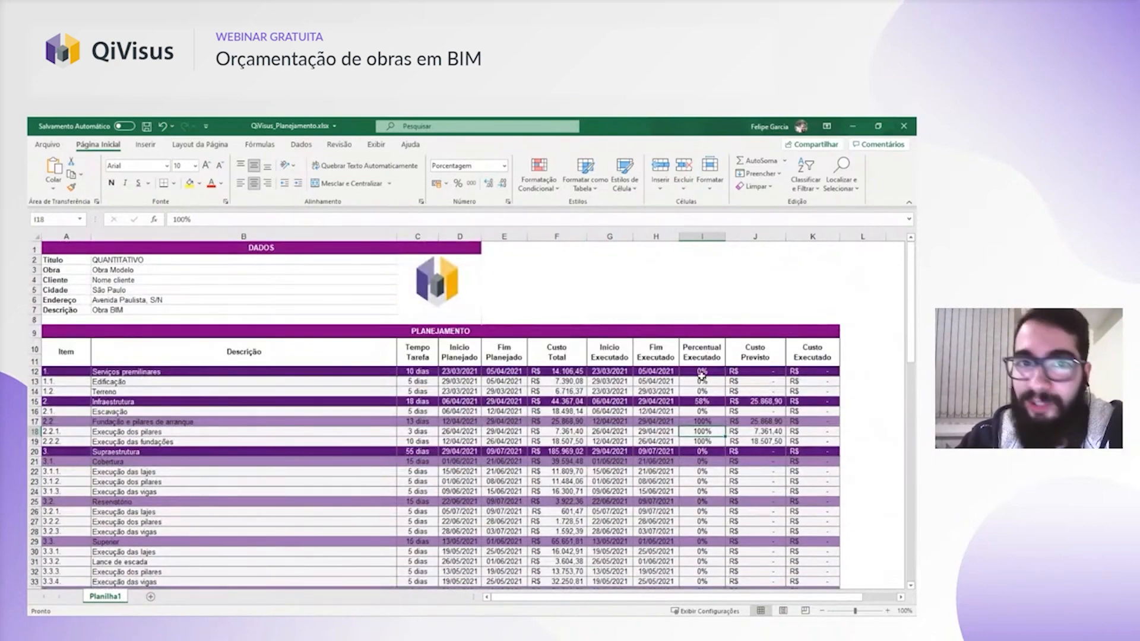
{"action": "scroll", "coordinate": [686, 350], "scroll_direction": "down", "scroll_amount": 1}
{"action": "scroll", "coordinate": [685, 349], "scroll_direction": "up", "scroll_amount": 1}
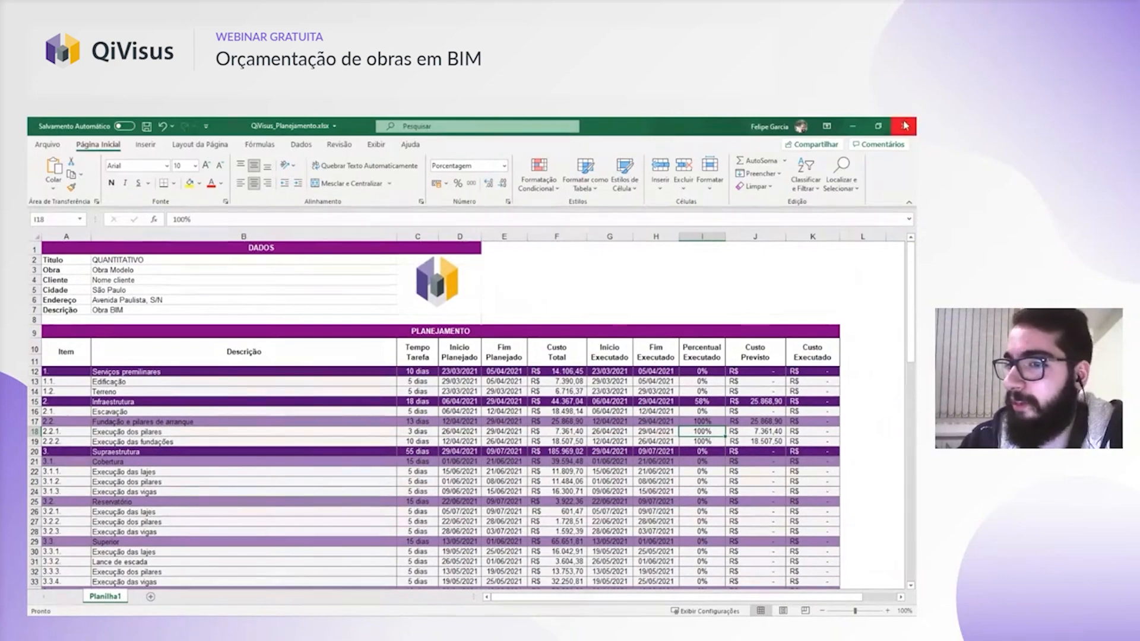
- Close the exported spreadsheet, return to QiVisus and widen the 4D activity list further beside the 3D model
{"action": "left_click", "coordinate": [905, 126]}
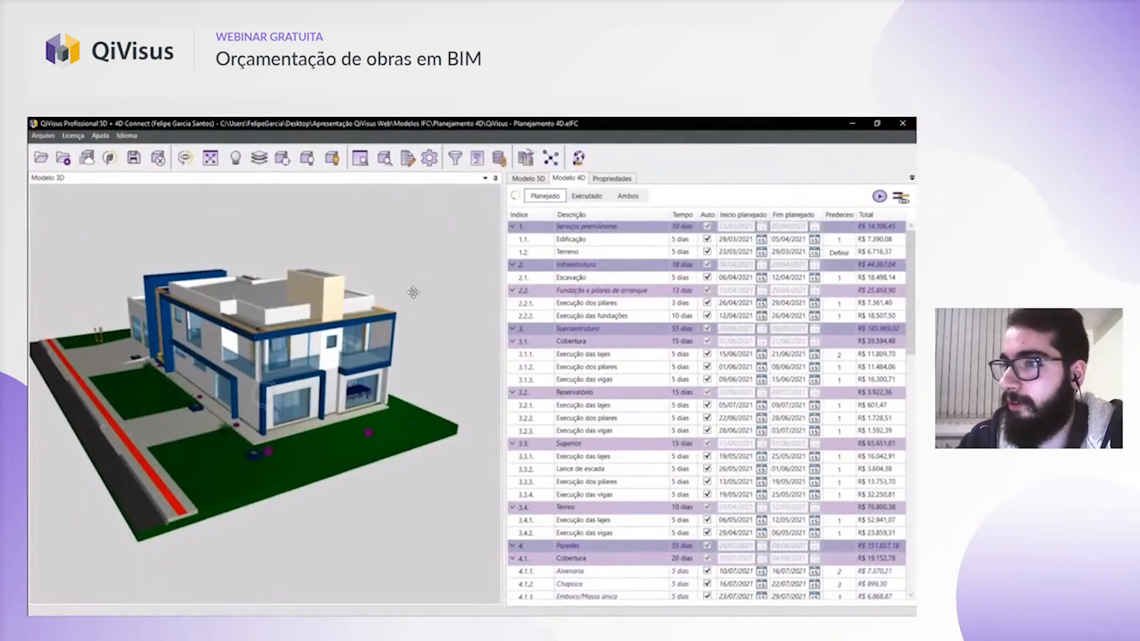
{"action": "middle_click_drag", "start_coordinate": [407, 333], "coordinate": [421, 355]}
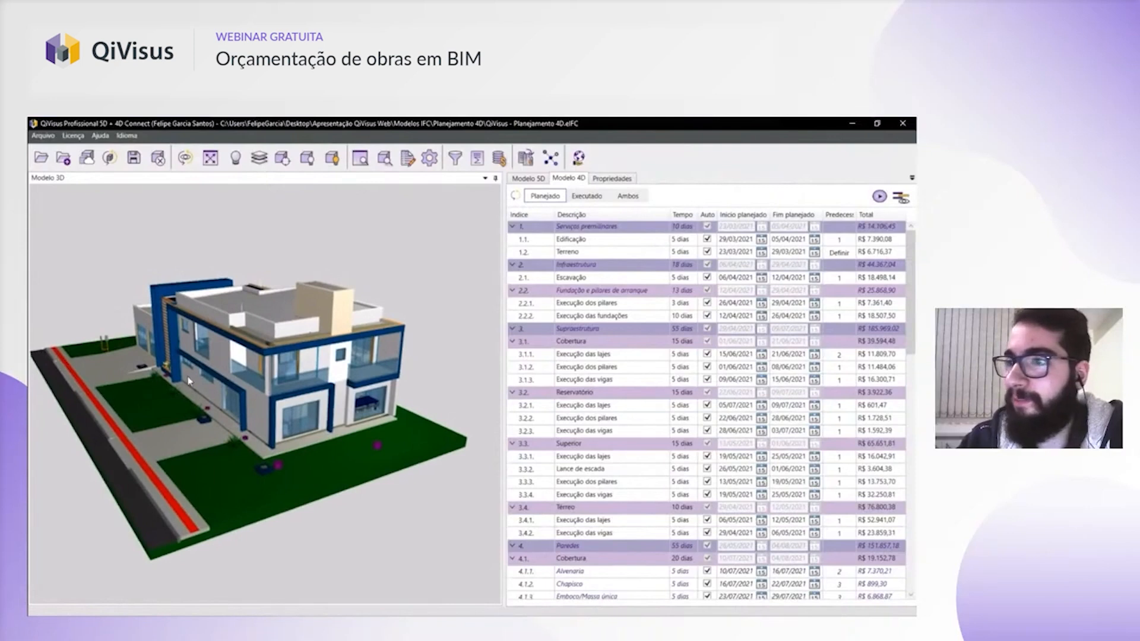
{"action": "middle_click_drag", "start_coordinate": [232, 364], "coordinate": [216, 362]}
{"action": "middle_click_drag", "start_coordinate": [368, 363], "coordinate": [313, 340]}
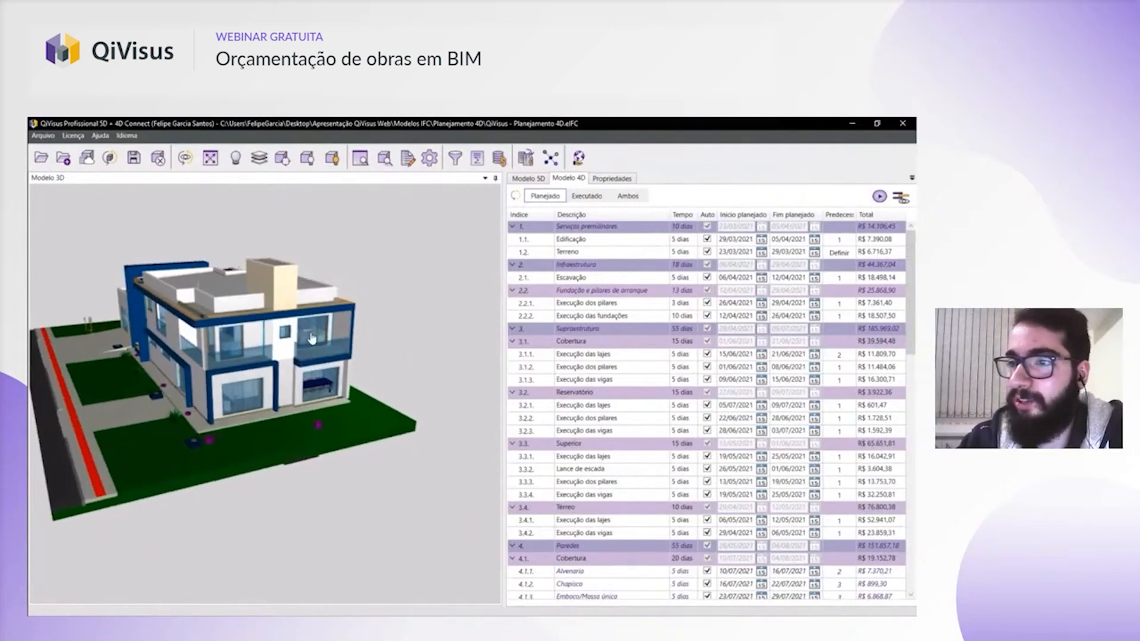
{"action": "left_click_drag", "start_coordinate": [506, 323], "coordinate": [414, 324]}
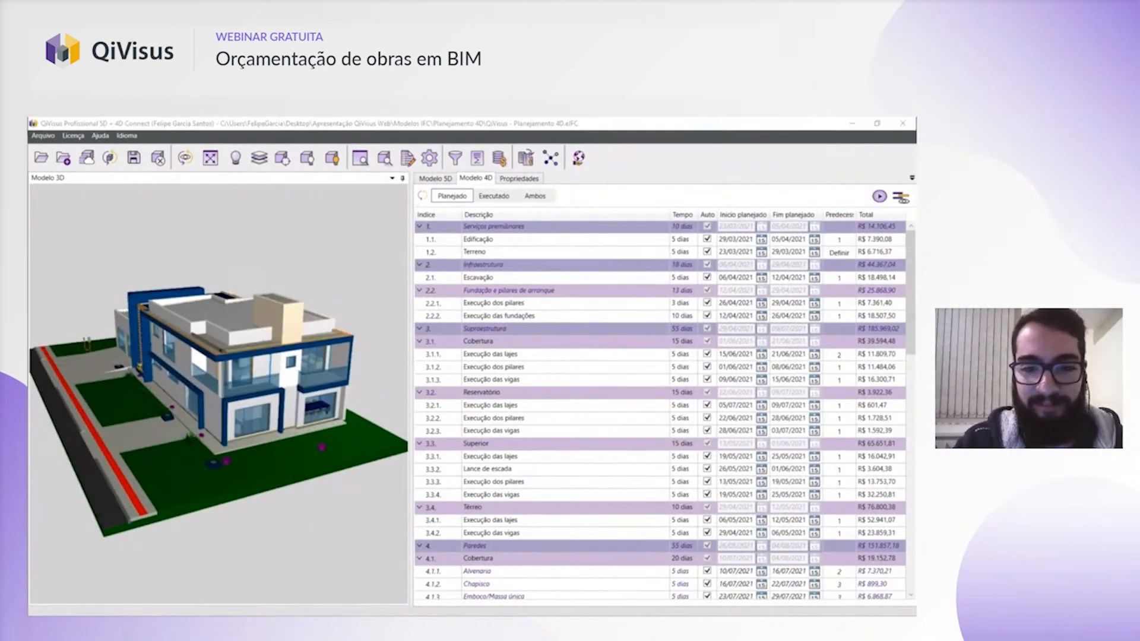